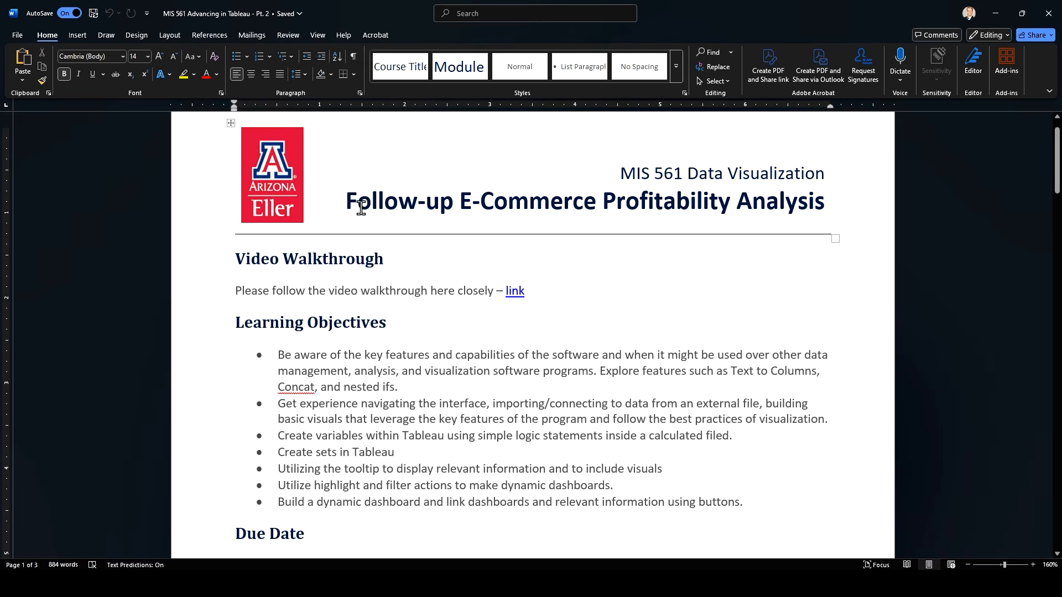
Read the assignment title and the Learning Objectives, highlighting the key features, logic statements and dynamic dashboard passages.
drag(351, 201, 774, 198)
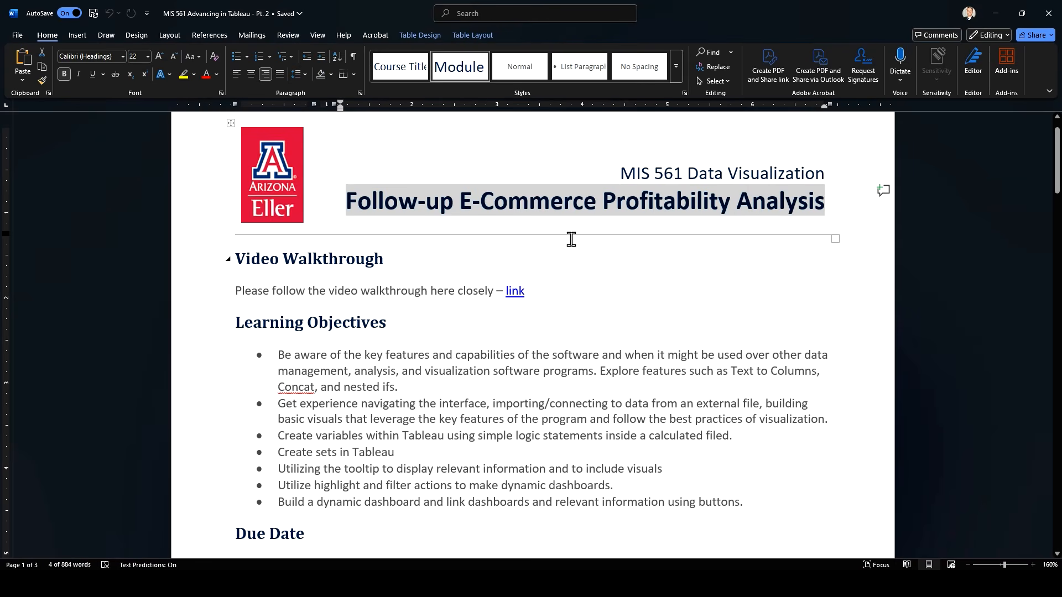
scroll(423, 320, down, 2)
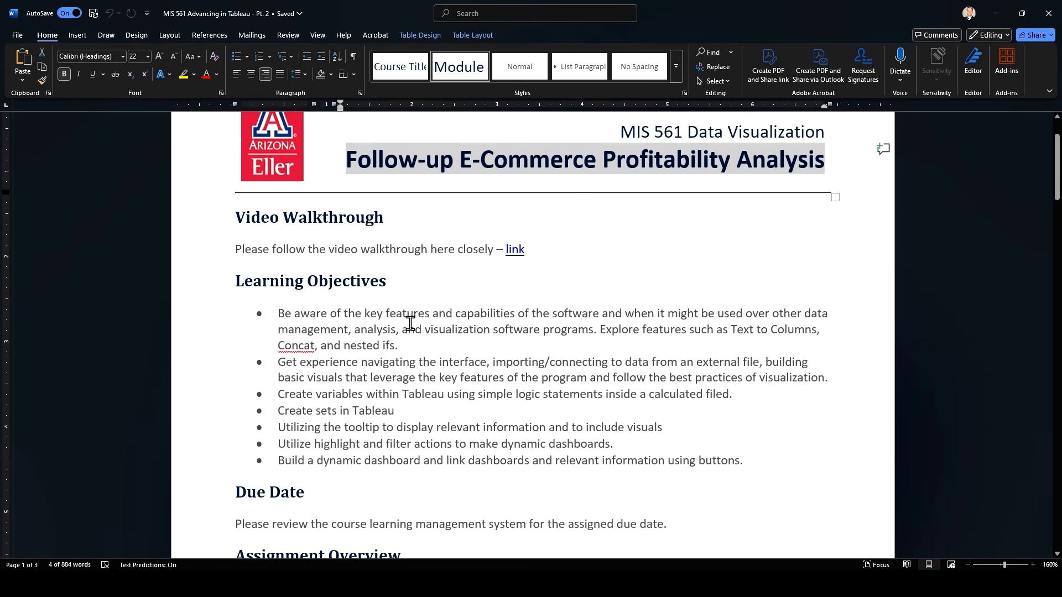
click(279, 313)
shift+click(408, 346)
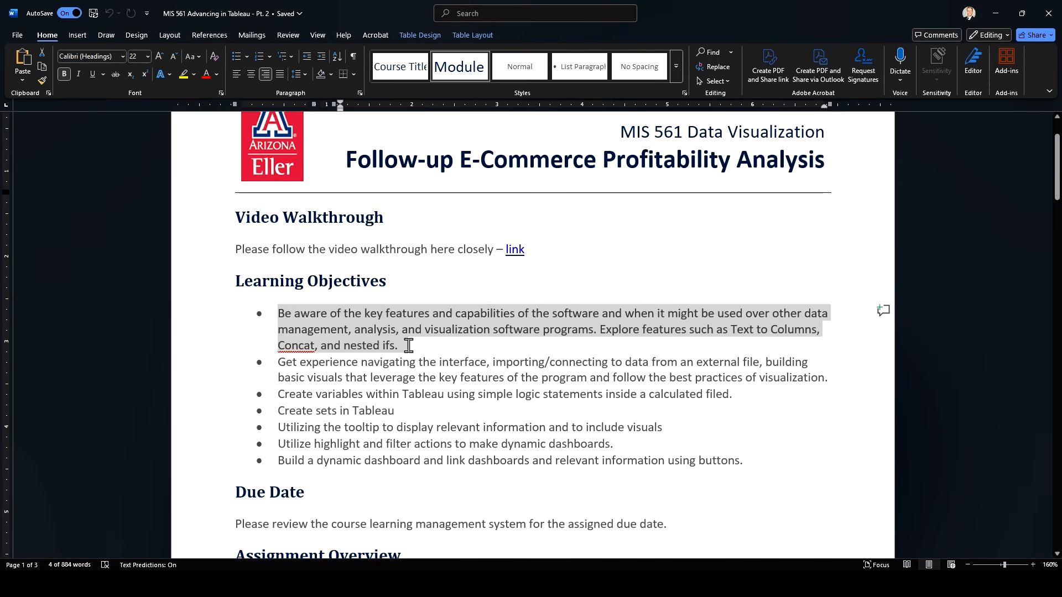
click(429, 330)
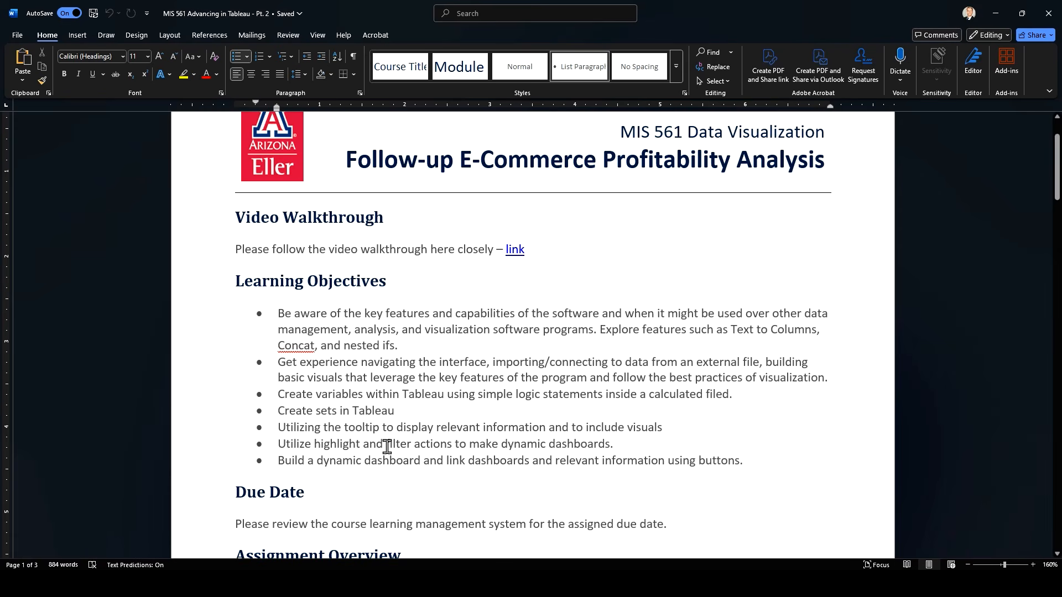
drag(478, 394, 612, 391)
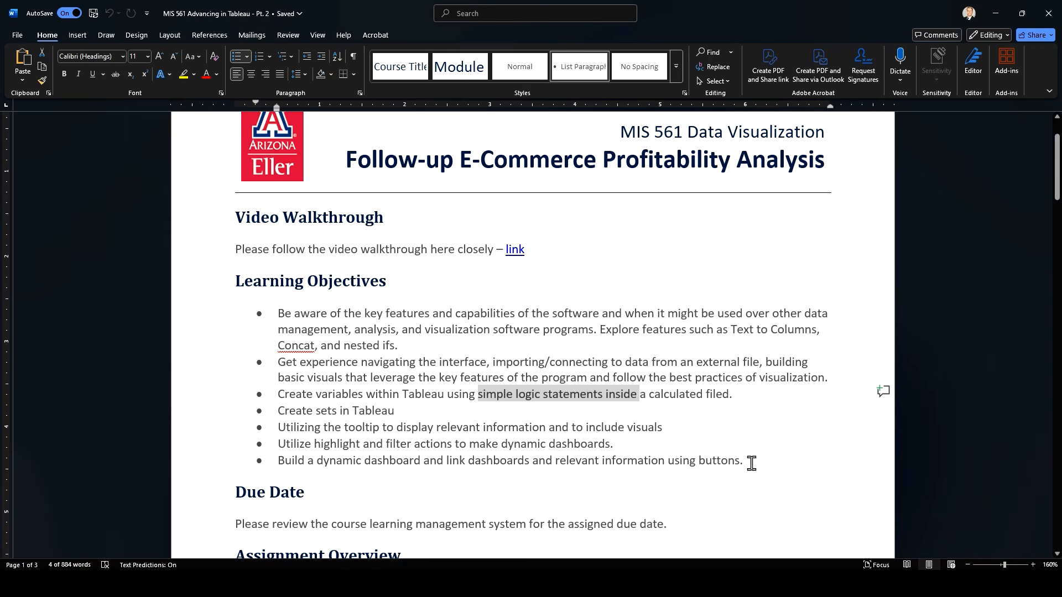
drag(751, 461, 275, 465)
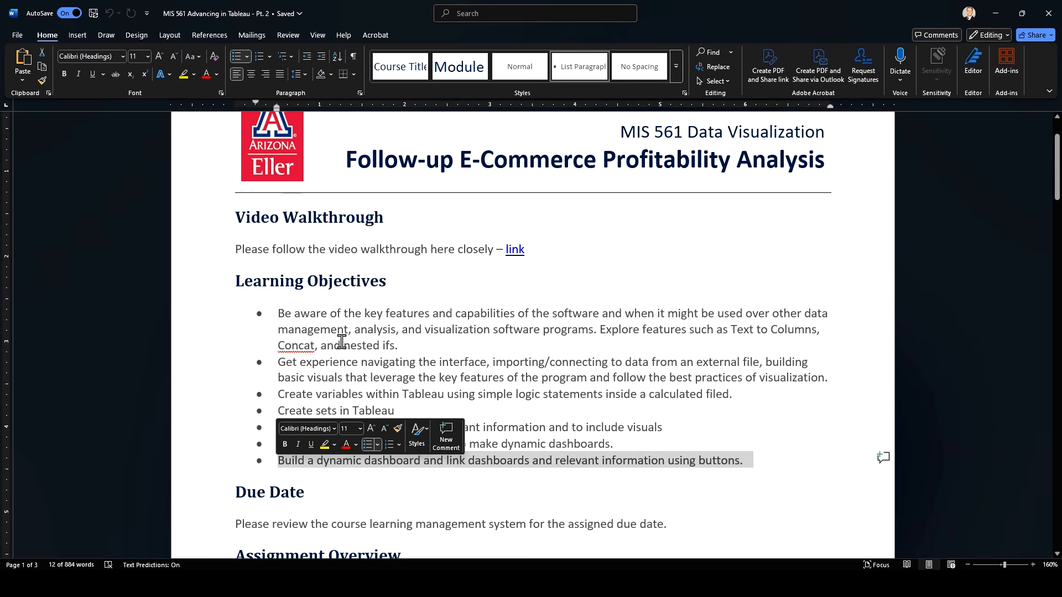
scroll(342, 341, down, 3)
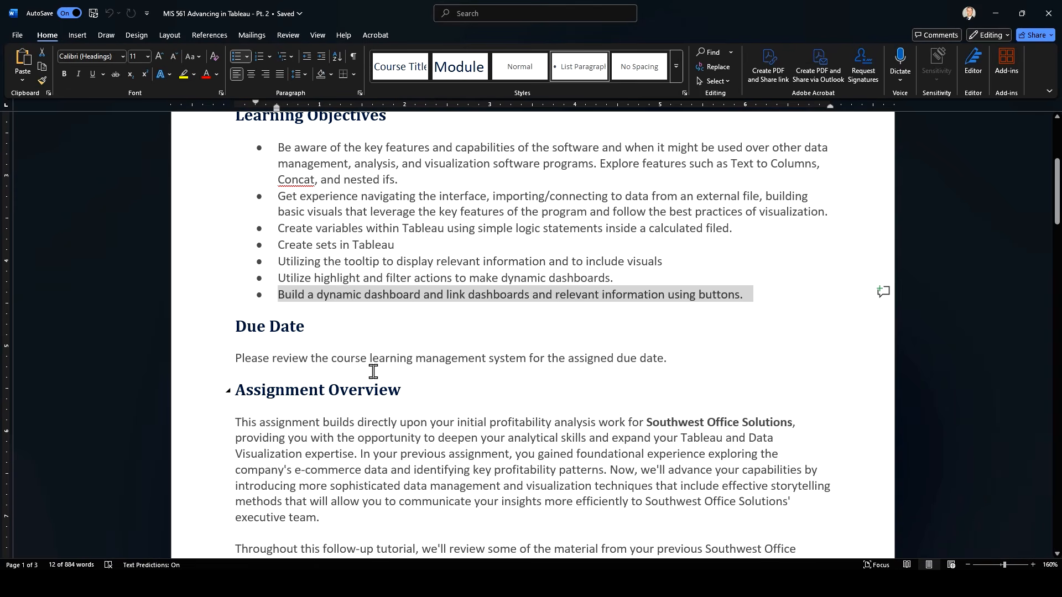
Glance at the Excel order workbook, return to the Word document and read its Assignment Overview, highlighting key phrases.
key(alt+Tab)
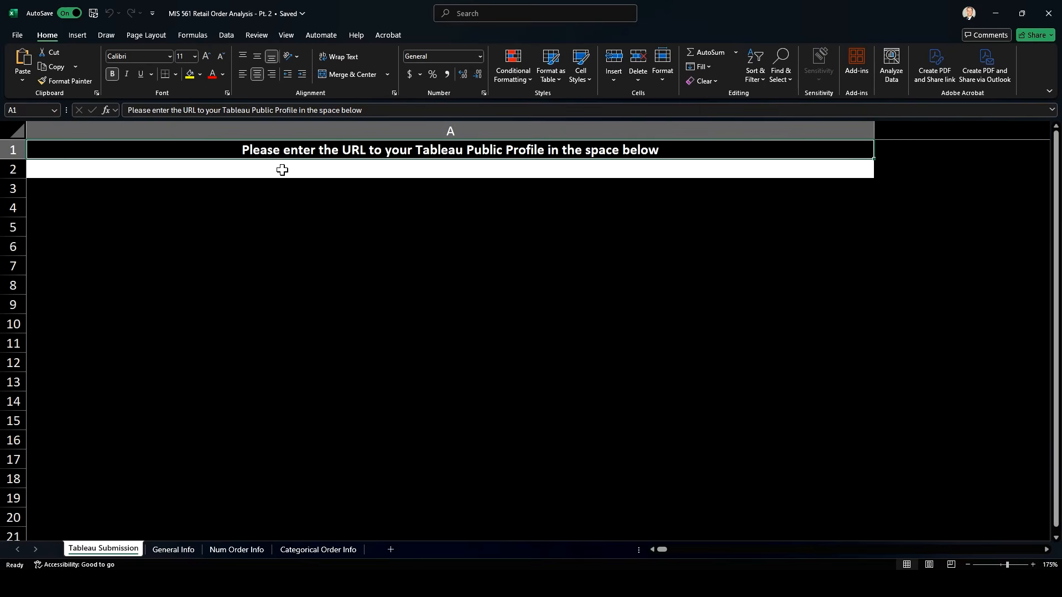
click(996, 14)
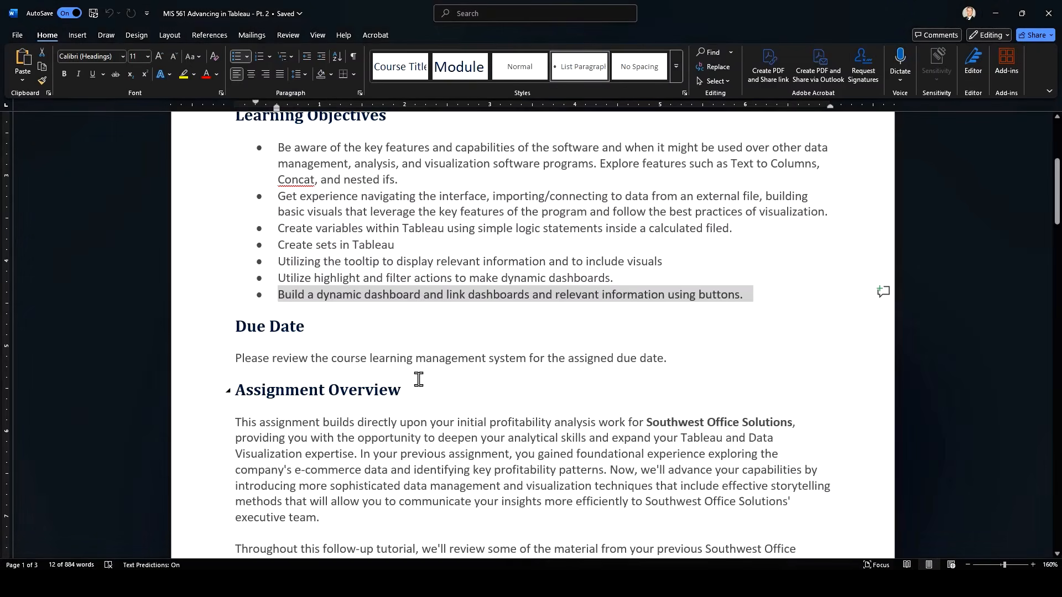
scroll(412, 368, down, 1)
scroll(416, 360, down, 3)
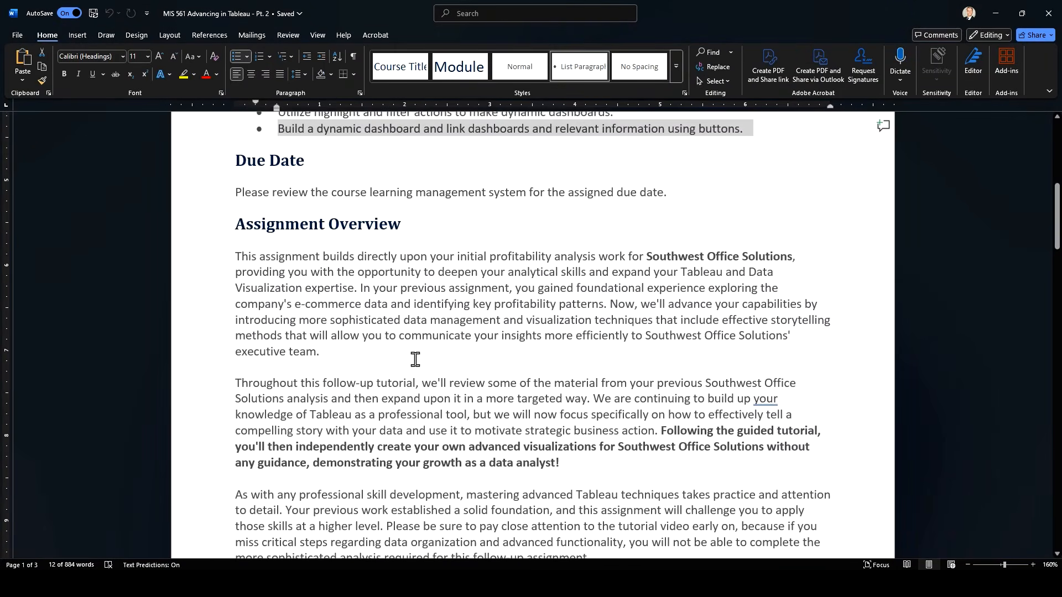
scroll(388, 360, down, 2)
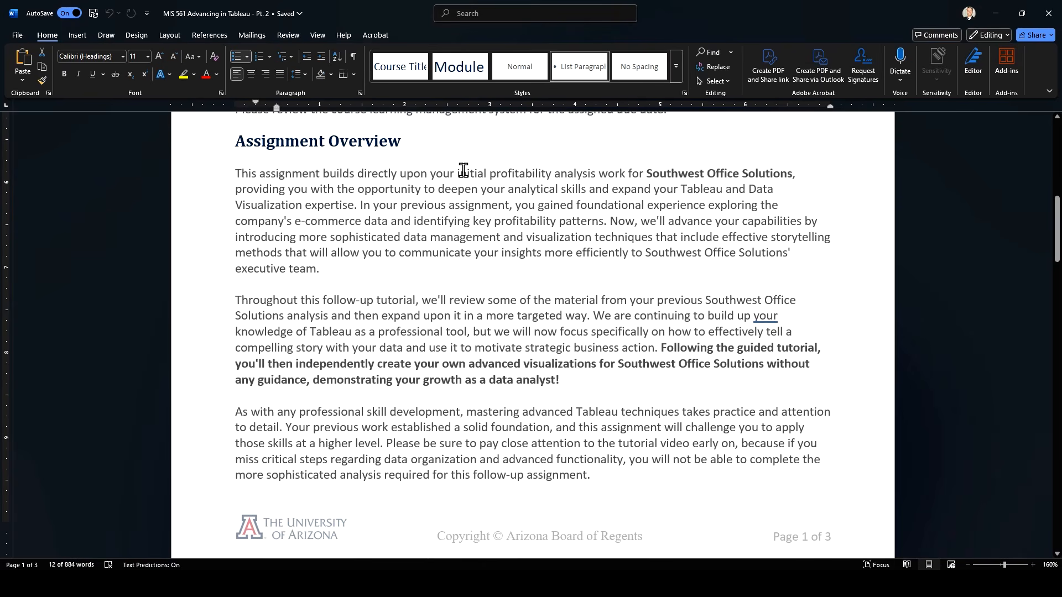
drag(458, 173, 548, 178)
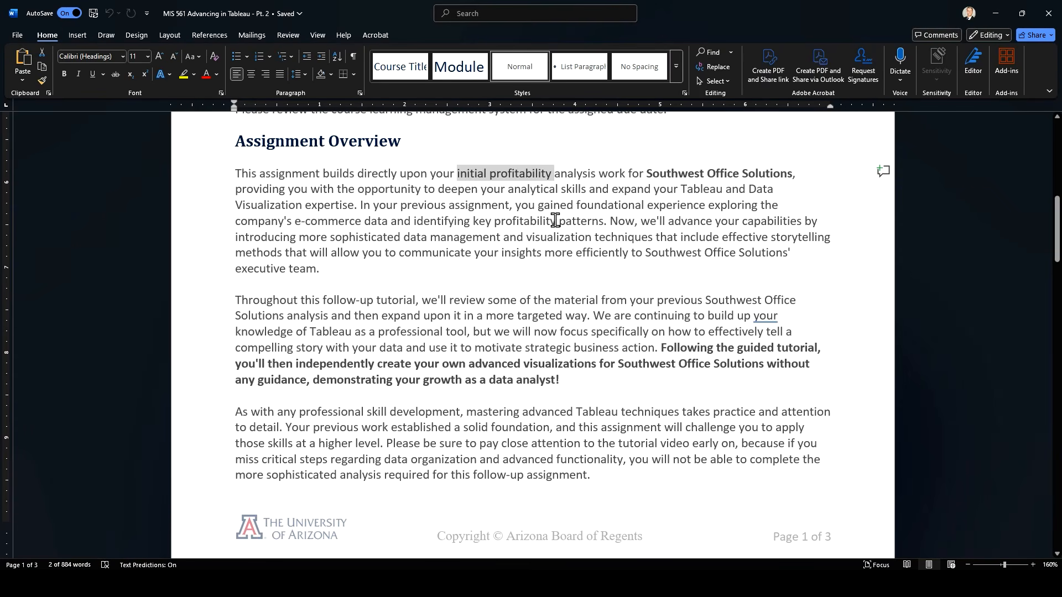
drag(610, 219, 762, 230)
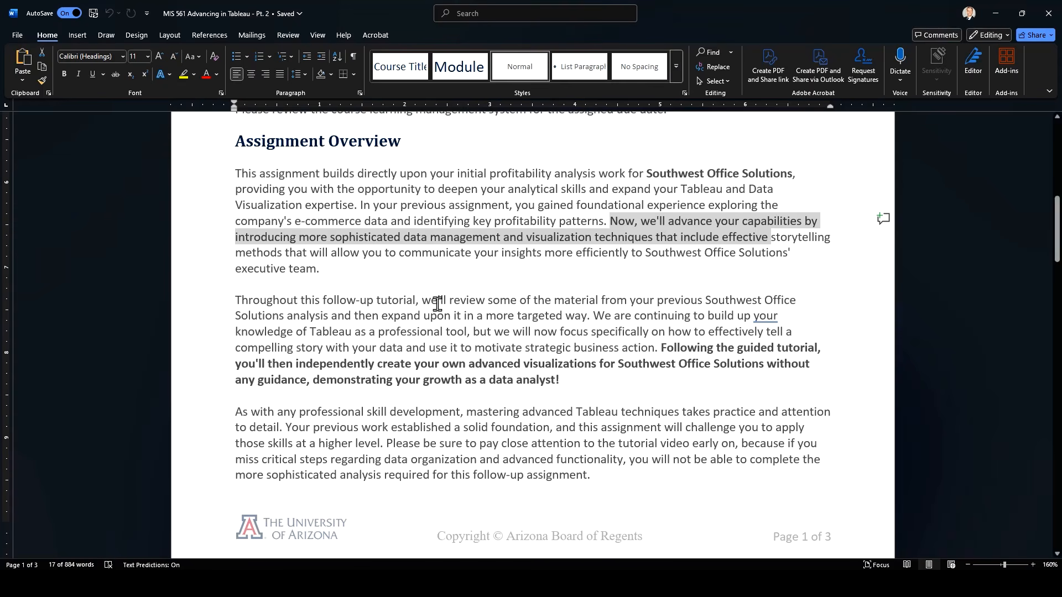
drag(422, 300, 490, 301)
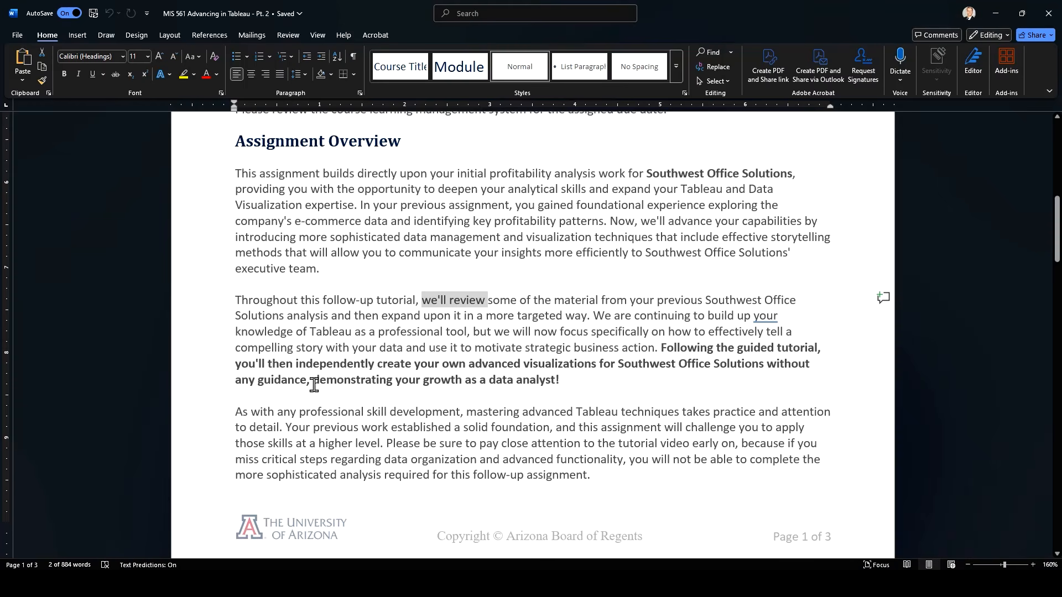
drag(313, 381, 559, 380)
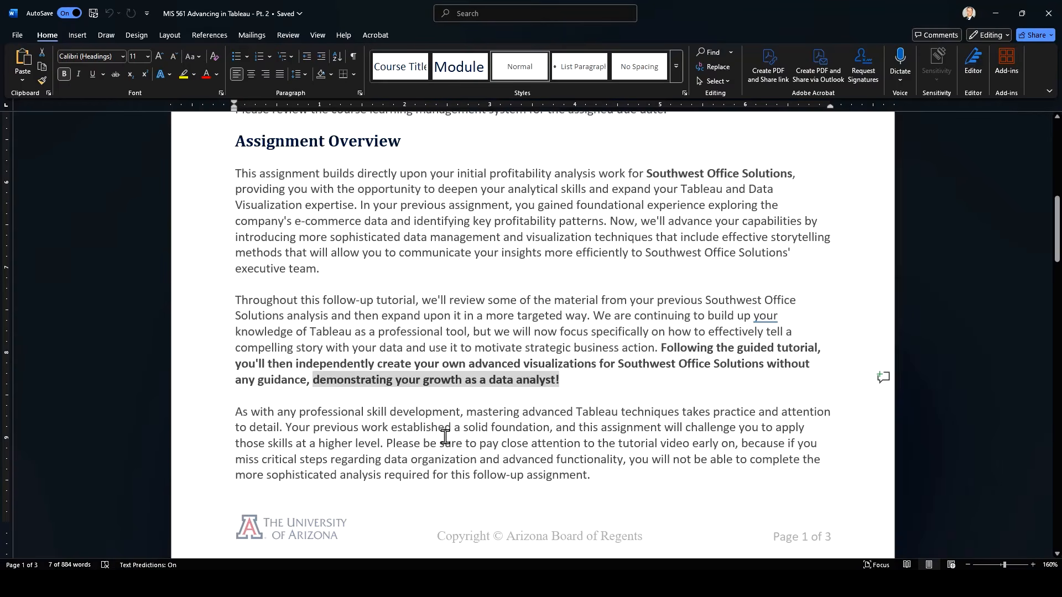
scroll(445, 437, down, 6)
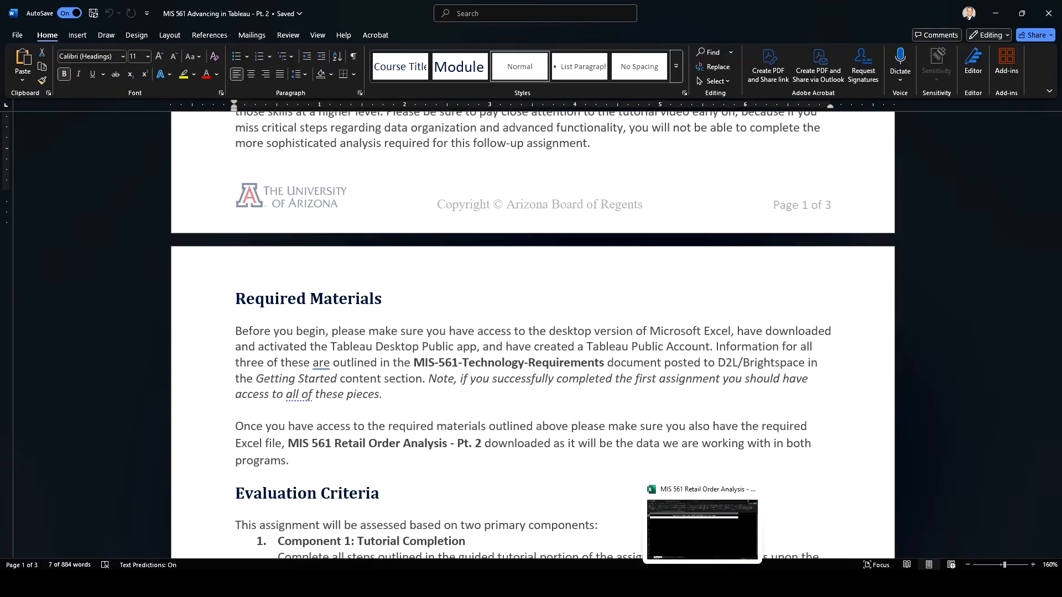
Switch to the MIS 561 Retail Order Analysis - Pt. 2 workbook in Excel and look through all four sheets, ending on Tableau Submission.
click(717, 547)
click(167, 549)
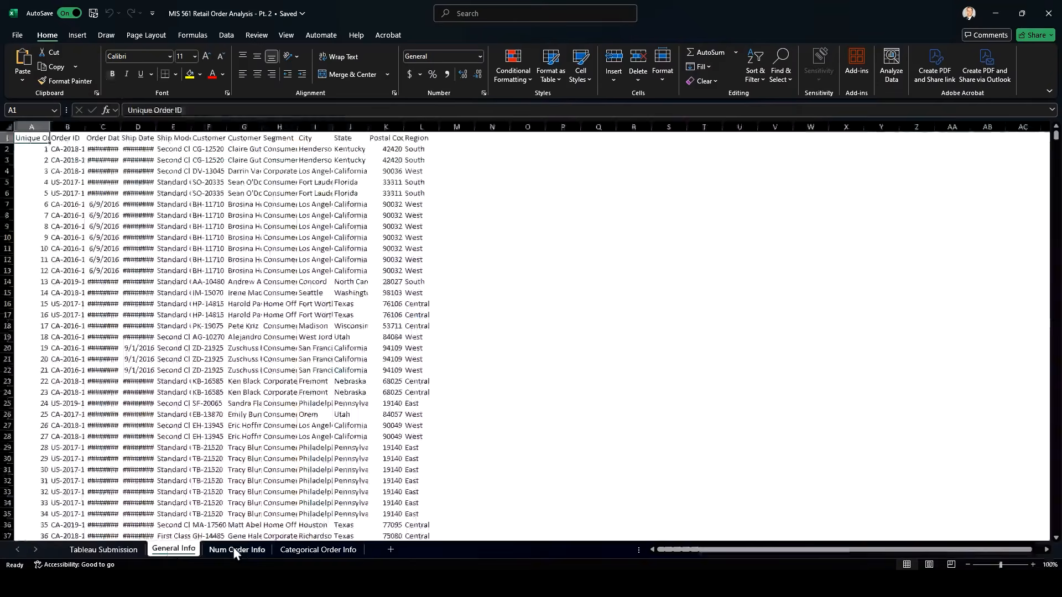
click(234, 548)
click(310, 550)
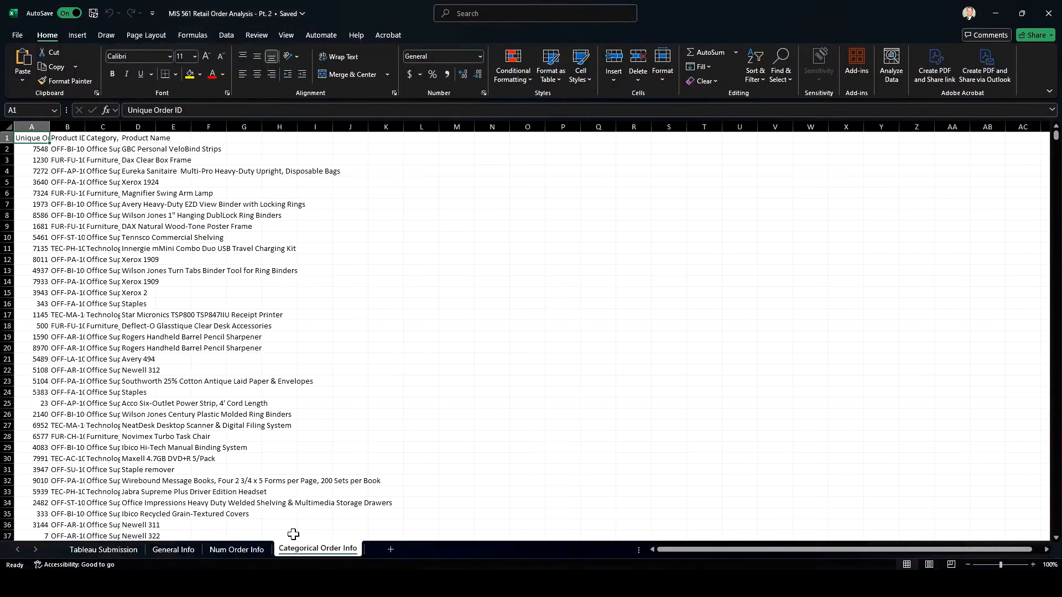
click(111, 551)
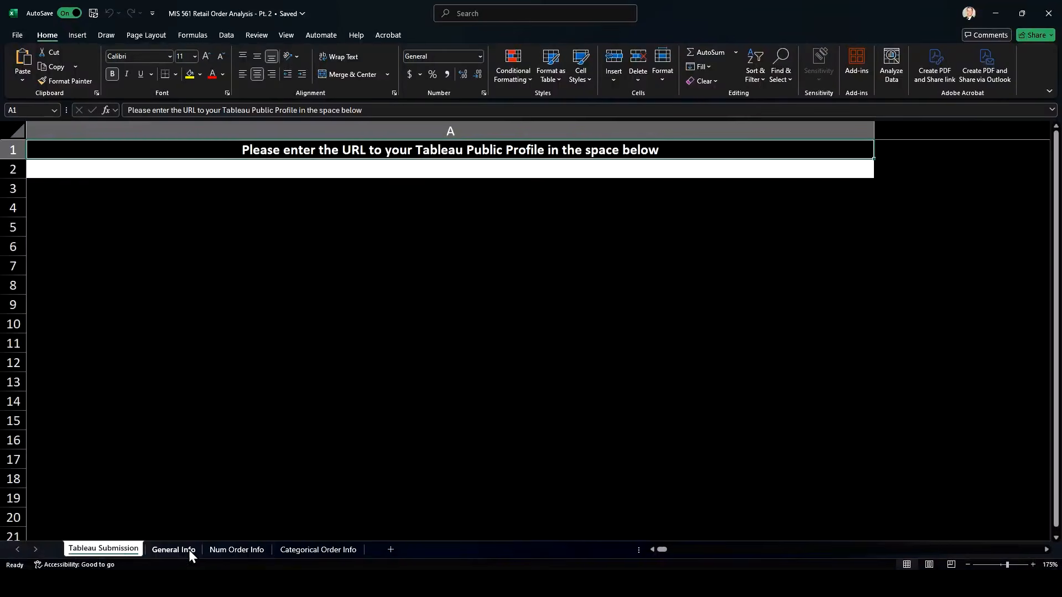
click(188, 550)
click(227, 553)
click(331, 550)
click(118, 551)
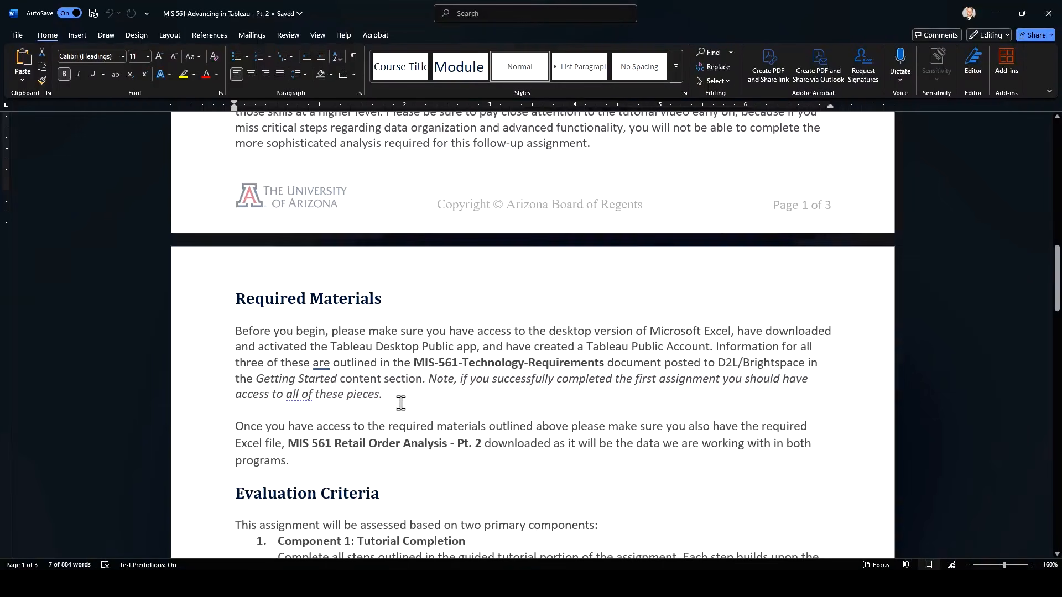
Read the Required Materials section and the Component 1: Tutorial Completion criteria in the Word document, highlighting the important passages.
drag(394, 395, 211, 336)
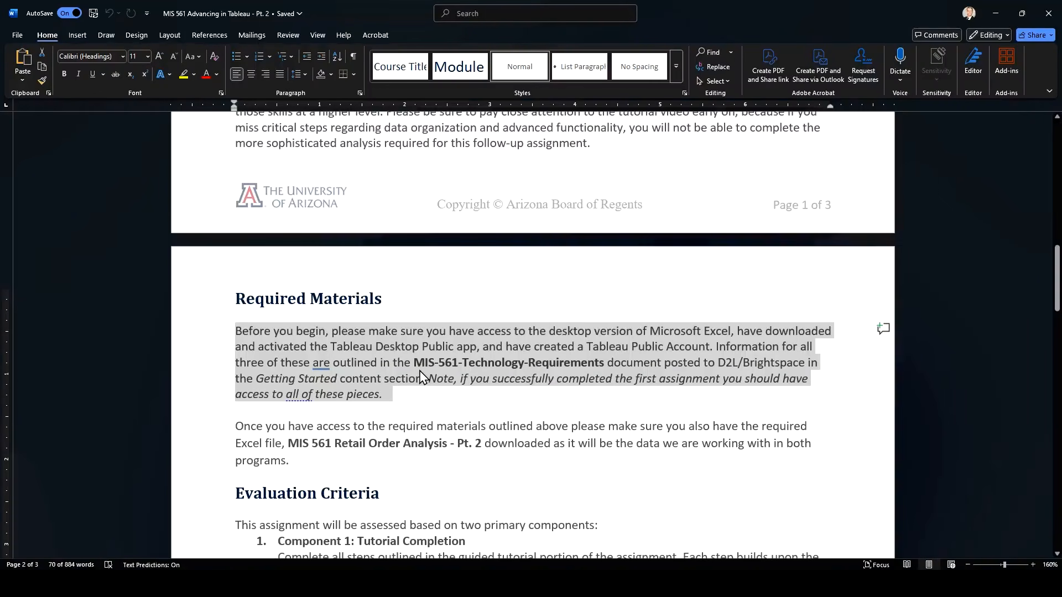
scroll(421, 378, down, 5)
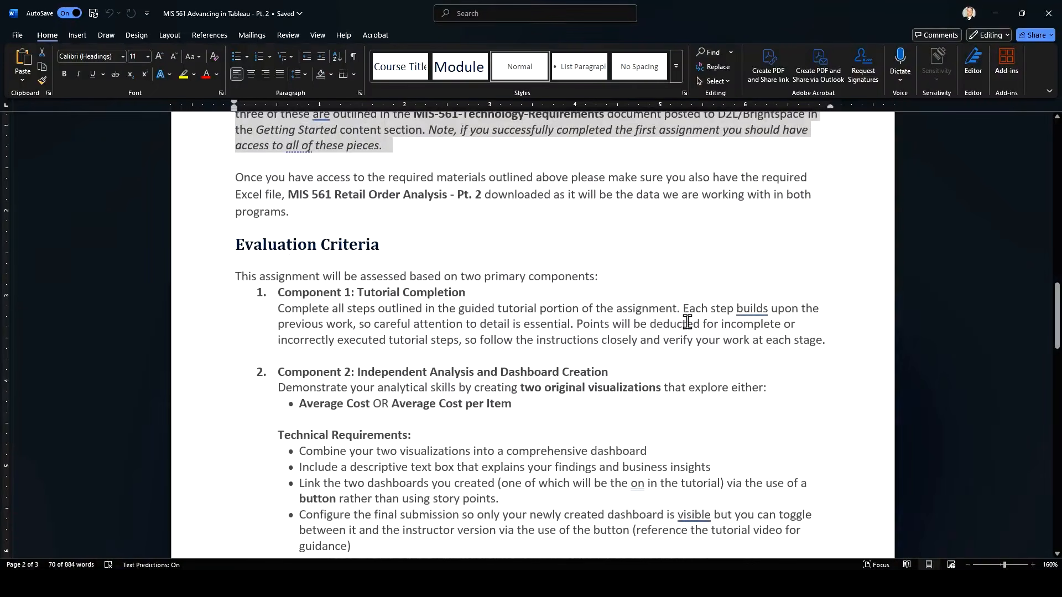
drag(467, 291, 358, 292)
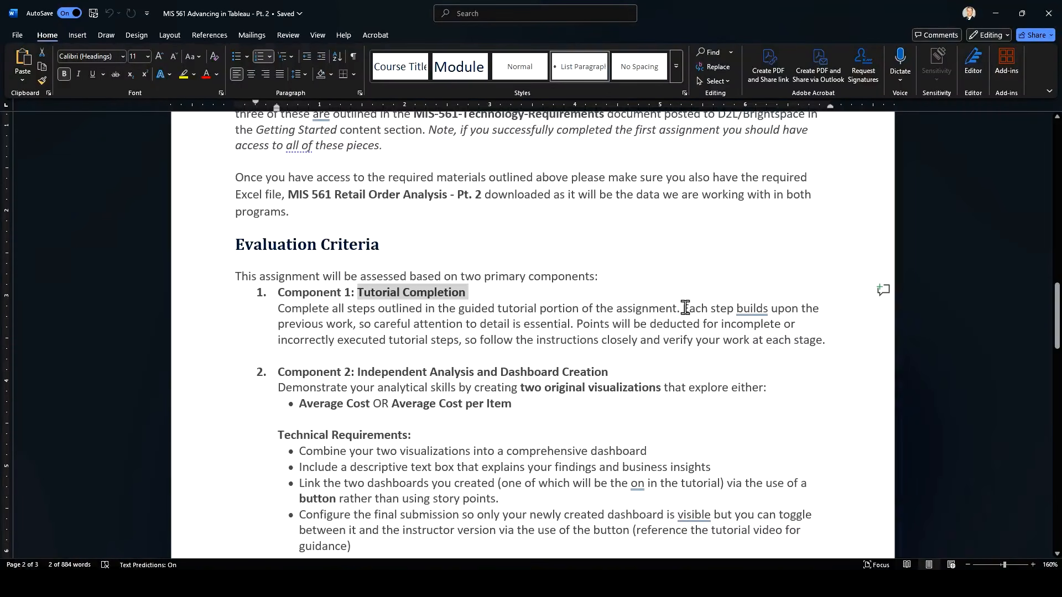
drag(684, 308, 527, 356)
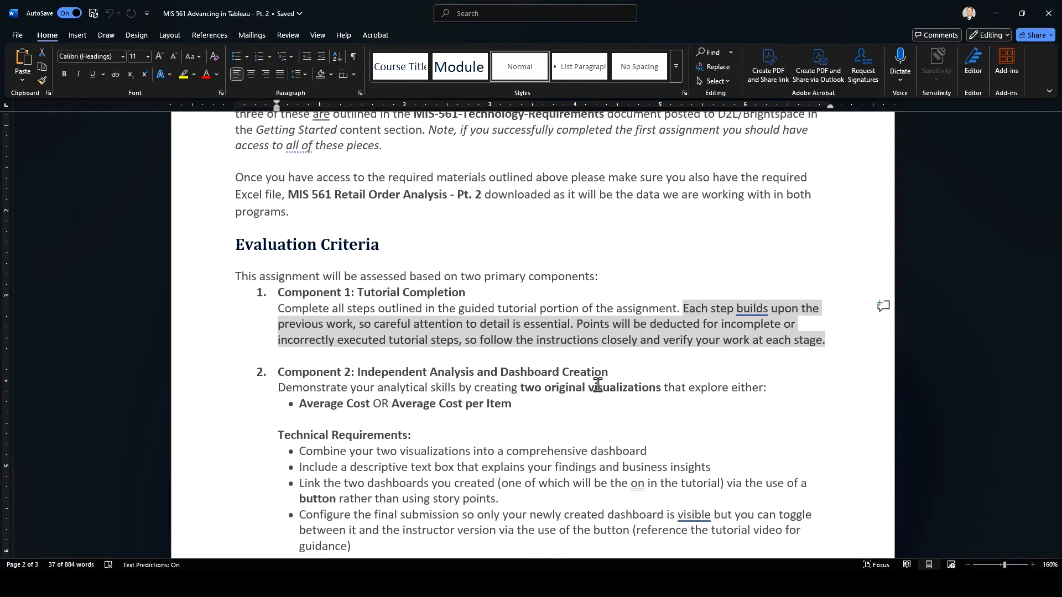
Review the Component 2 cost topics and the technical requirements for the combined dashboard and descriptive text box, highlighting each.
drag(372, 404, 297, 406)
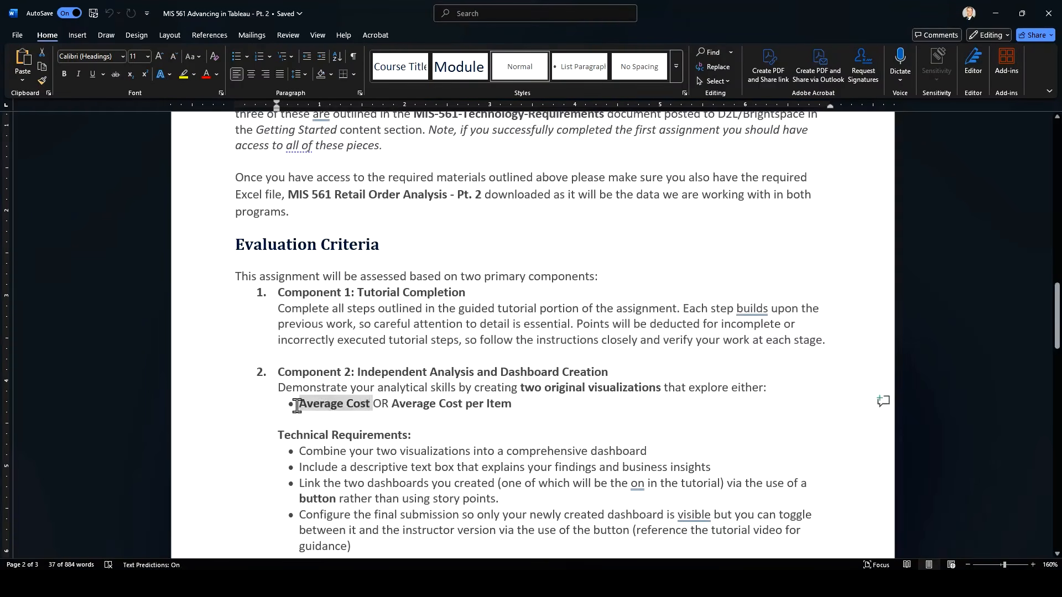
drag(516, 403, 292, 404)
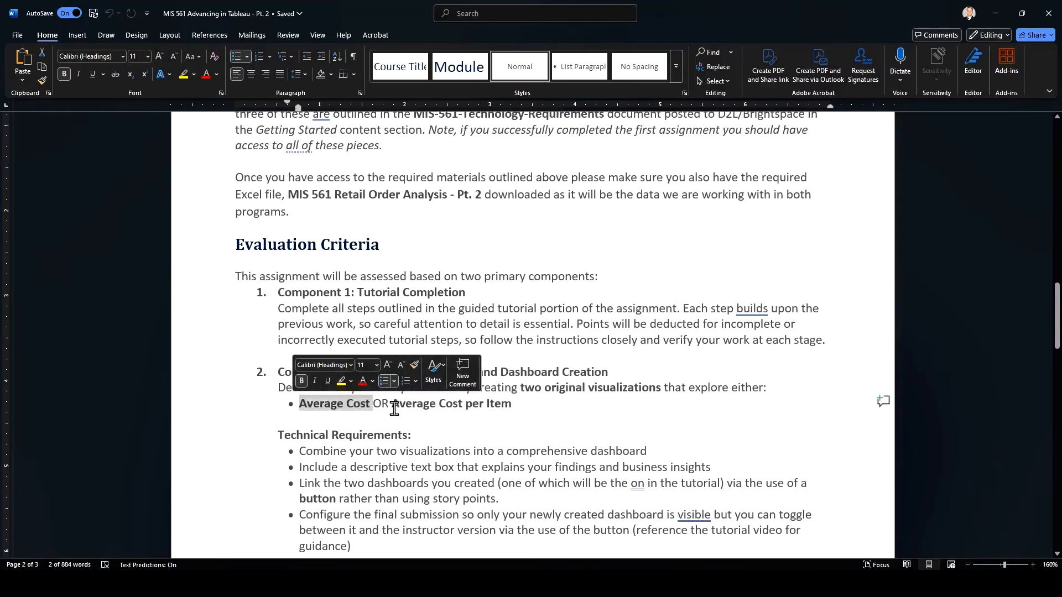
drag(394, 408, 520, 399)
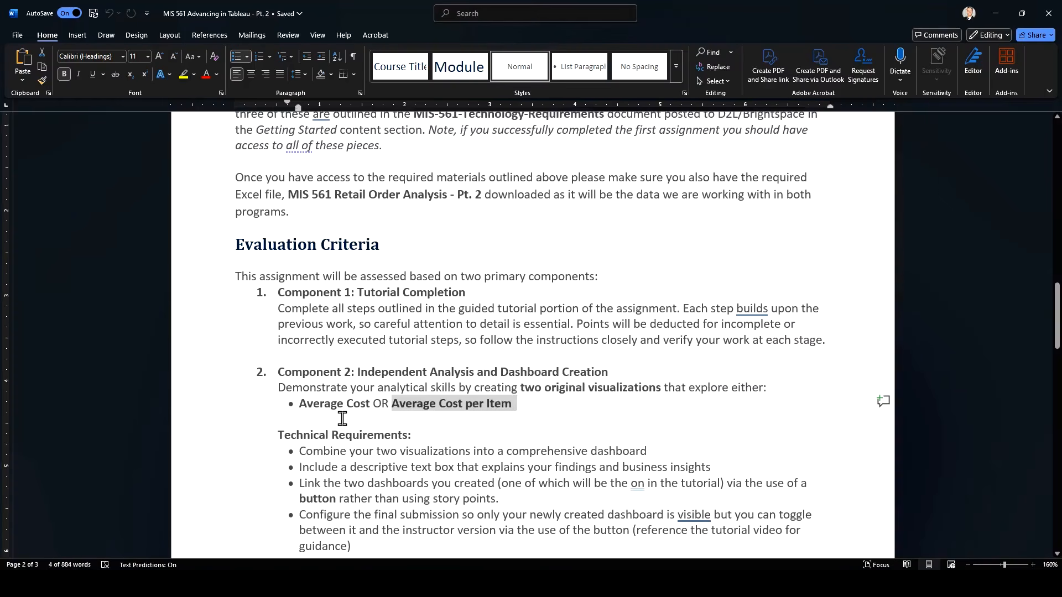
scroll(342, 418, down, 3)
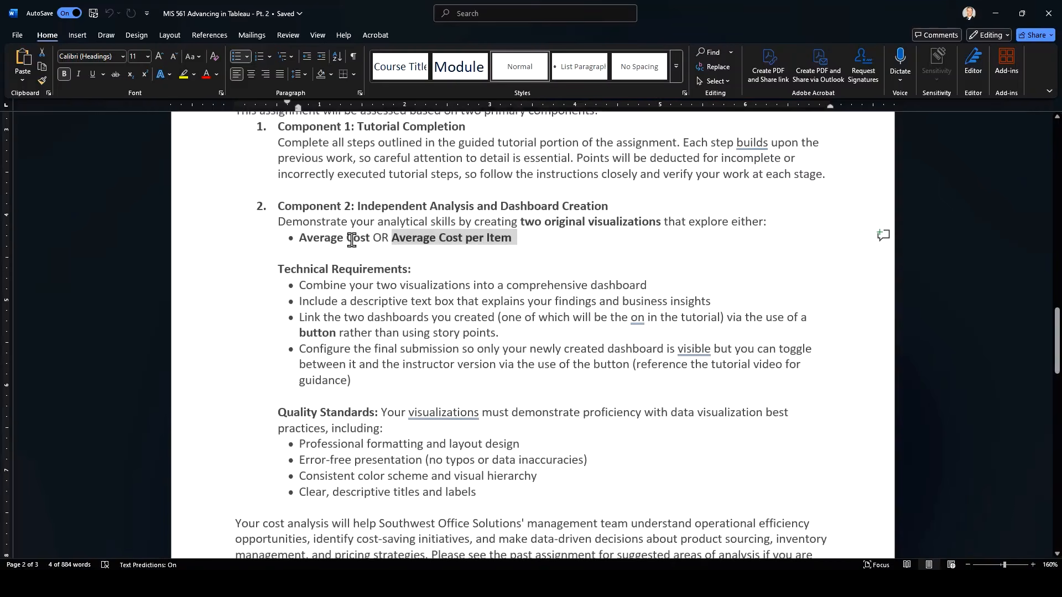
drag(305, 285, 670, 282)
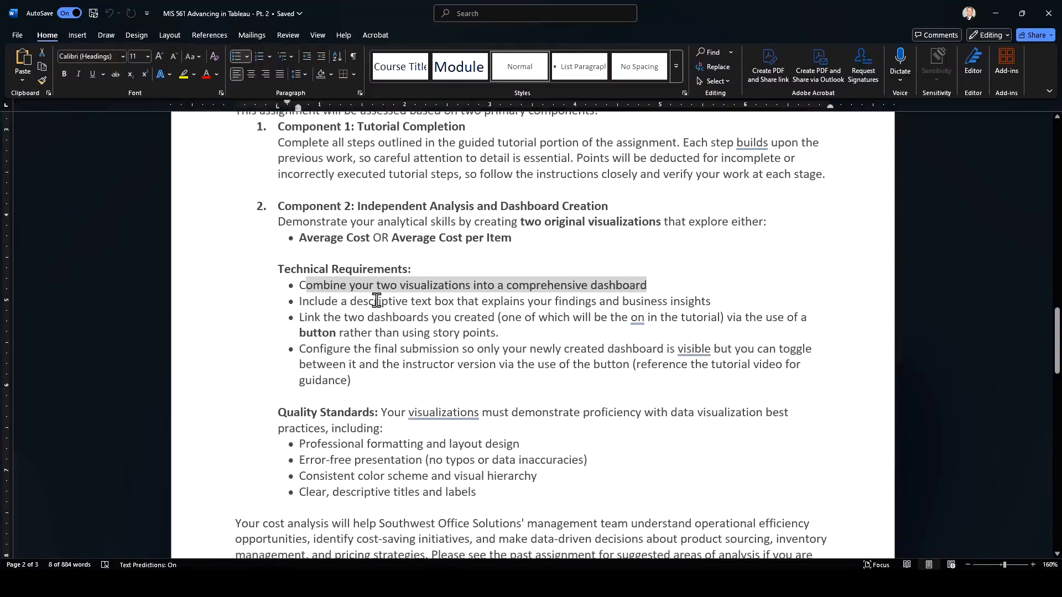
drag(299, 301, 710, 302)
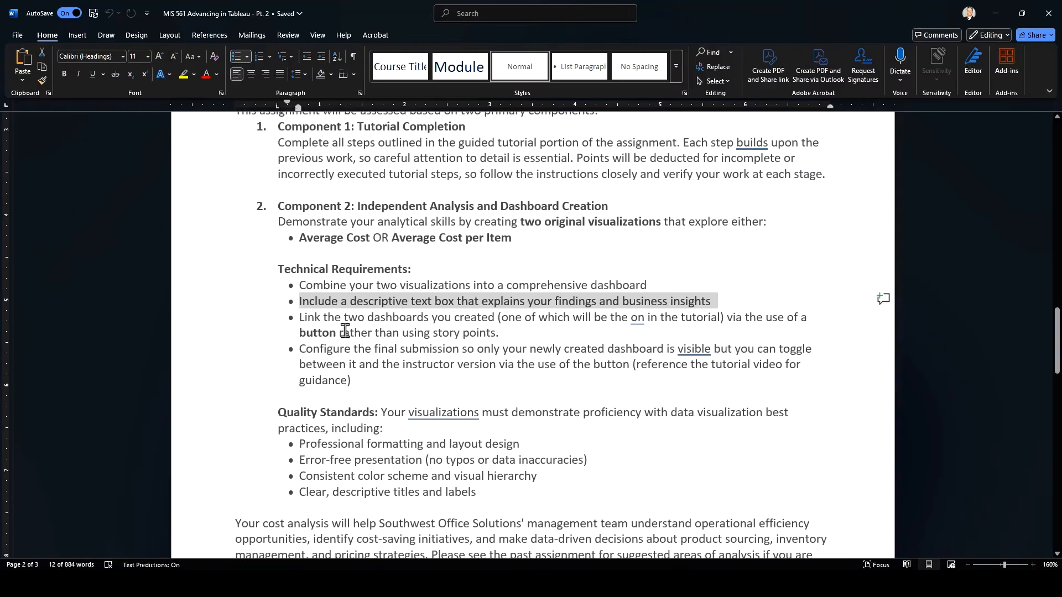
Correct "on" to "one" in the technical requirement about linking the two dashboards.
drag(299, 317, 492, 317)
click(633, 327)
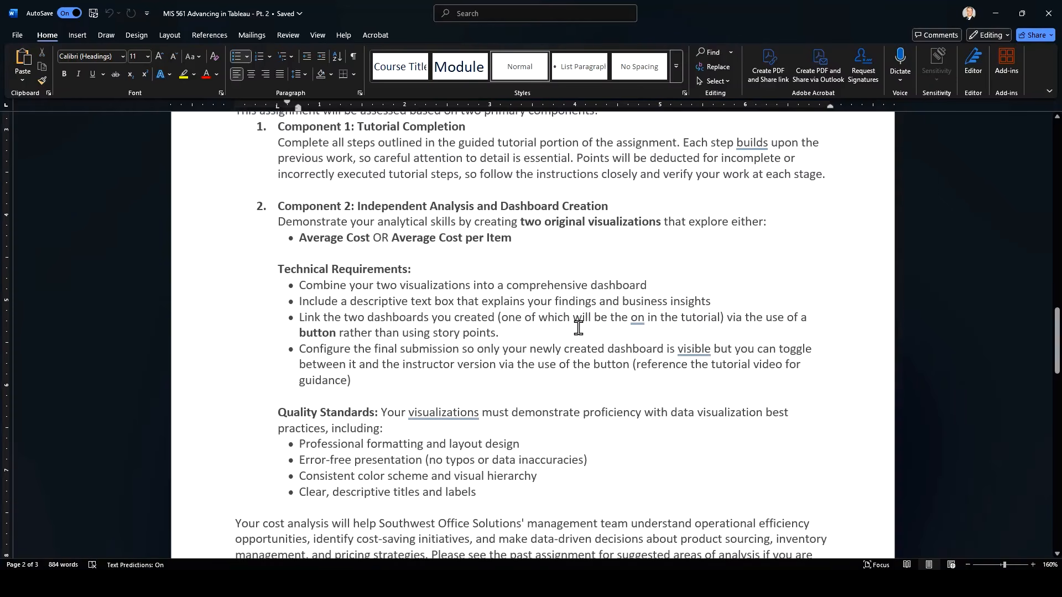
text(e)
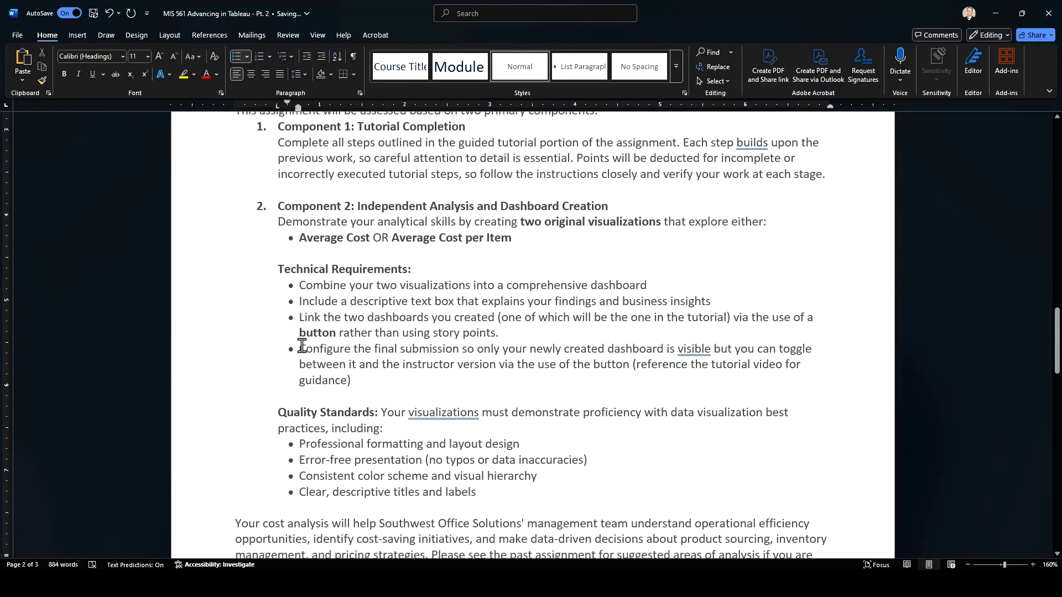
Review the final submission visibility requirement and the four Quality Standards bullets, highlighting them.
drag(302, 345, 643, 354)
click(669, 347)
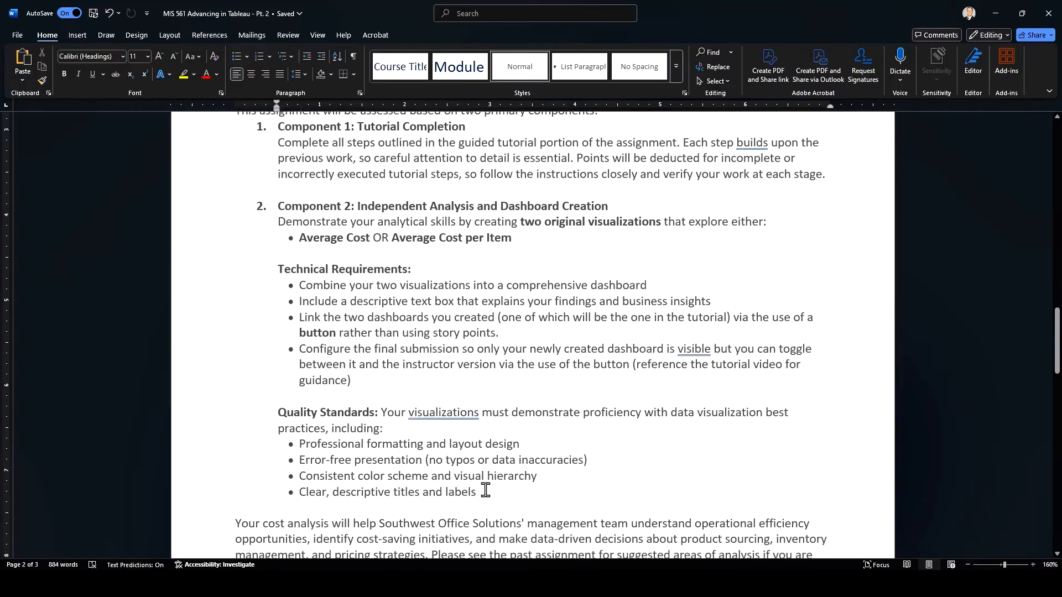
drag(480, 492, 278, 442)
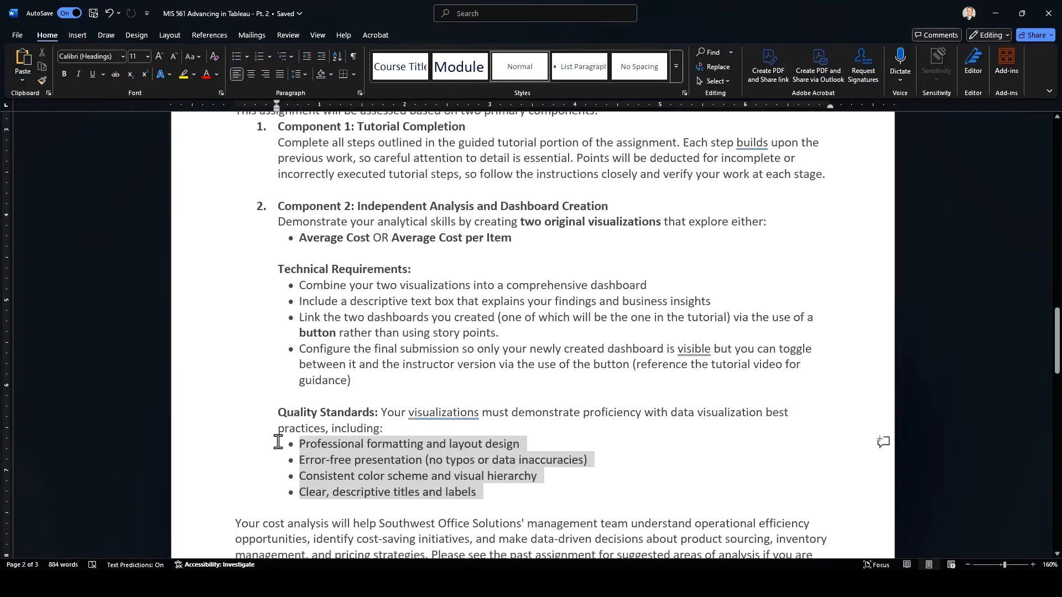
click(374, 461)
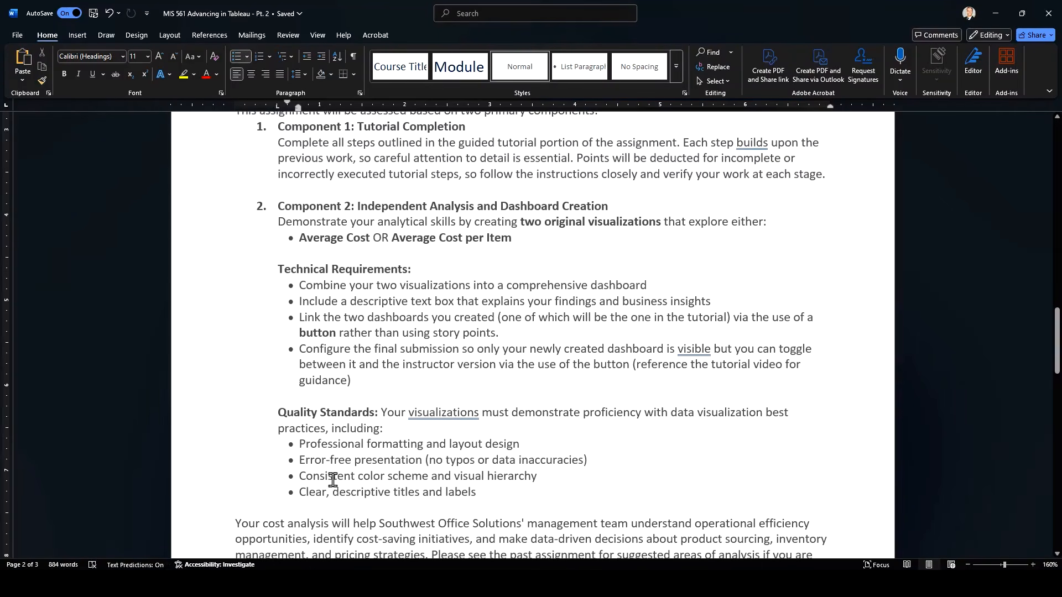
Review the last two Quality Standards bullets and the closing cost analysis paragraph, highlighting each passage.
drag(334, 478, 452, 477)
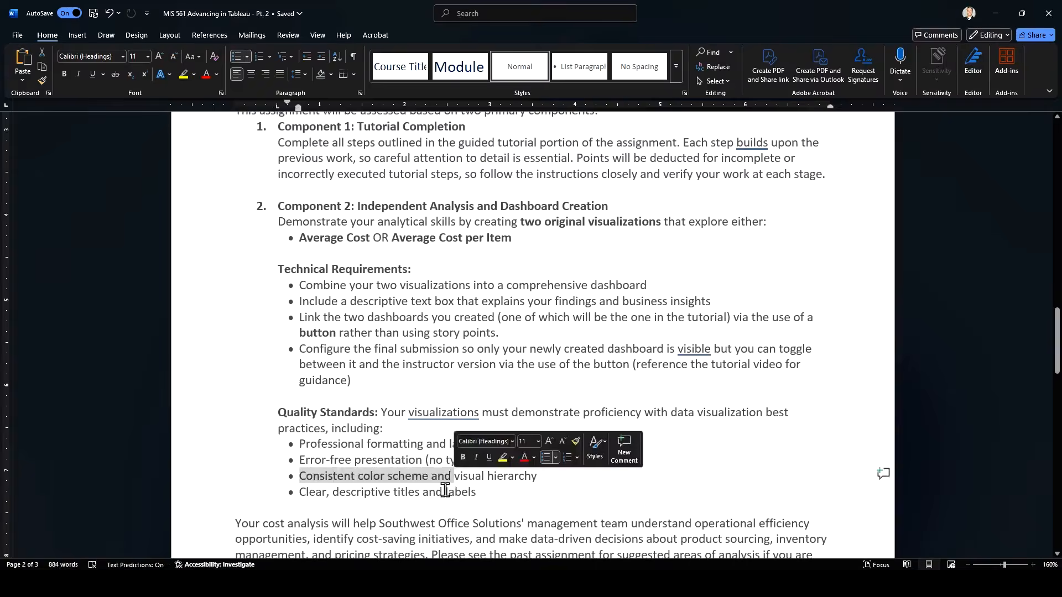
click(459, 493)
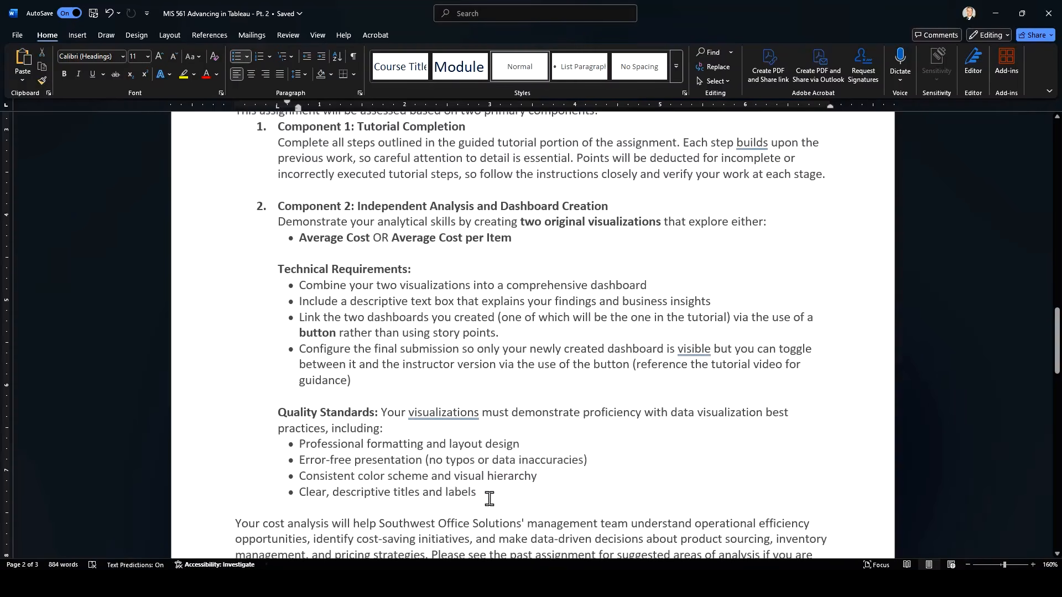
drag(485, 493, 299, 492)
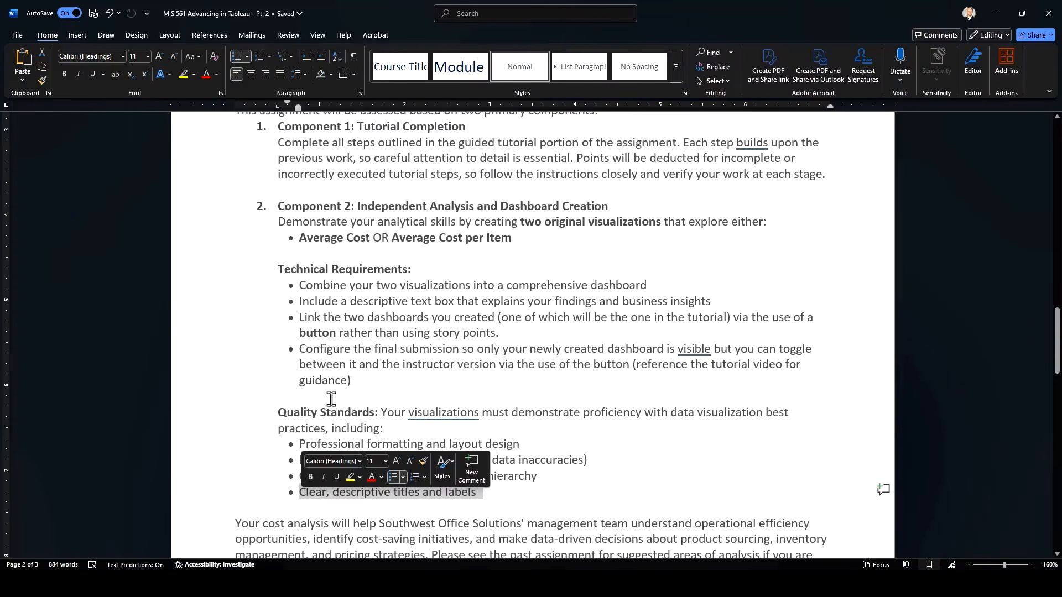
scroll(331, 399, down, 2)
scroll(330, 399, down, 3)
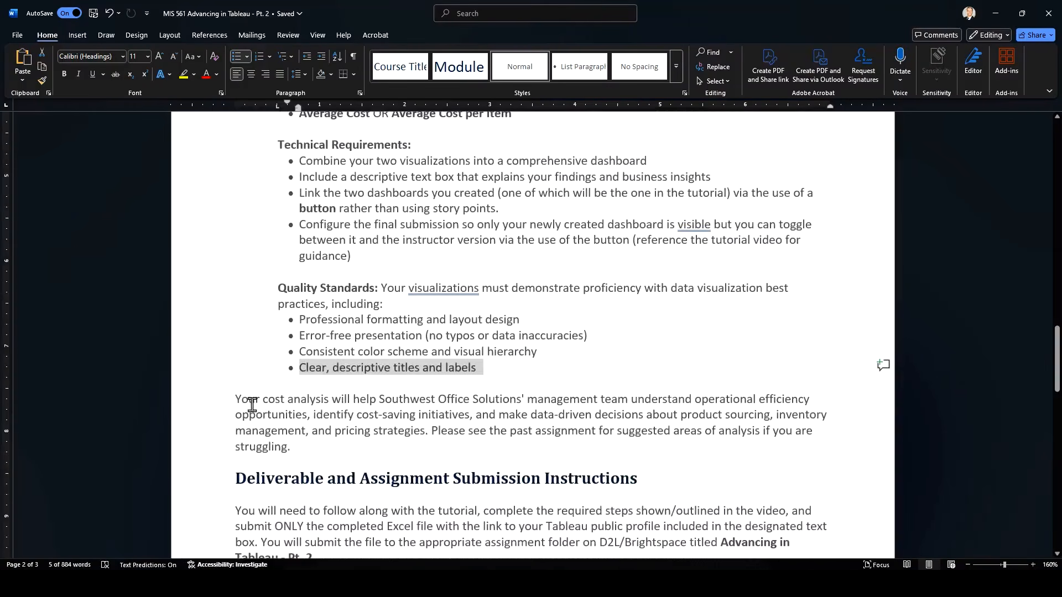
drag(236, 399, 793, 442)
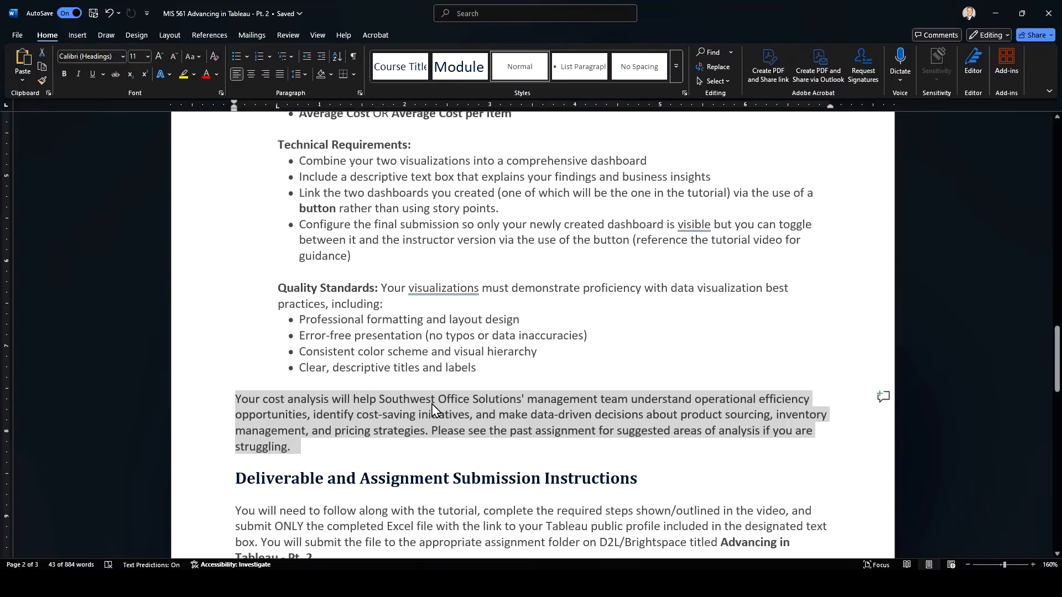
scroll(432, 410, down, 3)
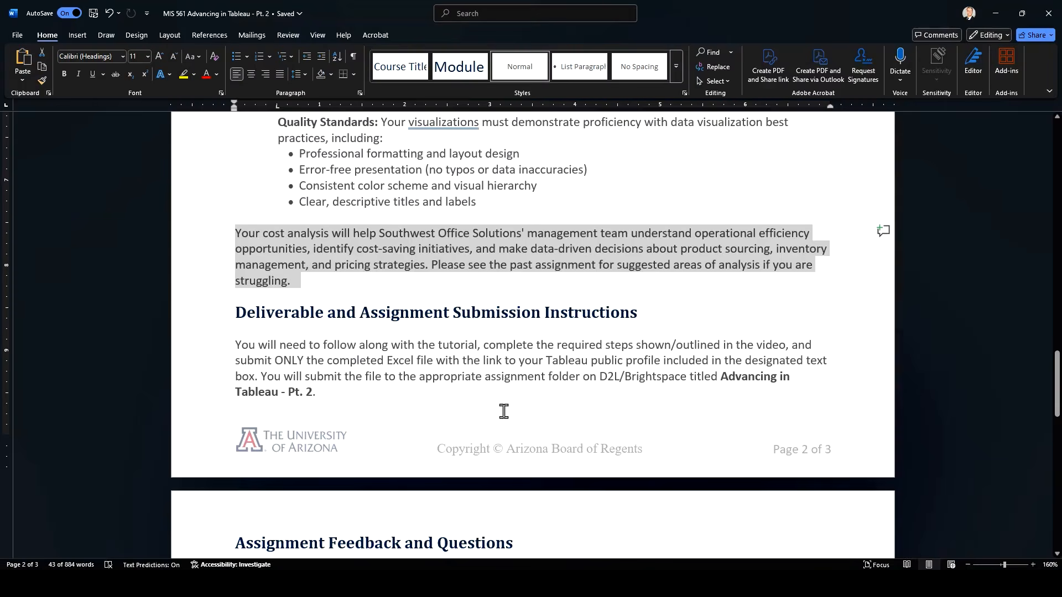
Check the Tableau Public URL cell A2 in the Excel workbook, then review the Word document's submission folder name and feedback section.
click(703, 584)
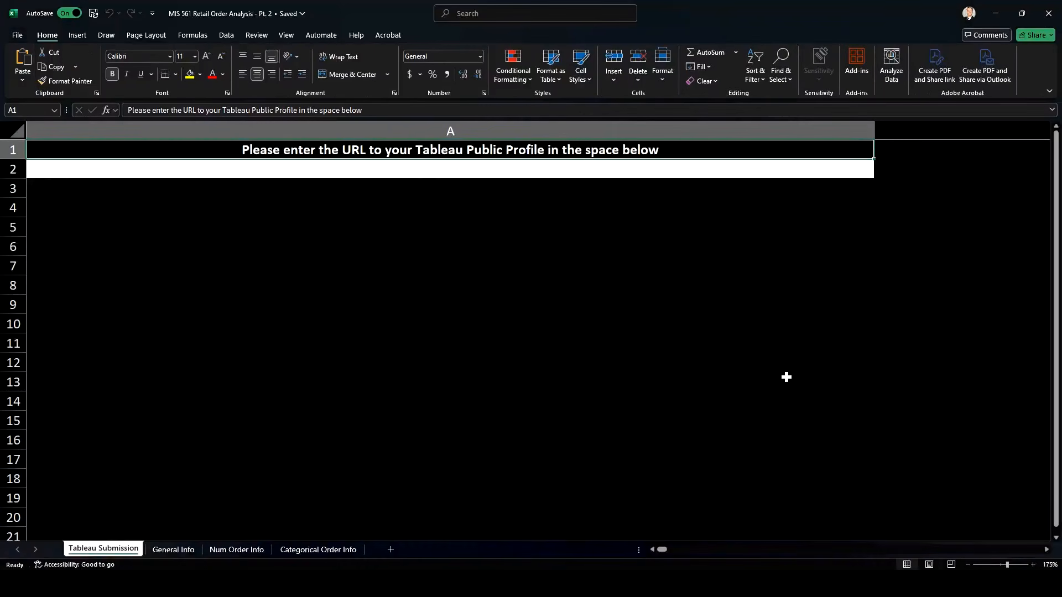
click(543, 165)
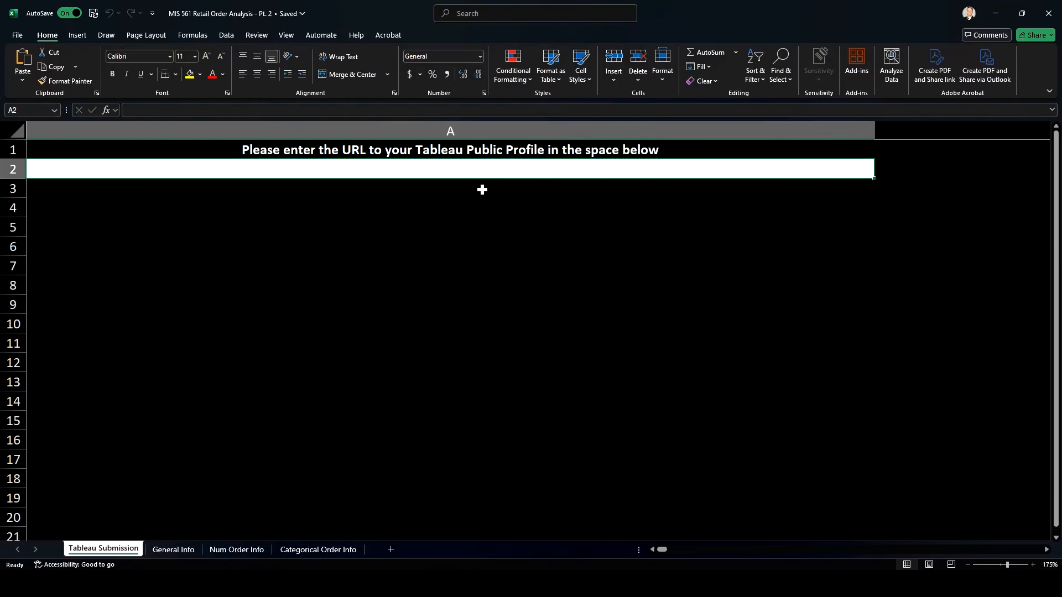
click(995, 13)
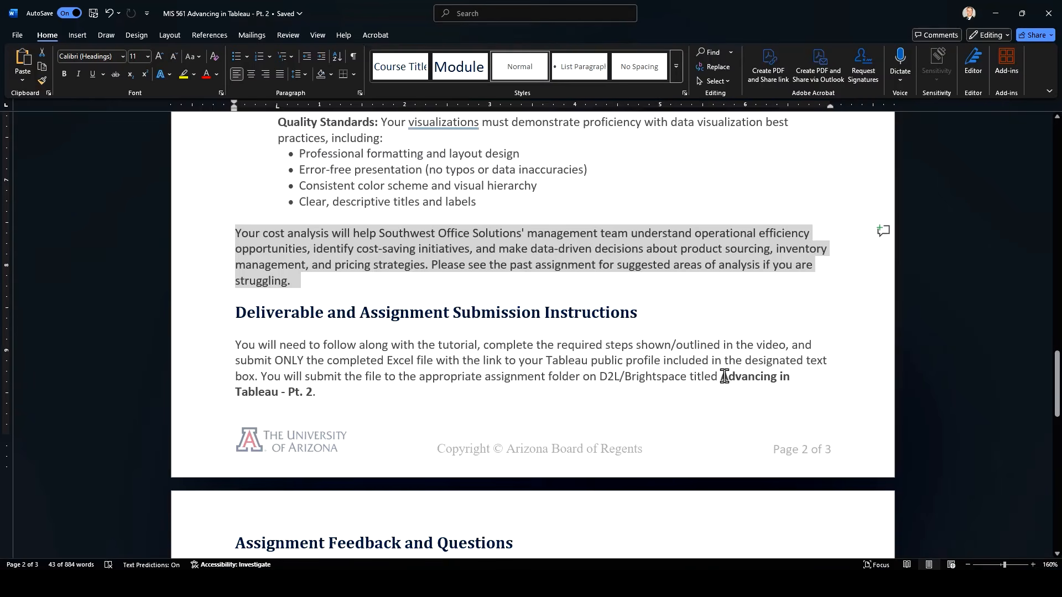
drag(723, 377, 757, 397)
scroll(494, 377, down, 3)
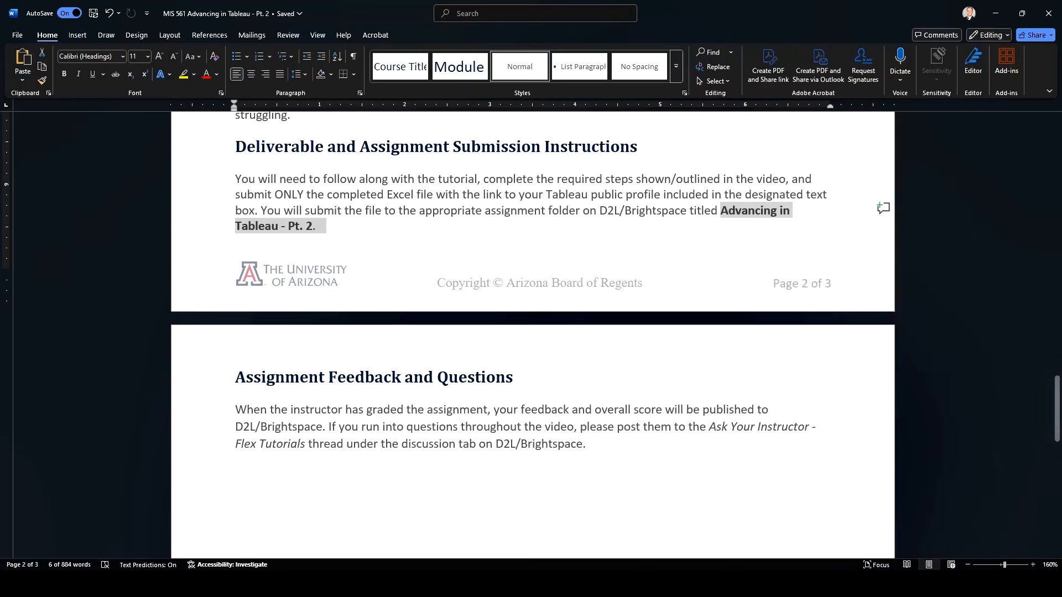
In the MIS 561 Retail Order Analysis - Pt. 2 - Key Excel workbook, give the General Info header row dark blue fill and white bold text.
click(654, 584)
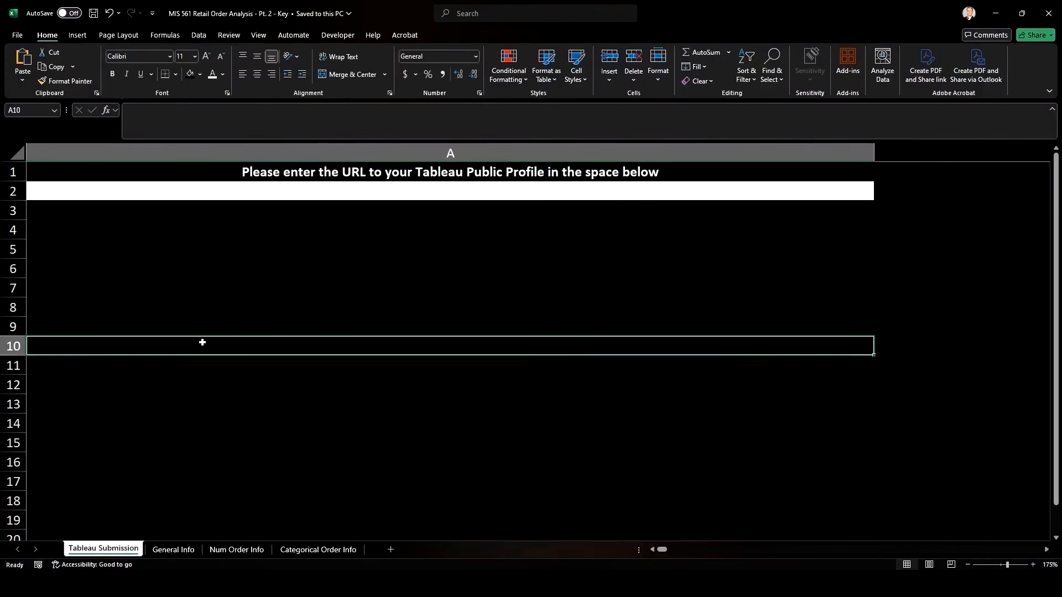
click(172, 549)
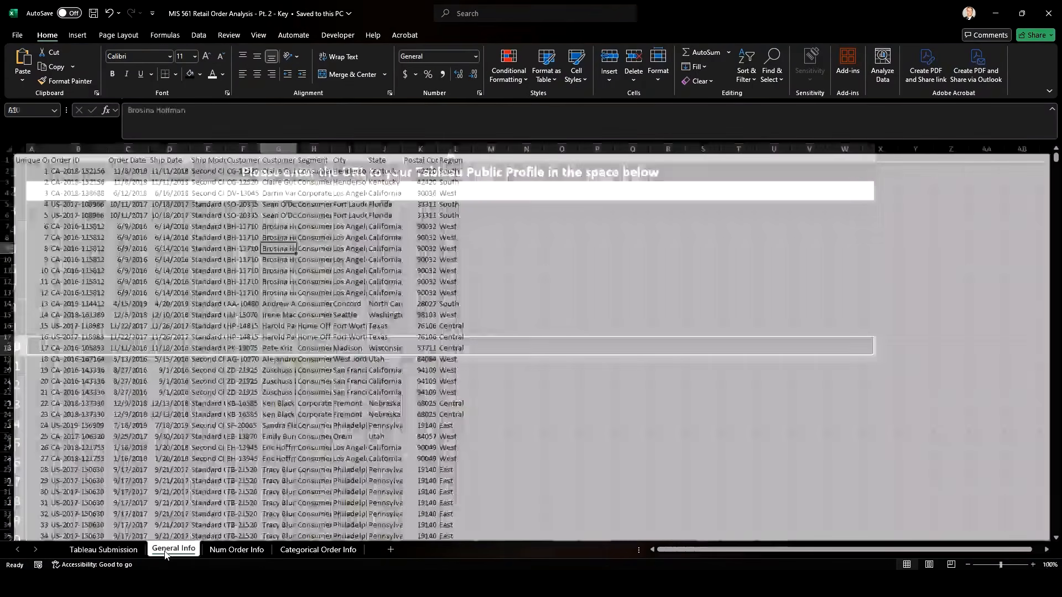
drag(30, 161, 456, 160)
click(197, 75)
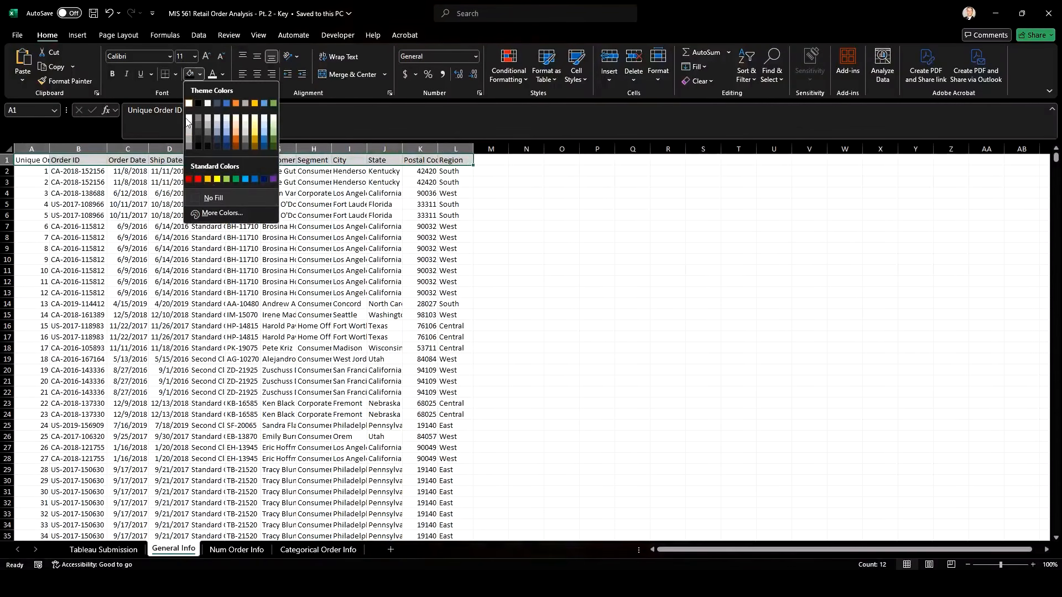
click(266, 176)
click(212, 76)
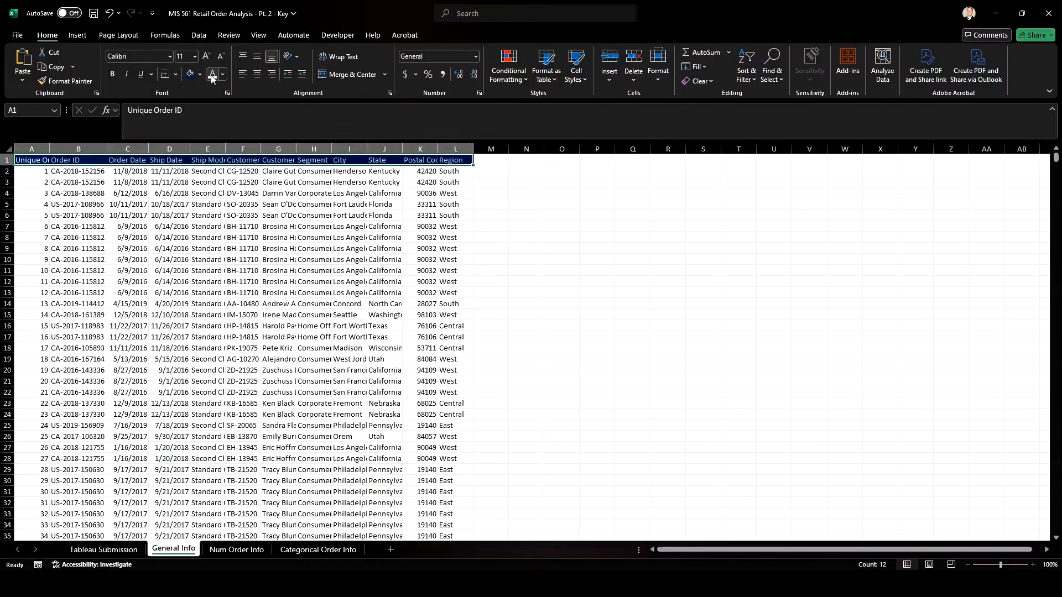
Format the Num Order Info header row A1:E1 with dark blue fill and white bold text.
click(232, 550)
drag(34, 160, 176, 160)
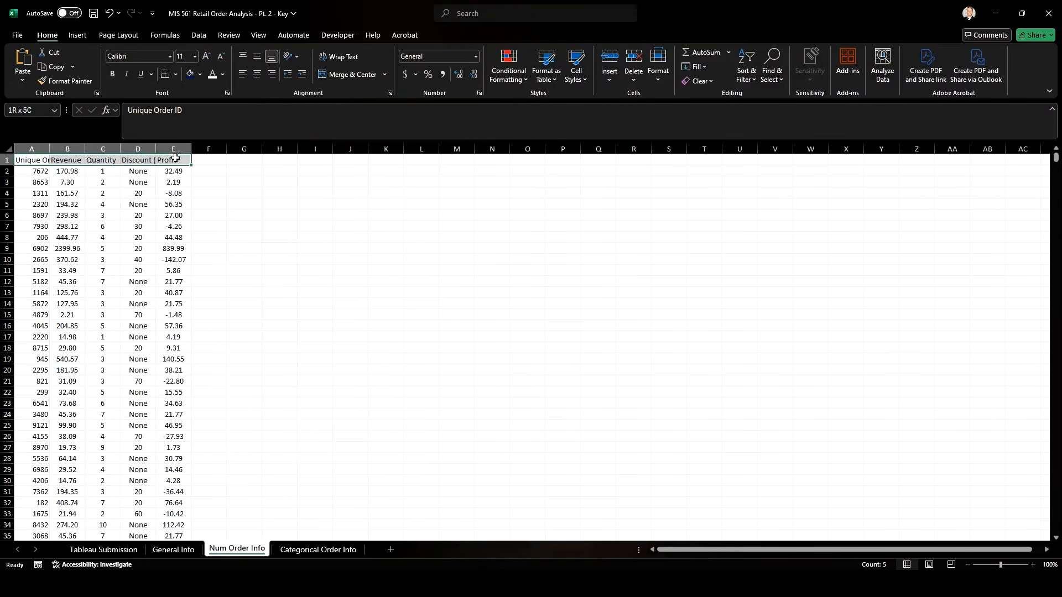
click(190, 76)
click(212, 76)
key(ctrl+b)
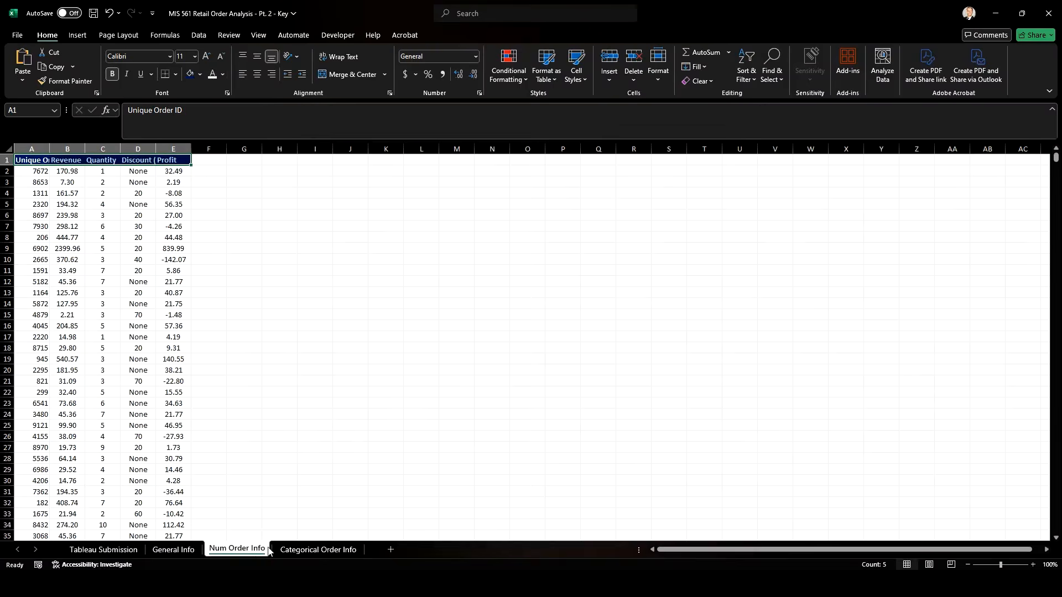
Give the Categorical Order Info headers A1:D1 dark blue fill and white bold text, and autofit columns A to D.
click(287, 550)
drag(39, 161, 139, 160)
key(ctrl+b)
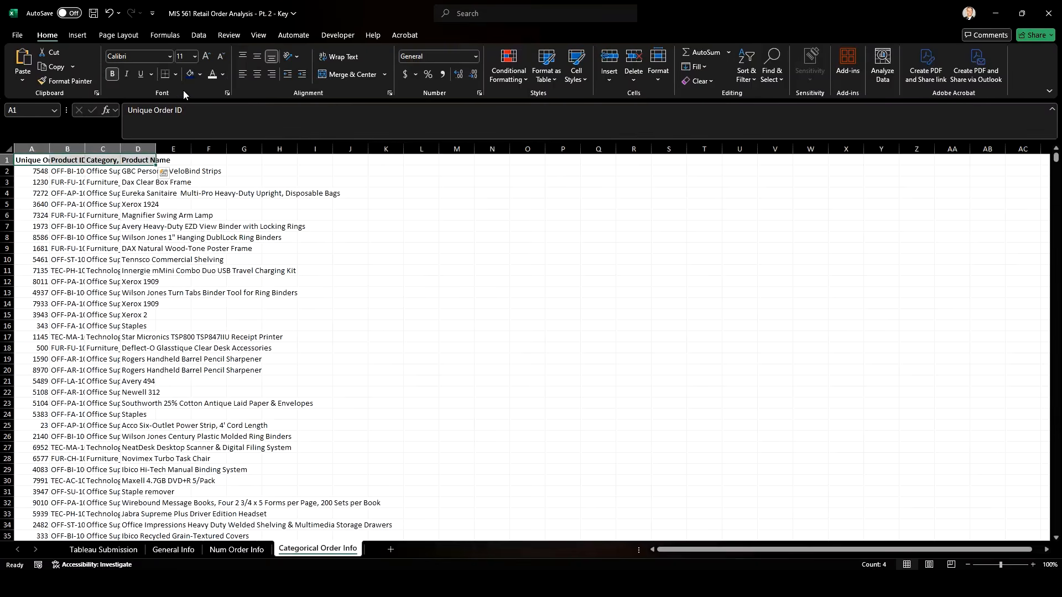
drag(39, 149, 121, 146)
double_click(120, 147)
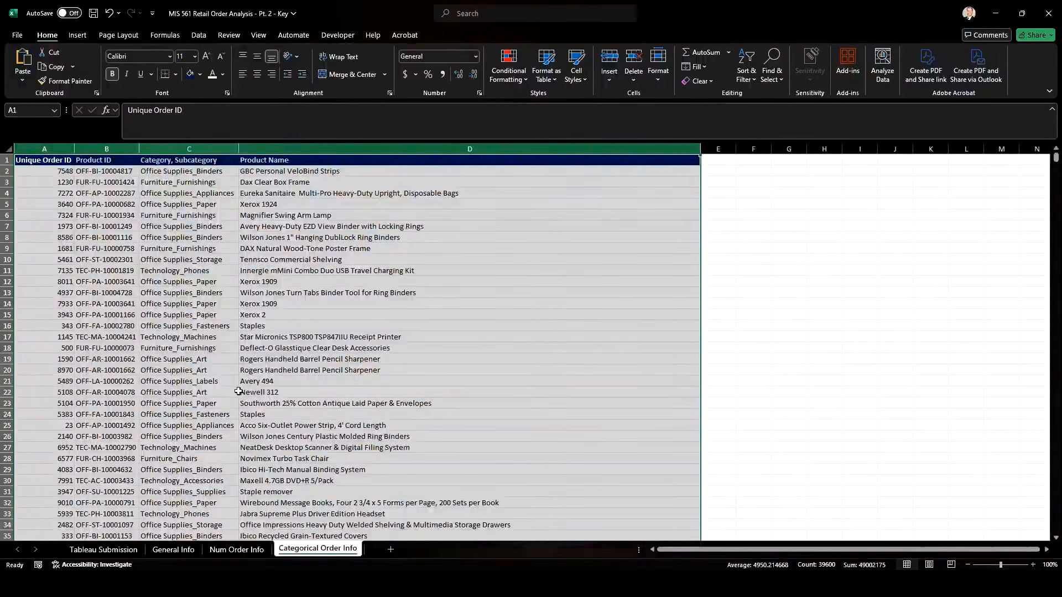
Autofit columns A to E on the Num Order Info sheet to their contents.
click(236, 549)
drag(42, 146, 159, 149)
double_click(159, 149)
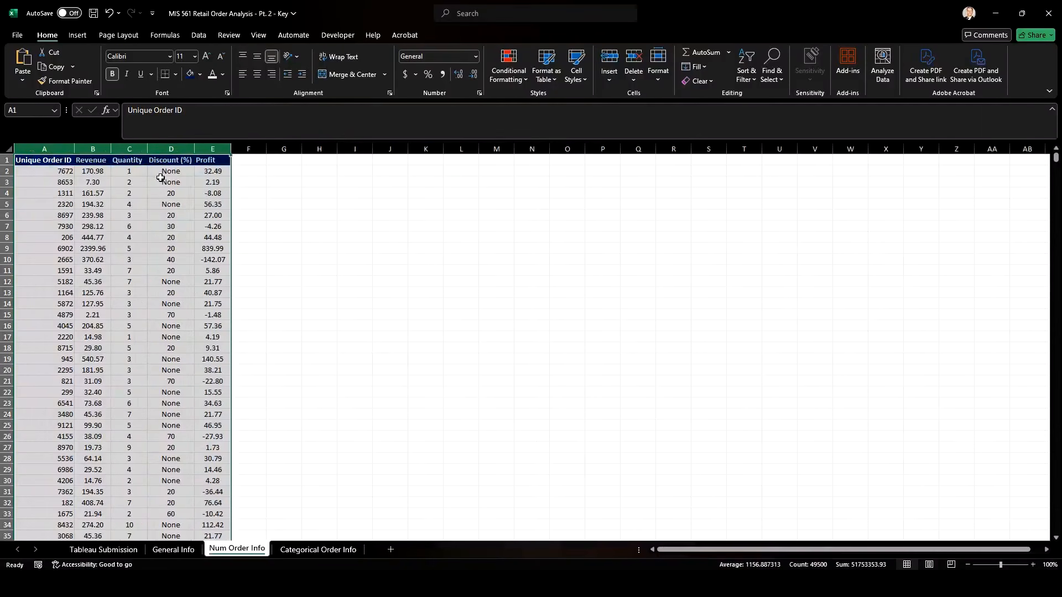
click(100, 170)
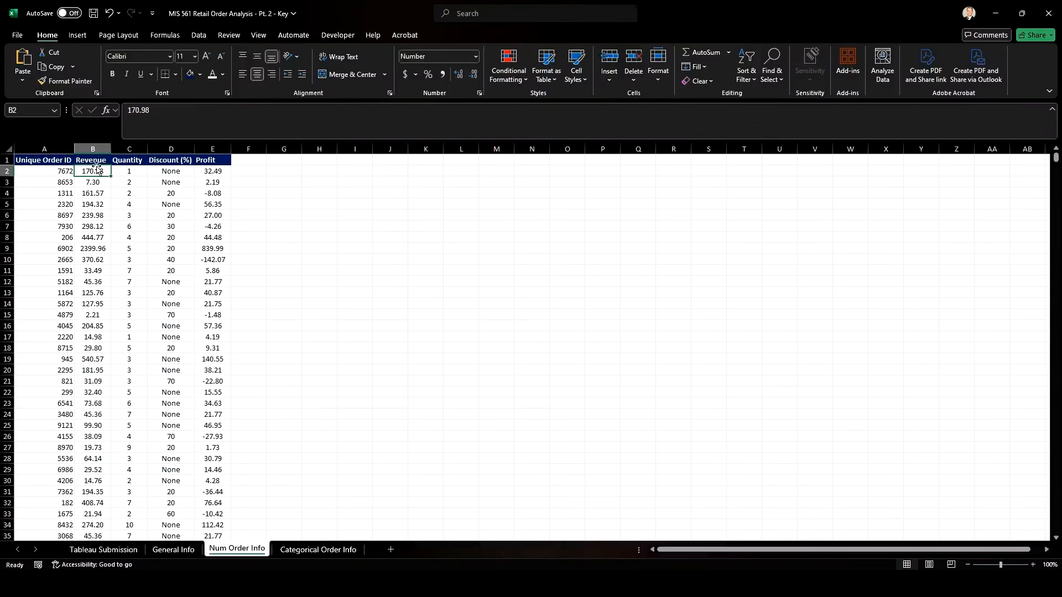
Format the Revenue and Profit columns on the Num Order Info sheet as Currency.
click(93, 148)
ctrl+click(213, 148)
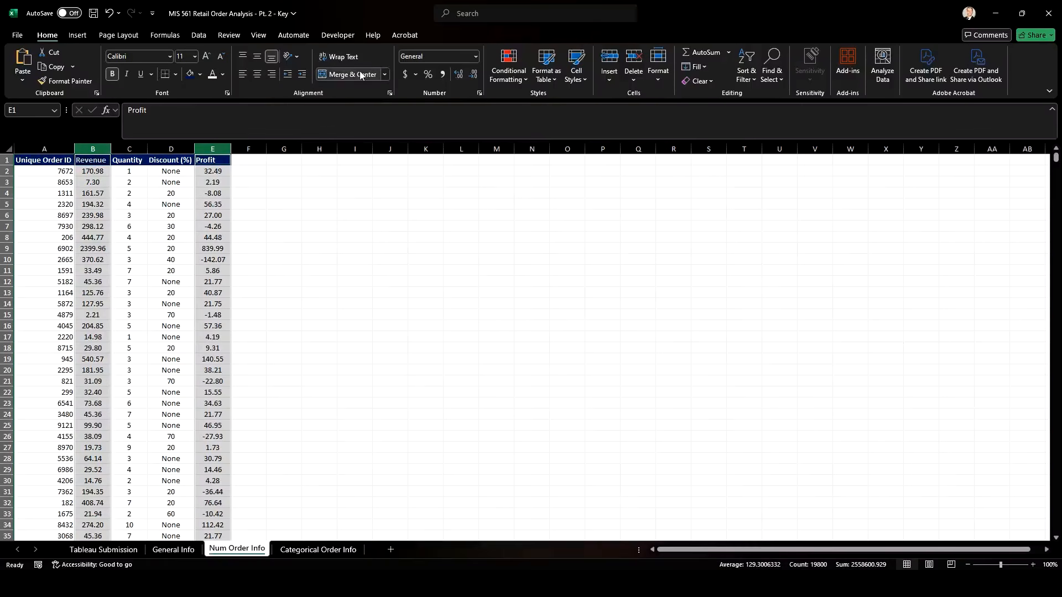
click(406, 75)
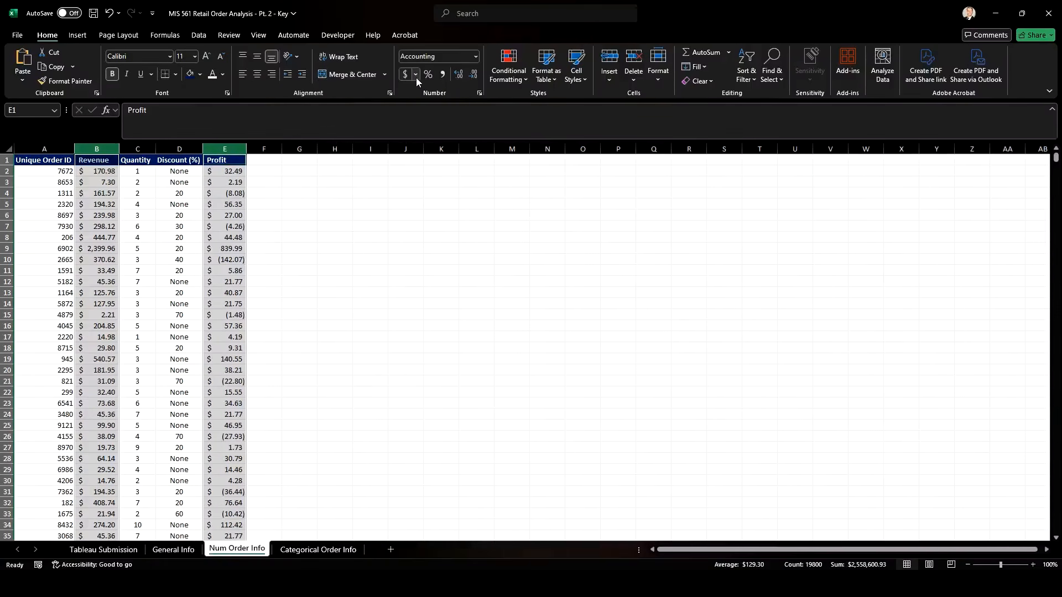
click(416, 76)
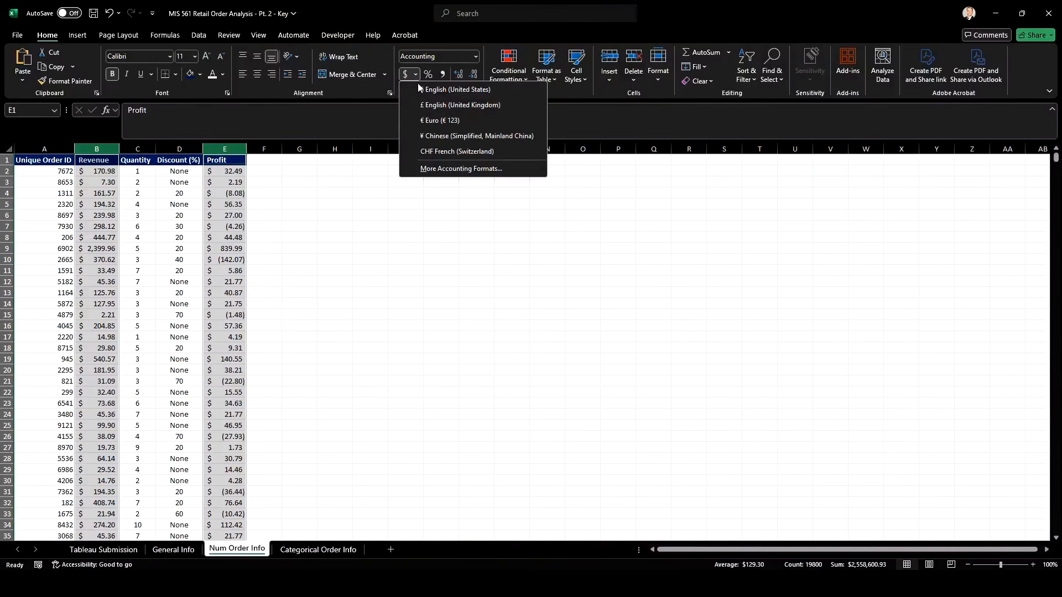
click(476, 57)
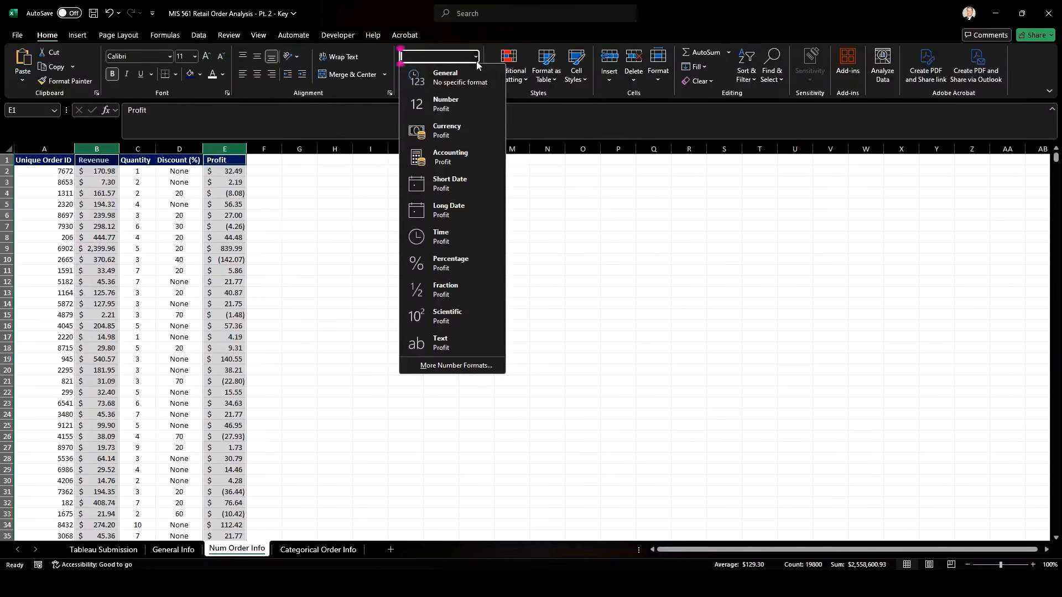
click(466, 137)
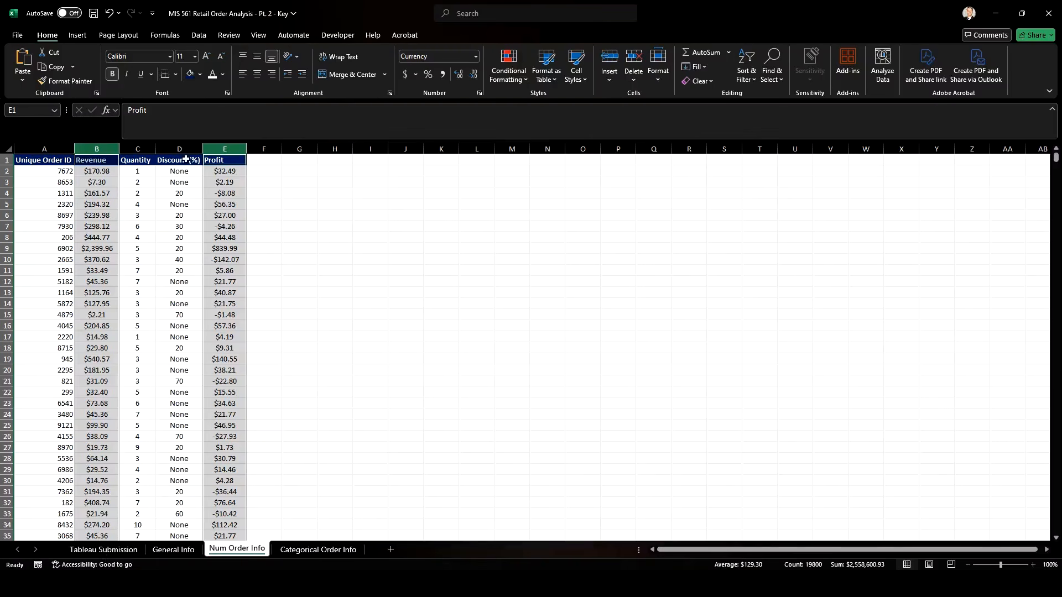
Autofit columns A to L on the General Info sheet and save the workbook.
click(172, 551)
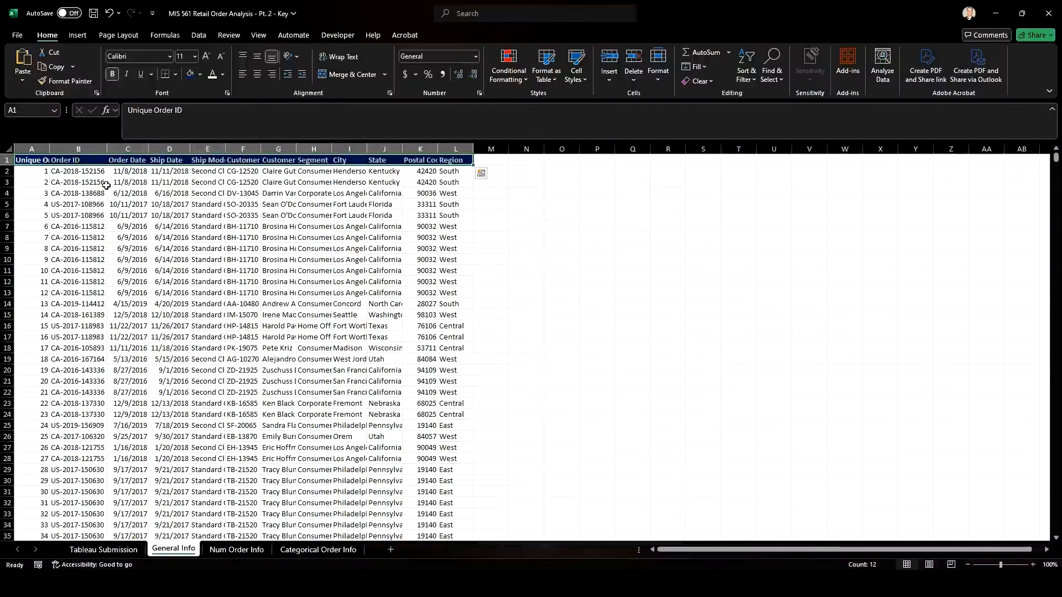
click(286, 554)
click(236, 549)
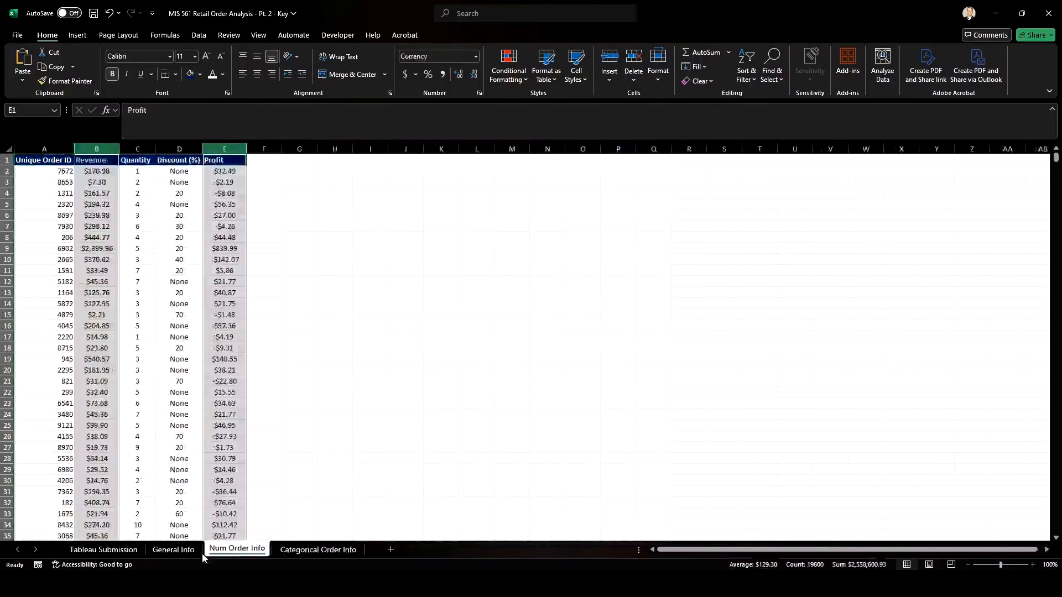
click(367, 480)
click(173, 550)
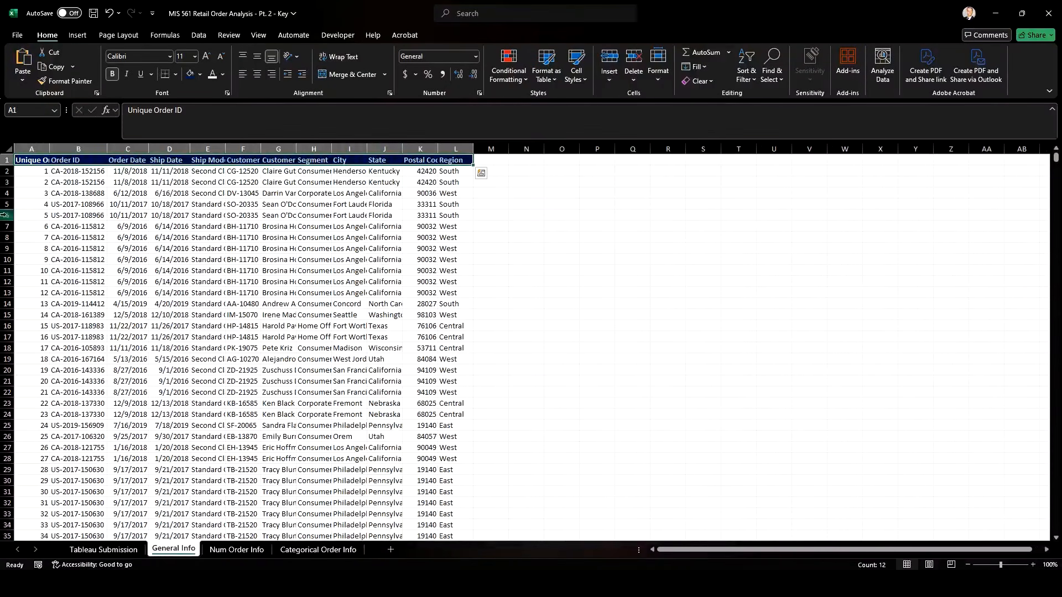
drag(31, 148, 448, 137)
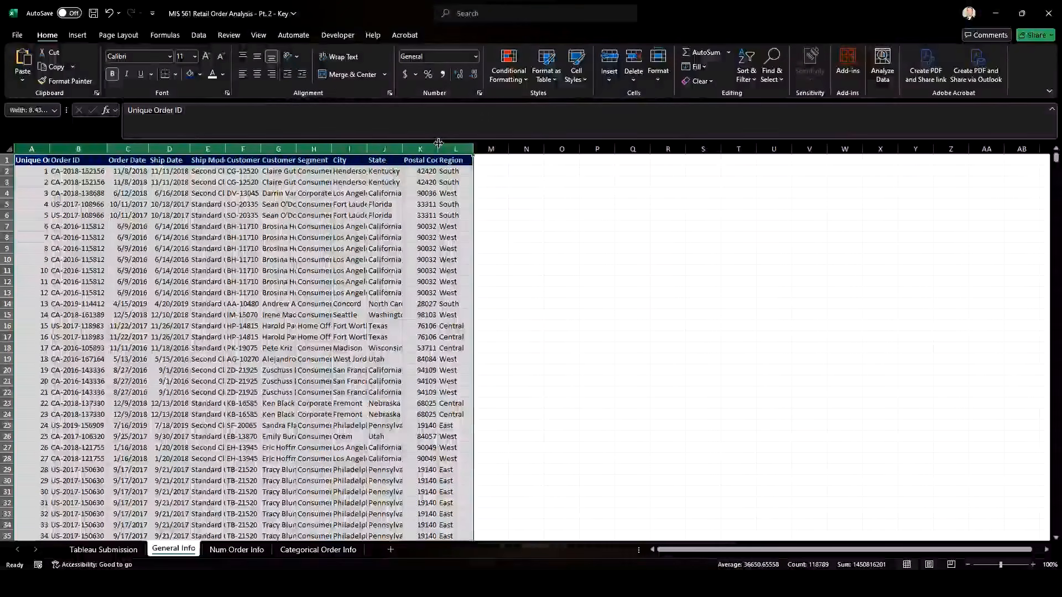
double_click(438, 148)
click(381, 226)
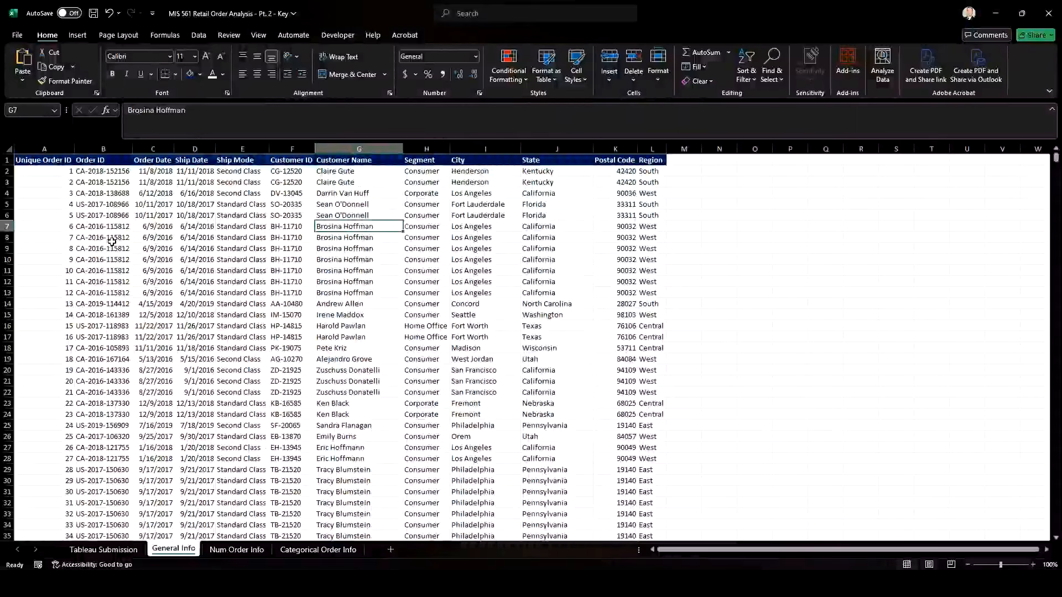
click(94, 14)
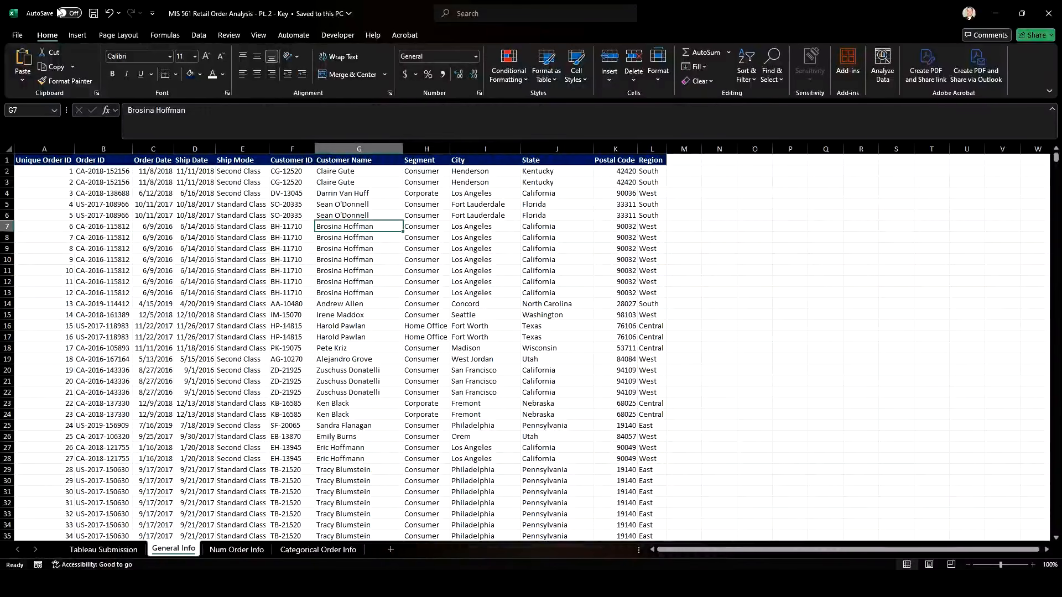
Move the Order Date column to the end of the General Info table after Region, and delete the emptied column C.
click(159, 146)
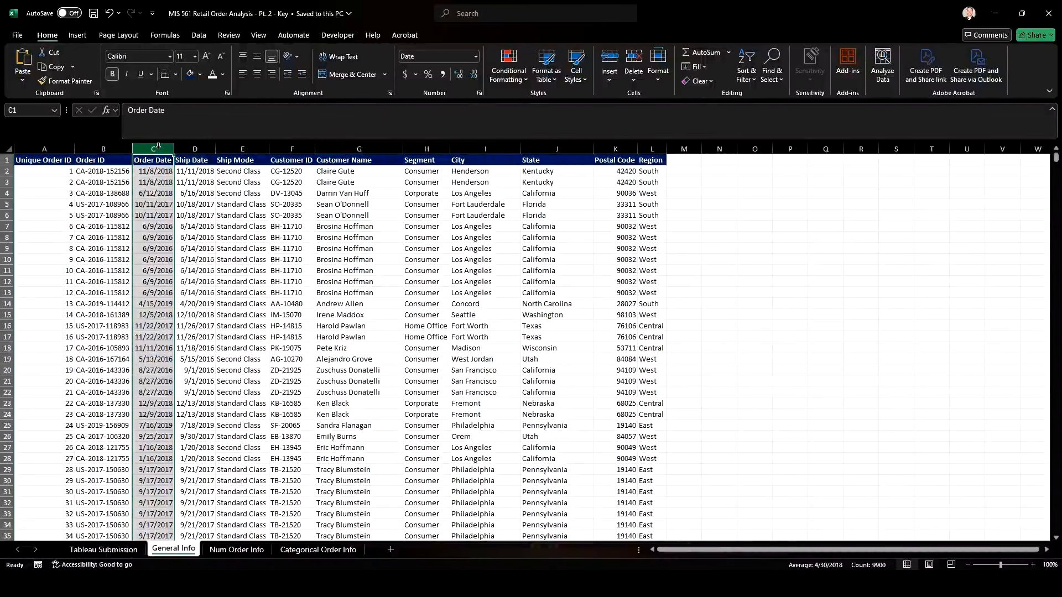
drag(174, 160, 631, 152)
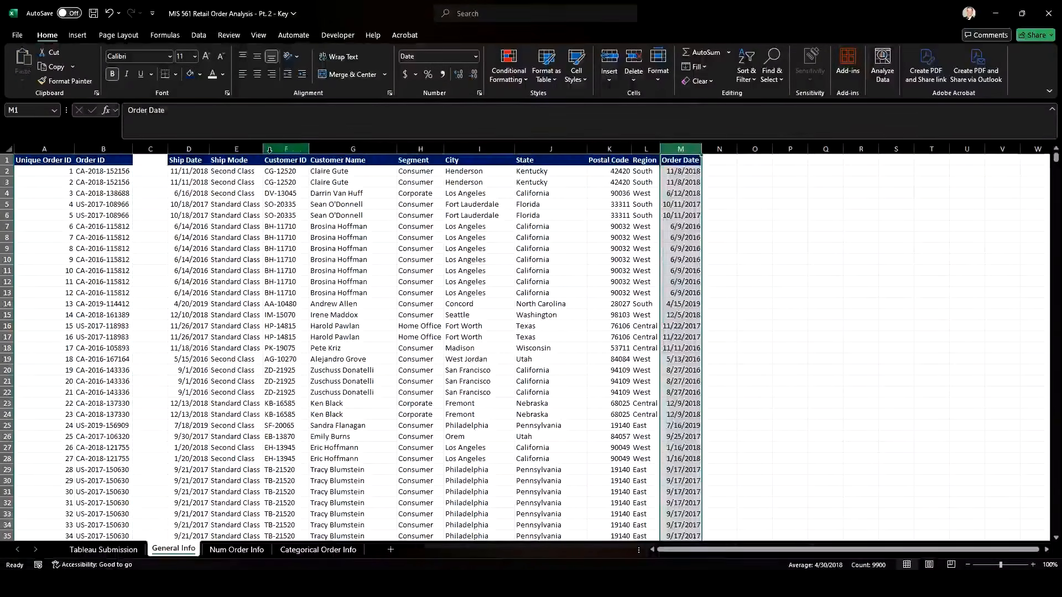
right_click(159, 150)
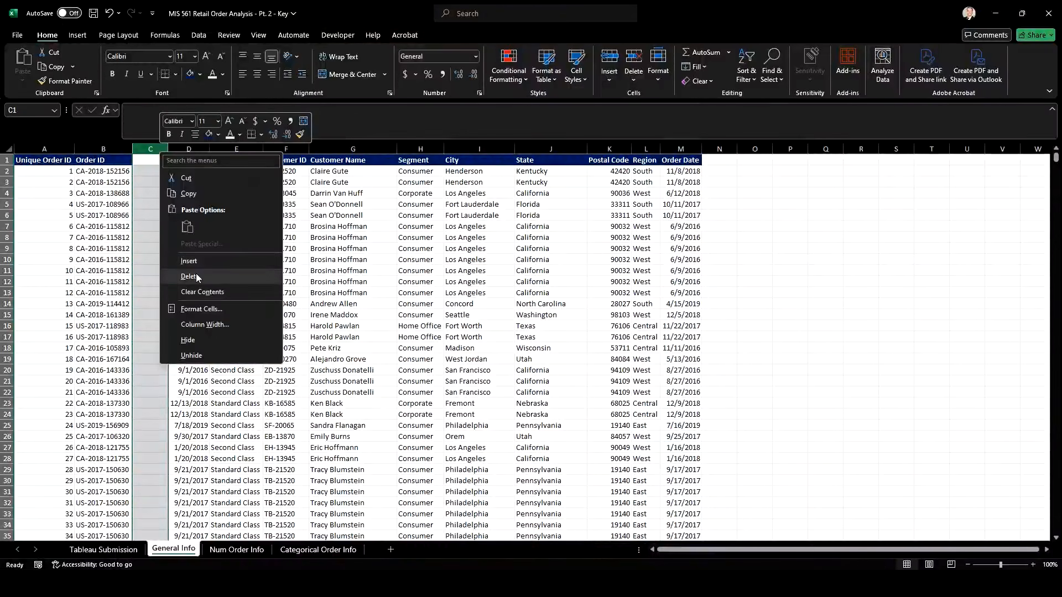
click(190, 276)
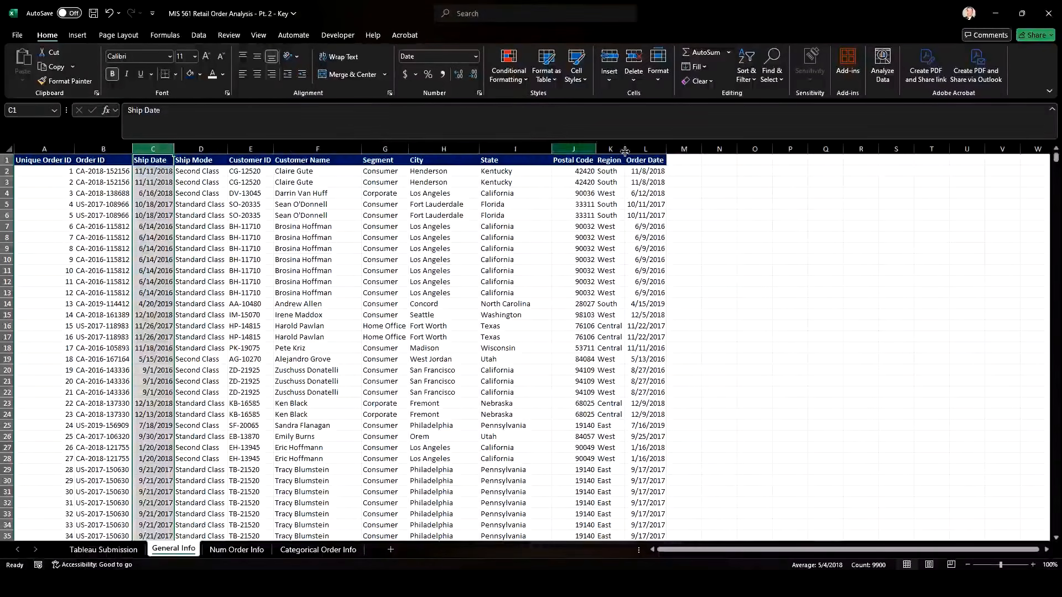
click(688, 173)
text(=)
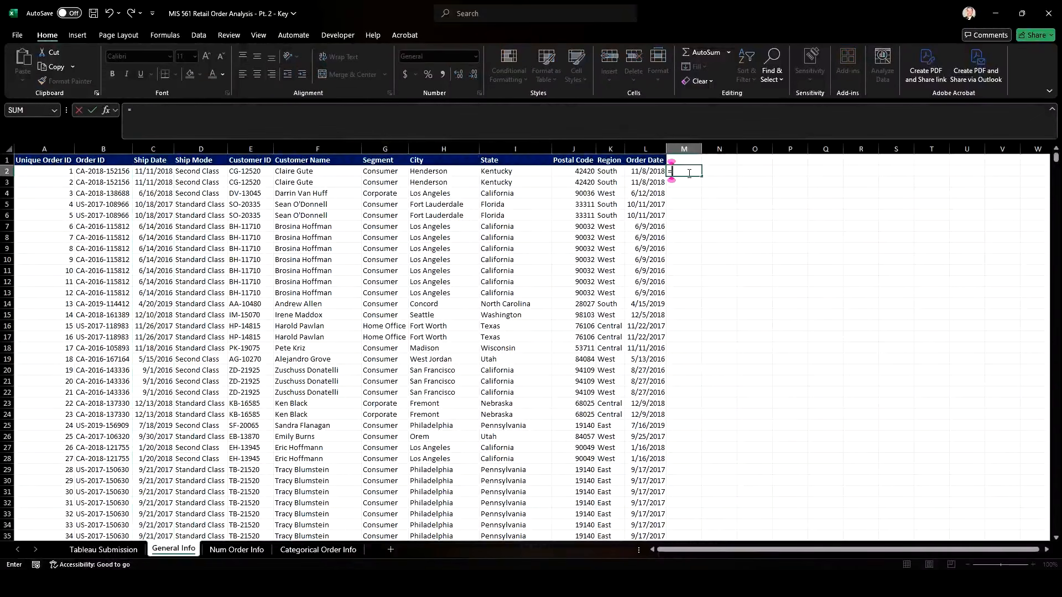
click(636, 171)
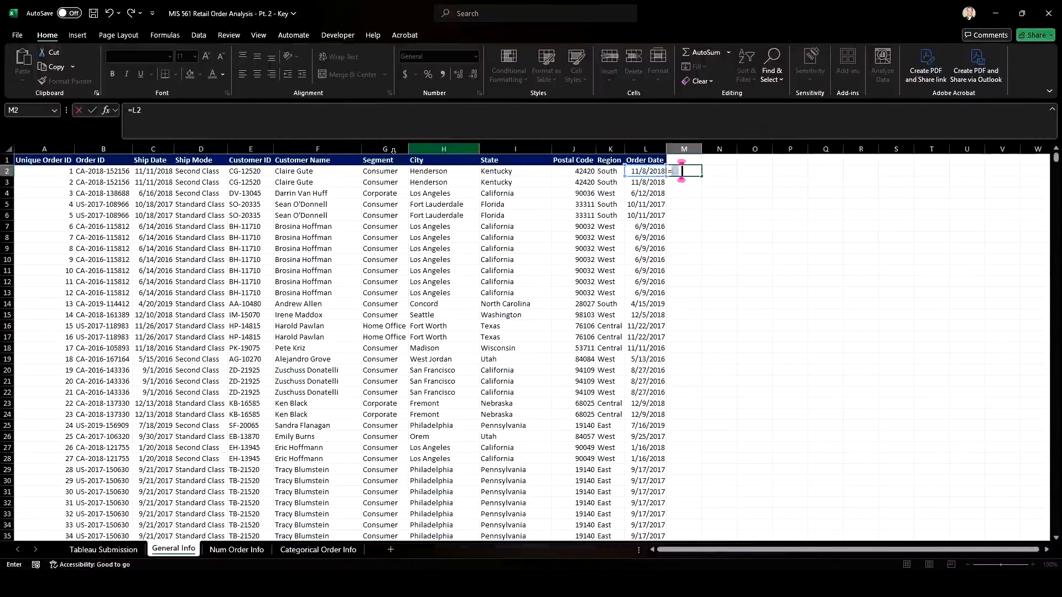
text(-)
click(145, 173)
key(Return)
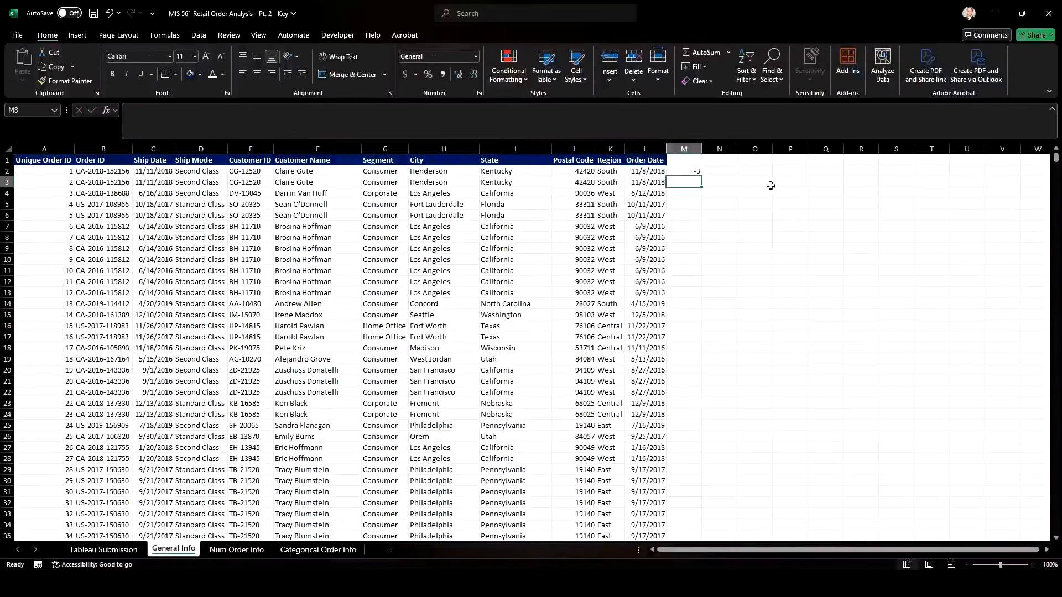
click(693, 171)
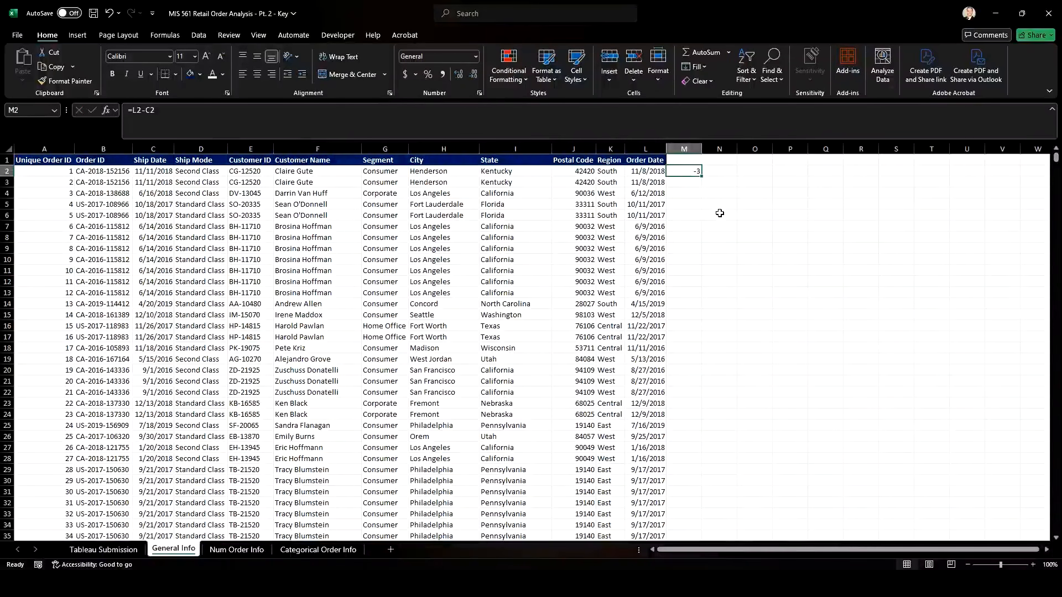
key(BackSpace)
Add the header "Days from Order to Shipping" in cell M1, beside Order Date.
click(694, 160)
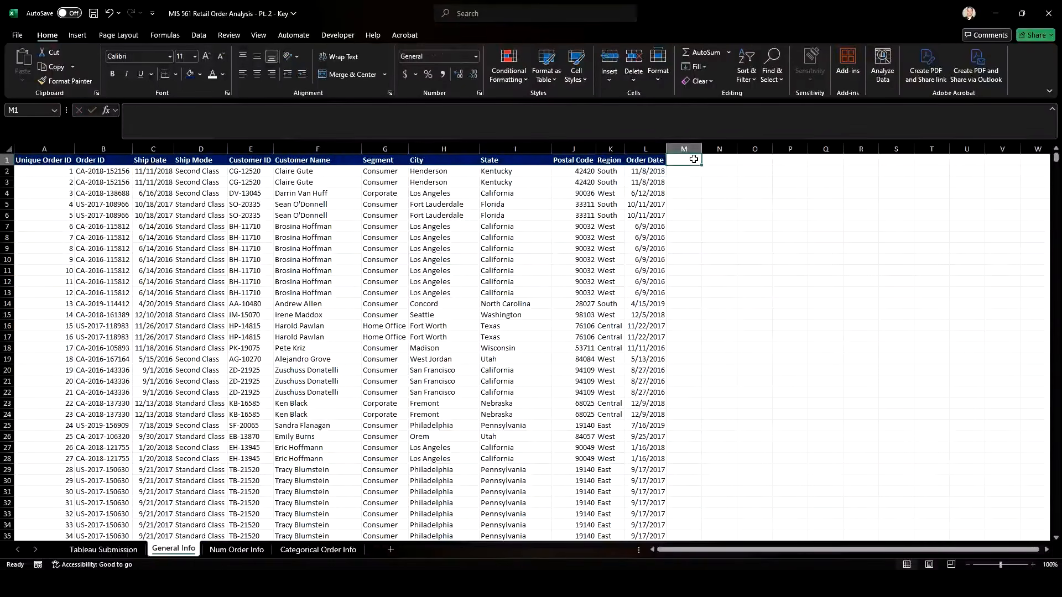
text(Days)
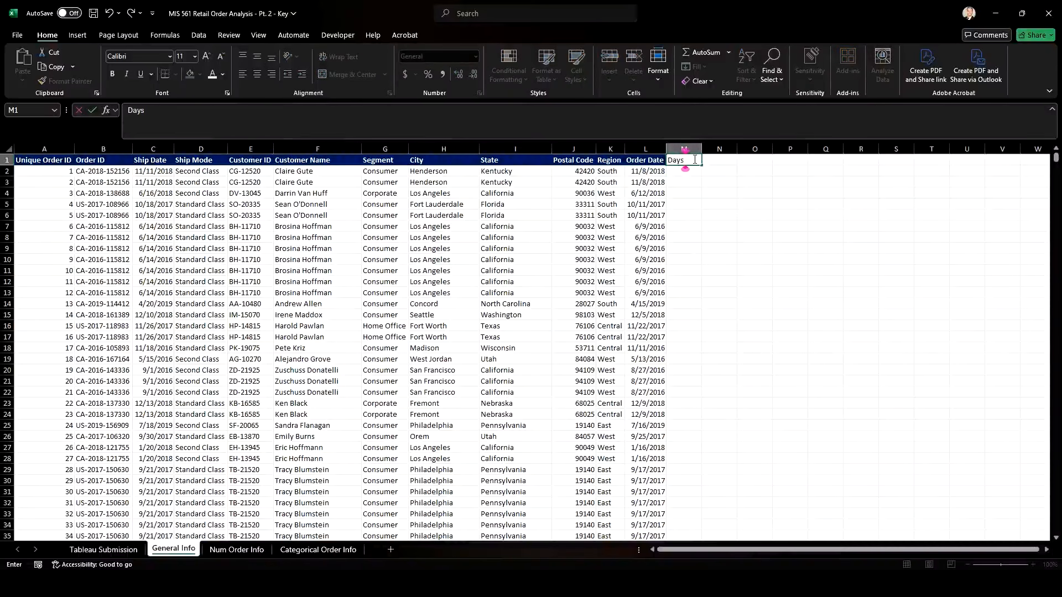
text( from Order to S)
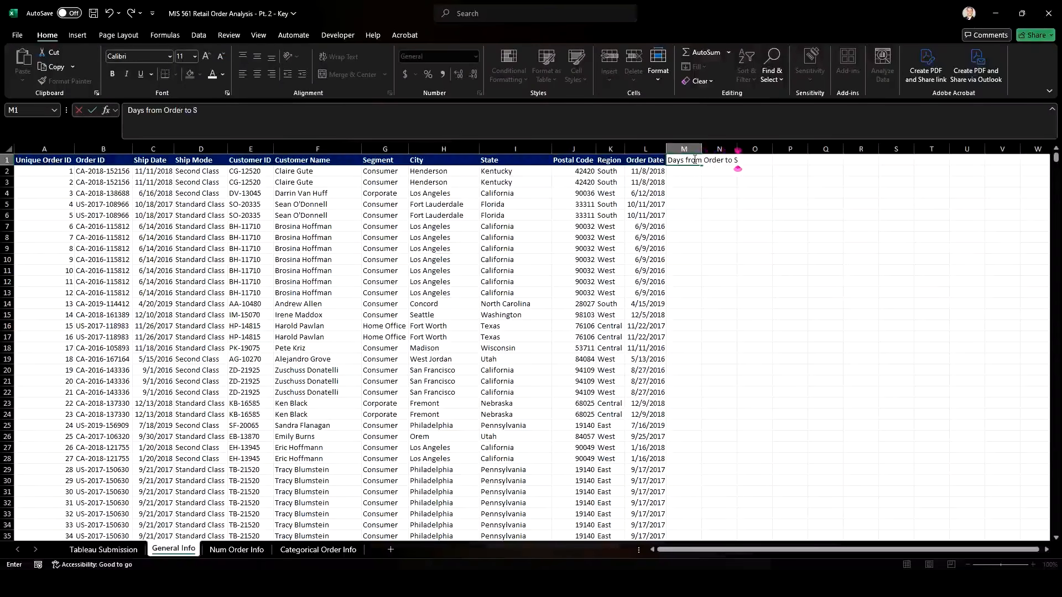
text(hipping)
key(Return)
Calculate the days to shipping in M2 with =C2-L2 and fill the formula down the whole column.
text(=)
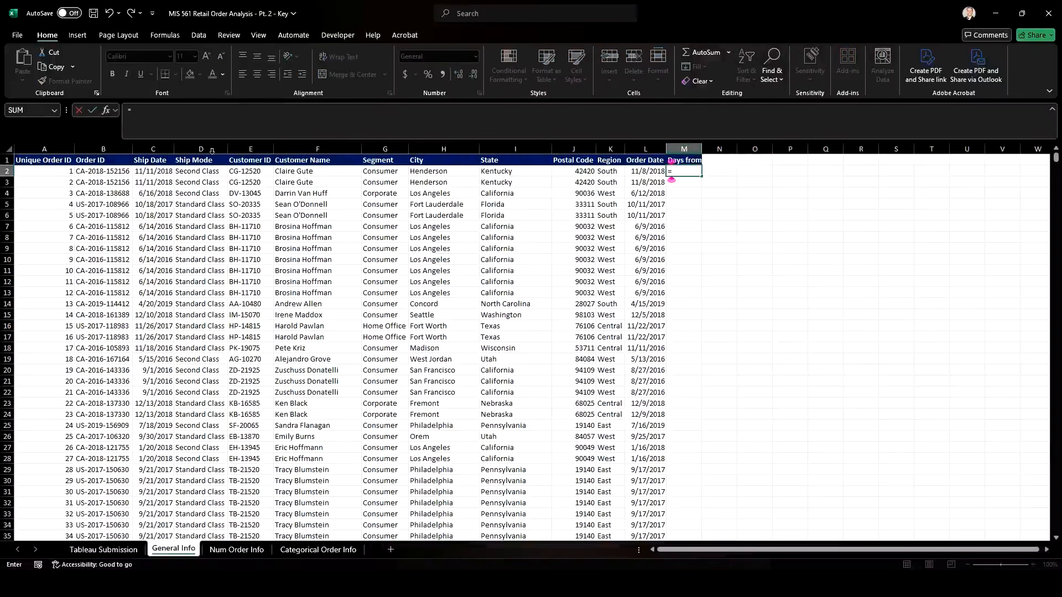
click(151, 173)
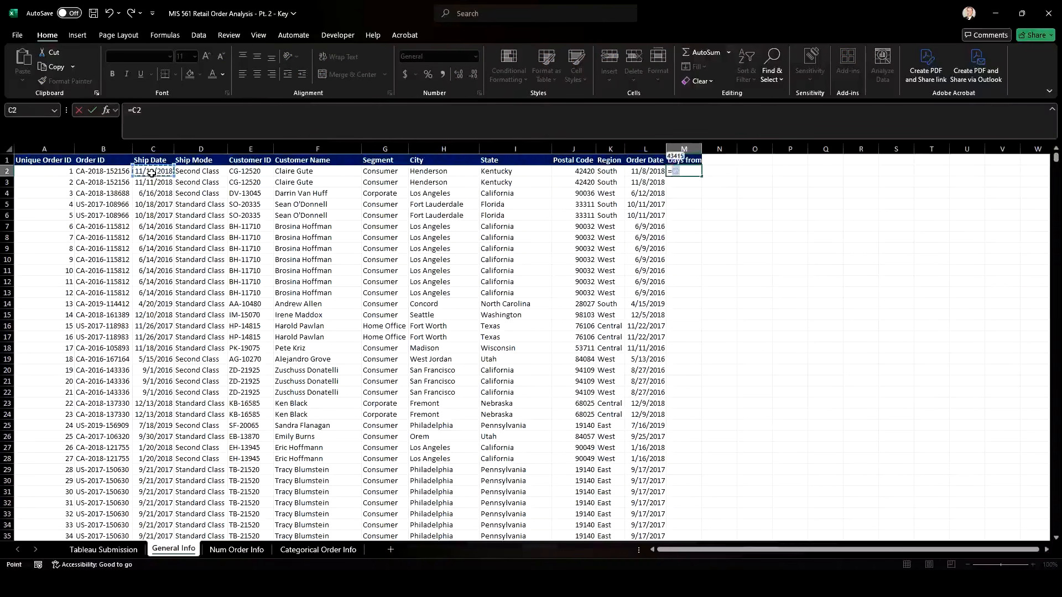
text(-)
click(648, 172)
key(Return)
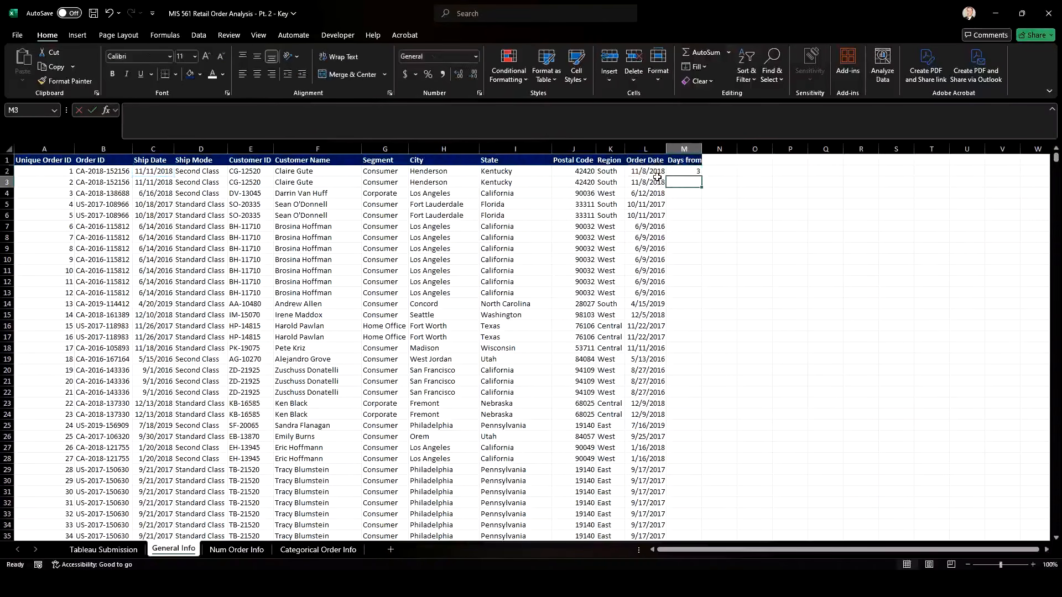
click(697, 173)
double_click(700, 176)
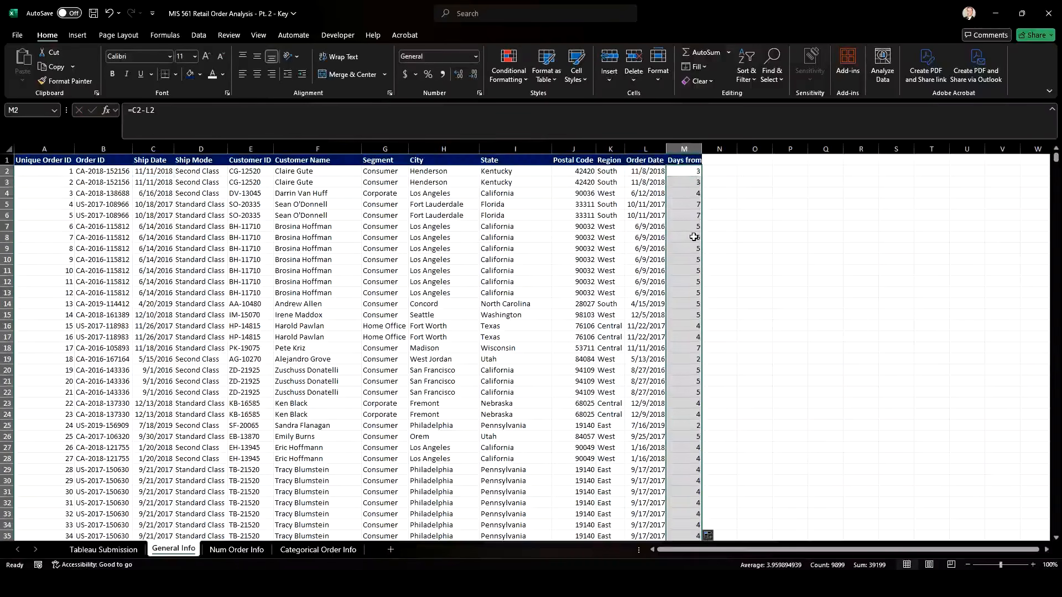
click(688, 218)
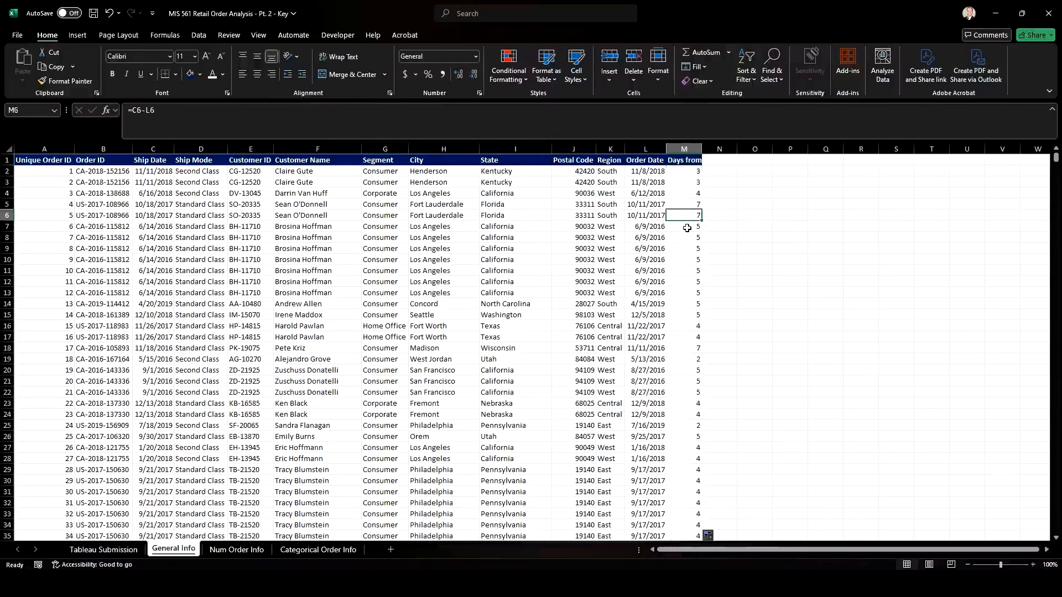
Autofit the Days from Order to Shipping column and replace its formulas with their values.
double_click(702, 149)
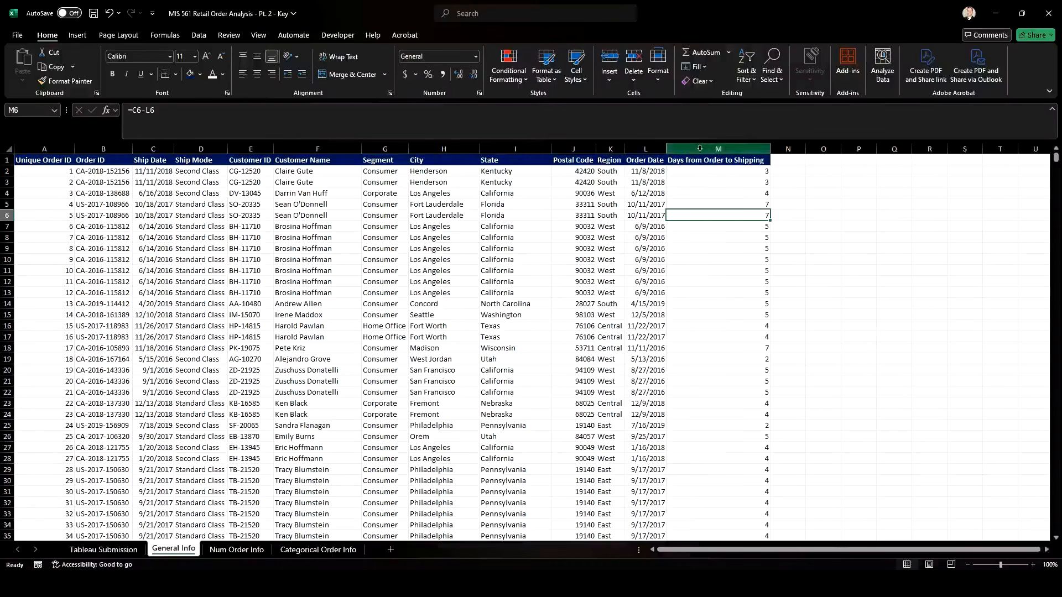
click(707, 148)
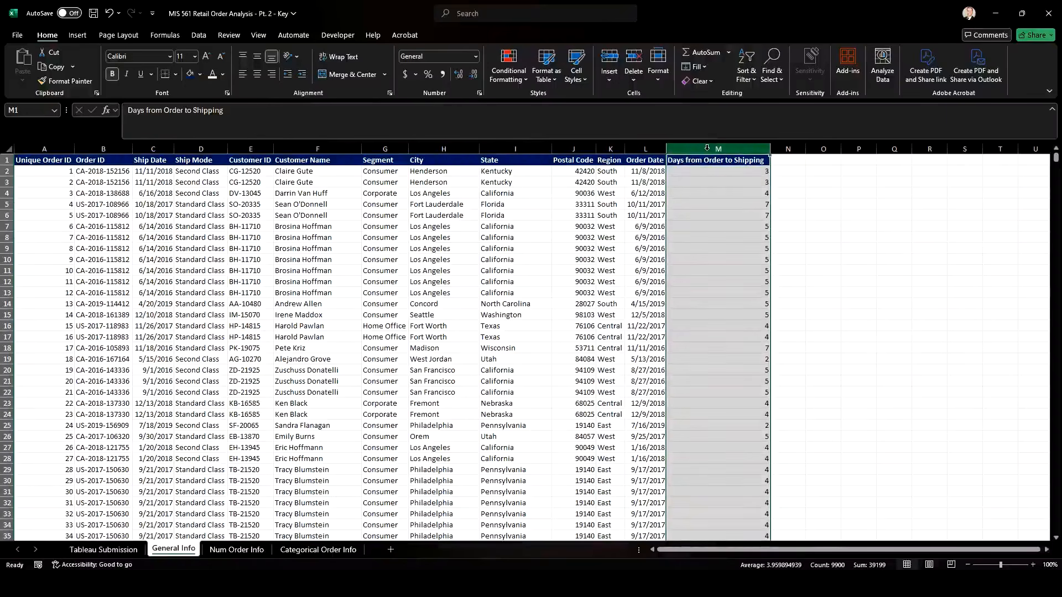
key(ctrl+c)
right_click(707, 147)
click(742, 194)
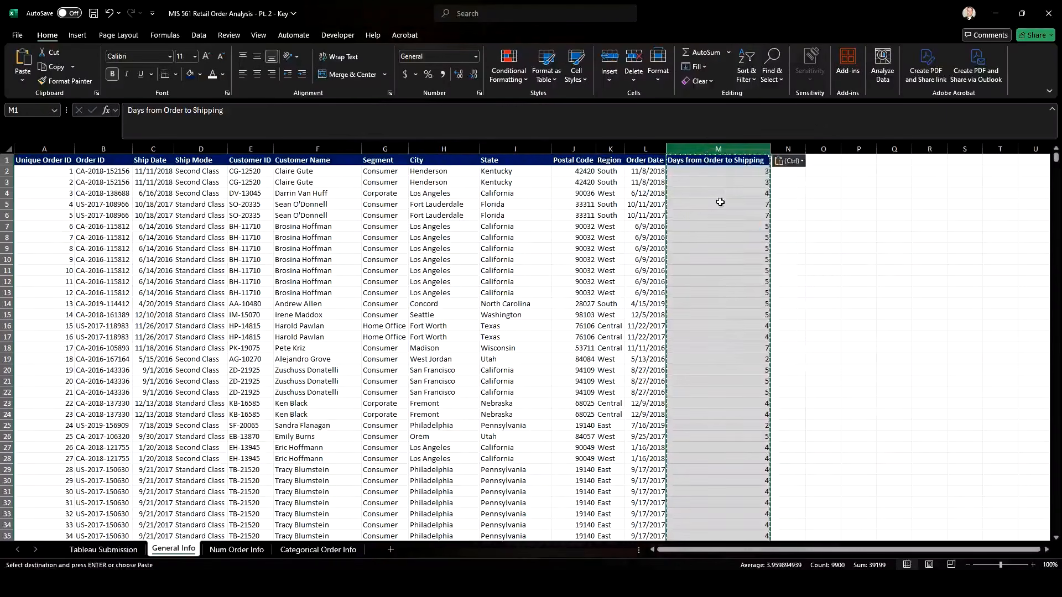
click(719, 204)
Move the Order Date column after Days from Order to Shipping and delete the emptied column L.
click(646, 149)
key(ctrl+c)
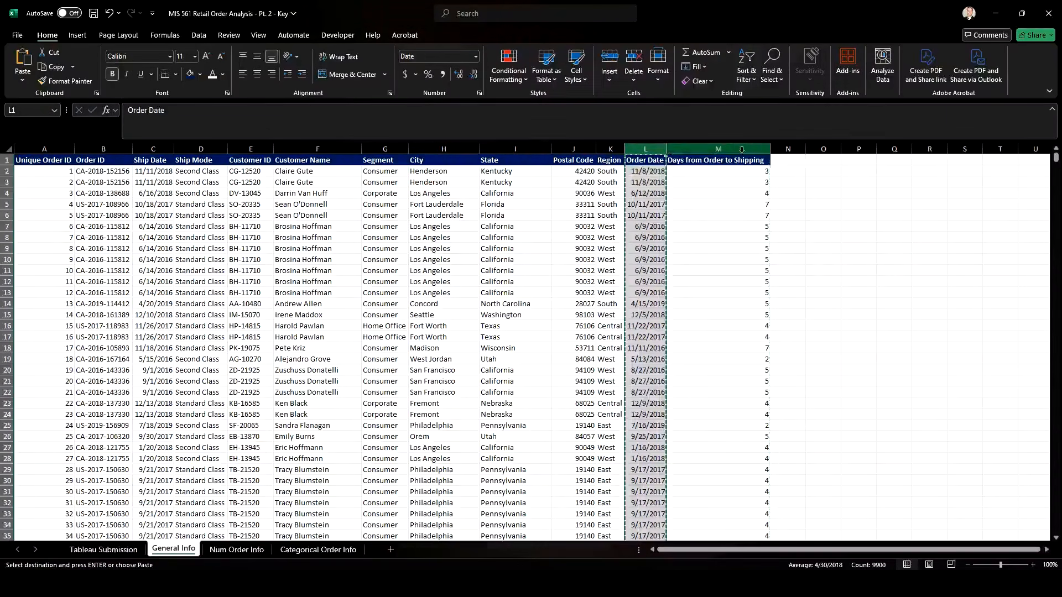
click(788, 148)
key(ctrl+v)
click(643, 149)
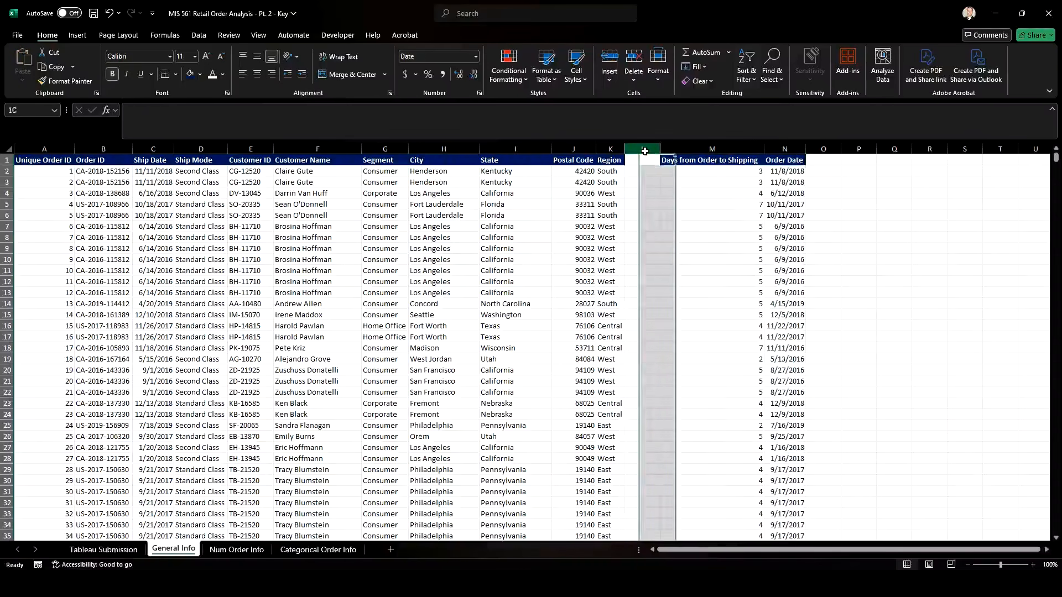
right_click(643, 149)
click(676, 276)
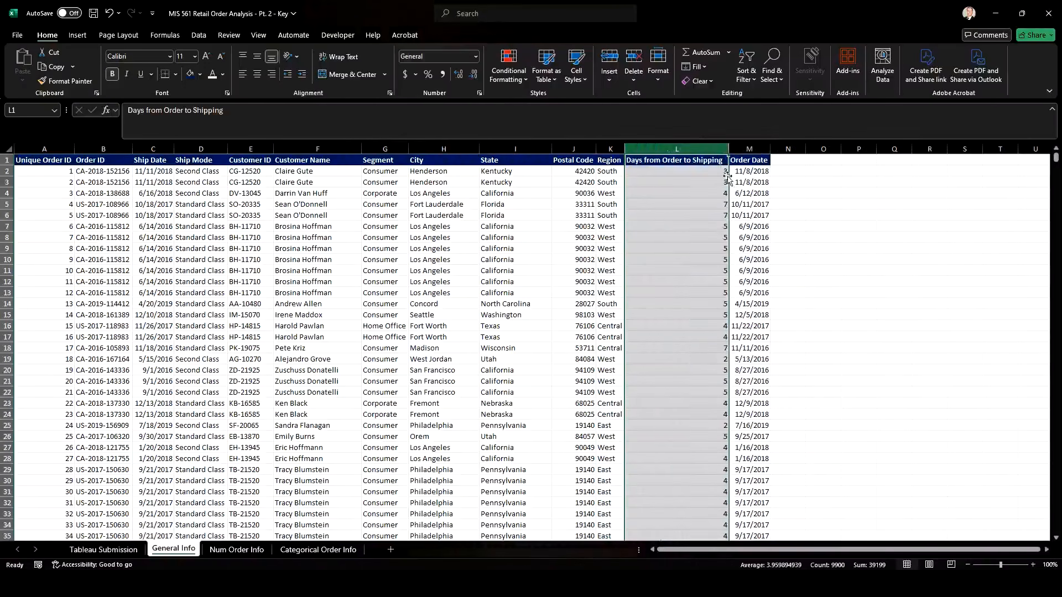
click(753, 172)
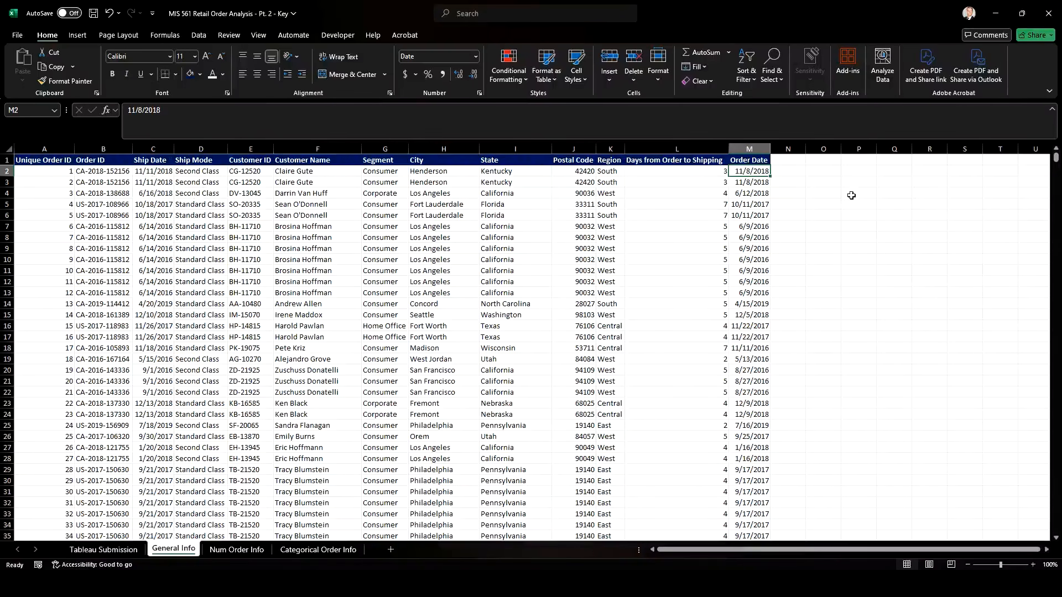
Wrap the Days from Order to Shipping header, narrow column L so it fits on two lines, and autofit row 1.
drag(727, 148, 675, 150)
double_click(676, 149)
click(654, 163)
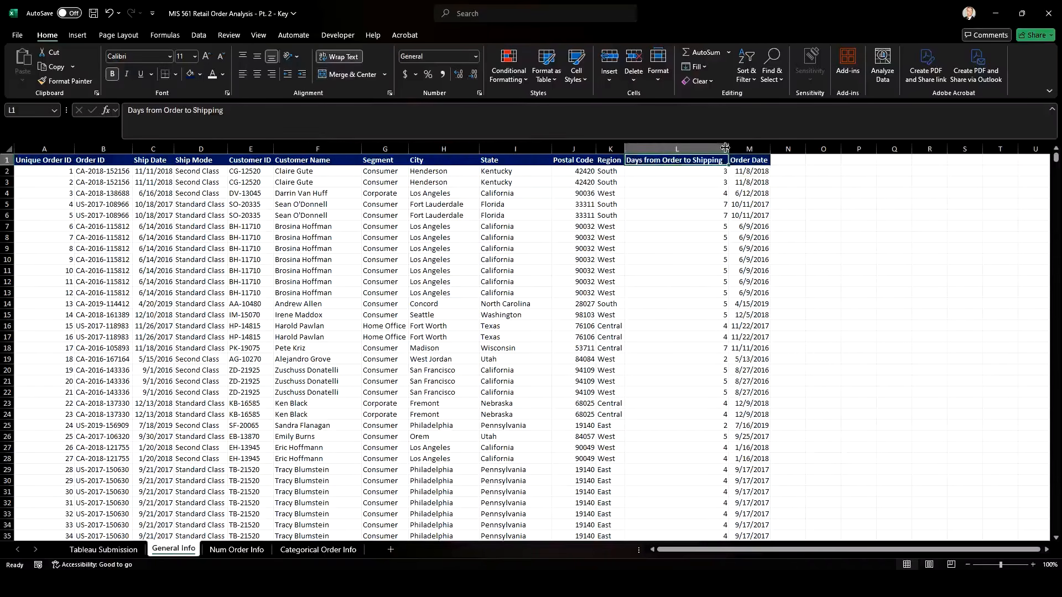
drag(728, 149, 676, 149)
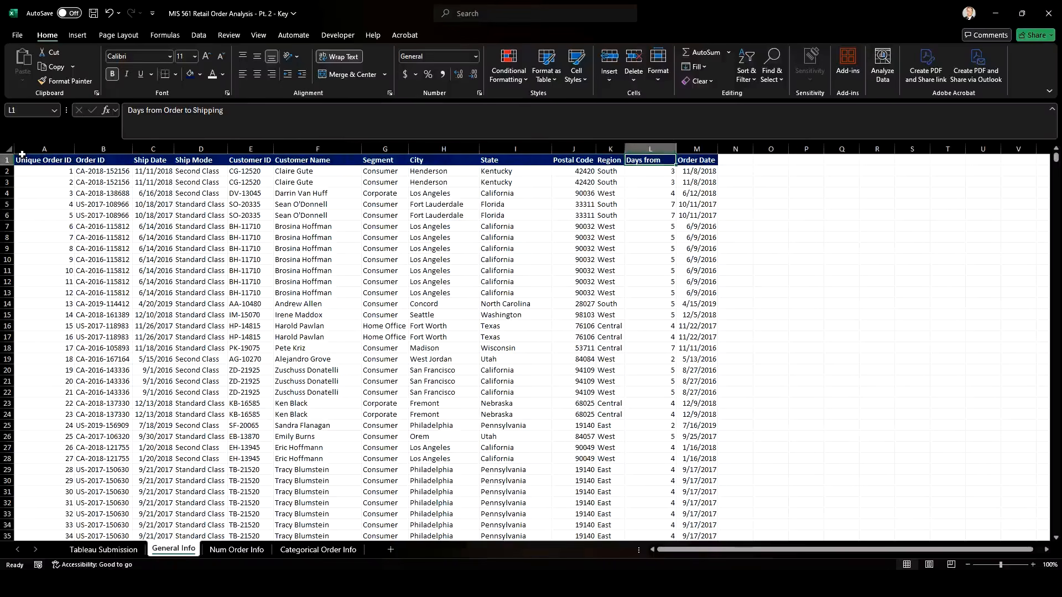
double_click(7, 165)
drag(676, 149, 689, 148)
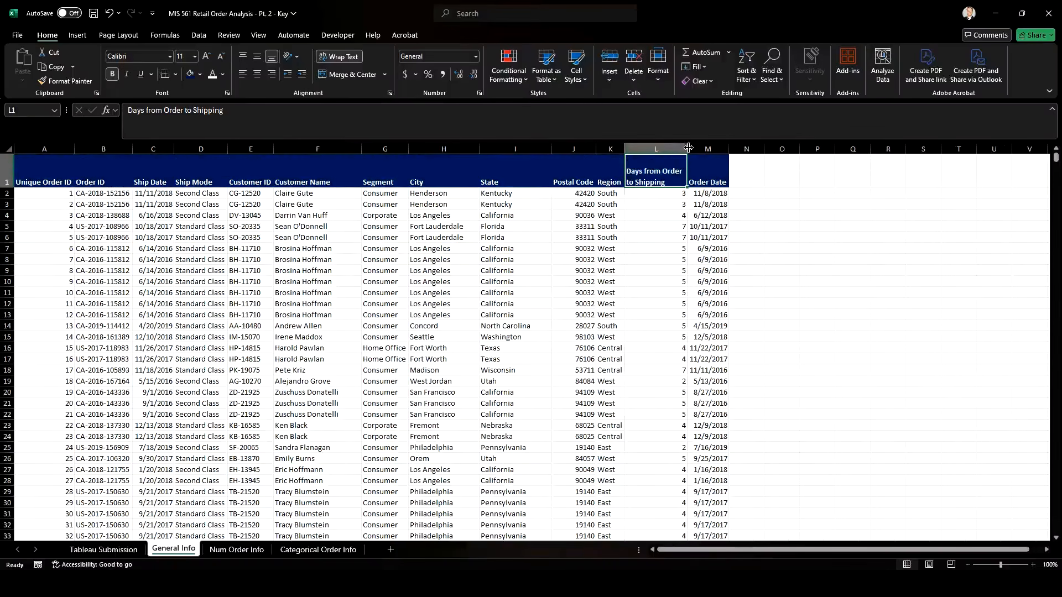
double_click(3, 187)
Examine the first Order Date values and the empty columns following the Order Date column.
click(709, 173)
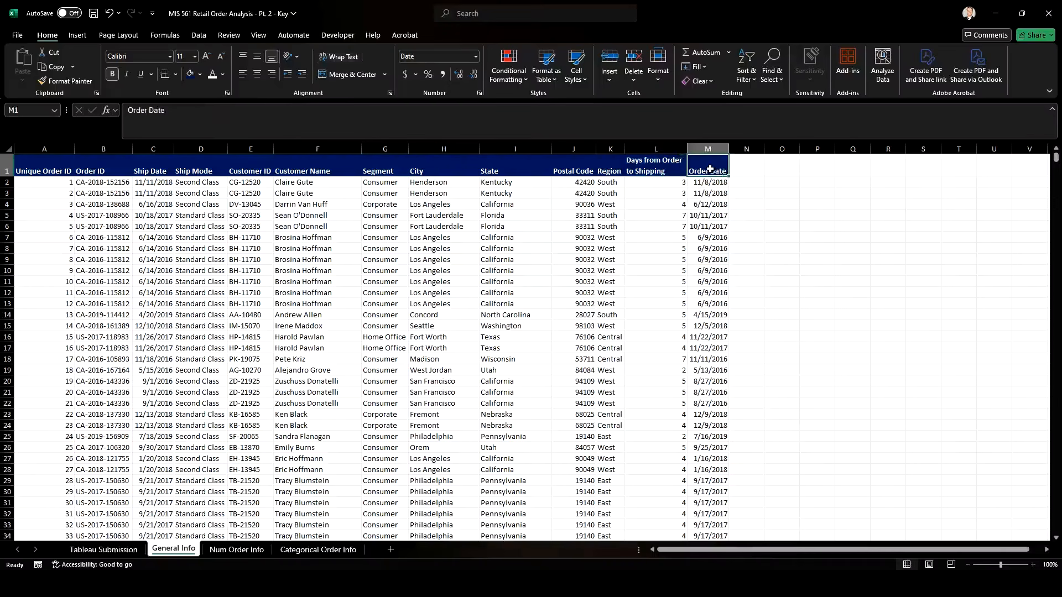
click(739, 164)
click(772, 168)
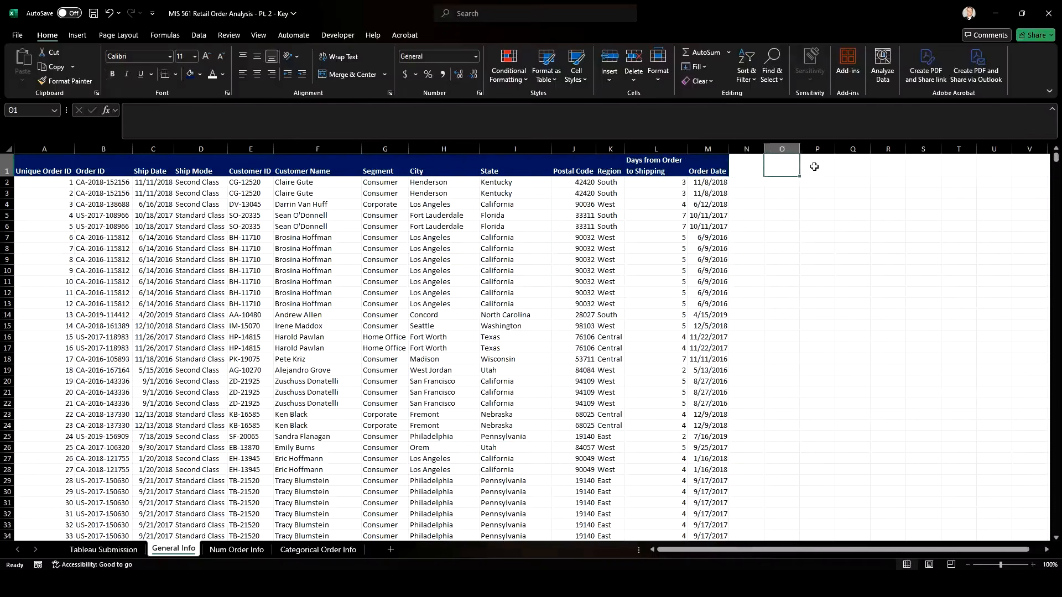
click(754, 169)
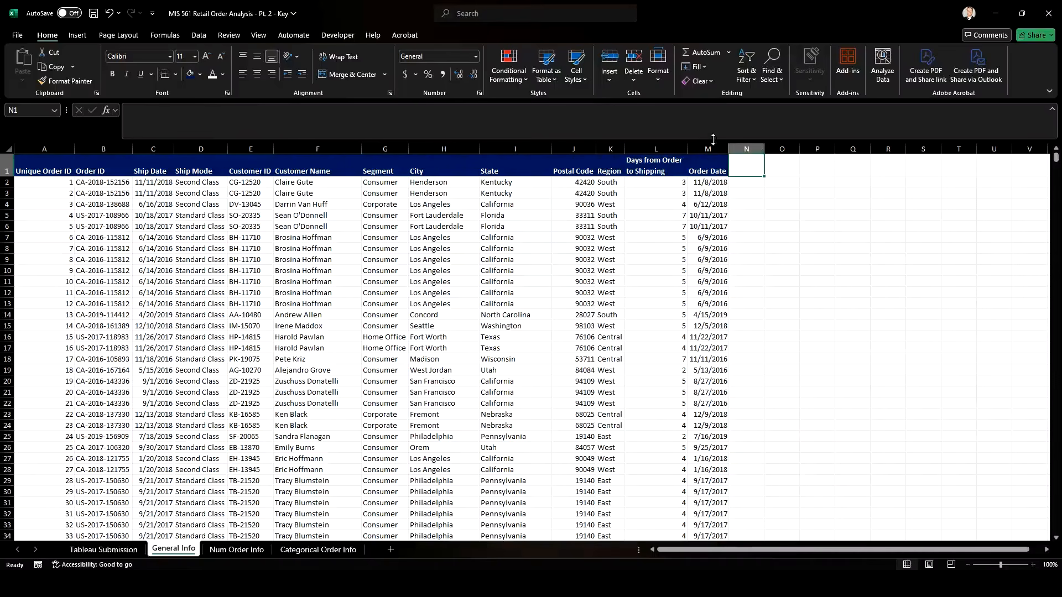
click(698, 183)
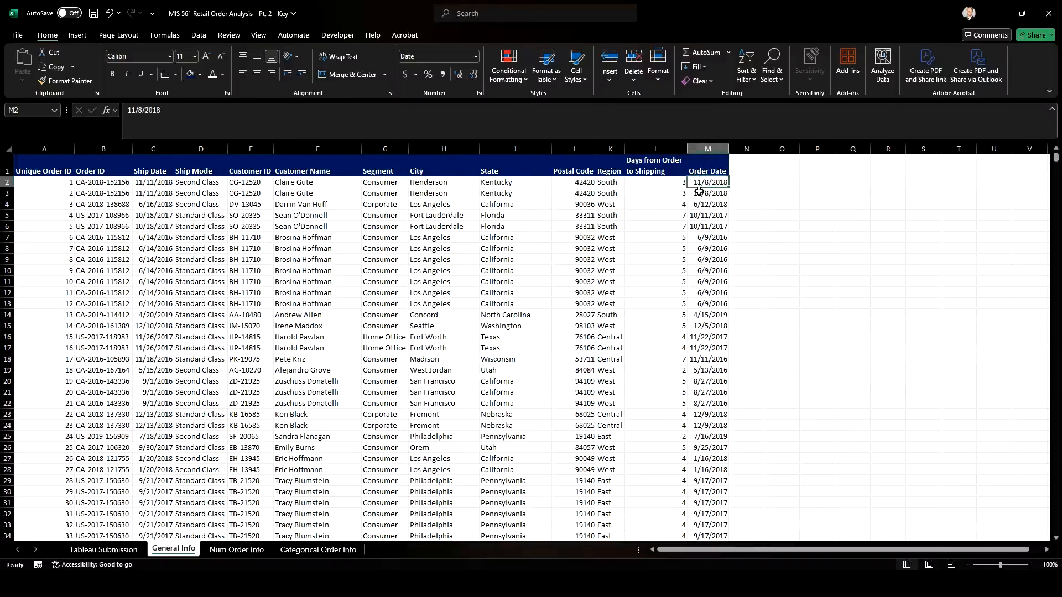
click(700, 192)
click(702, 204)
click(703, 215)
click(702, 228)
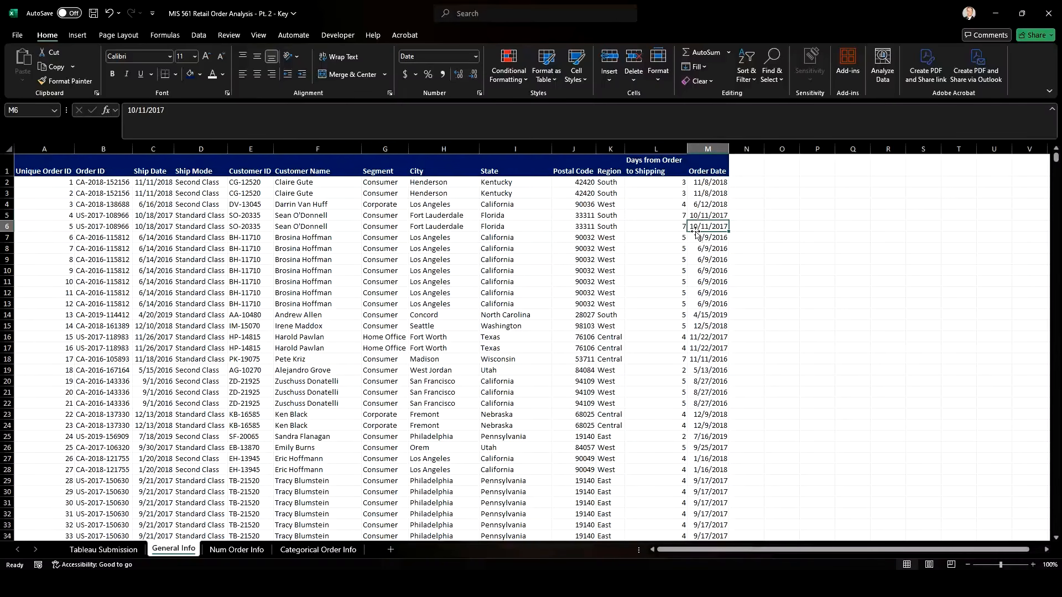
Set up a delimited Text to Columns split of the Order Date column, using "/" as the delimiter instead of Tab.
click(710, 148)
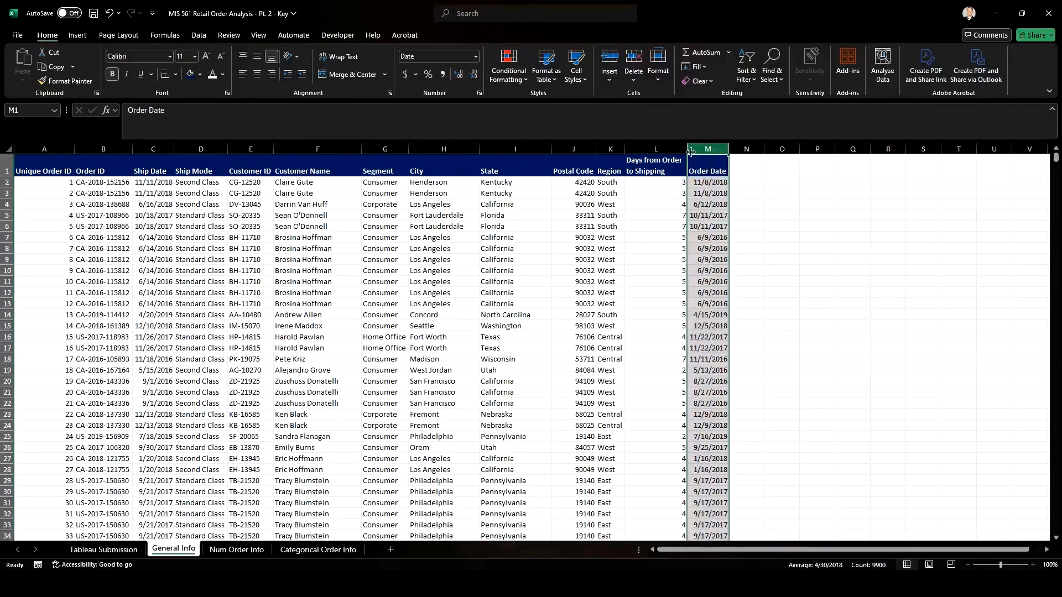
click(200, 35)
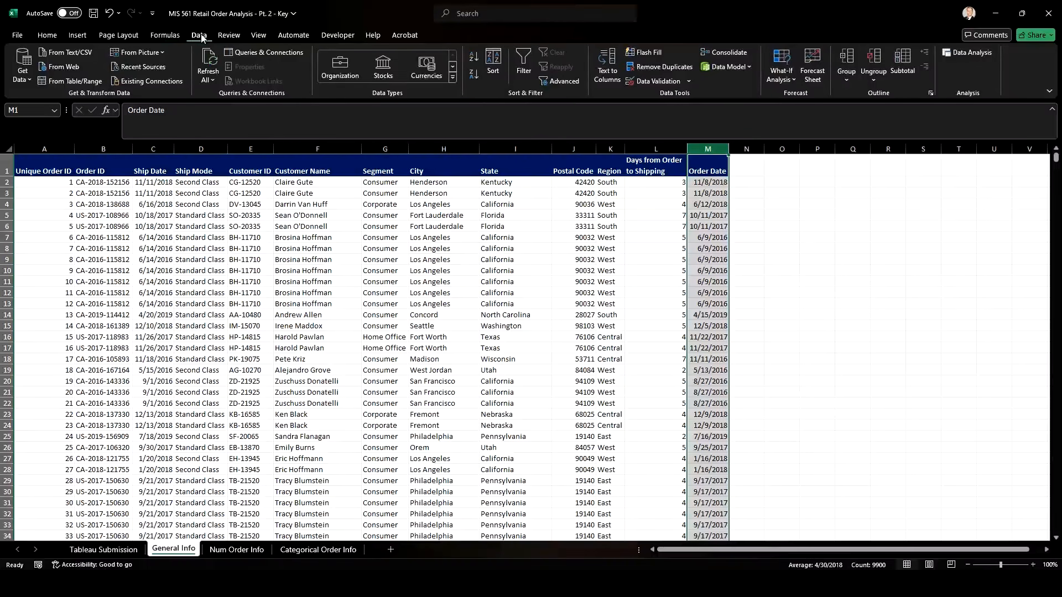
click(608, 62)
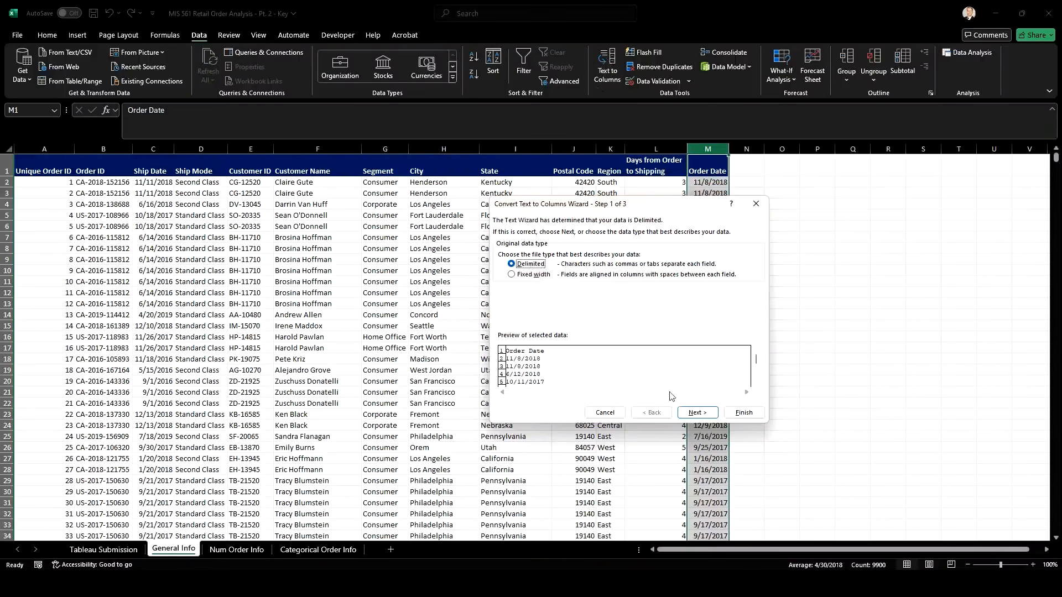
click(698, 413)
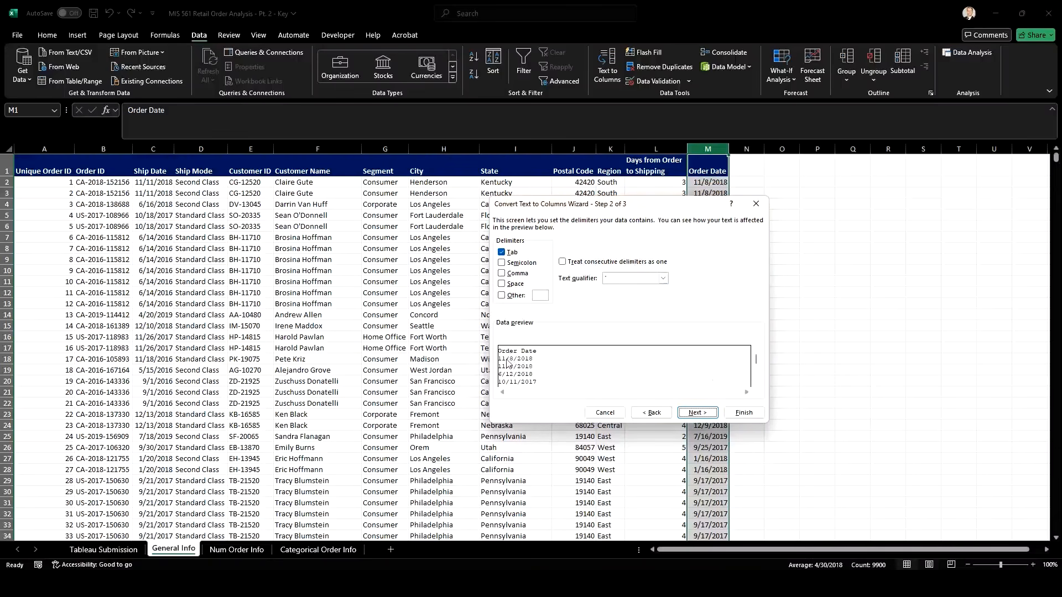
click(502, 252)
click(539, 296)
text(/)
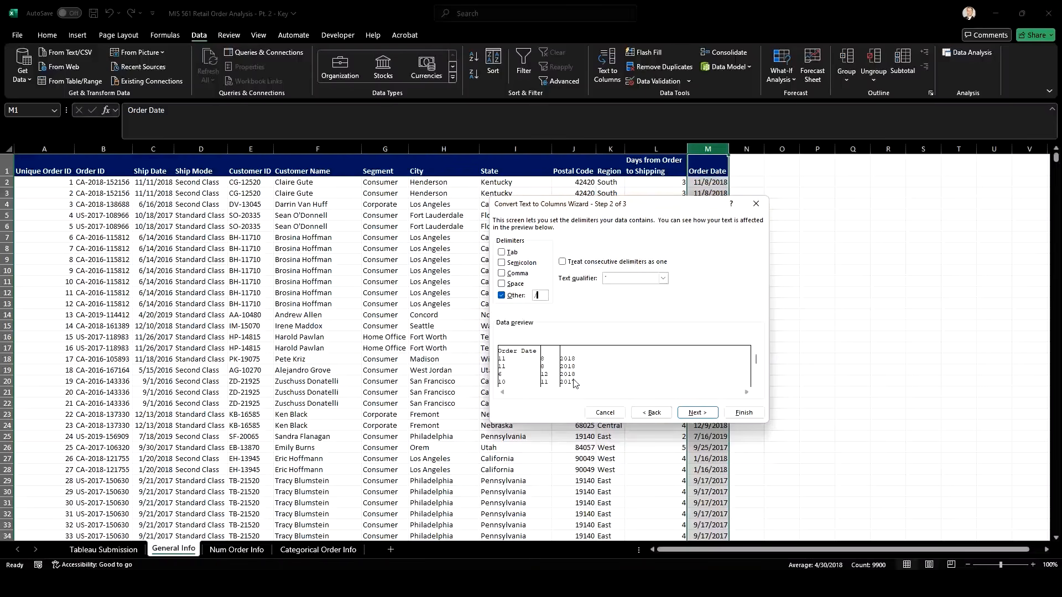
Set the first split column's data format to Date MDY and complete the split with destination $M$1.
click(697, 413)
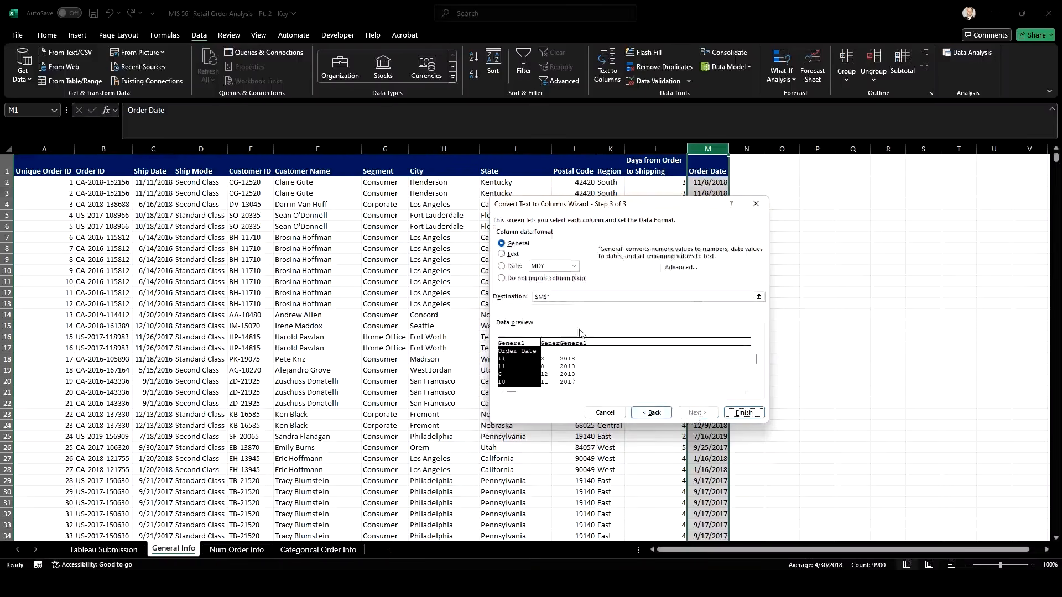
click(516, 268)
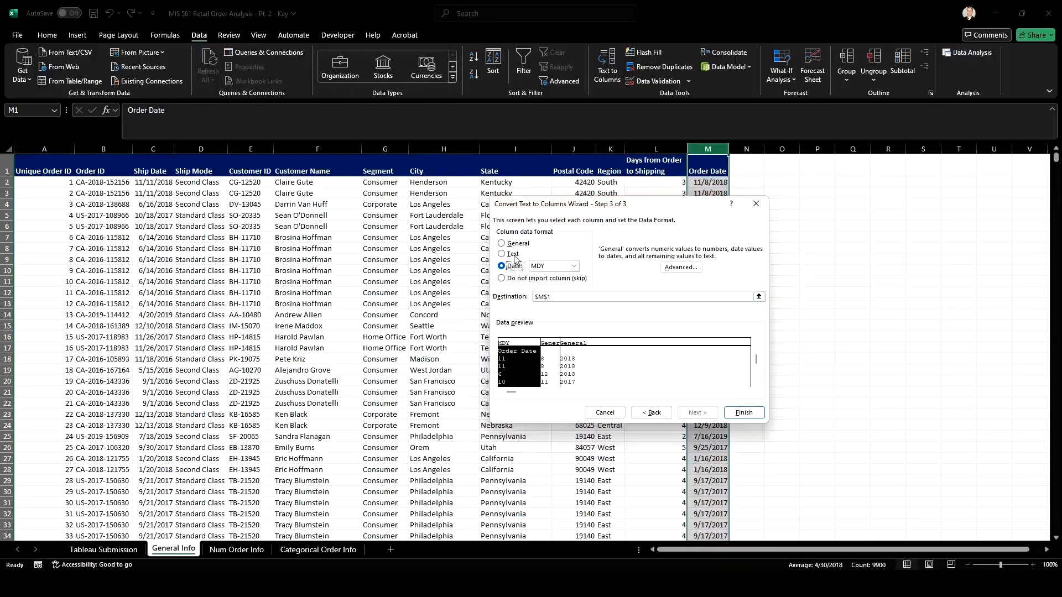
click(744, 414)
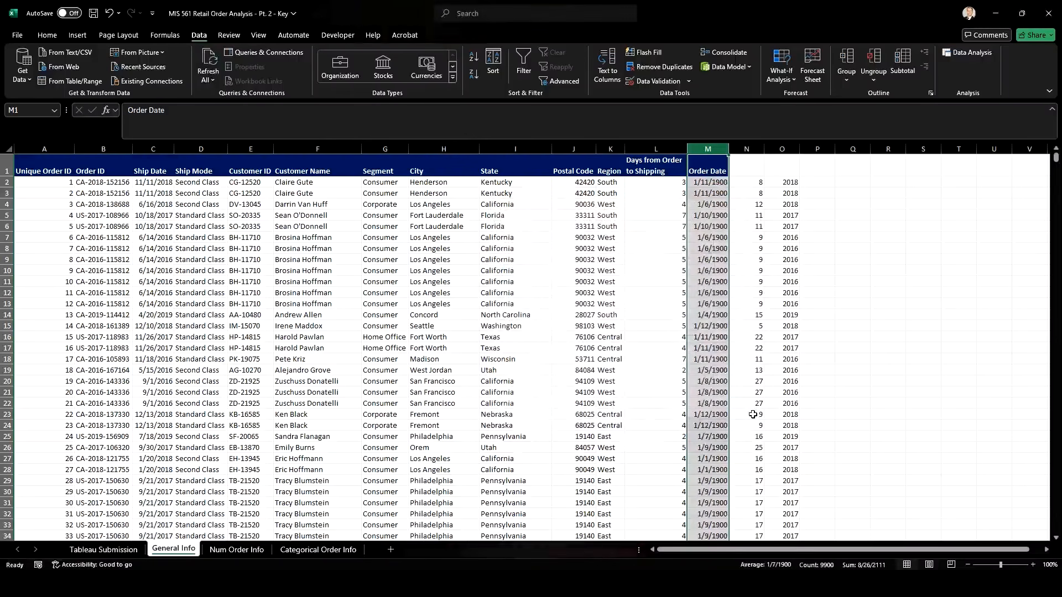
Undo the Order Date split and redo it as a delimited Text to Columns split on "/", keeping the default column formats.
click(711, 182)
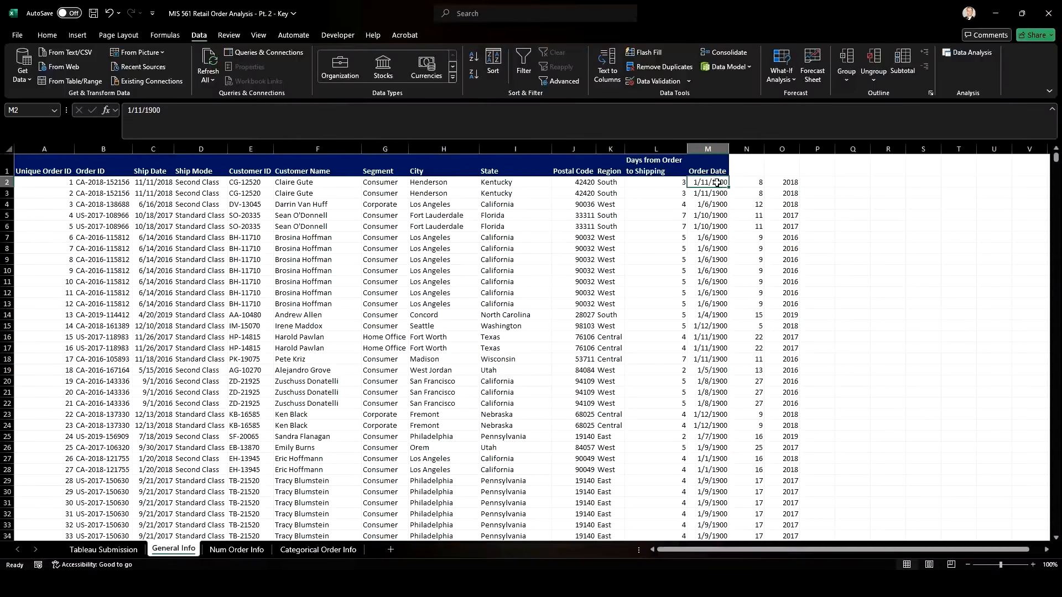
key(ctrl+z)
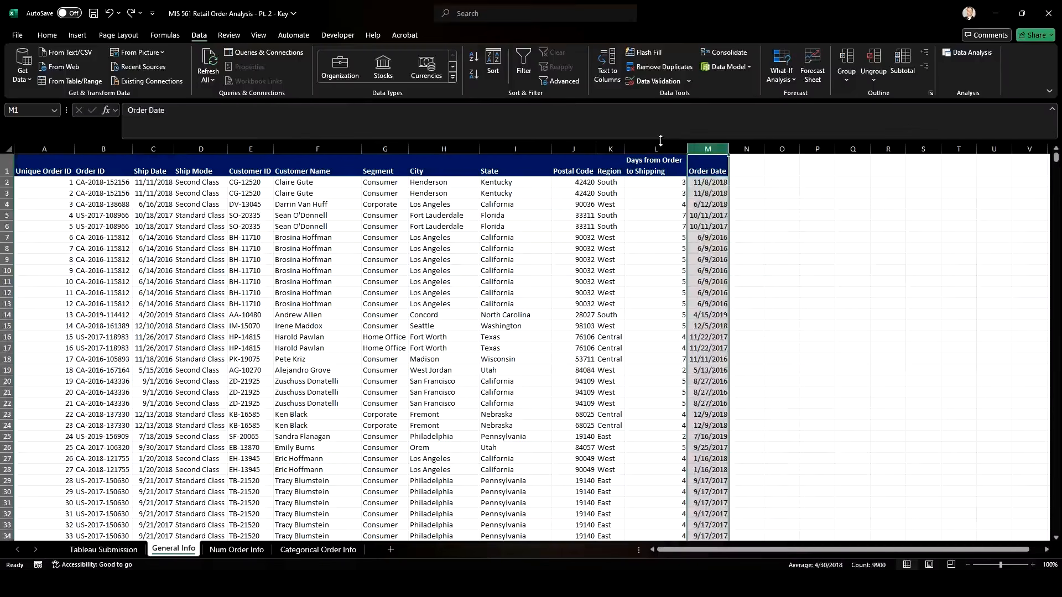
click(607, 66)
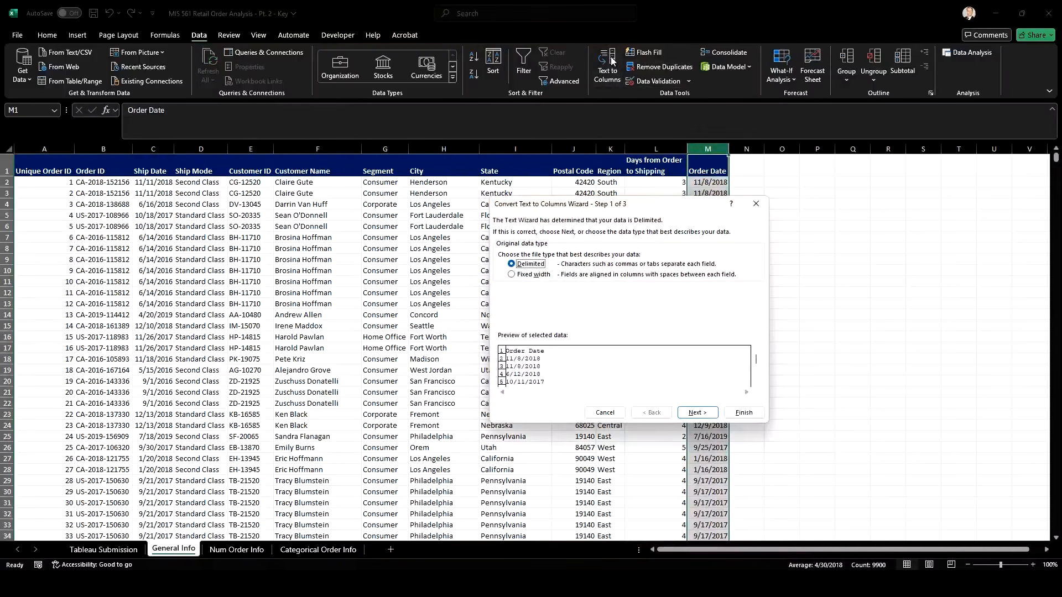
click(710, 415)
click(703, 413)
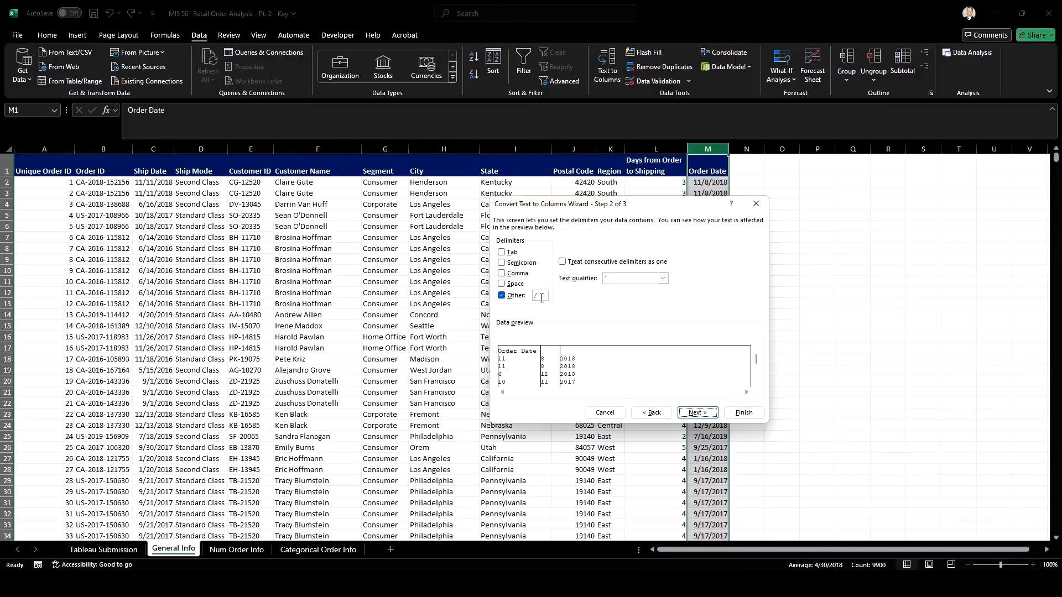
click(743, 413)
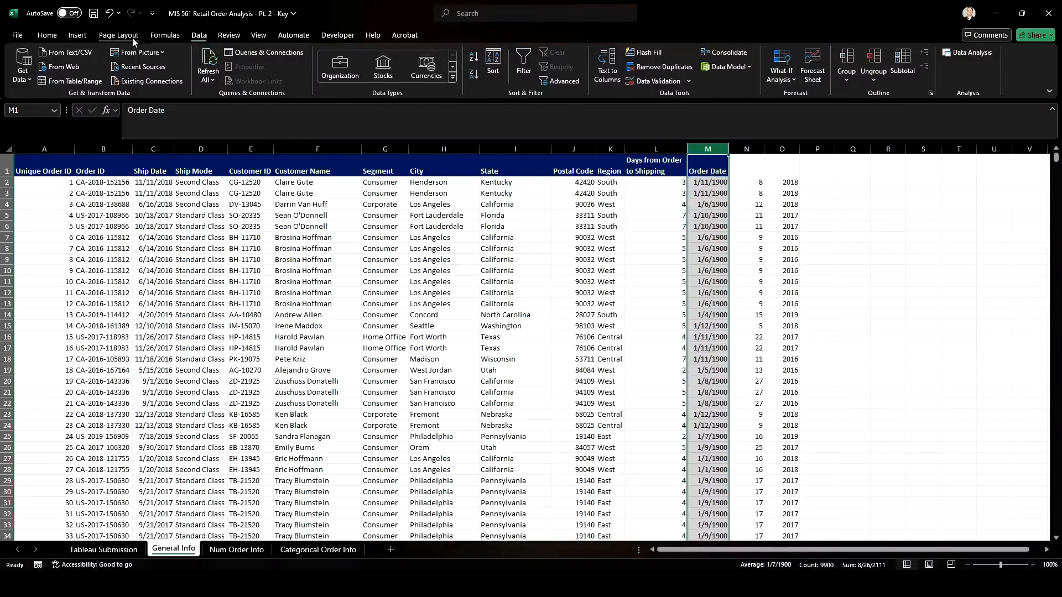
Format the first split column, M, as Number with no decimal places.
click(47, 35)
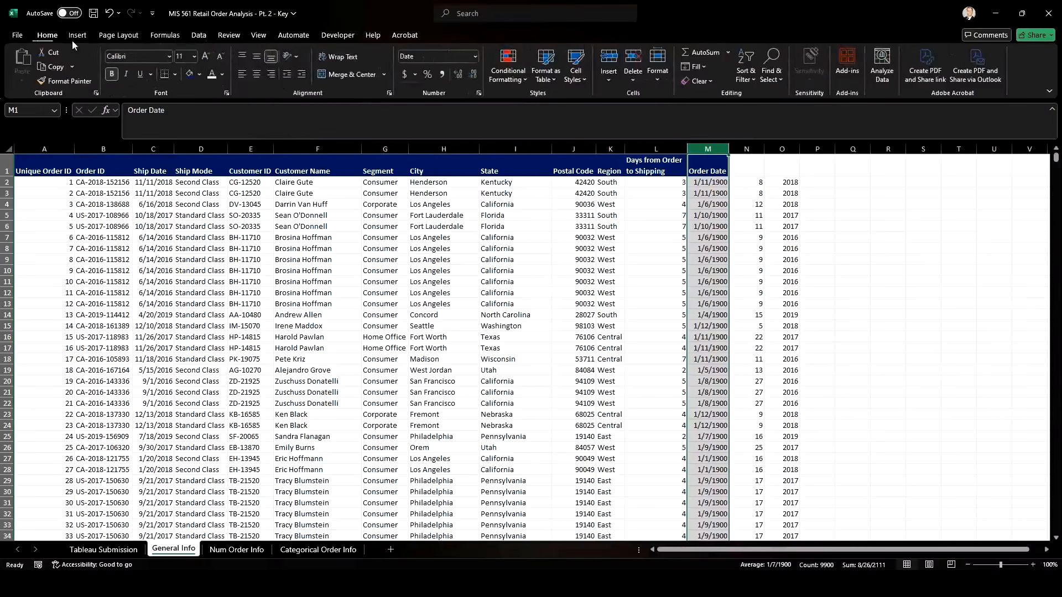
click(476, 56)
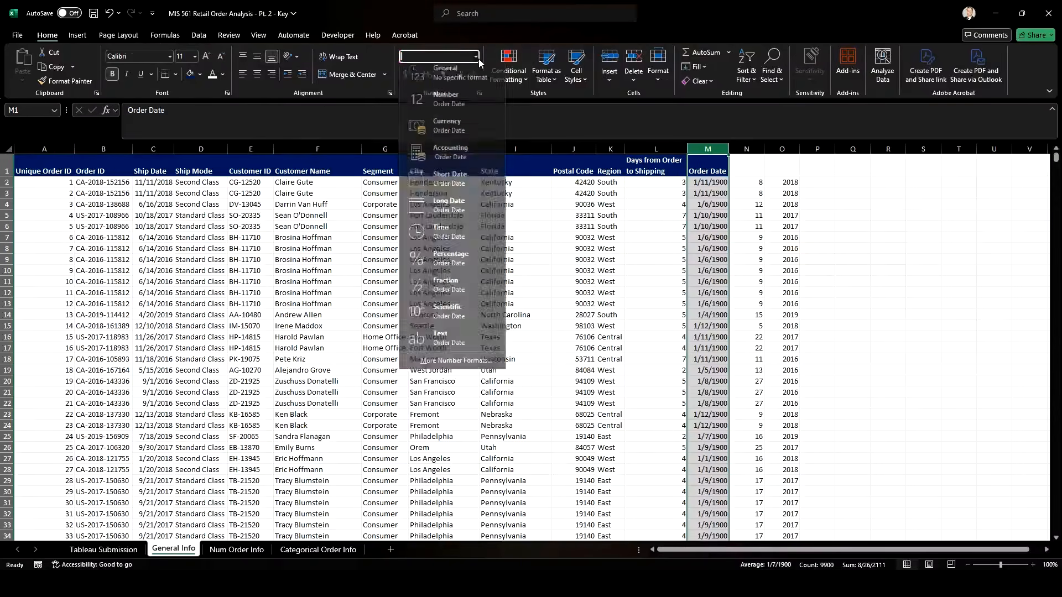
click(467, 98)
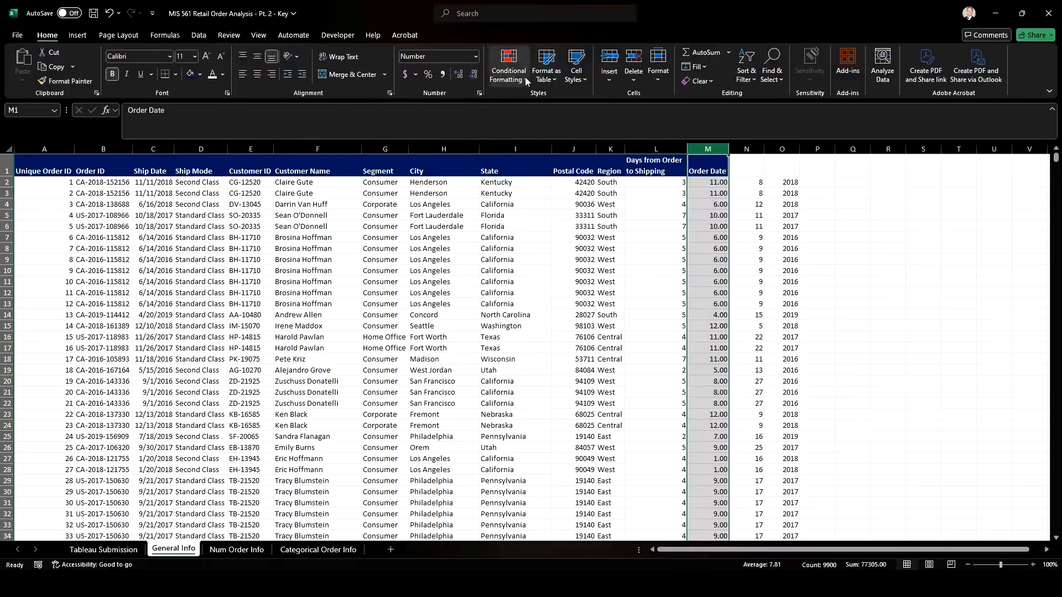
click(473, 74)
click(473, 74)
Enter the headers Month, Day and Year in M1, N1 and O1 for the split date columns.
click(708, 167)
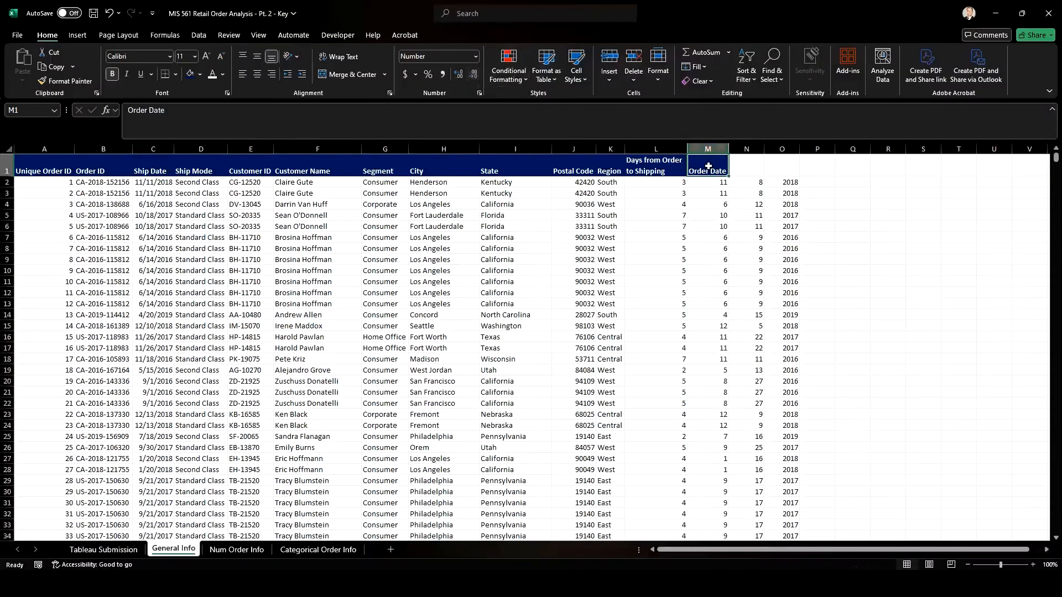
text(Month)
key(Tab)
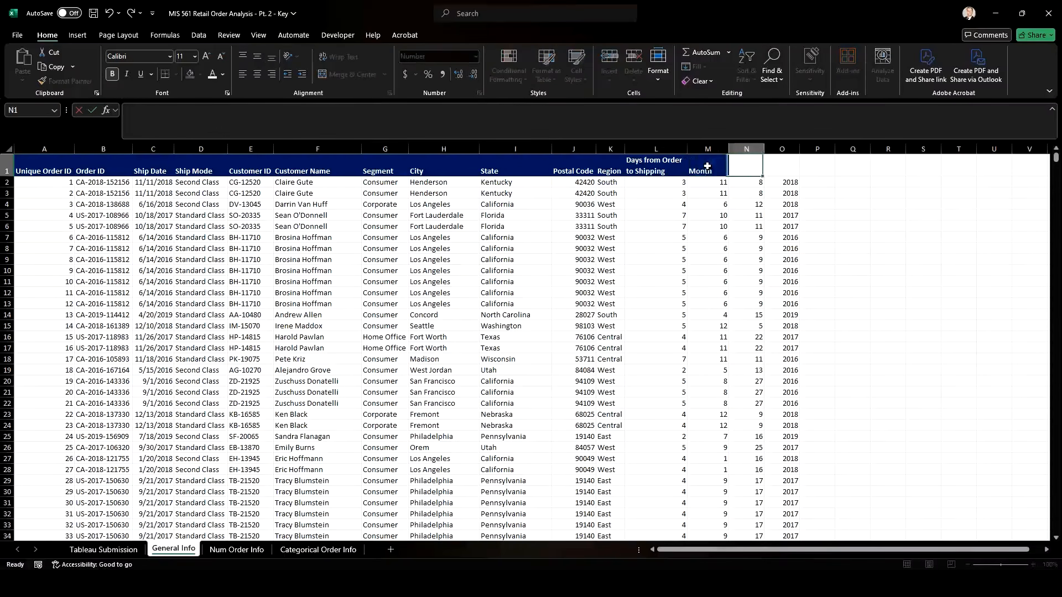
text(Day)
key(Tab)
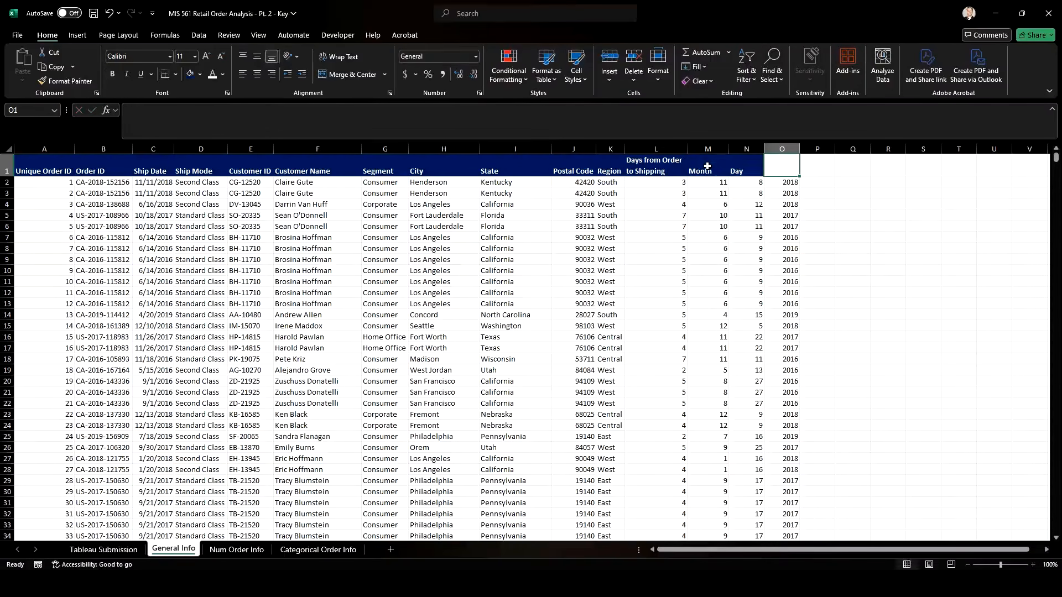
text(Year)
key(Return)
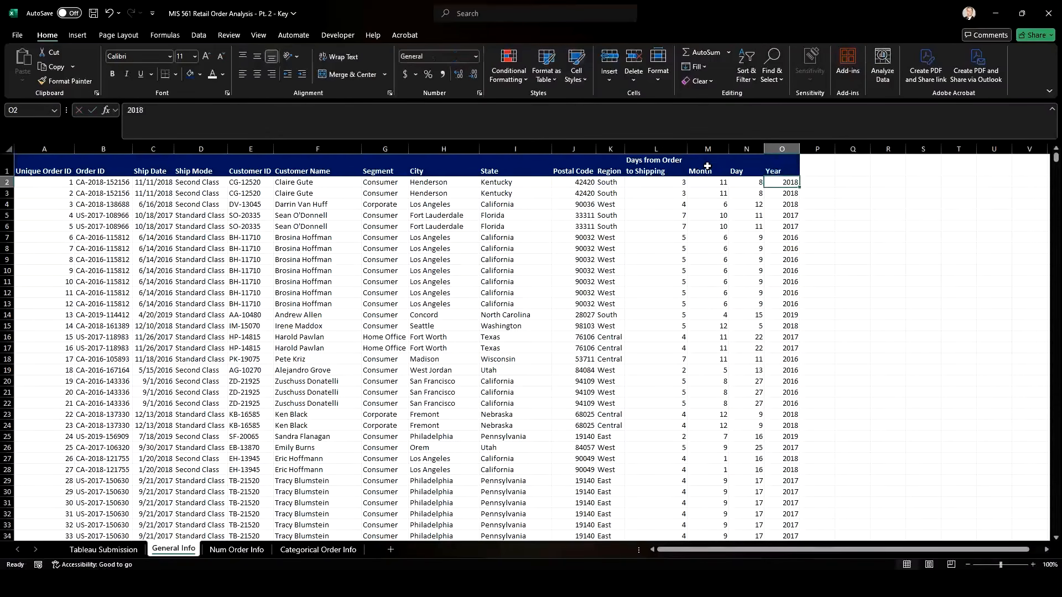
Prefix the three date-part headers with "Order" so they read Order Month, Order Day and Order Year.
click(707, 167)
click(128, 111)
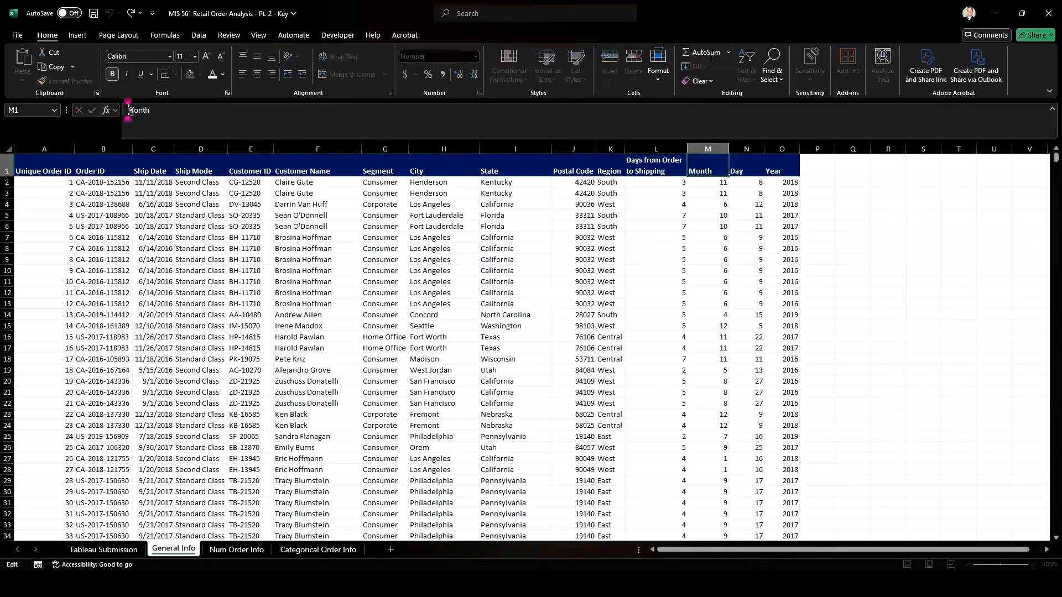
text(Order)
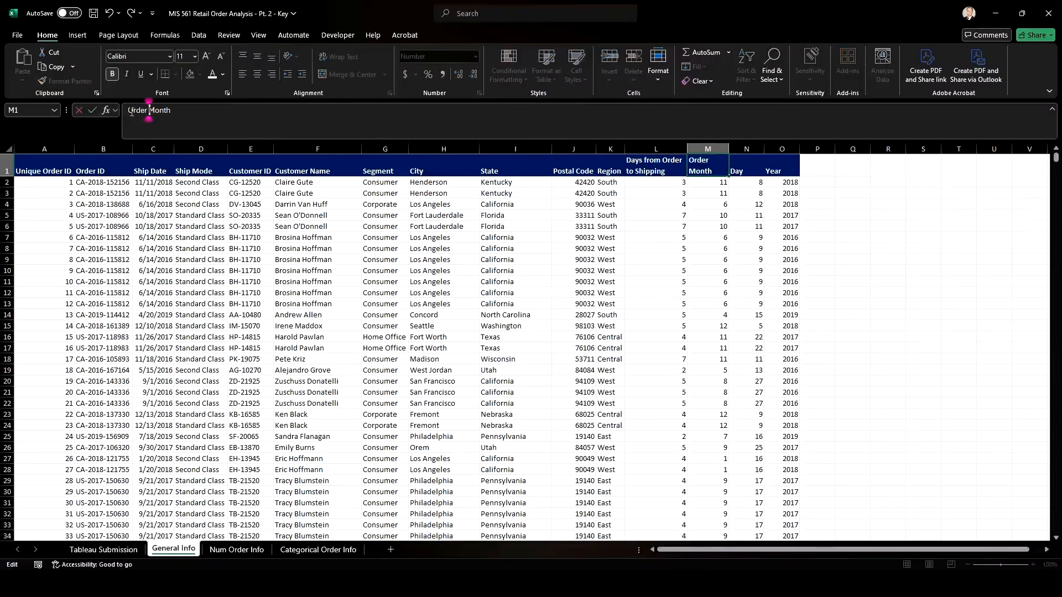
key(Tab)
click(126, 113)
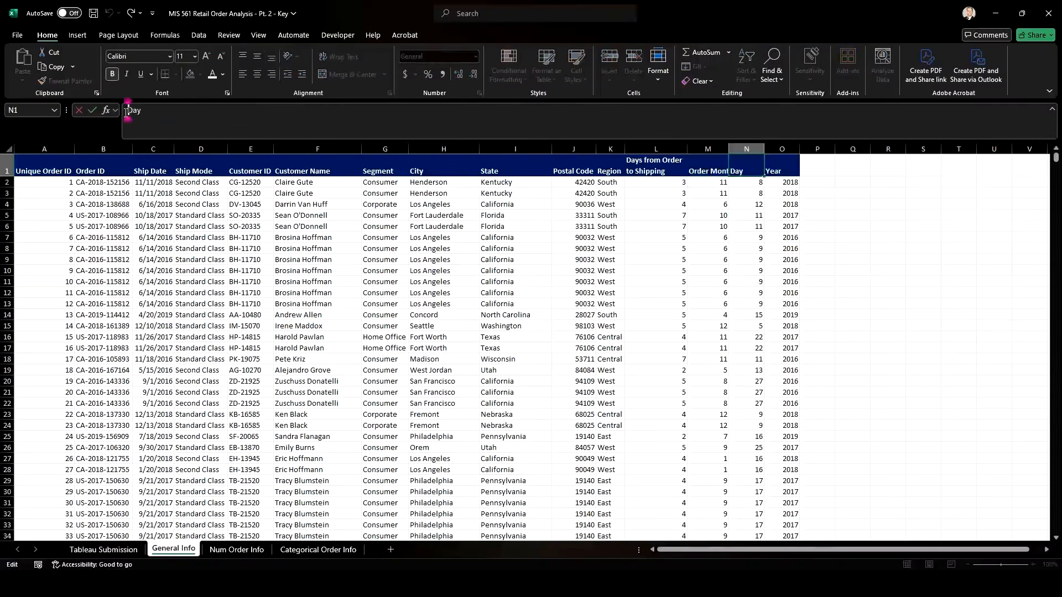
text(Order)
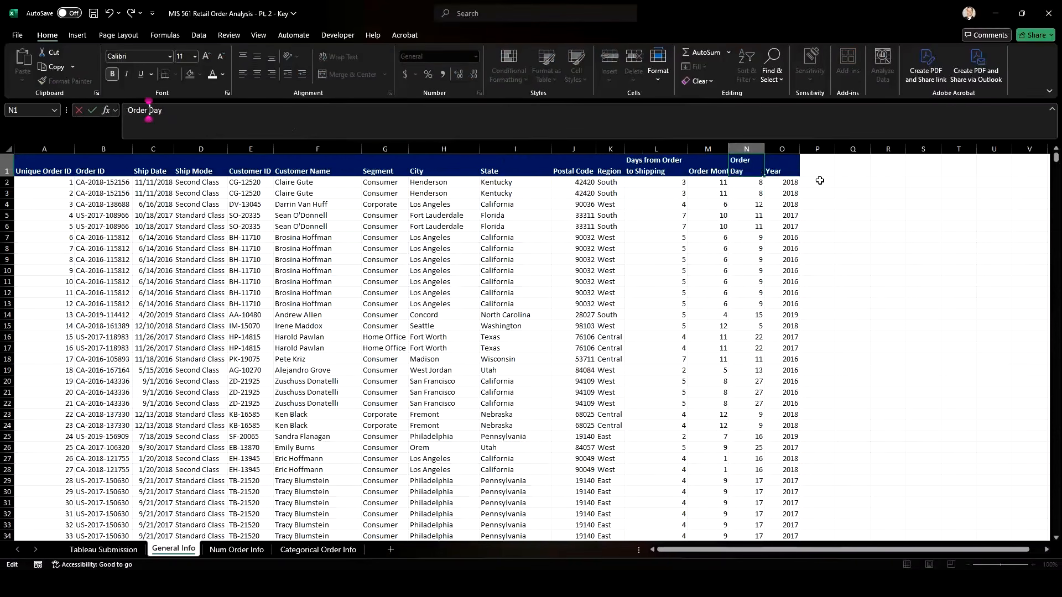
key(Tab)
click(127, 110)
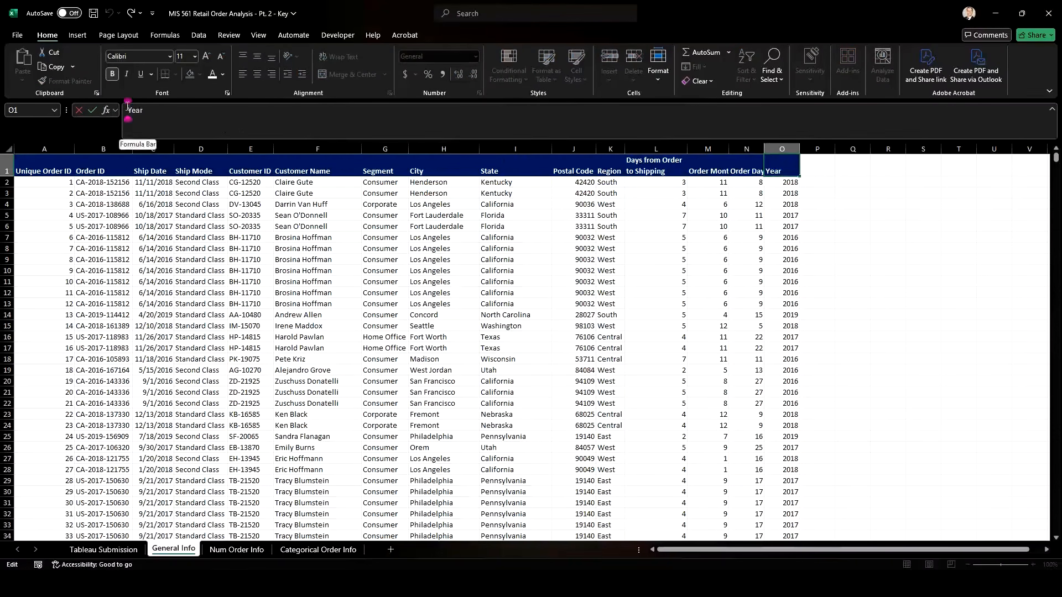
text(Order)
key(Return)
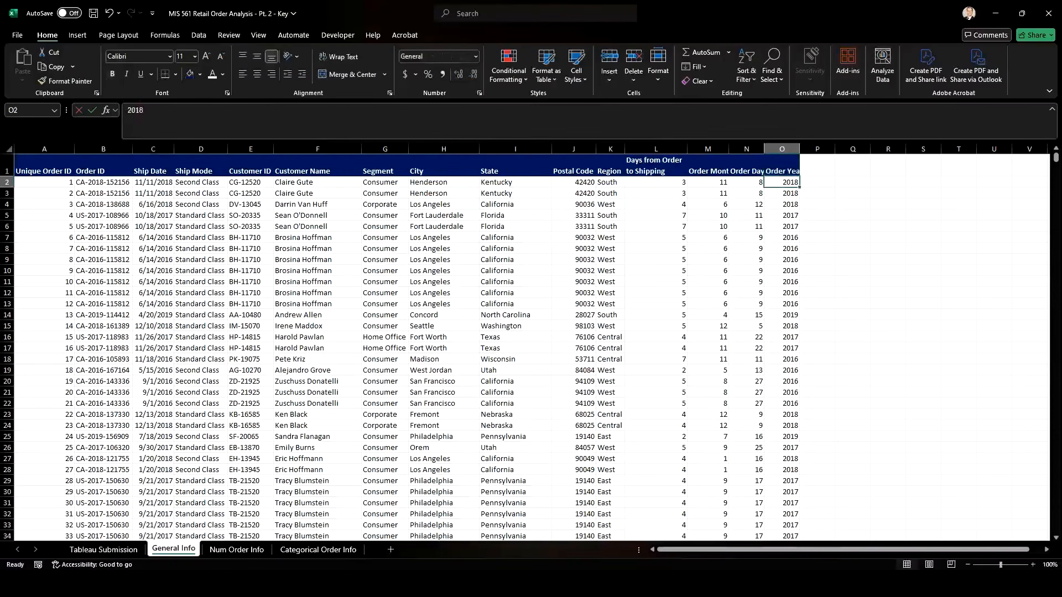
Examine the Ship Date header and the City and State columns.
click(166, 170)
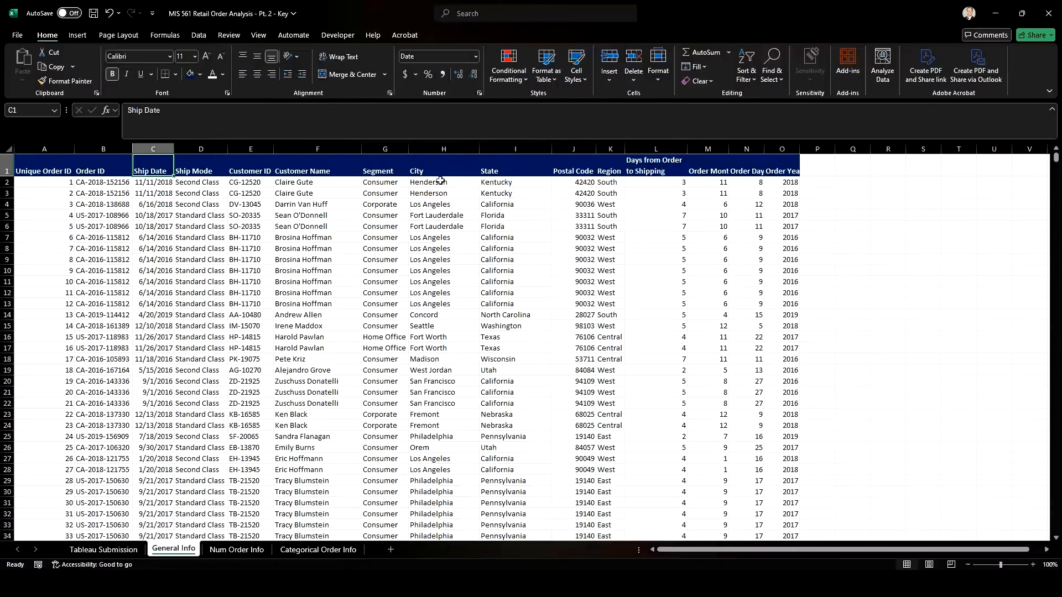
click(443, 149)
click(501, 149)
click(468, 149)
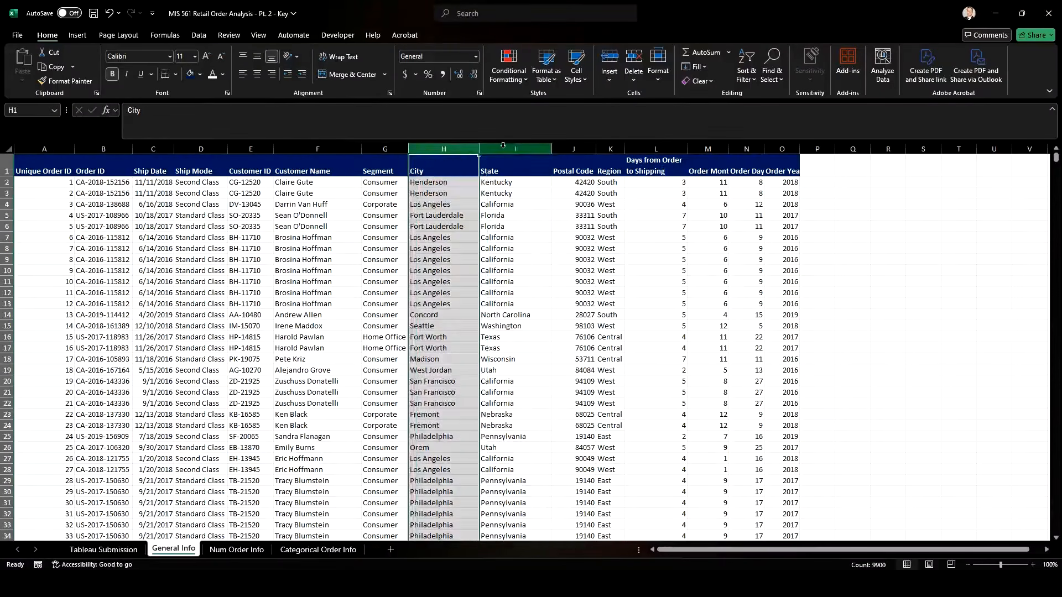
click(503, 146)
click(454, 148)
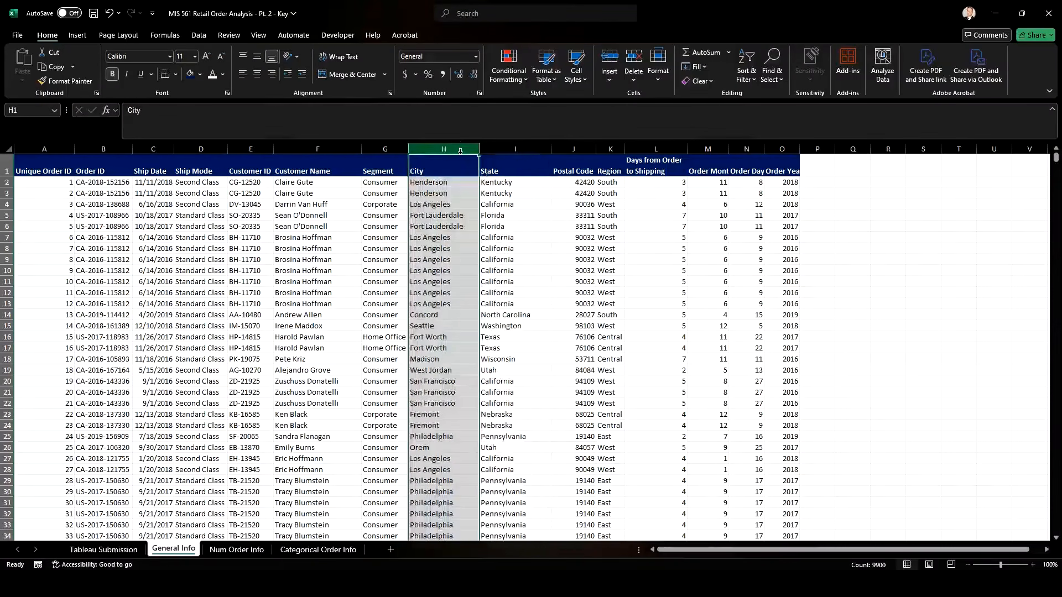
click(498, 149)
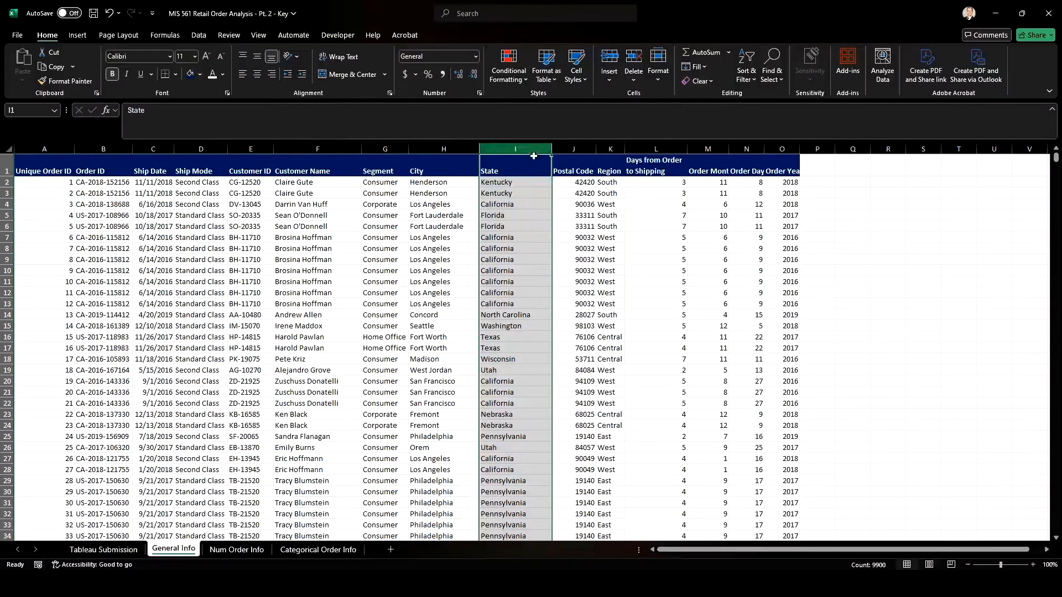
Insert a new column between State and Postal Code and give it the header "City, State".
right_click(570, 150)
click(598, 258)
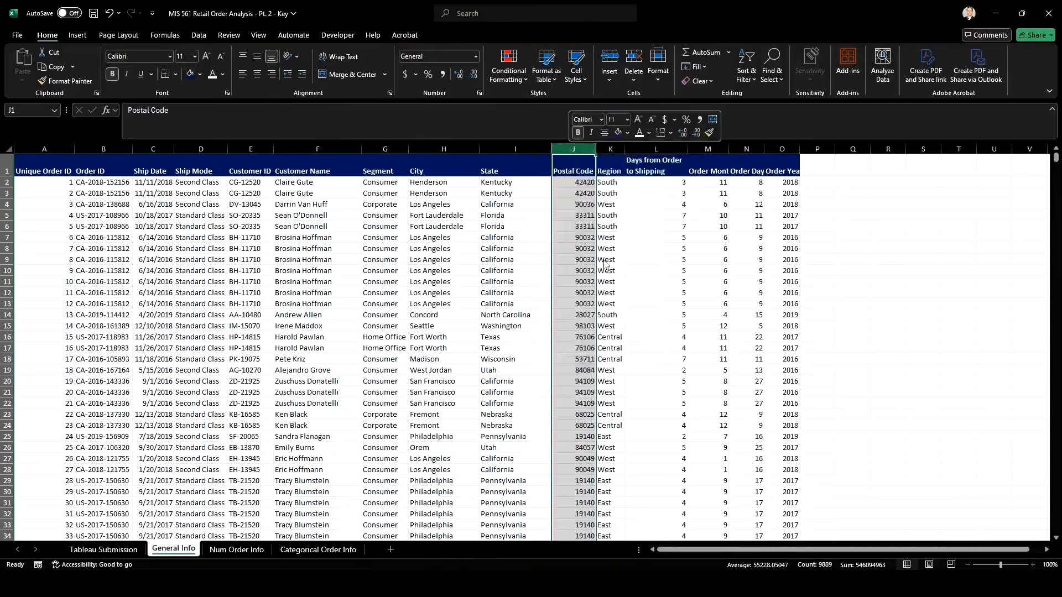
text(City, State)
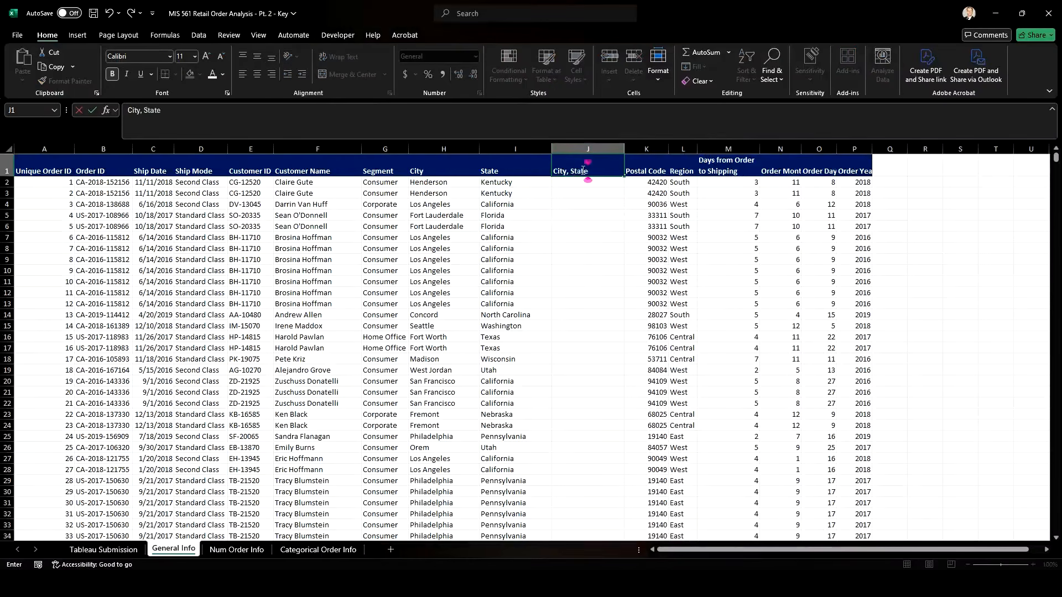
key(Return)
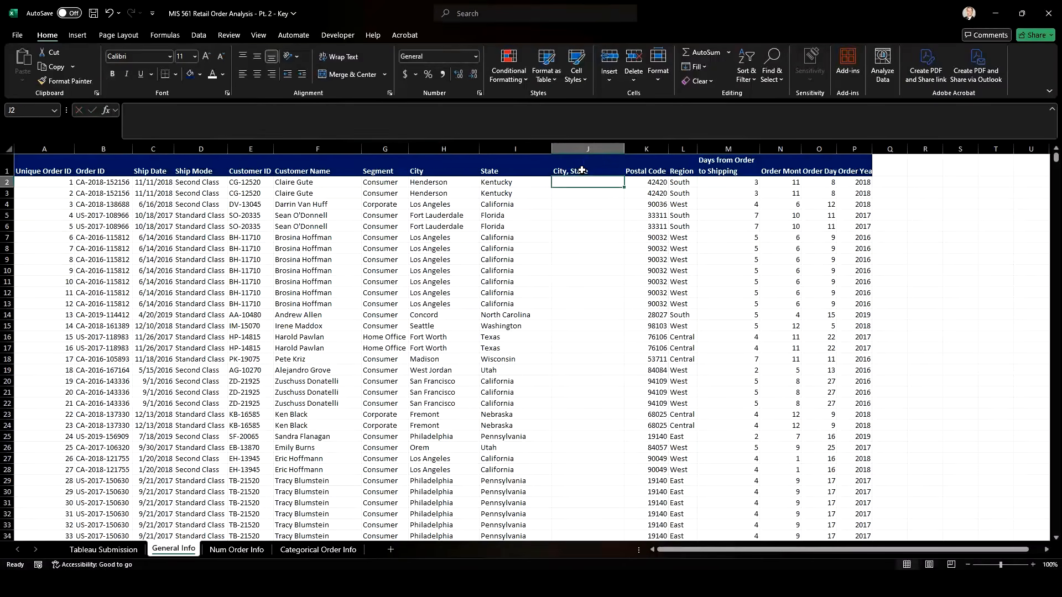
Enter the formula =CONCAT(H2,I2) in J2 to join the first row's city and state.
text(=conc)
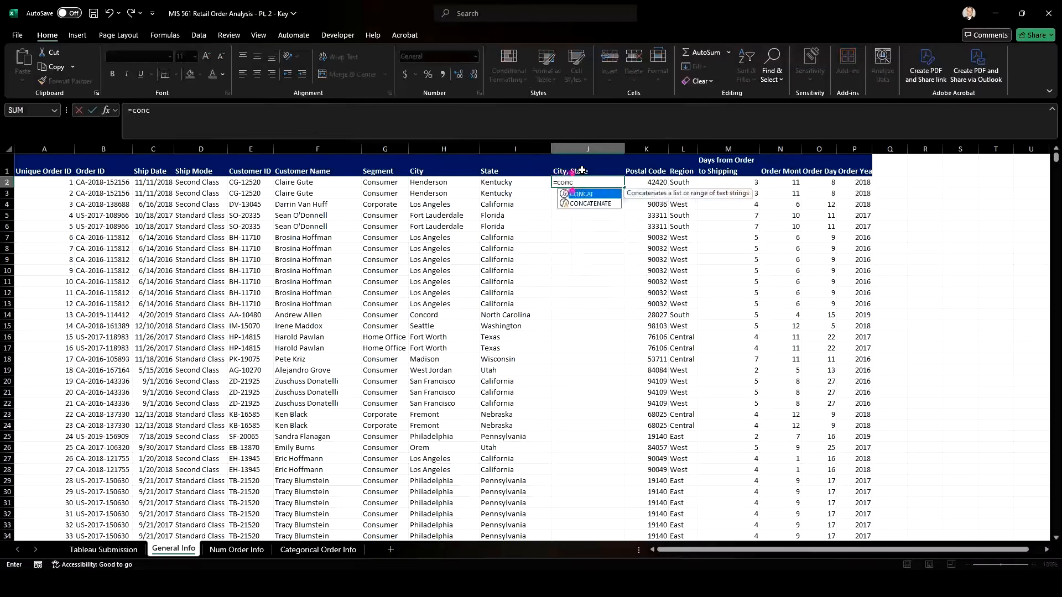
click(588, 205)
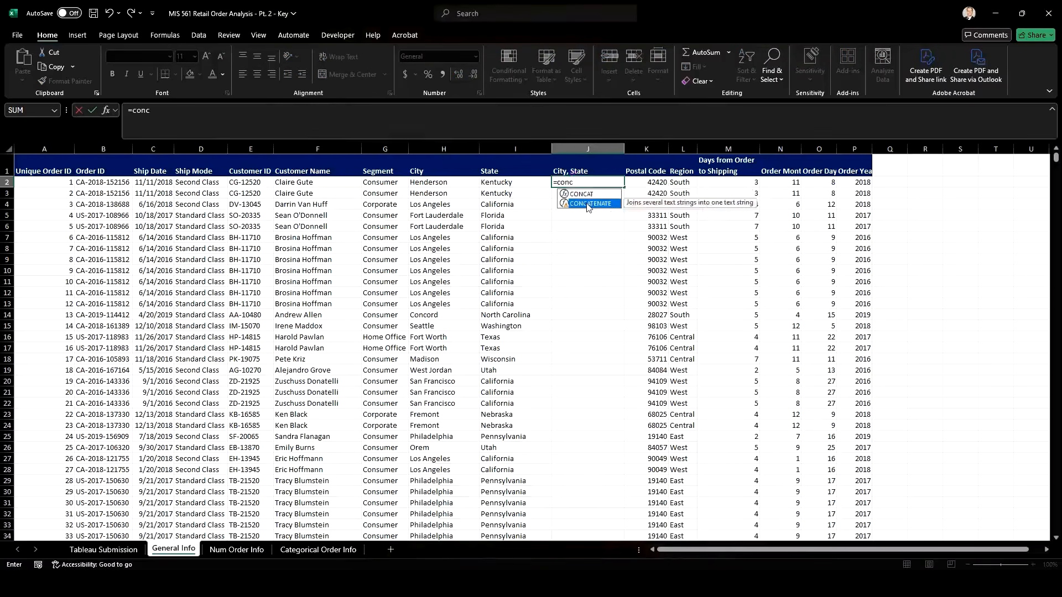
click(585, 195)
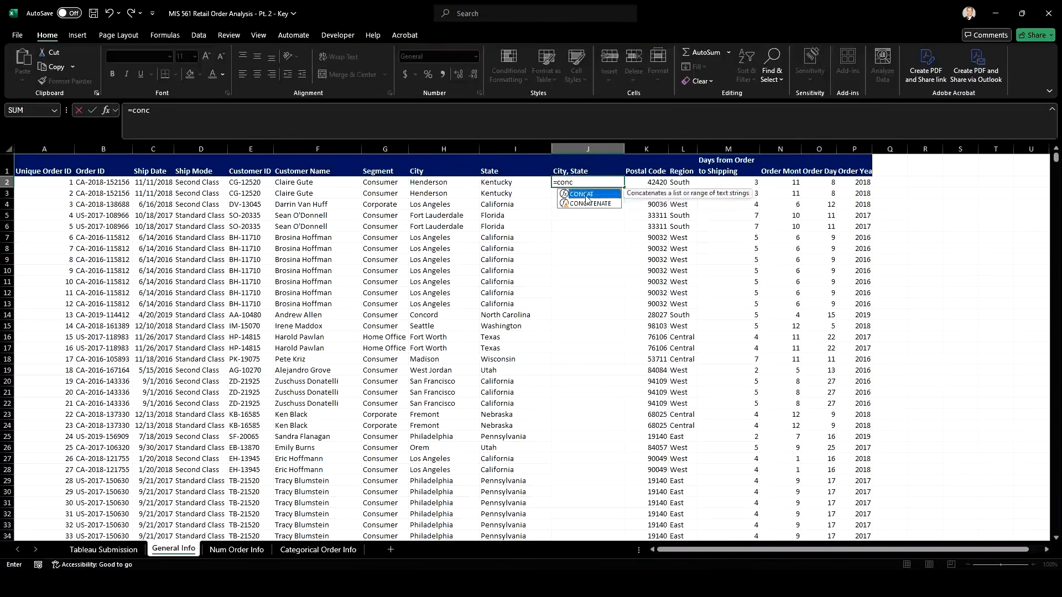
double_click(585, 195)
click(442, 183)
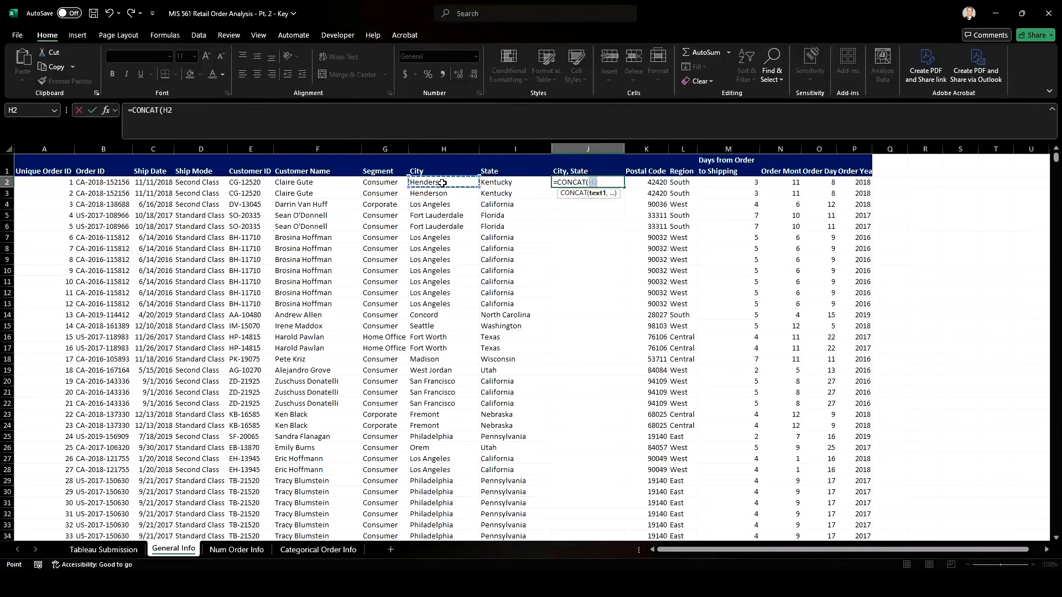
text(,)
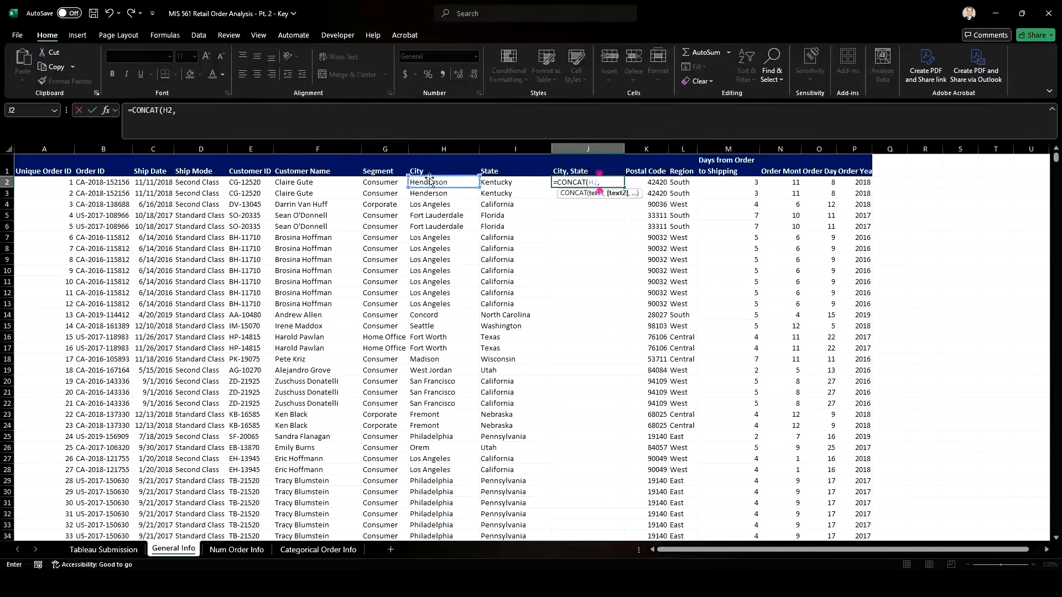
click(509, 187)
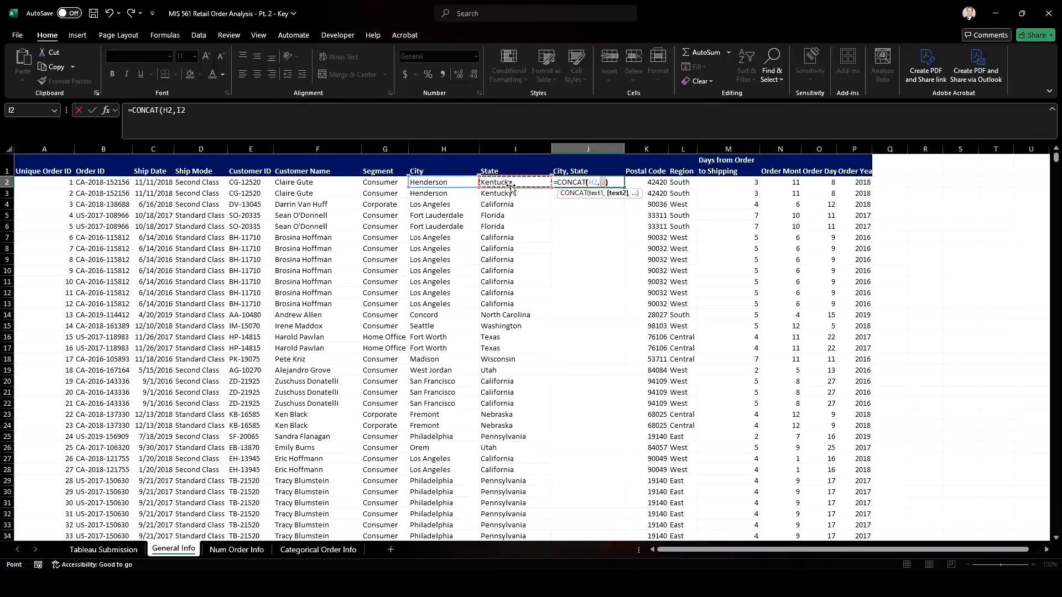
key(Return)
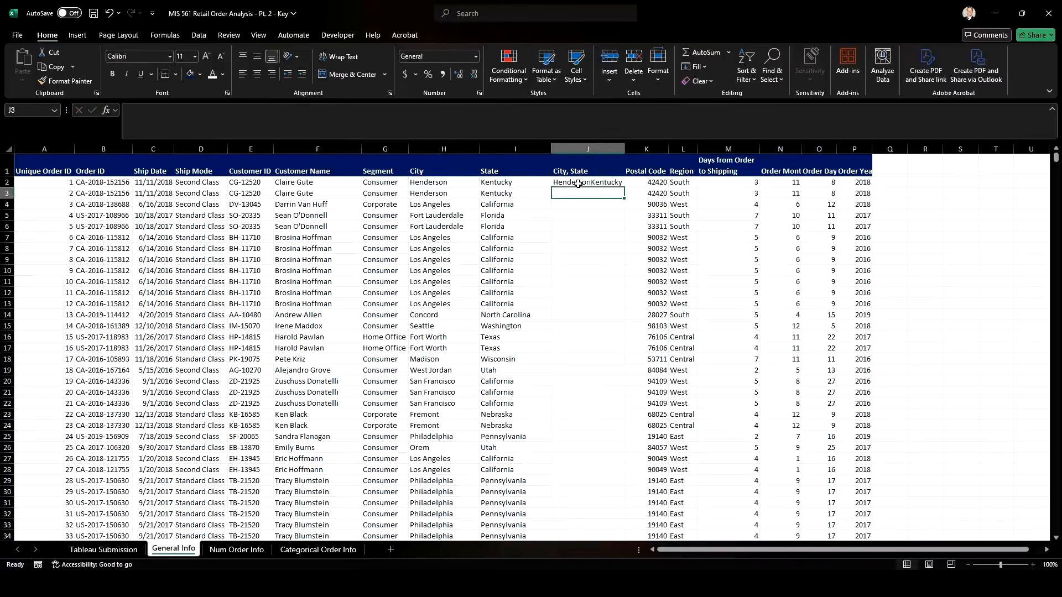
Edit the first row's City, State formula to =CONCAT(H2,", ",I2) so a comma and space separate the parts.
double_click(583, 185)
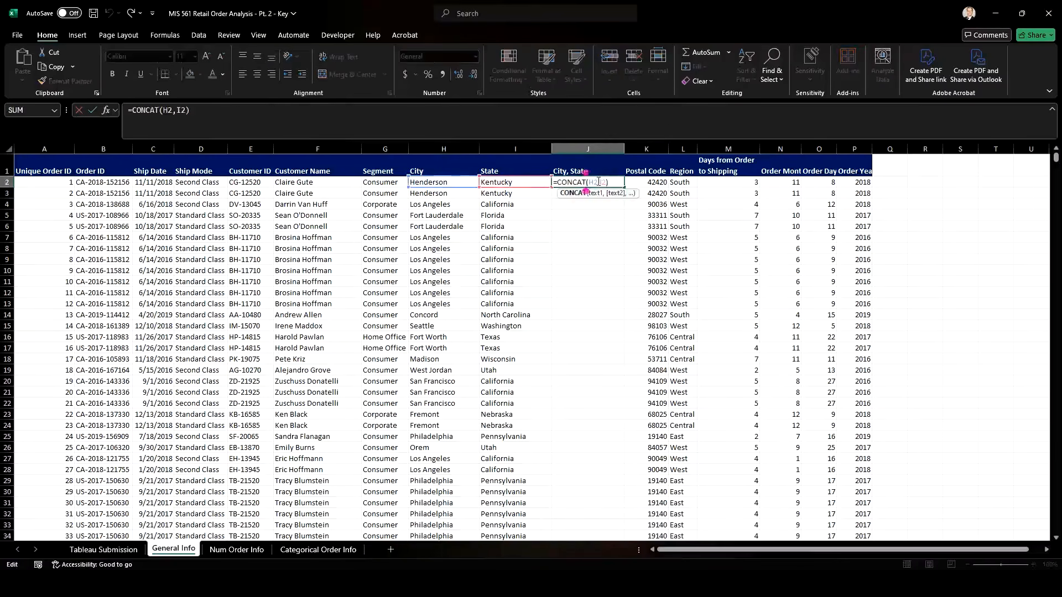
click(599, 182)
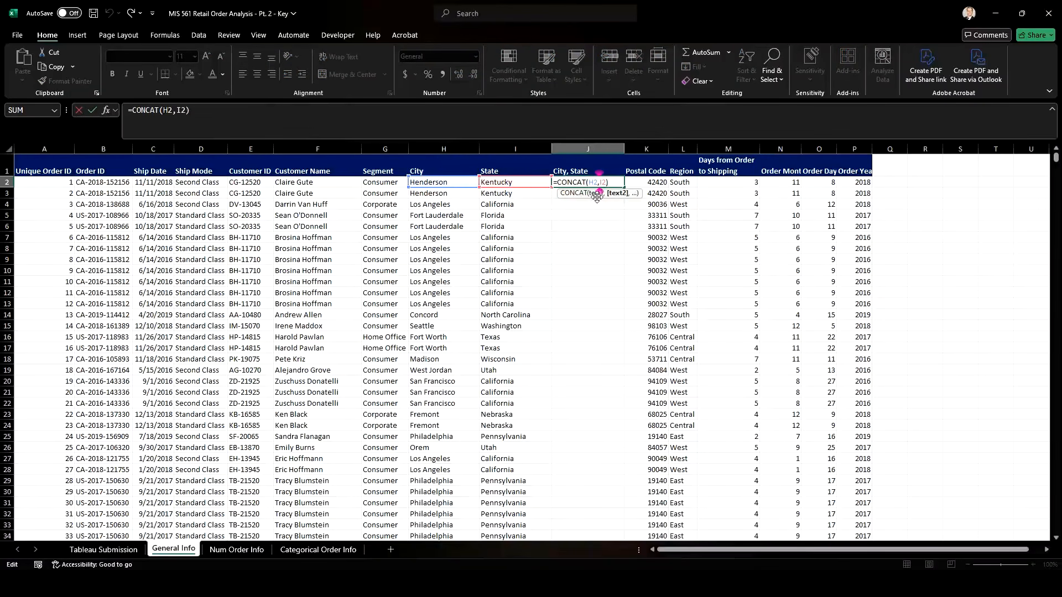
text(")
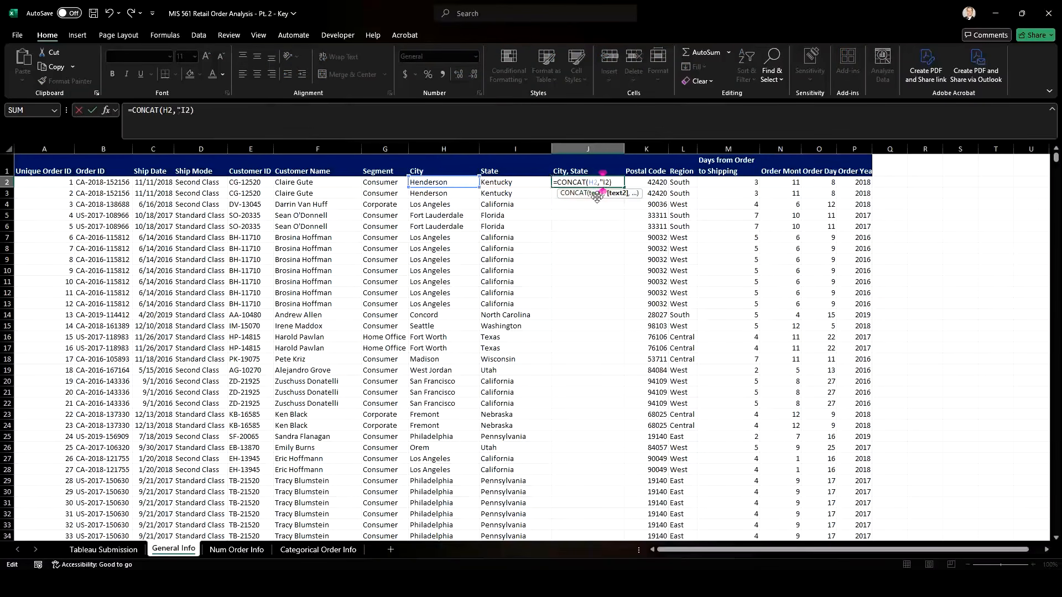
text(,)
key(BackSpace)
key(BackSpace)
text(,)
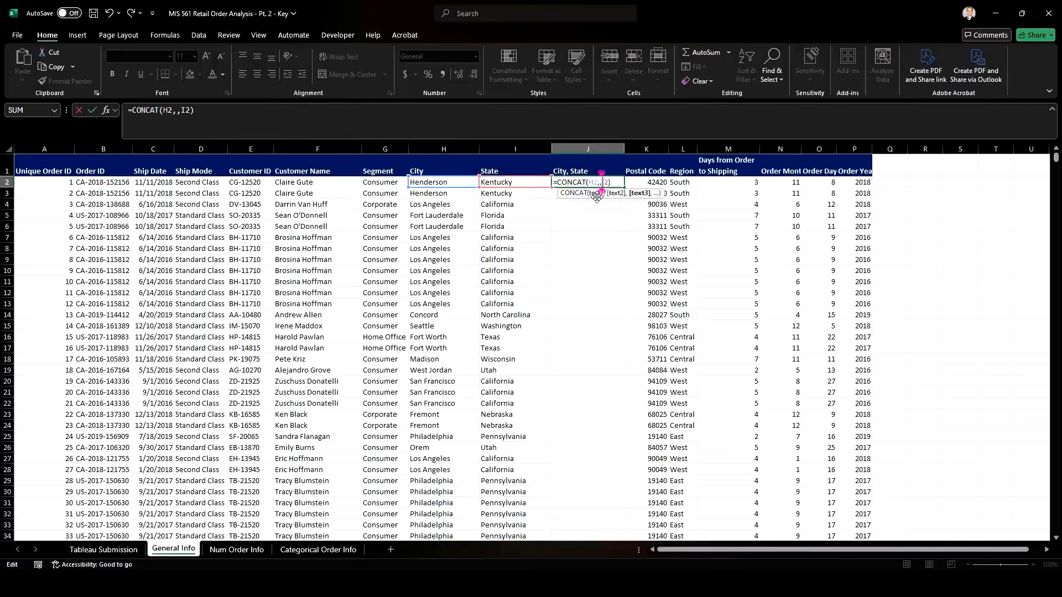
key(BackSpace)
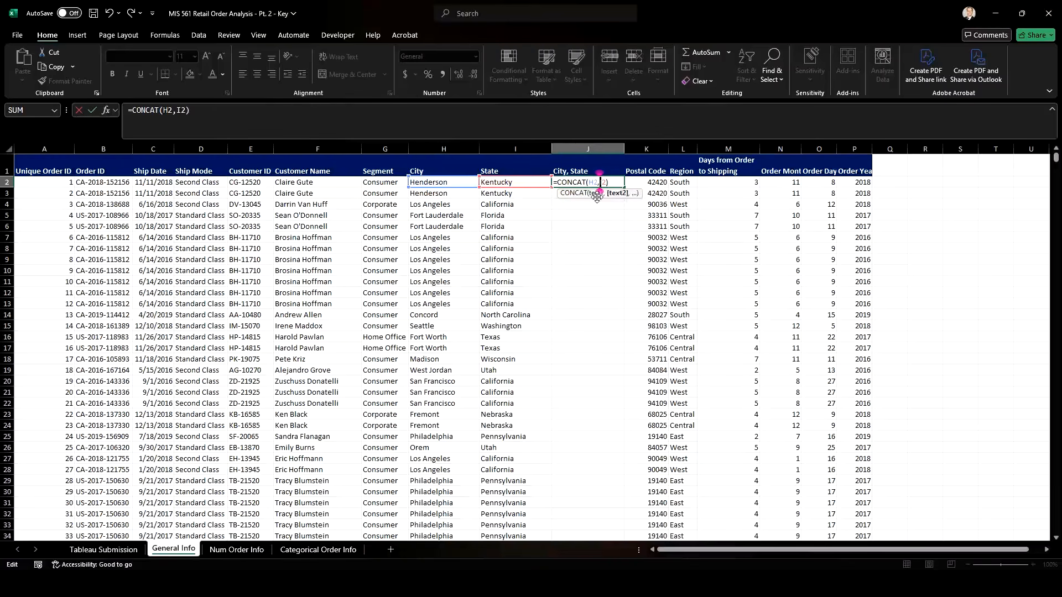
text(",)
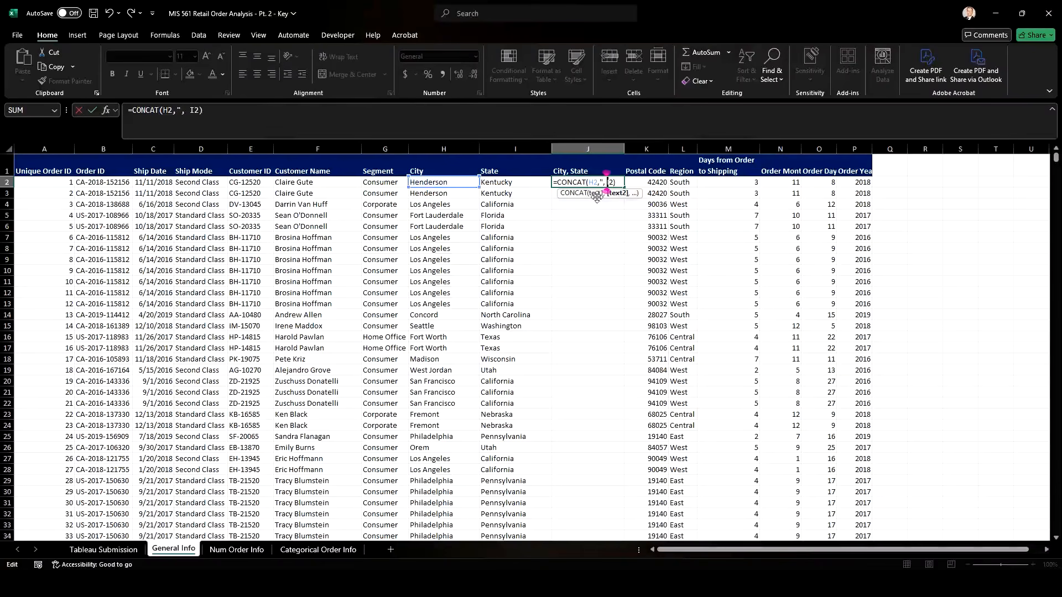
text( ",)
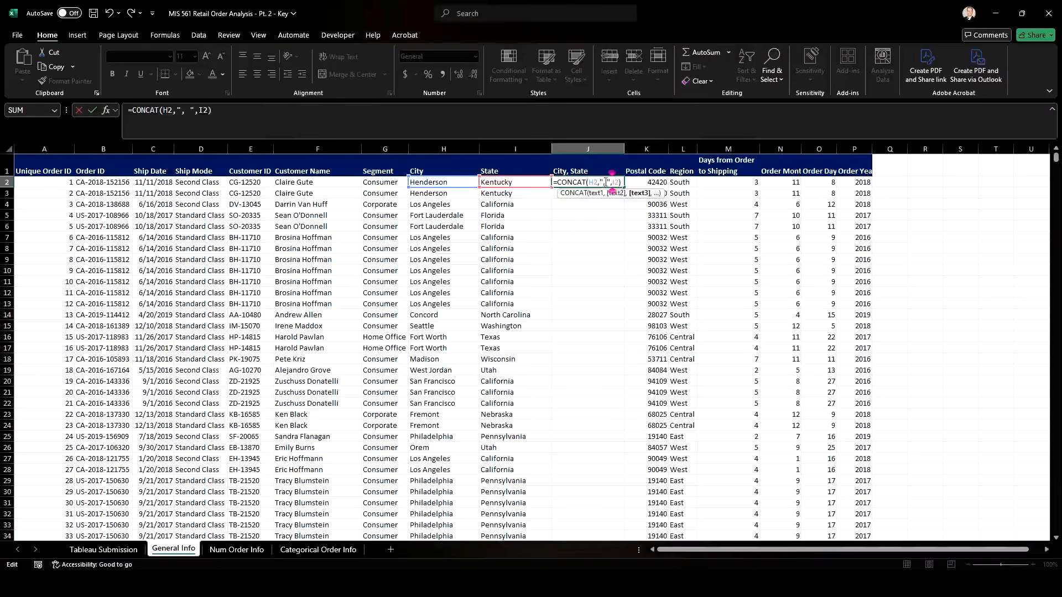
key(Return)
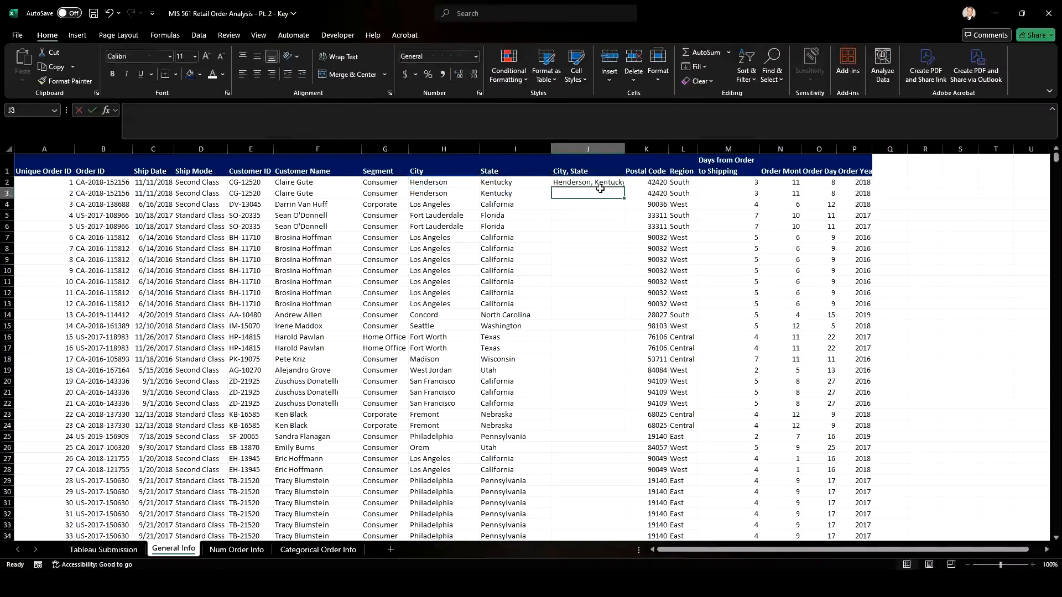
Widen the City, State column and fill its formula down through all data rows.
click(586, 183)
drag(625, 150, 671, 152)
double_click(630, 188)
Replace the City, State column's formulas with their values and save the workbook.
click(610, 148)
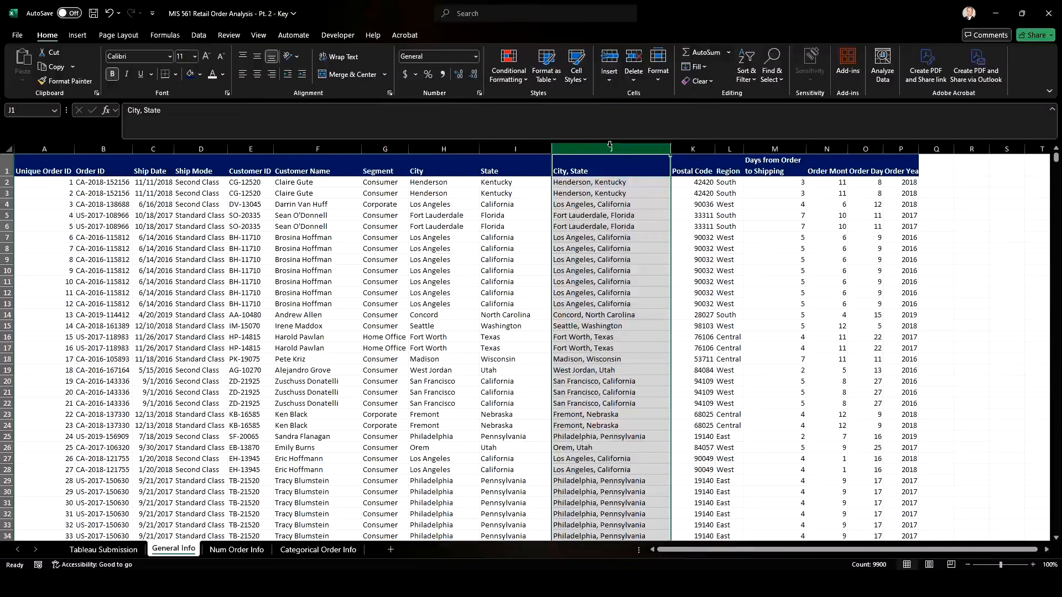
key(ctrl+c)
right_click(610, 147)
click(648, 187)
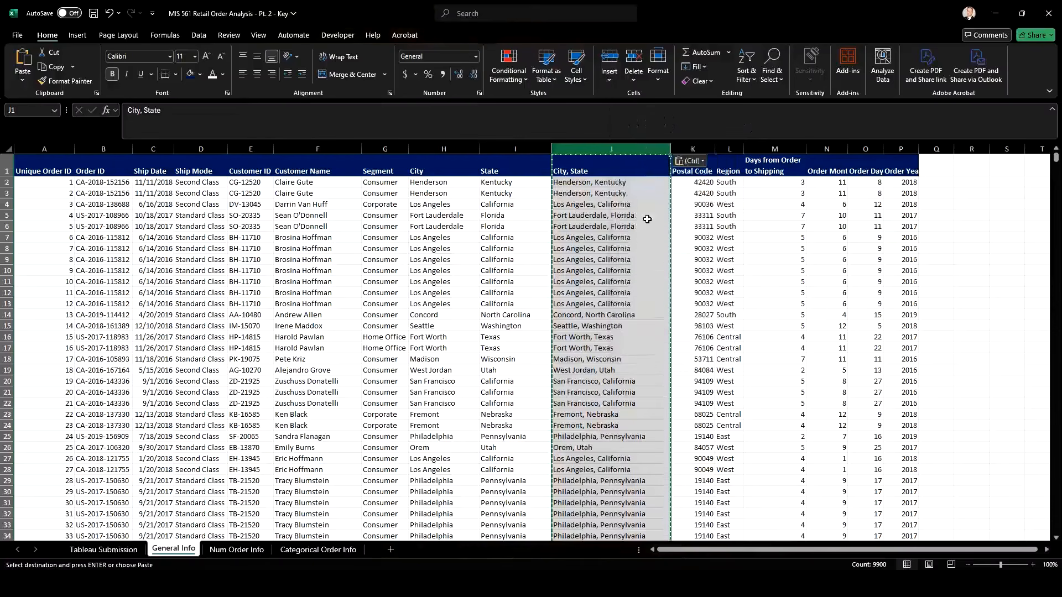
click(93, 14)
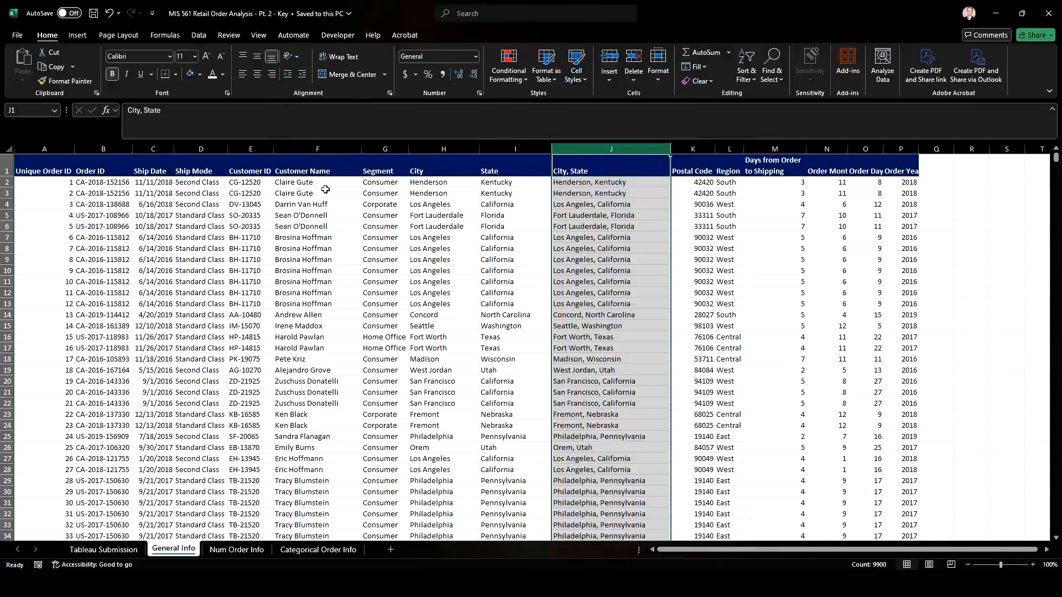
Insert a blank column between Customer Name and Segment.
click(385, 149)
right_click(386, 149)
click(414, 259)
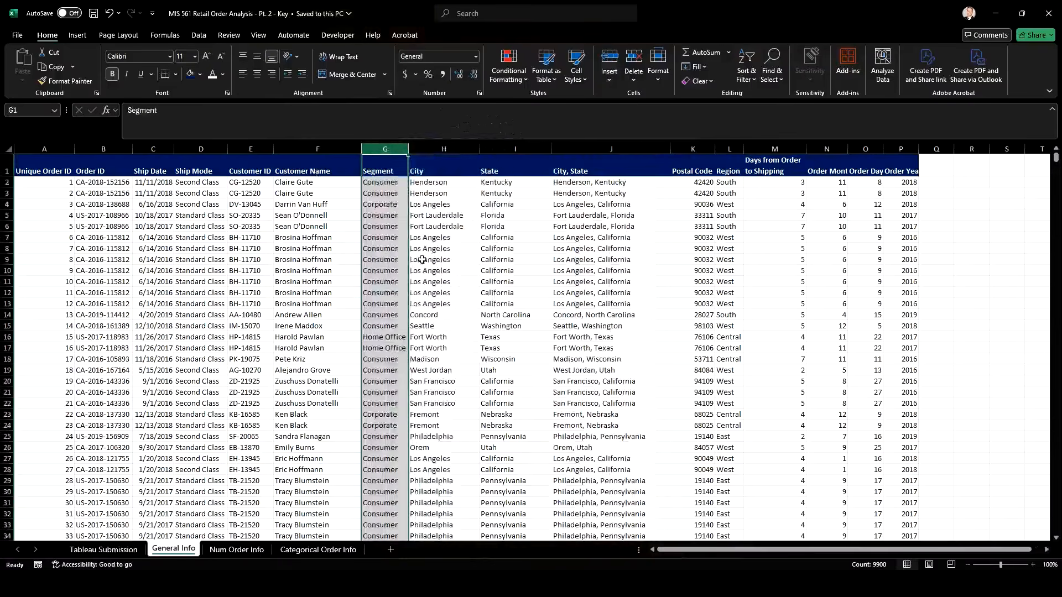
click(318, 148)
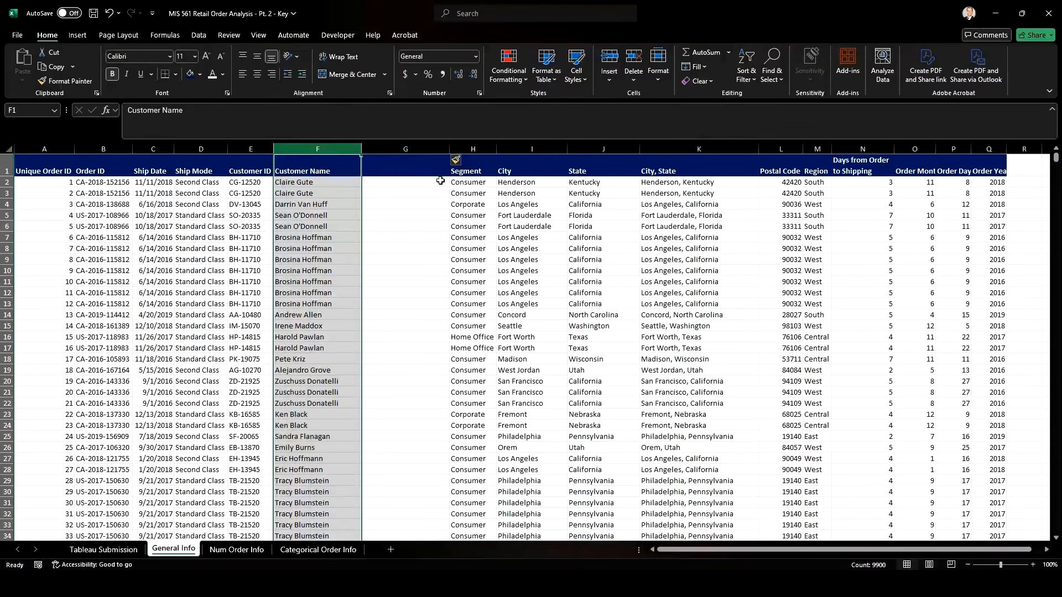
click(198, 35)
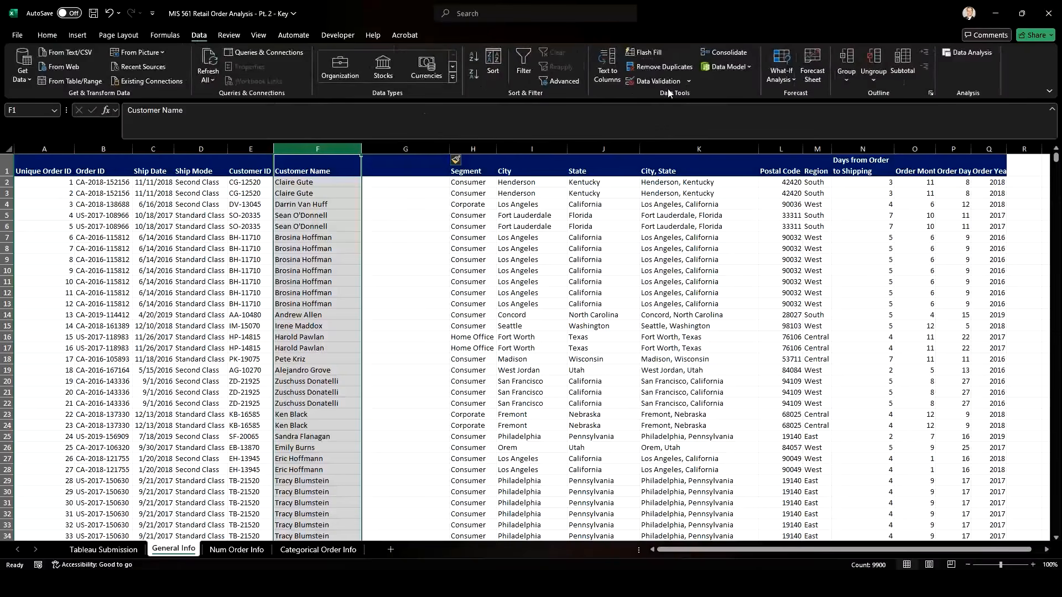
click(607, 67)
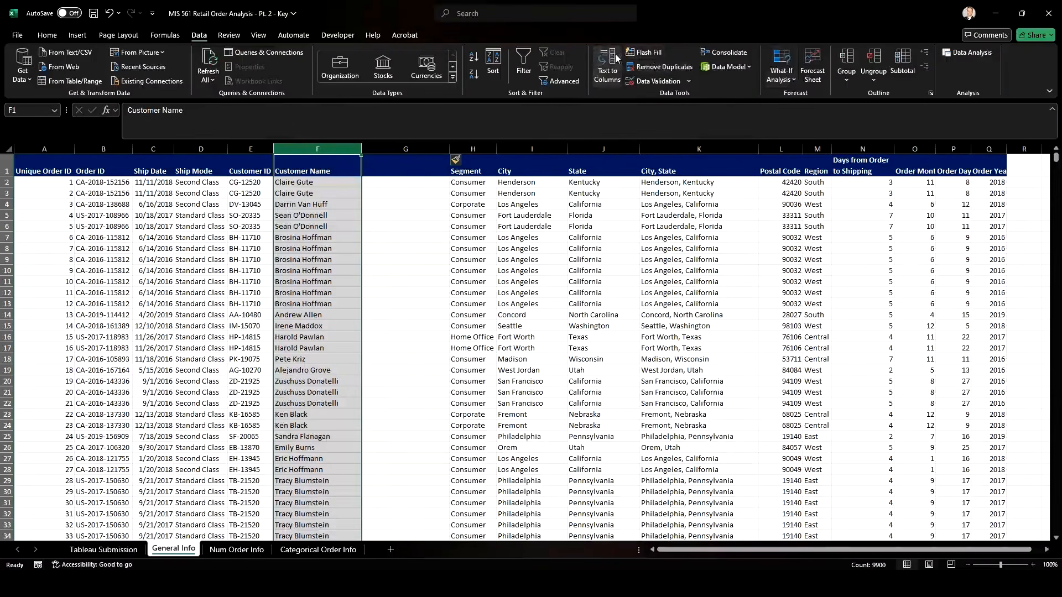
click(696, 413)
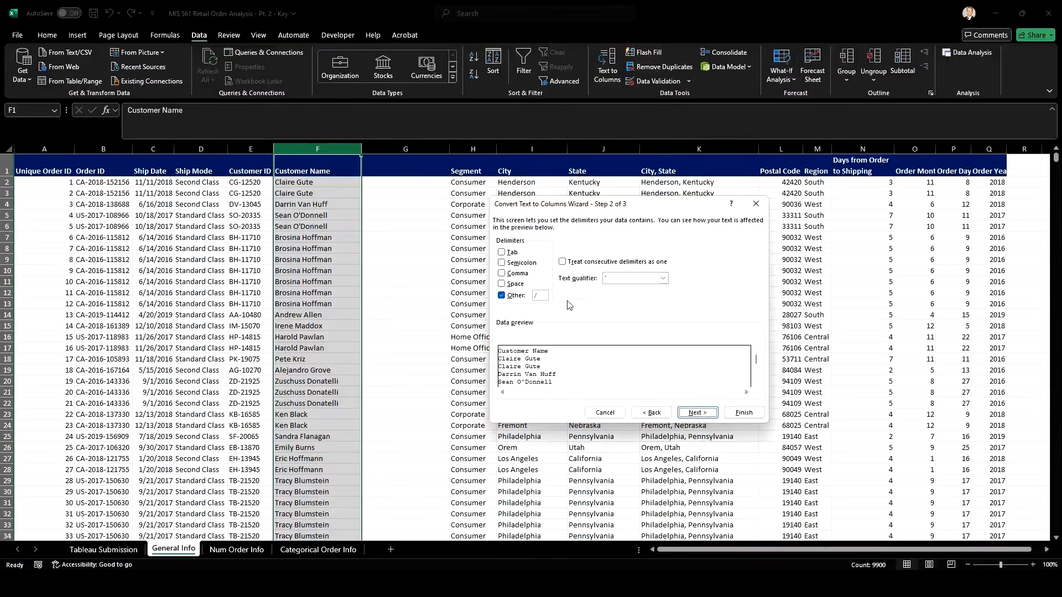
click(502, 284)
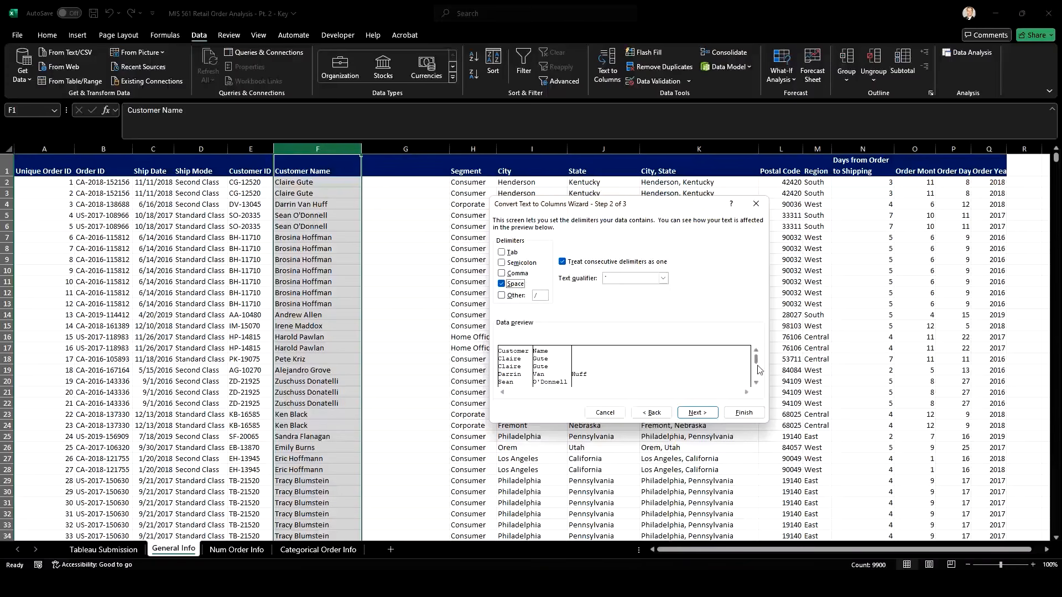
drag(758, 372, 759, 383)
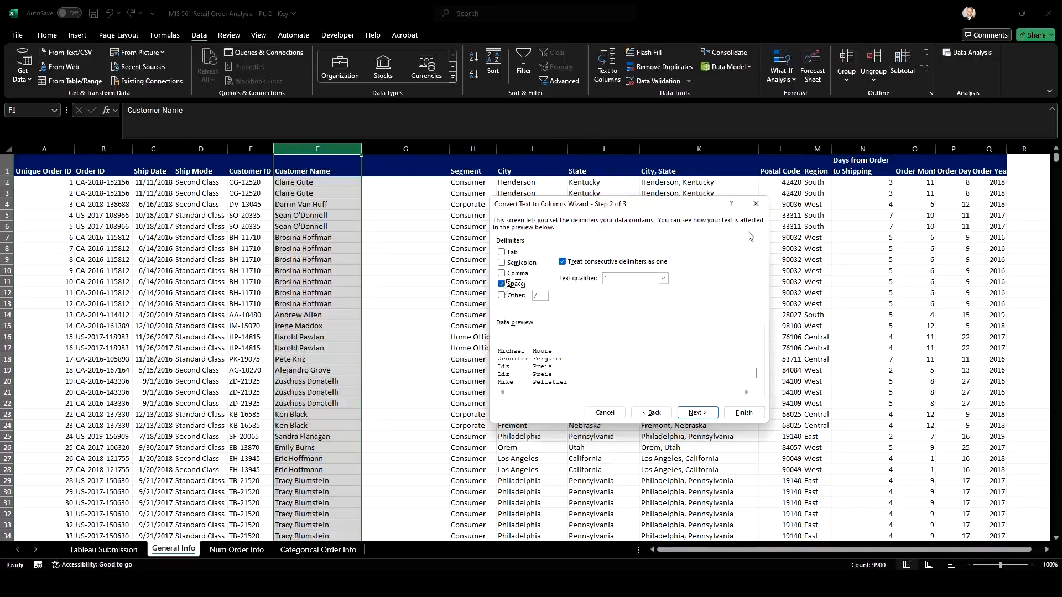
click(605, 413)
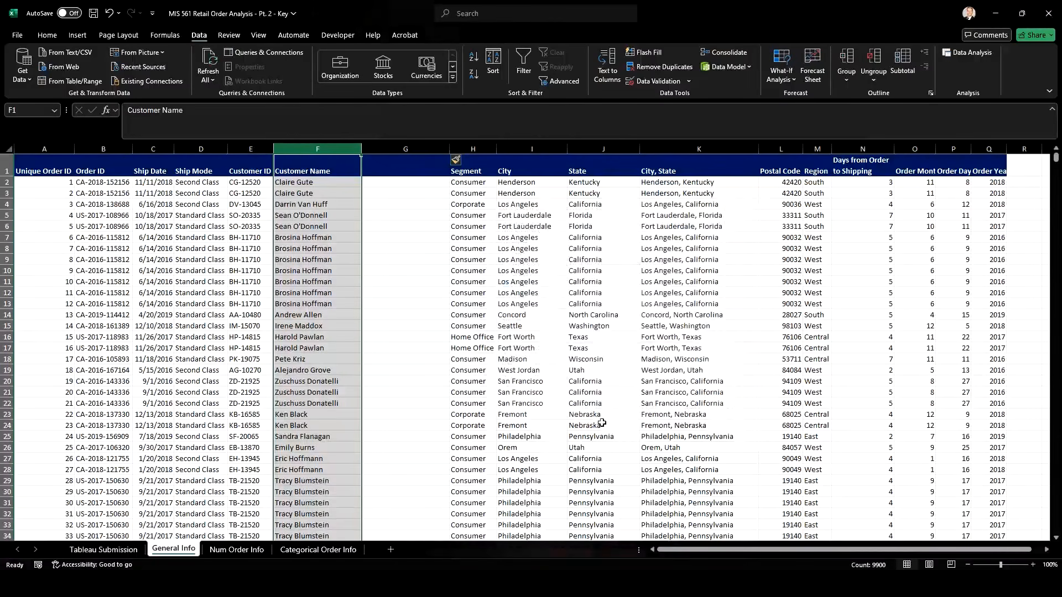
Insert a second blank column before Segment and split Customer Name at spaces with Text to Columns, replacing the existing data.
right_click(480, 148)
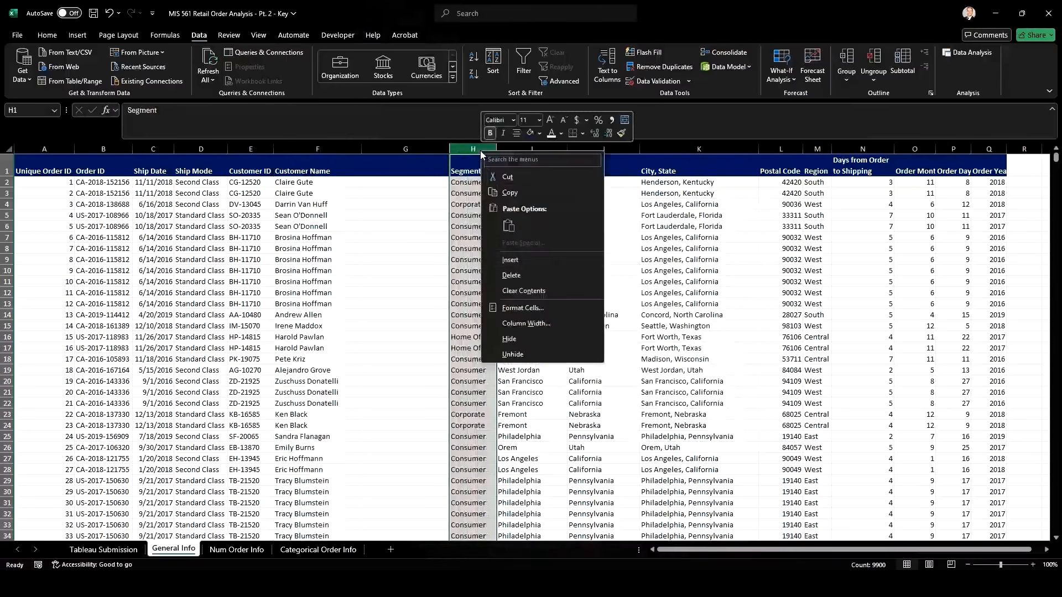
click(527, 267)
click(307, 150)
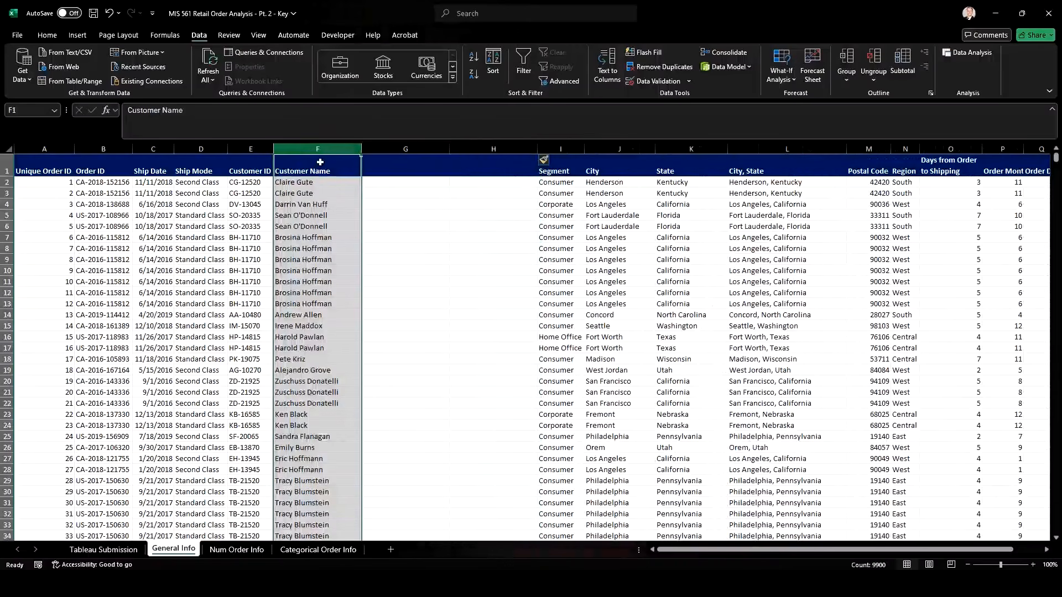
click(607, 65)
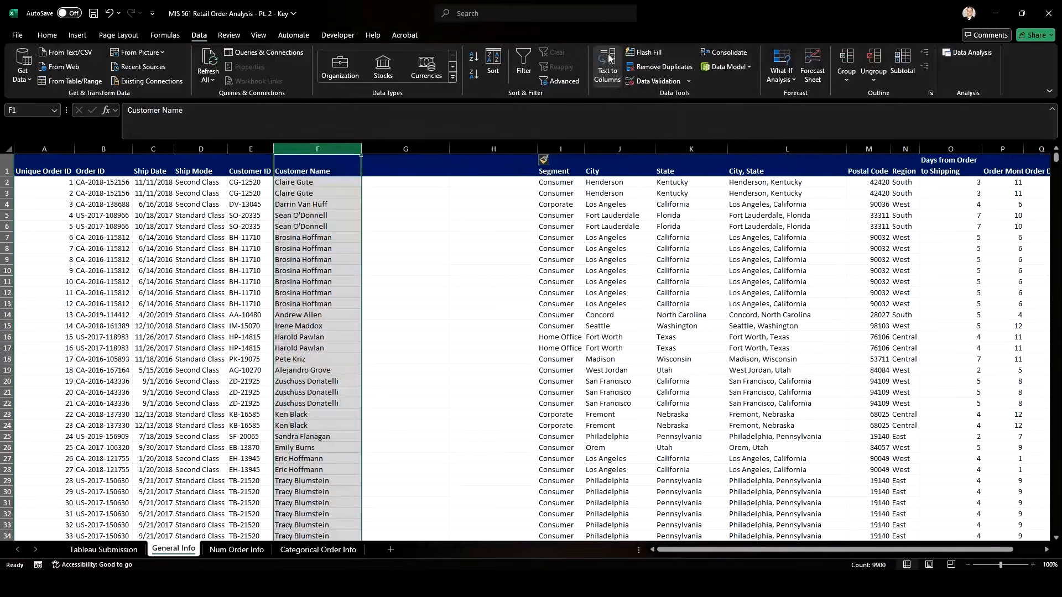
click(696, 413)
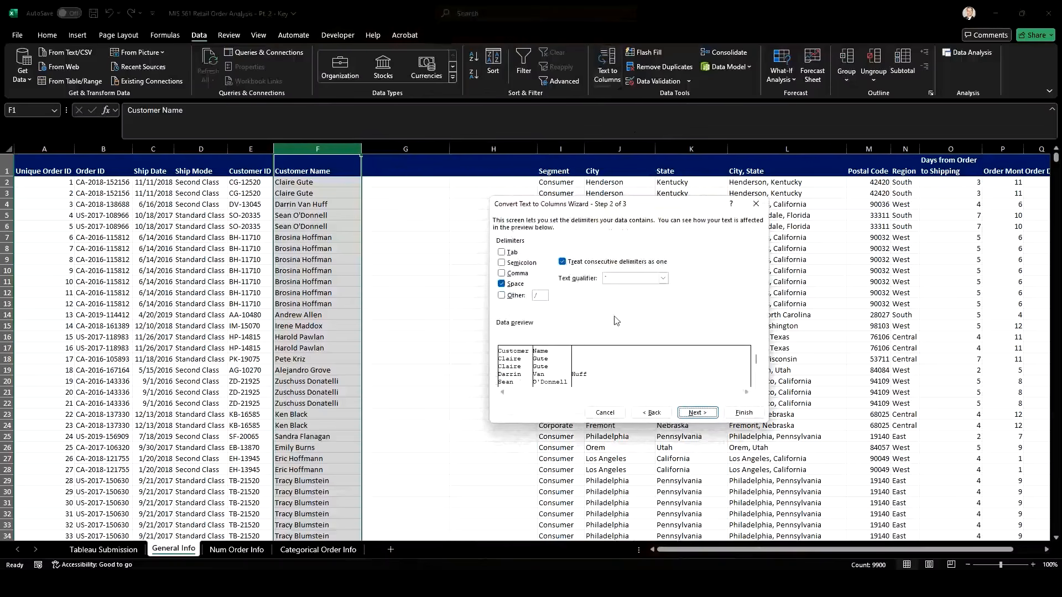
click(743, 414)
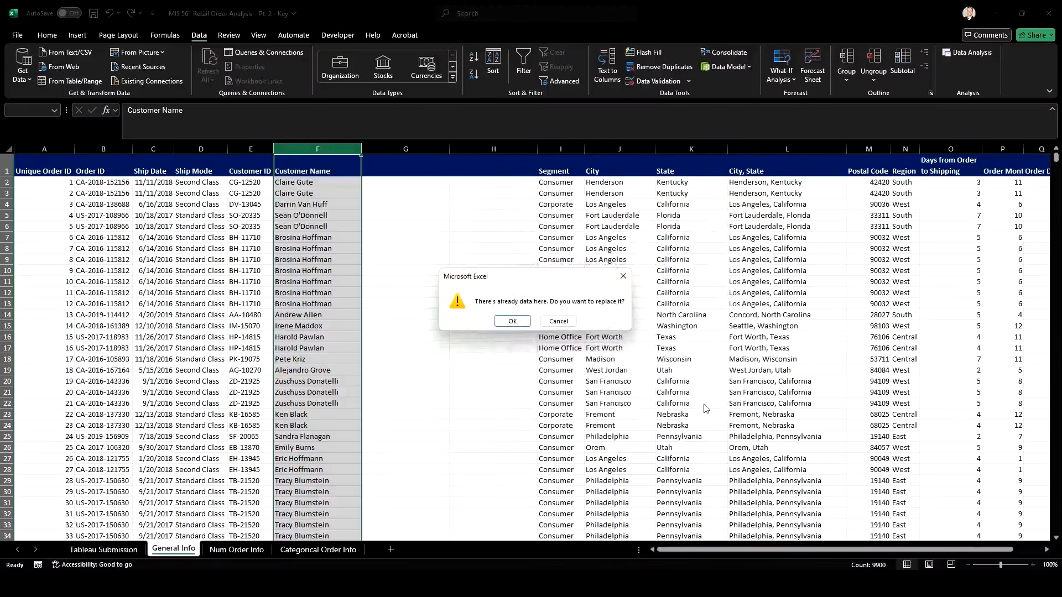
click(511, 323)
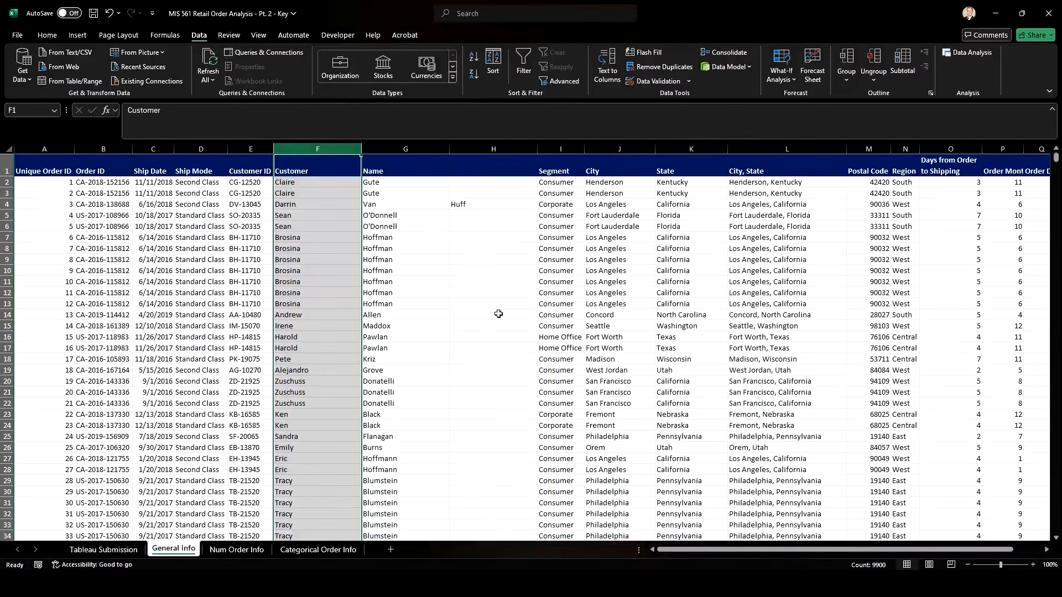
Rename the Customer header in F1 to First Name.
click(318, 171)
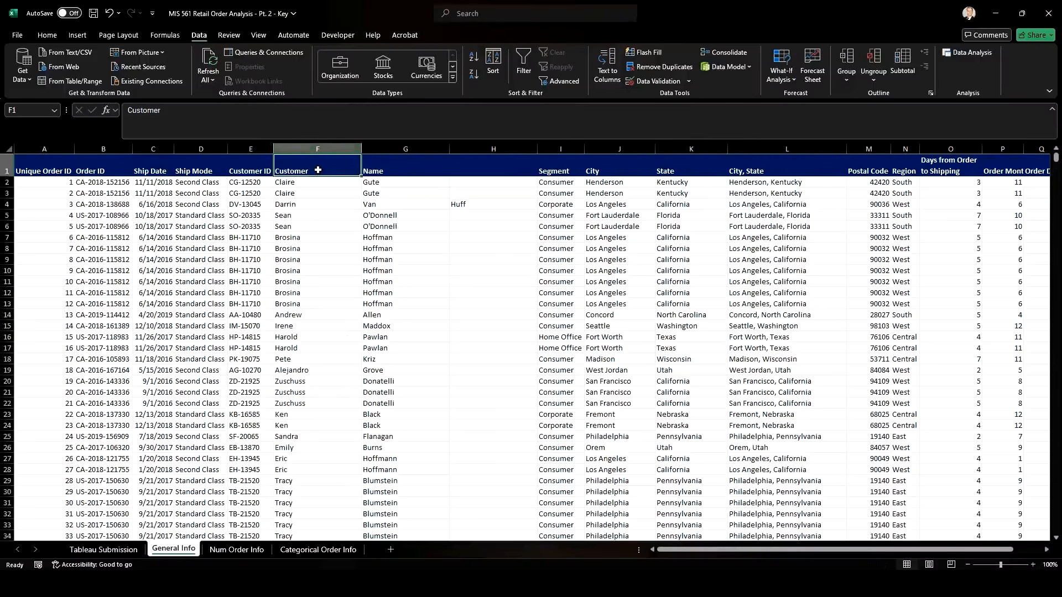
text(First)
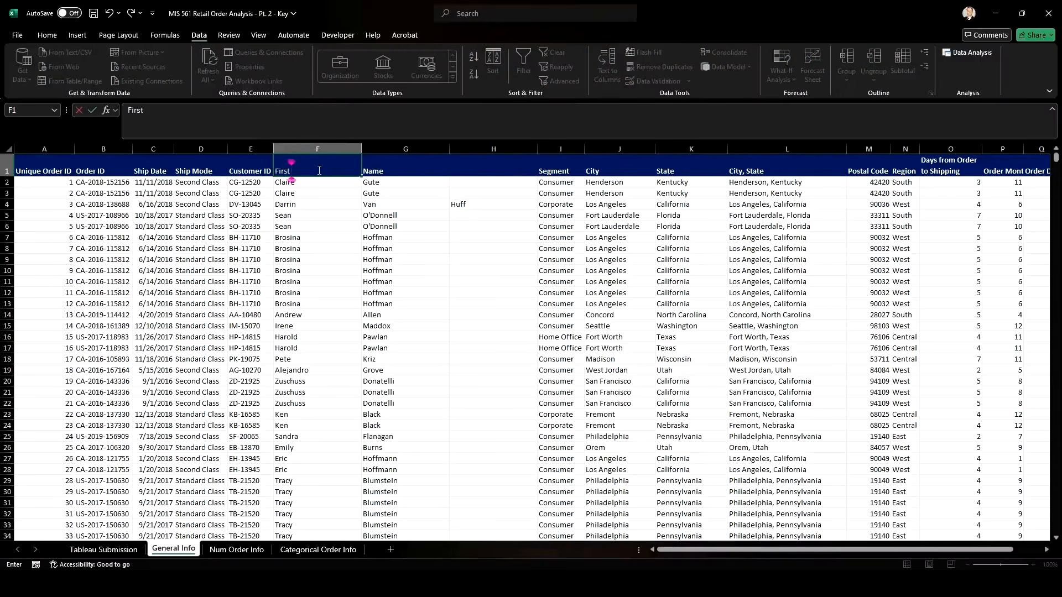
text( n)
key(BackSpace)
text(Name)
key(Tab)
key(Tab)
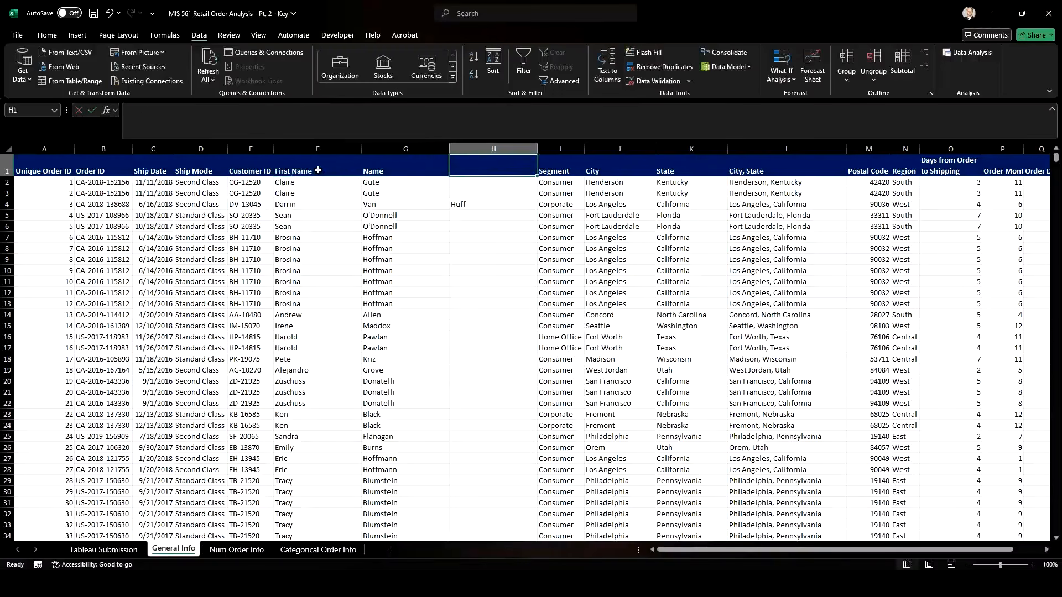
Insert a column directly after First Name and give it the header Last Name.
click(407, 149)
right_click(409, 150)
click(453, 258)
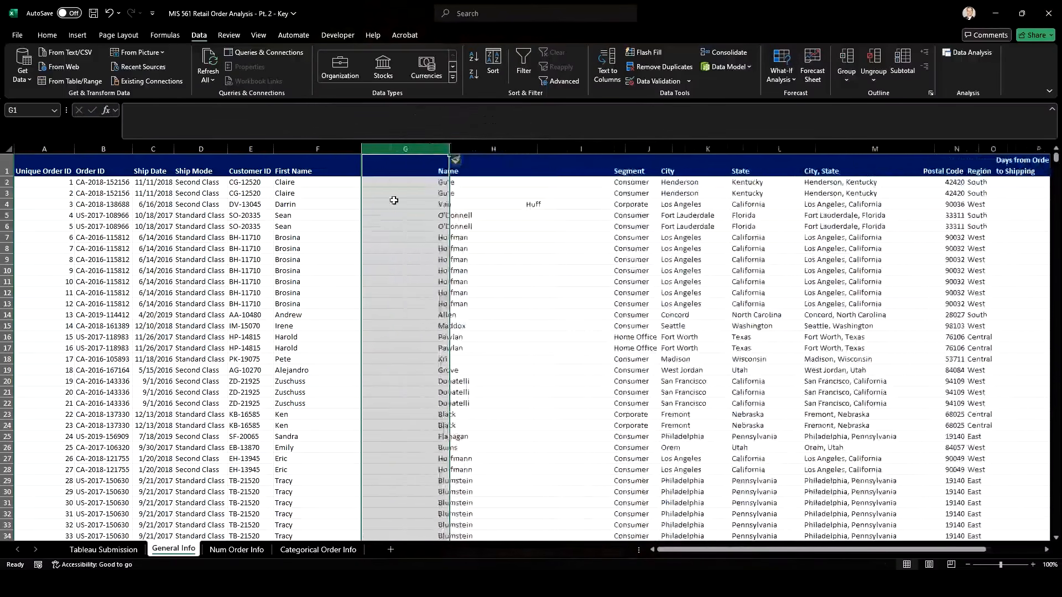
click(392, 169)
text(Last Name)
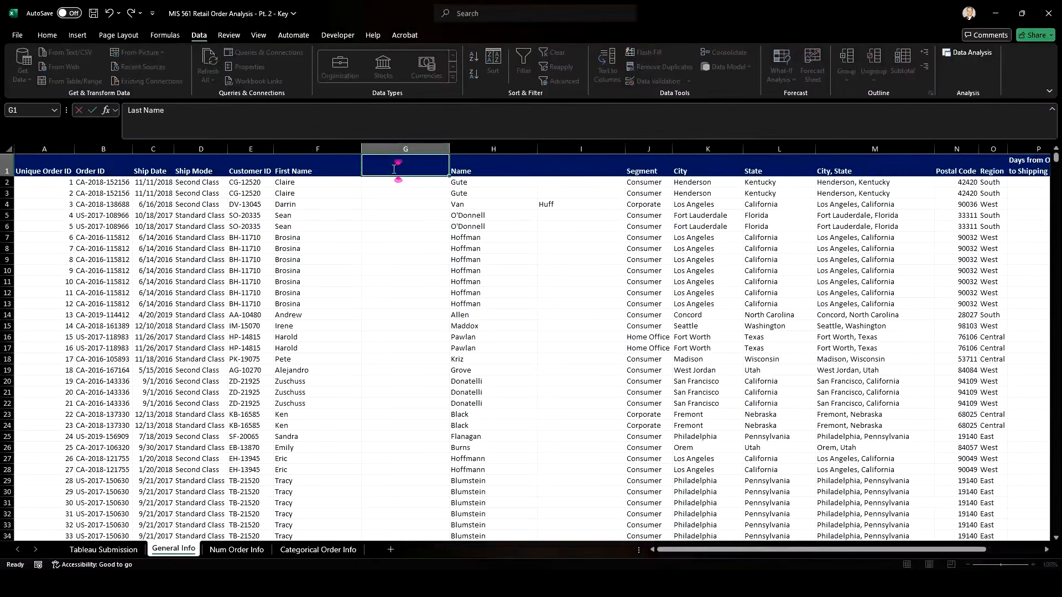
key(Return)
Enter the formula =CONCAT(H2," ",I2) in G2 to join the first row's last-name parts.
text(=con)
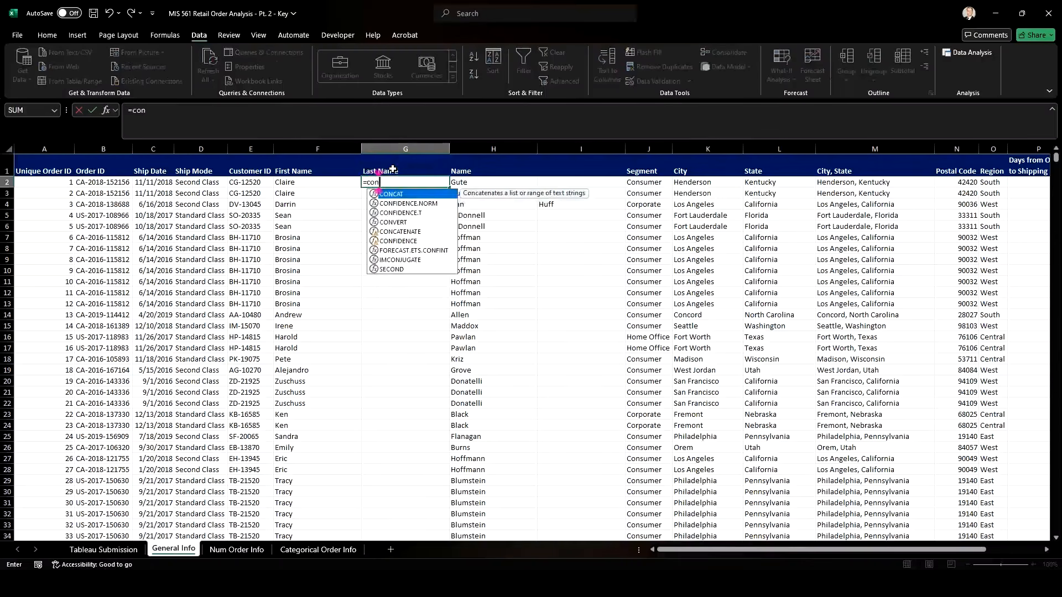
key(Tab)
click(461, 182)
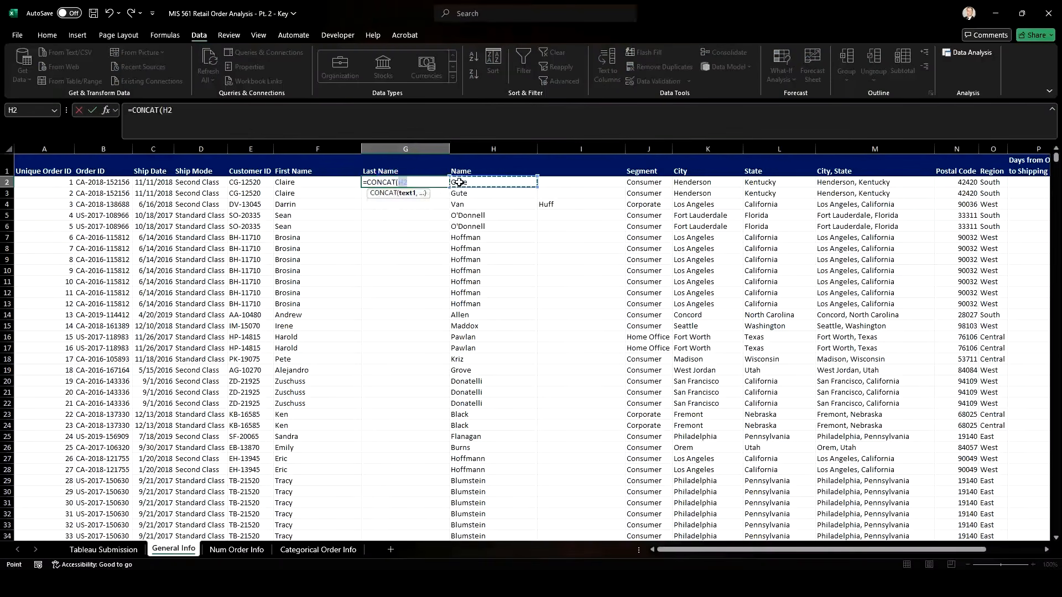
text(,)
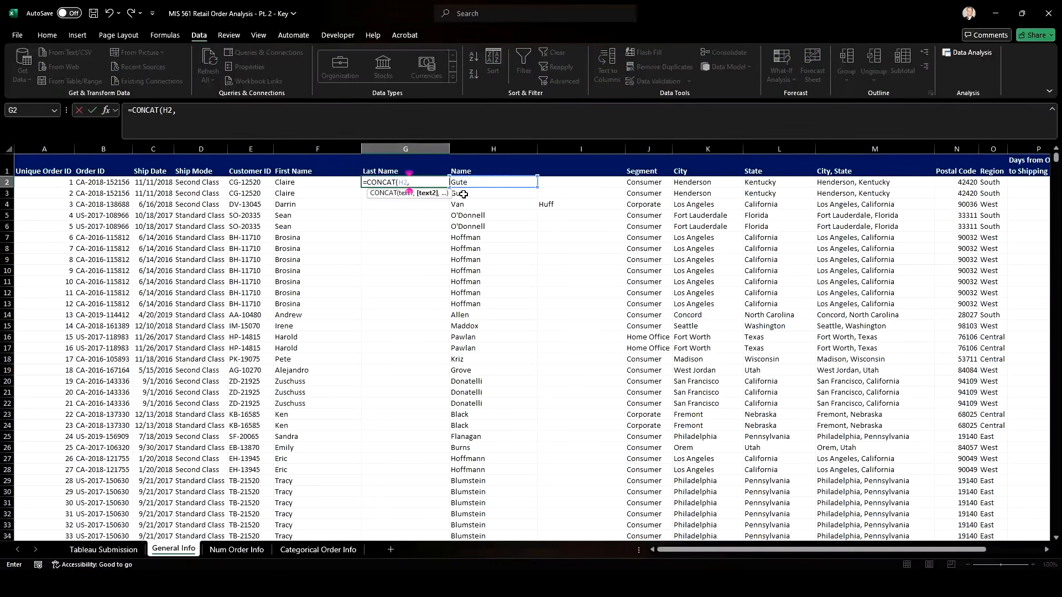
text(" ",)
click(588, 183)
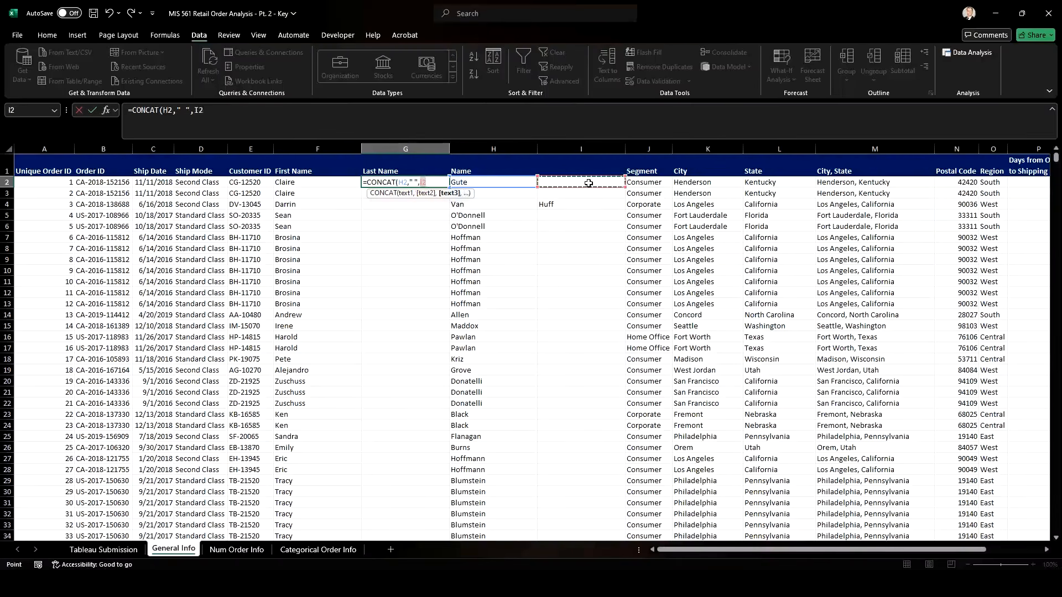
text())
key(Return)
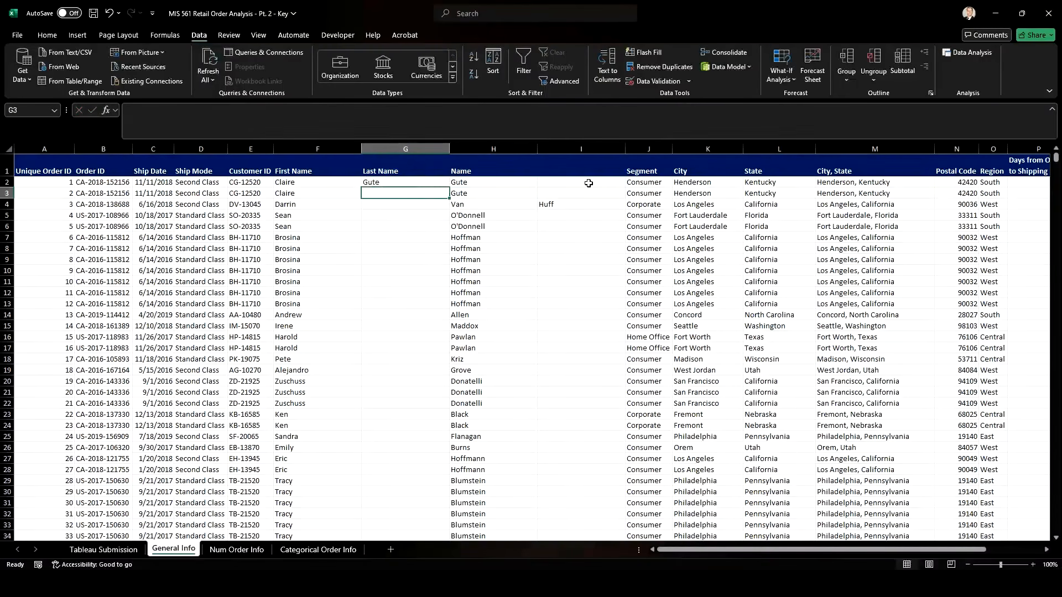
Fill the Last Name formula in G2 down the whole column to the end of the data.
click(387, 182)
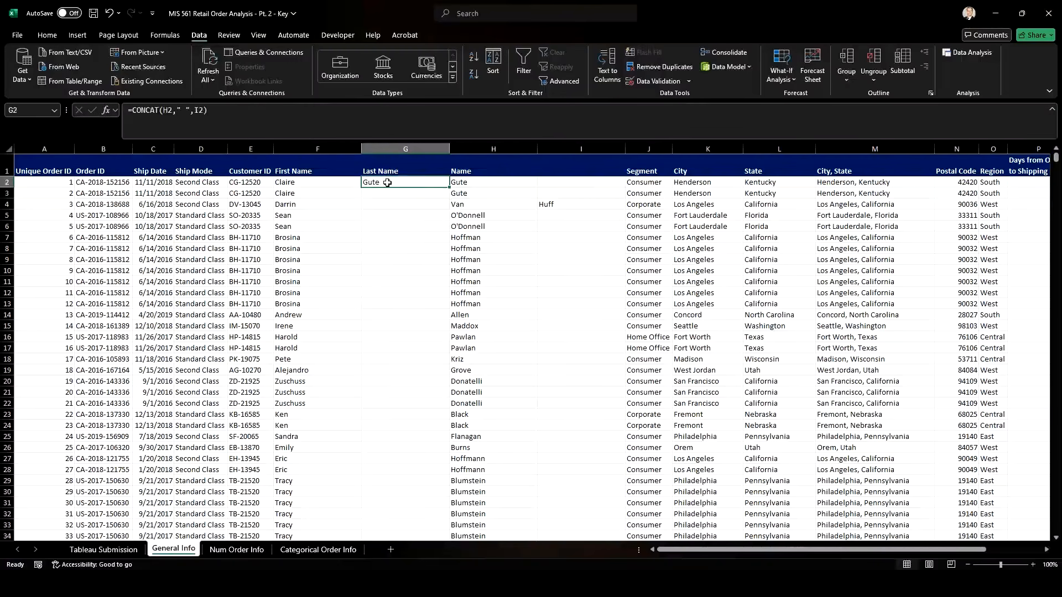
double_click(448, 190)
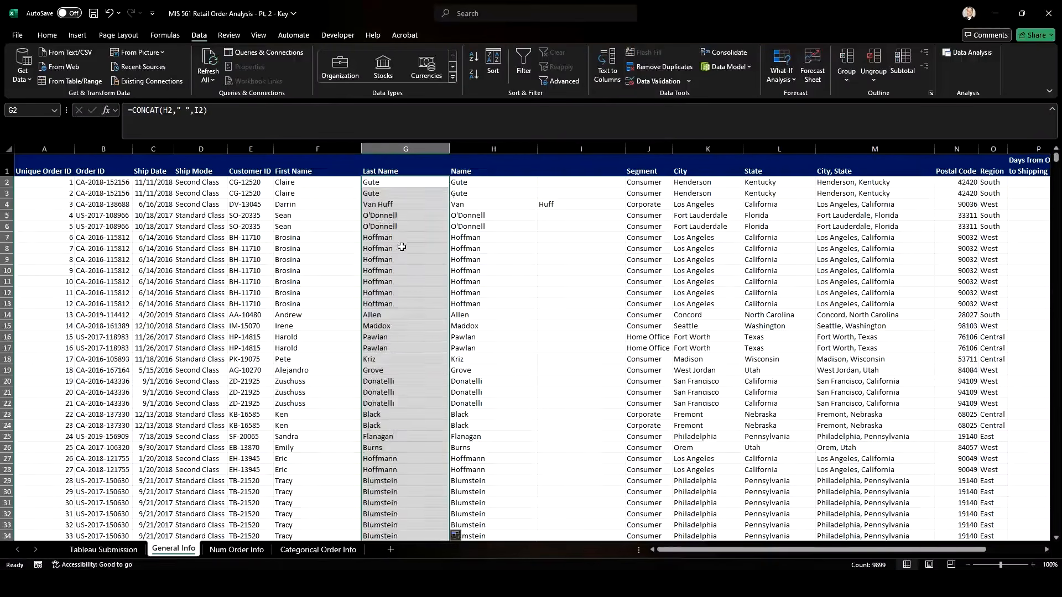
scroll(401, 249, down, 10)
scroll(402, 249, up, 10)
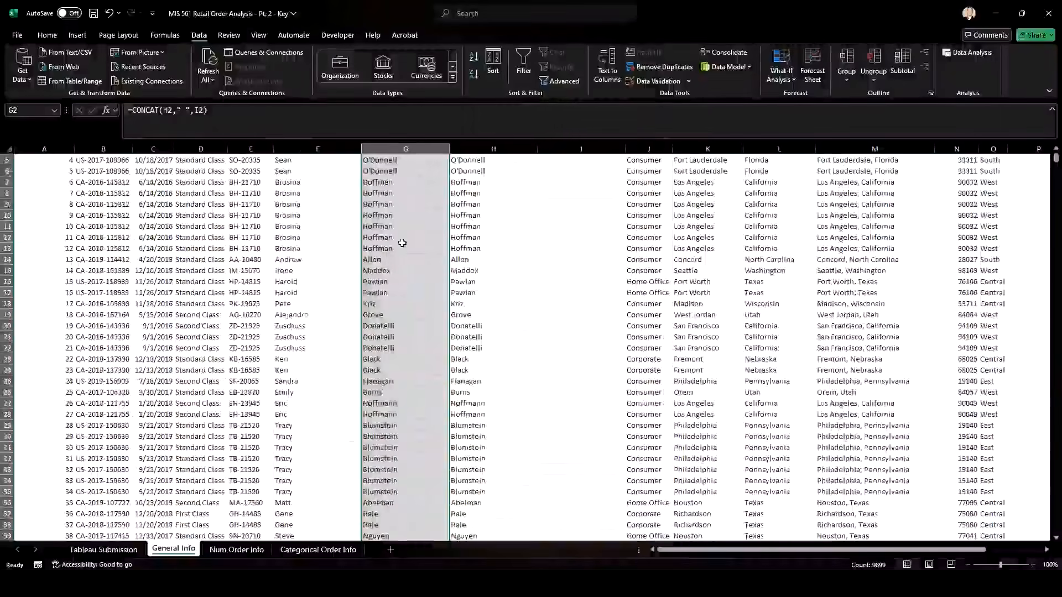
Copy the First Name and Last Name columns and paste them back in place as values to replace the formulas.
drag(318, 149, 398, 149)
key(ctrl+c)
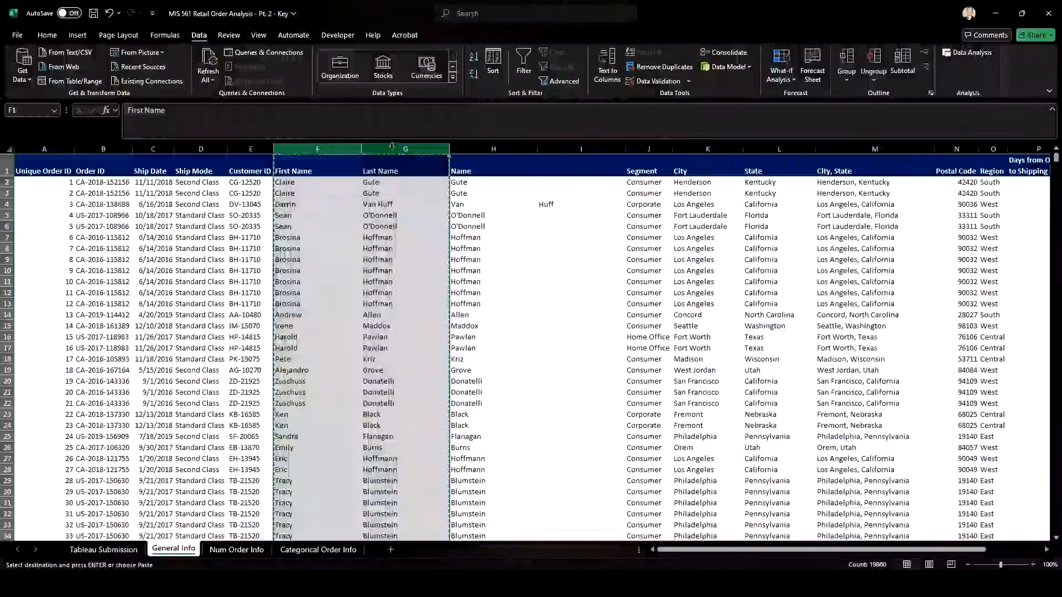
right_click(395, 150)
click(437, 223)
click(493, 215)
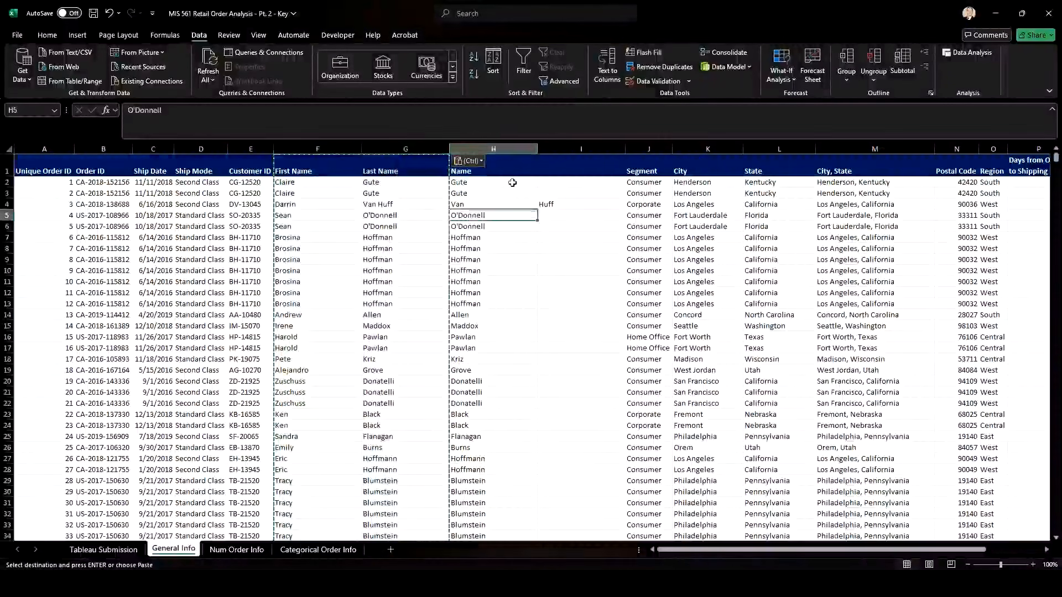
Delete the leftover name-part columns H and I between Last Name and Segment.
drag(503, 145, 581, 149)
right_click(581, 148)
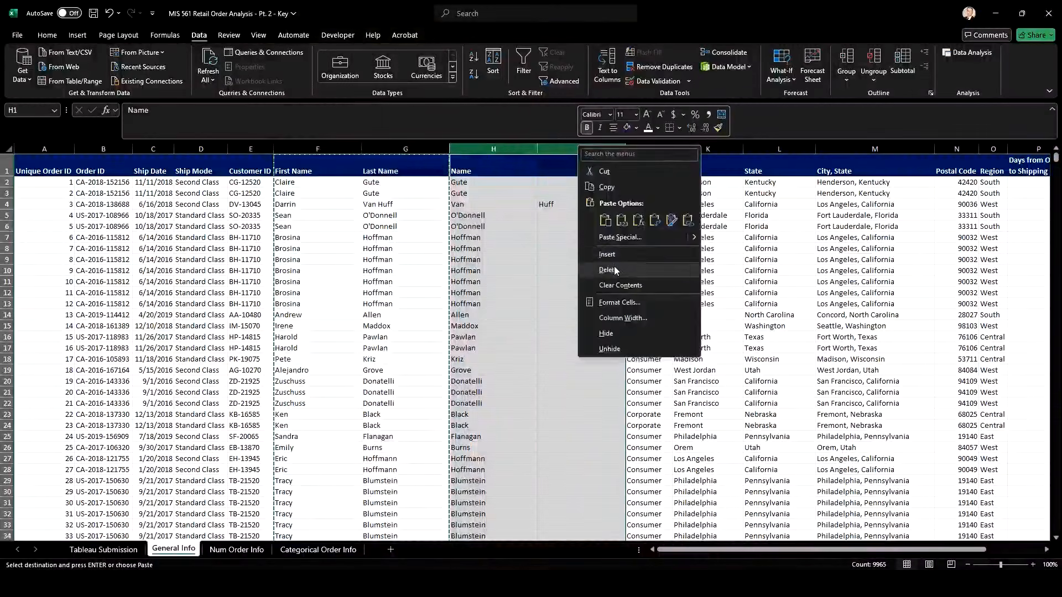
click(614, 266)
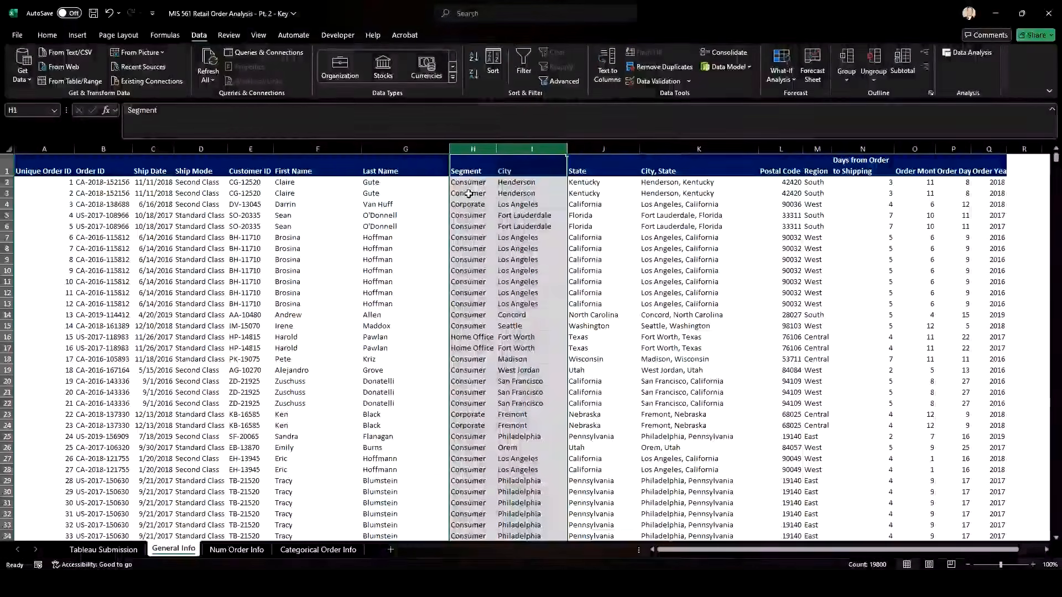
click(303, 215)
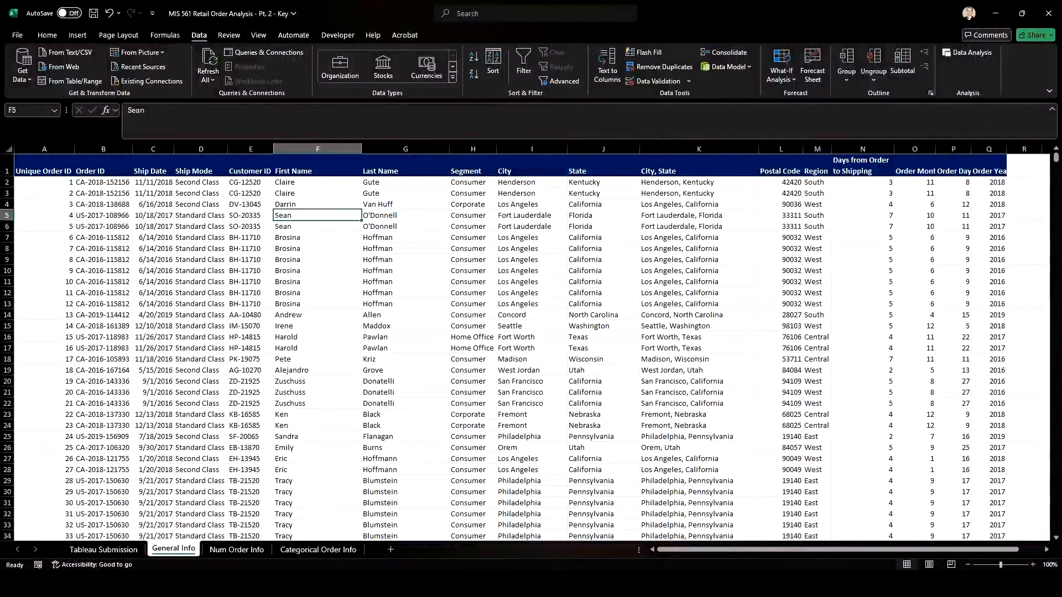
On the Categorical Order Info sheet, insert a blank column before Product Name.
click(315, 550)
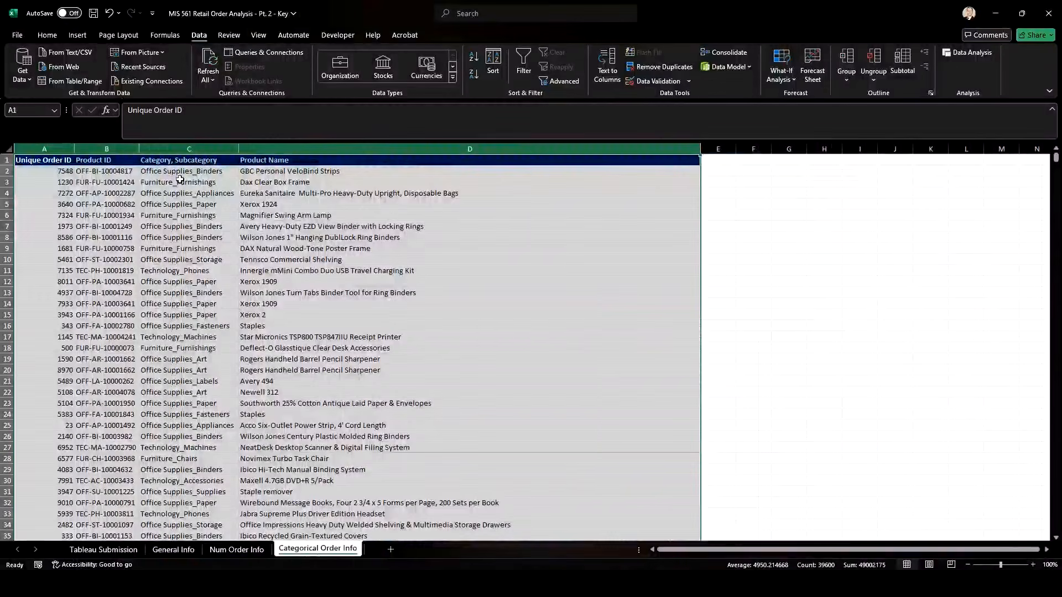
click(376, 468)
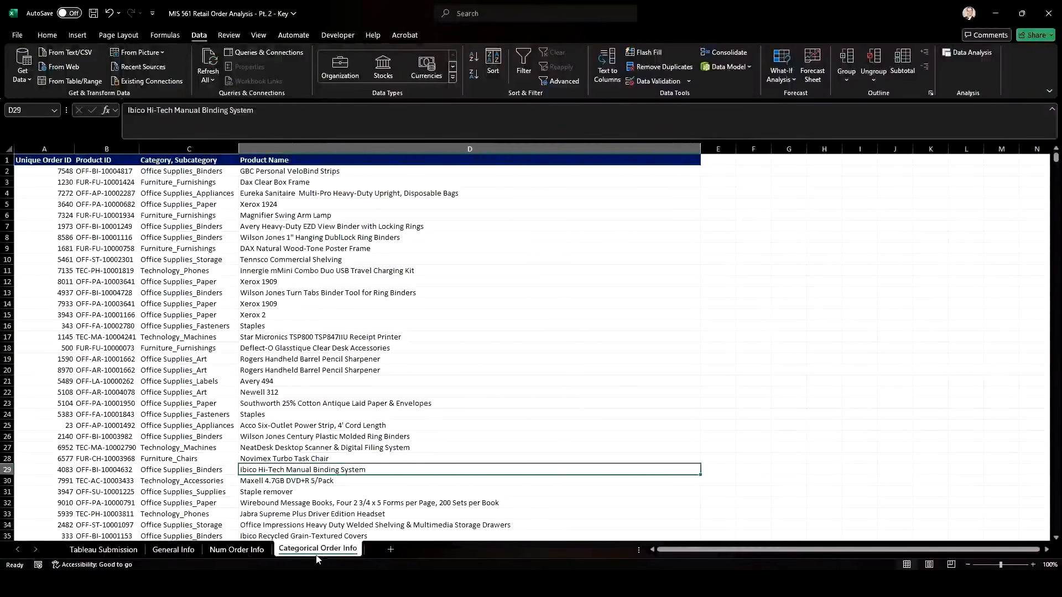
click(233, 552)
click(185, 553)
click(310, 550)
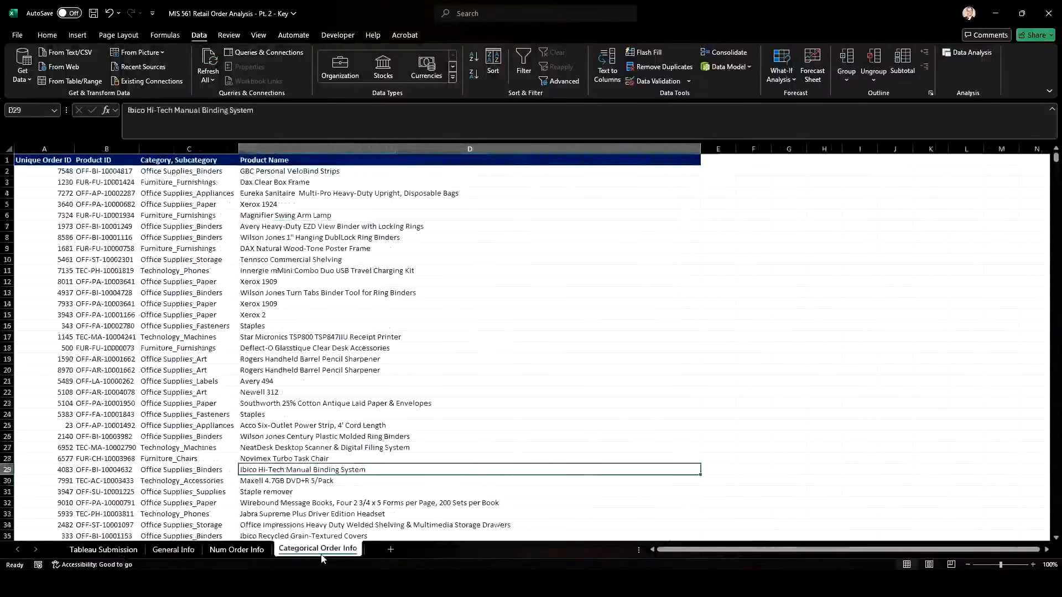
click(200, 166)
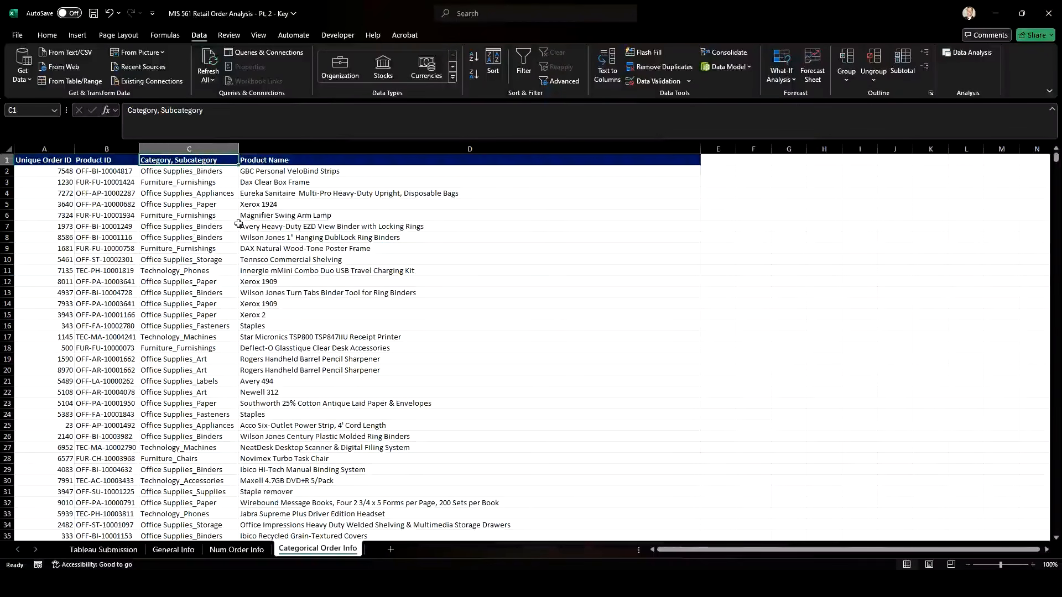
click(305, 149)
right_click(306, 150)
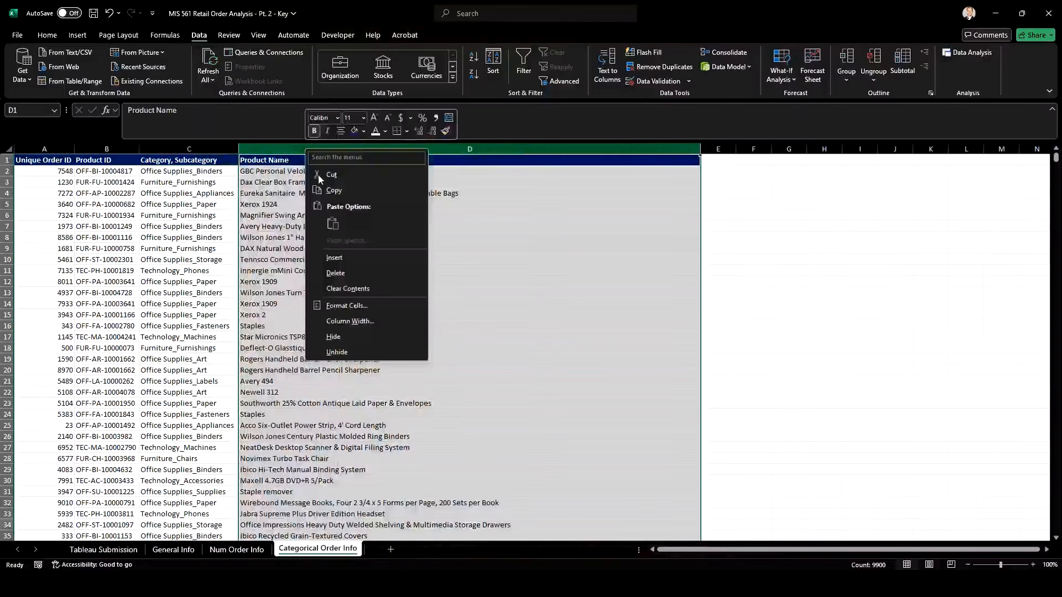
click(347, 258)
Split the Category, Subcategory column with Text to Columns, using an underscore as the custom delimiter.
click(202, 149)
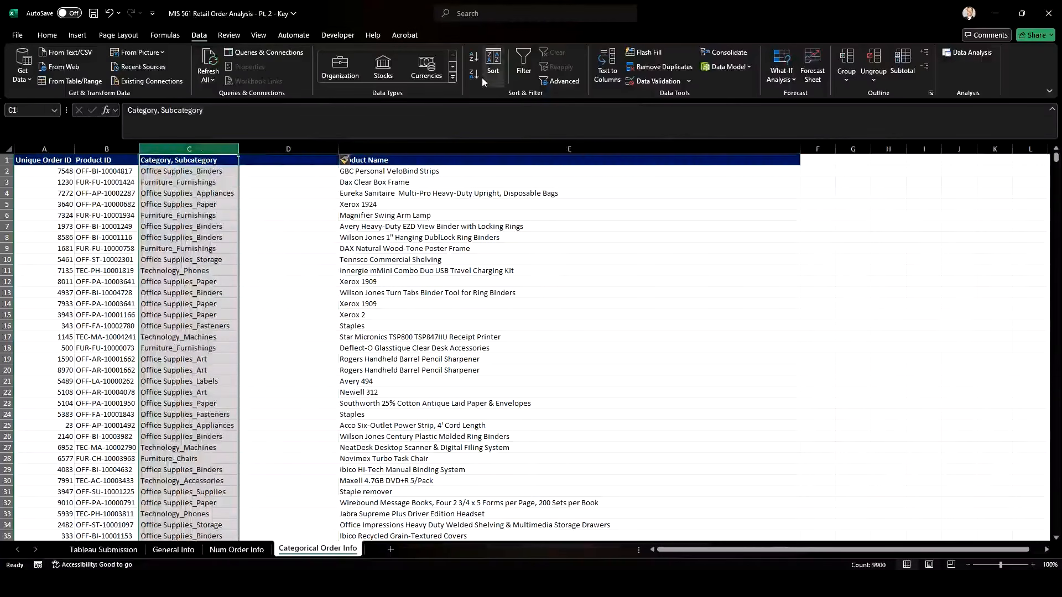
click(608, 66)
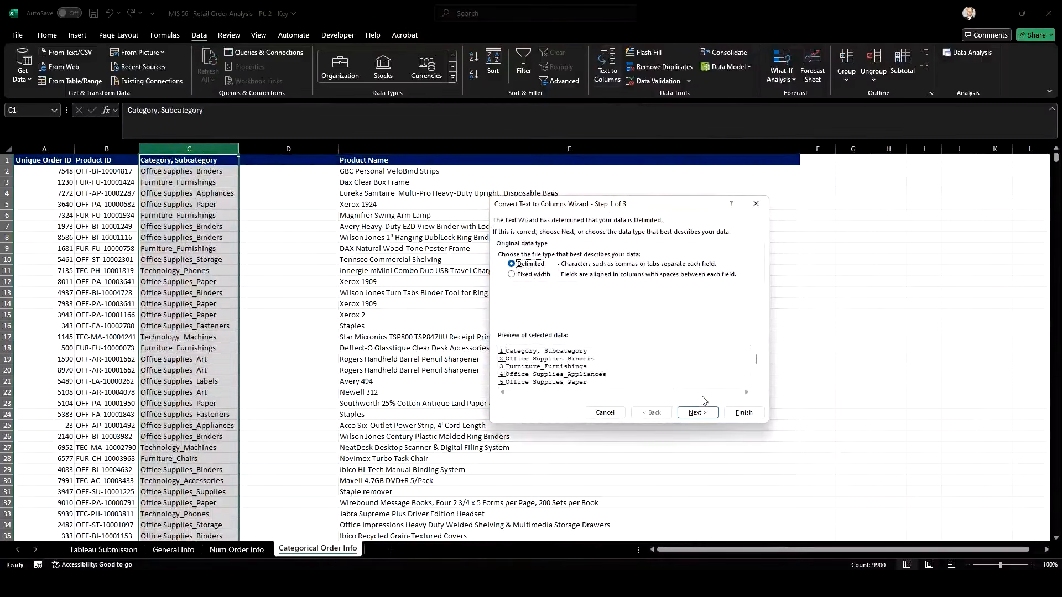
click(697, 413)
click(509, 284)
click(514, 296)
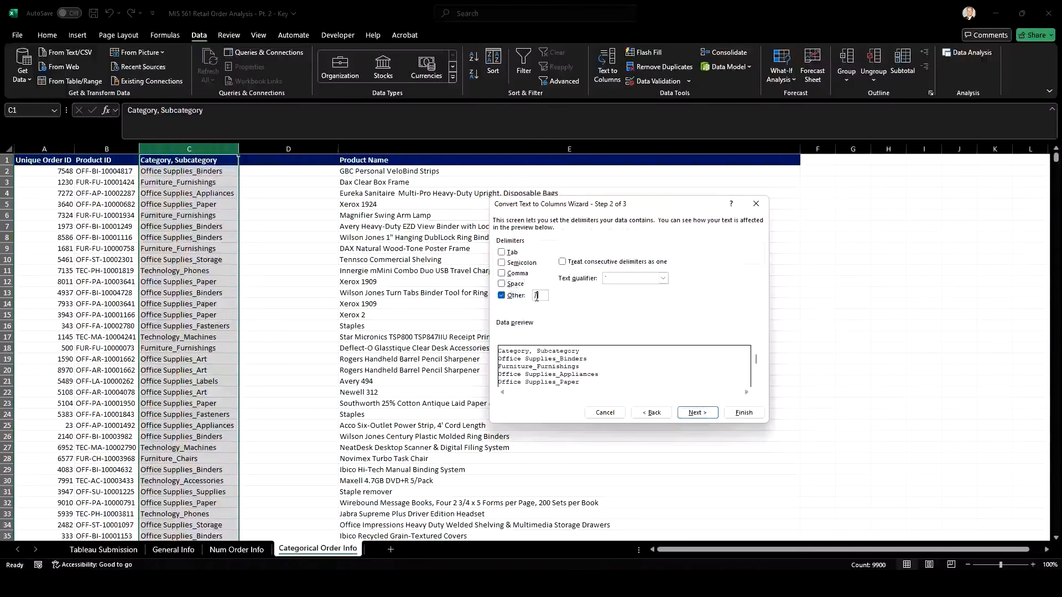
double_click(533, 297)
text(_)
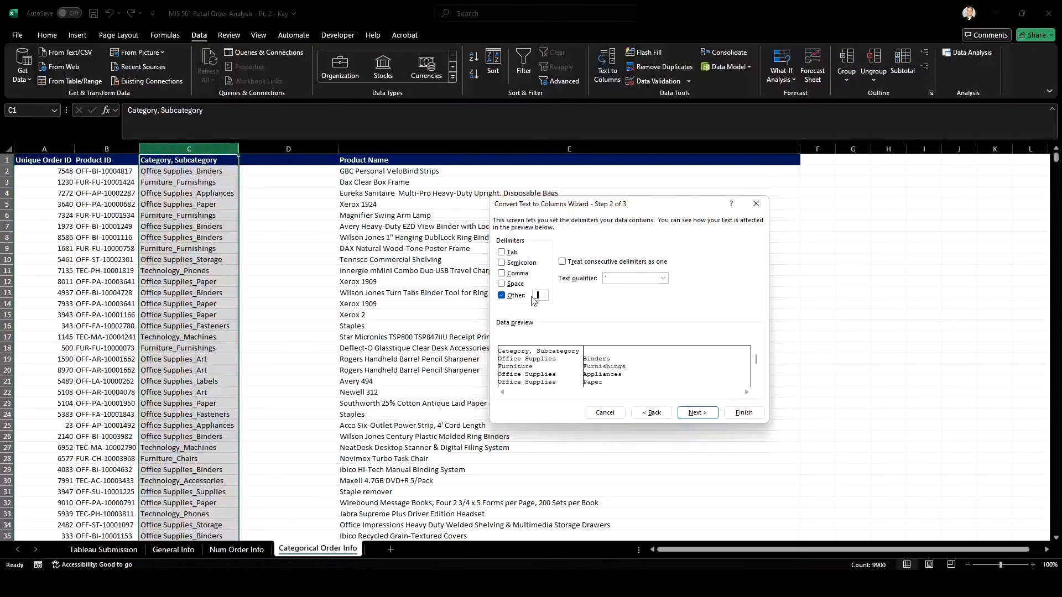
click(744, 413)
click(513, 322)
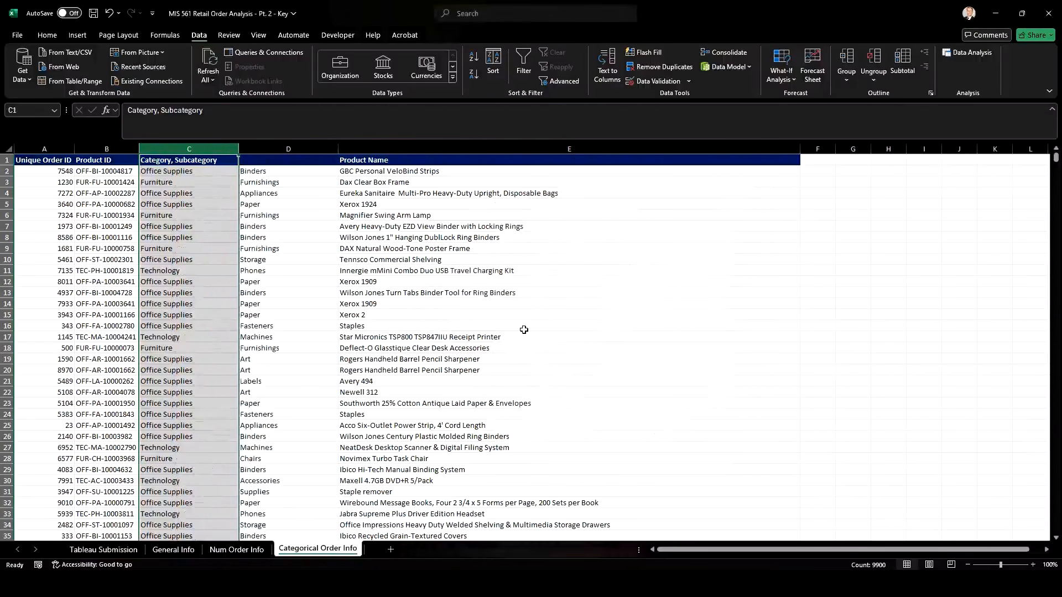
Shorten the header in C1 to Category and enter Subcategory as the header in D1.
click(214, 115)
drag(214, 114, 157, 117)
key(ctrl+c)
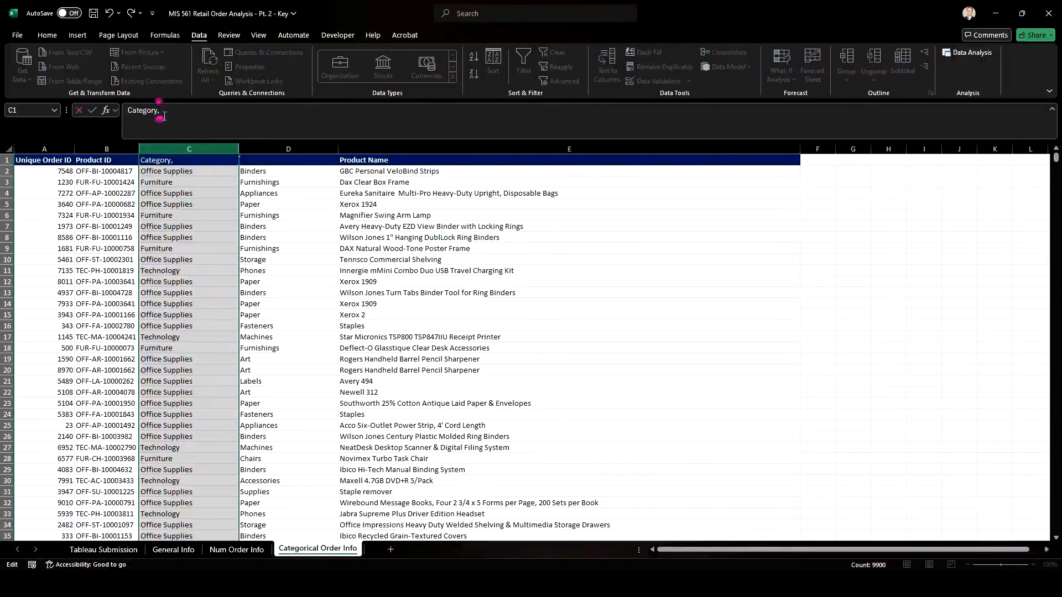
key(BackSpace)
key(Return)
click(268, 163)
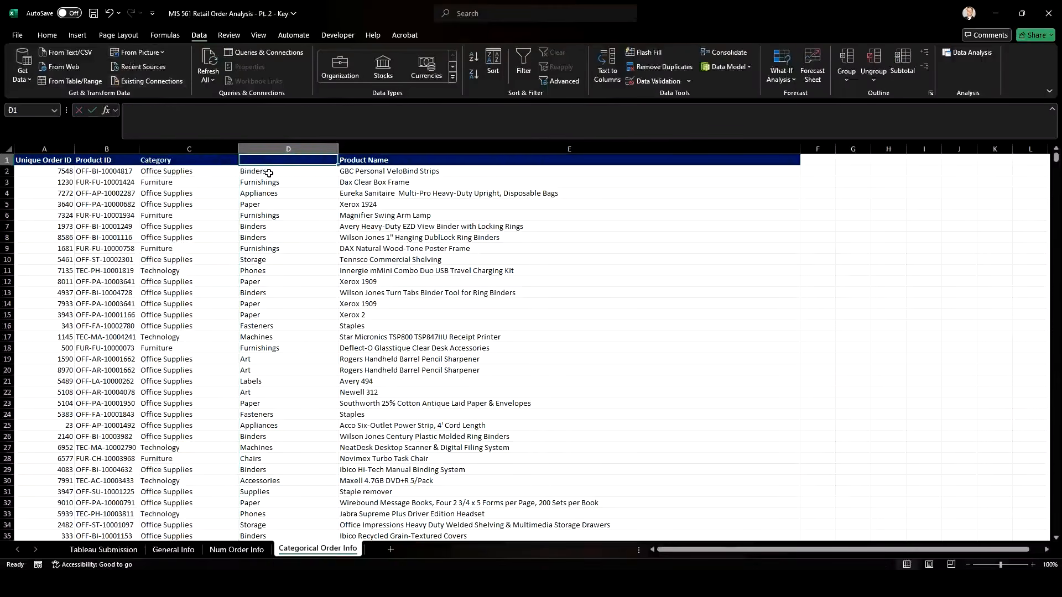
key(ctrl+v)
click(276, 216)
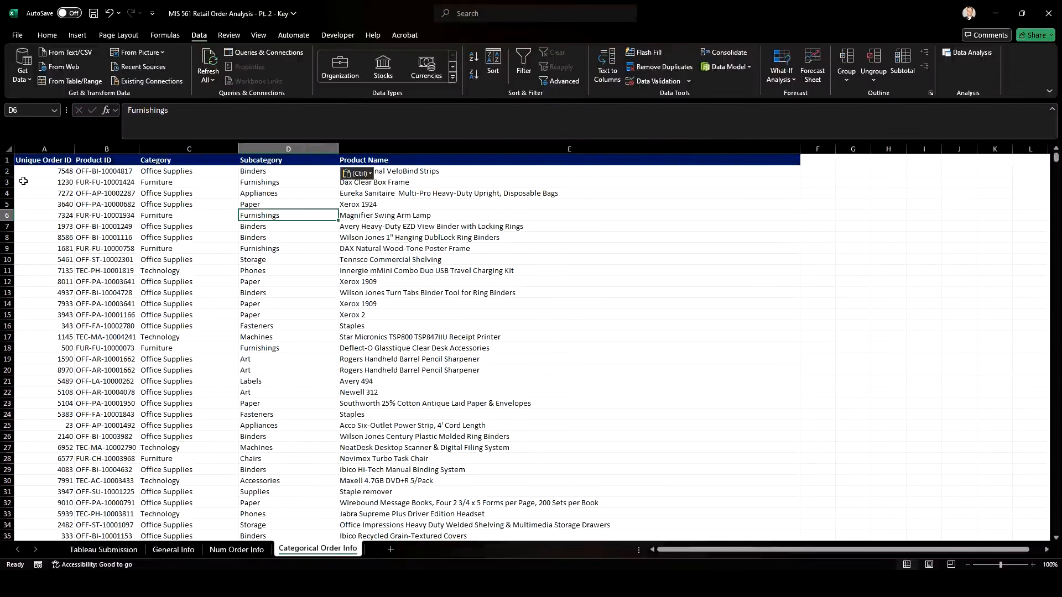
Show the Num Order Info sheet and save the workbook.
click(244, 551)
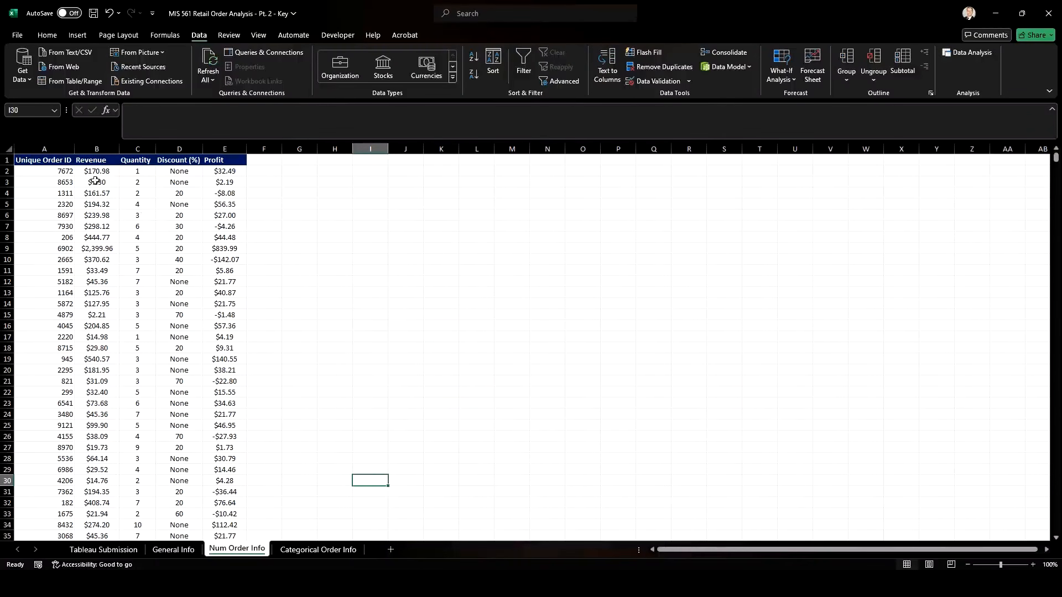
click(92, 15)
Review the Tableau Submission, General Info, Num Order Info and Categorical Order Info sheets, ending on General Info.
click(123, 550)
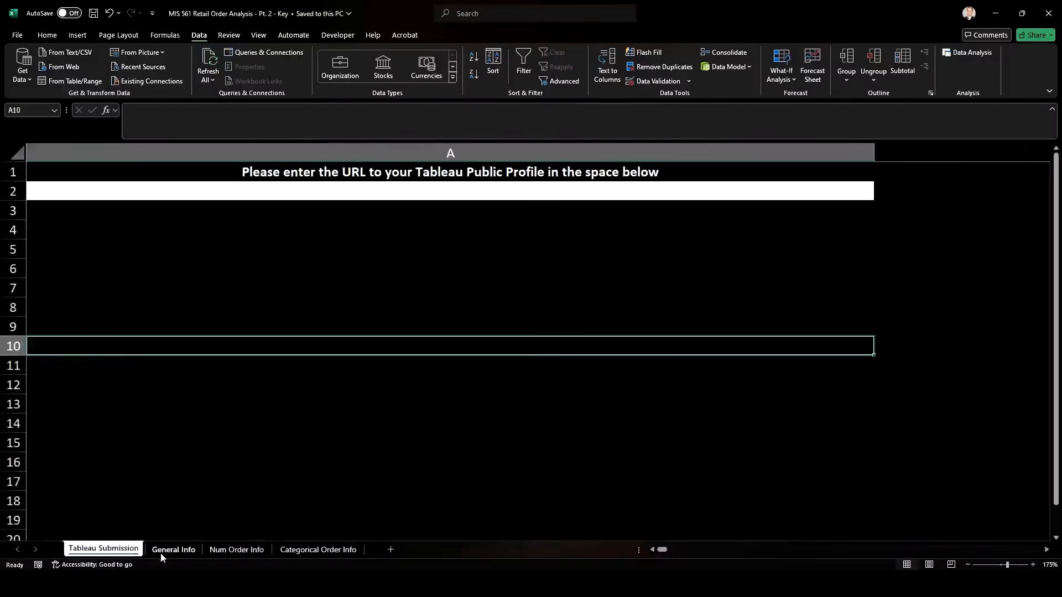
click(161, 552)
click(222, 551)
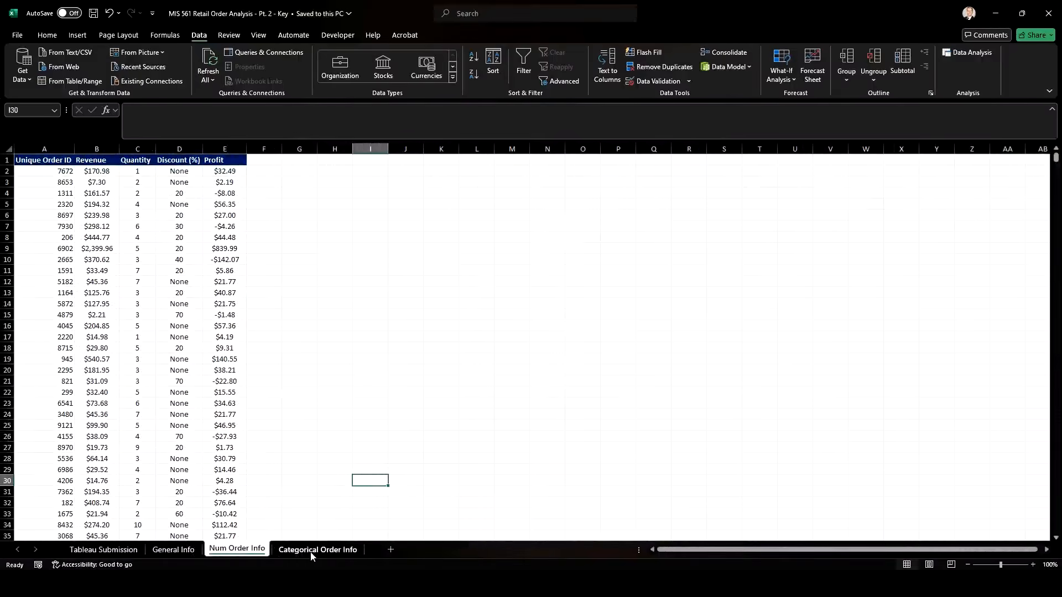
click(312, 551)
click(260, 551)
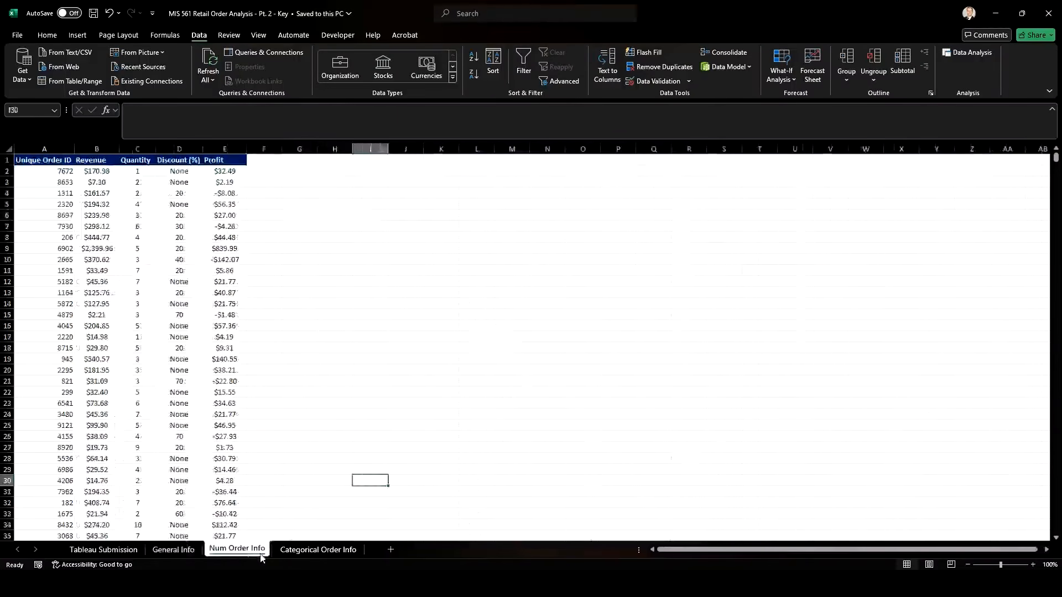
click(319, 552)
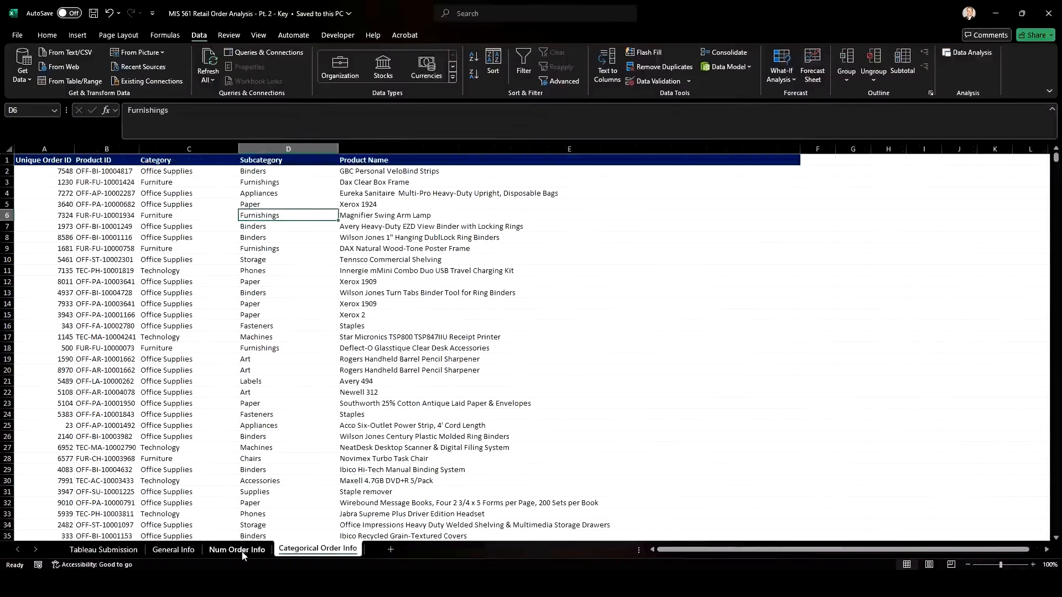
click(241, 552)
click(302, 550)
click(237, 551)
click(168, 551)
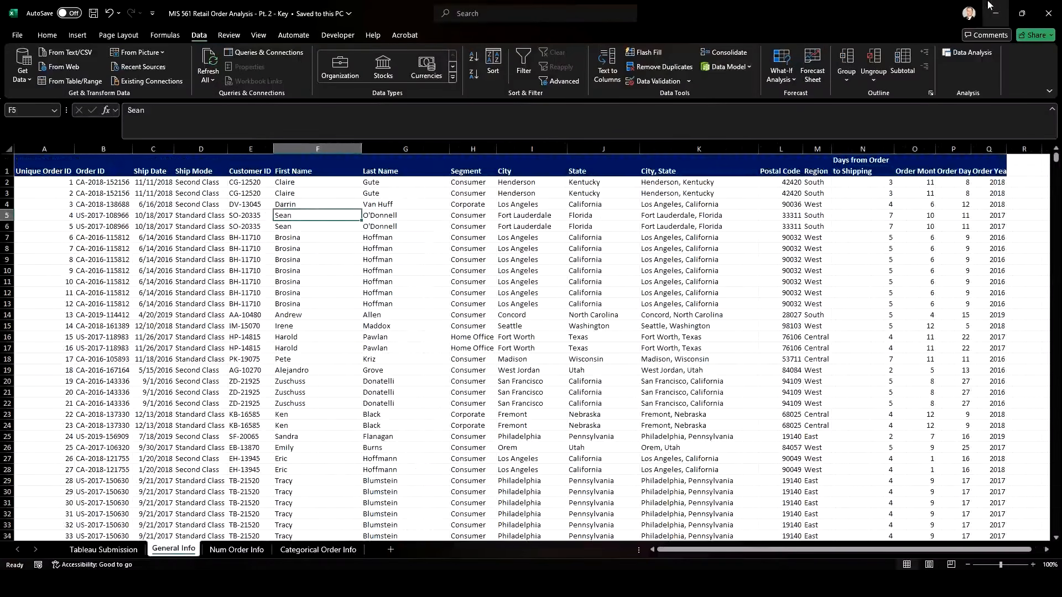
Save the workbook again, and in Tableau connect to the Excel file MIS 561 Retail Order Analysis - Pt. 2 - Key.
click(95, 15)
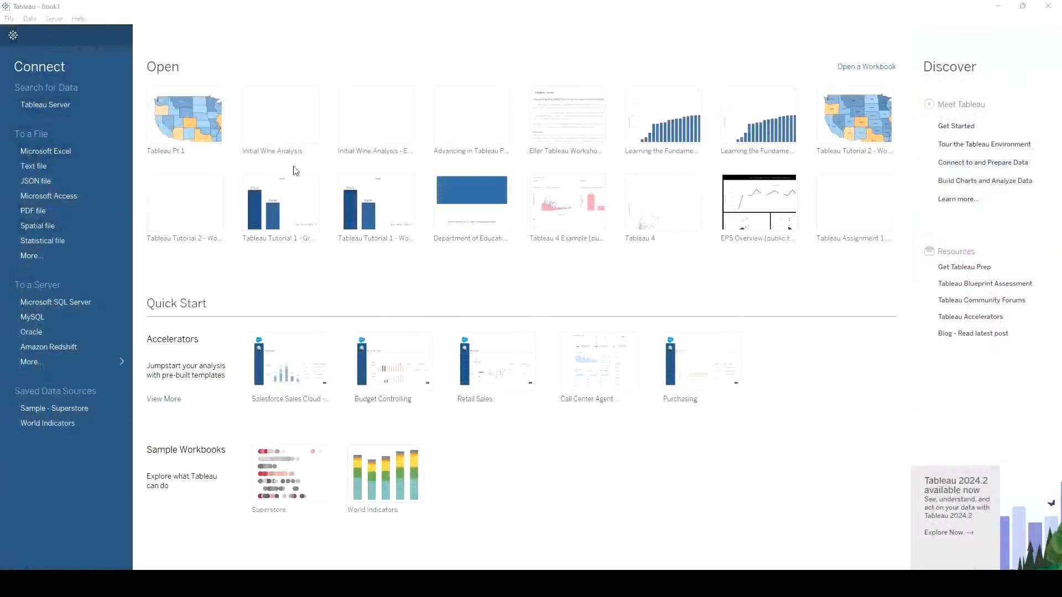
click(68, 152)
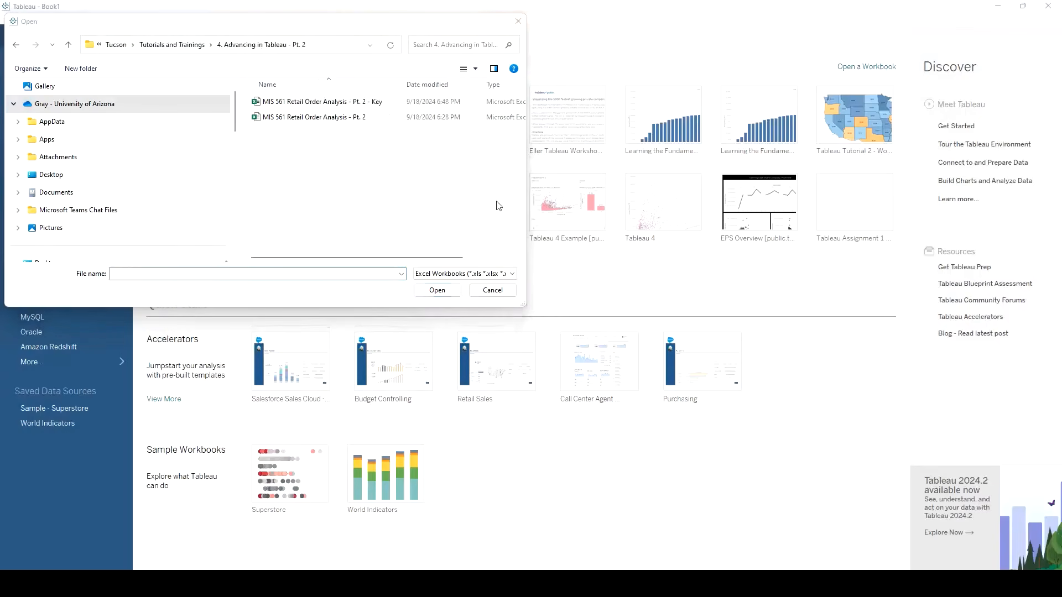
click(387, 103)
click(437, 290)
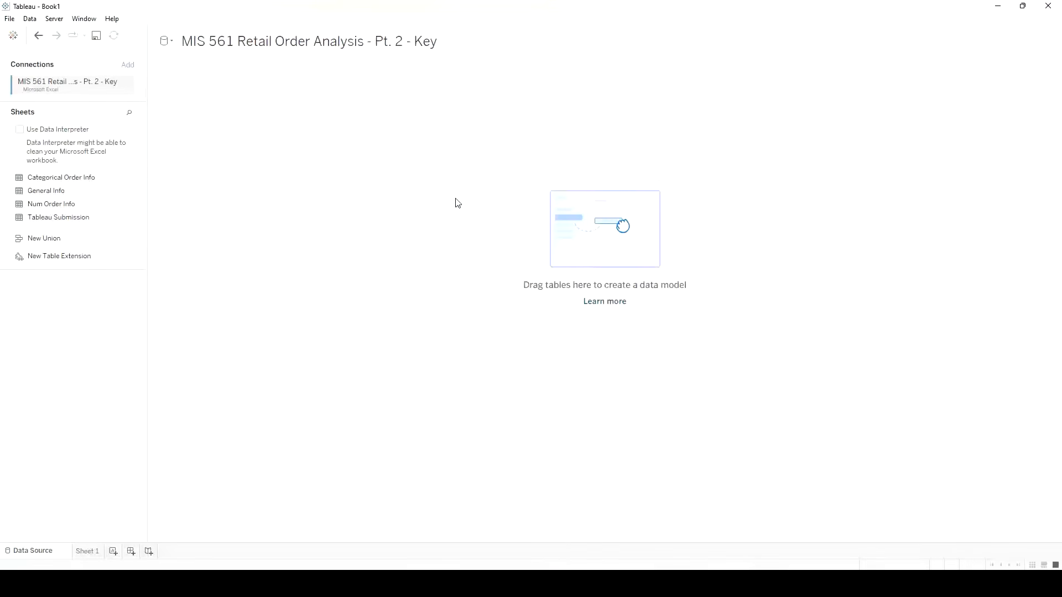
Enable Data Interpreter for the workbook and add Categorical Order Info to the data model as the first table.
click(20, 130)
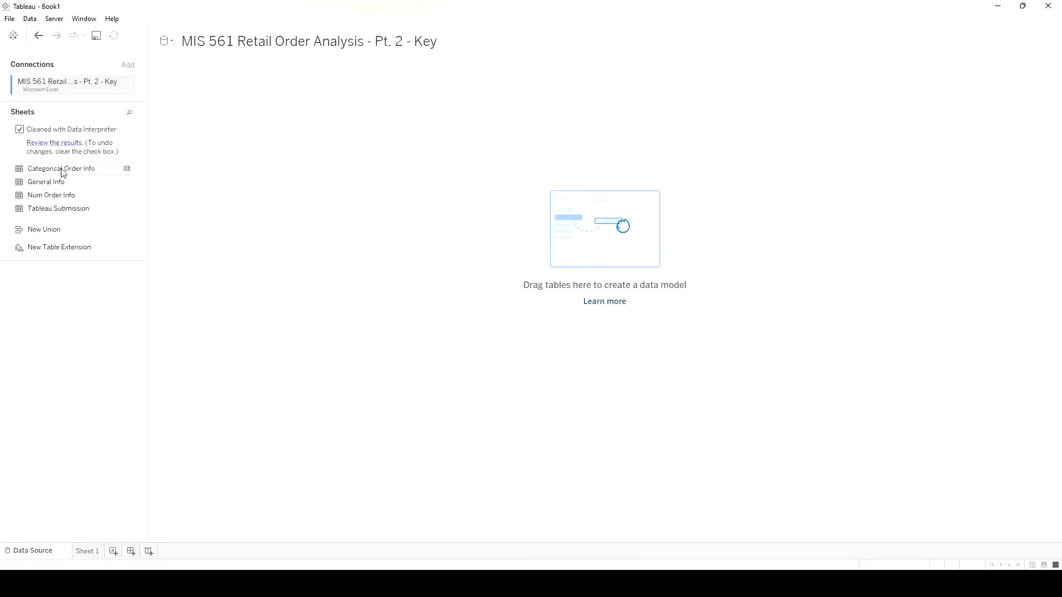
drag(64, 170, 334, 182)
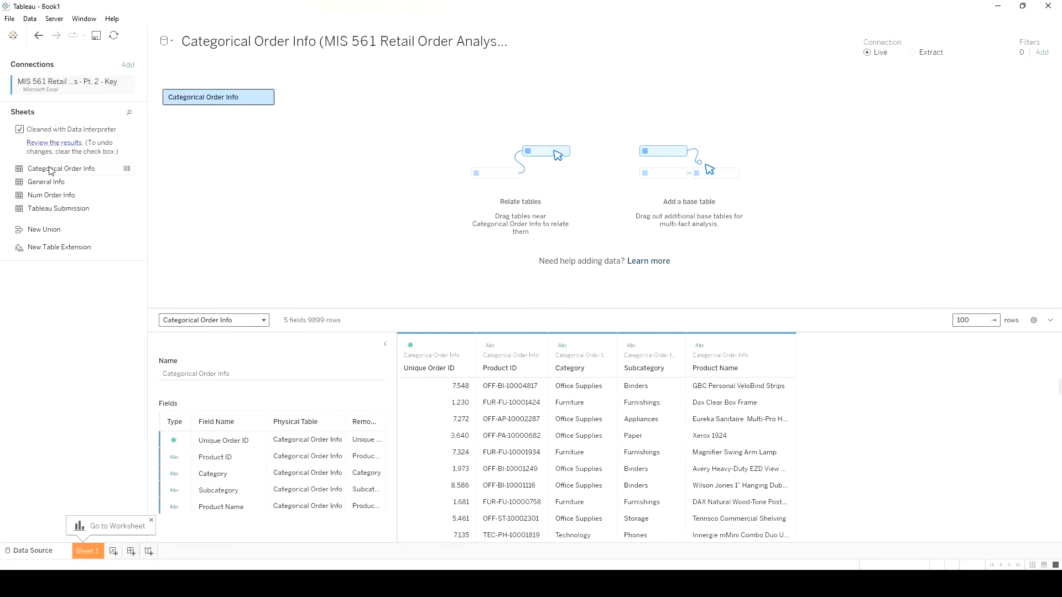
Relate General Info to Categorical Order Info, and attach Num Order Info to General Info in the data model.
drag(47, 183, 380, 105)
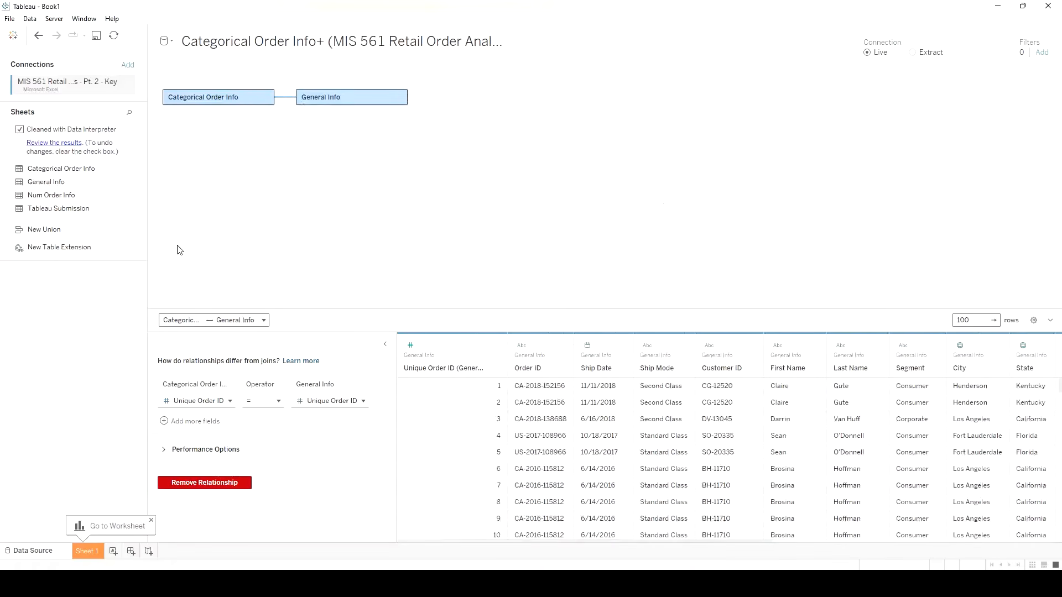
drag(55, 195, 317, 168)
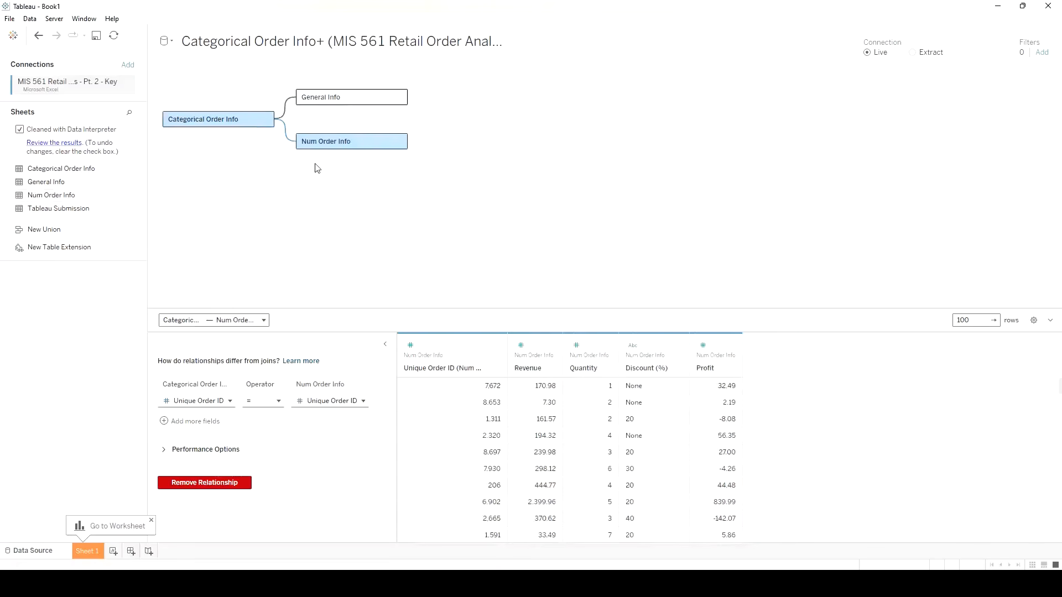
drag(343, 142, 525, 114)
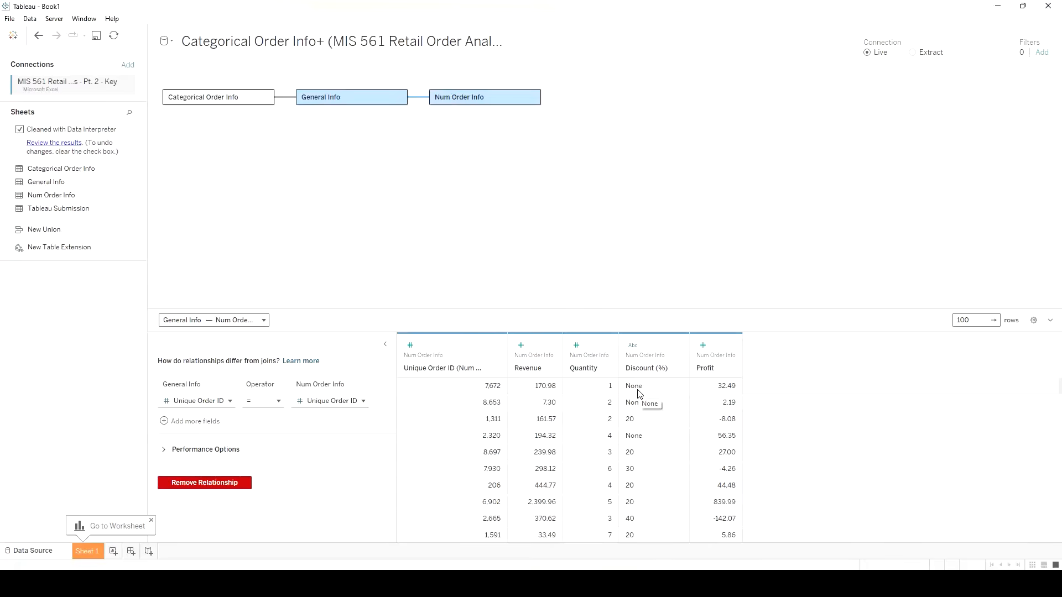
Open the Sheet 1 worksheet and look through the fields of the three related tables.
click(95, 552)
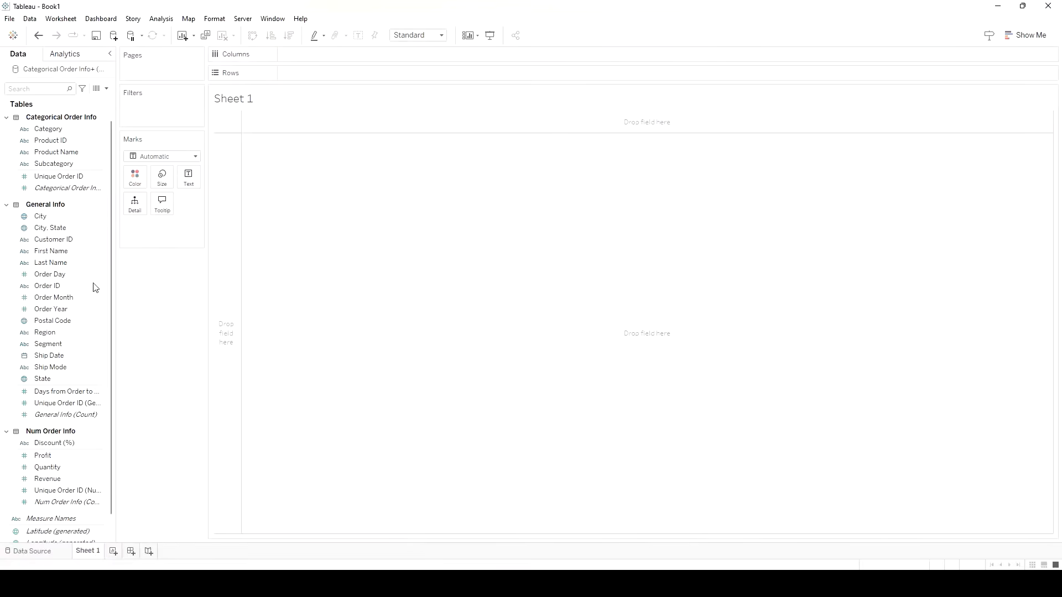
scroll(102, 293, down, 2)
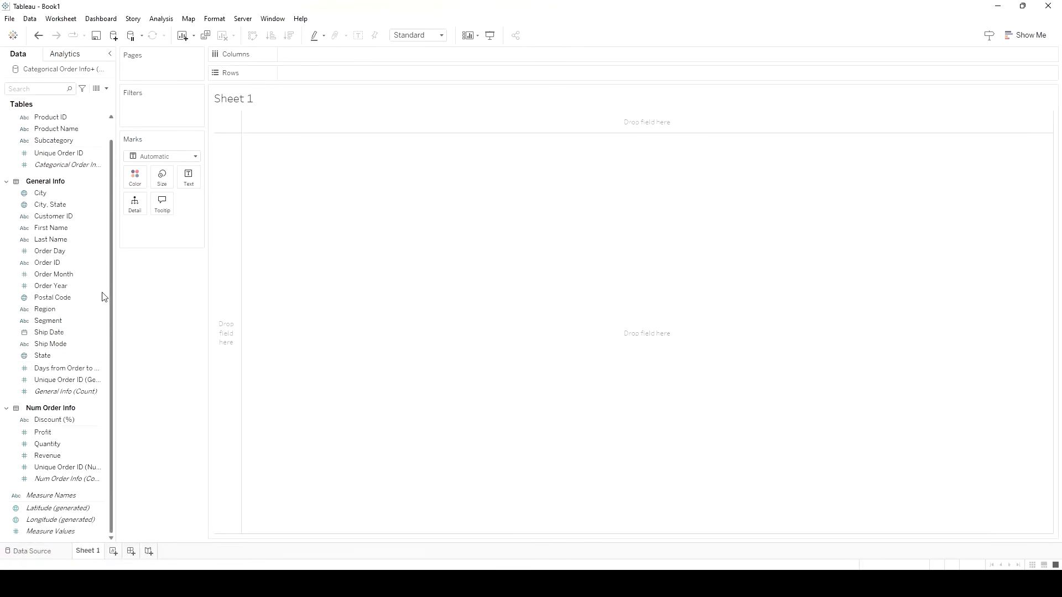
scroll(102, 297, up, 2)
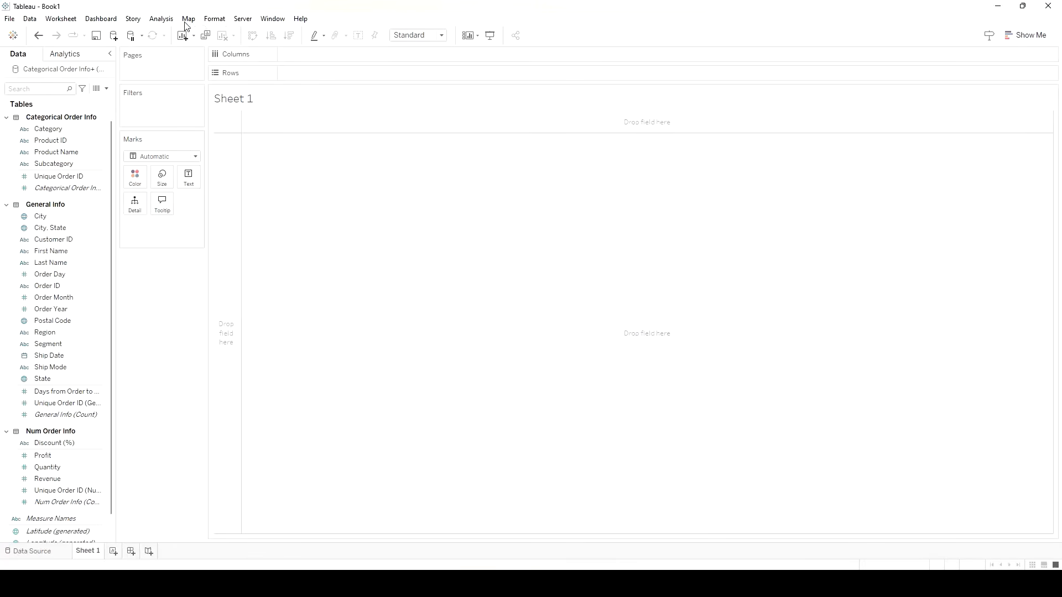
Start a new calculated field and name it Discount %.
click(156, 22)
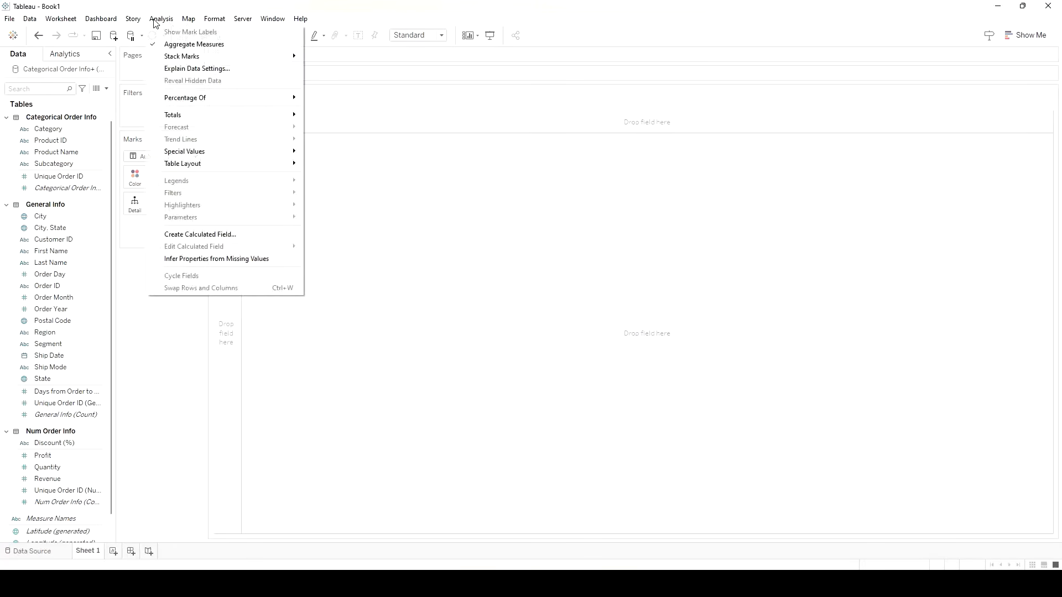
click(227, 235)
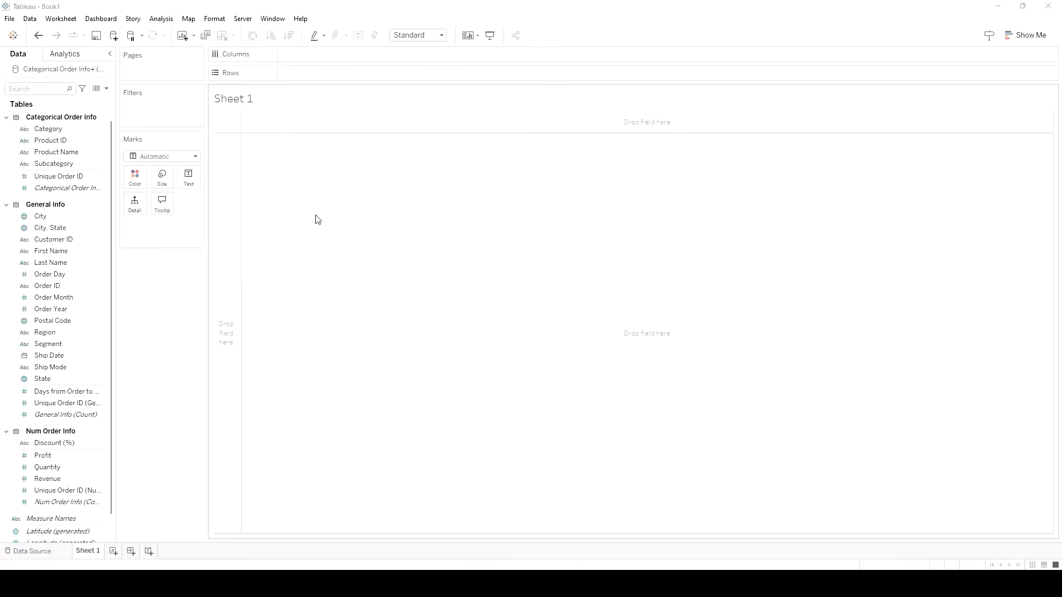
key(ctrl+a)
text(D)
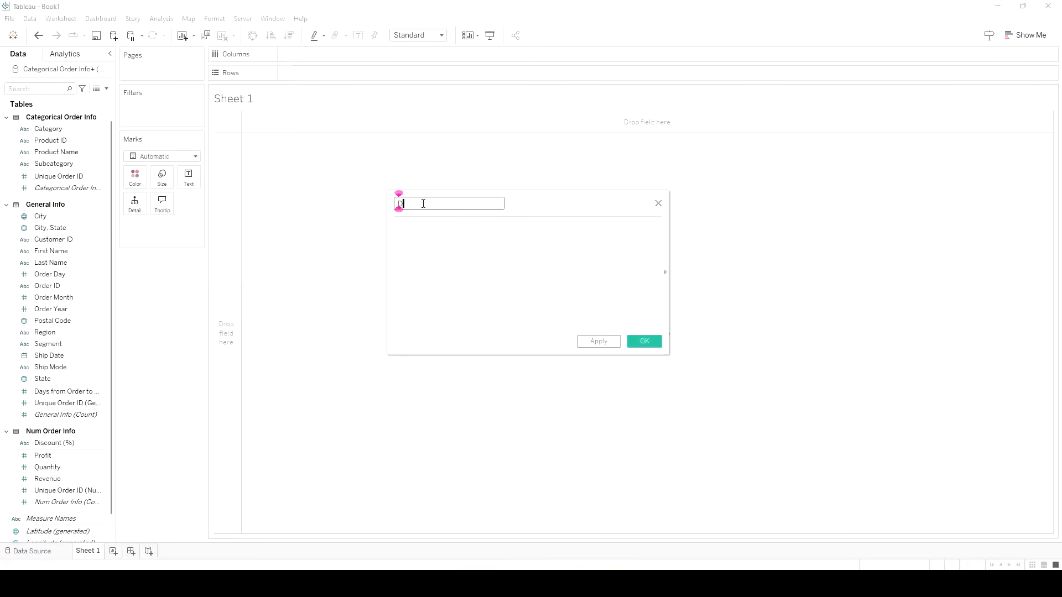
text(s)
key(BackSpace)
key(BackSpace)
text(Discount)
text( ()
text(%)
text( ()
key(BackSpace)
Begin the Discount % formula with the condition IF [Discount (%)]>=0 THEN.
click(430, 249)
text(if)
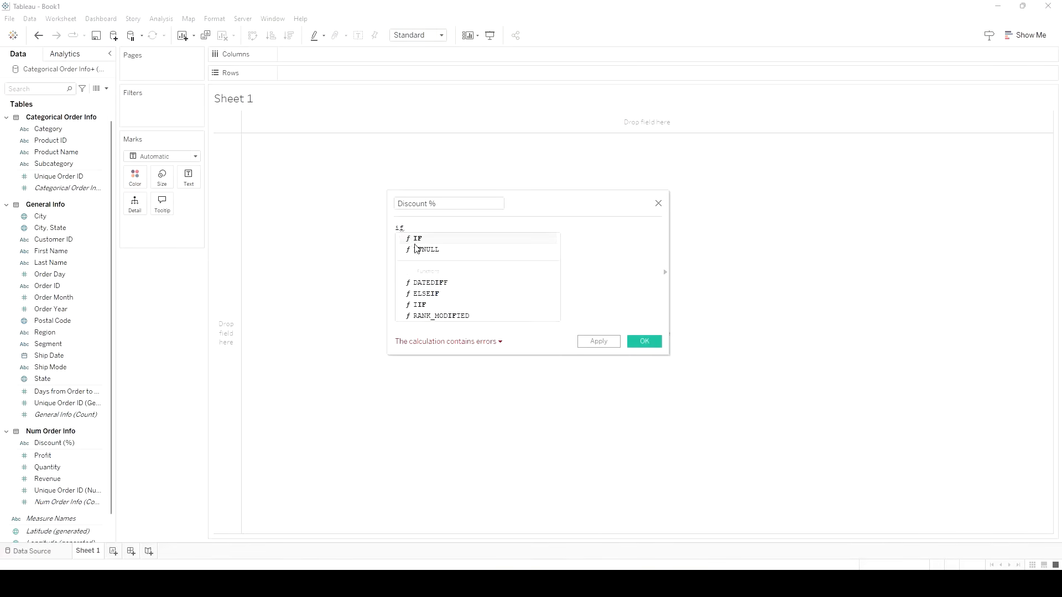
click(426, 238)
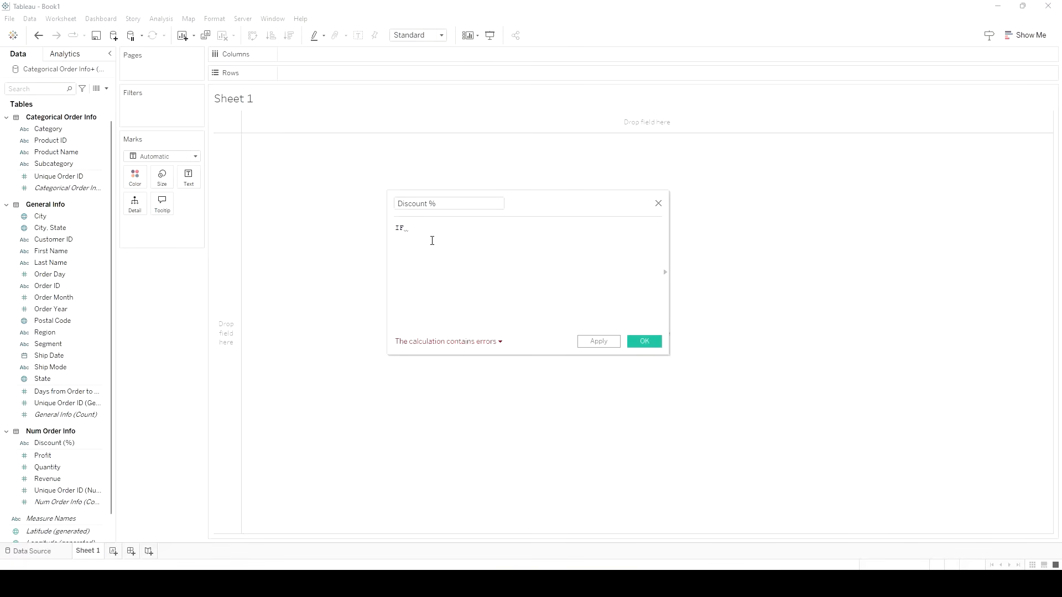
text(disc)
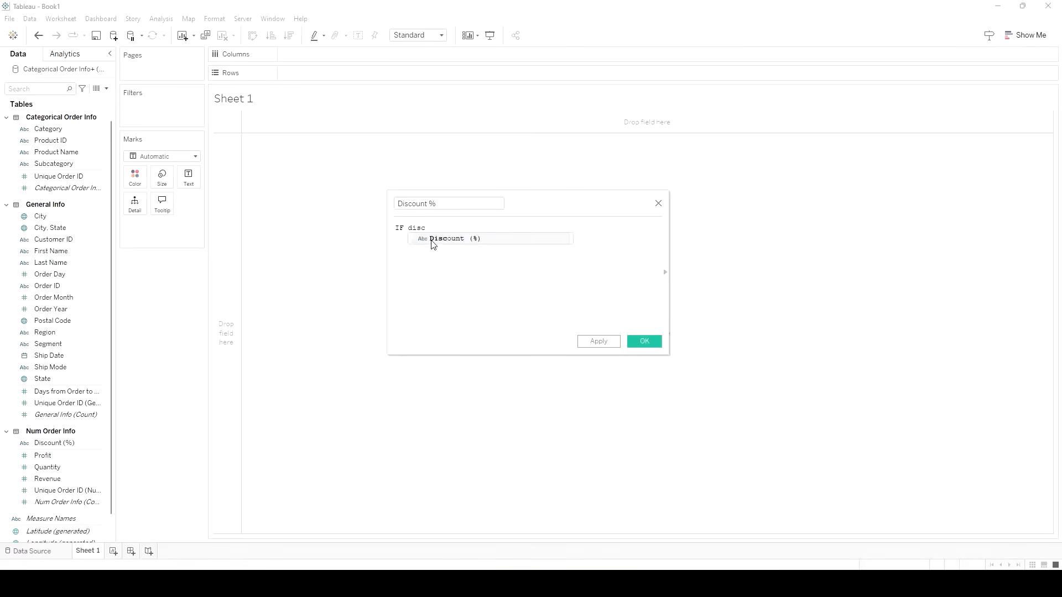
click(432, 240)
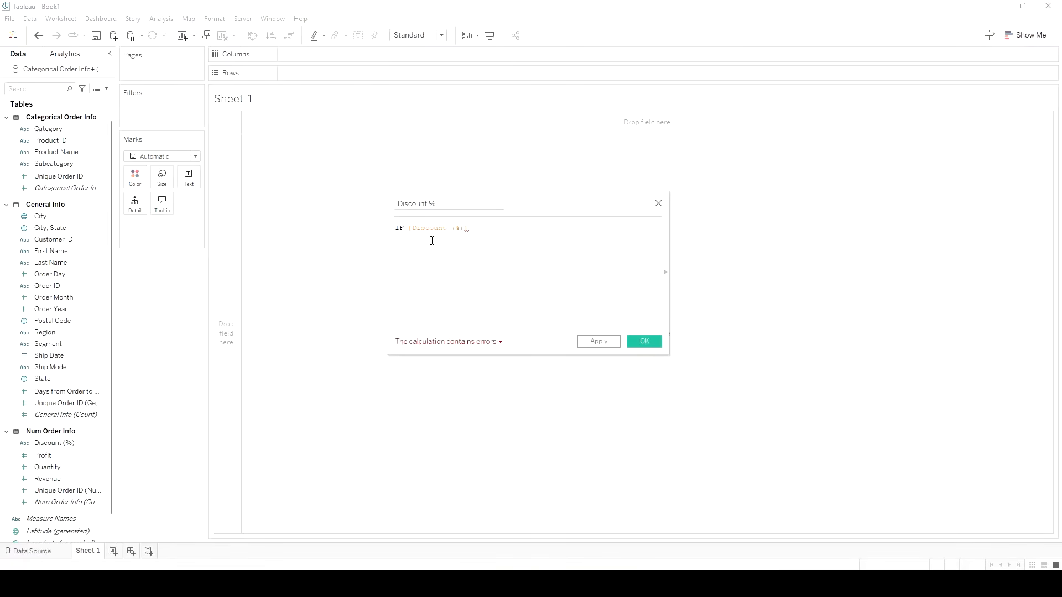
text(=)
key(BackSpace)
text(>=0 then)
key(BackSpace)
key(BackSpace)
Complete the formula so it reads IF [Discount (%)]>=0 THEN [Discount (%)] ELSE 0 END.
click(508, 239)
text(=discount)
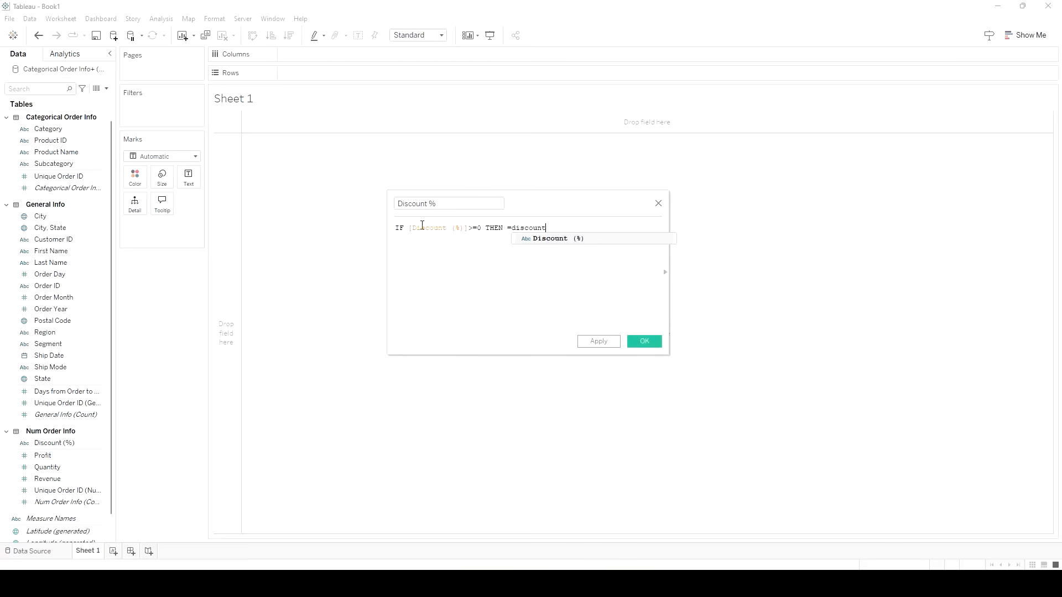
click(552, 239)
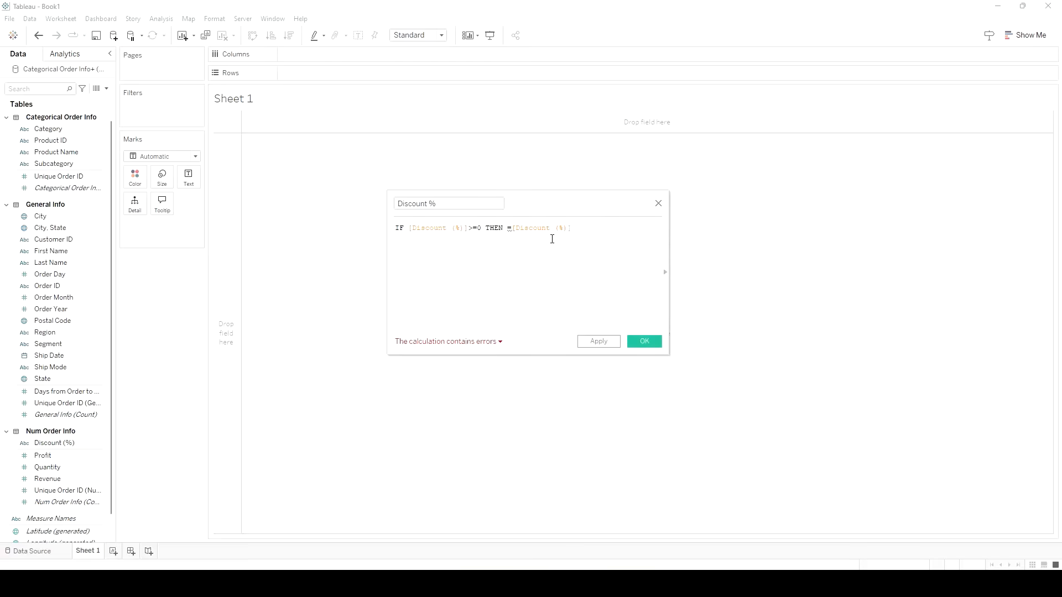
text(else)
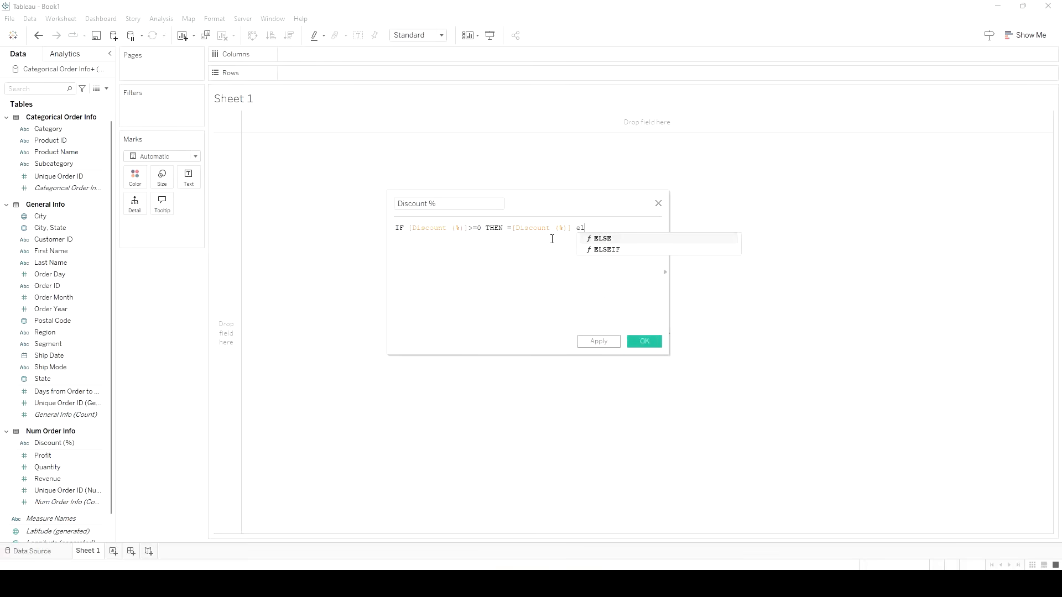
click(603, 239)
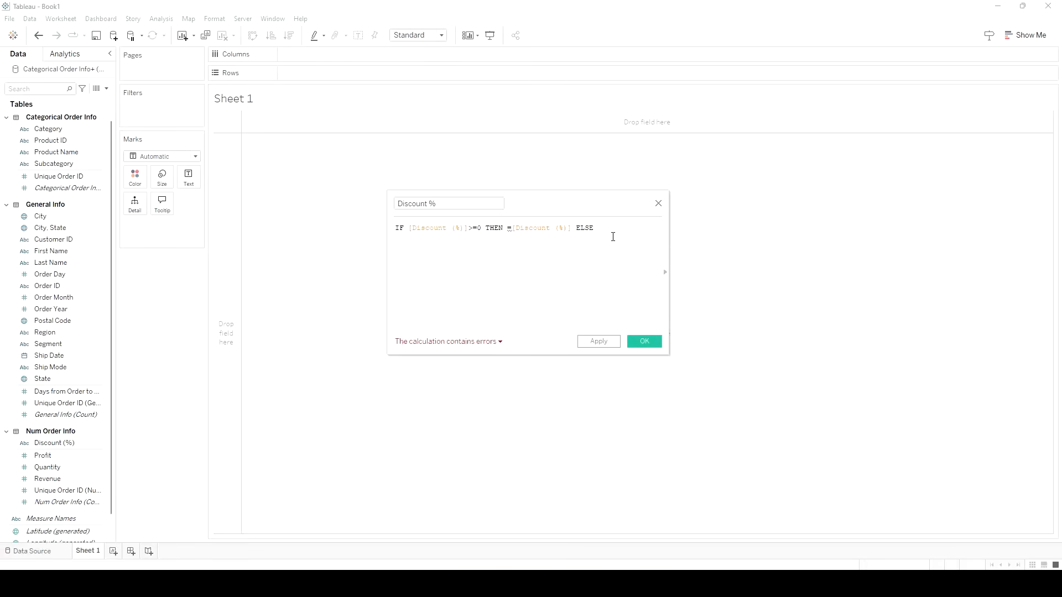
text(0)
click(512, 228)
key(BackSpace)
click(602, 228)
text(en)
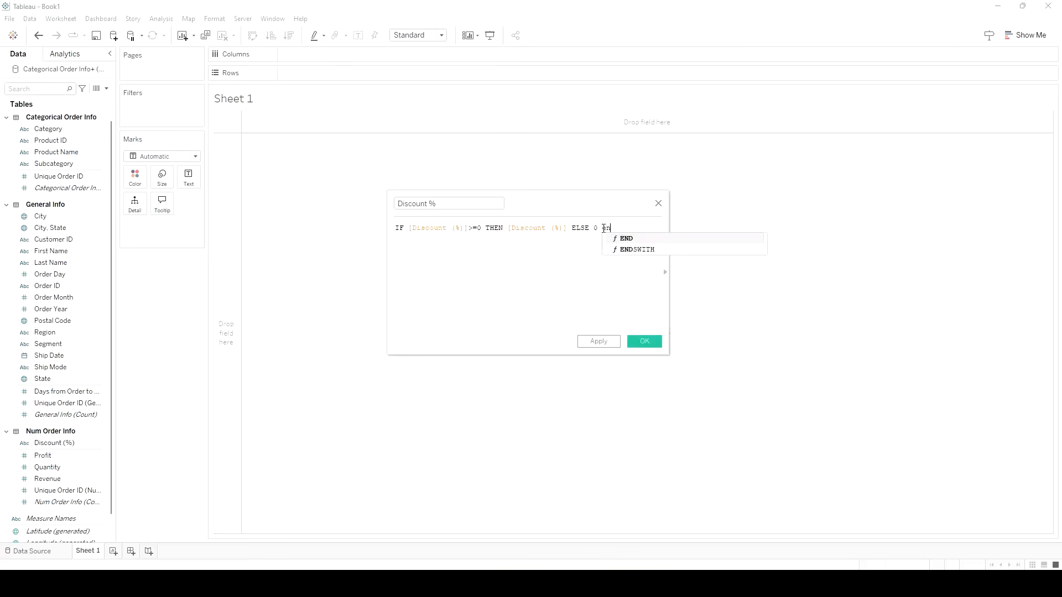
text(d)
click(633, 240)
Check the calculation's errors and change the data type of the Discount (%) field to Number (decimal).
click(501, 343)
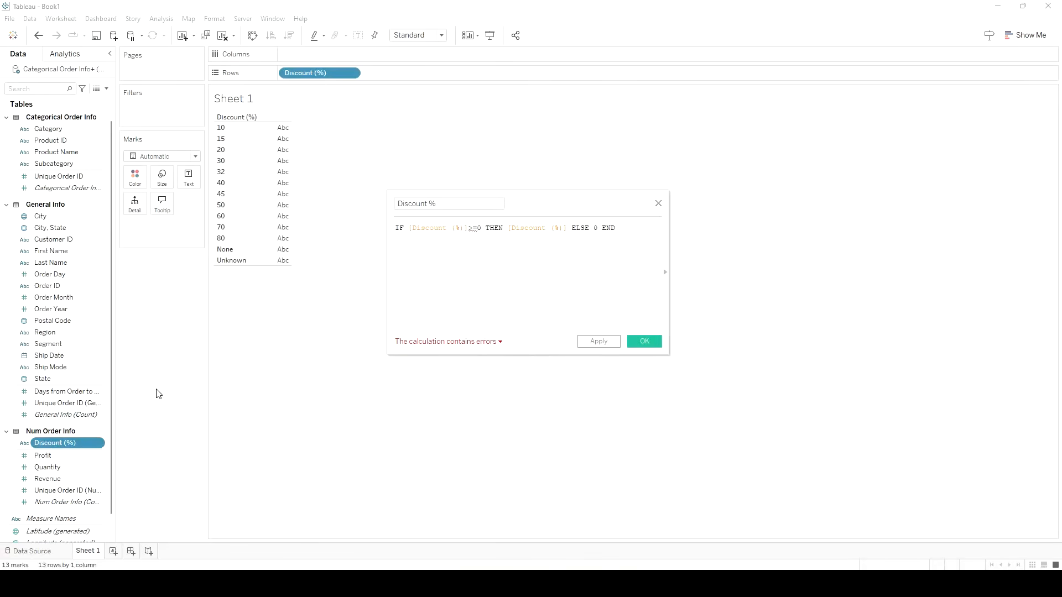
click(100, 444)
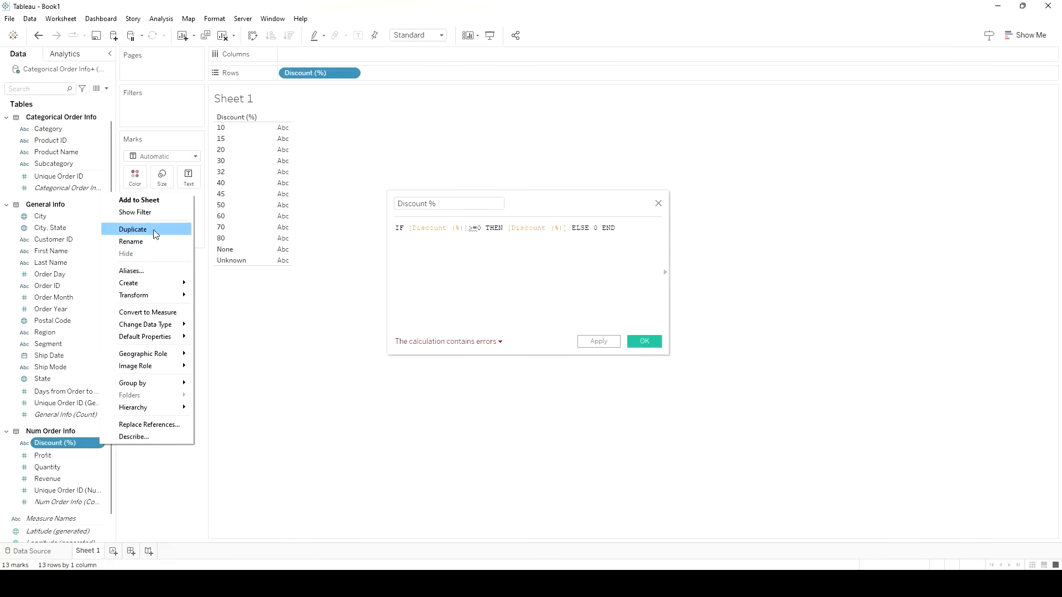
click(27, 445)
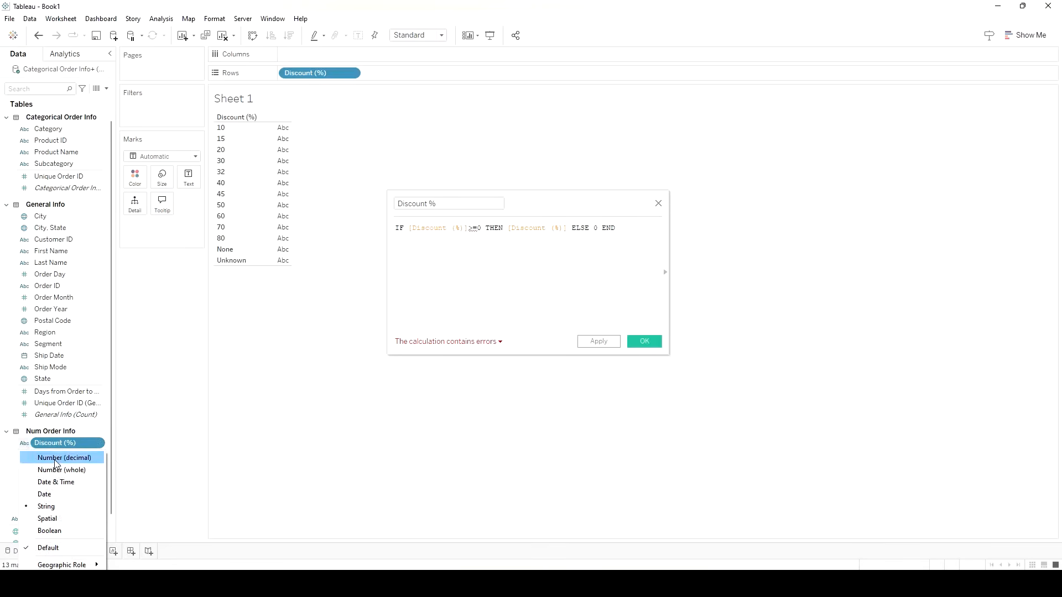
click(81, 462)
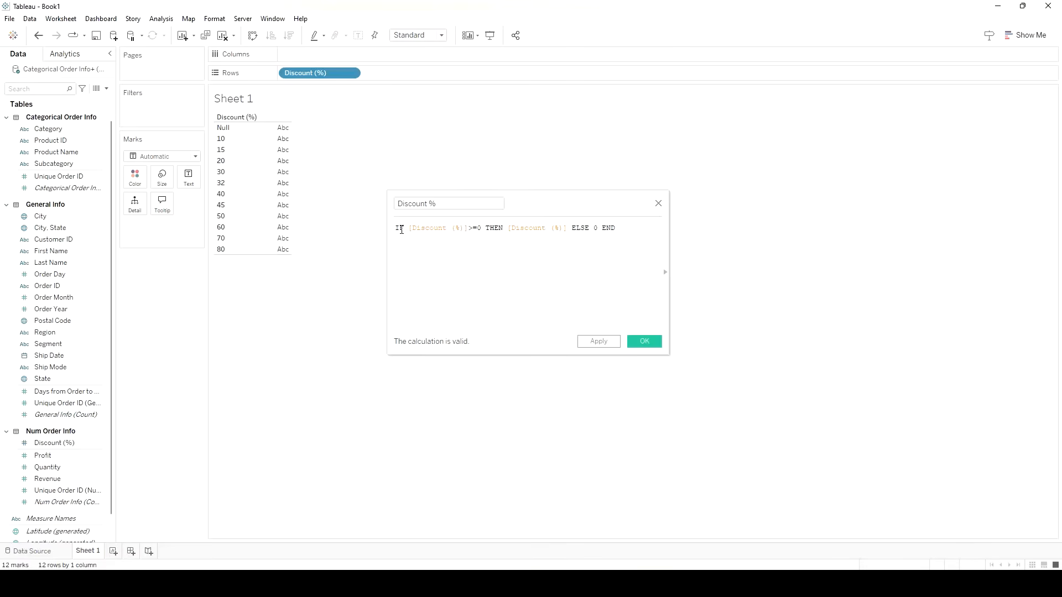
Apply the Discount % calculation with its >= condition and save the calculated field.
click(476, 229)
text(=)
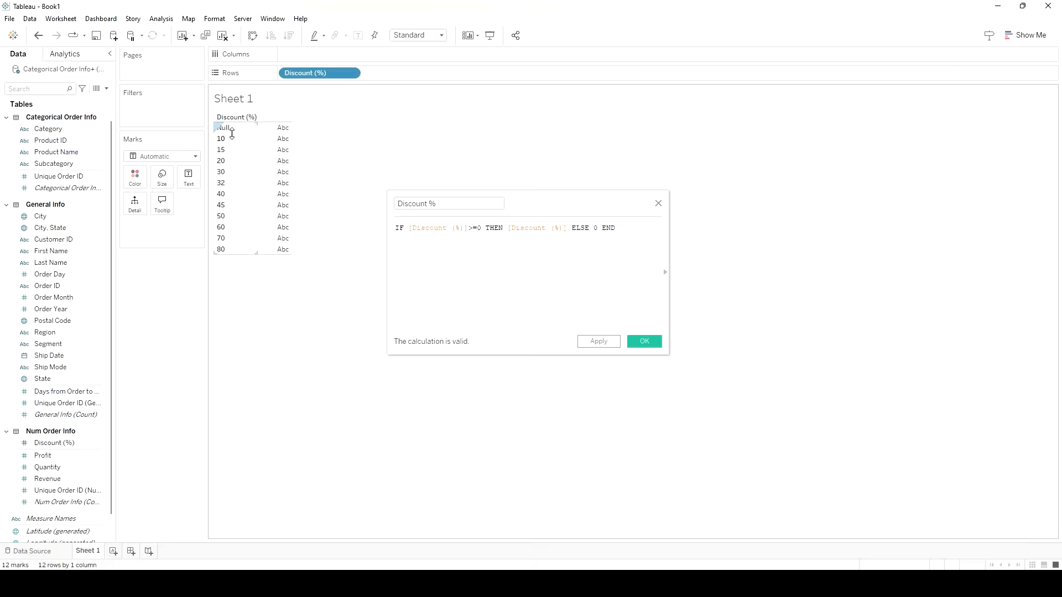
click(603, 343)
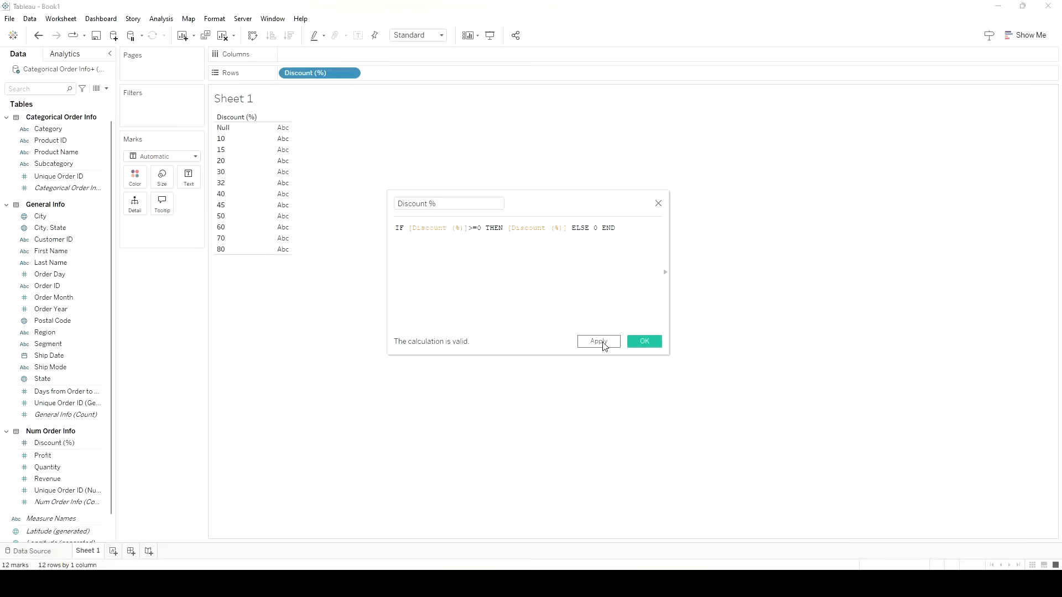
click(640, 340)
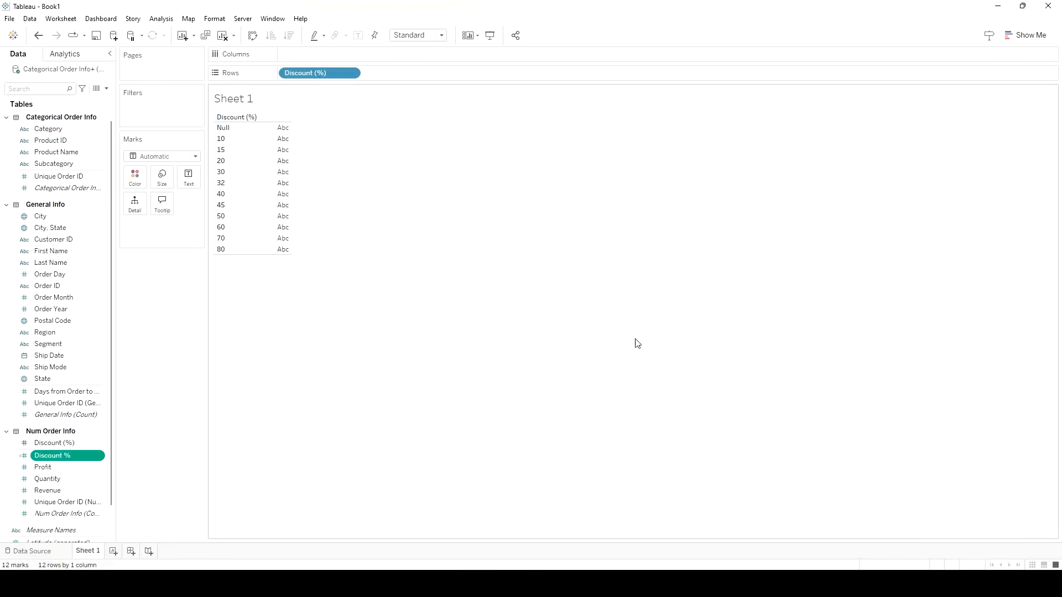
Replace Discount (%) on Rows with the calculated field Discount % and show it as a text table.
drag(330, 77, 53, 503)
drag(275, 157, 311, 80)
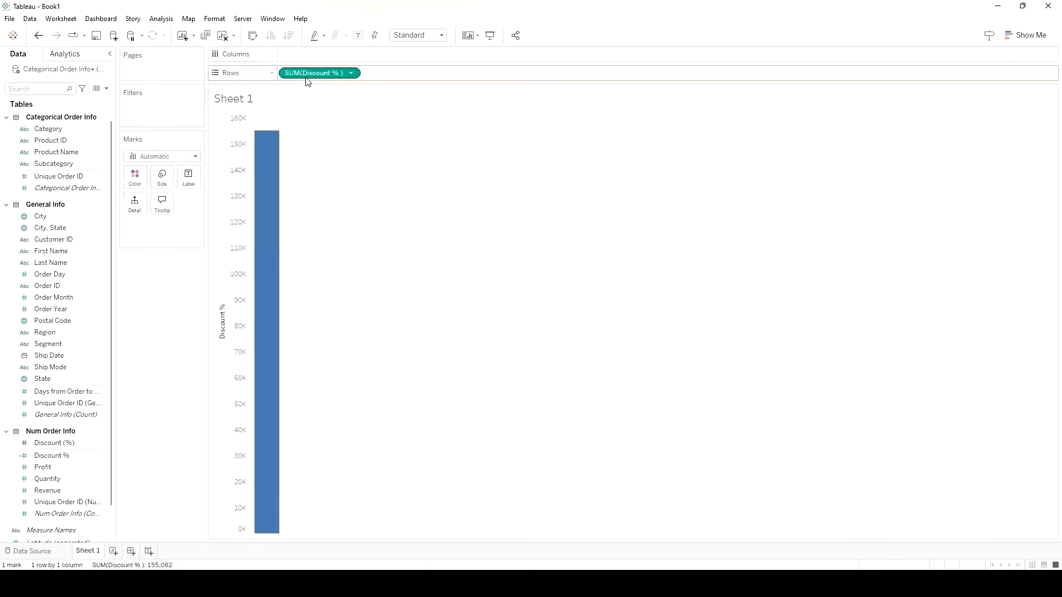
click(1014, 39)
click(971, 66)
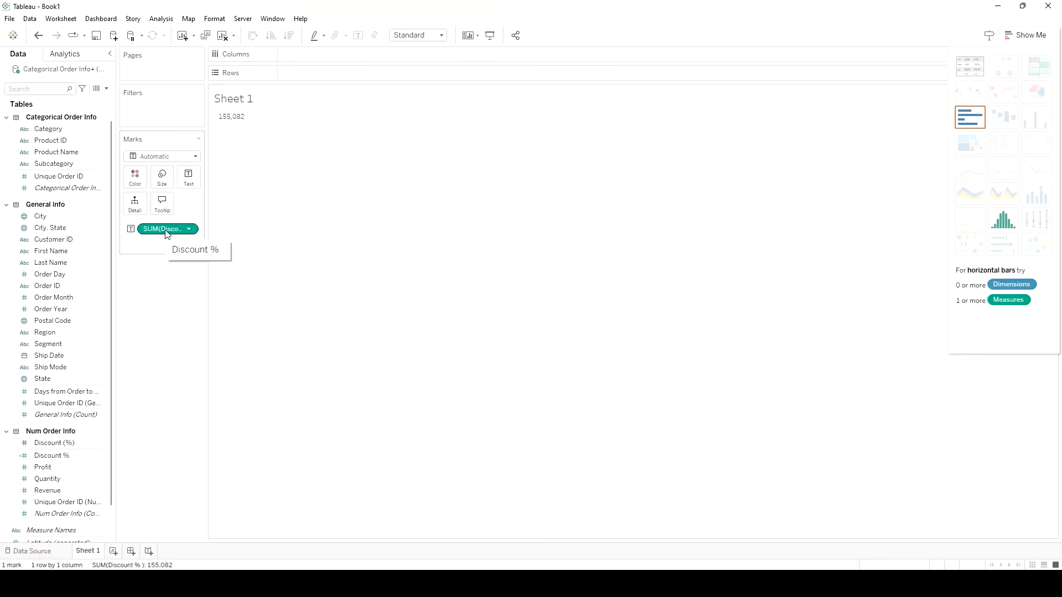
Add Product ID to Rows to break Discount % down by product.
click(193, 230)
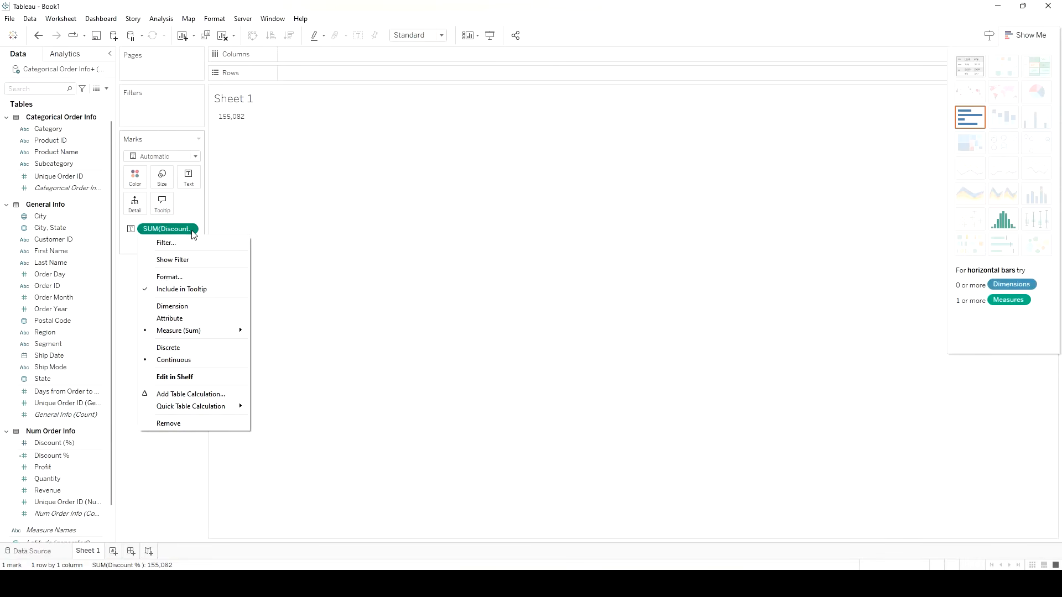
click(51, 141)
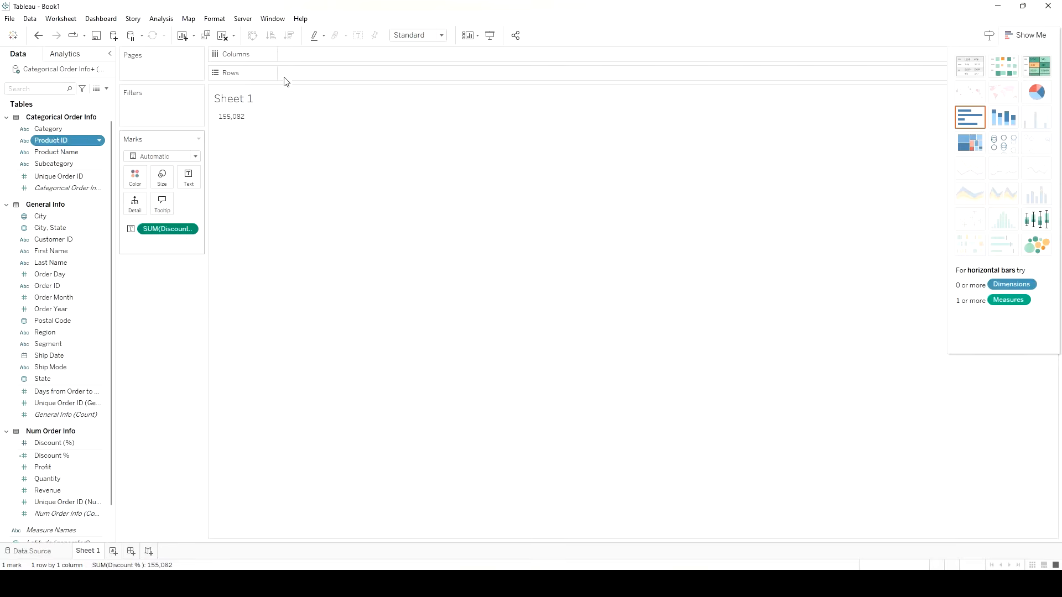
drag(284, 77, 387, 102)
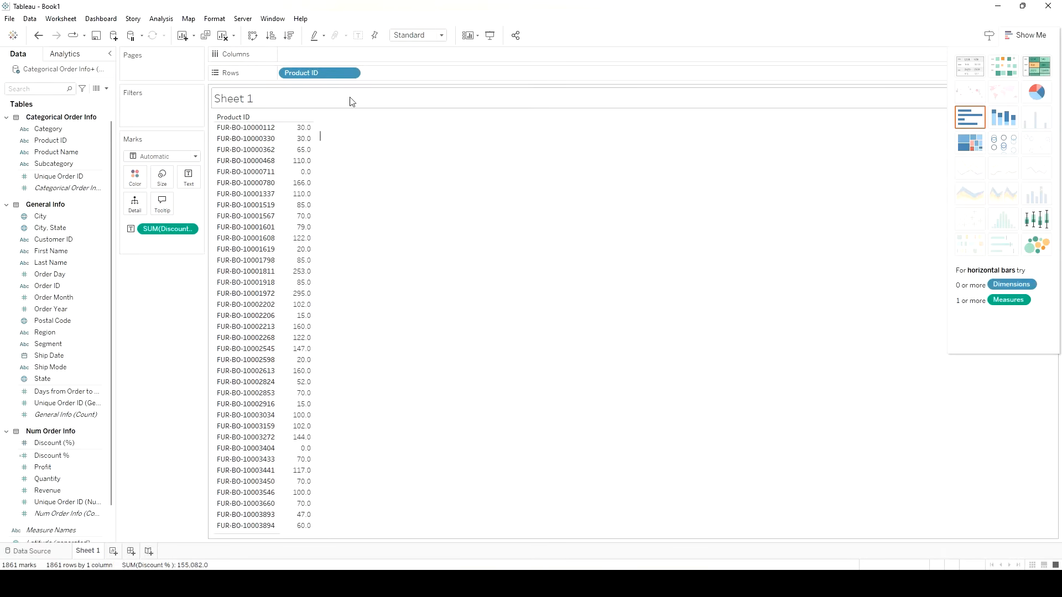
drag(320, 136, 341, 118)
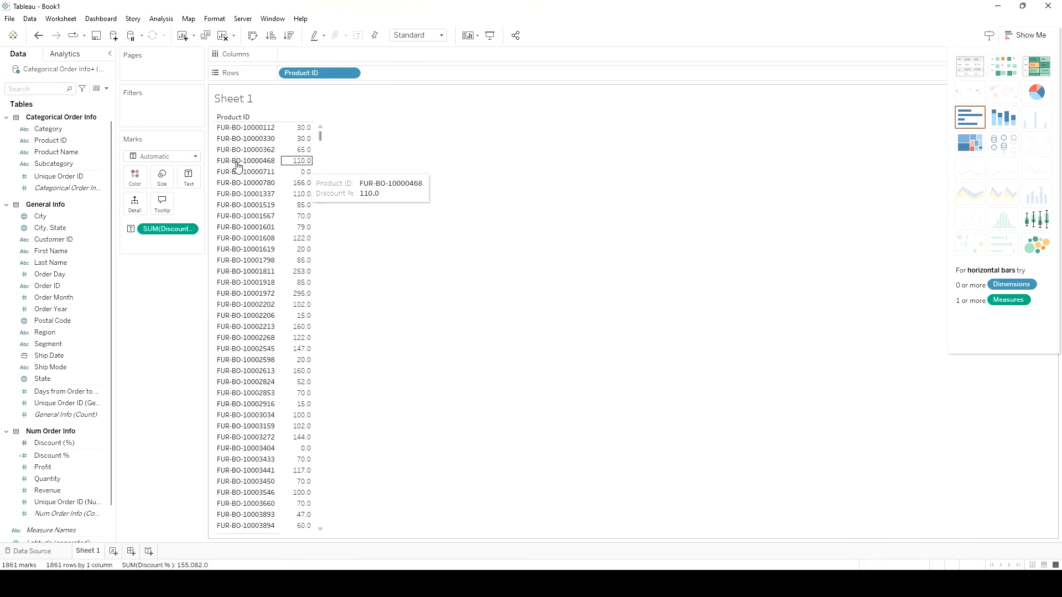
Change the aggregation of Discount % in the product table from sum to average.
click(193, 229)
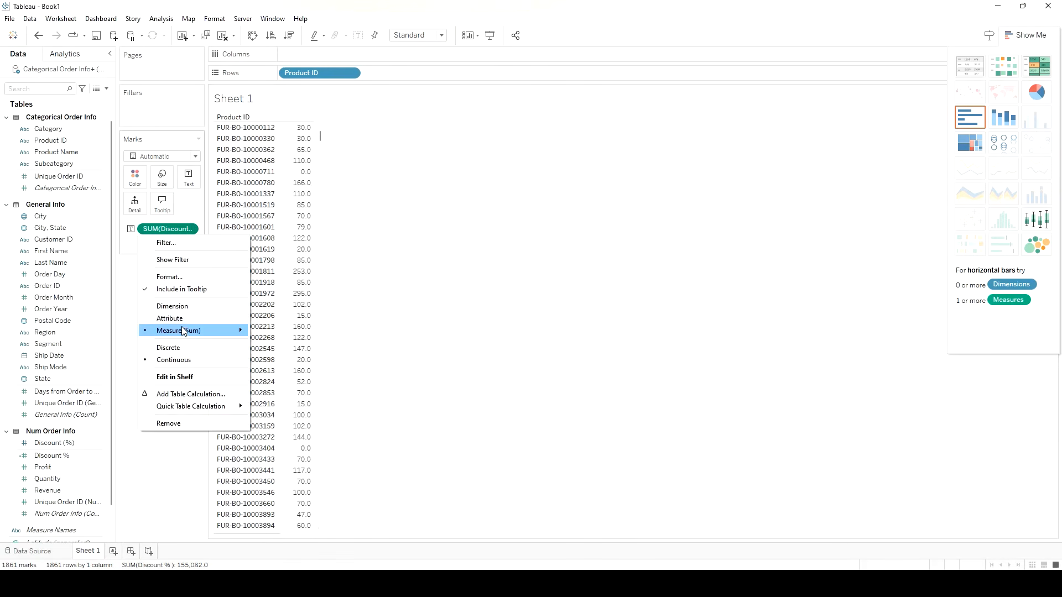
mouse_move(184, 330)
click(280, 343)
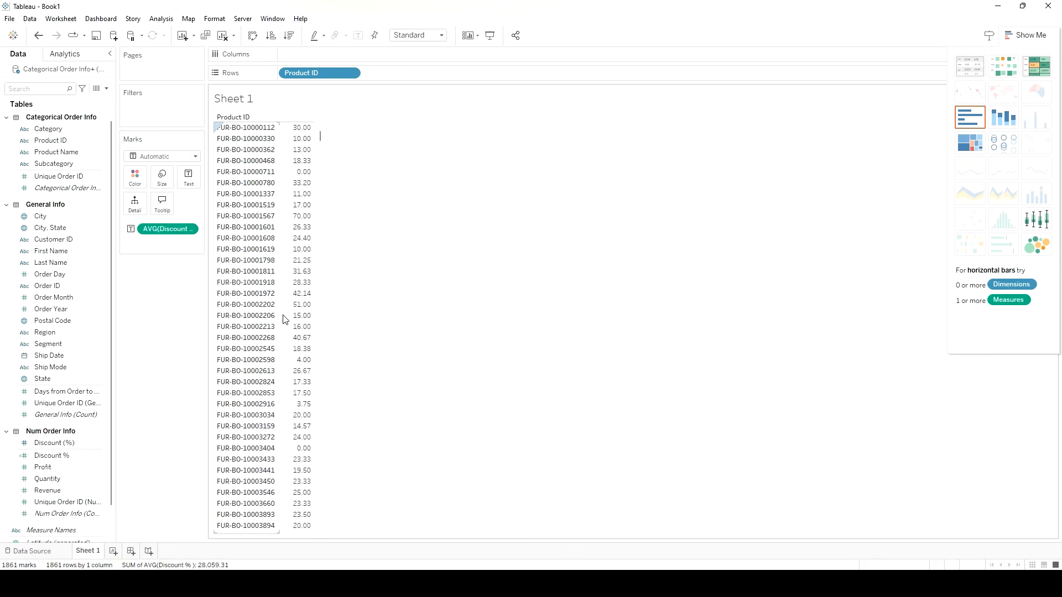
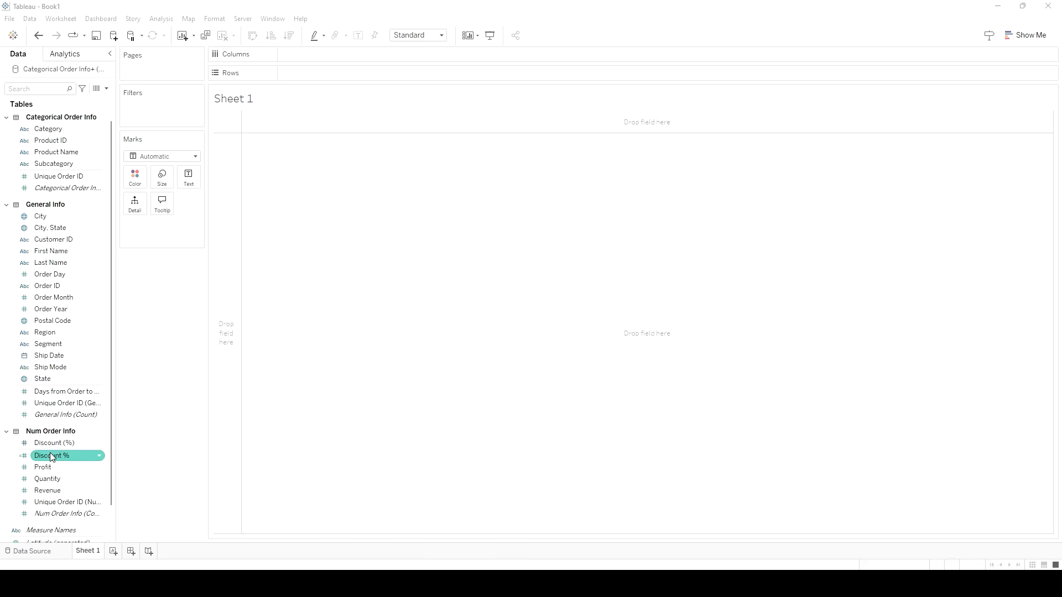
Set the default number format of Discount % to a custom number with two decimal places and a % suffix.
click(100, 459)
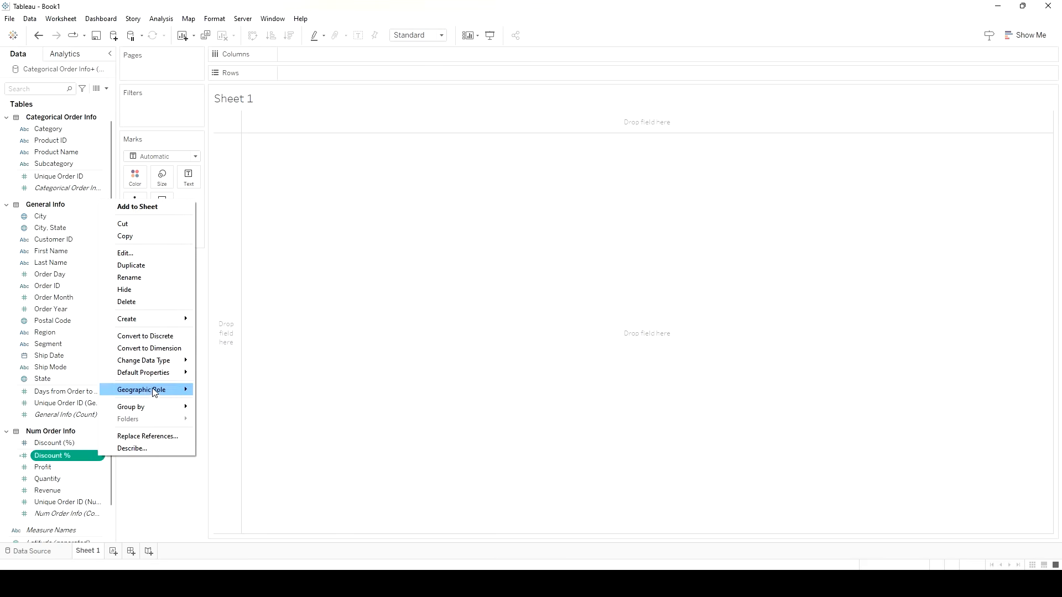
mouse_move(170, 377)
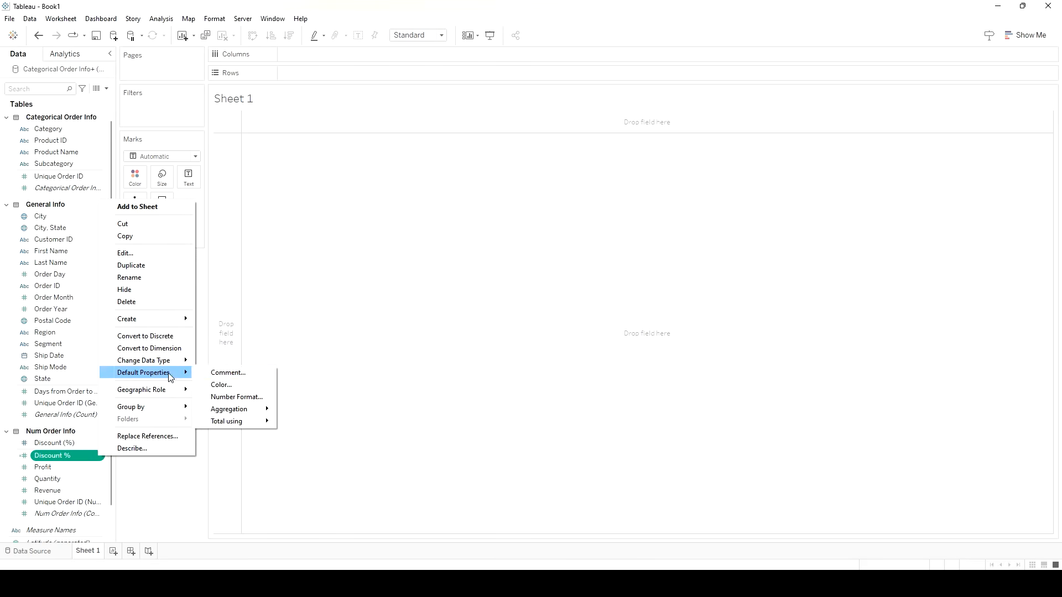
click(251, 397)
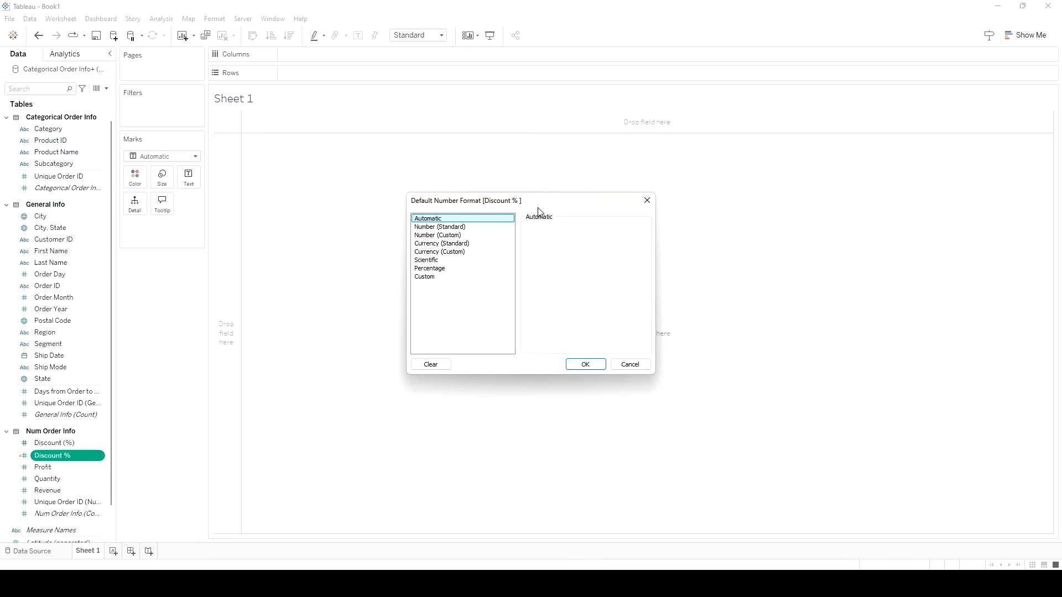
click(437, 269)
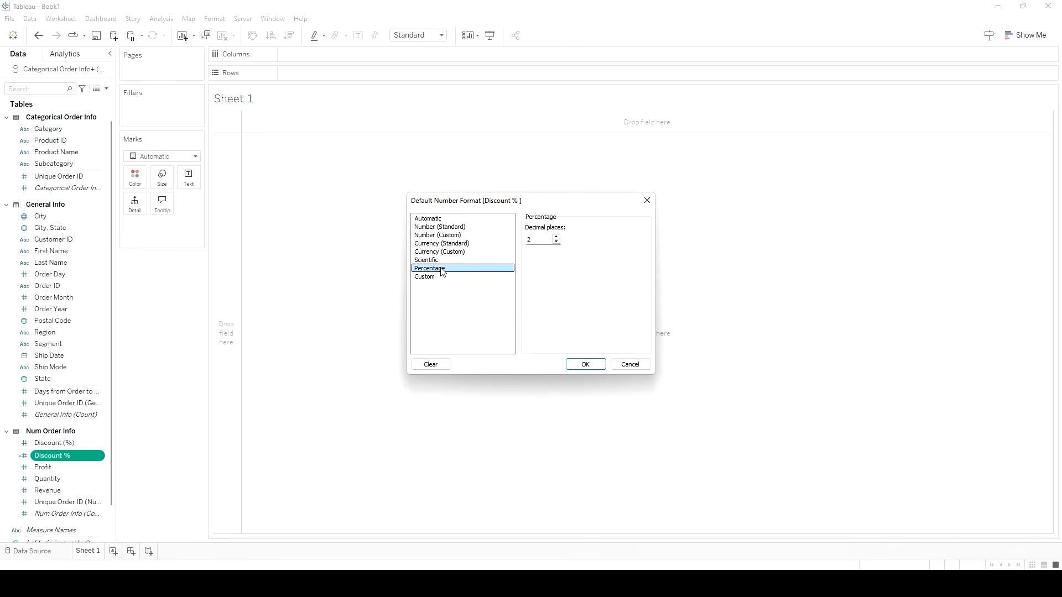
click(446, 237)
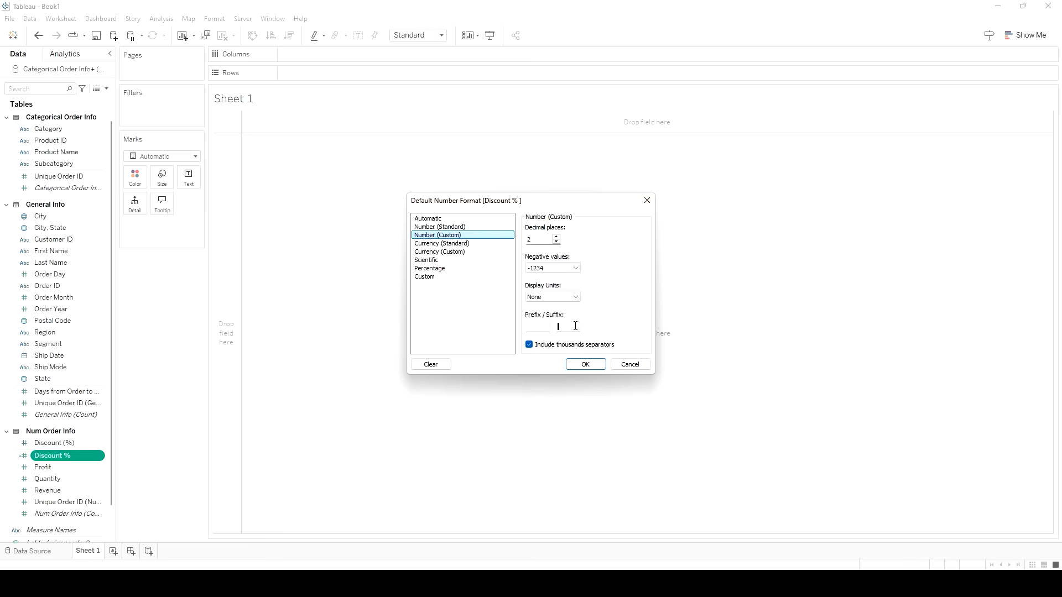
text(%)
click(580, 367)
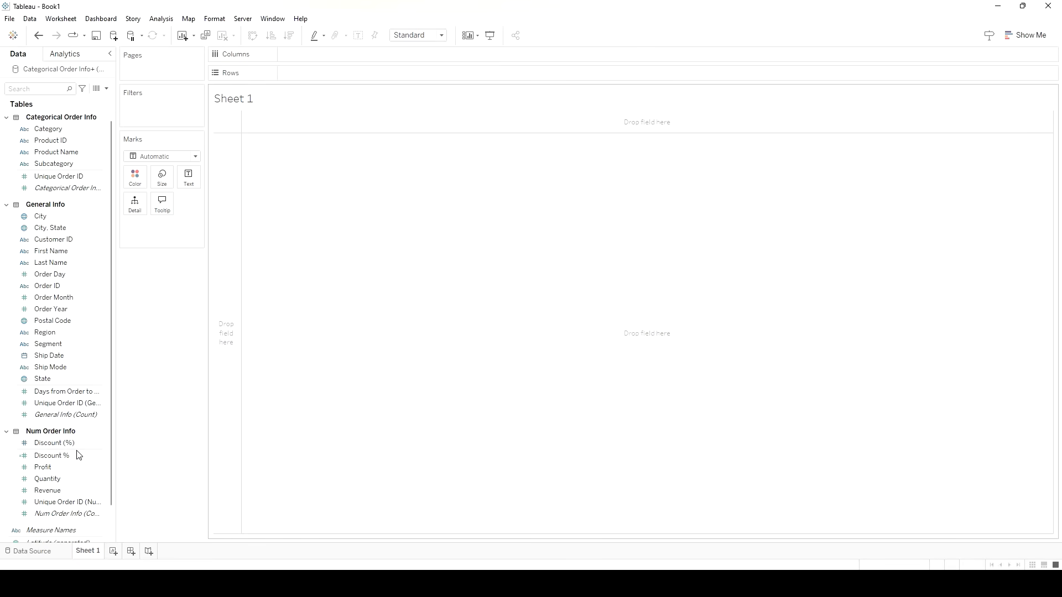
Set the default aggregation of Discount % to Average and place the field on Columns.
click(95, 444)
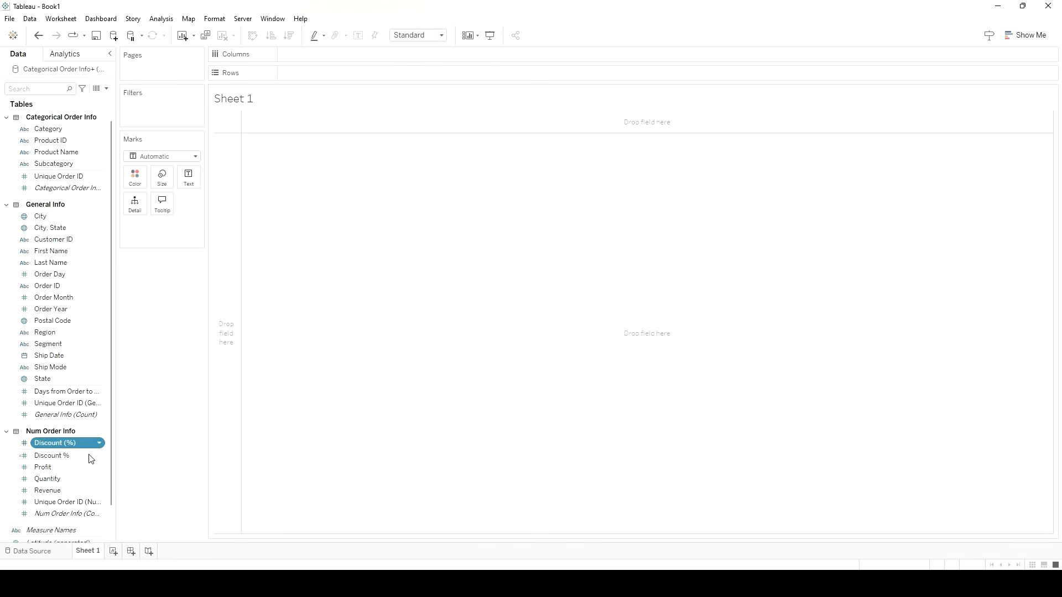
ctrl+click(90, 458)
click(99, 462)
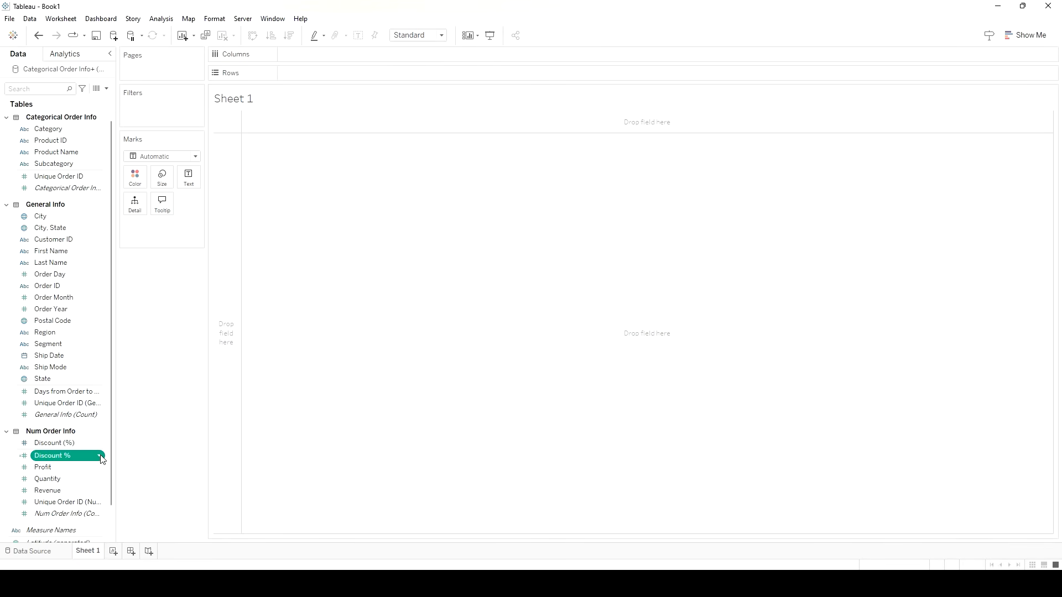
click(100, 459)
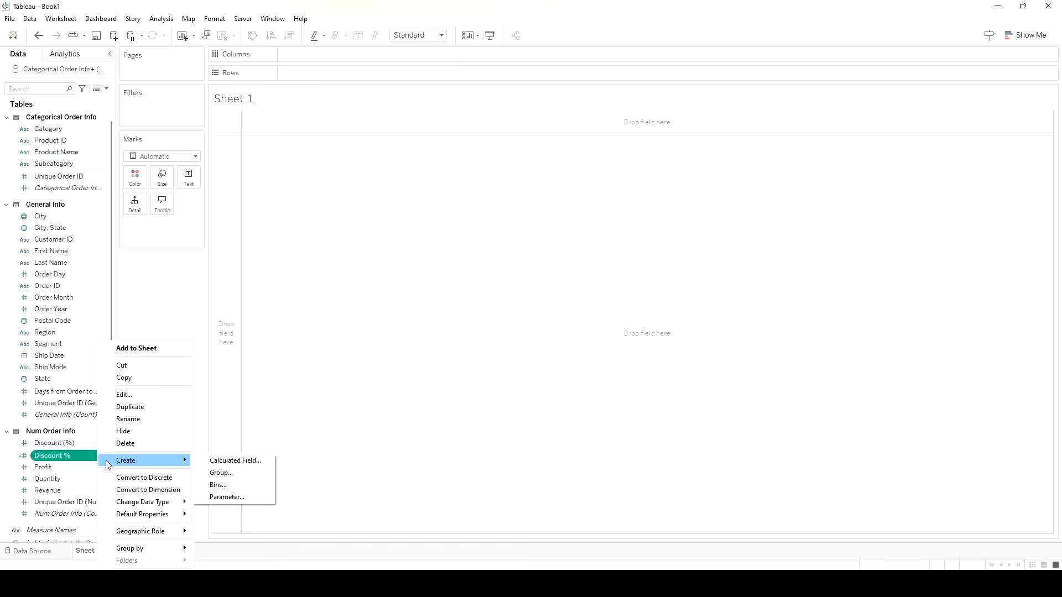
mouse_move(151, 518)
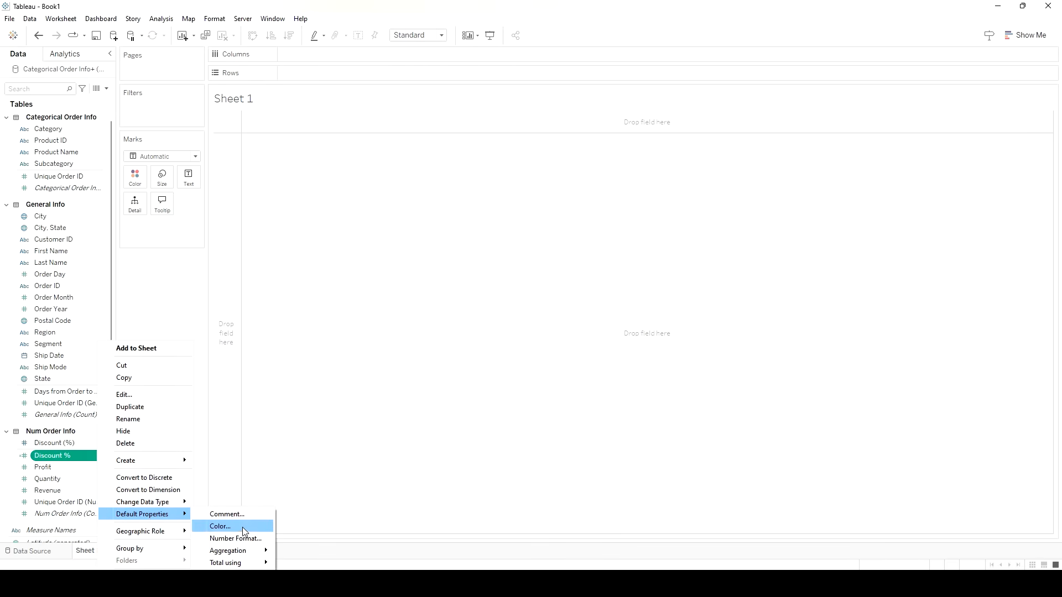
mouse_move(252, 550)
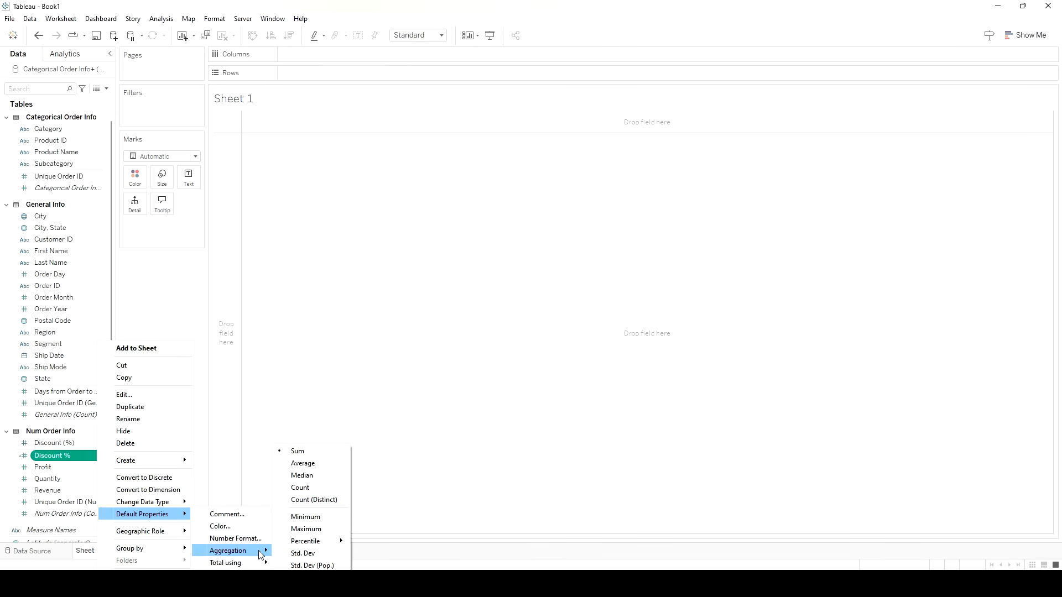
click(330, 465)
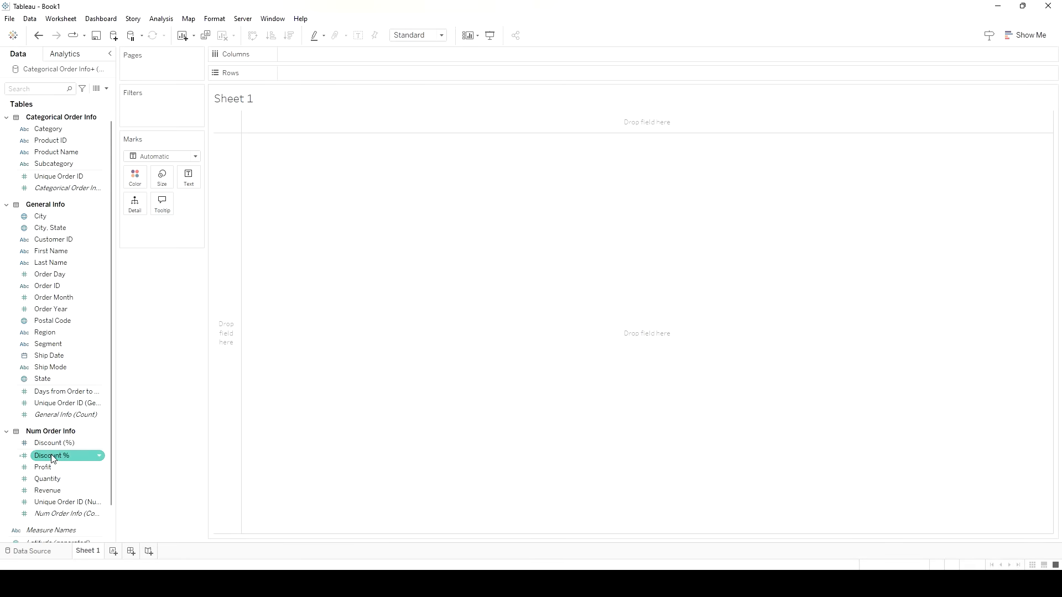
drag(449, 44, 351, 55)
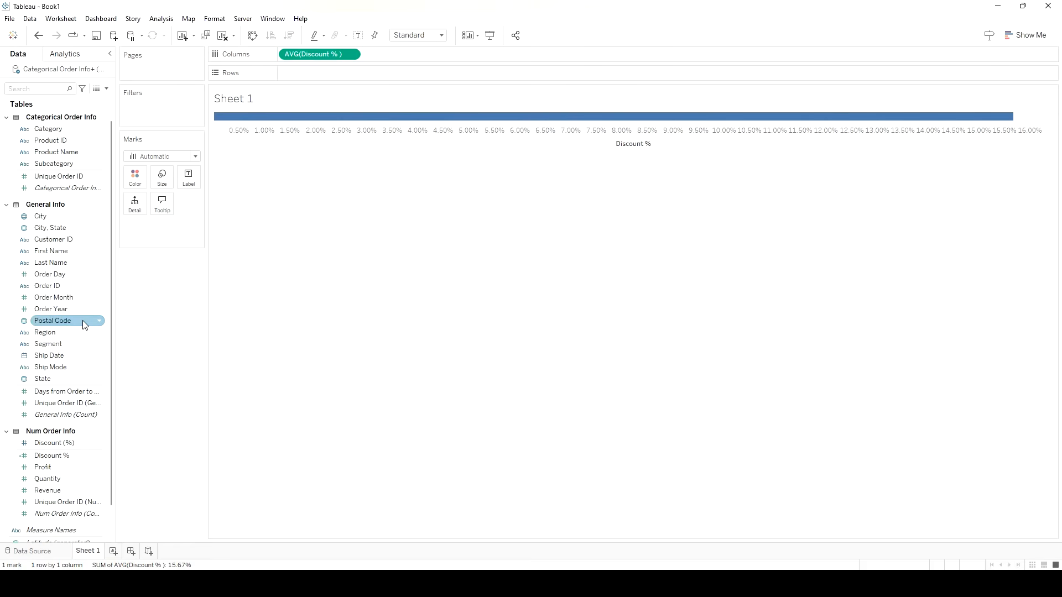
Create a hierarchy named Order Timing from the Order Year field in General Info.
scroll(80, 327, down, 1)
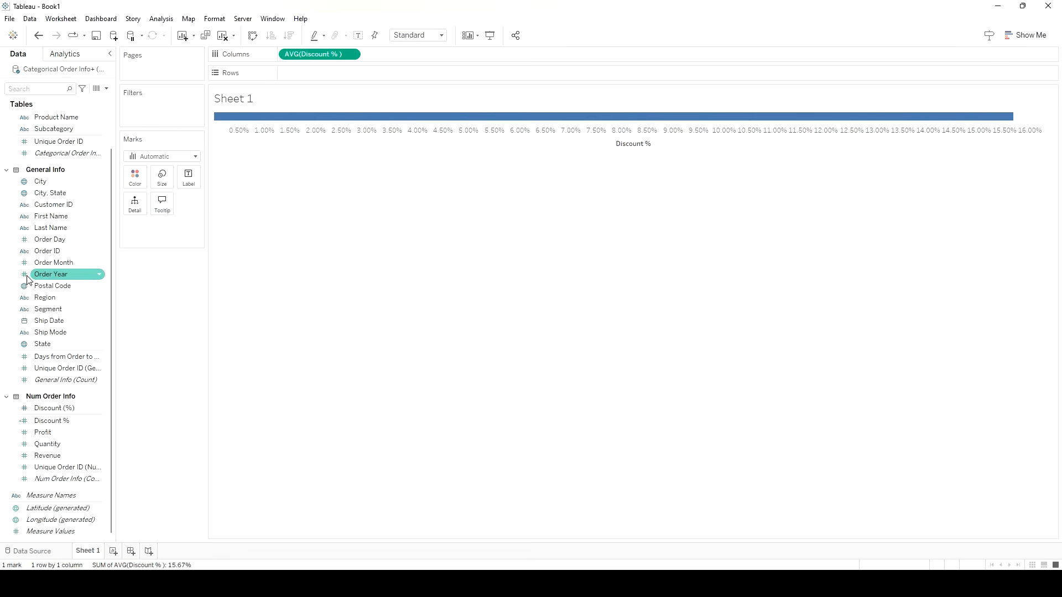
click(101, 278)
click(100, 276)
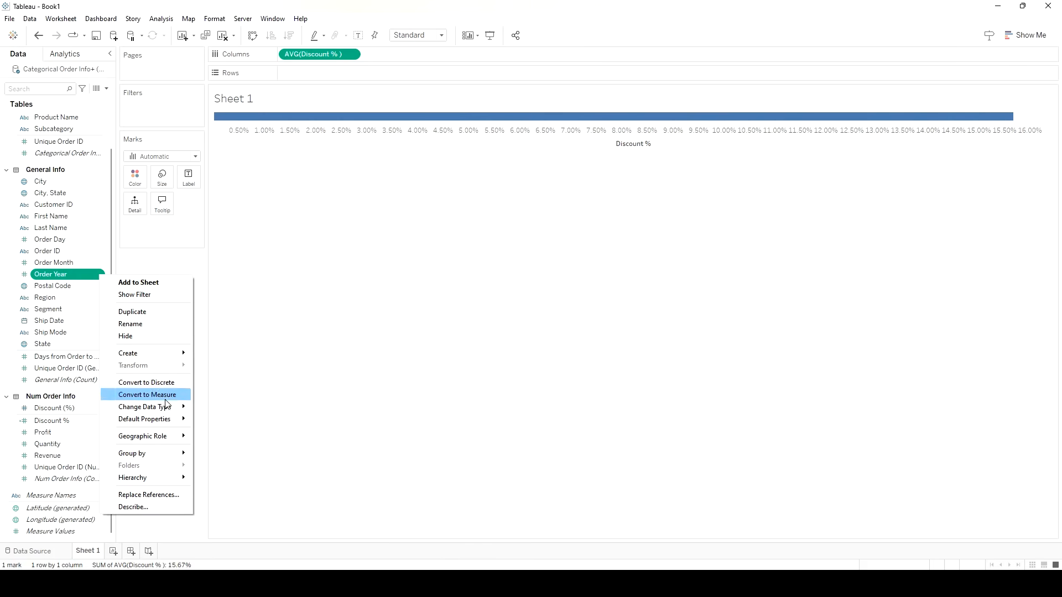
mouse_move(166, 408)
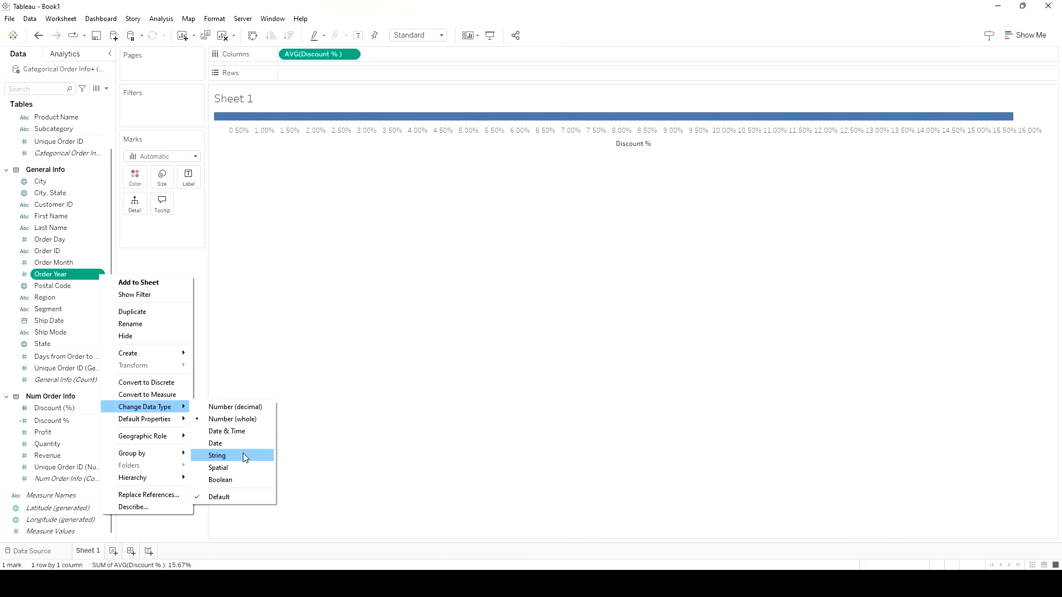
mouse_move(171, 438)
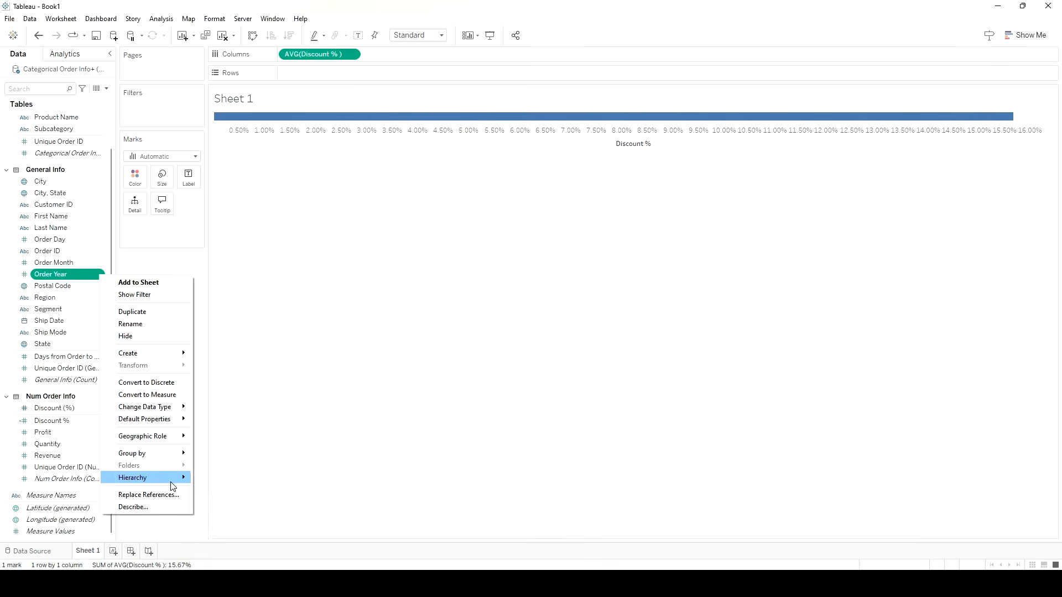
mouse_move(174, 485)
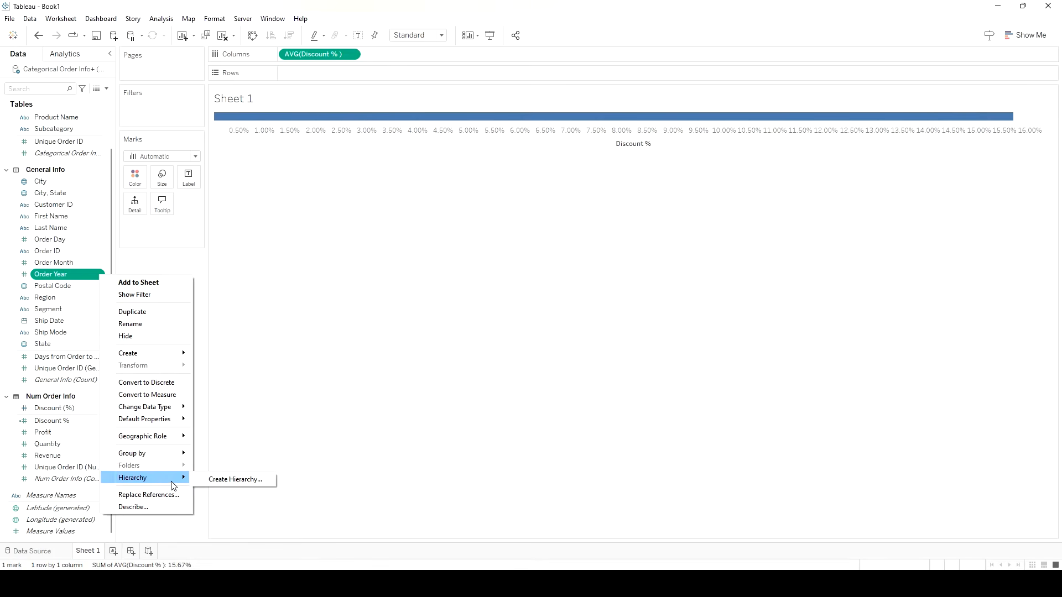
click(234, 481)
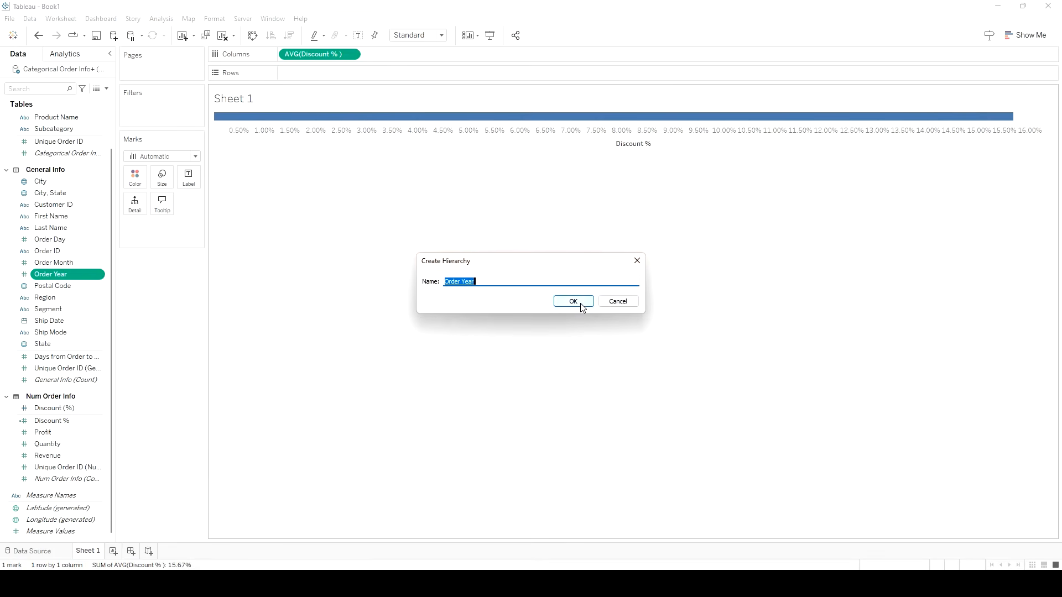
text(Order Timing)
click(573, 301)
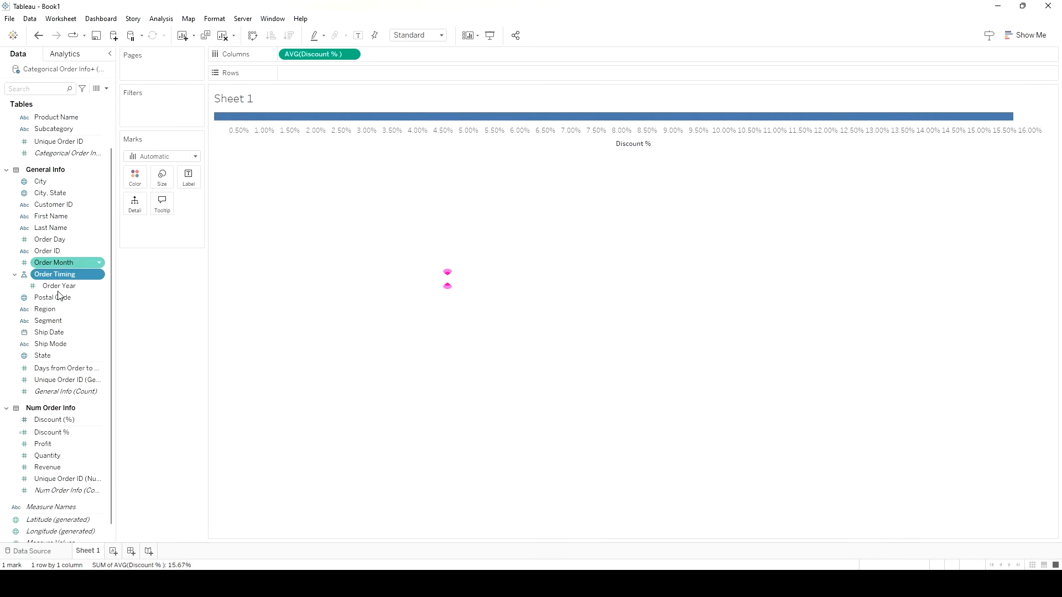
Add Order Month and Order Day to the Order Timing hierarchy, in that order below Order Year.
click(81, 288)
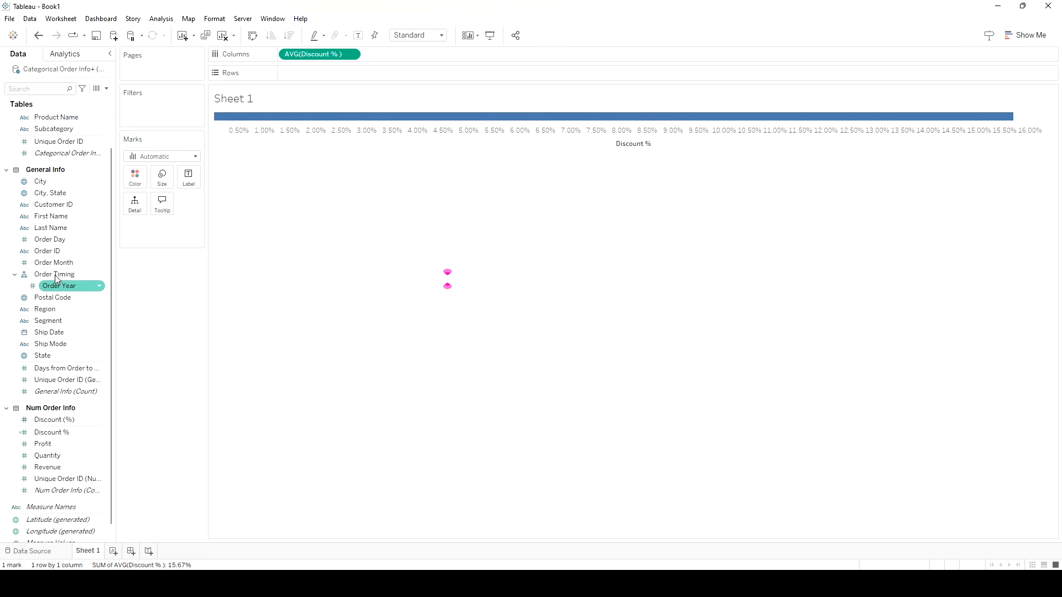
click(55, 250)
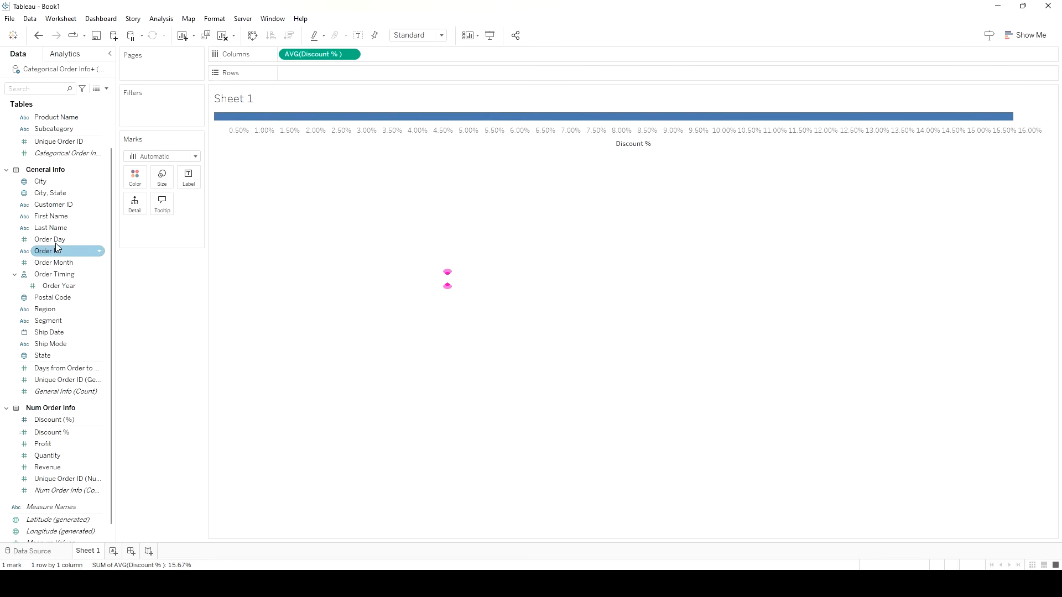
drag(47, 262, 51, 274)
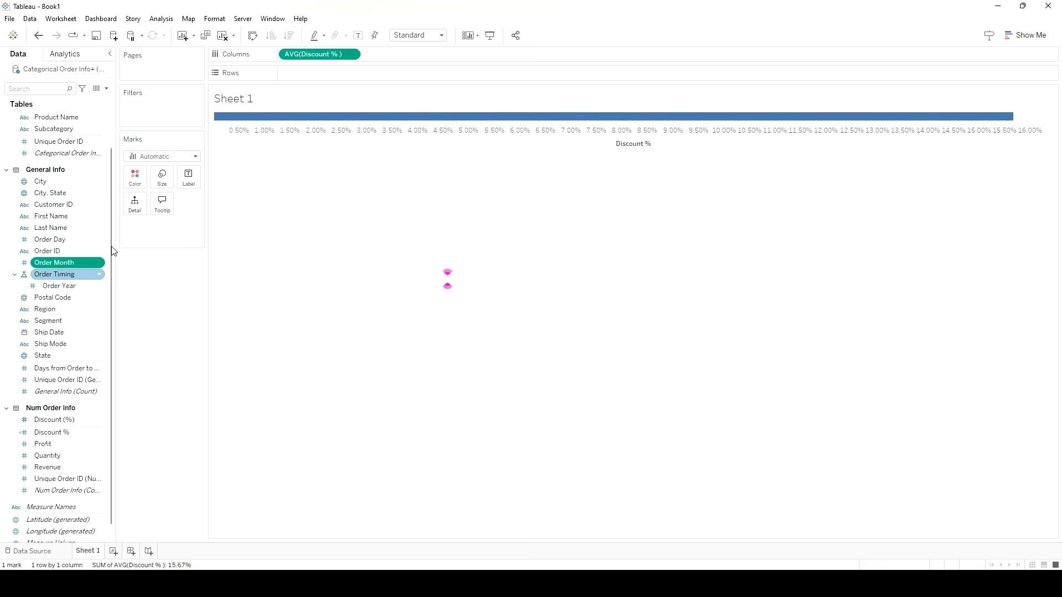
drag(64, 264, 69, 289)
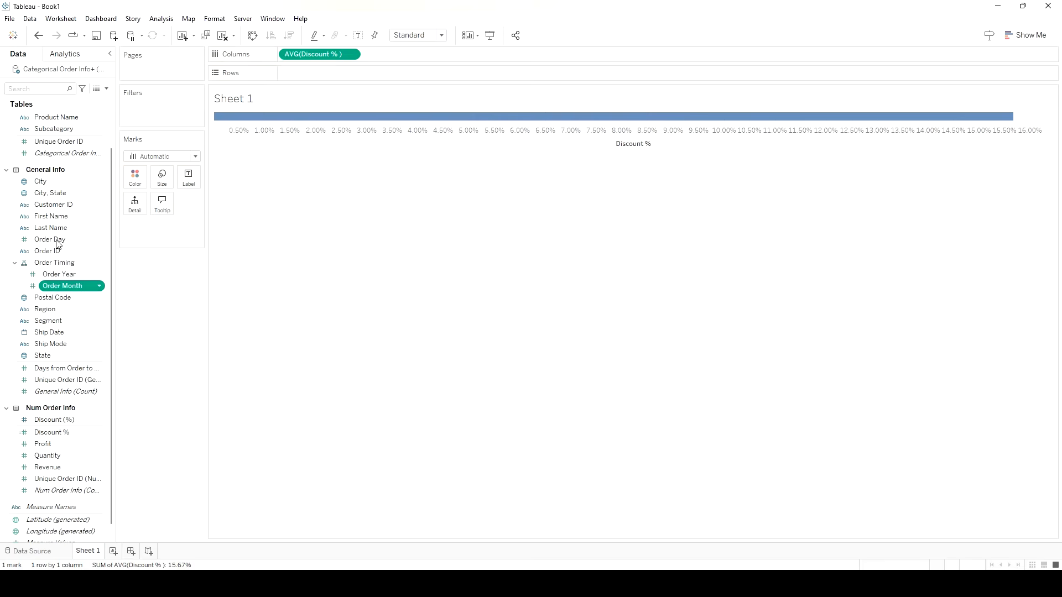
drag(58, 243, 88, 301)
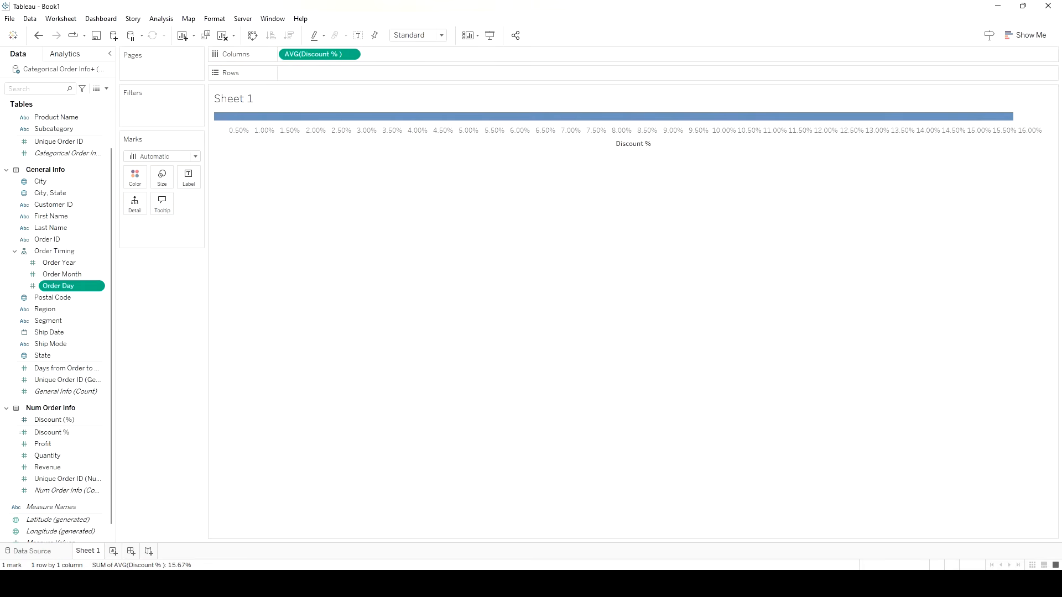
Change the data type of Order Year, Order Month and Order Day in the Order Timing hierarchy to Date.
click(66, 263)
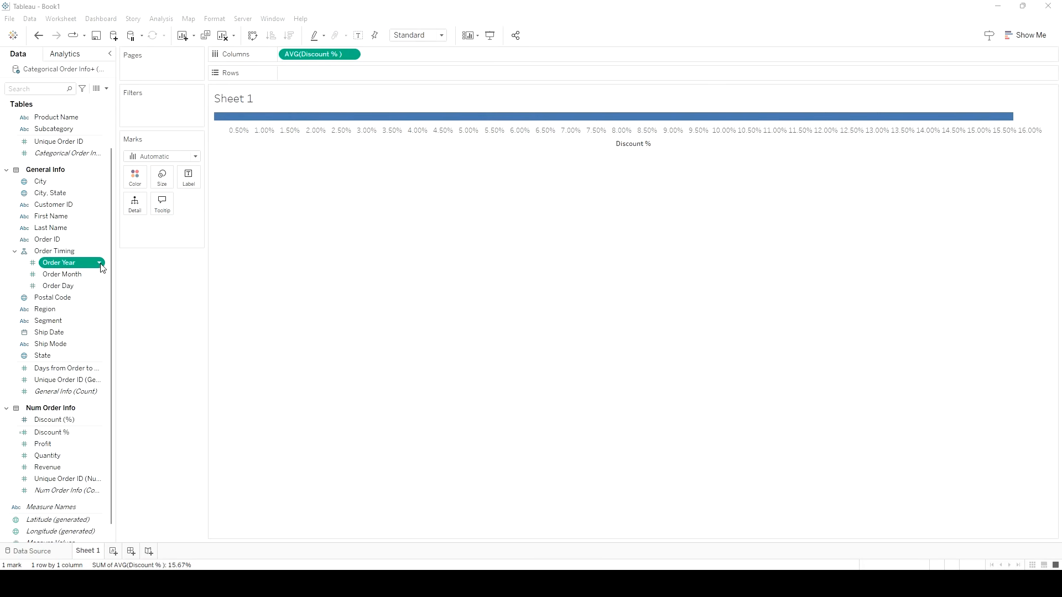
click(34, 266)
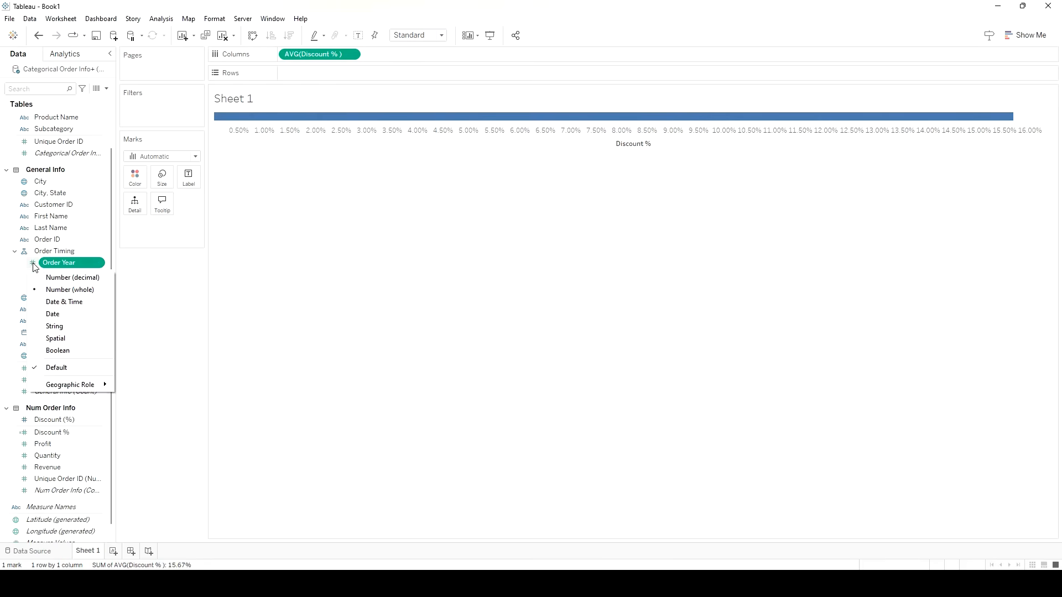
click(57, 316)
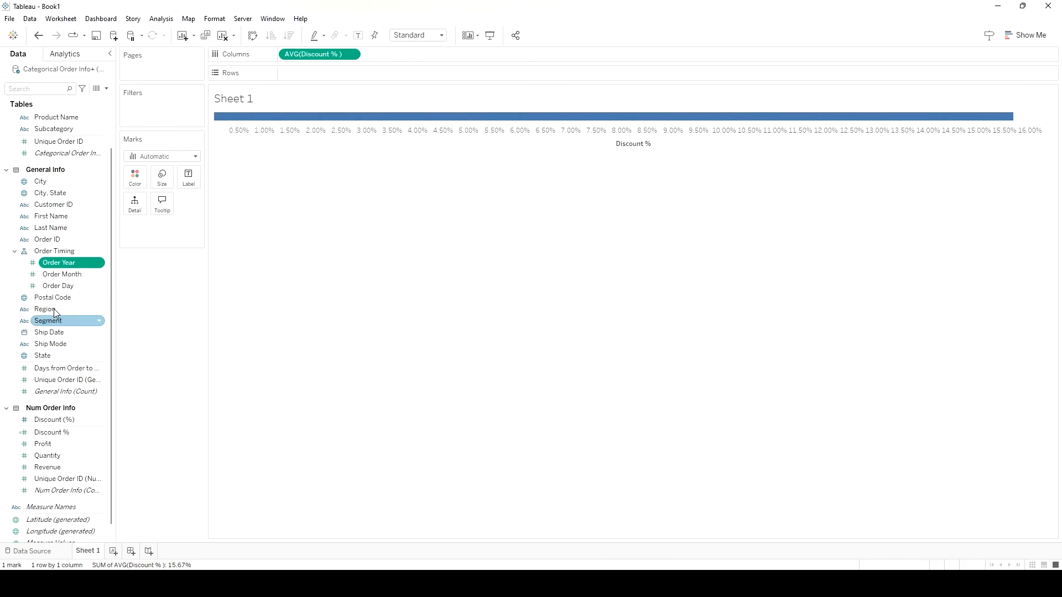
click(33, 277)
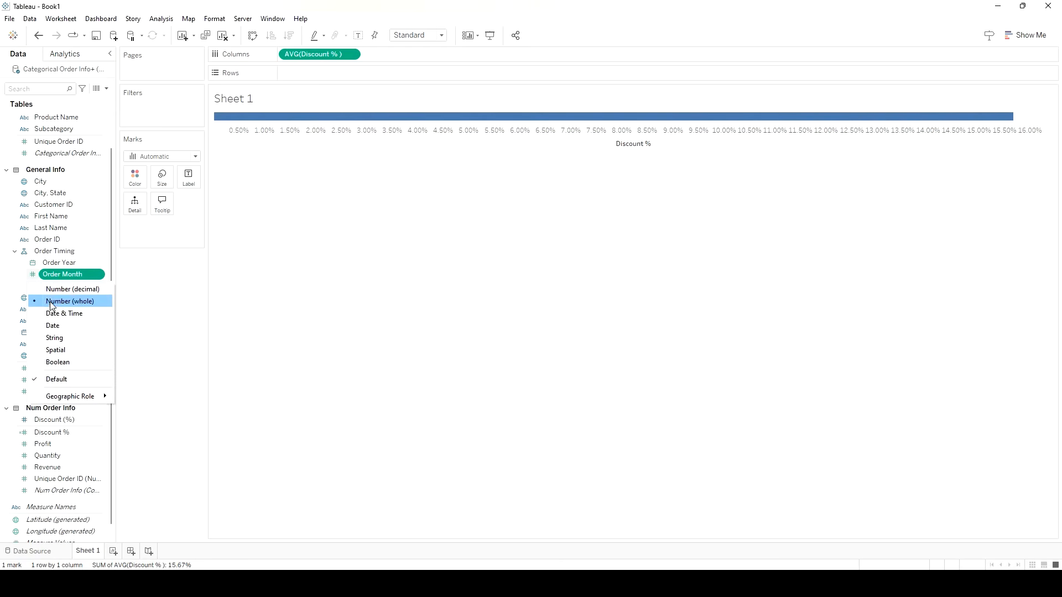
click(53, 326)
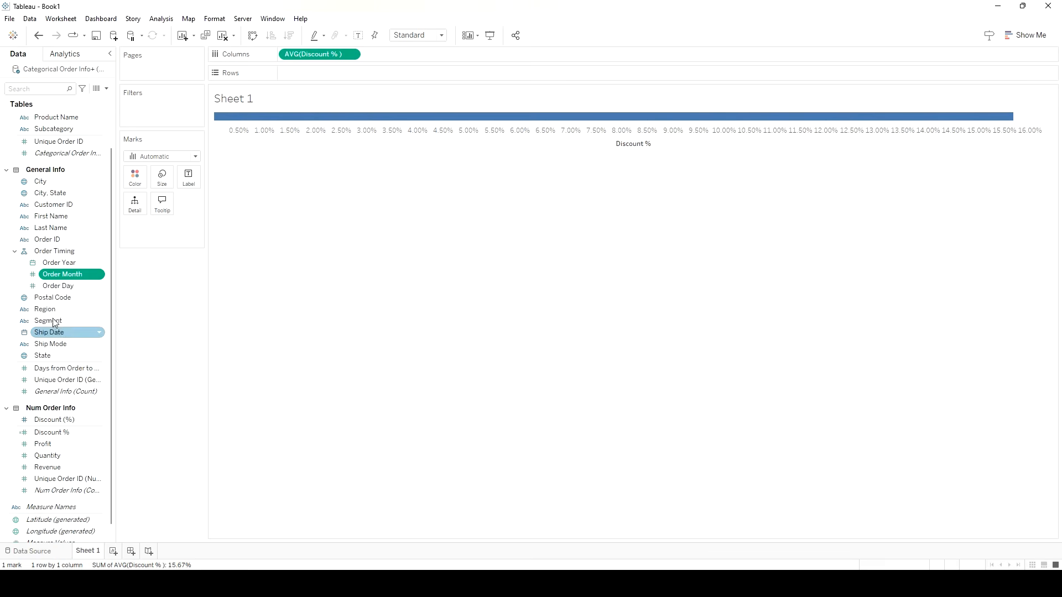
click(33, 287)
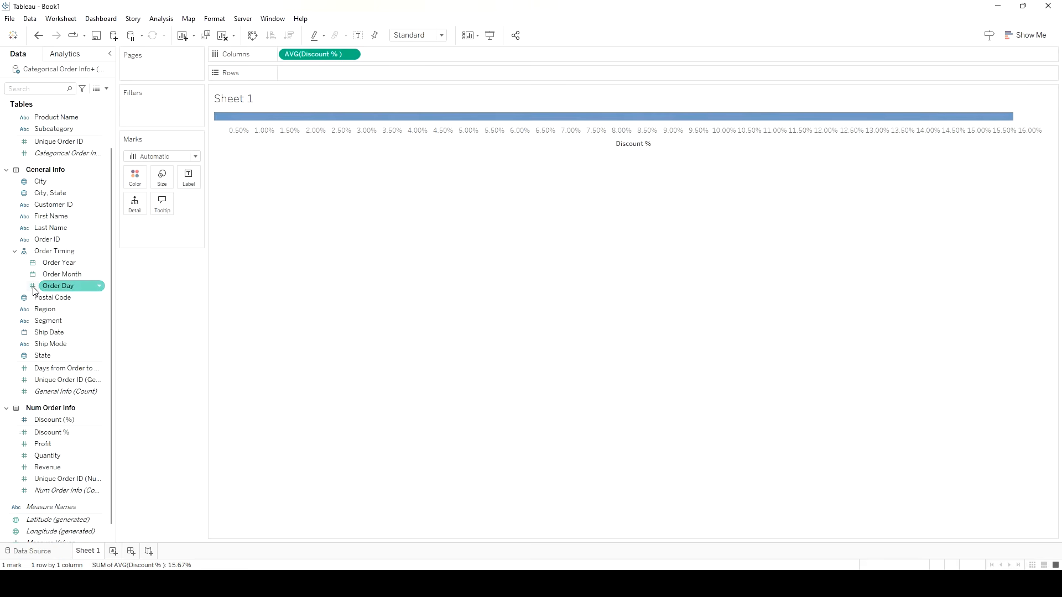
click(33, 287)
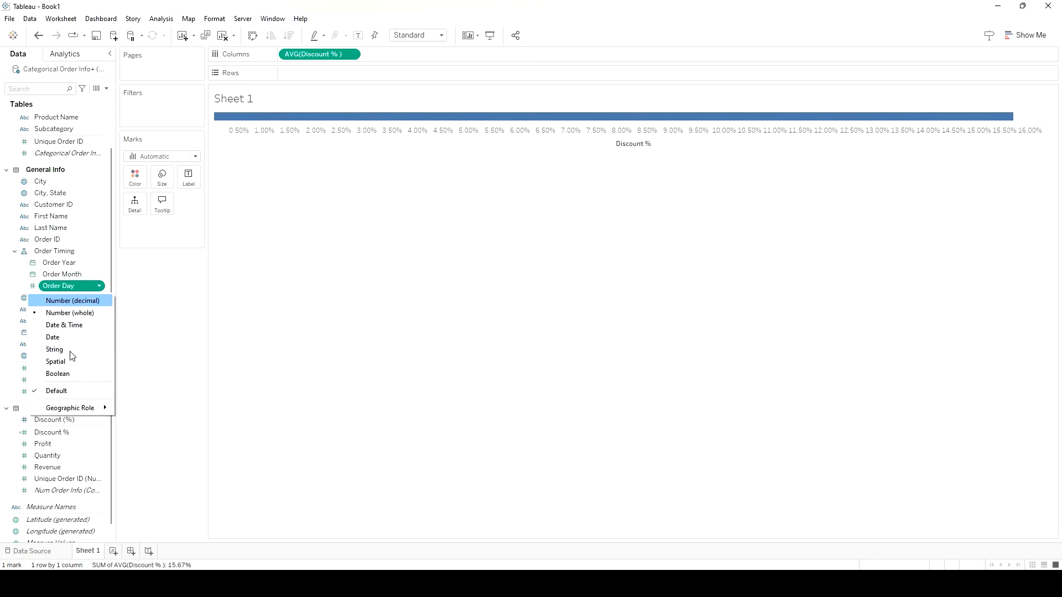
click(67, 337)
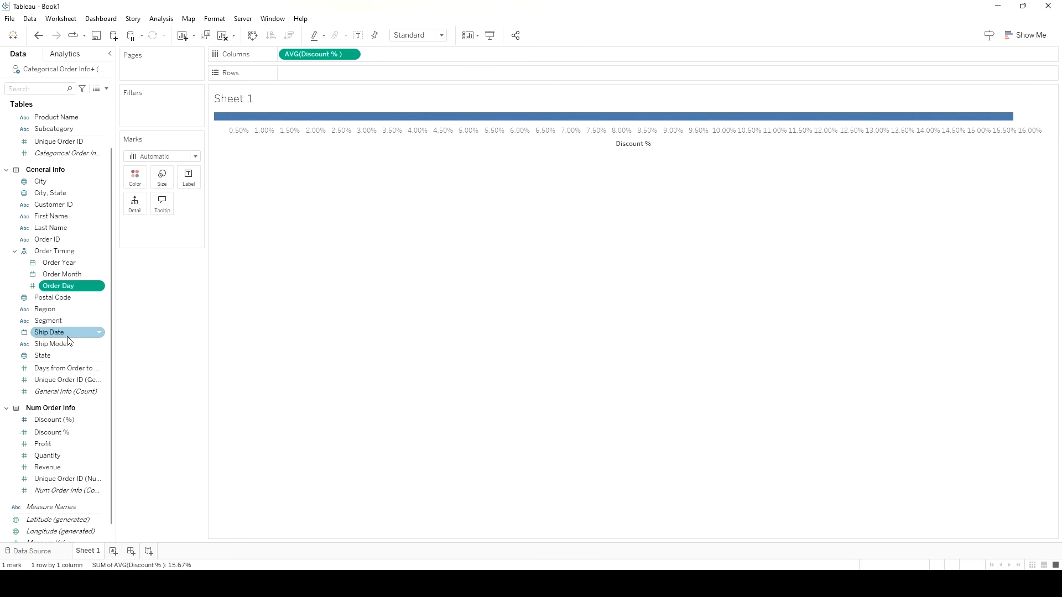
click(44, 289)
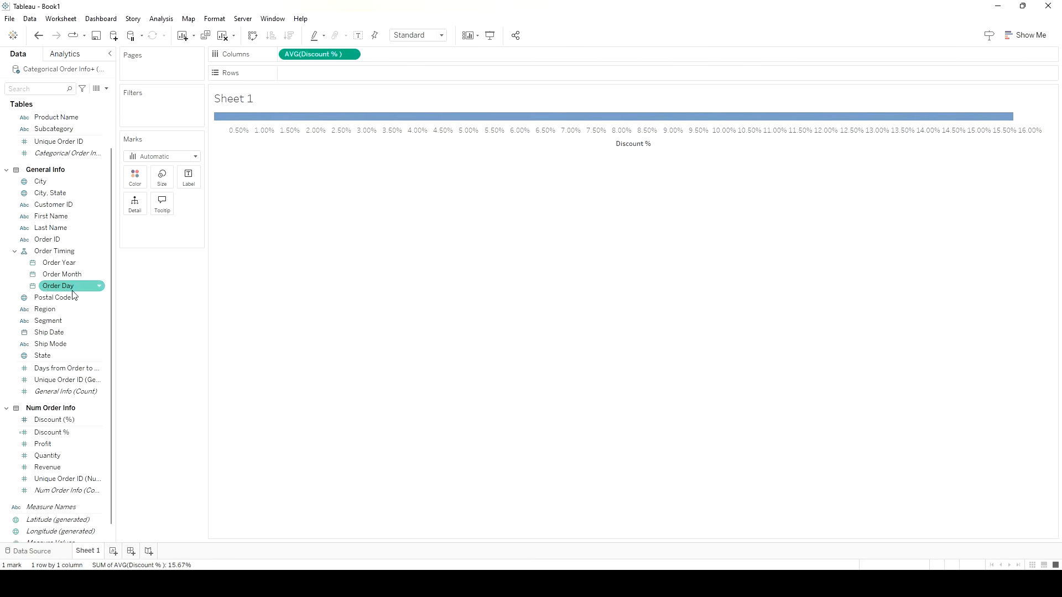
click(128, 283)
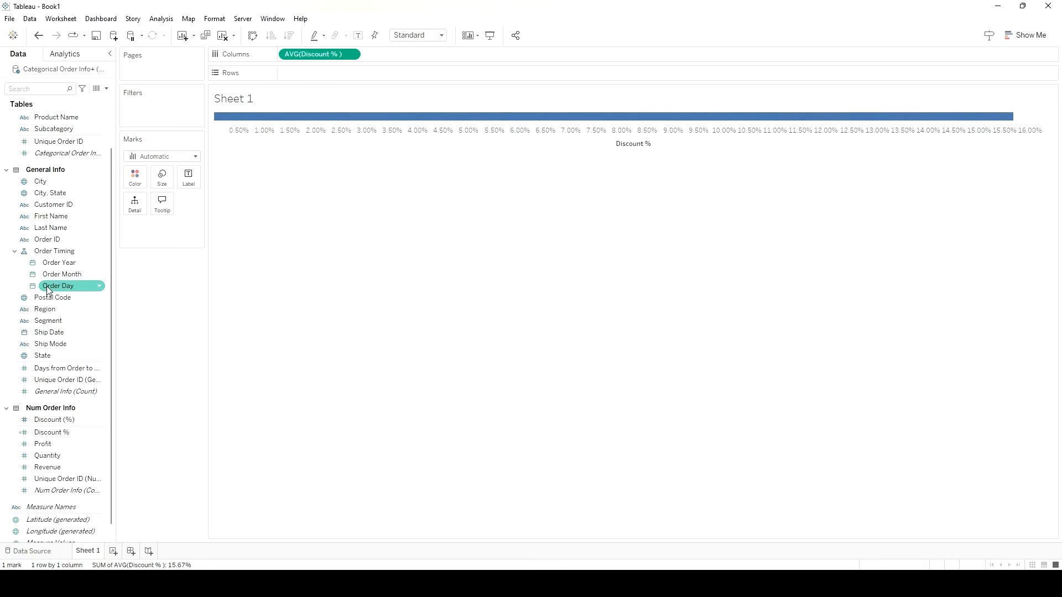
Place Order Month from the Order Timing hierarchy on Rows to plot the average Discount % by month.
click(54, 265)
drag(299, 106, 304, 74)
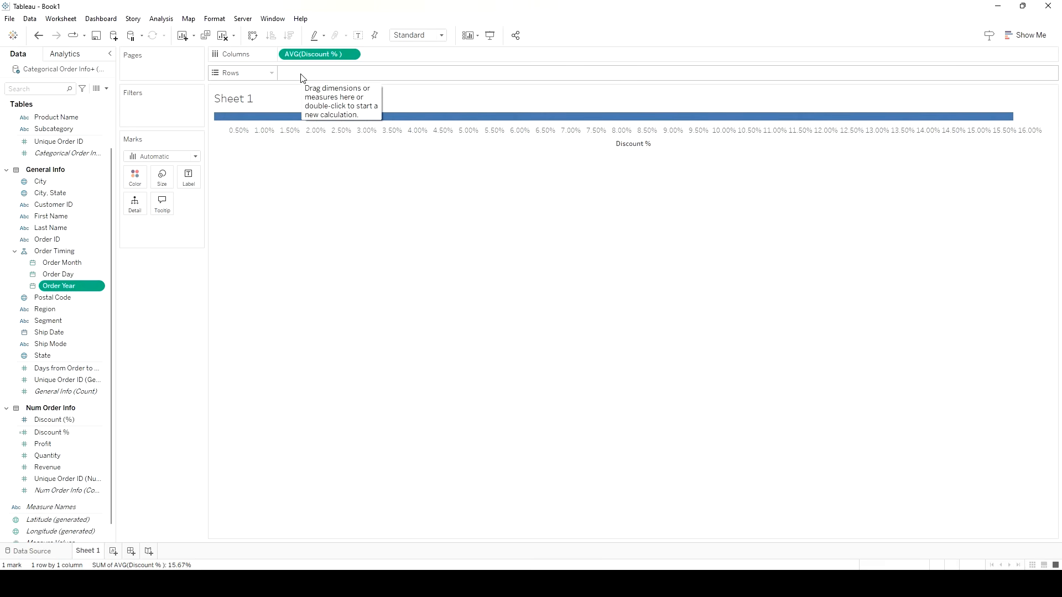
click(61, 264)
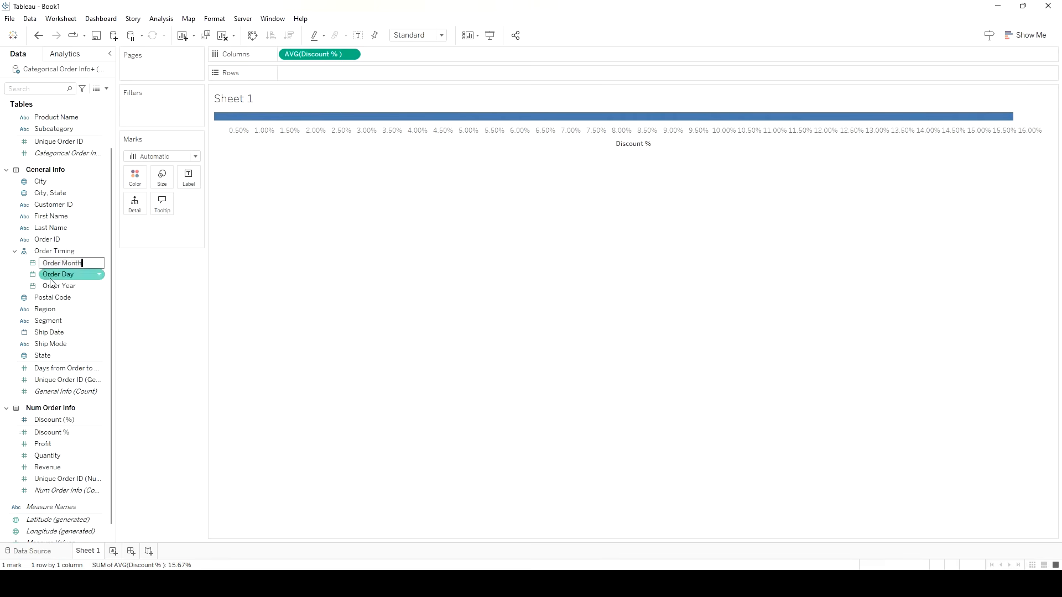
drag(69, 264, 127, 234)
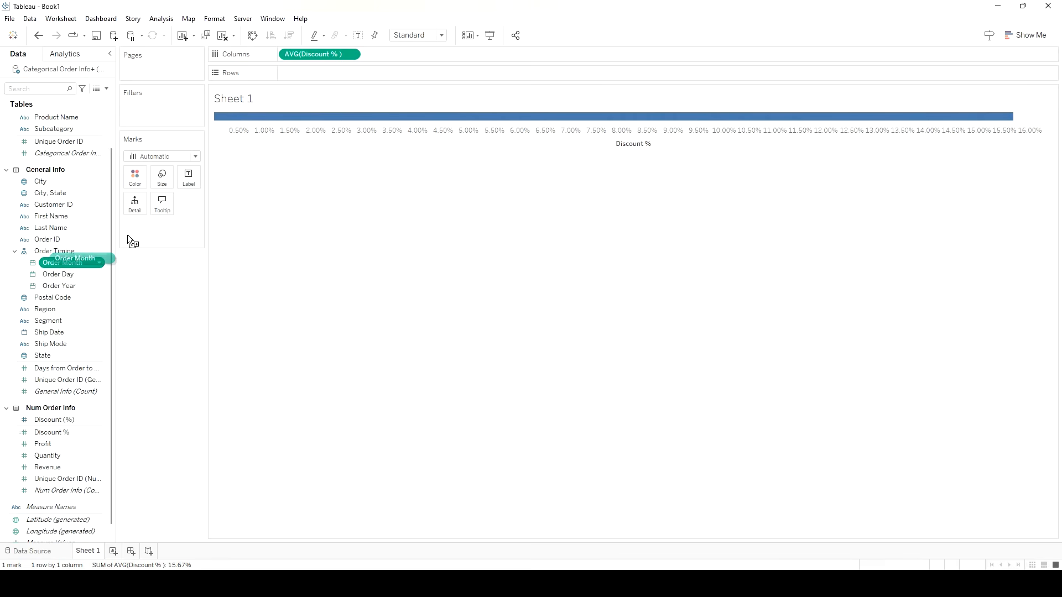
drag(277, 74, 304, 69)
drag(309, 72, 309, 72)
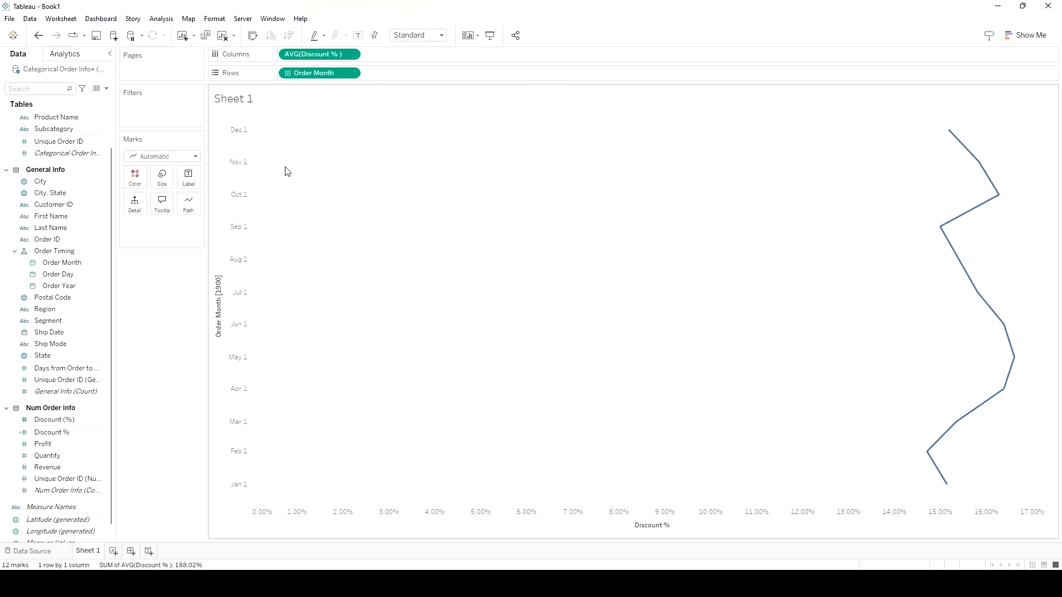
Swap the rows and columns, and place Order Year on Columns ahead of Order Month.
click(253, 35)
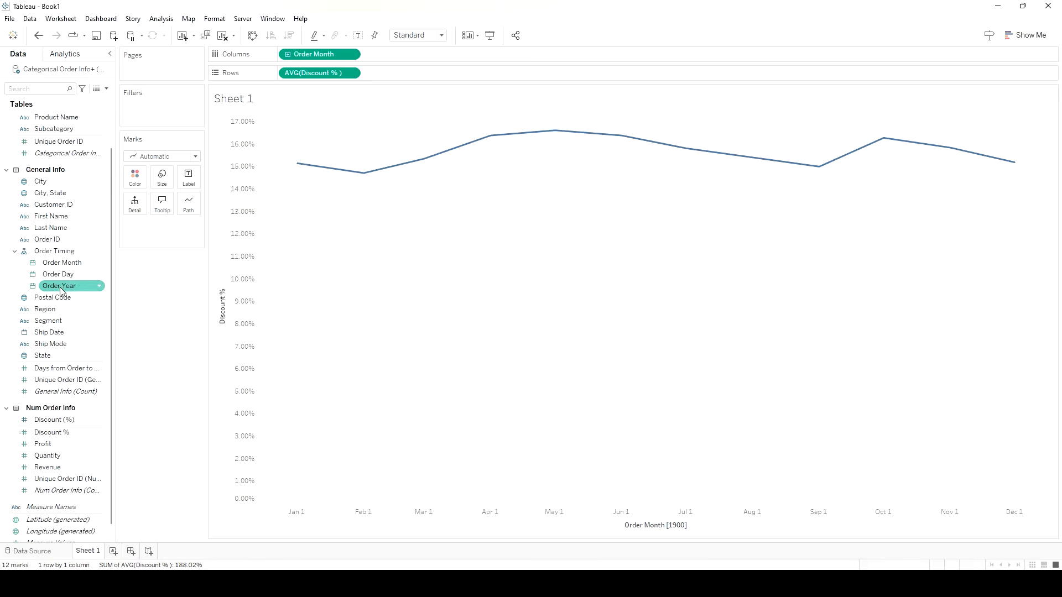
drag(59, 286, 285, 57)
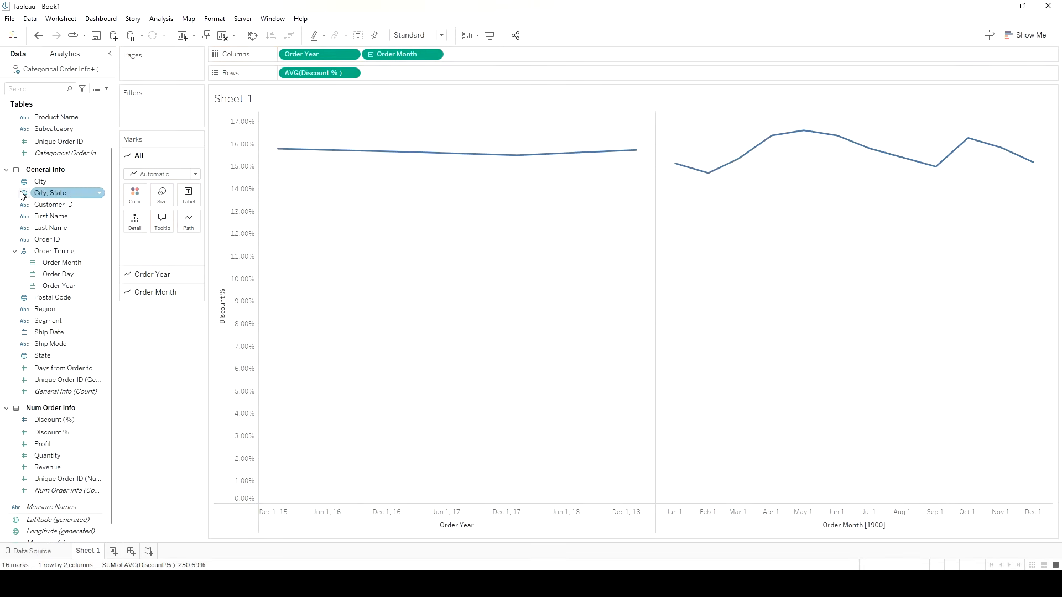
Convert Order Month, Order Day and Order Year in the Order Timing hierarchy to discrete fields.
click(62, 263)
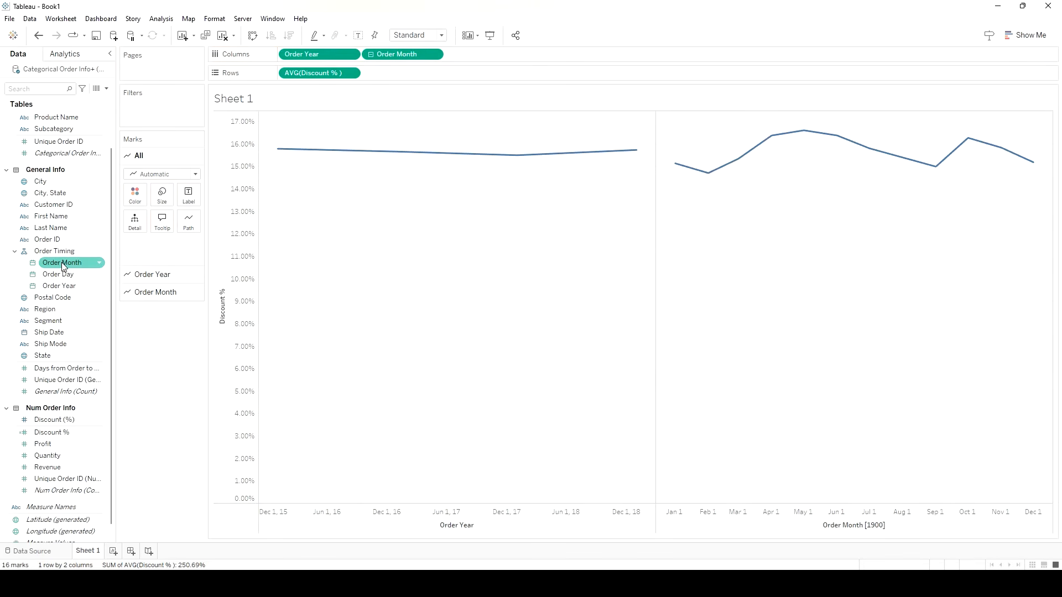
click(34, 264)
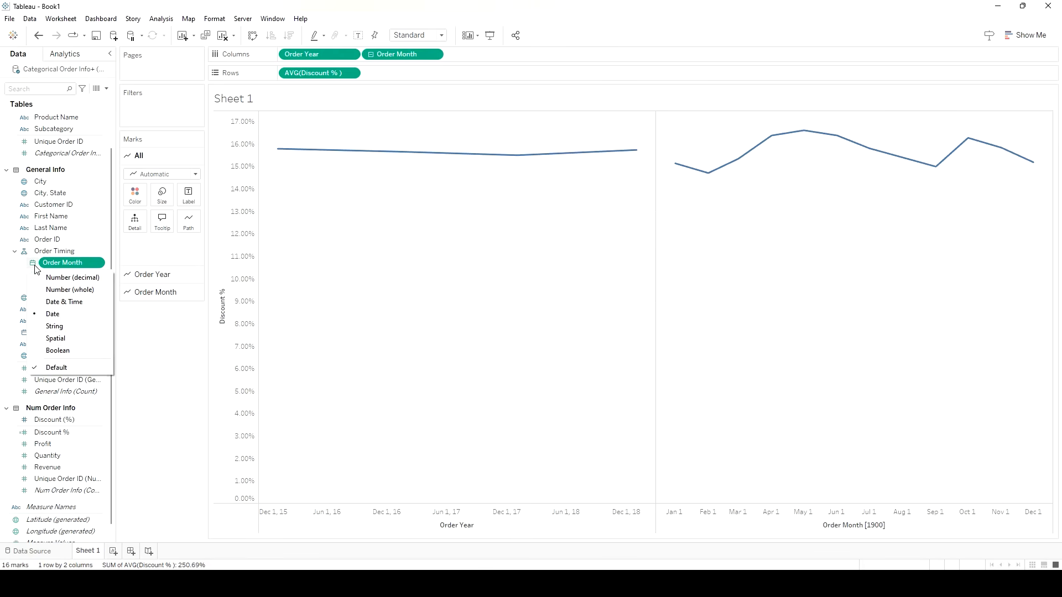
click(95, 266)
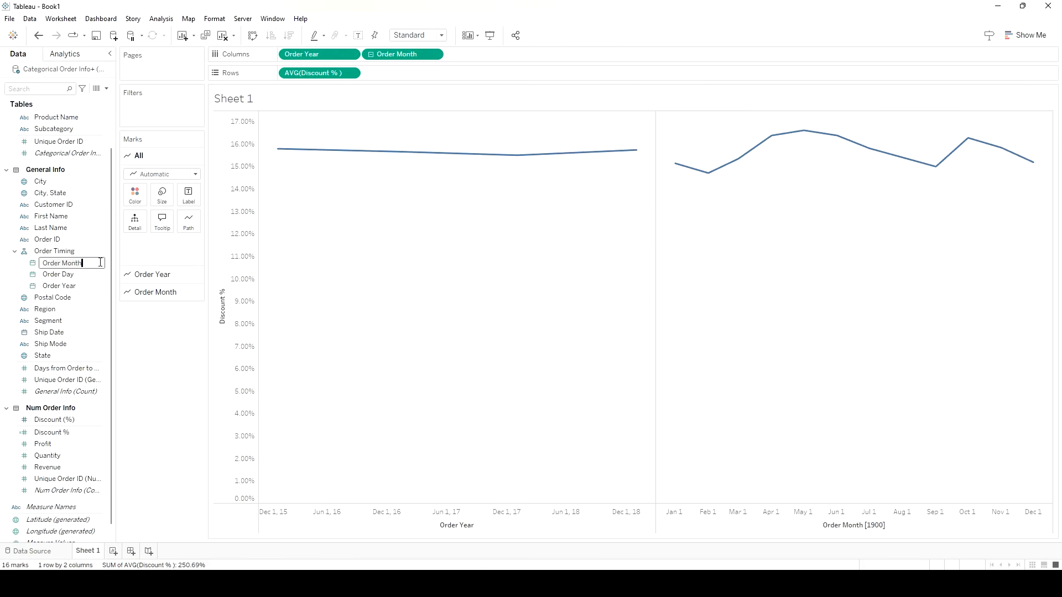
click(102, 265)
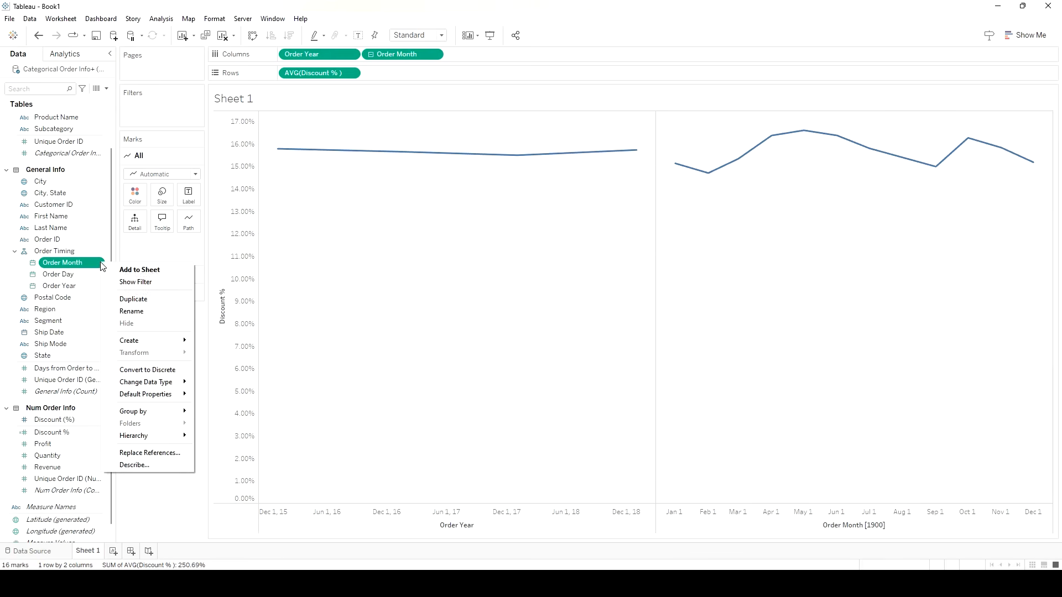
click(154, 370)
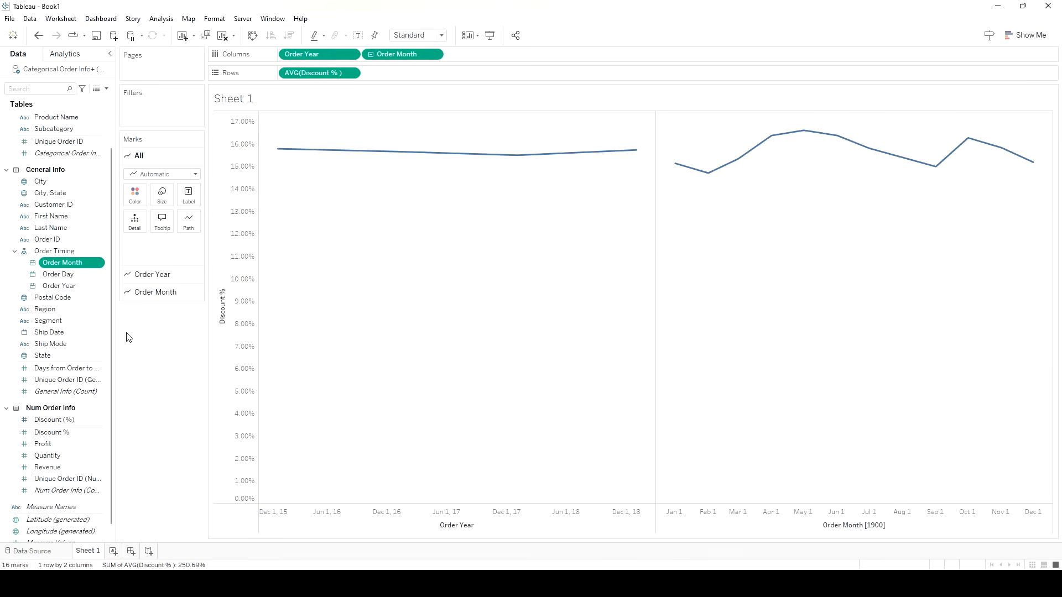
click(93, 275)
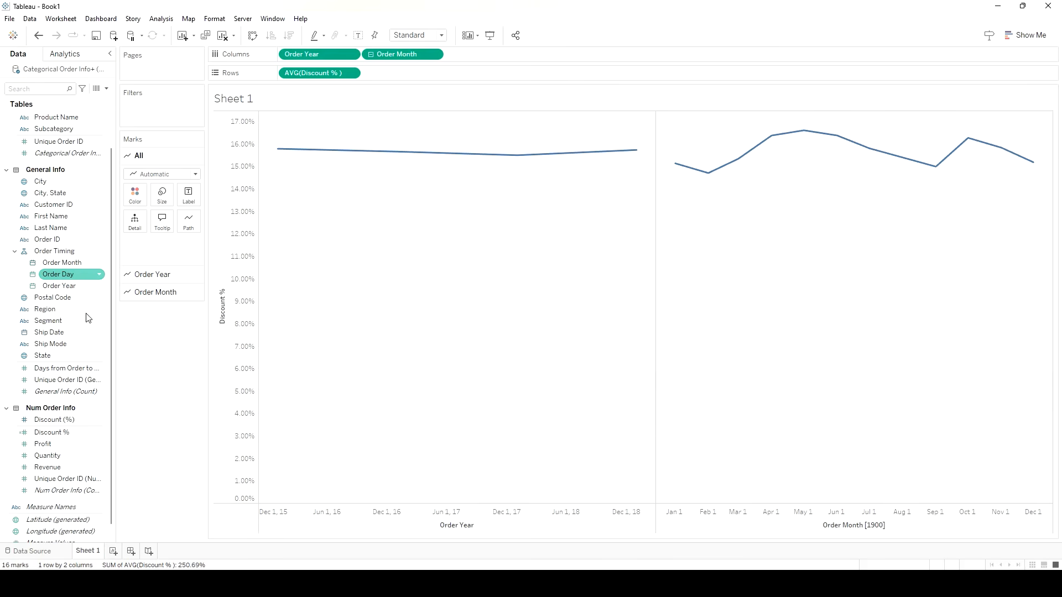
click(99, 275)
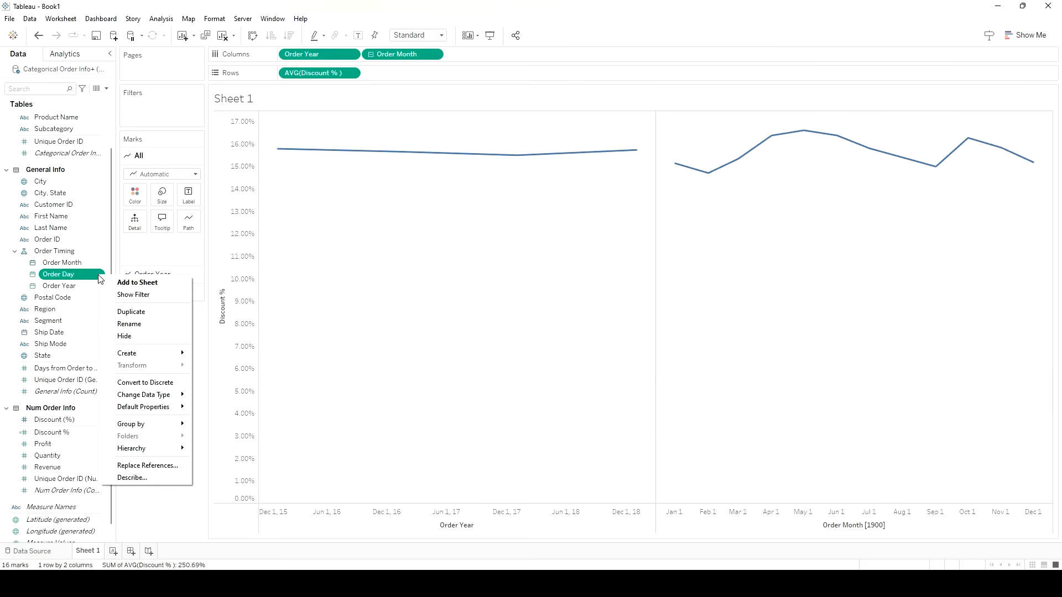
click(131, 382)
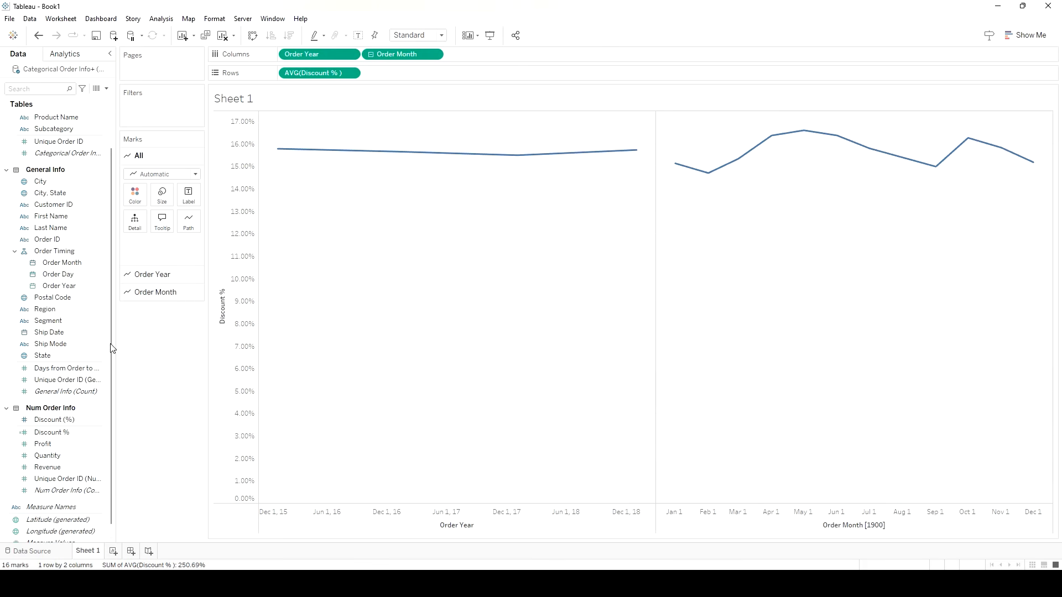
right_click(100, 286)
click(149, 395)
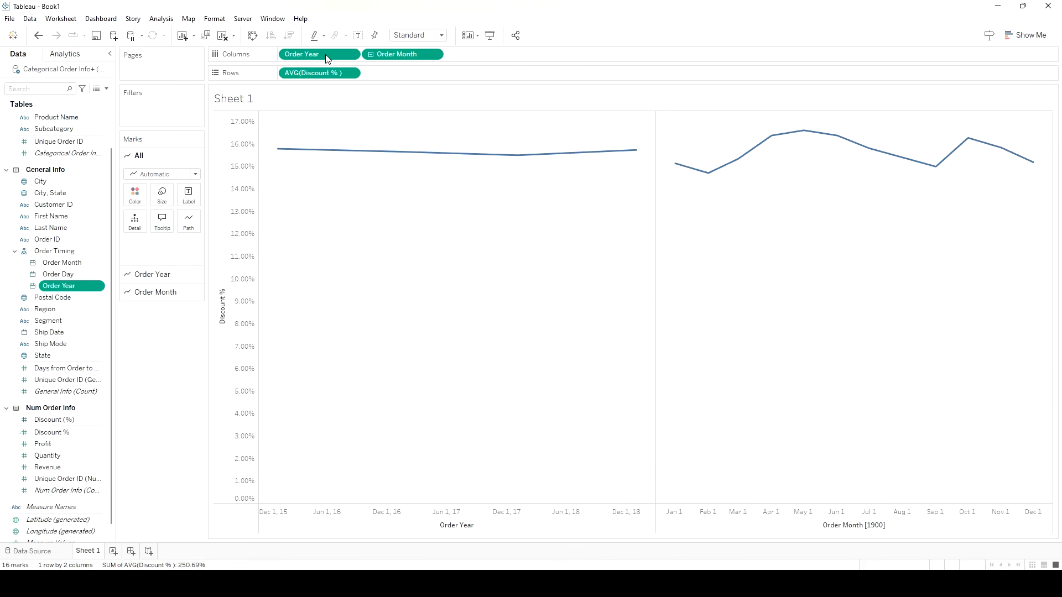
Remove Order Year and Order Month from Columns, and move Order Year above Order Month in the Order Timing hierarchy.
click(282, 157)
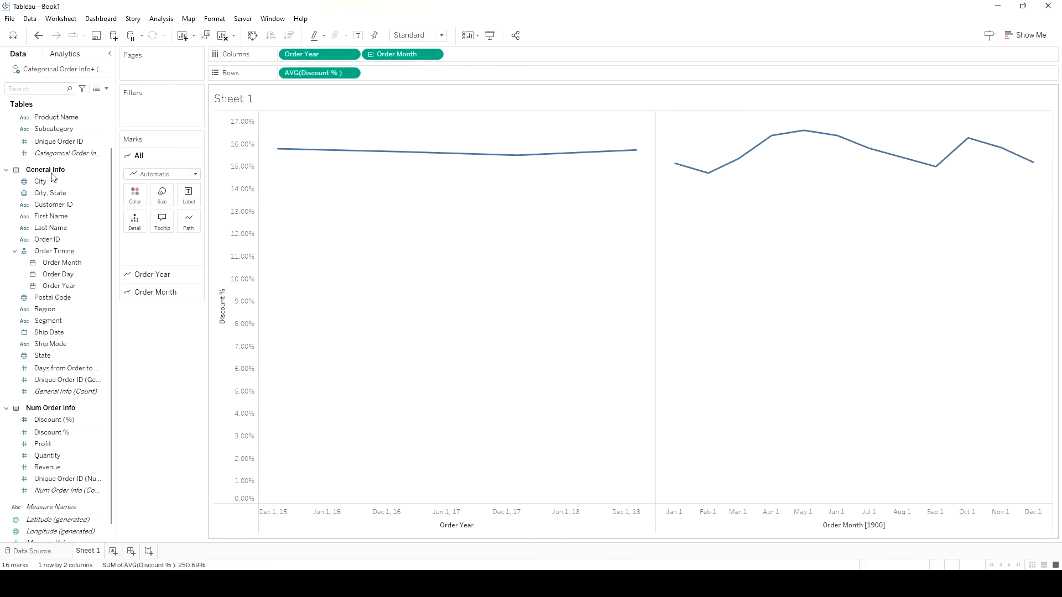
mouse_move(309, 148)
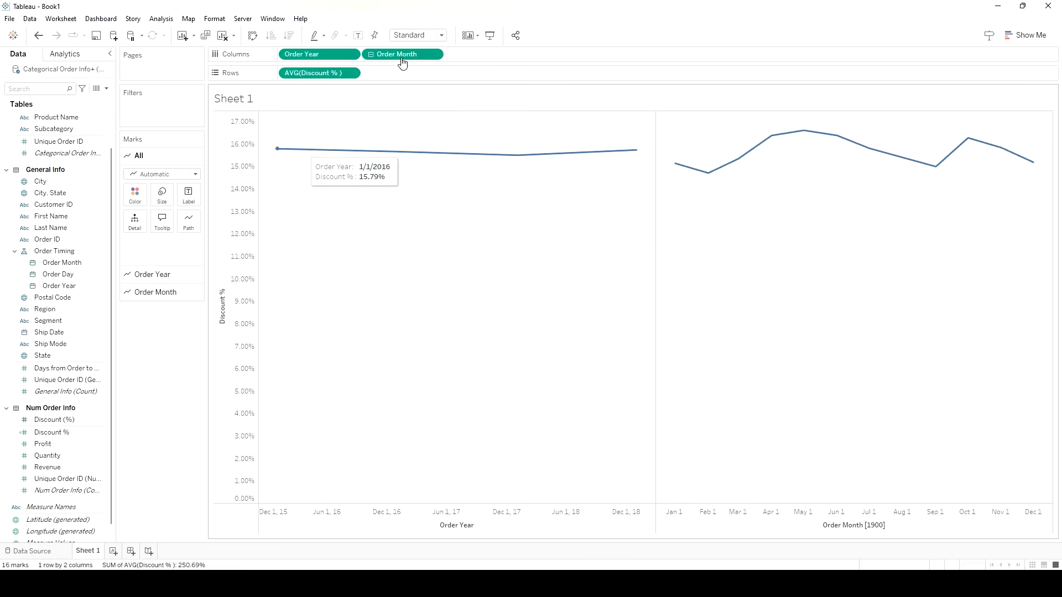
drag(401, 55, 151, 308)
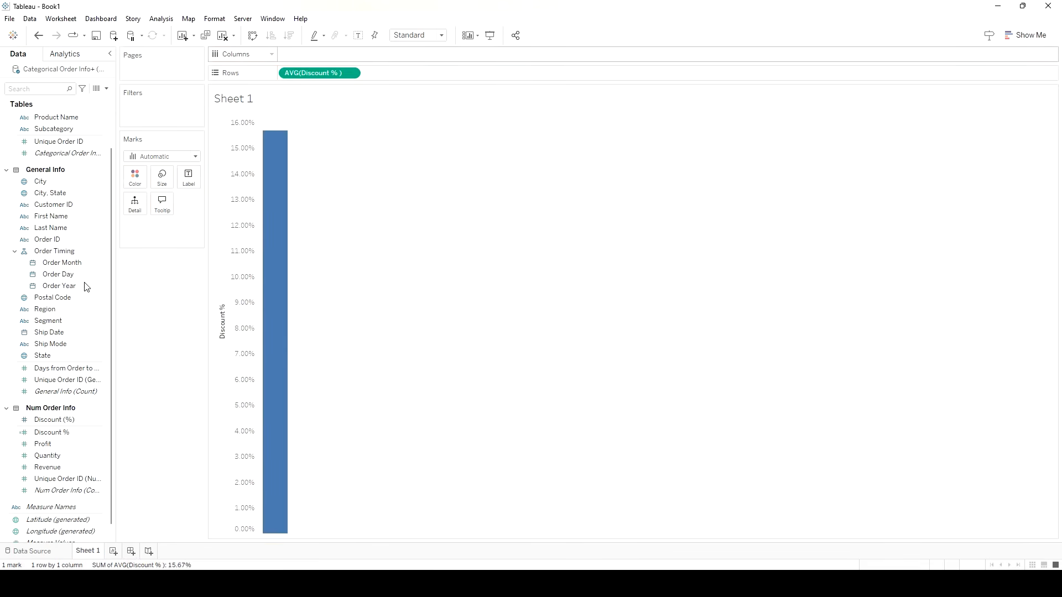
drag(51, 290, 54, 261)
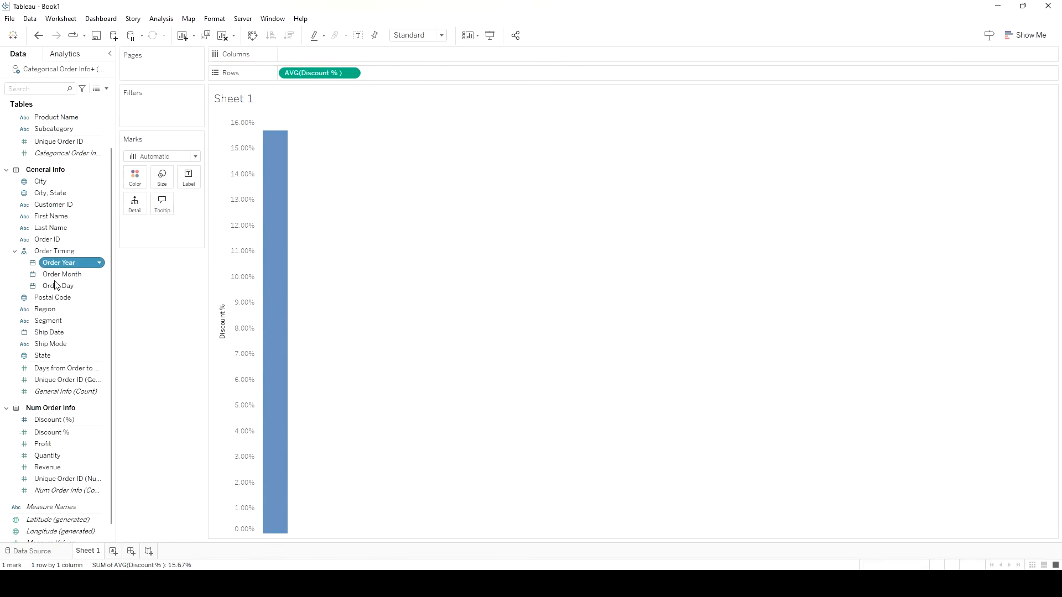
Place the Order Timing hierarchy on Columns and drill it down from Order Year to Order Month.
click(58, 251)
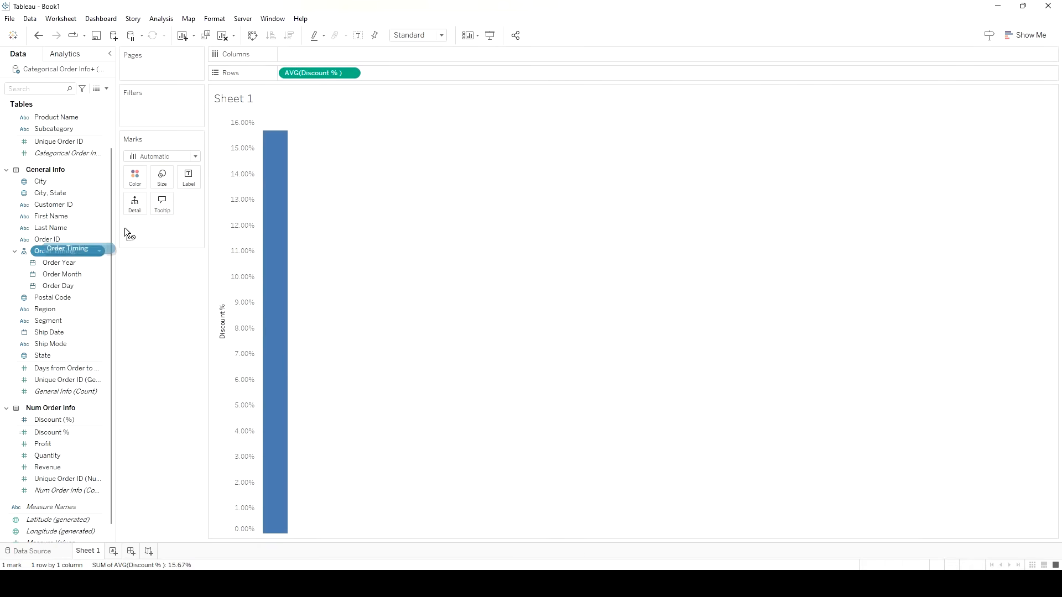
drag(267, 72, 288, 132)
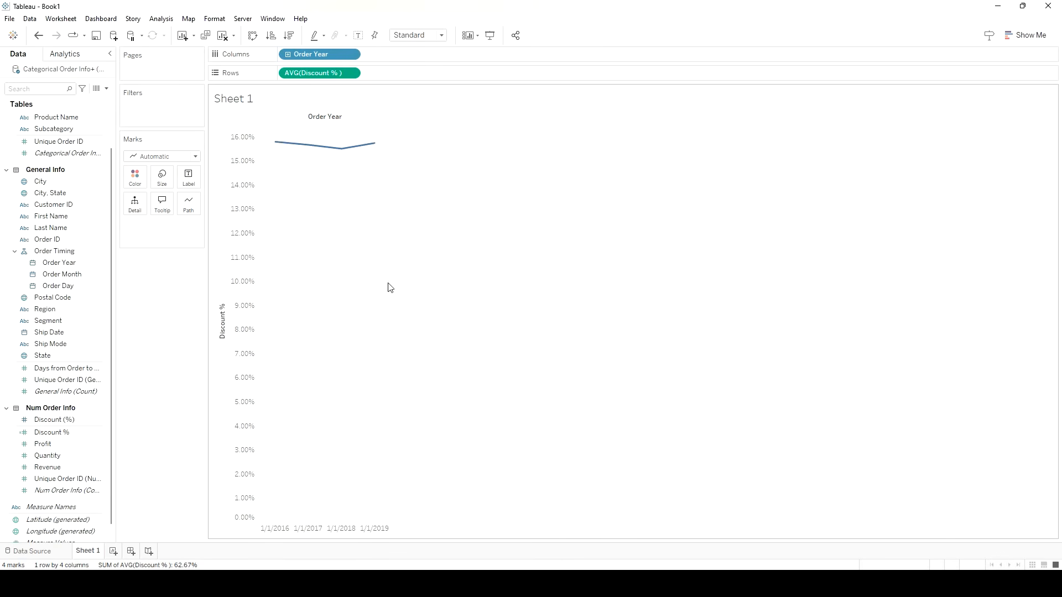
click(289, 59)
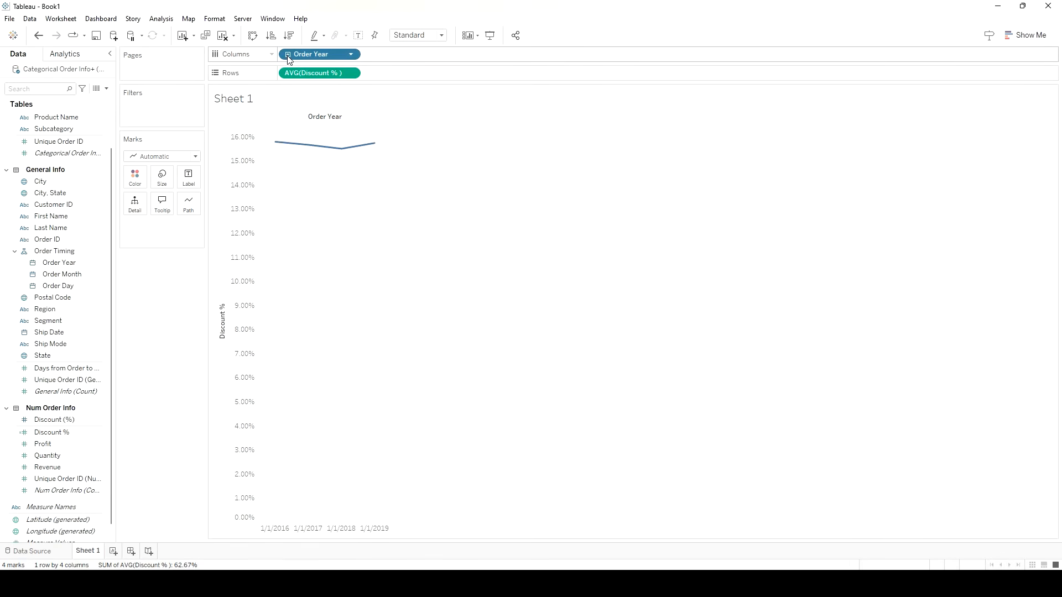
click(287, 55)
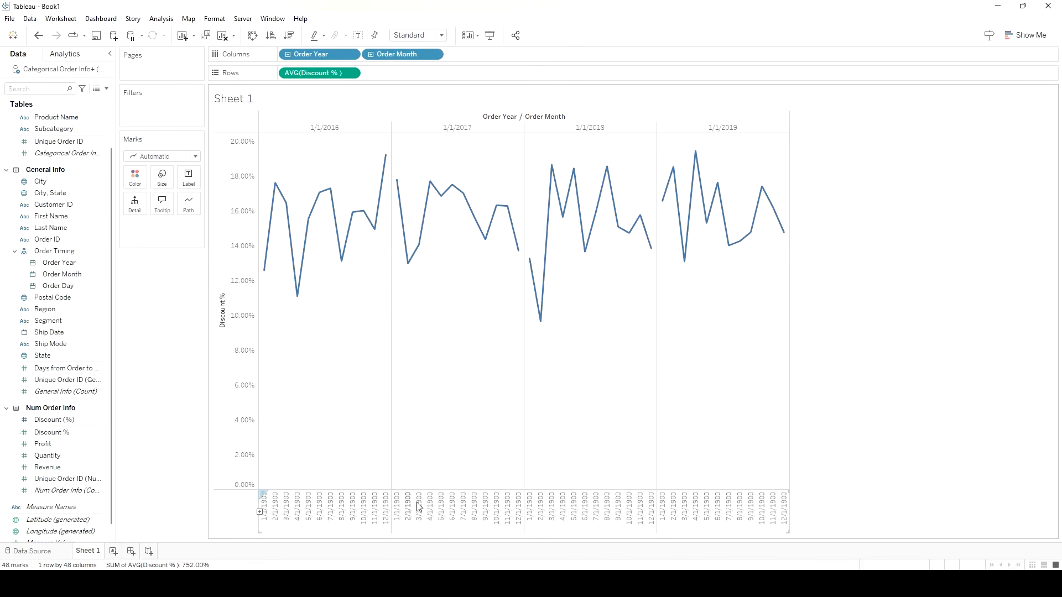
Set the date format of the Order Month headers to Standard Short Date.
right_click(287, 503)
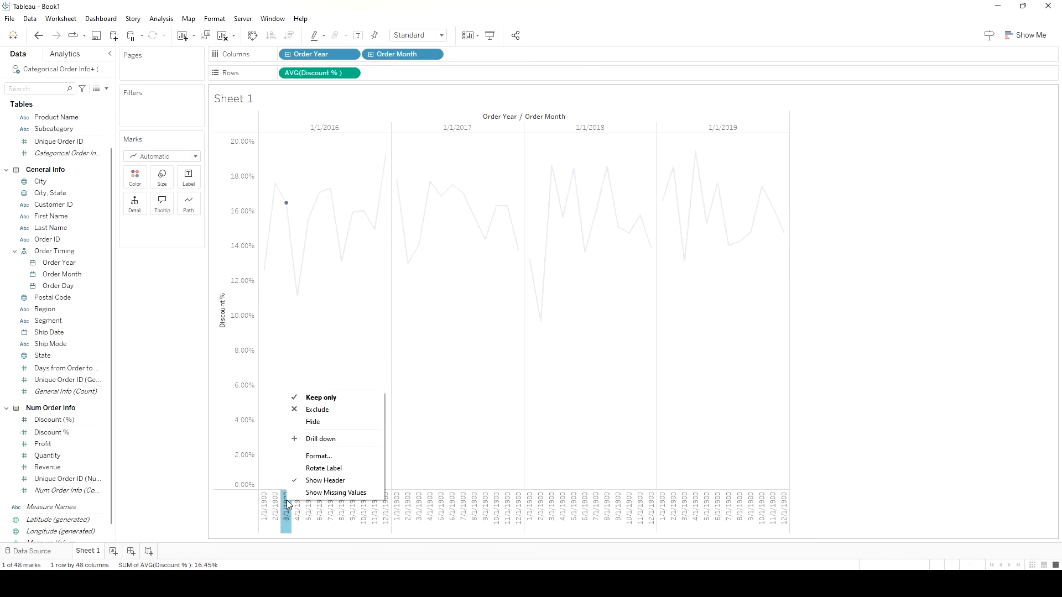
click(350, 455)
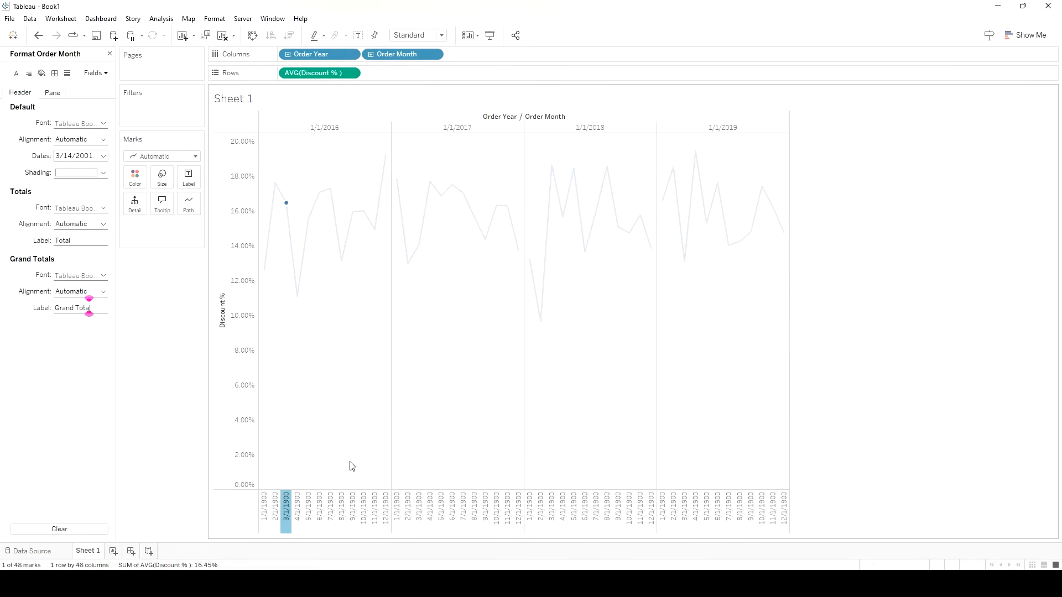
click(83, 156)
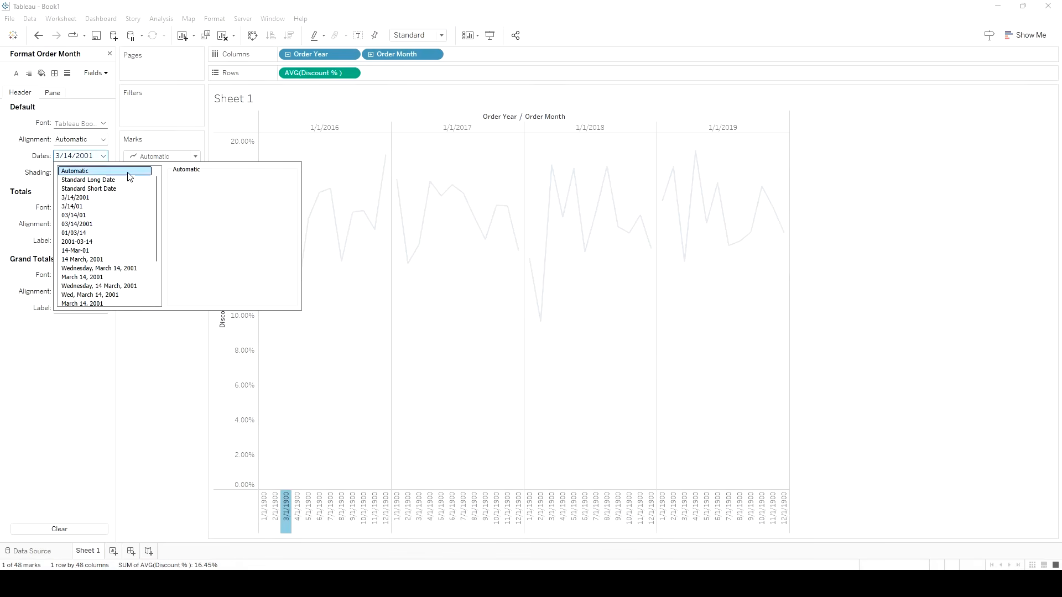
drag(157, 185, 151, 243)
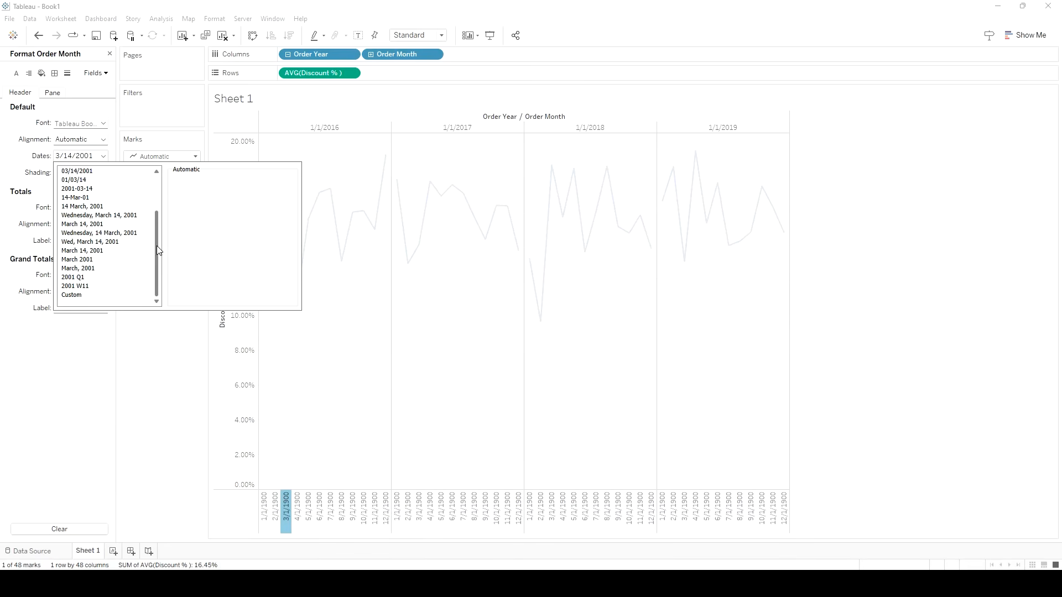
drag(158, 245, 164, 213)
click(121, 190)
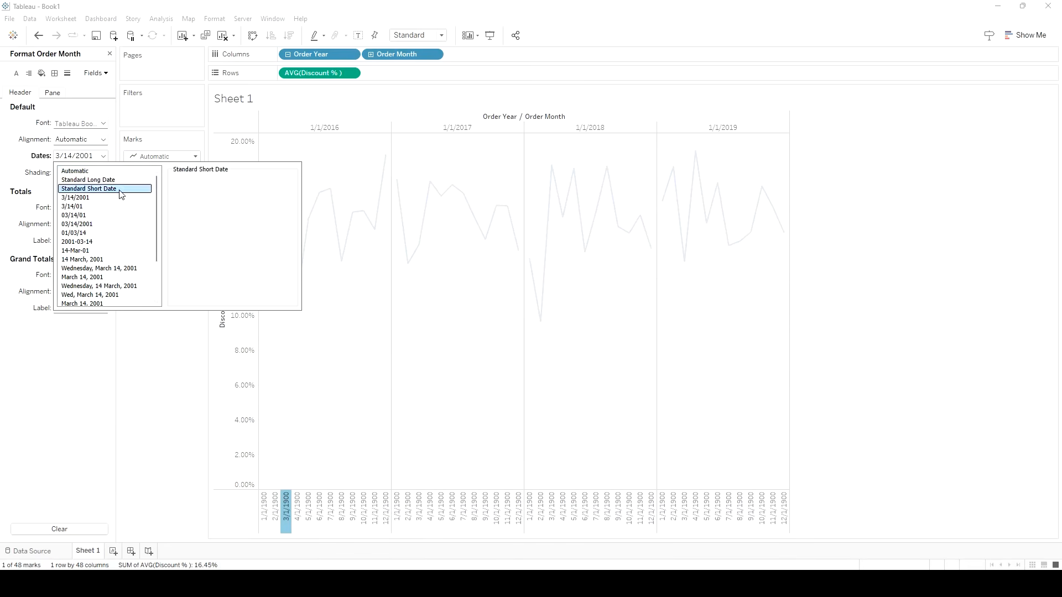
click(131, 401)
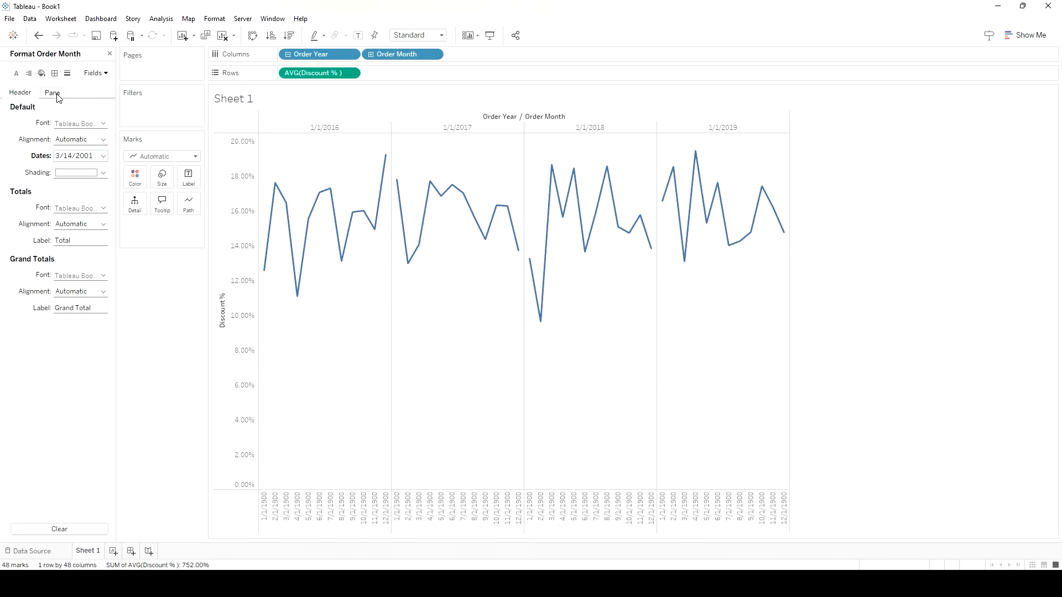
click(110, 54)
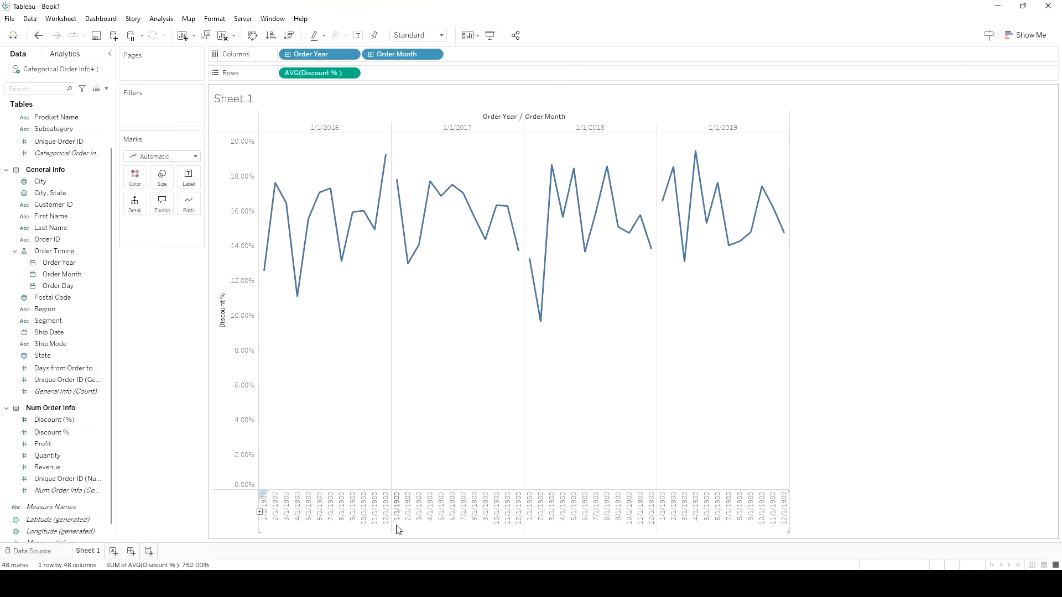
Review the date formats available for the Order Month headers and leave the formatting options.
right_click(364, 520)
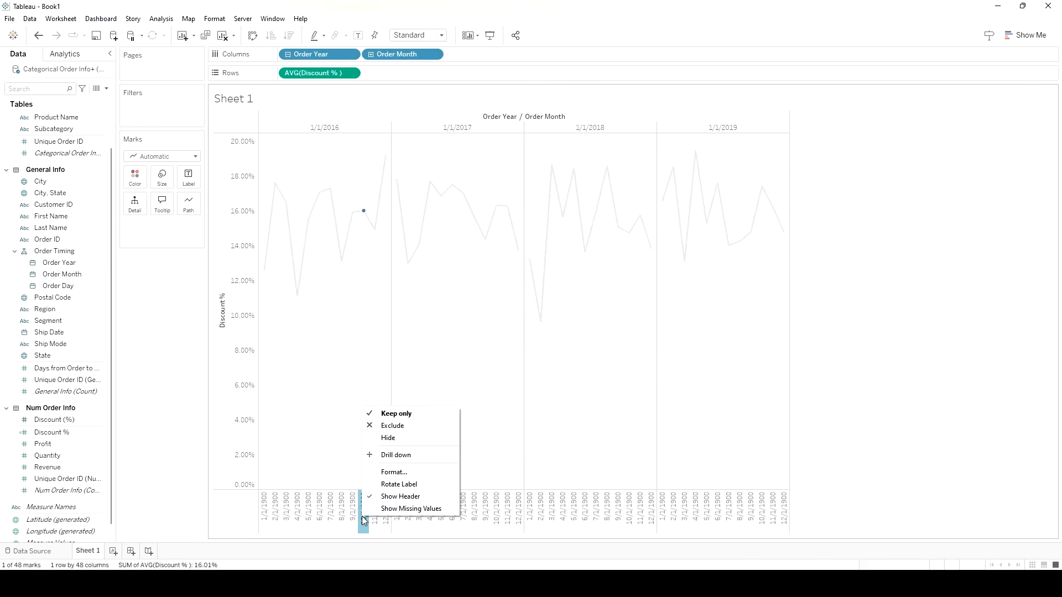
click(402, 474)
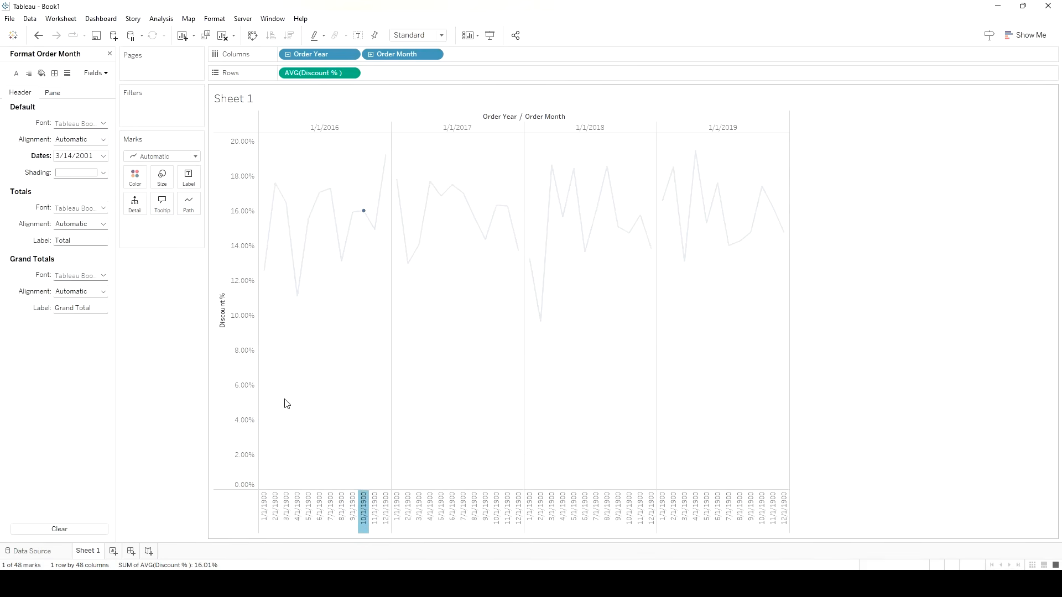
click(100, 157)
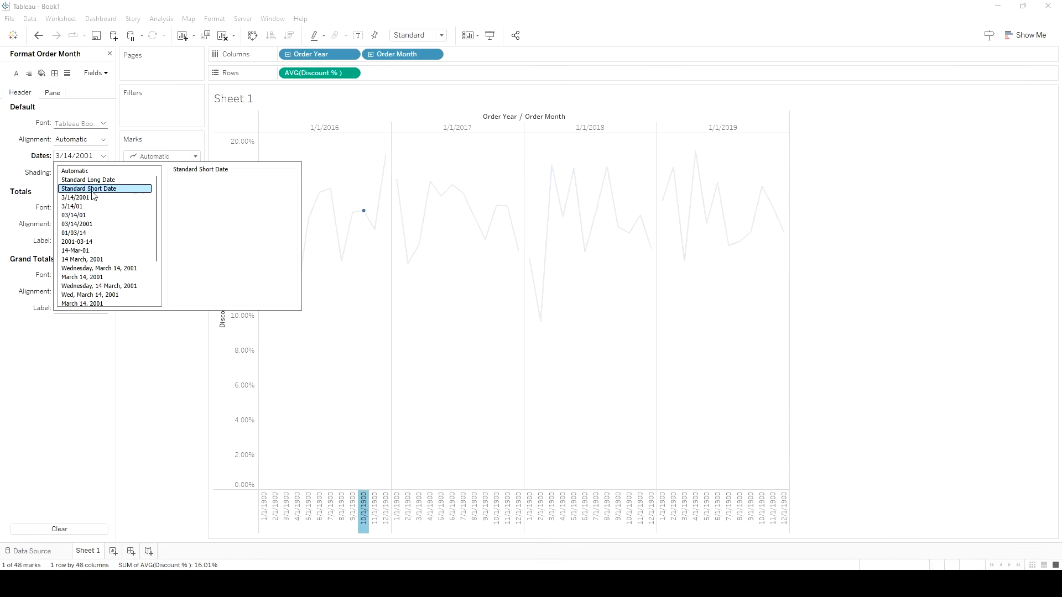
click(164, 404)
click(373, 102)
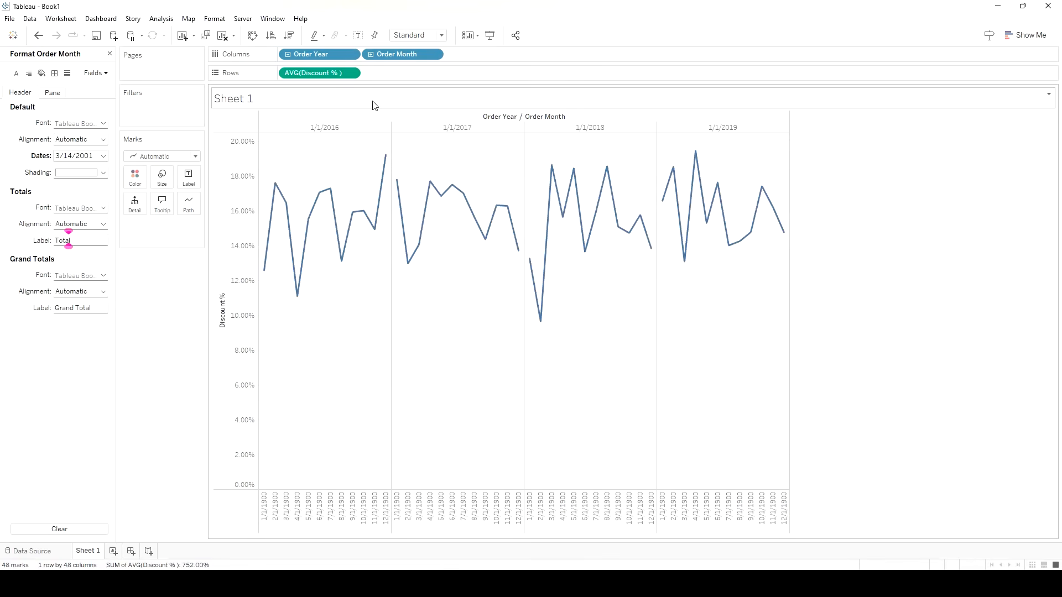
click(110, 54)
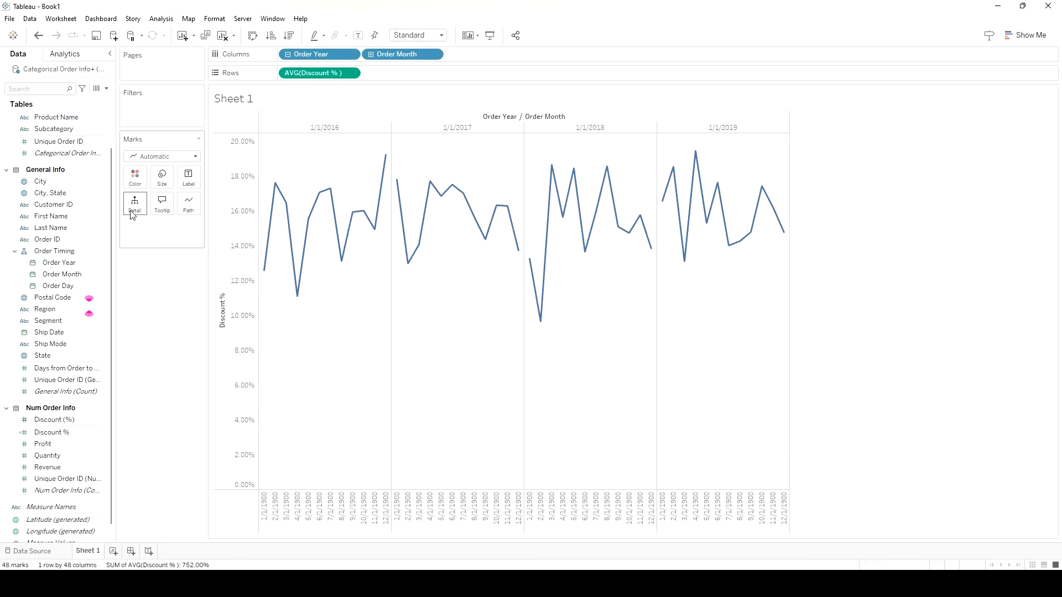
Remove Order Year and Order Month from Columns and place Ship Date there instead.
click(66, 264)
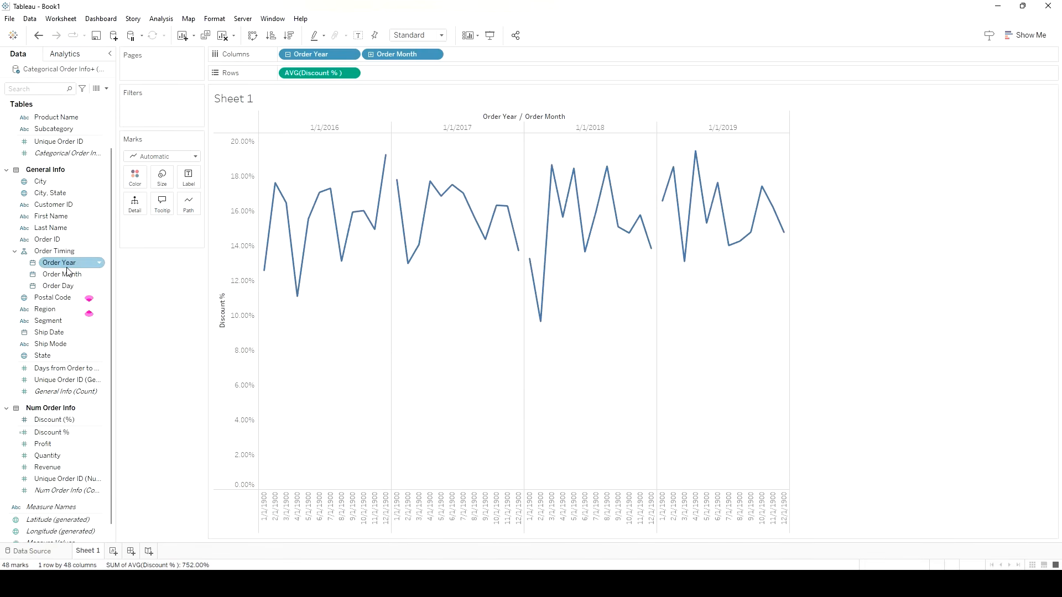
click(62, 357)
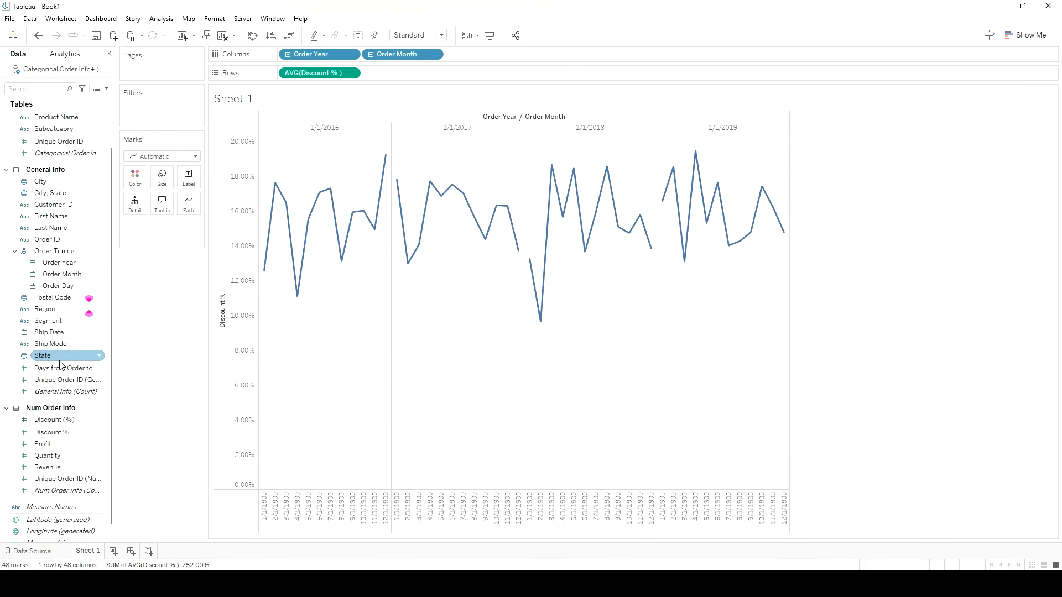
drag(303, 54, 162, 275)
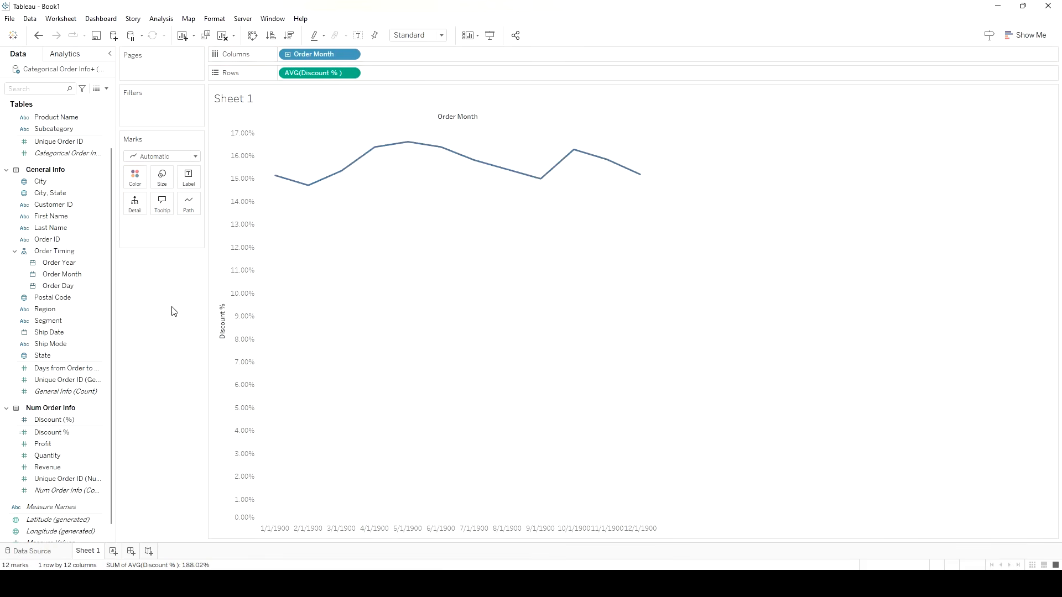
drag(317, 54, 147, 308)
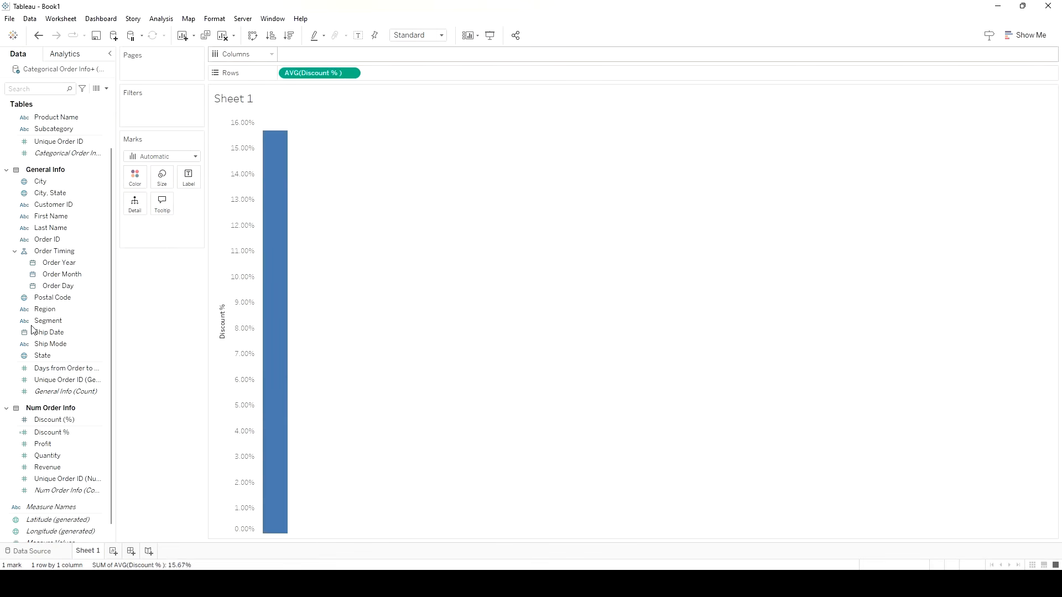
drag(42, 337, 71, 332)
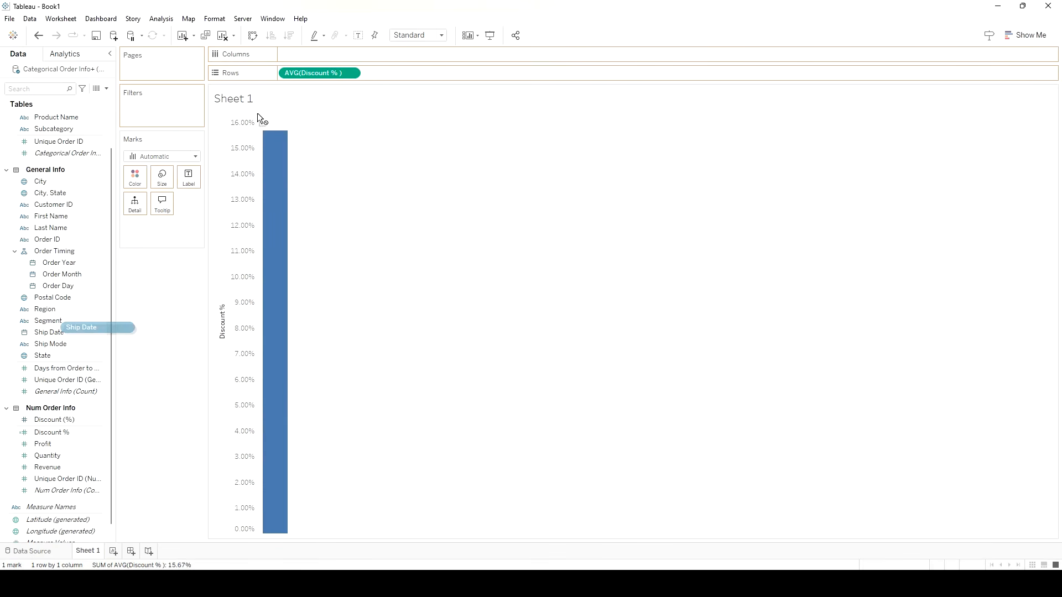
drag(298, 55, 301, 51)
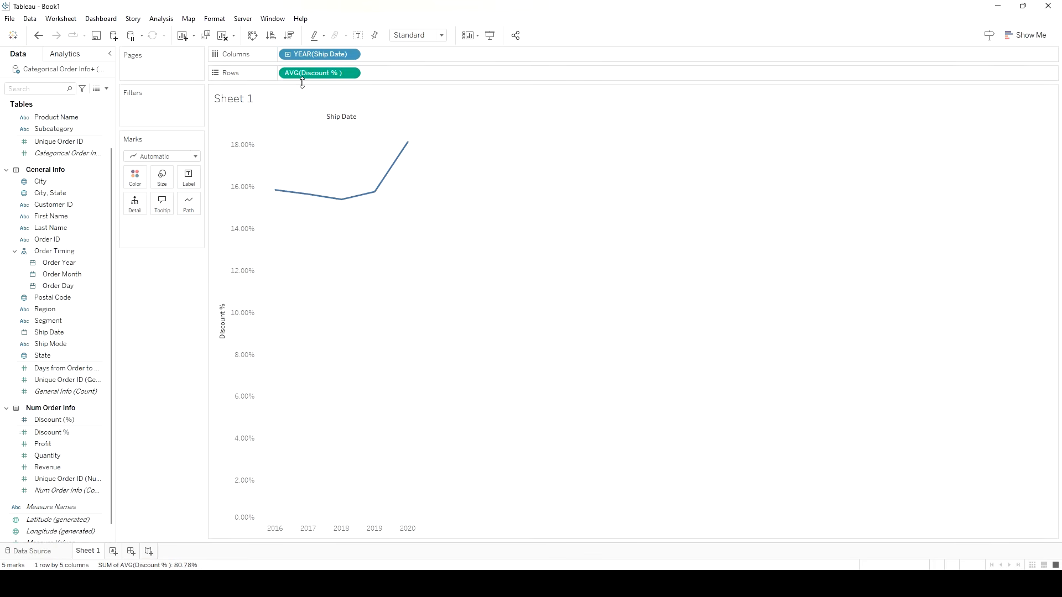
Drill Ship Date down from year to quarter on Columns, and move the year level after the quarter level.
mouse_move(275, 194)
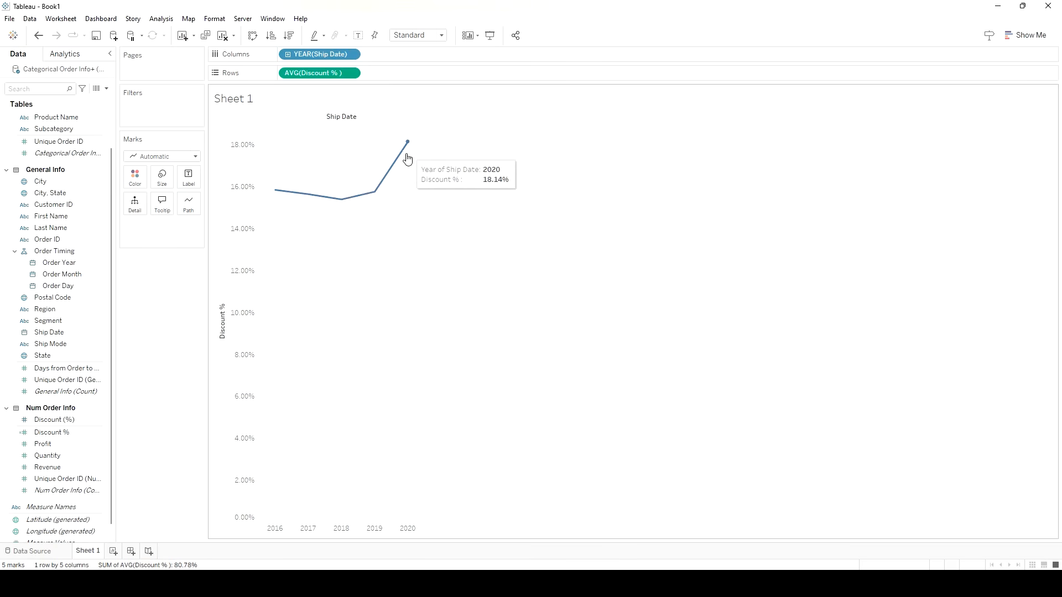
mouse_move(398, 167)
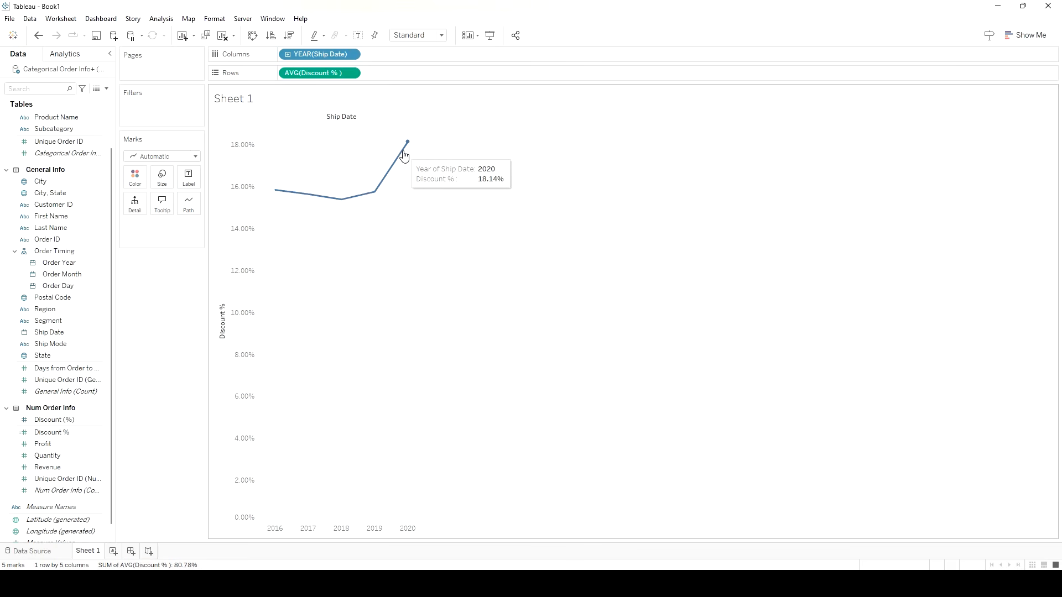
click(289, 59)
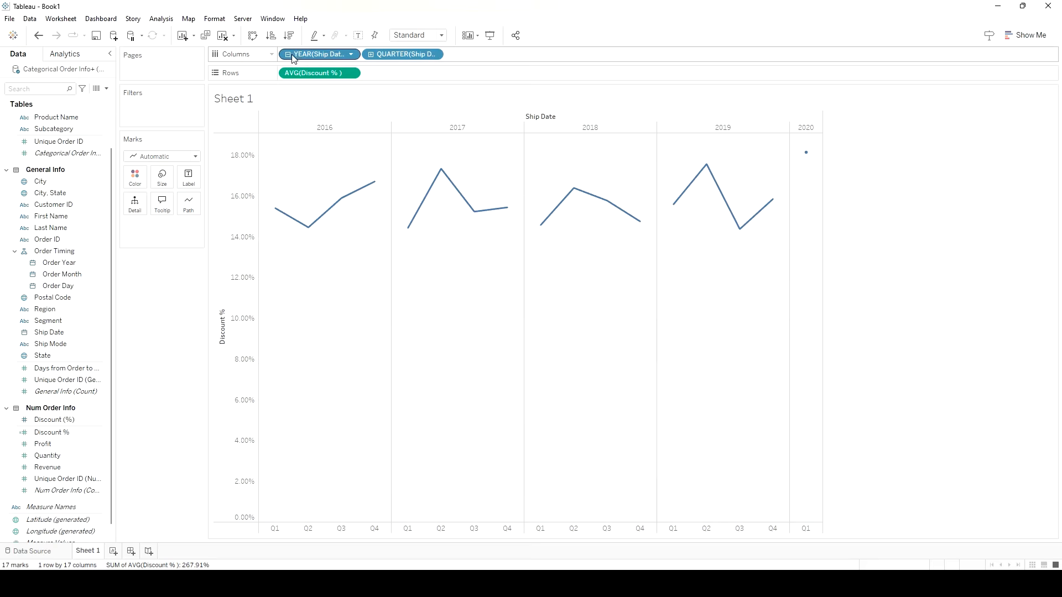
mouse_move(806, 159)
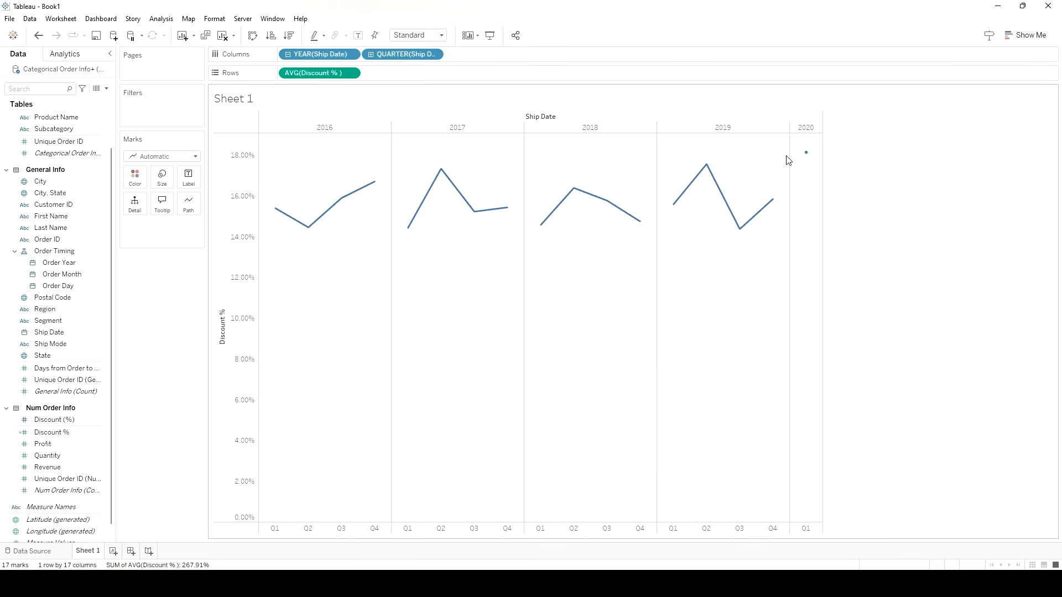
drag(324, 59, 496, 57)
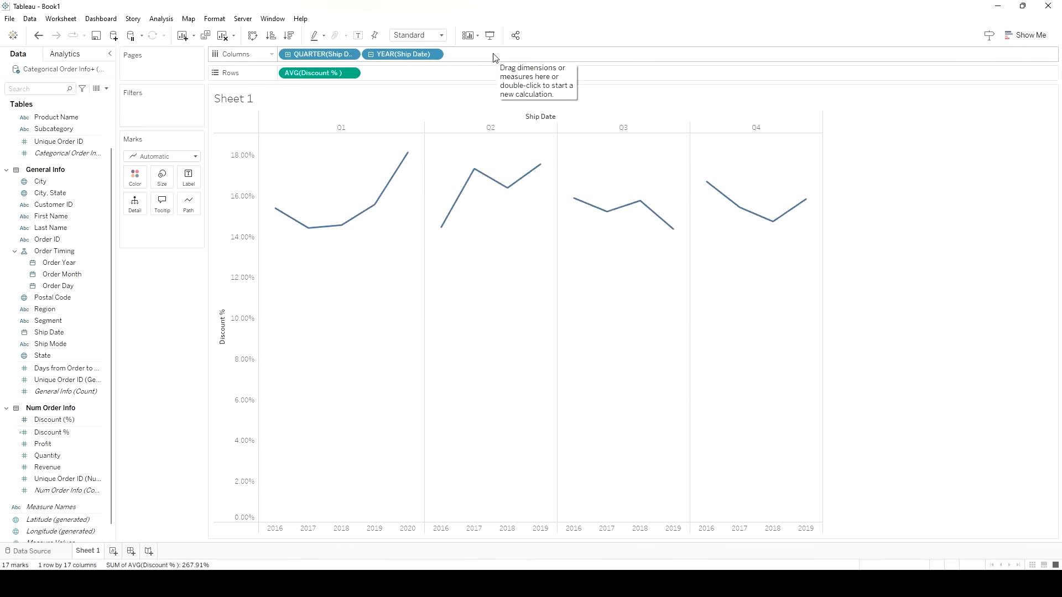
Color the discount lines by Category from the Categorical Order Info table.
mouse_move(317, 250)
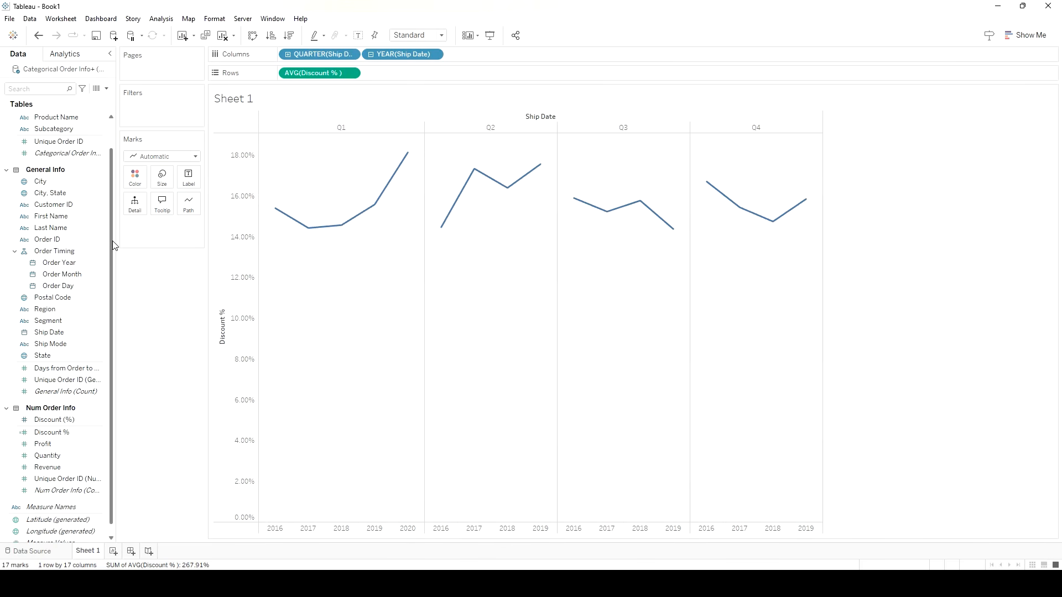
scroll(113, 245, down, 1)
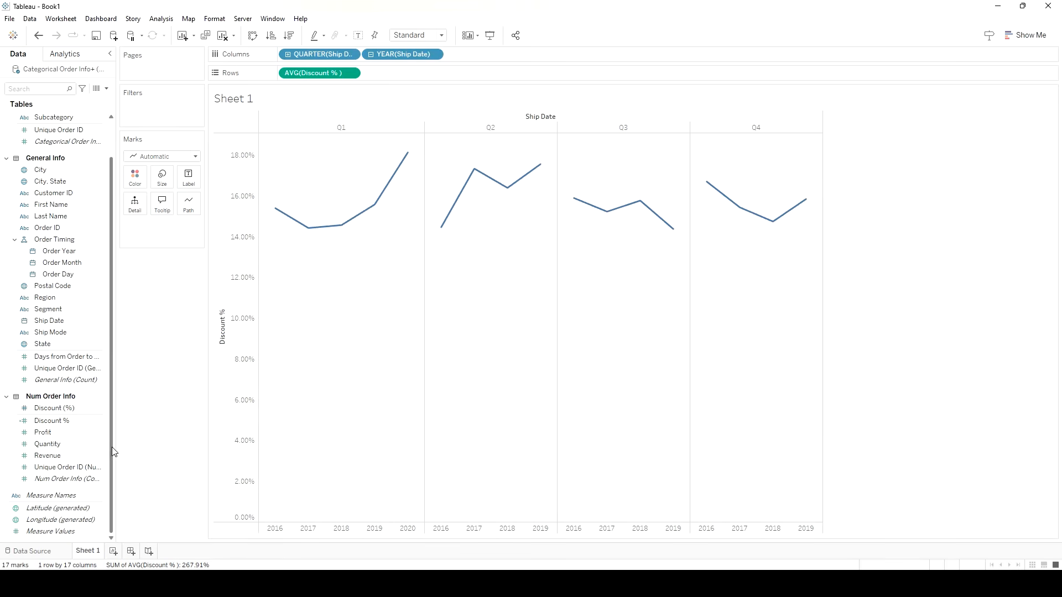
scroll(112, 447, up, 2)
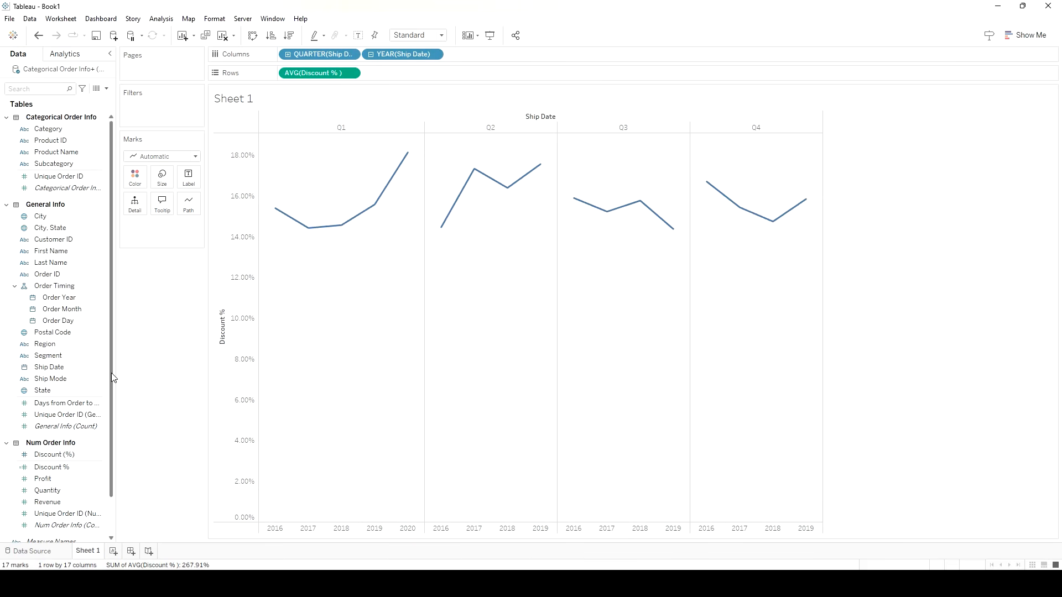
drag(48, 129, 142, 178)
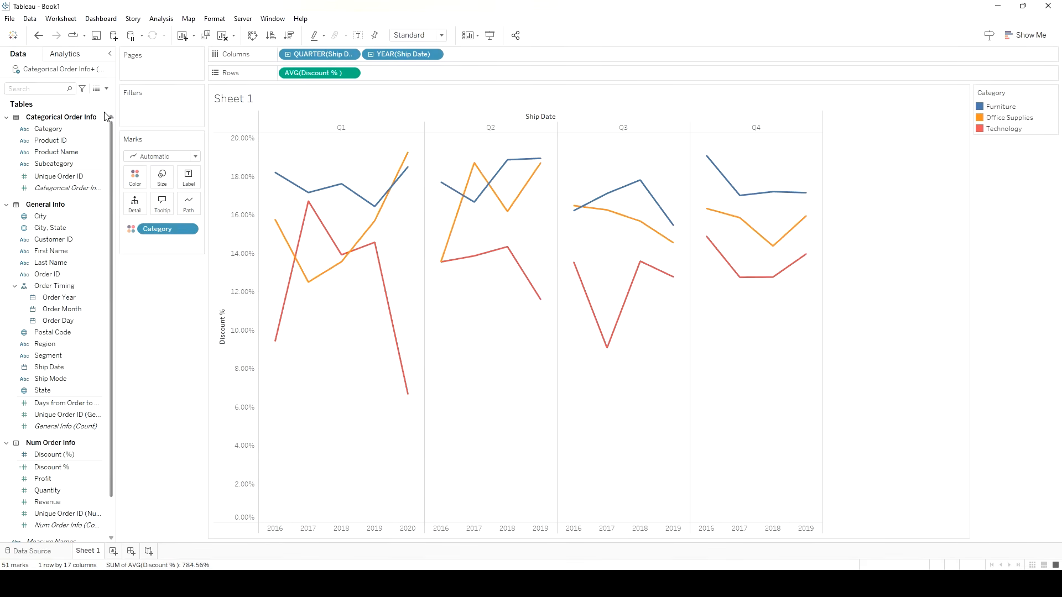
Add an average line per pane to the discount chart and check the averages of the first two quarters.
click(71, 60)
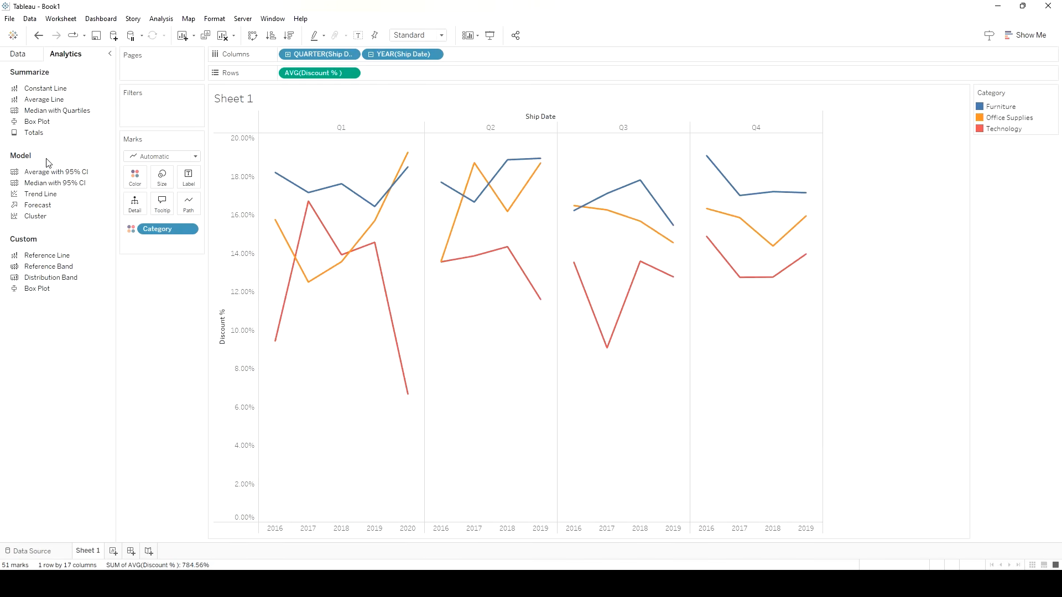
drag(50, 99, 313, 137)
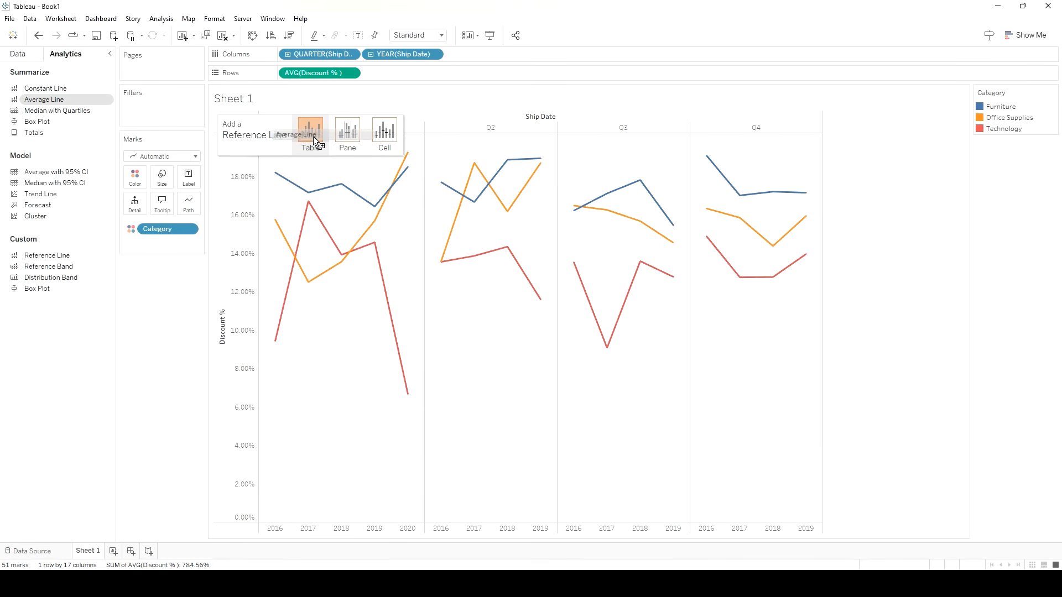
drag(314, 136, 347, 136)
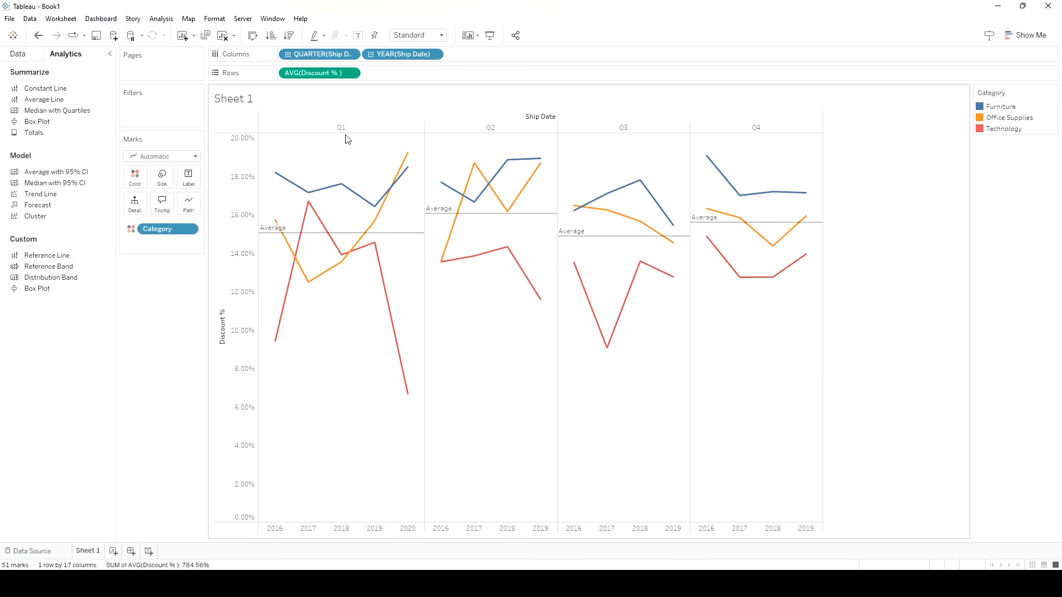
mouse_move(473, 267)
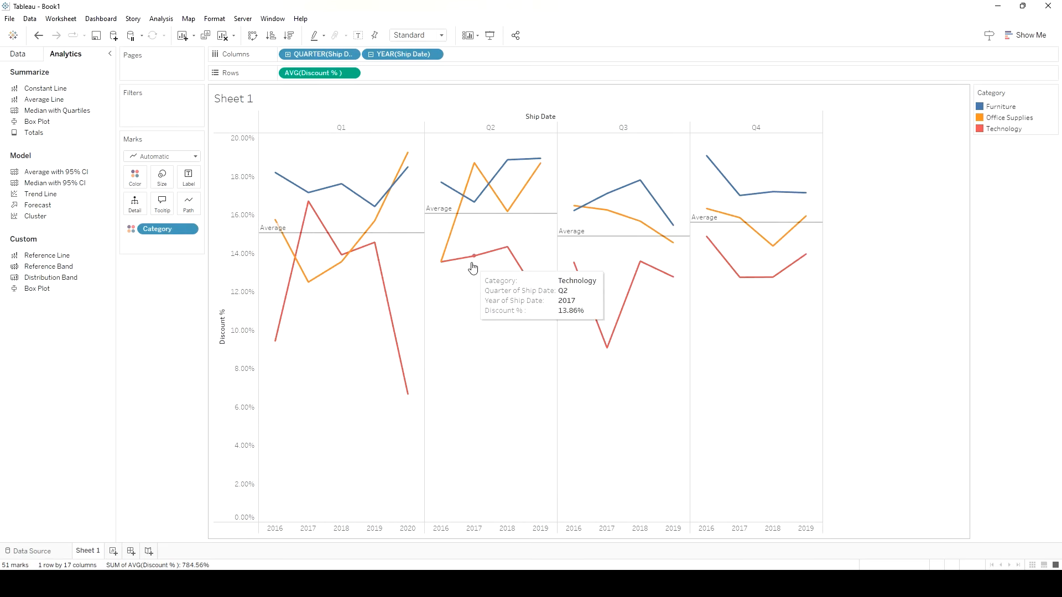
click(292, 238)
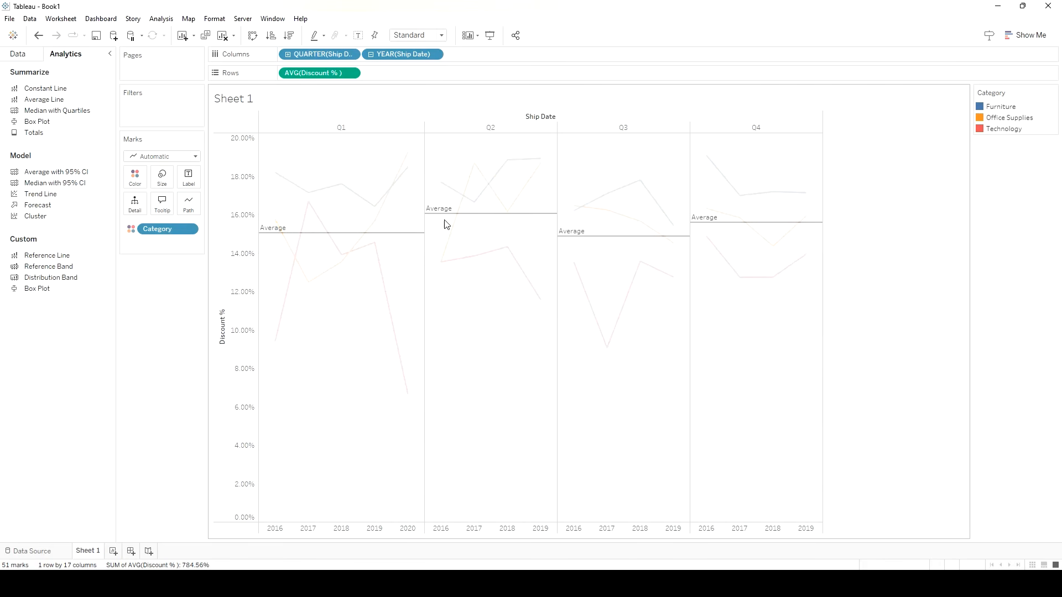
mouse_move(447, 215)
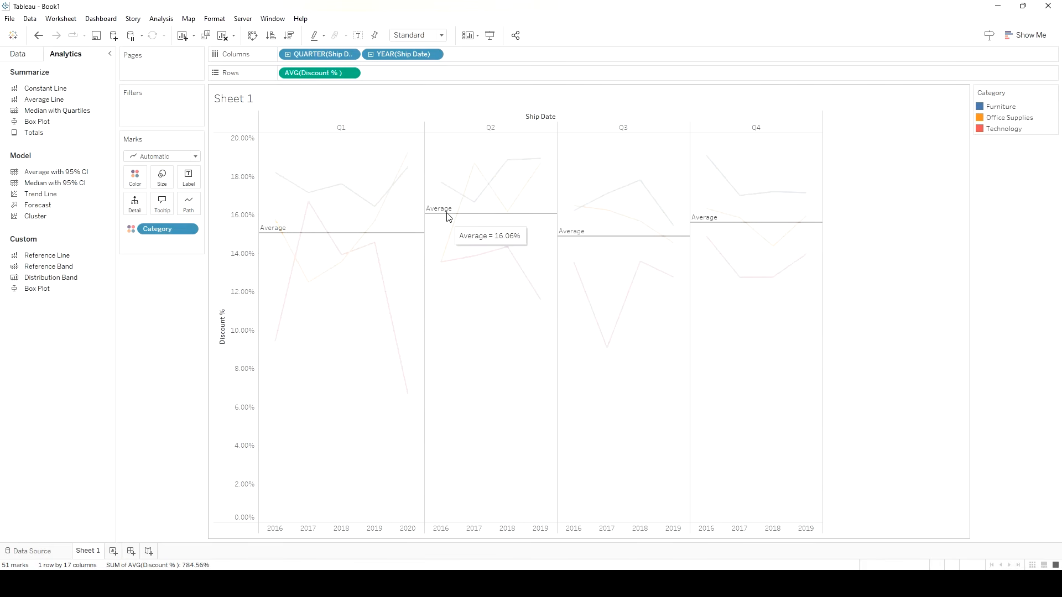
click(290, 238)
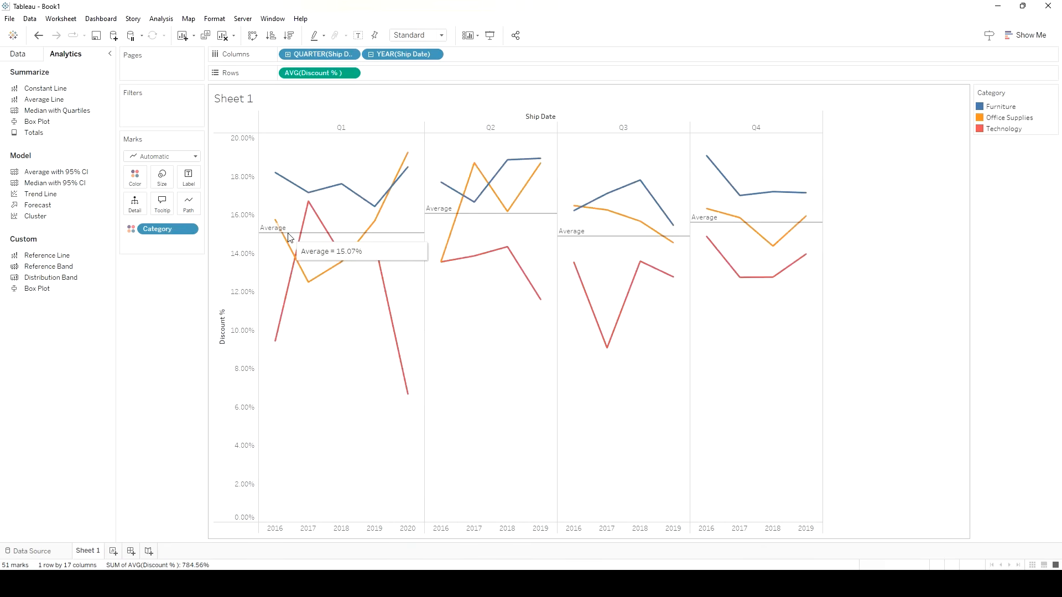
Try a per-pane distribution band at 60% and 80% of average in place of the average line, and undo it.
right_click(288, 234)
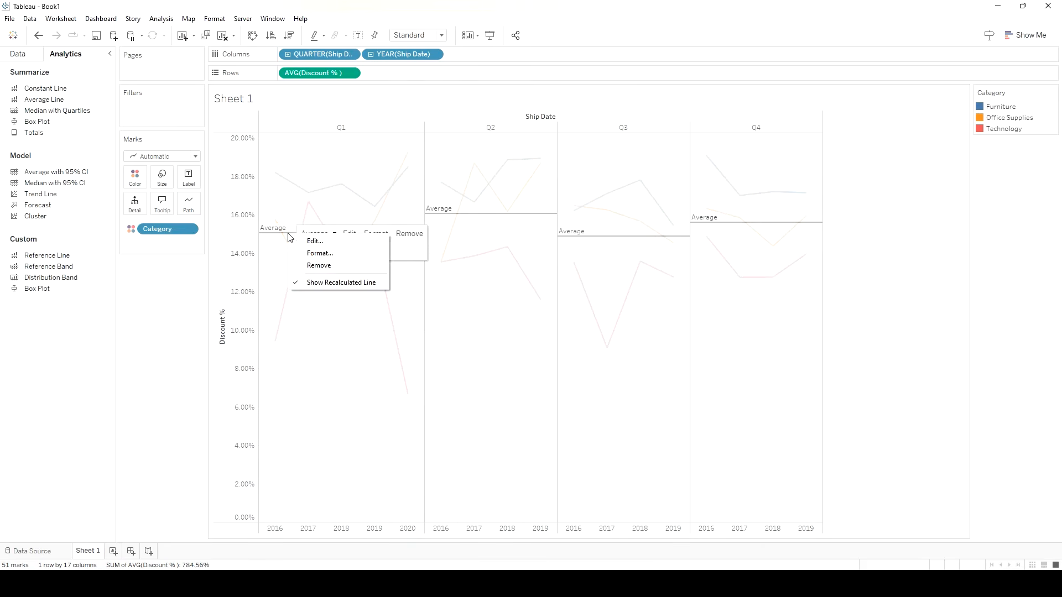
click(335, 244)
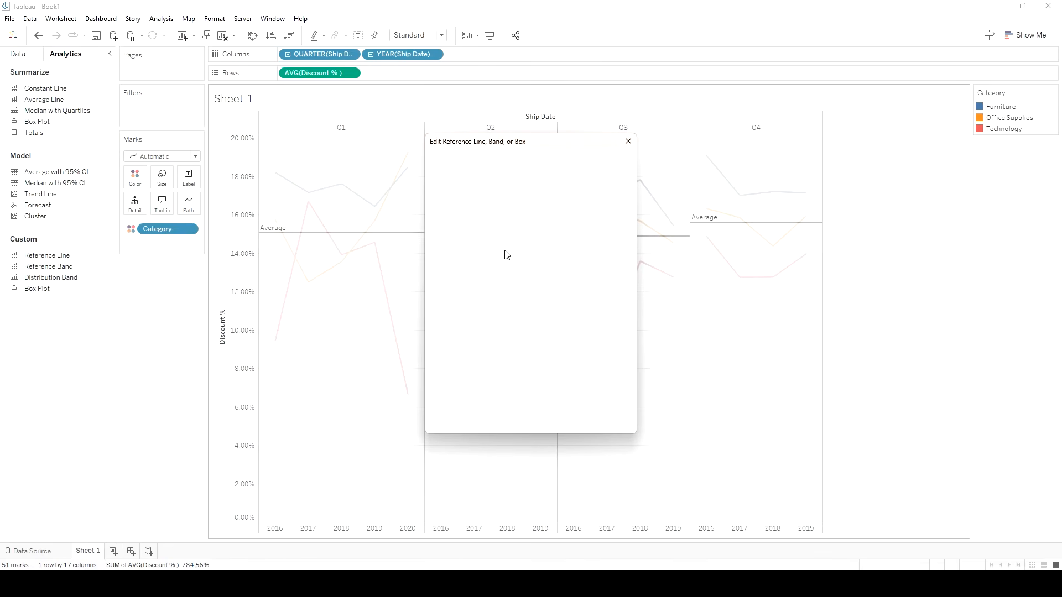
click(516, 148)
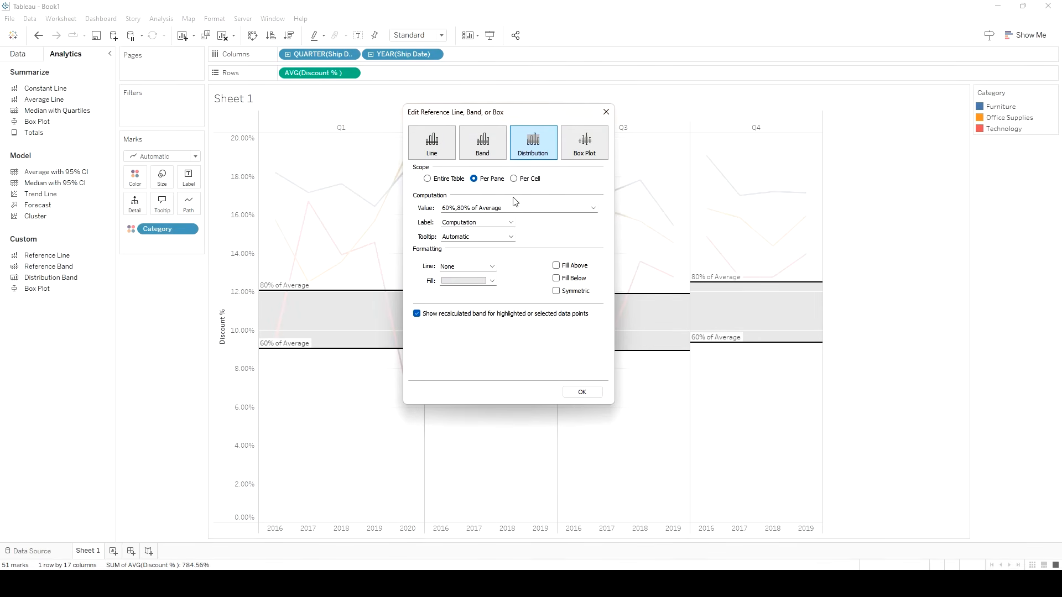
click(513, 213)
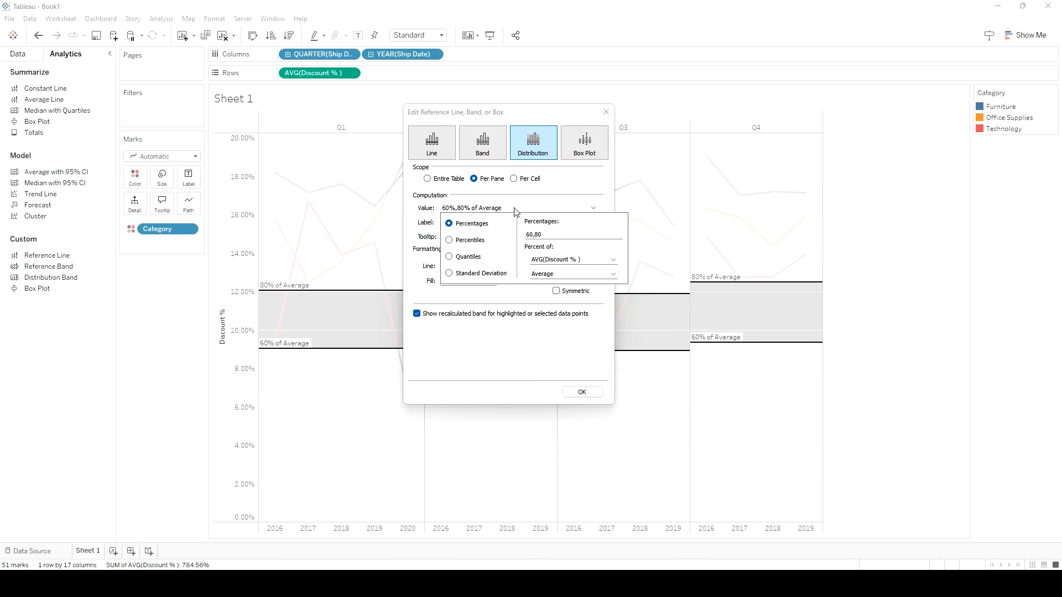
click(516, 210)
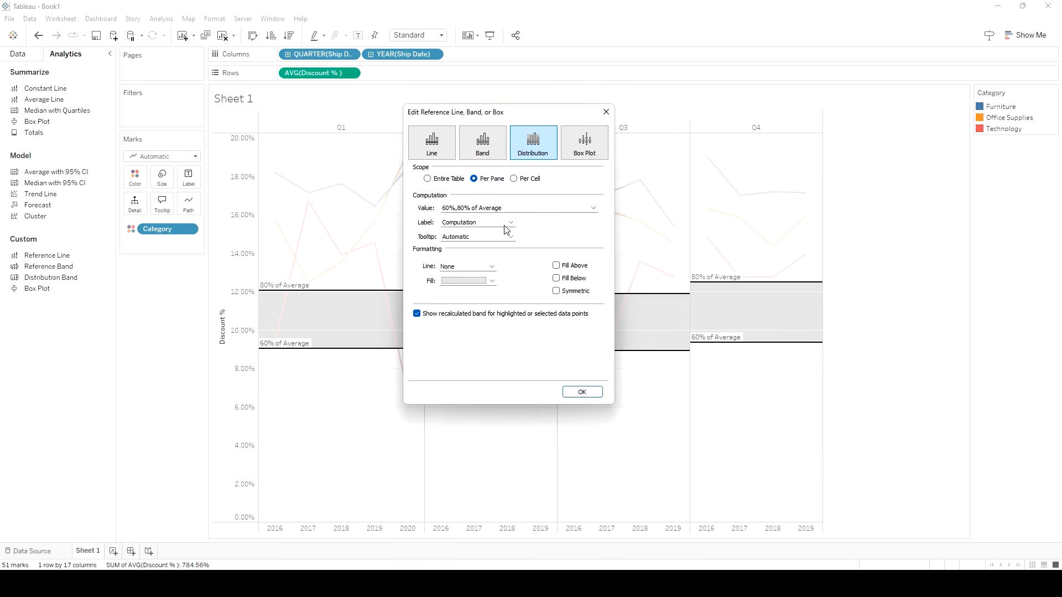
click(605, 112)
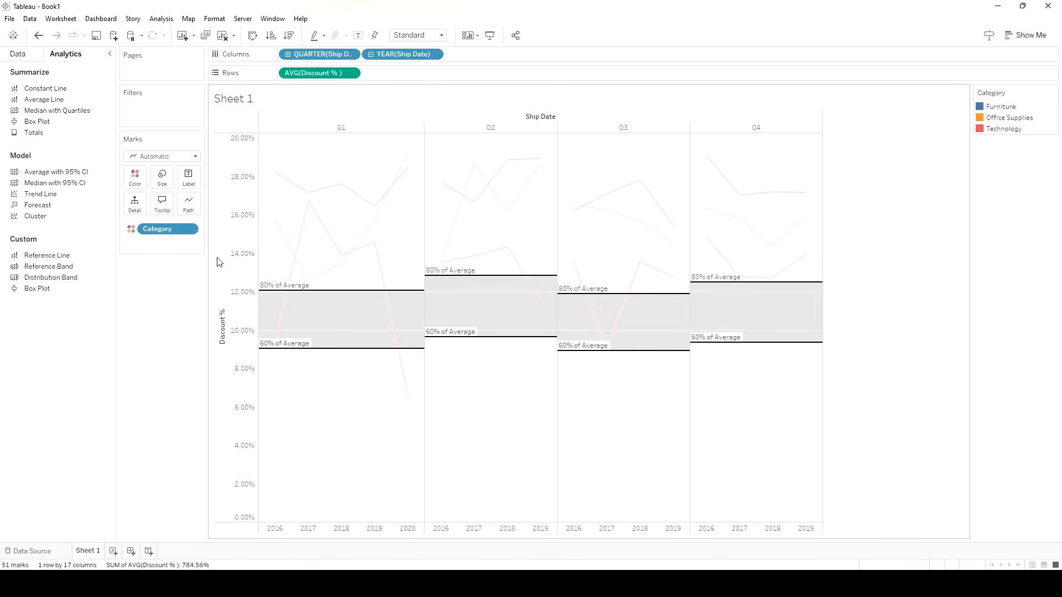
key(ctrl+z)
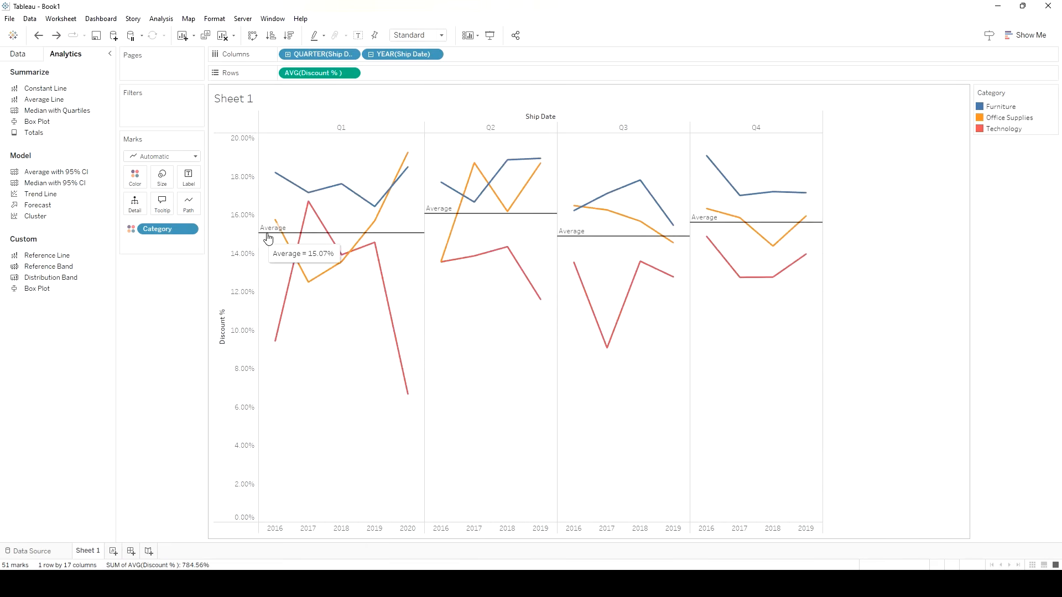
Give the per-pane average line a custom label reading "Avg = <Value>".
right_click(267, 236)
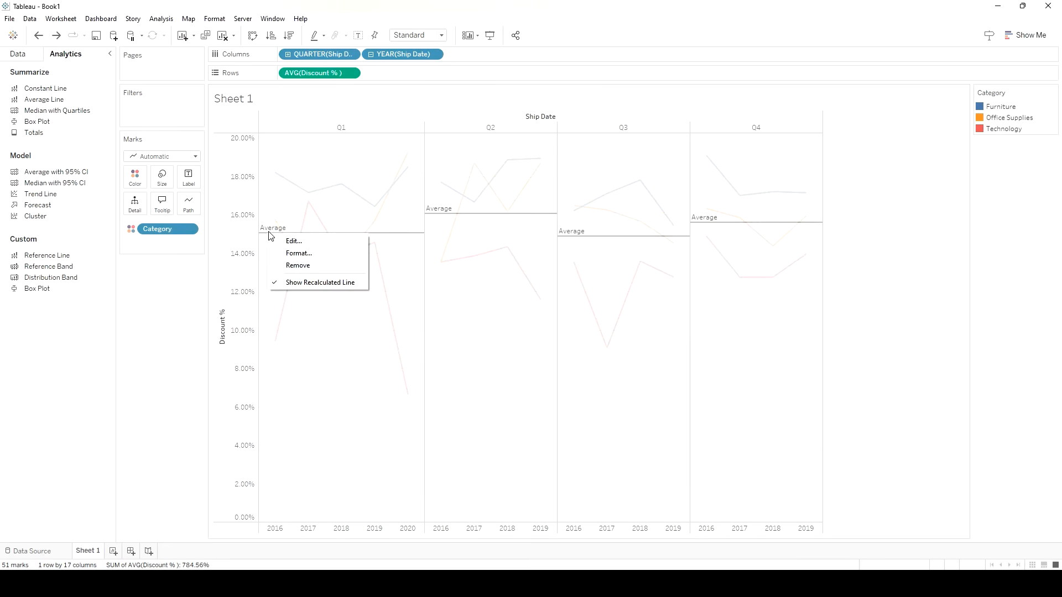
click(301, 243)
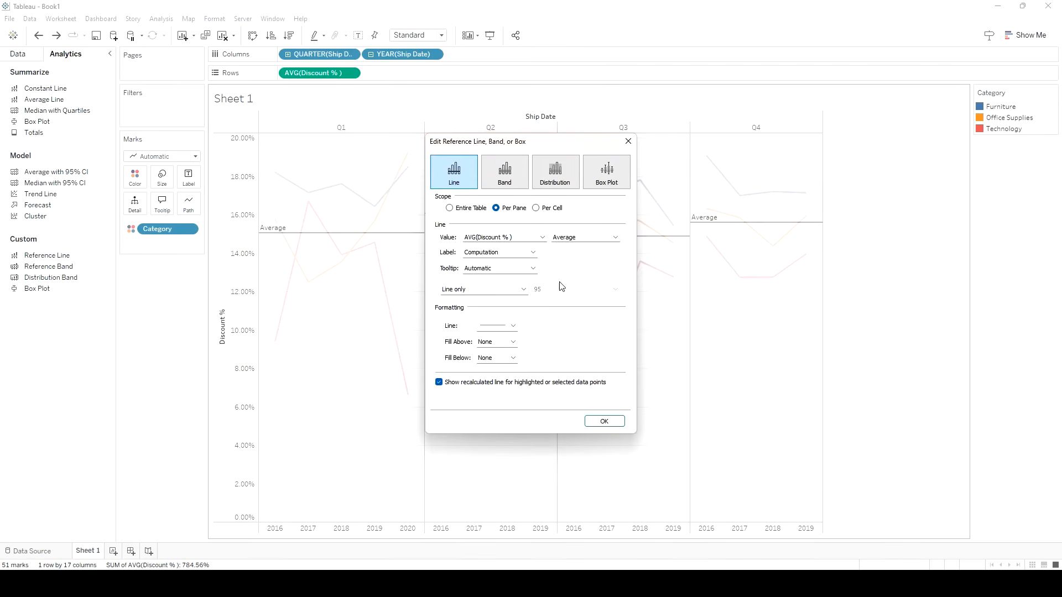
click(606, 239)
click(608, 241)
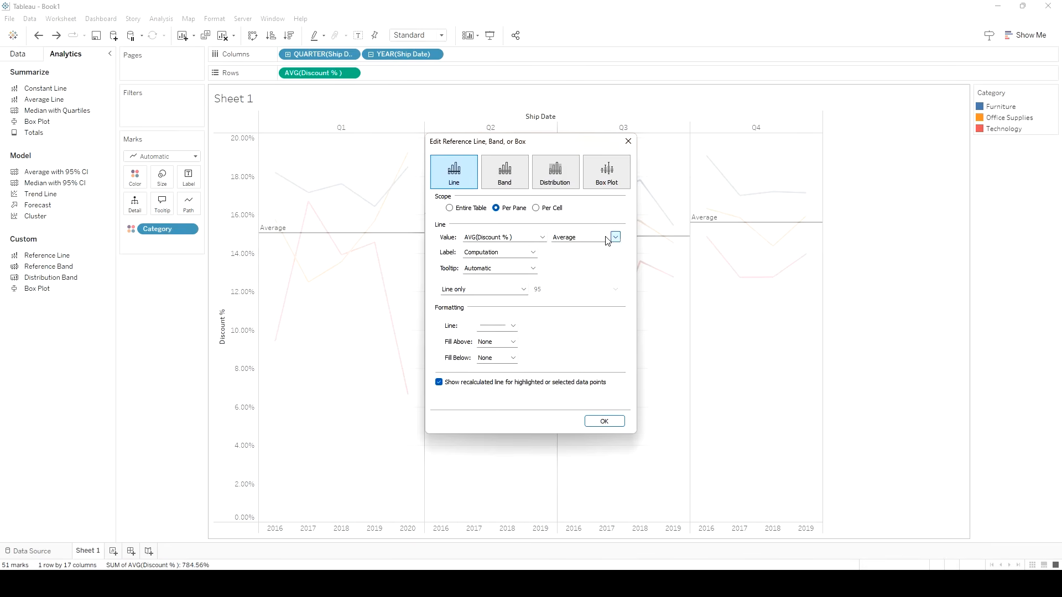
click(531, 254)
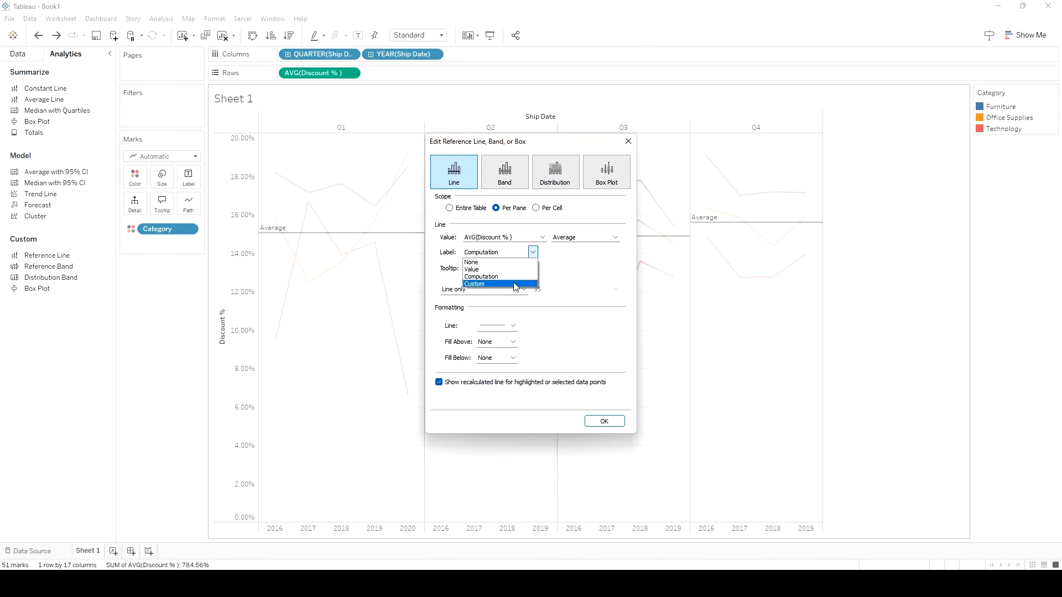
click(515, 284)
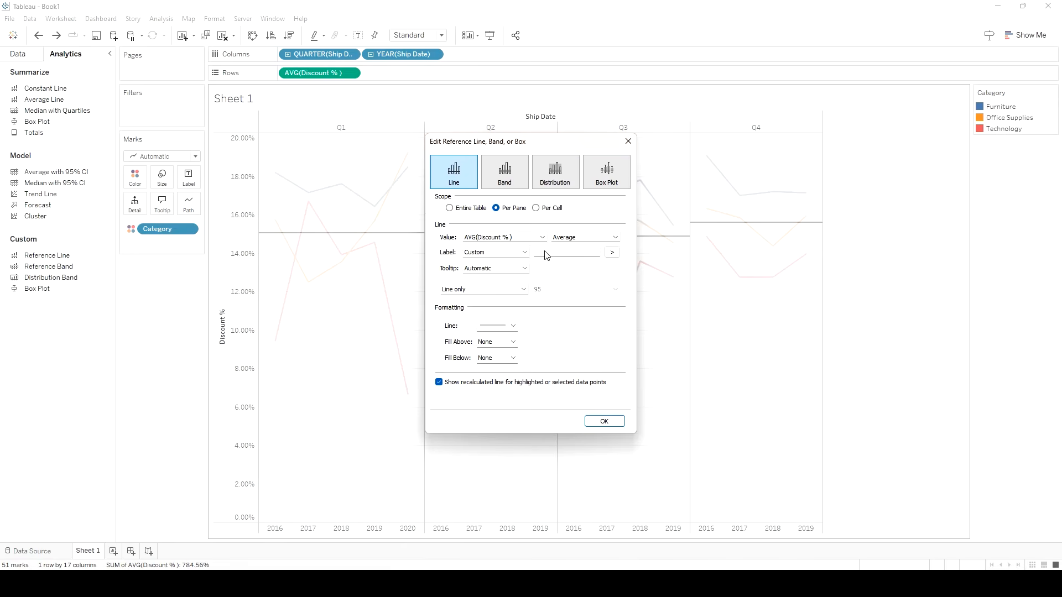
click(538, 253)
click(613, 253)
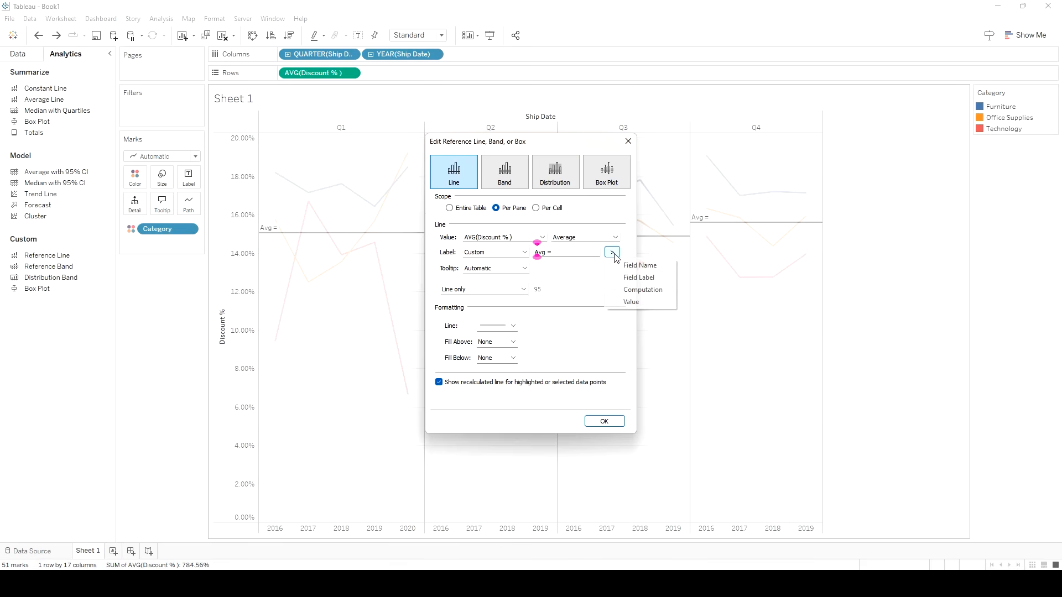
click(641, 304)
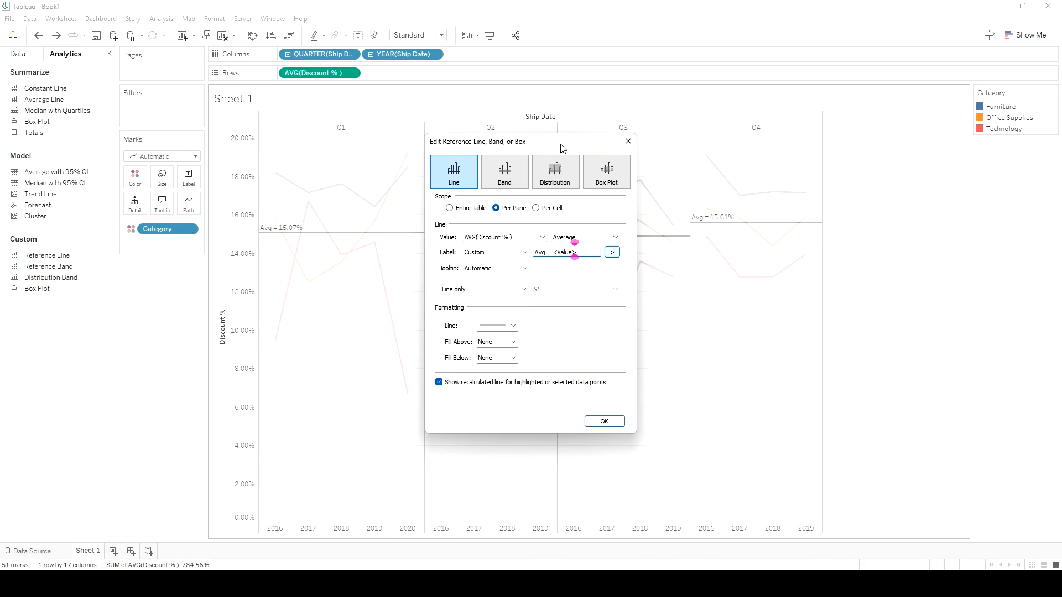
click(598, 422)
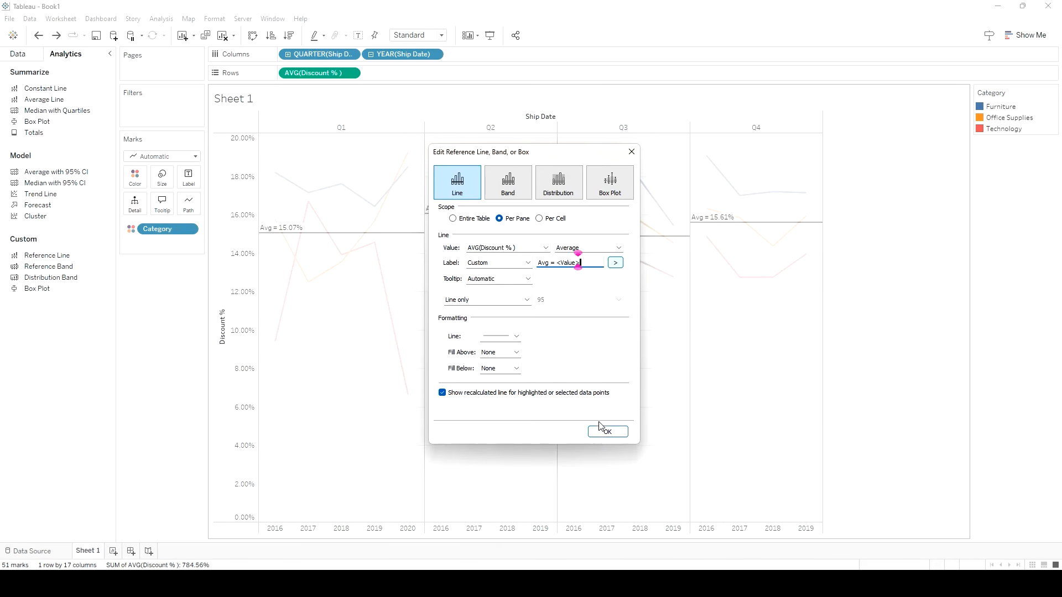
click(601, 435)
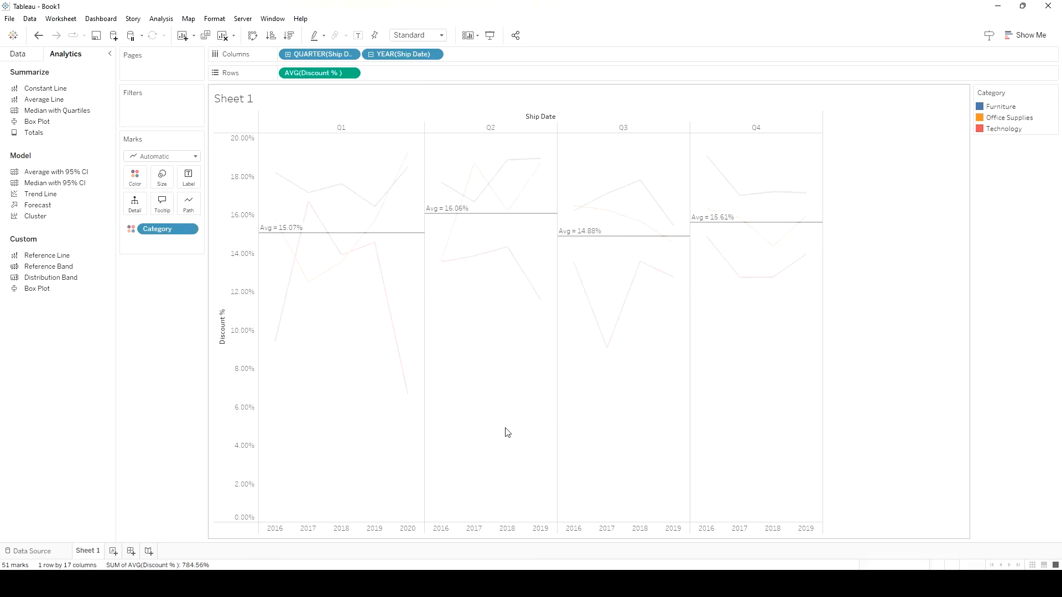
Check the grid line settings in the line formatting for the whole sheet, the columns and the rows.
right_click(310, 415)
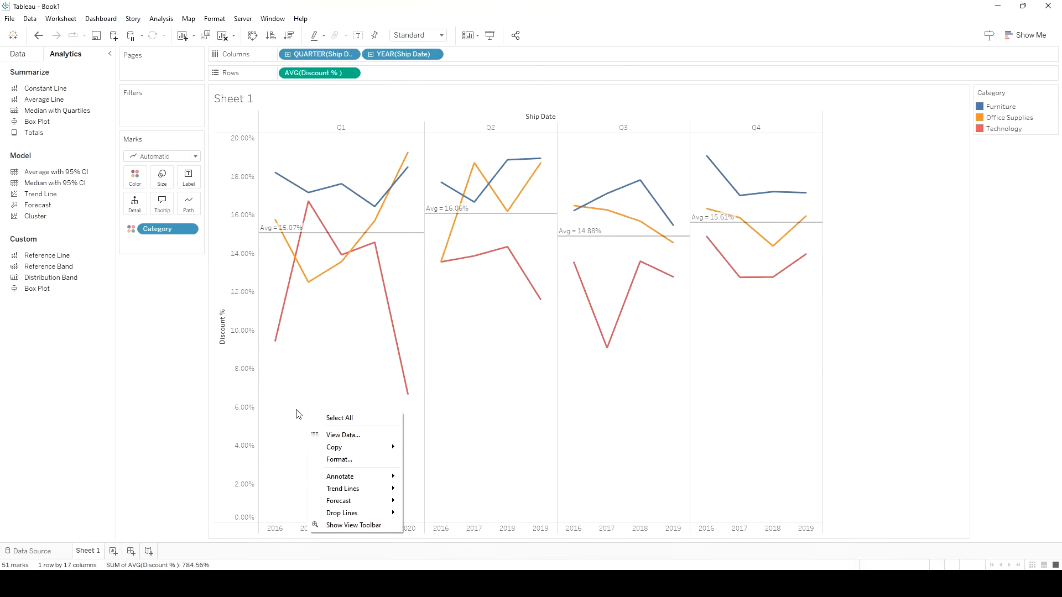
click(339, 459)
click(67, 73)
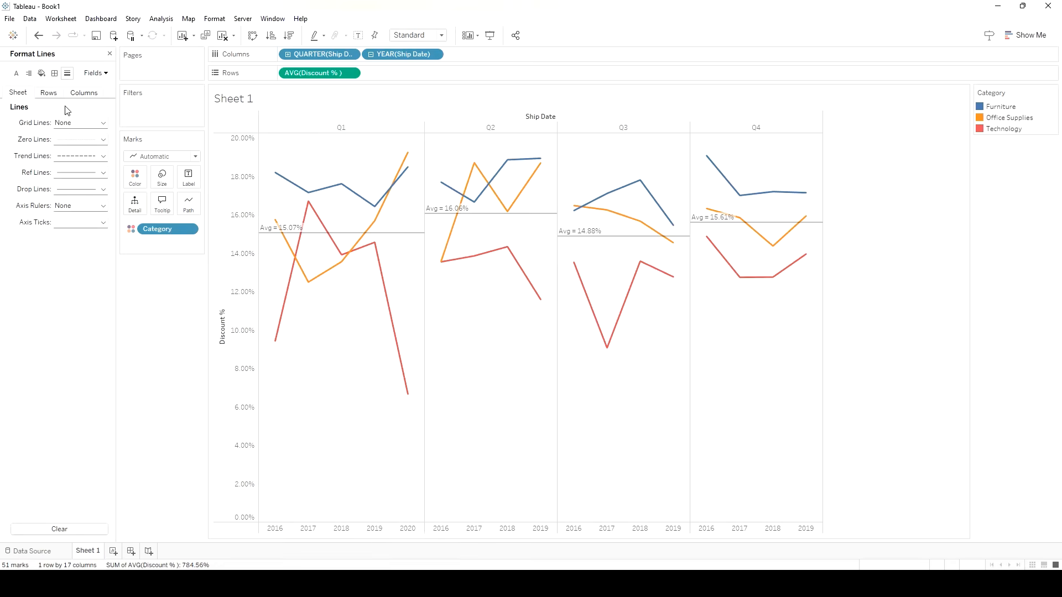
click(72, 124)
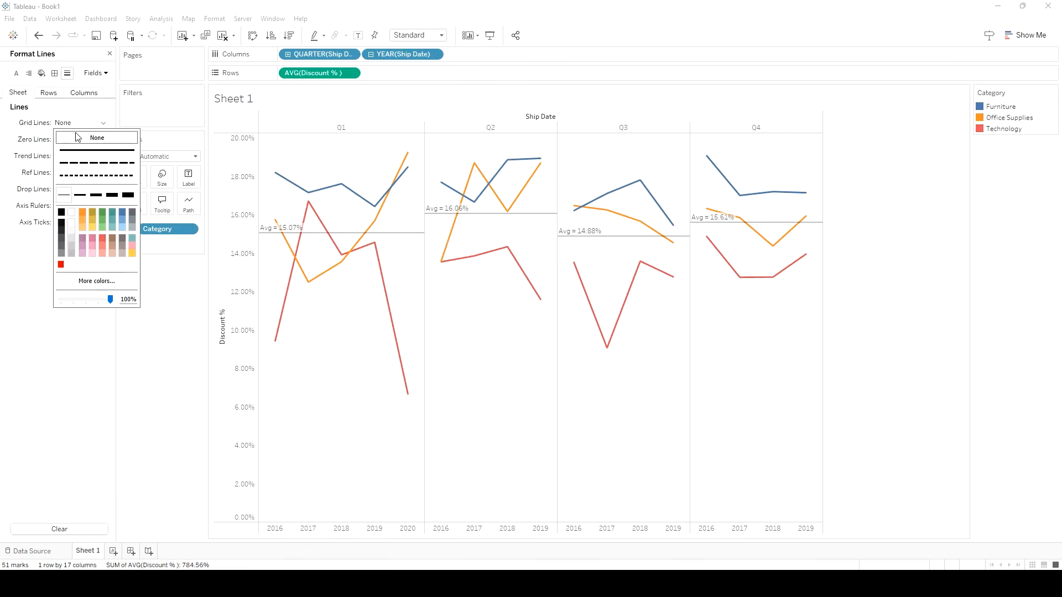
click(80, 94)
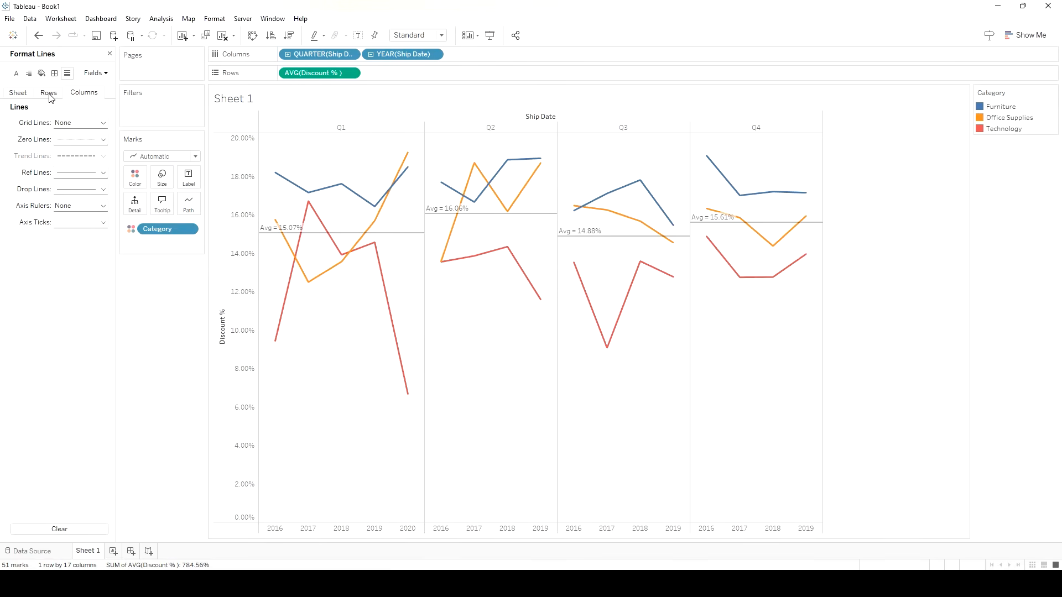
click(53, 97)
click(81, 124)
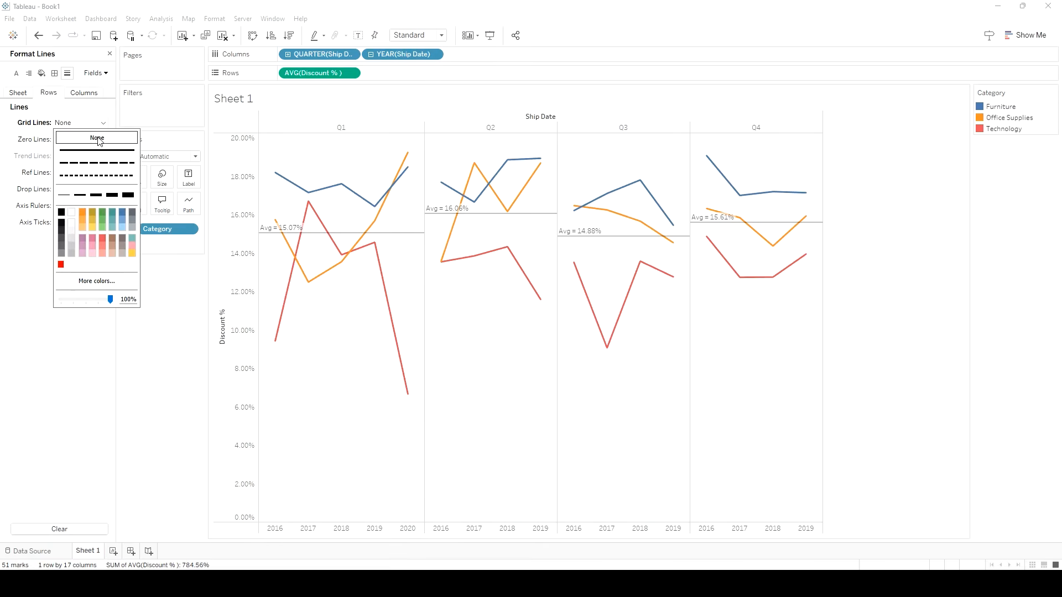
click(421, 233)
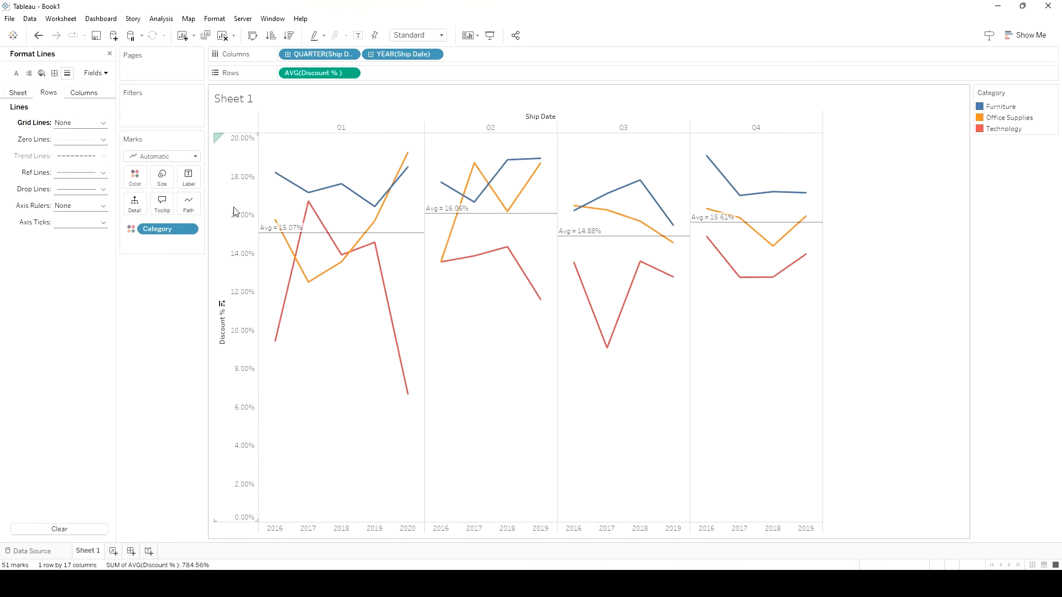
Change the sheet title to "Average Discounts over Time" and save the workbook as "Advancing in Tableau - Pt. 2".
double_click(242, 99)
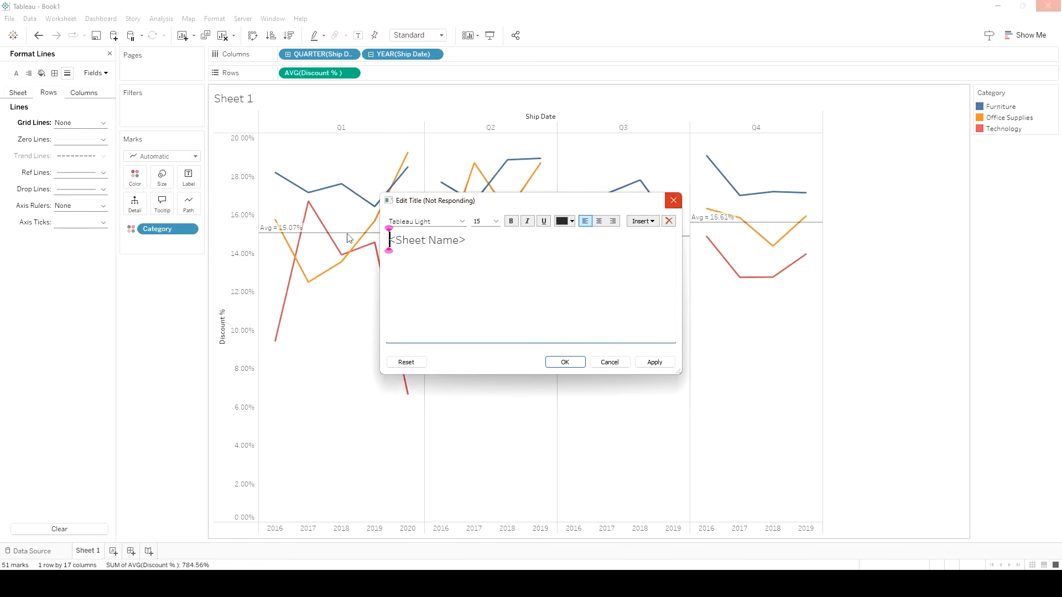
key(ctrl+a)
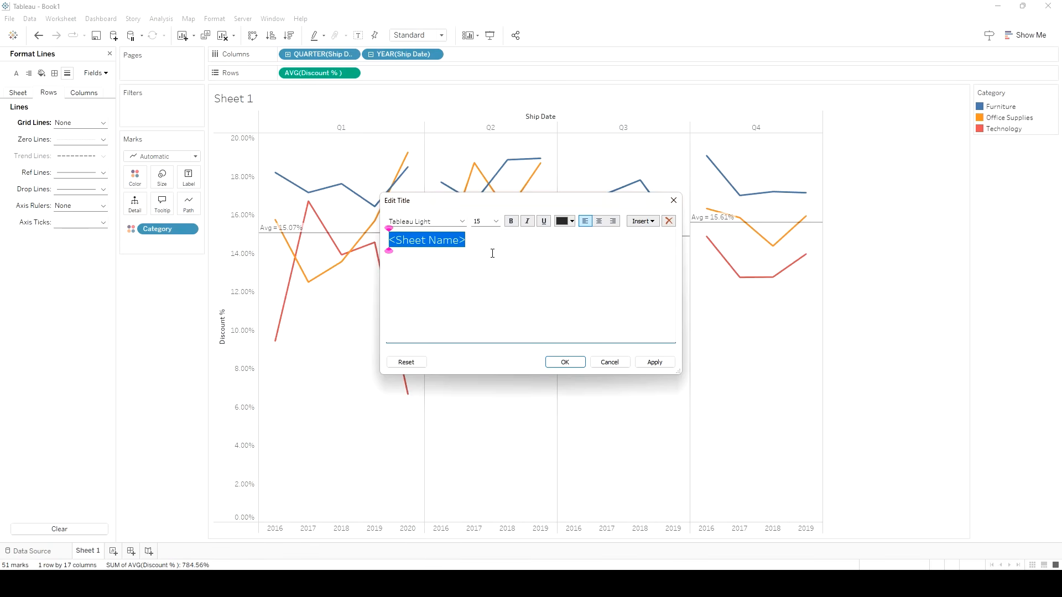
text(Average Discounts over Time)
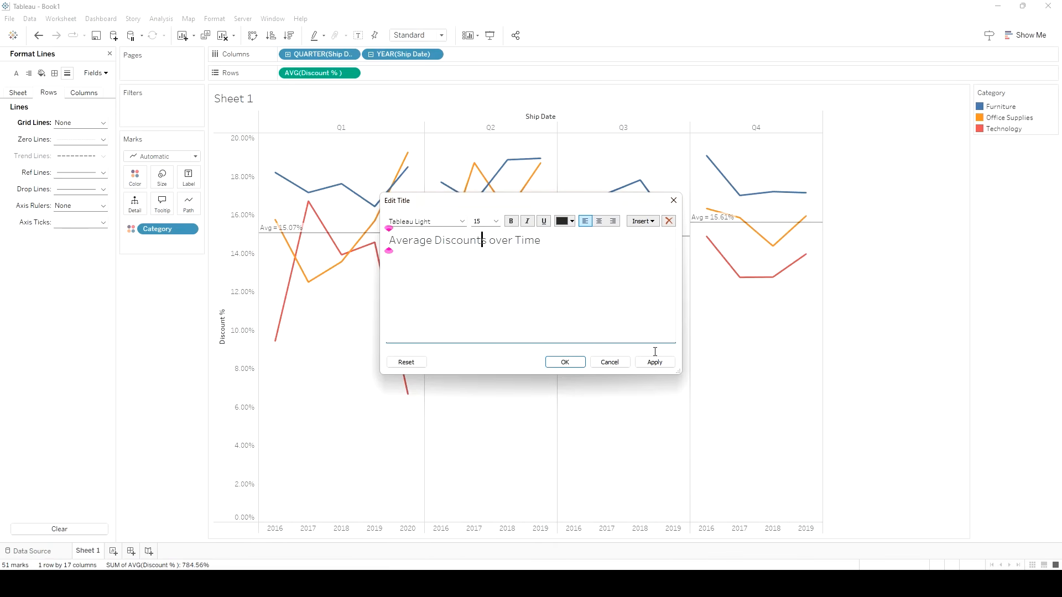
click(656, 362)
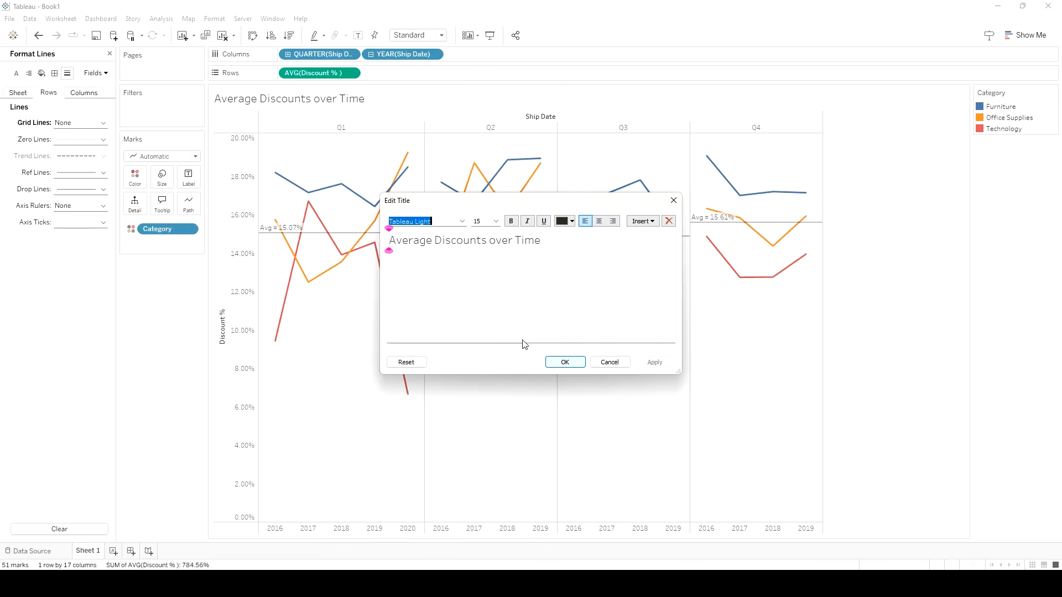
key(Return)
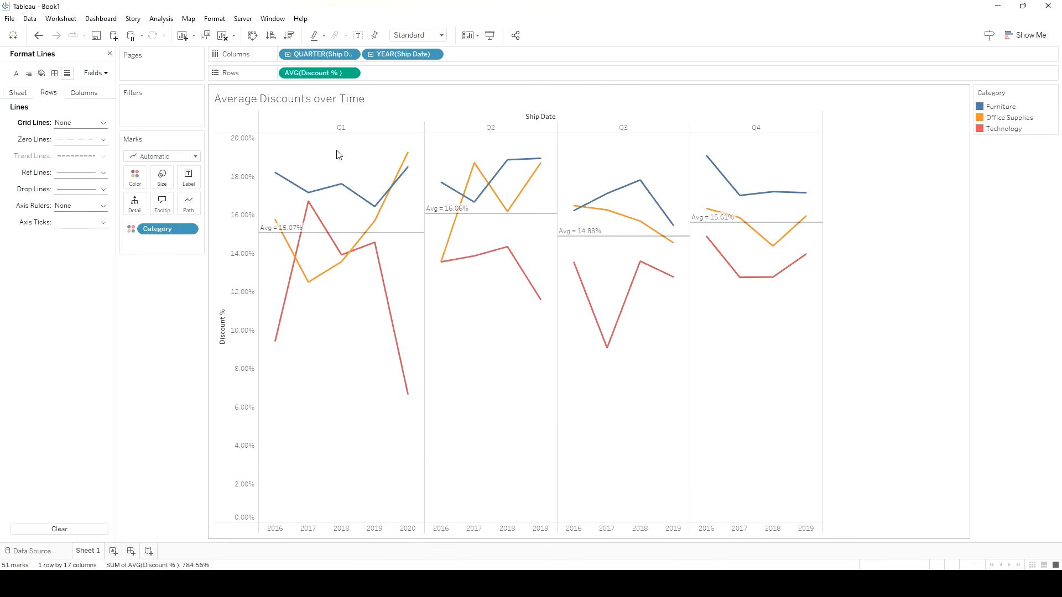
click(96, 39)
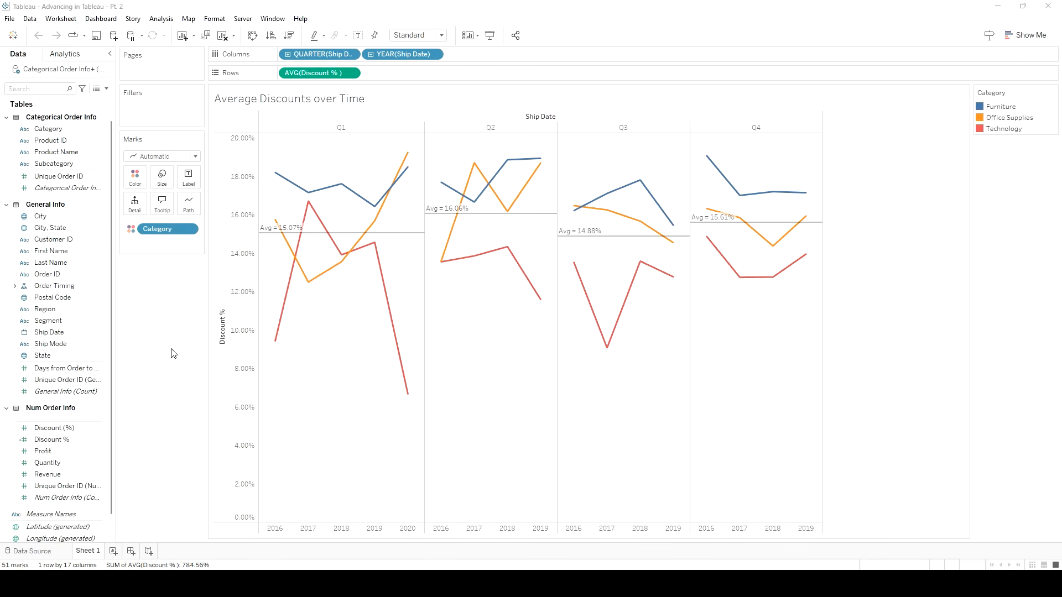
Add Region as a filter with all values selected: Central, East, South and West.
click(66, 131)
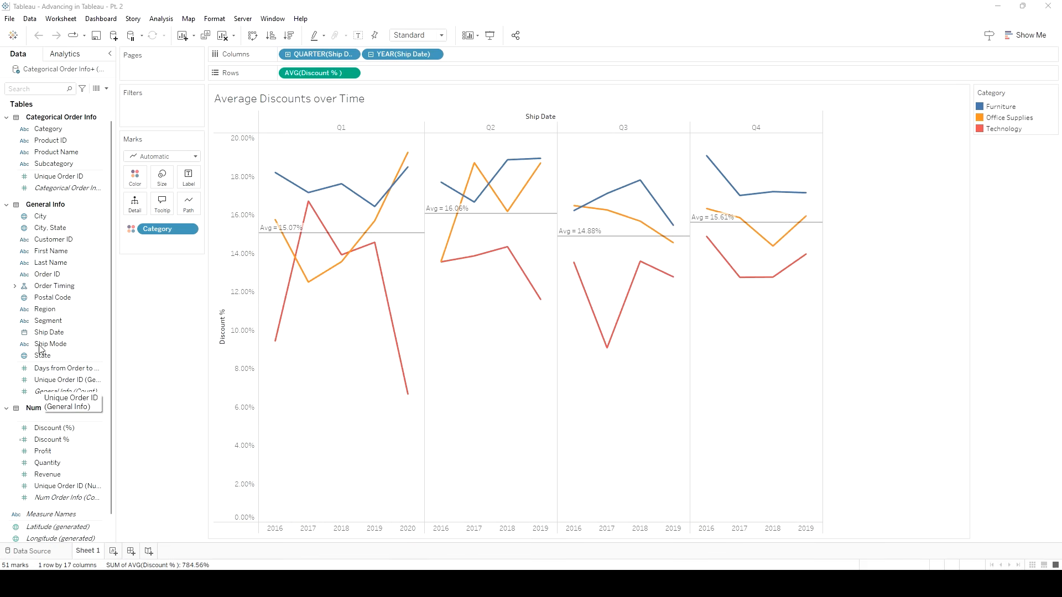
drag(52, 313, 164, 114)
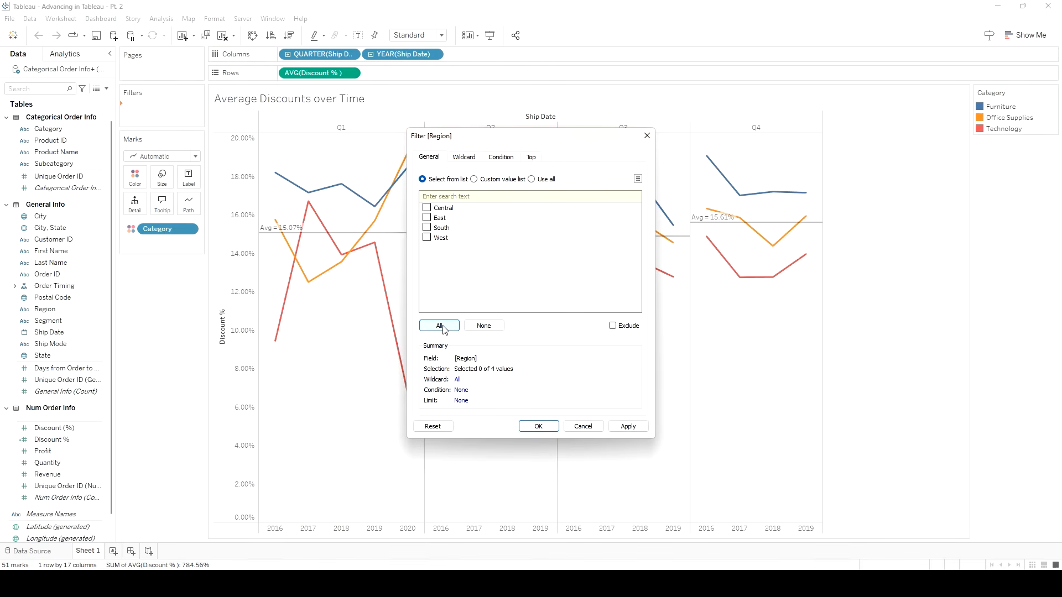
click(629, 426)
click(539, 427)
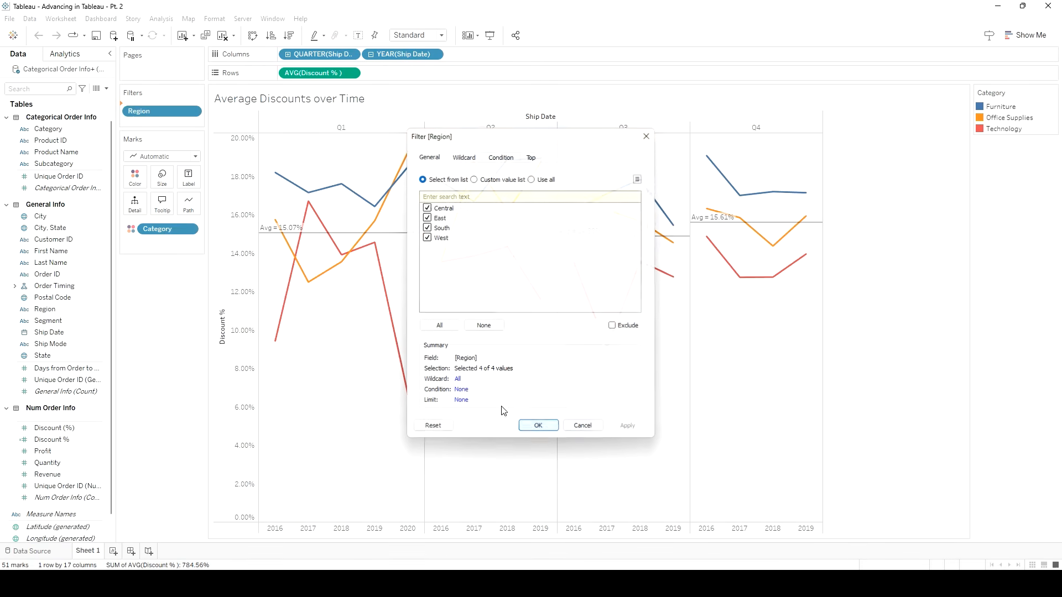
Show the Region filter beside the chart and set it to a Multiple Values (dropdown).
click(192, 108)
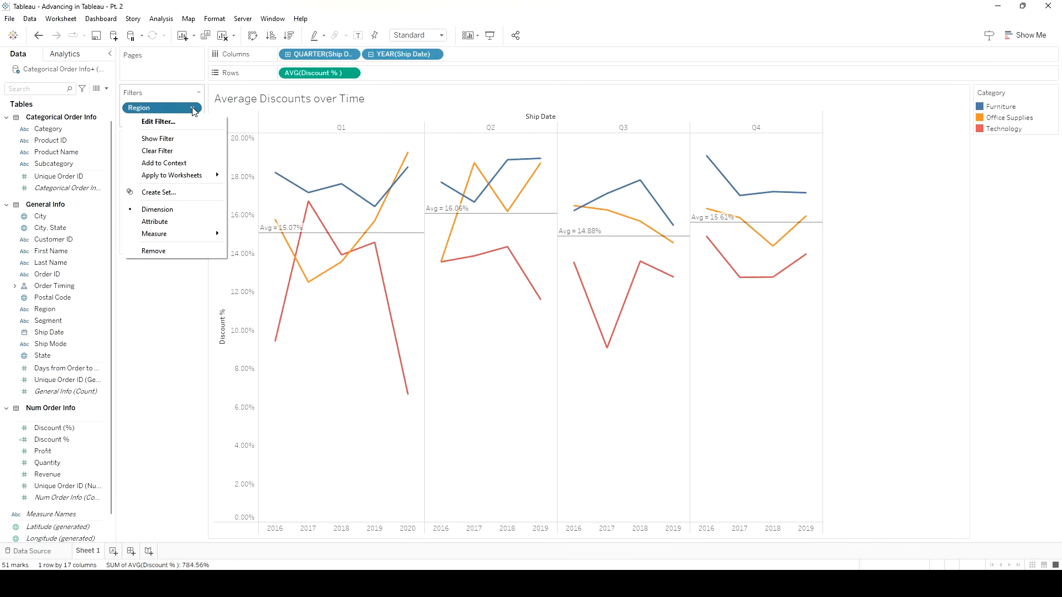
mouse_move(201, 181)
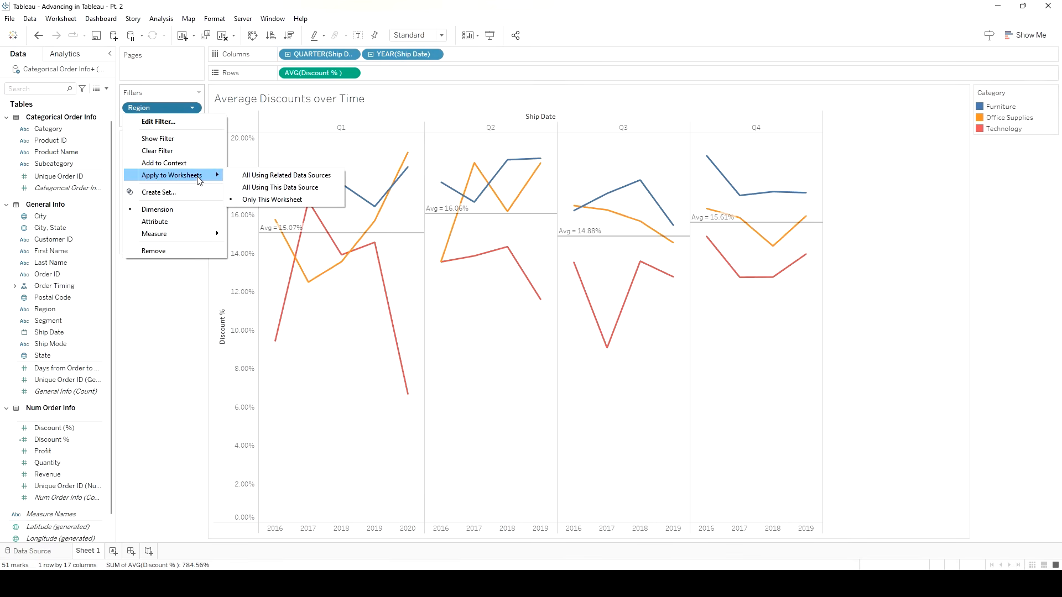
click(198, 138)
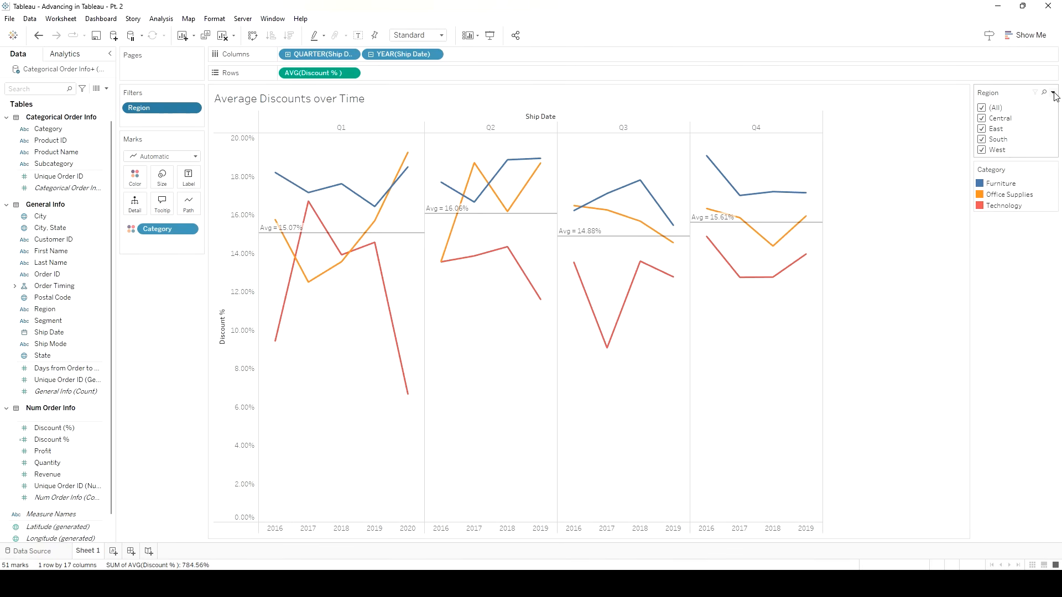
click(1054, 93)
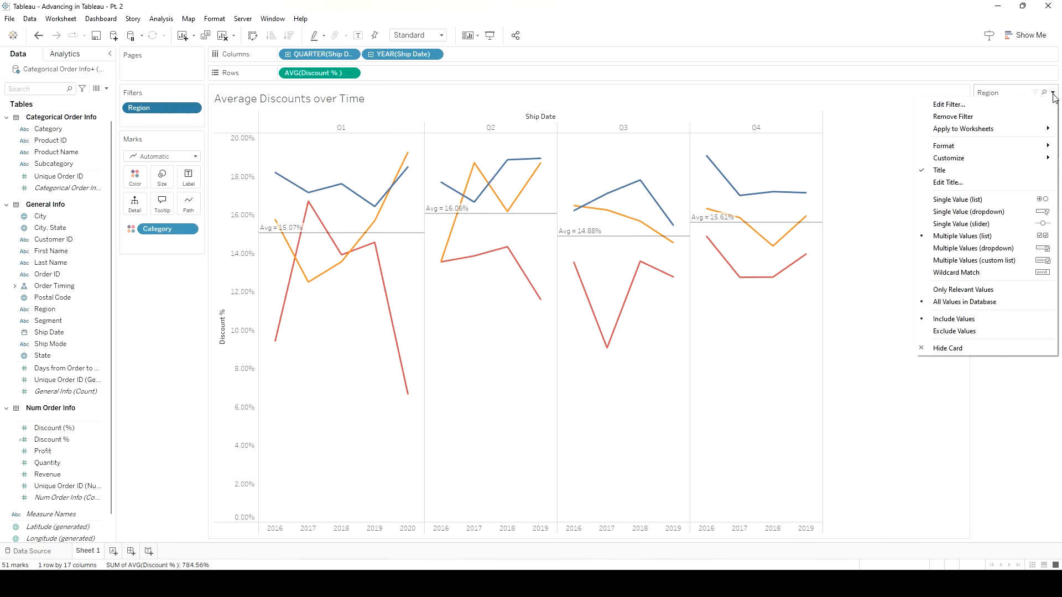
click(966, 255)
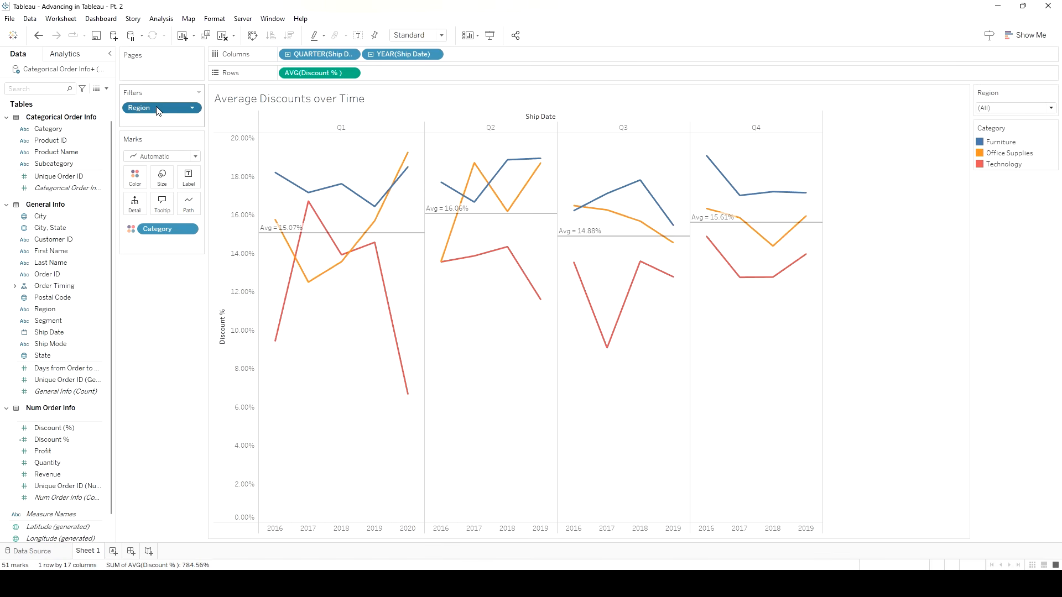
Move Region from the filters to color in place of Category, and show a Category filter as Multiple Values (dropdown).
drag(157, 109, 158, 229)
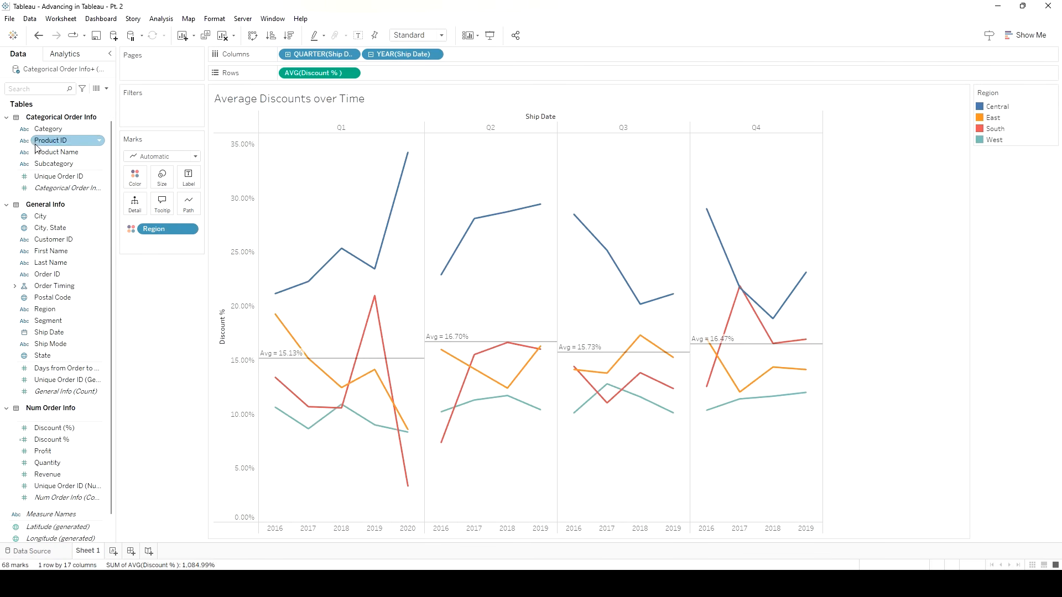
click(53, 129)
click(97, 130)
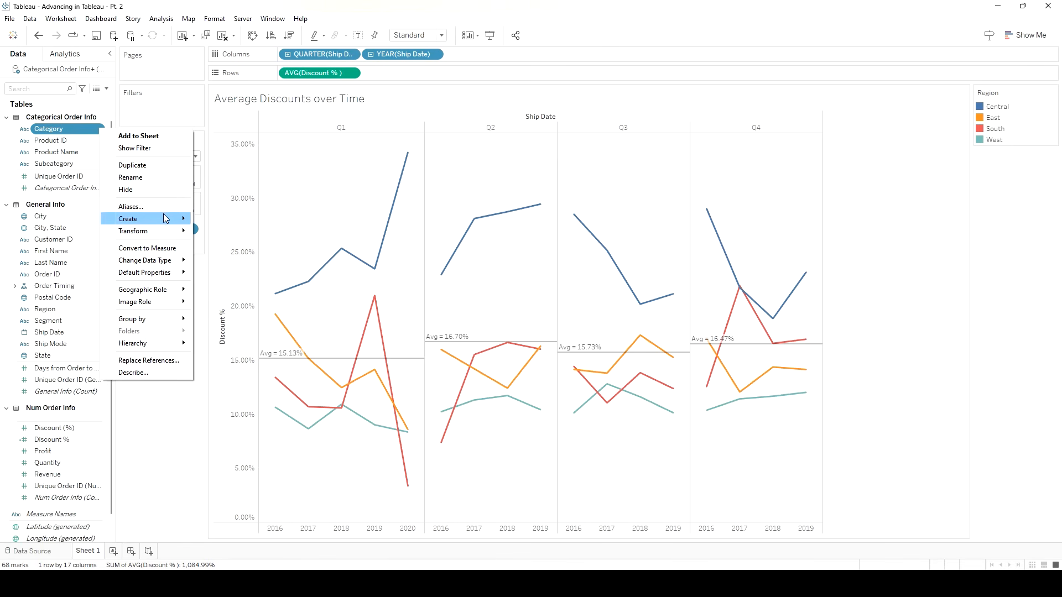
mouse_move(165, 218)
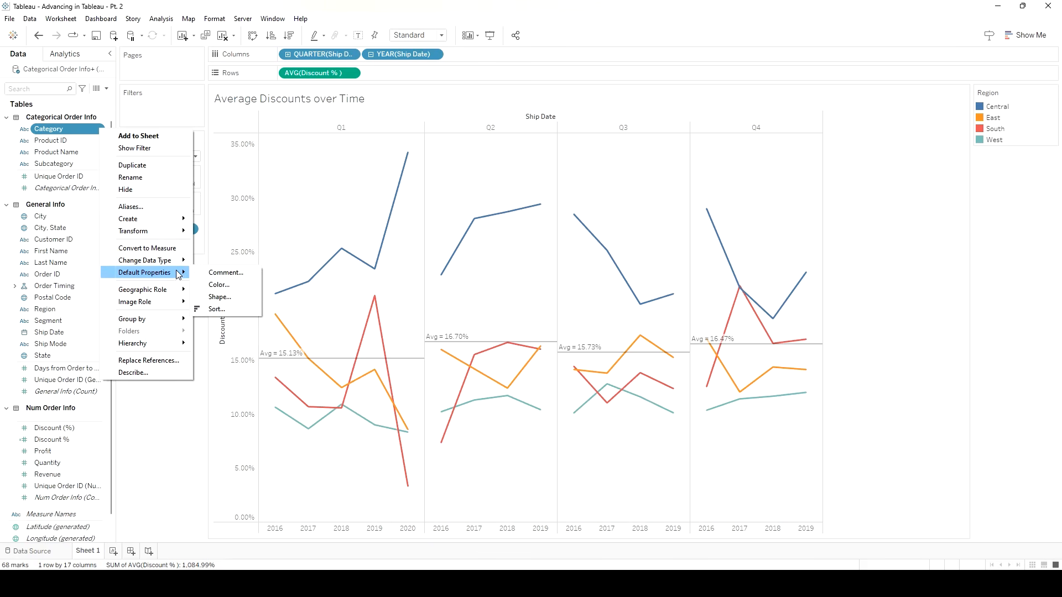
mouse_move(179, 266)
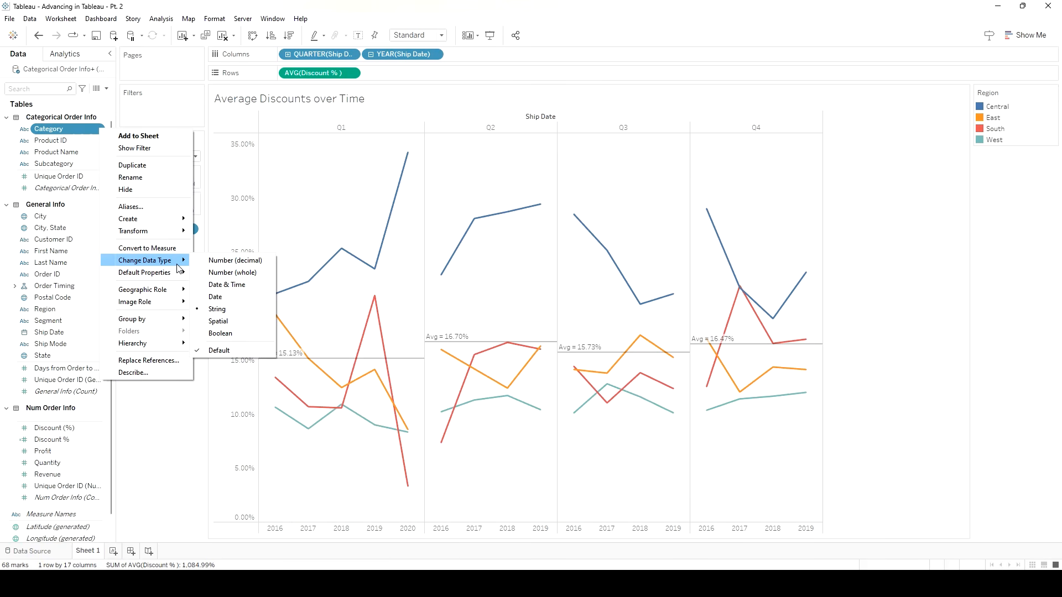
click(136, 148)
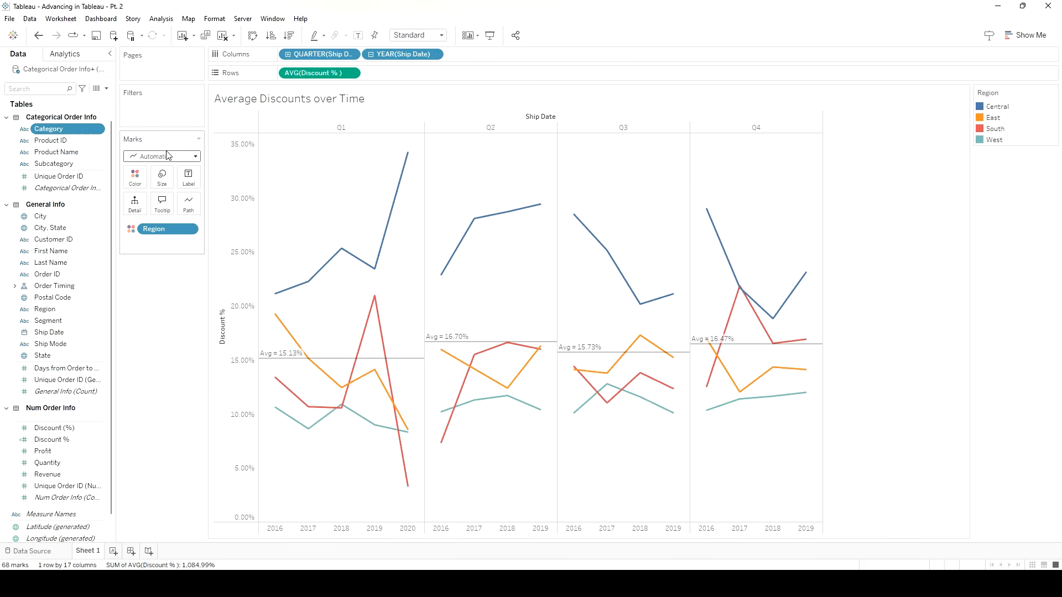
click(1052, 93)
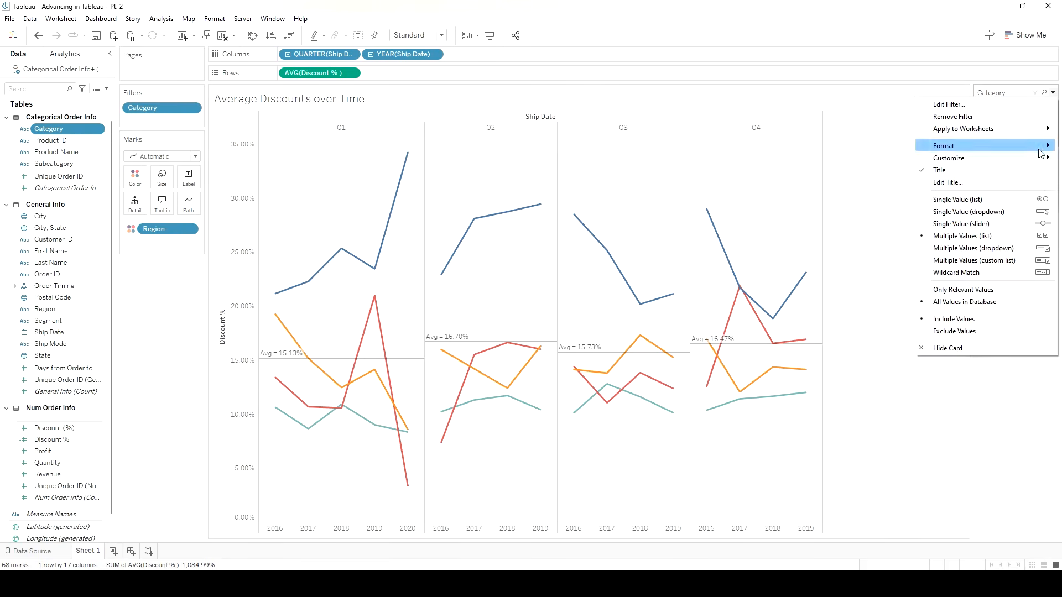
click(988, 254)
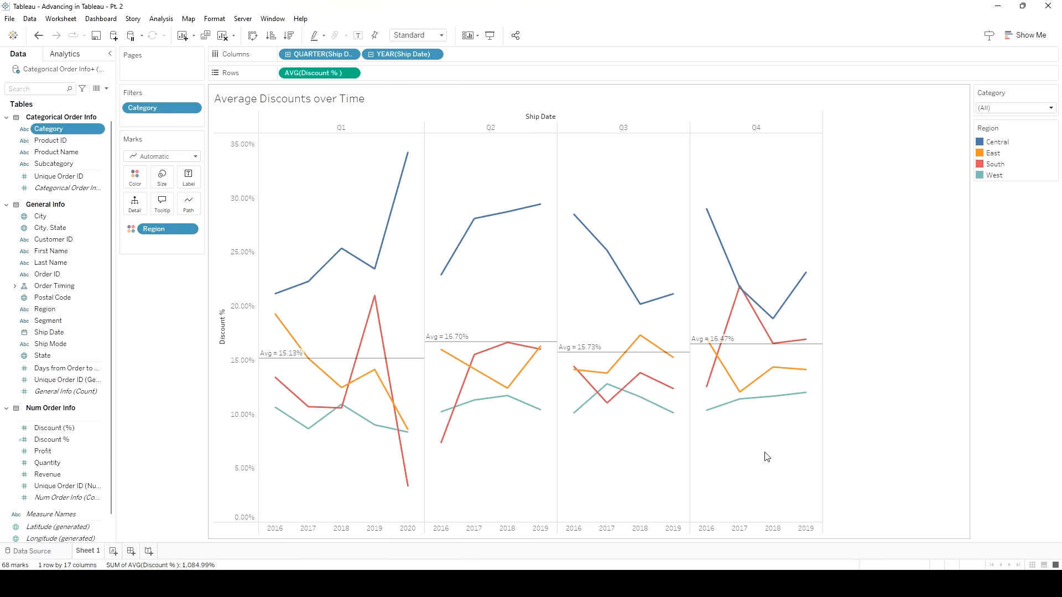
Rename the worksheet Sheet 1 as "Discount over Time".
right_click(93, 548)
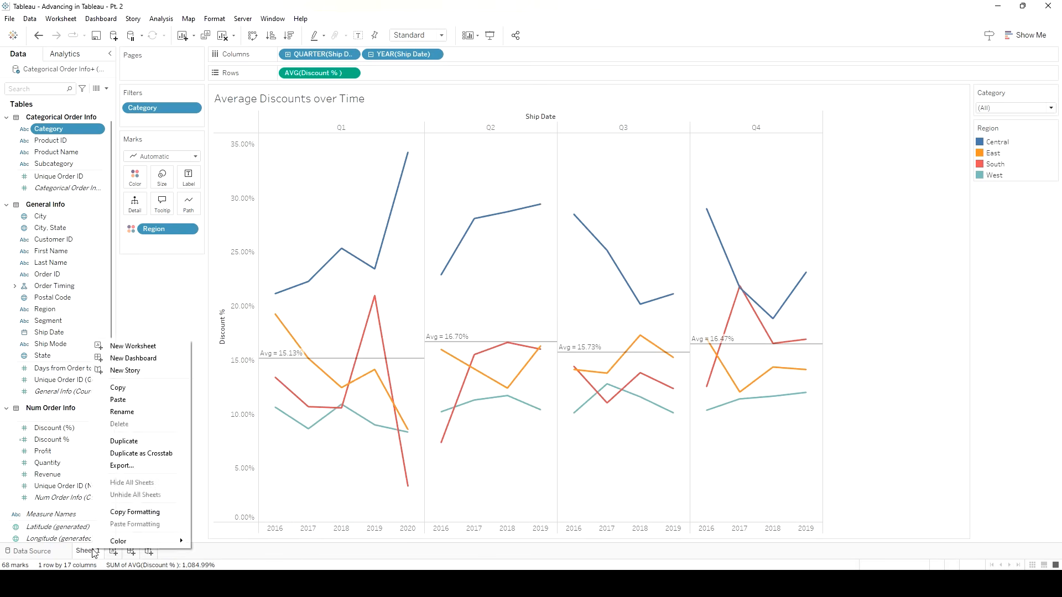
click(128, 419)
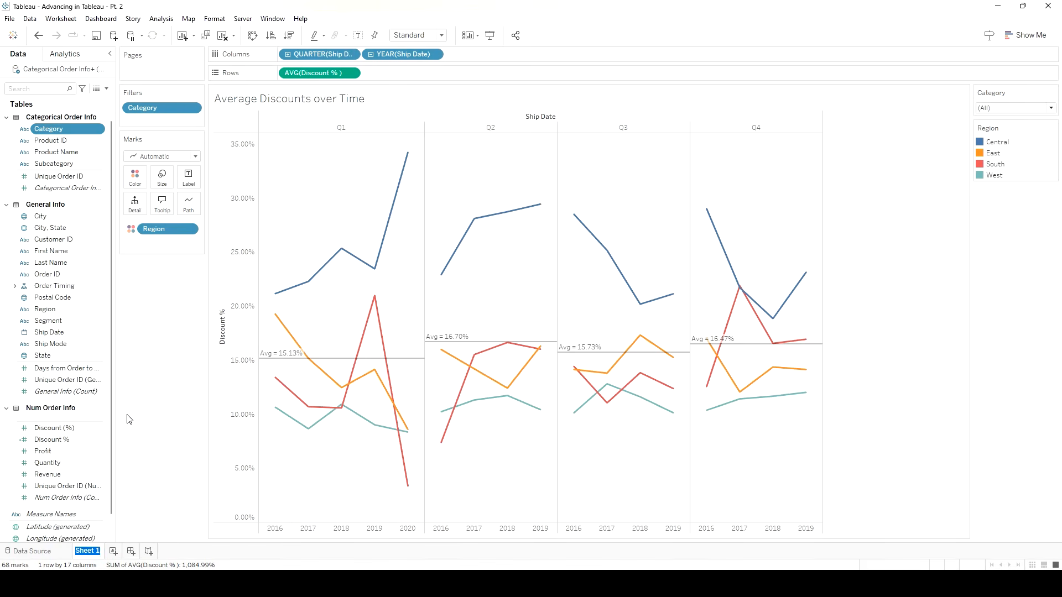
text(Discount)
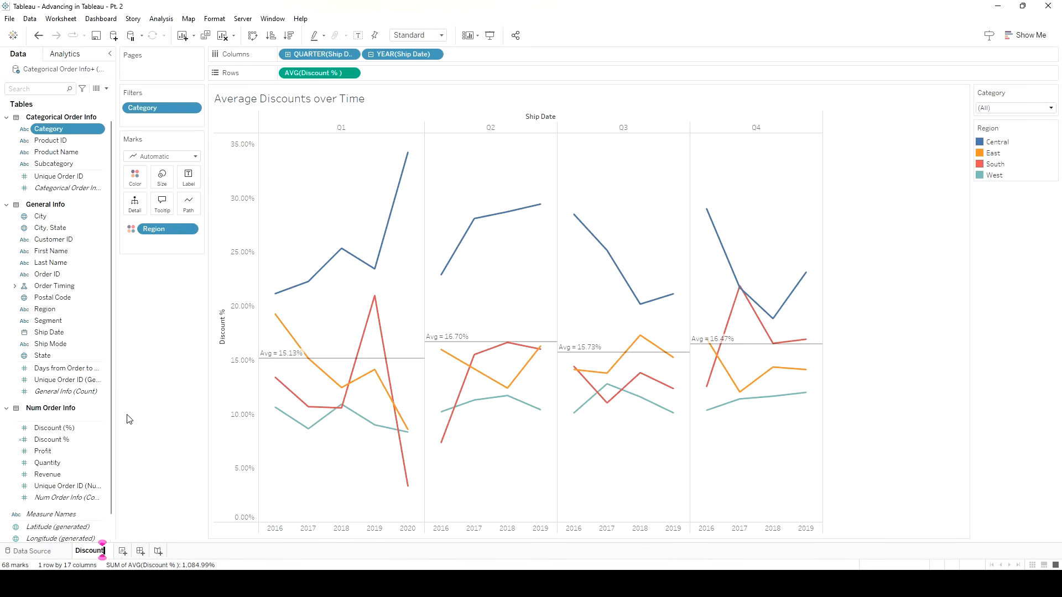
text( over Time)
key(Return)
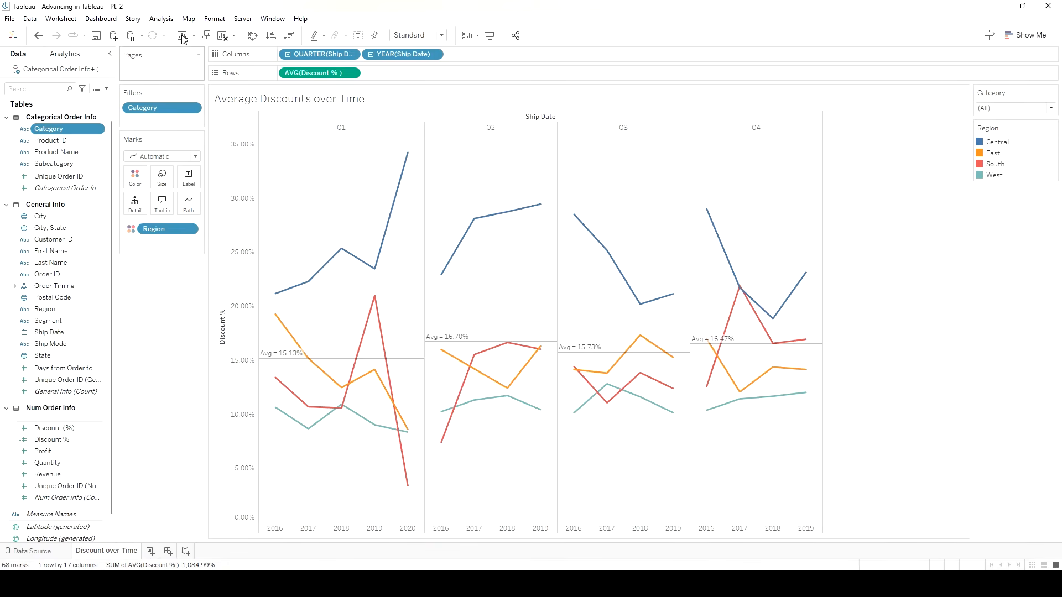
Create a calculated field named "Cost".
click(166, 22)
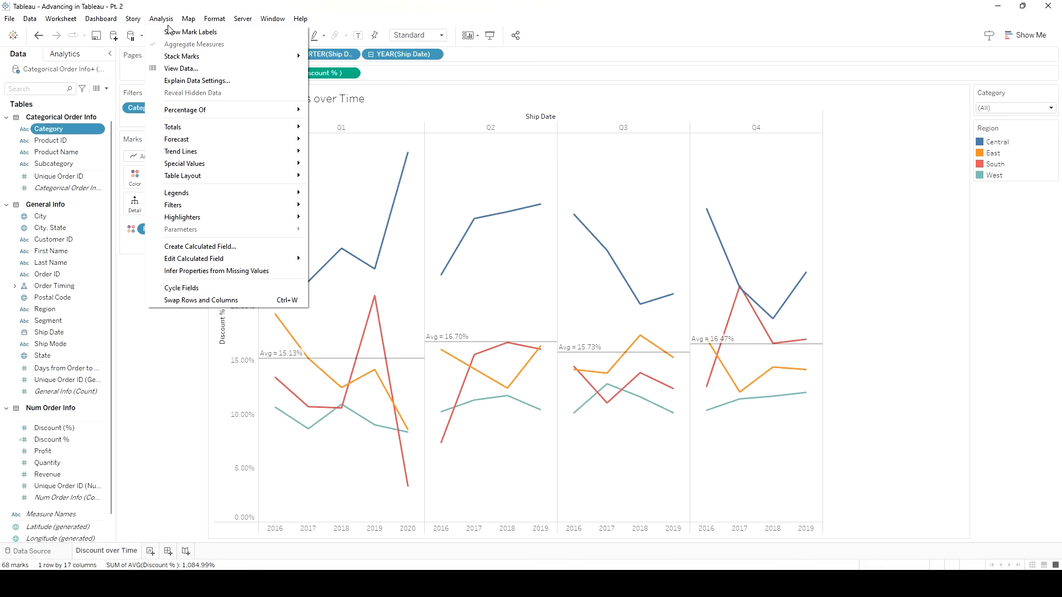
click(220, 246)
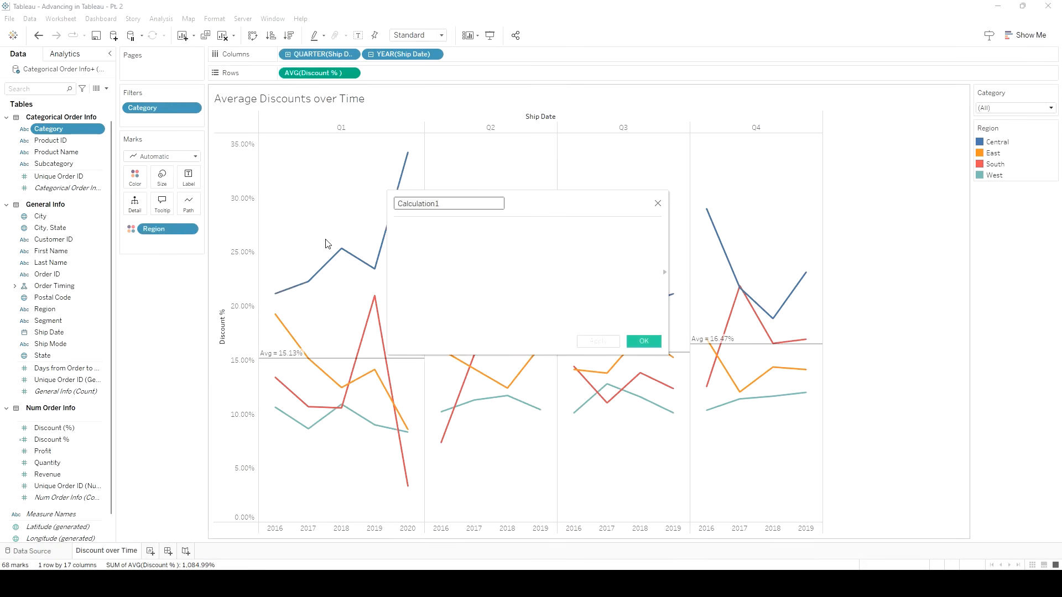
text(Cost)
Define the Cost calculation as [Revenue] - [Profit] and save the field.
click(415, 240)
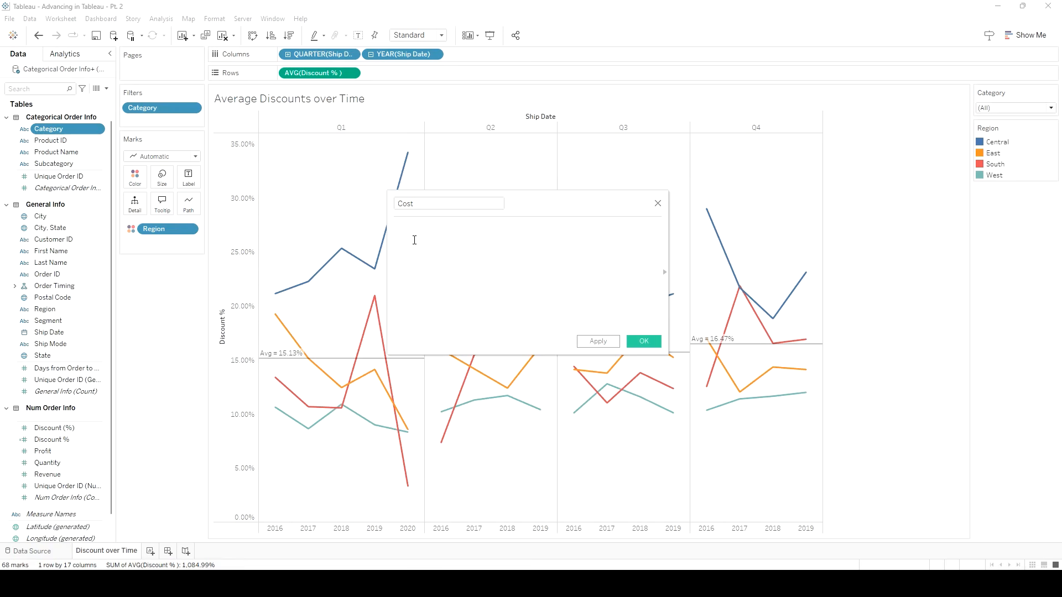
text(reven)
click(413, 240)
text(- cost)
key(BackSpace)
key(BackSpace)
key(BackSpace)
key(BackSpace)
text(proft)
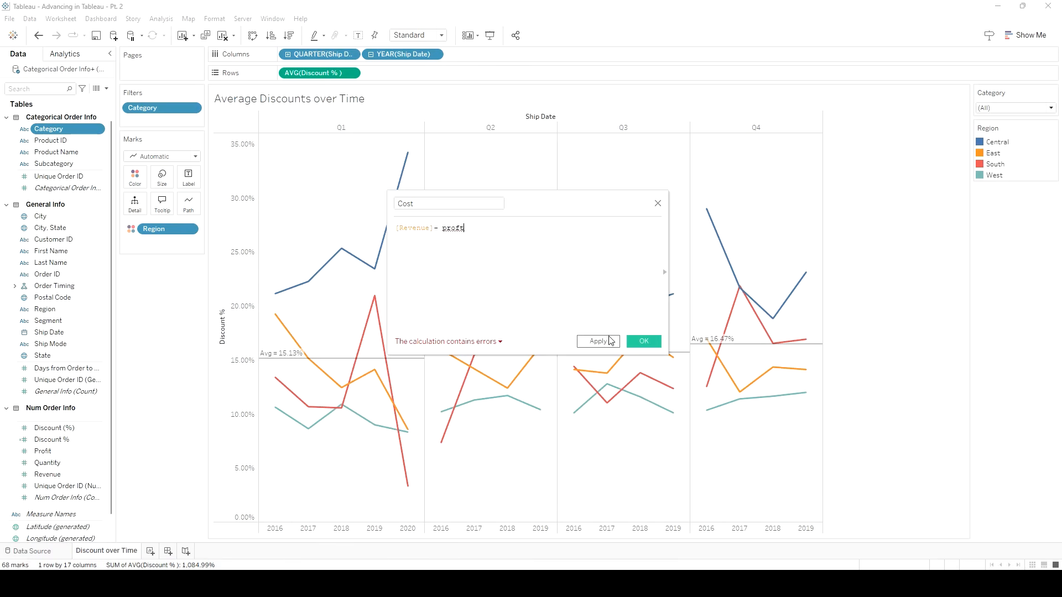
click(460, 228)
text(i)
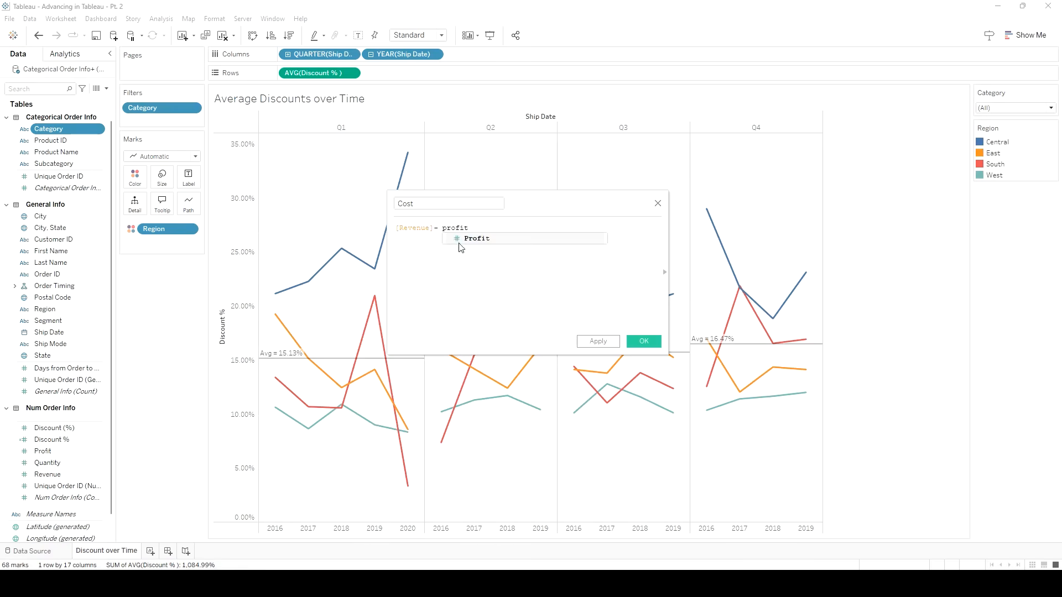
click(459, 242)
click(645, 346)
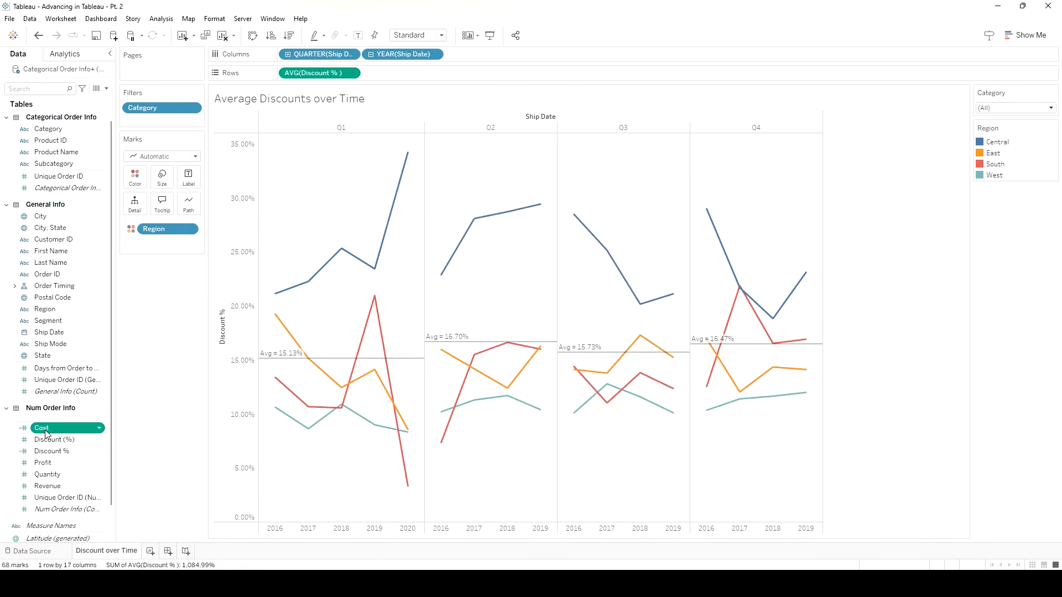
Reopen the Cost calculated field to review its formula and close it without changes.
click(100, 430)
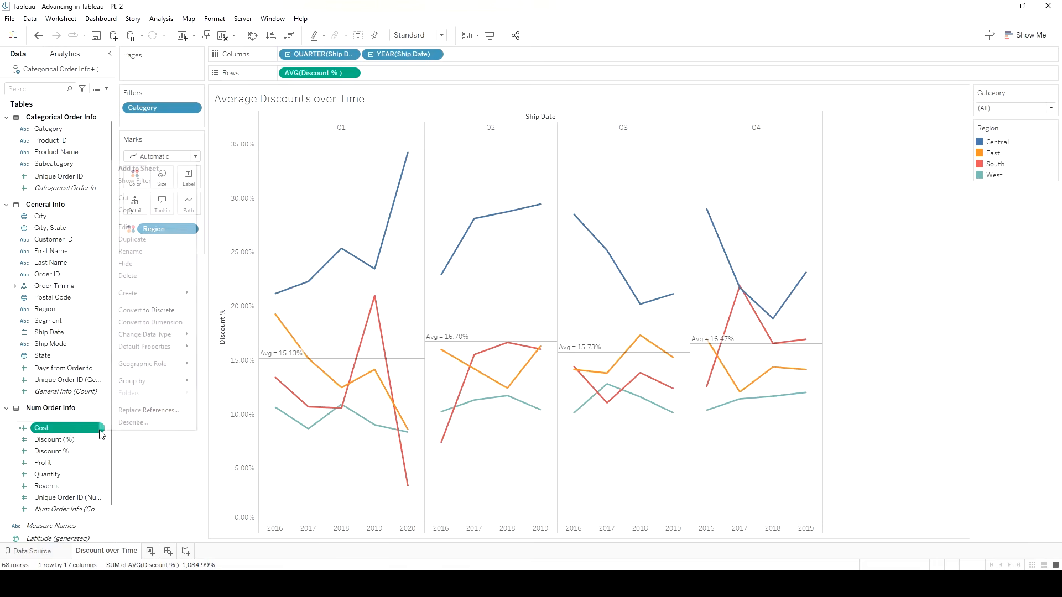
click(151, 227)
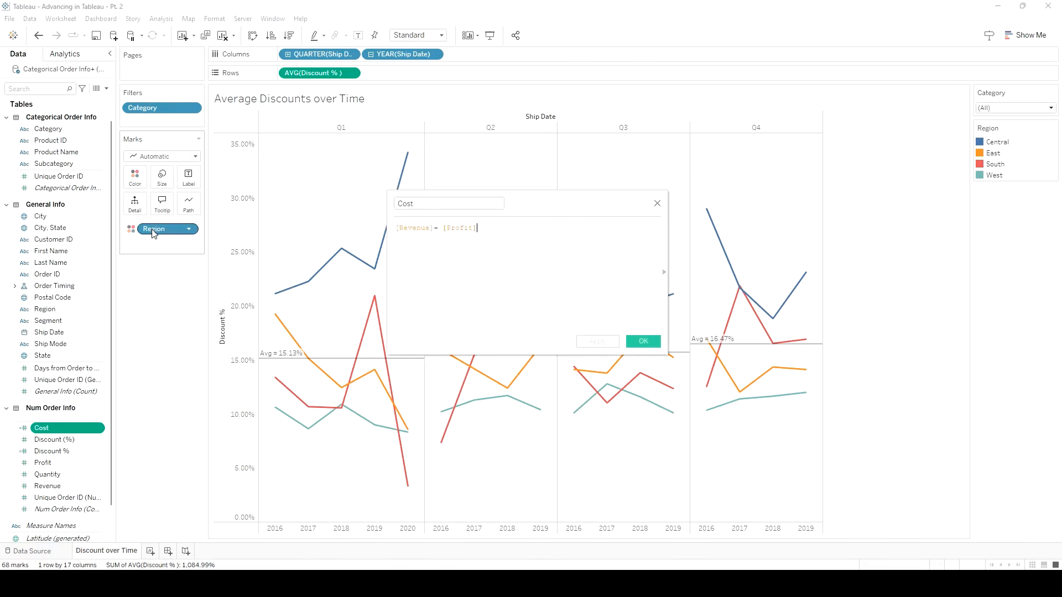
click(638, 341)
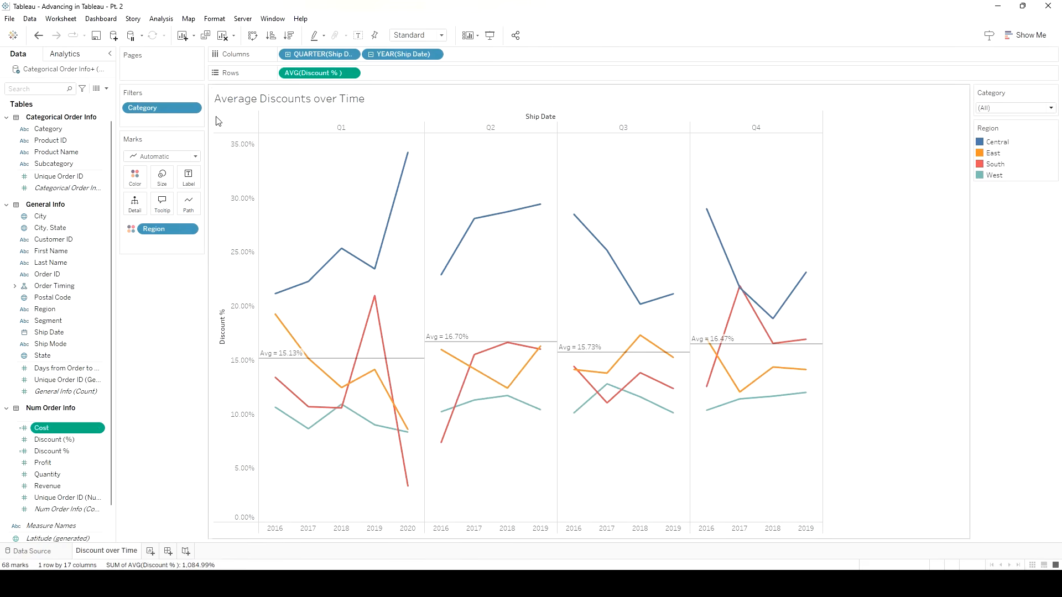
Create another calculated field named "Cost per Item".
click(161, 18)
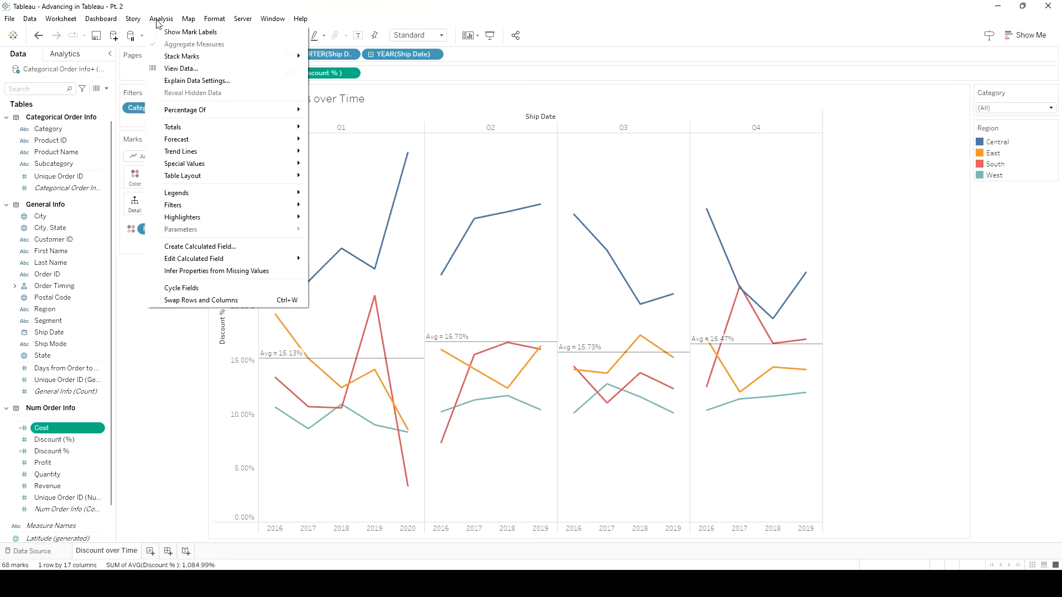
click(214, 248)
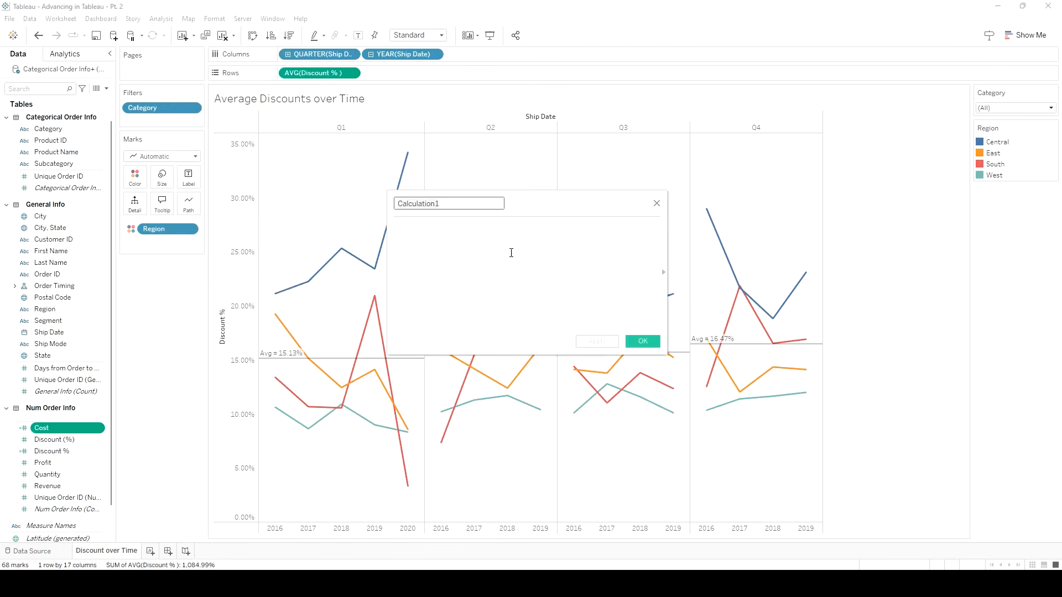
text(cos)
key(BackSpace)
key(BackSpace)
key(BackSpace)
text(Cost per Item)
click(505, 247)
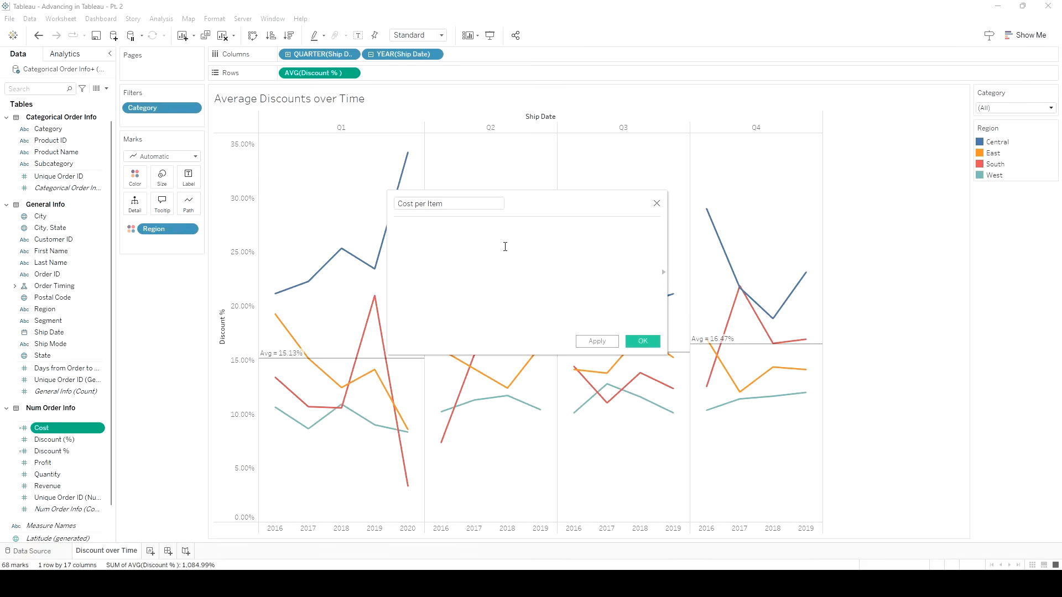
Define the Cost per Item calculation as [Cost]/[Quantity] and save the field.
text(cost)
key(Return)
text(/qua)
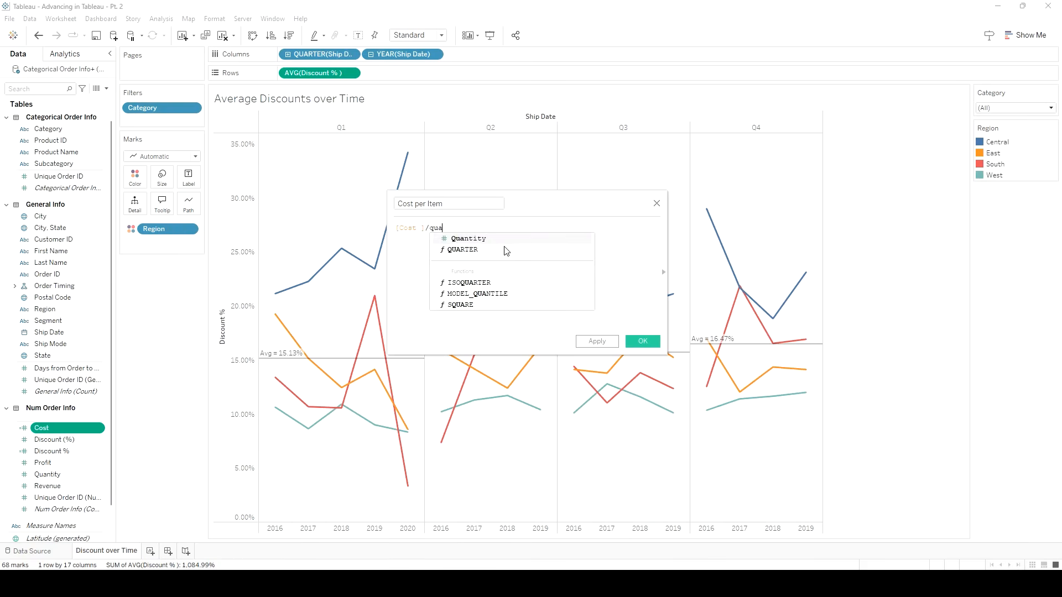
key(Return)
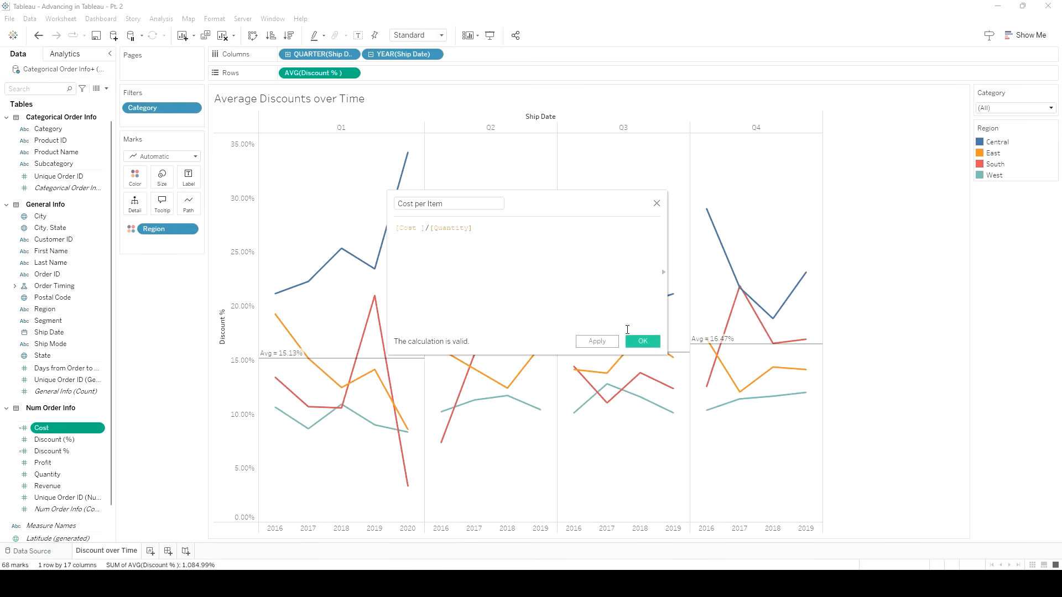
click(637, 341)
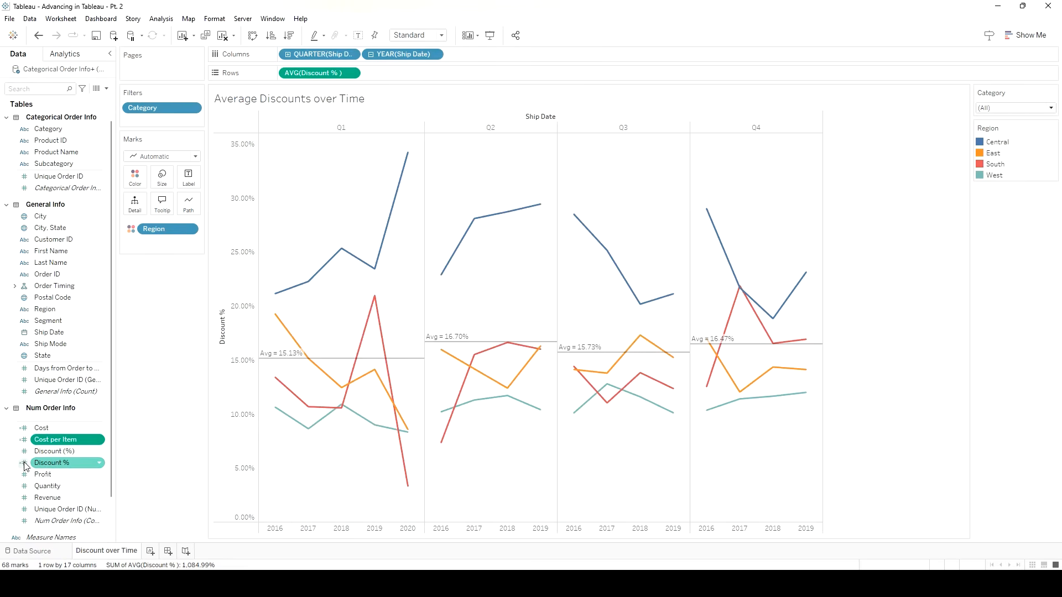
Add a new worksheet and plot Discount (%) on Columns against Quantity on Rows.
click(151, 552)
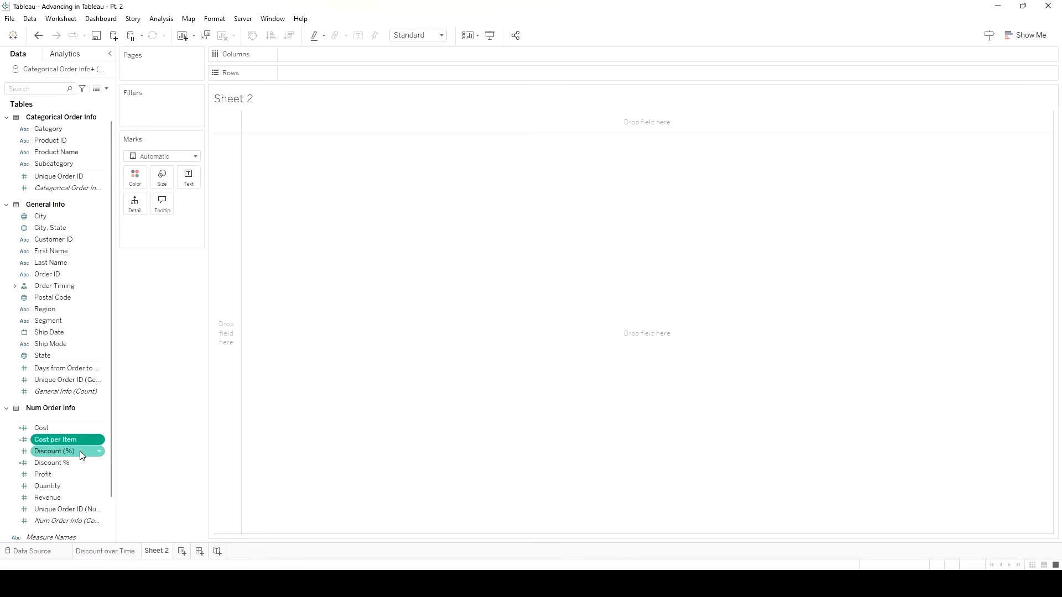
drag(75, 456, 367, 56)
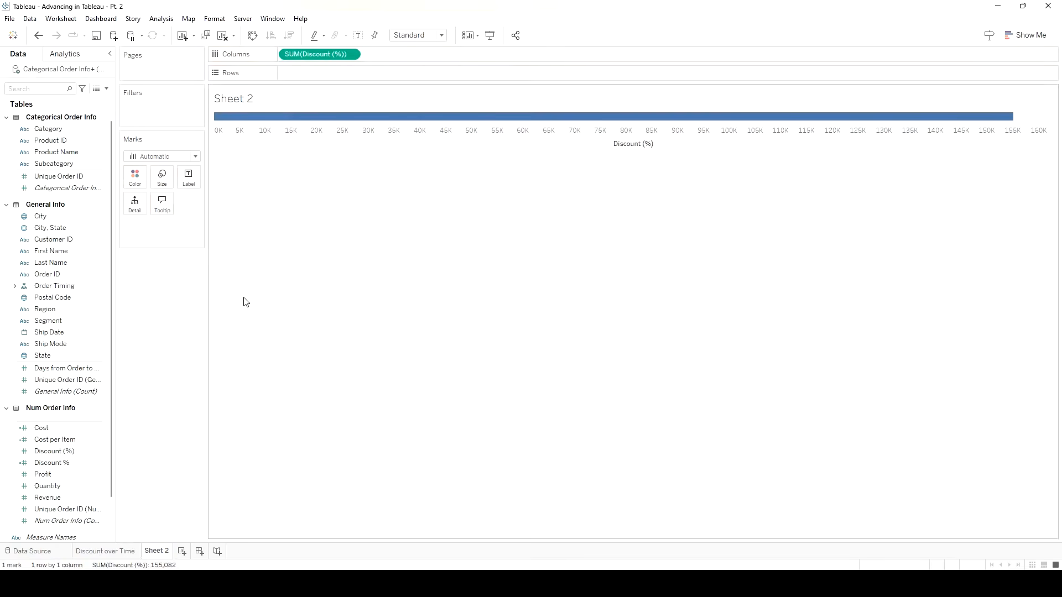
click(105, 464)
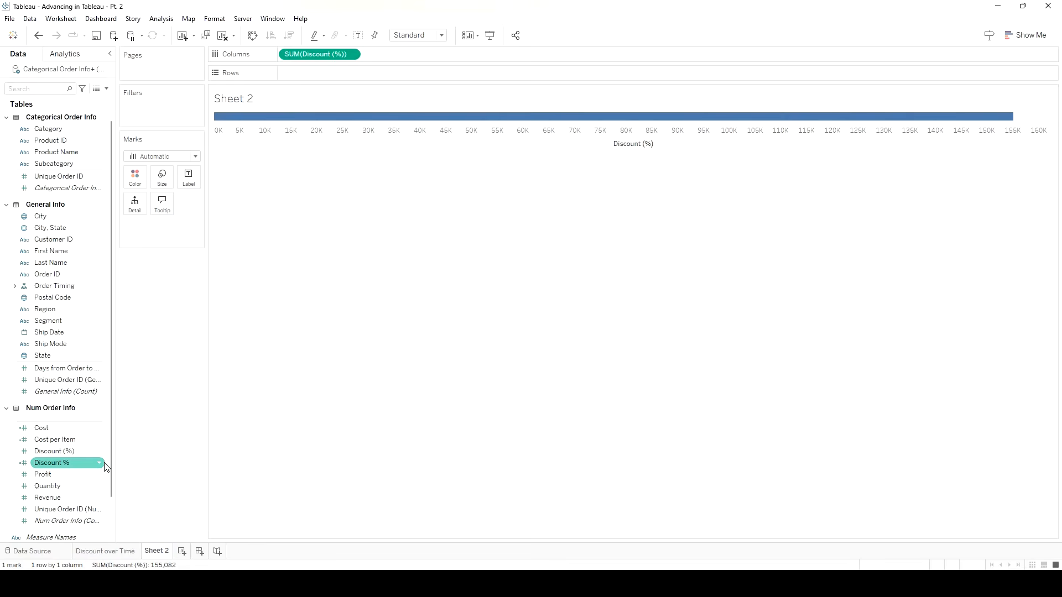
drag(61, 486, 347, 75)
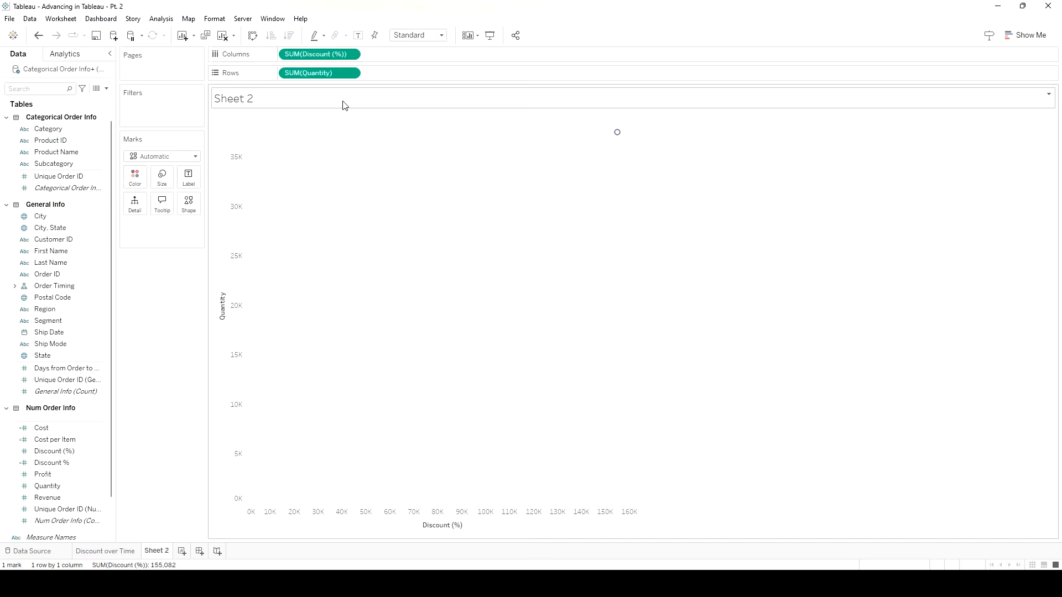
Change the aggregation of both Discount (%) and Quantity to Average.
click(351, 54)
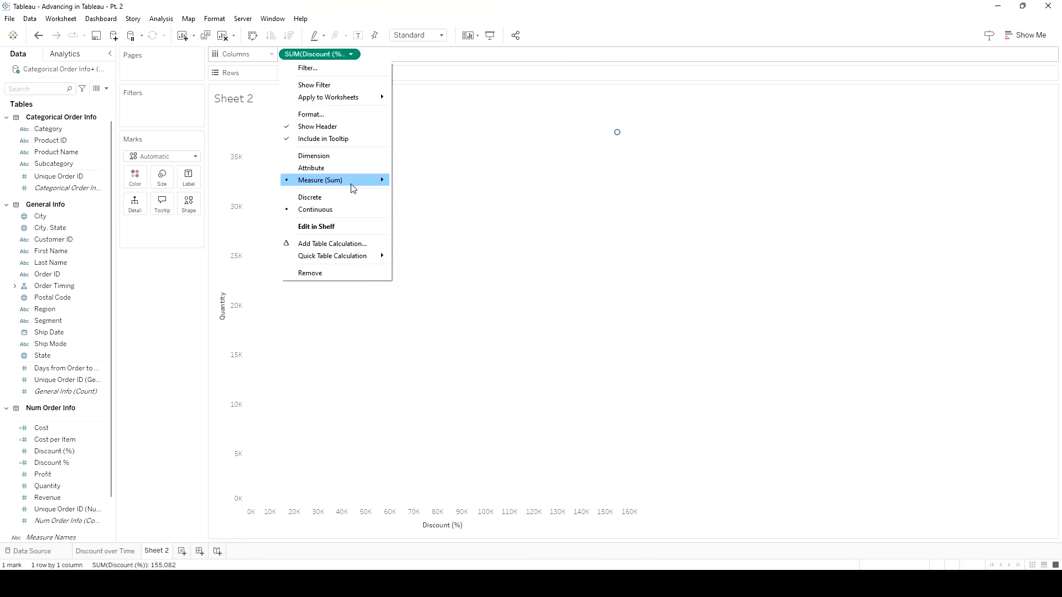
mouse_move(376, 180)
click(426, 191)
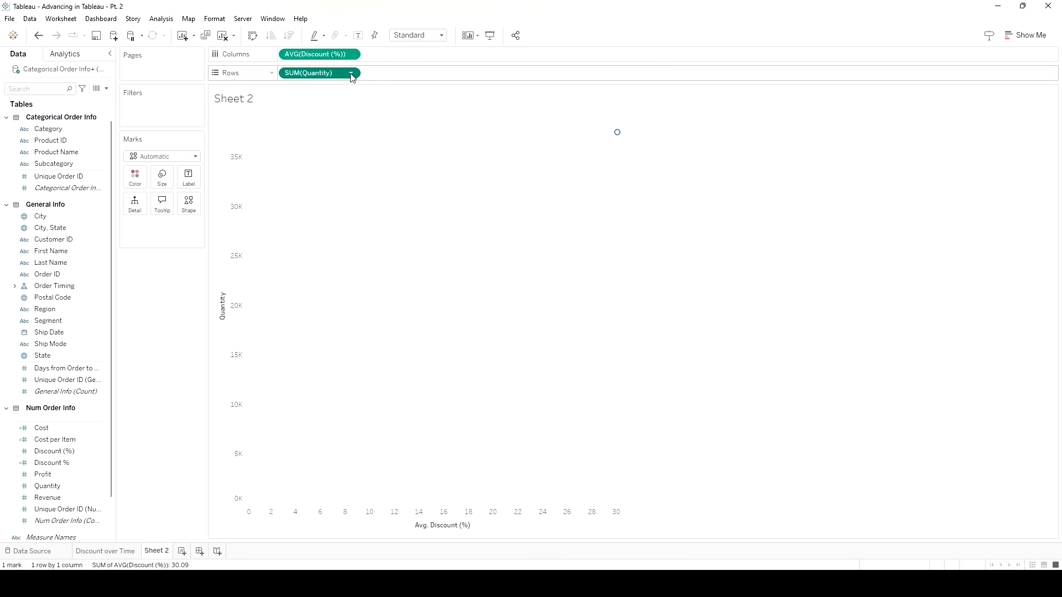
click(351, 73)
mouse_move(362, 199)
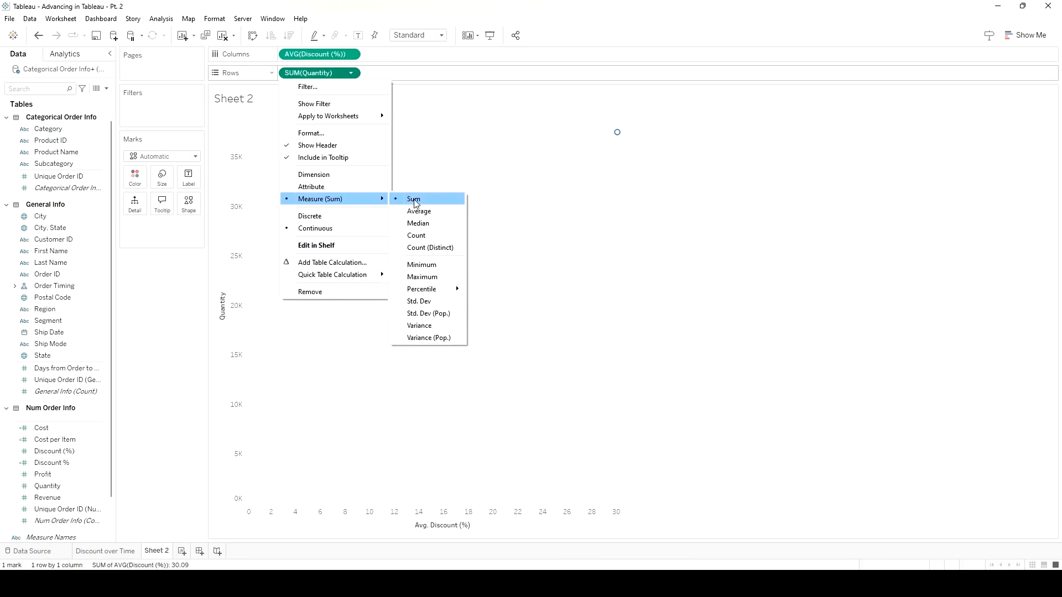
click(442, 211)
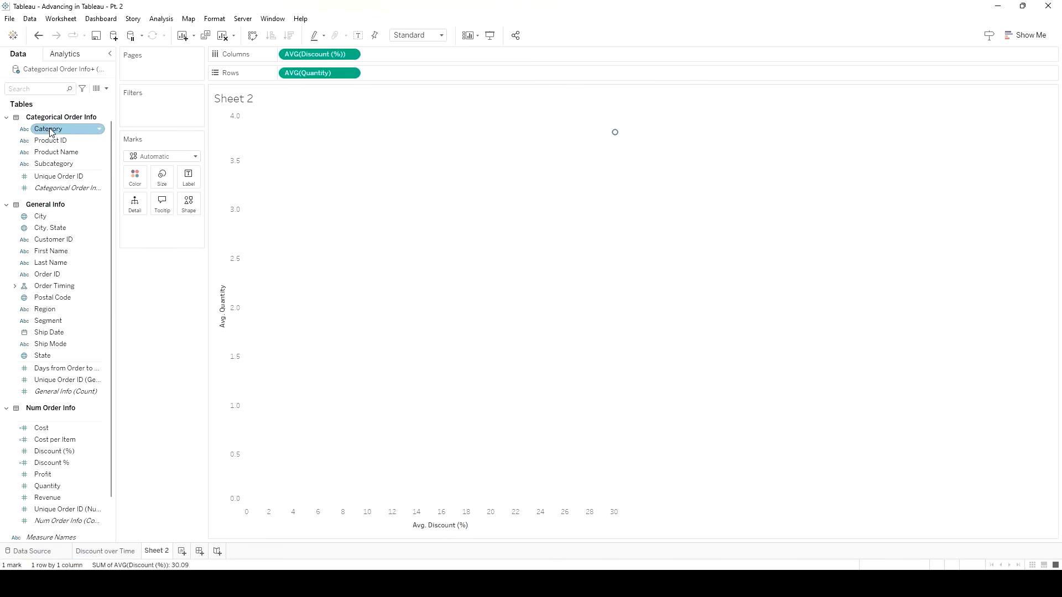
Try Category as the scatter plot's mark detail and replace it with Product Name.
drag(49, 130, 164, 228)
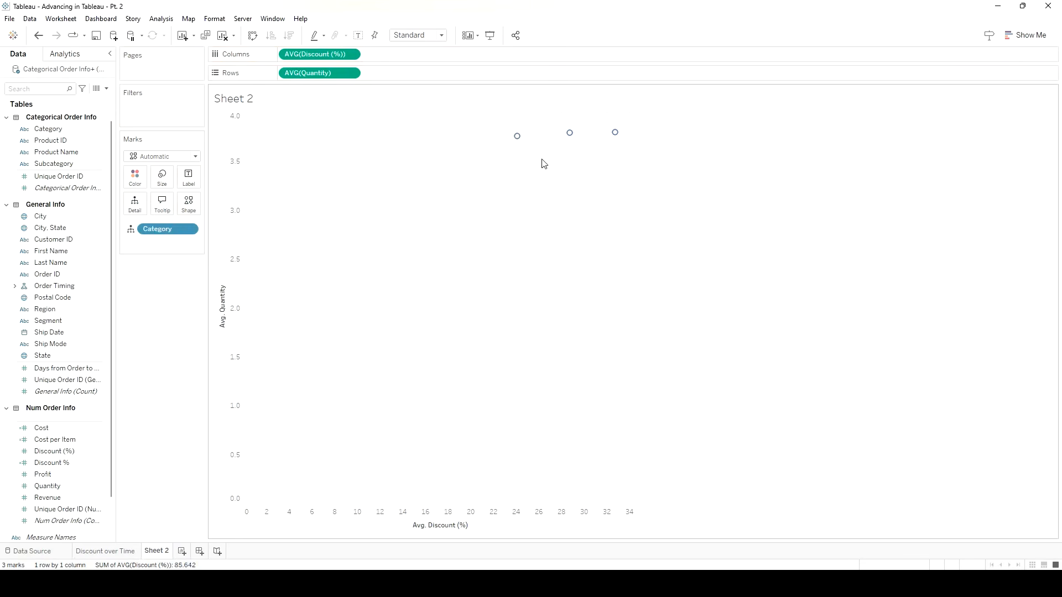
drag(165, 230, 166, 306)
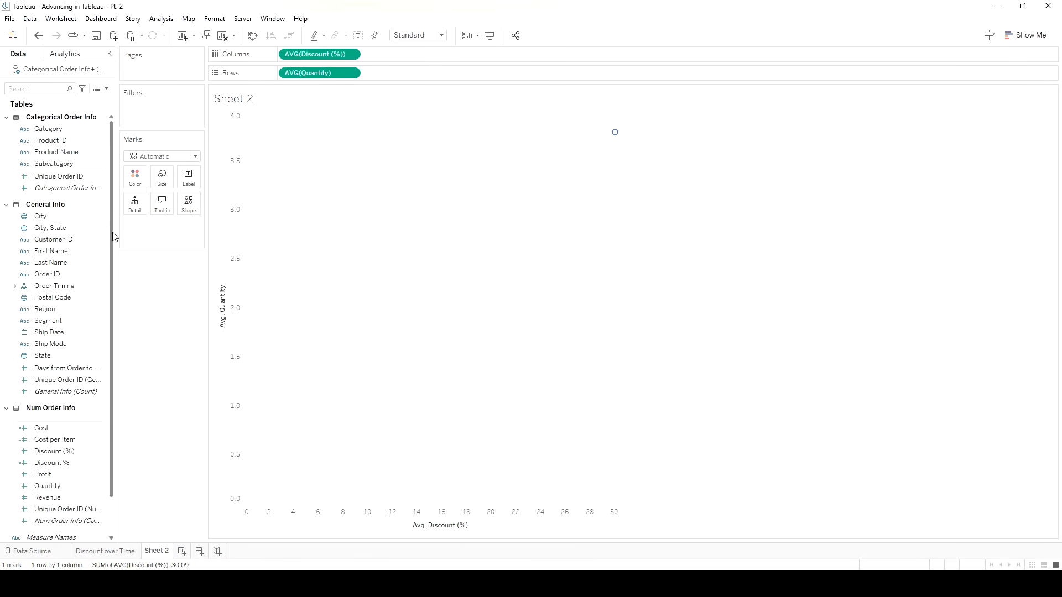
click(47, 153)
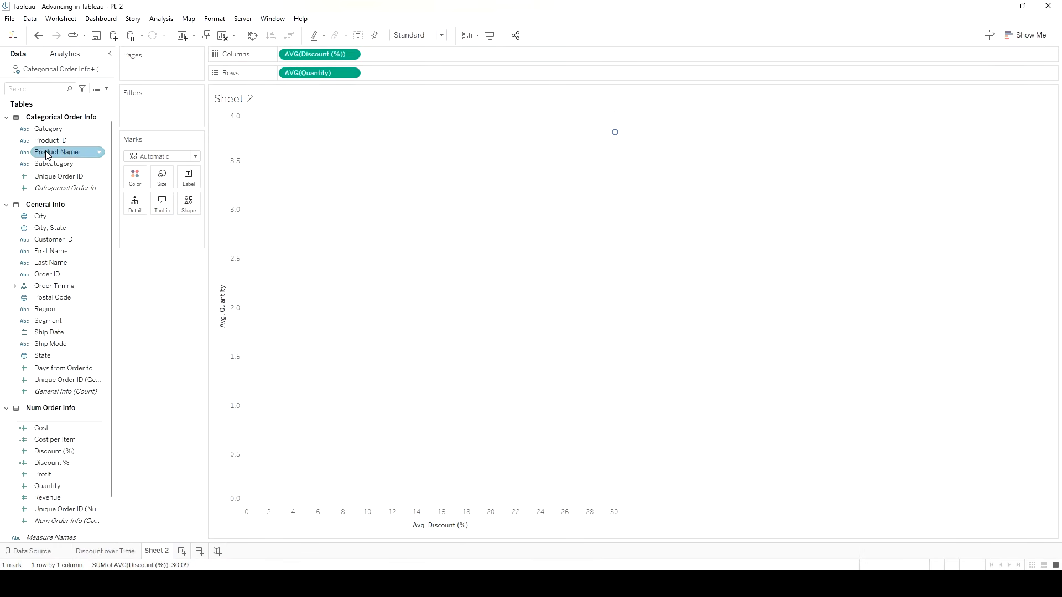
drag(47, 155, 140, 220)
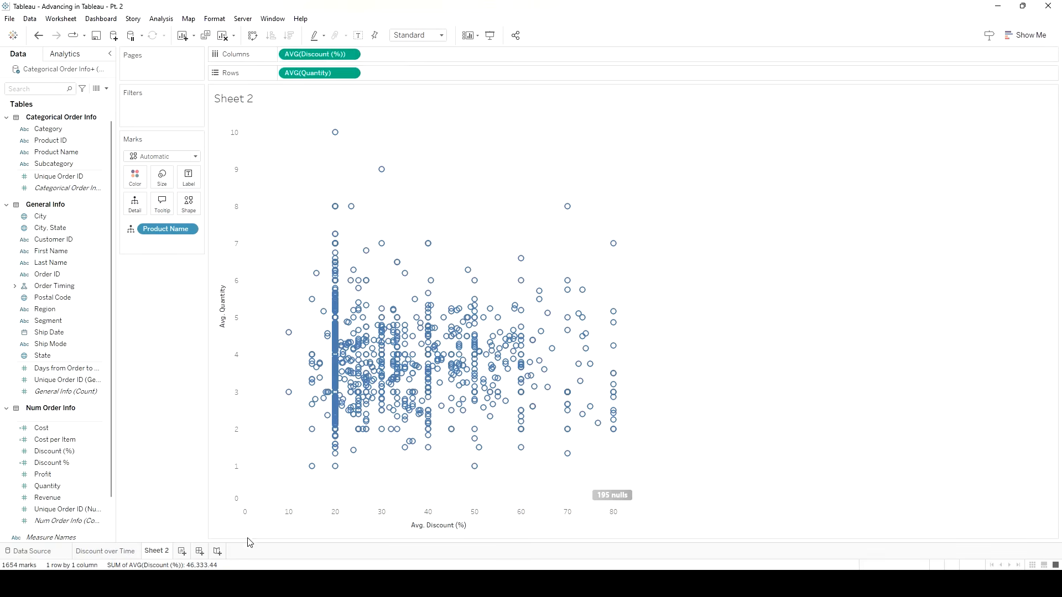
Replace Discount (%) on Columns with the calculated Discount % field and add a linear trend line to the scatter plot.
drag(317, 62, 166, 329)
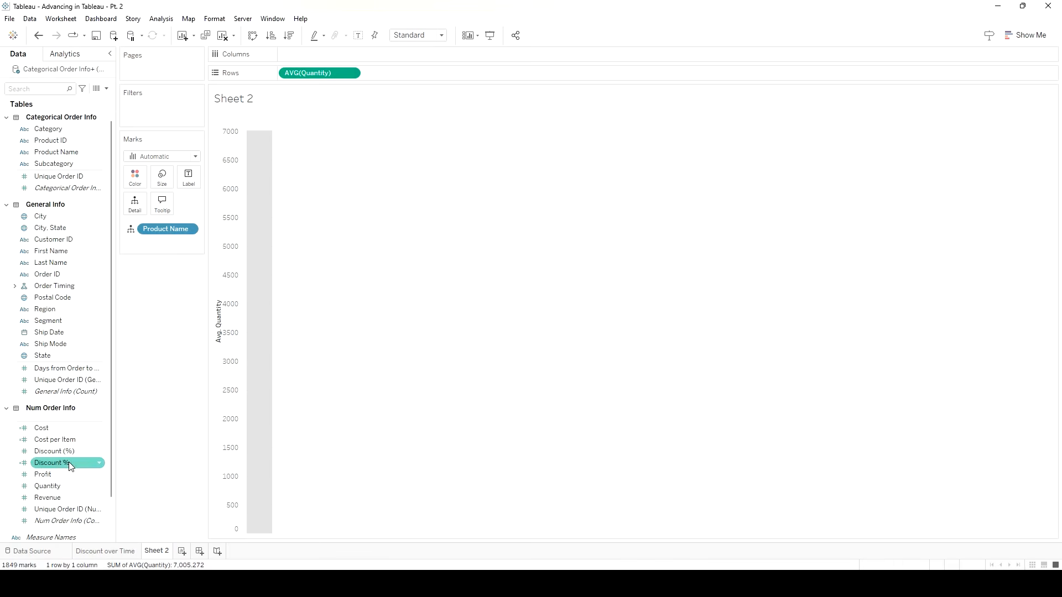
drag(60, 463, 314, 51)
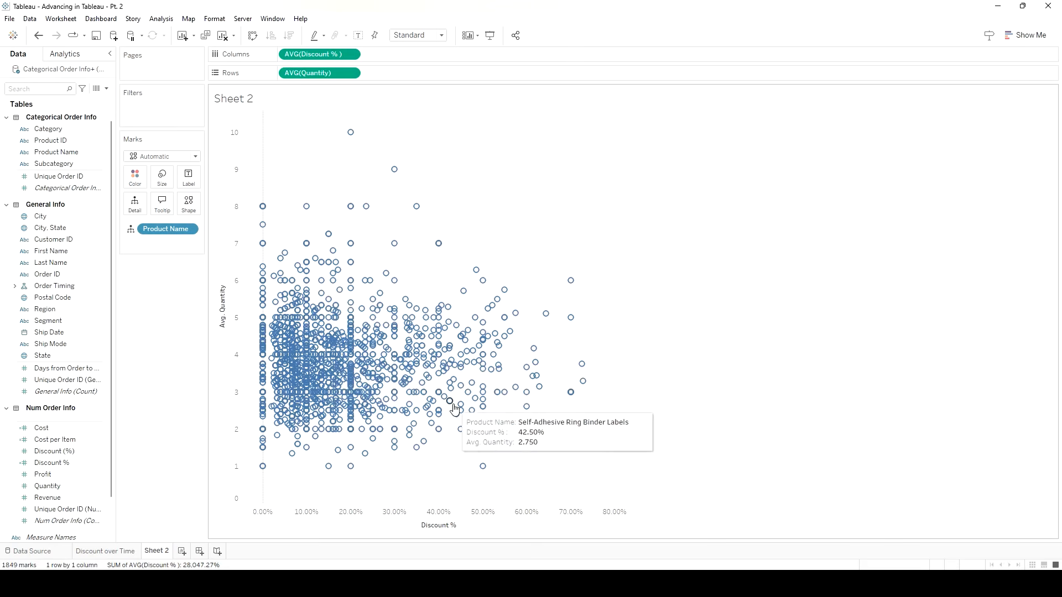
click(64, 53)
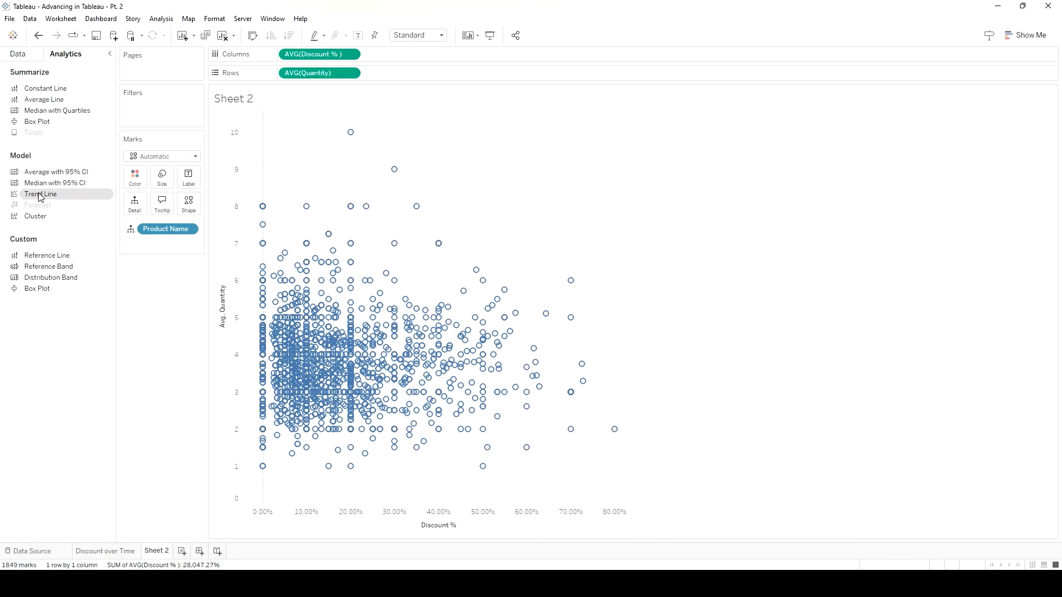
drag(40, 197, 320, 138)
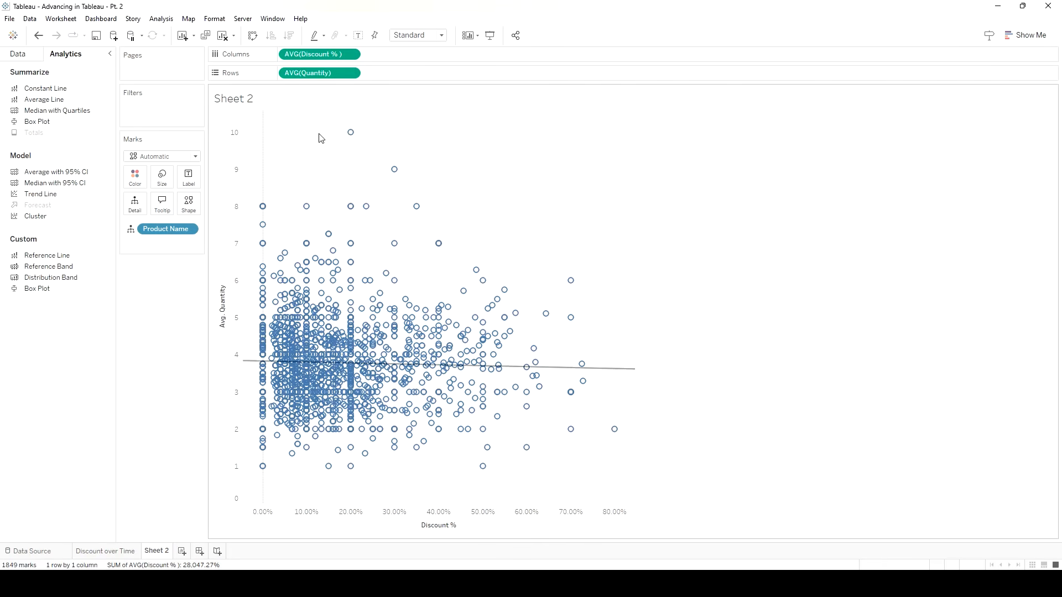
Try clustering the scatter plot's marks by average Discount % and average Quantity, and remove the clusters again.
drag(44, 216, 304, 143)
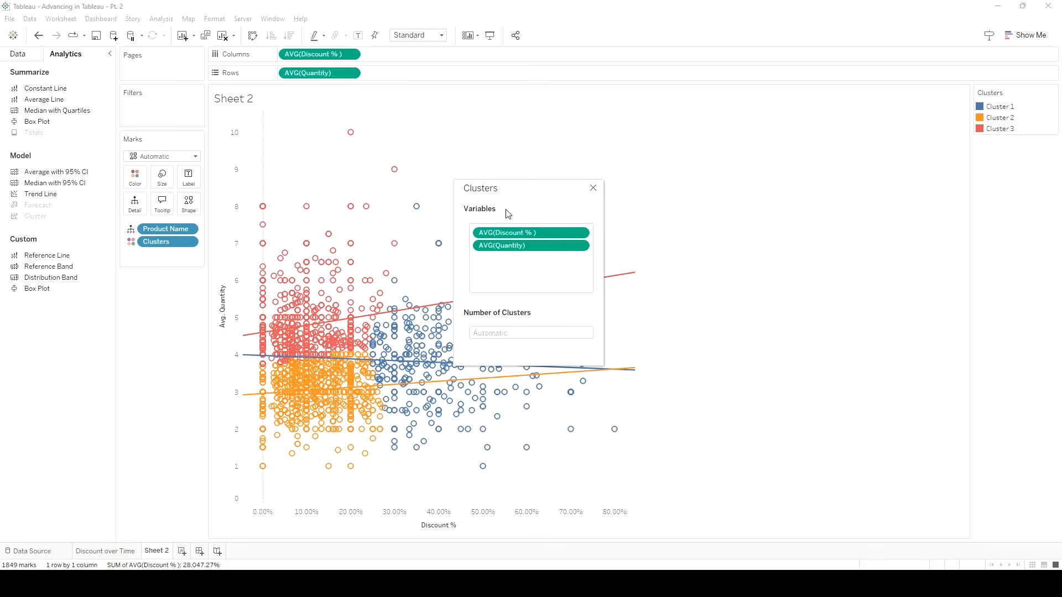
click(594, 189)
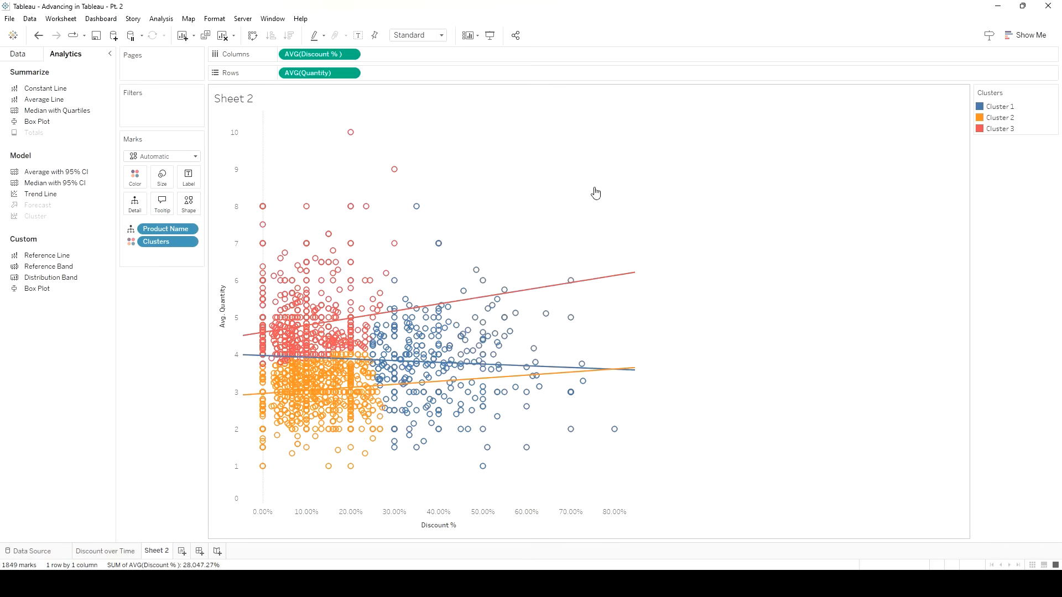
mouse_move(568, 284)
mouse_move(509, 380)
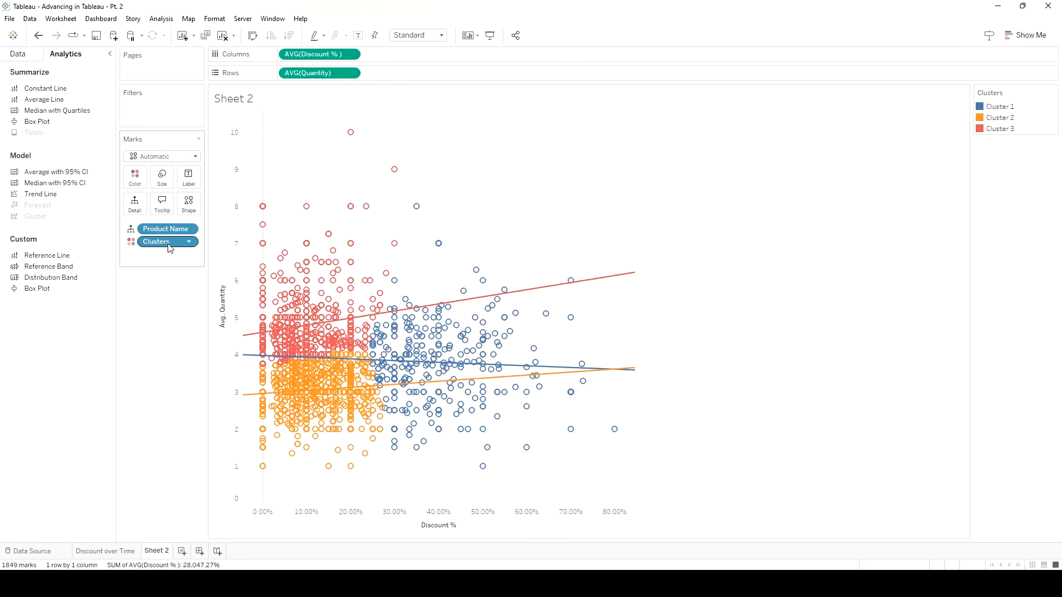
drag(166, 242, 52, 346)
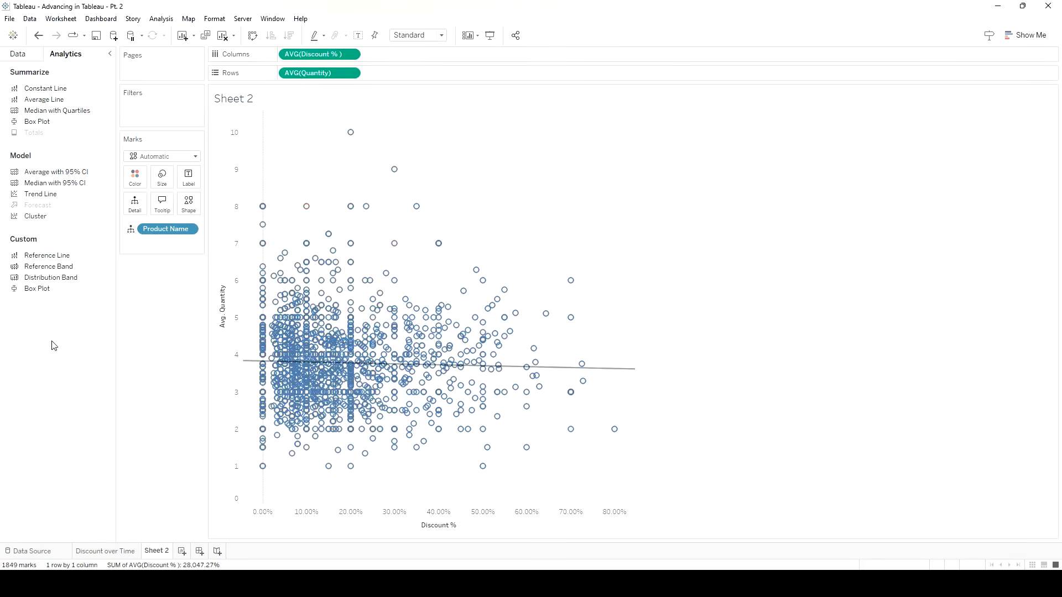
Show the data fields again and return to the Discount over Time worksheet.
click(19, 54)
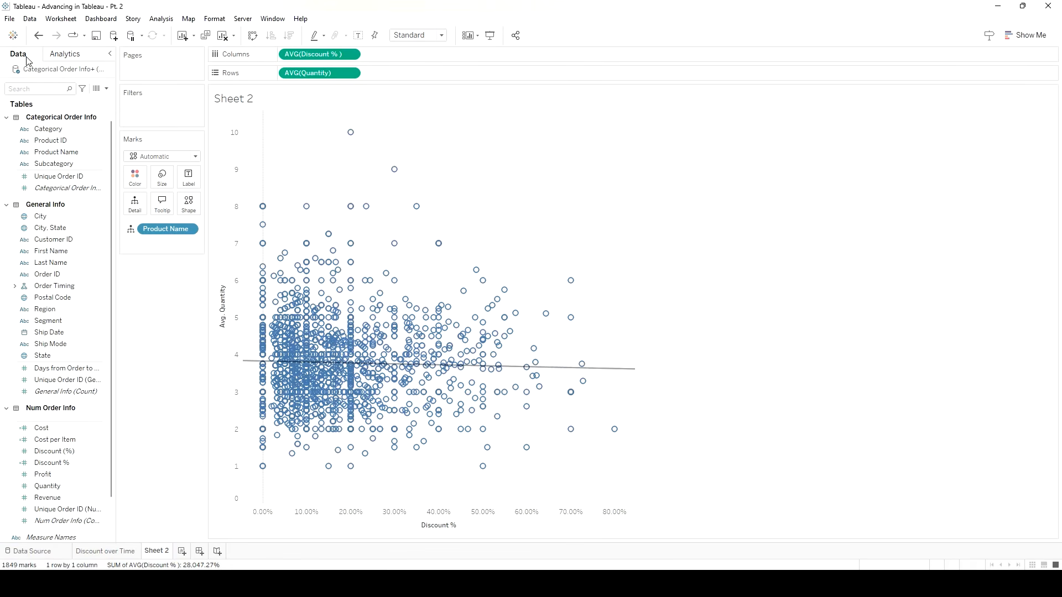
click(110, 551)
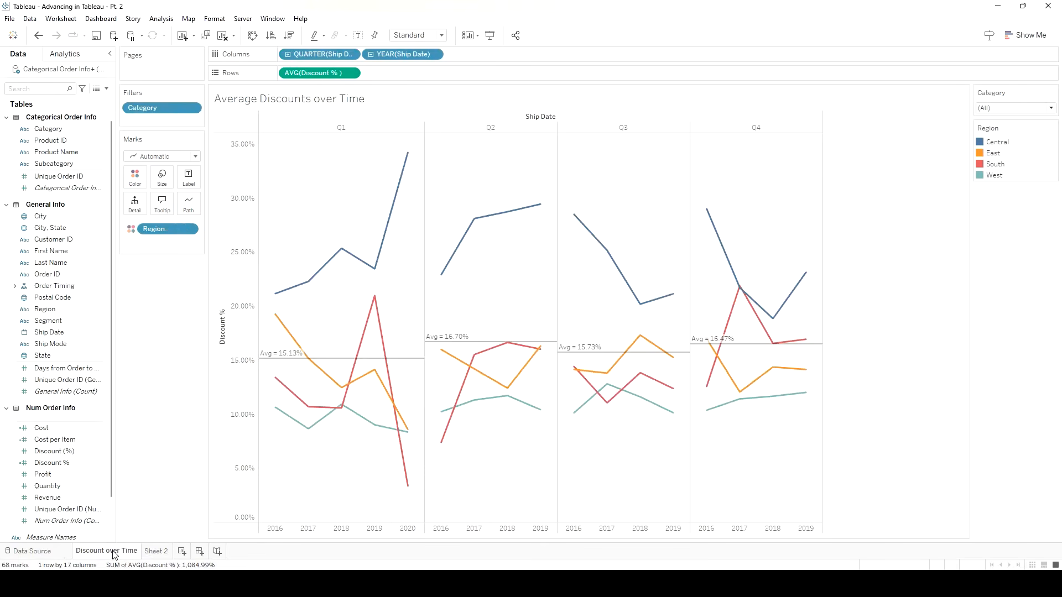
Try colouring the marks of Sheet 2's scatter plot by Region, inspect the regional trend lines, and remove Region again.
click(155, 552)
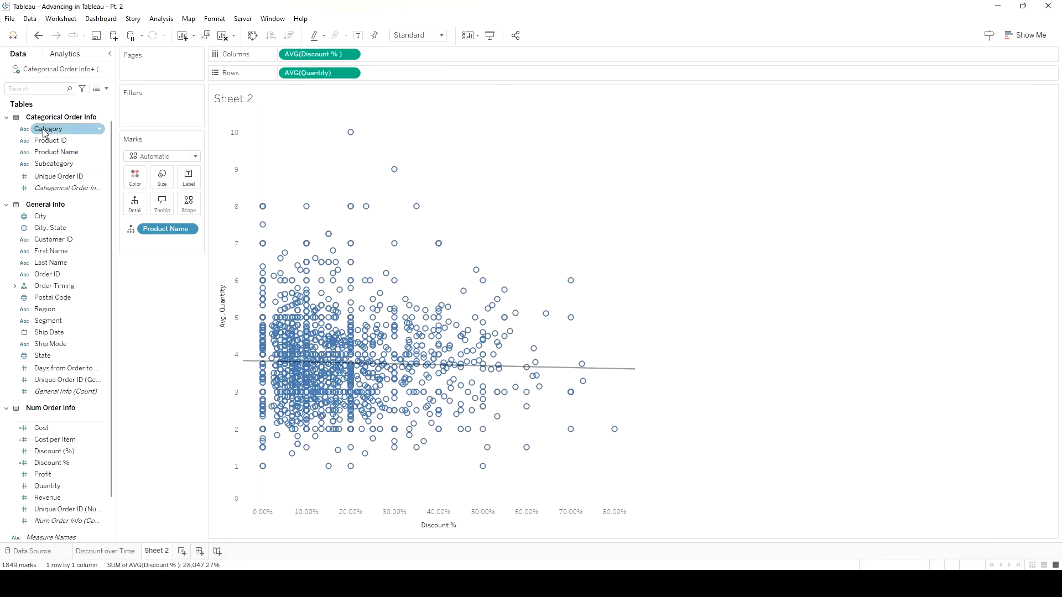
click(119, 551)
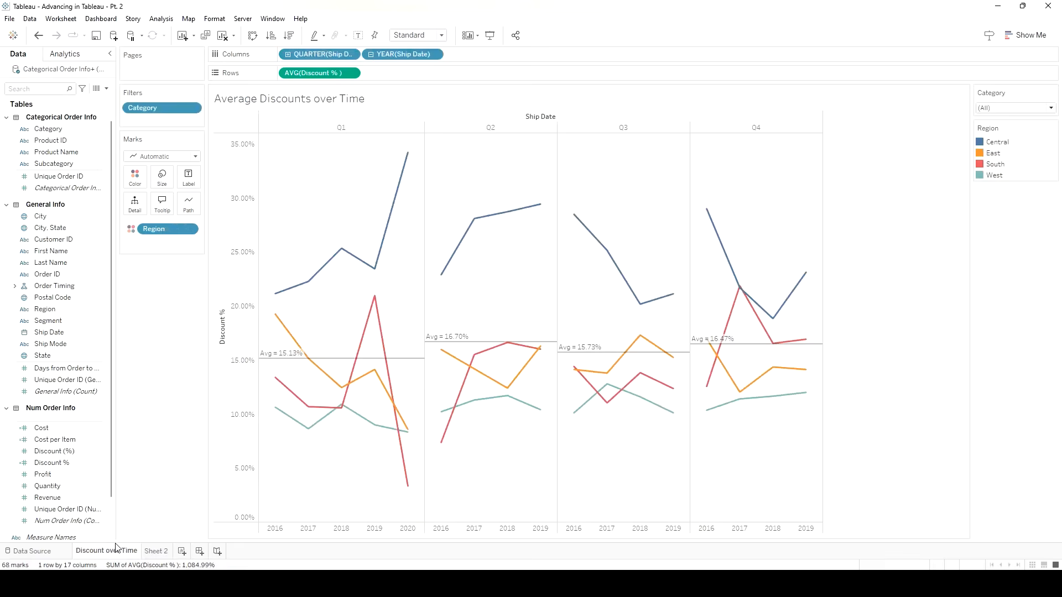
click(161, 554)
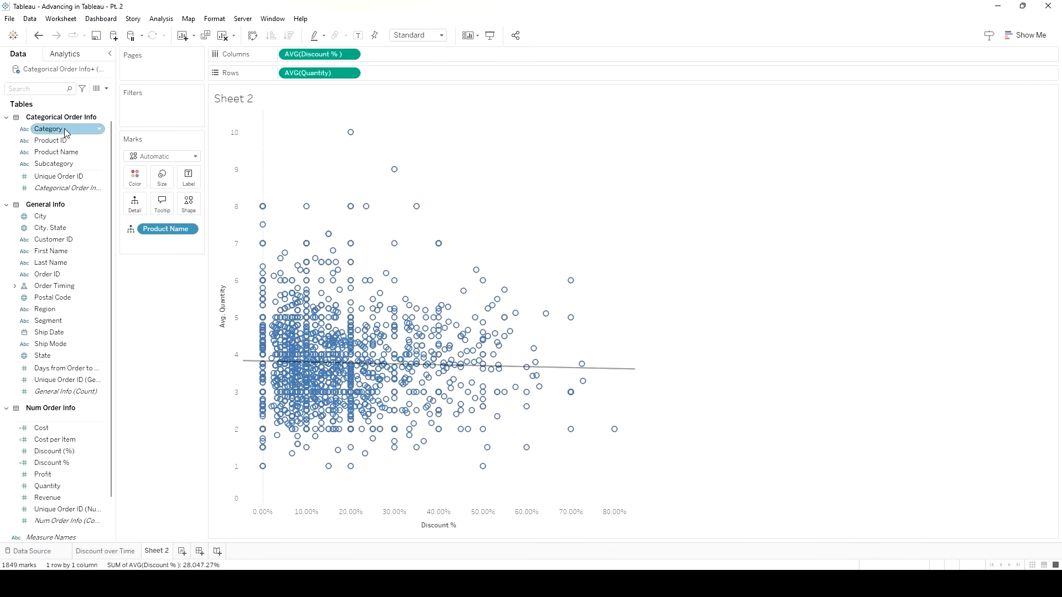
drag(66, 310, 135, 178)
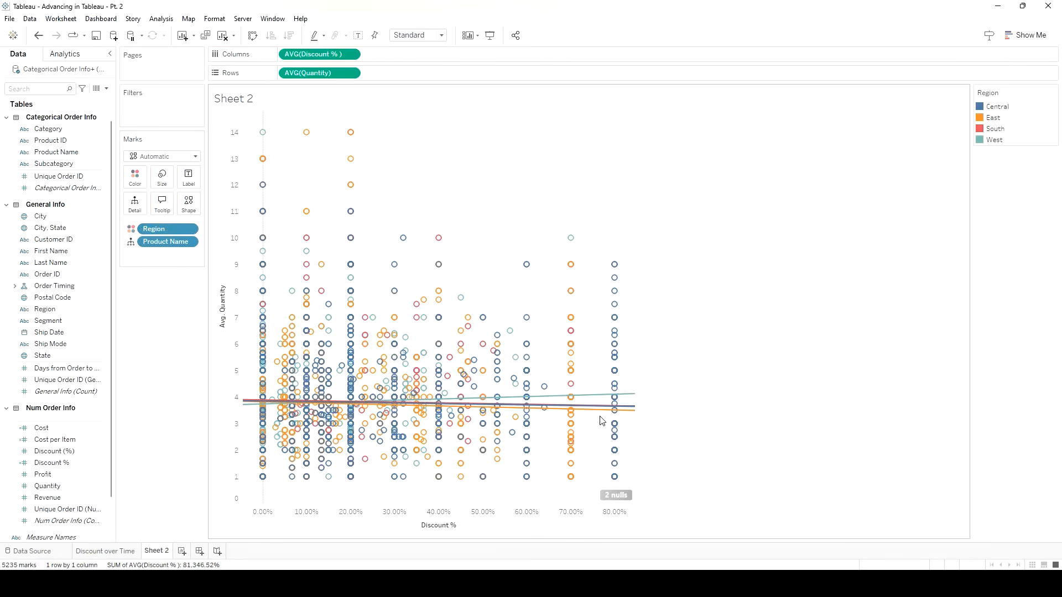
mouse_move(606, 398)
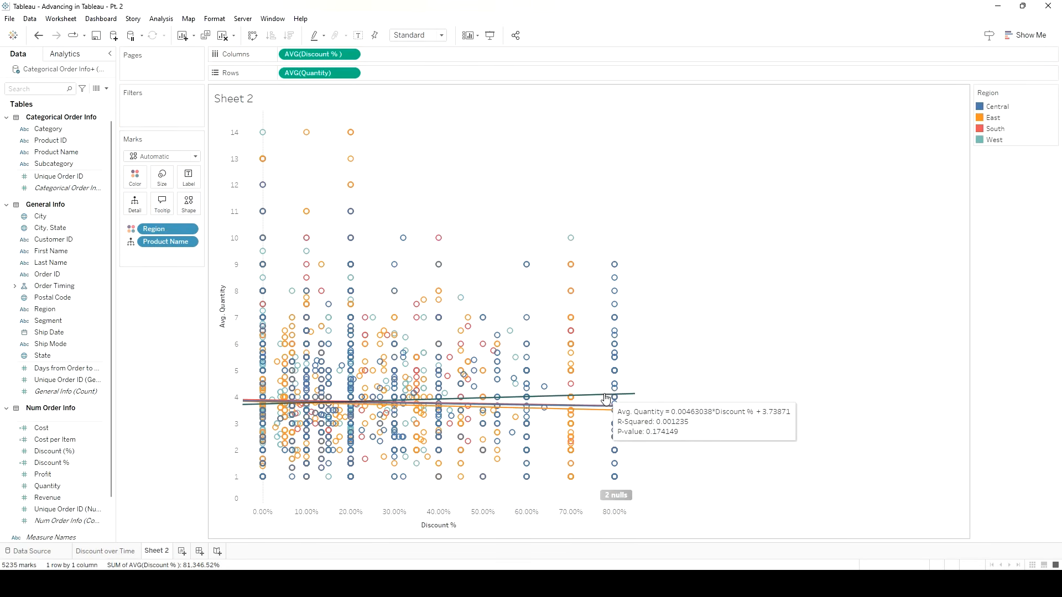
mouse_move(316, 300)
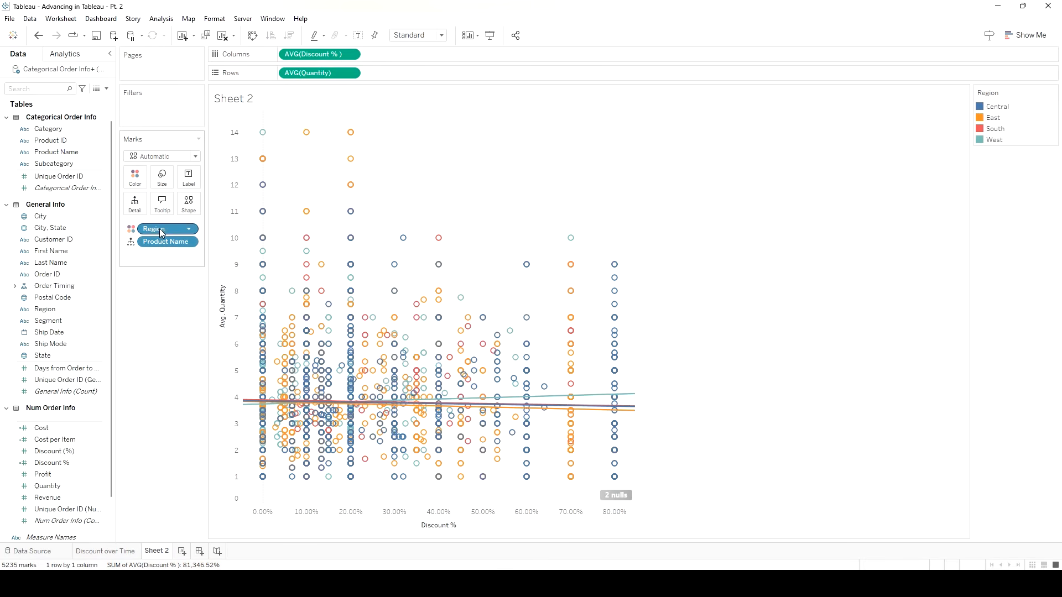
drag(159, 228, 168, 337)
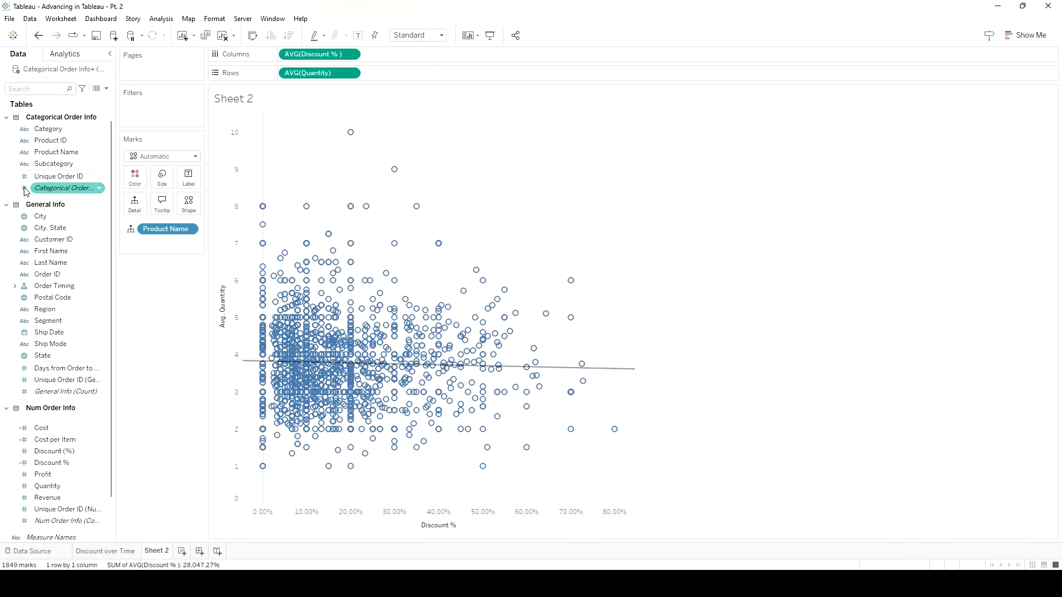
Try colouring the marks of Sheet 2's scatter plot by Category and swap its rows and columns.
click(121, 552)
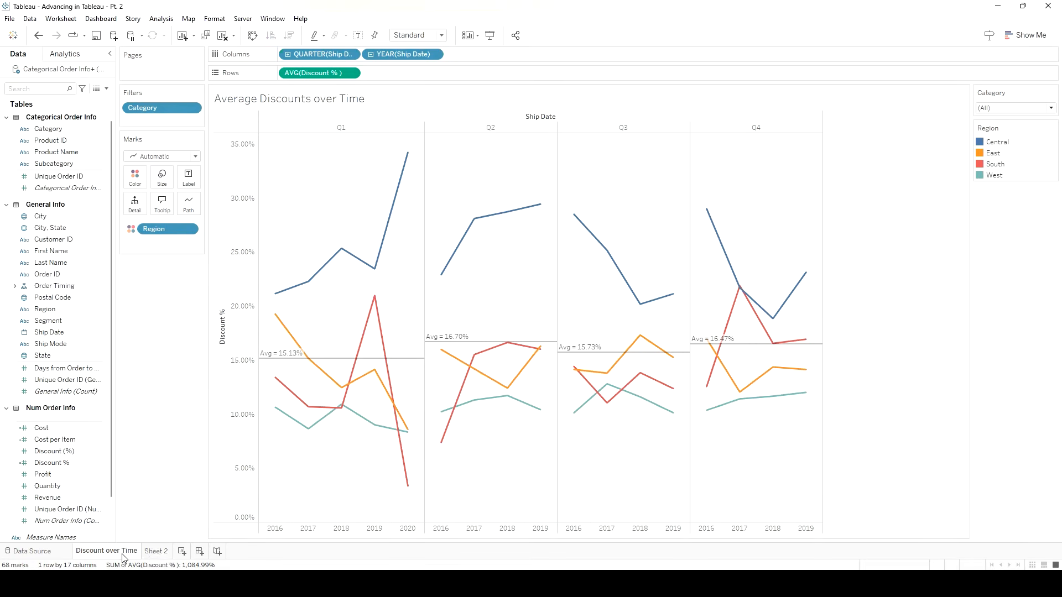
click(158, 554)
drag(59, 135, 134, 180)
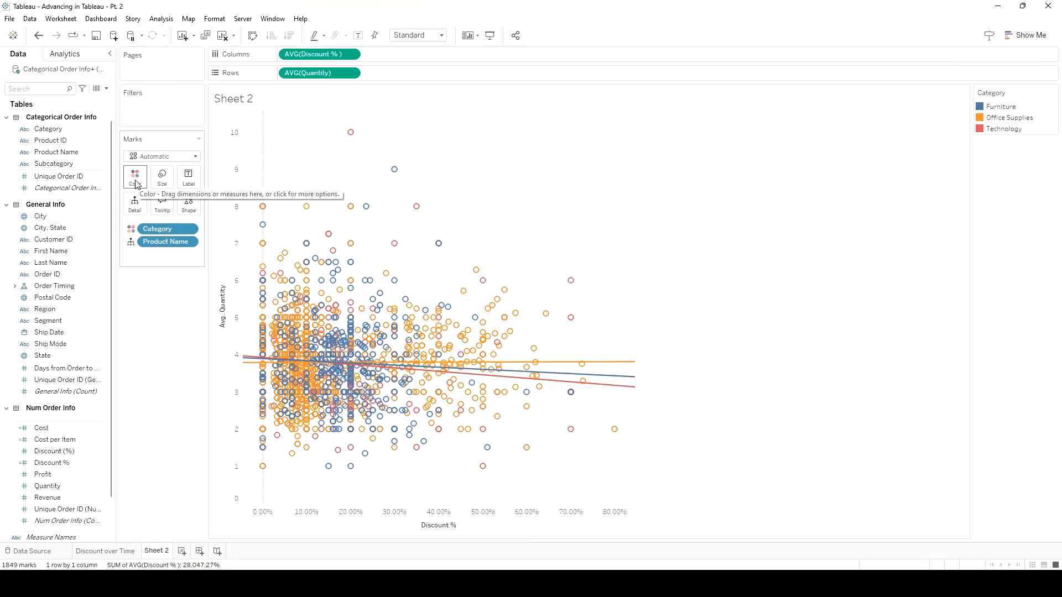
mouse_move(595, 389)
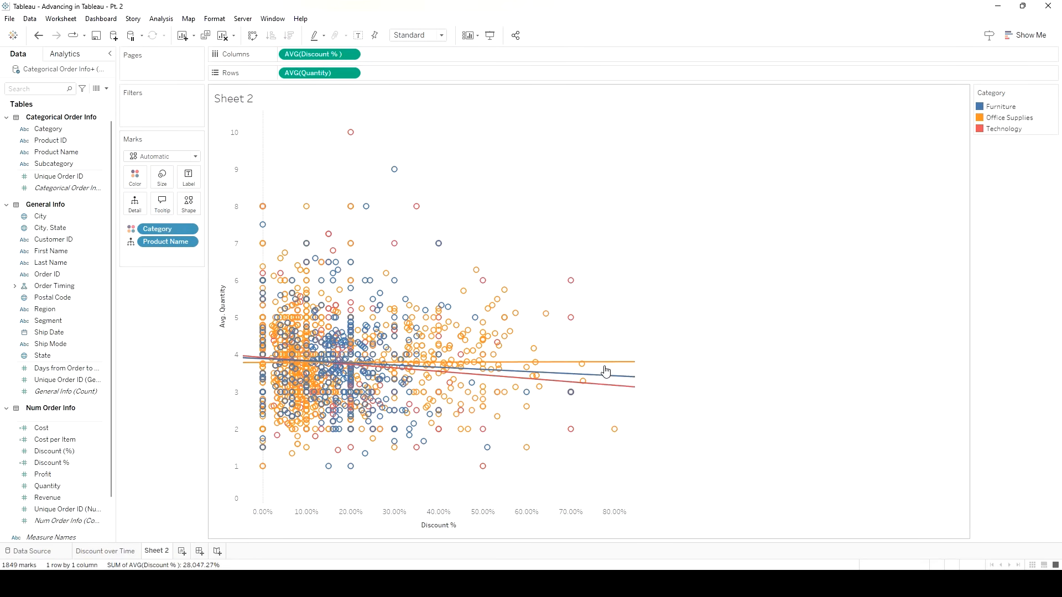
click(253, 36)
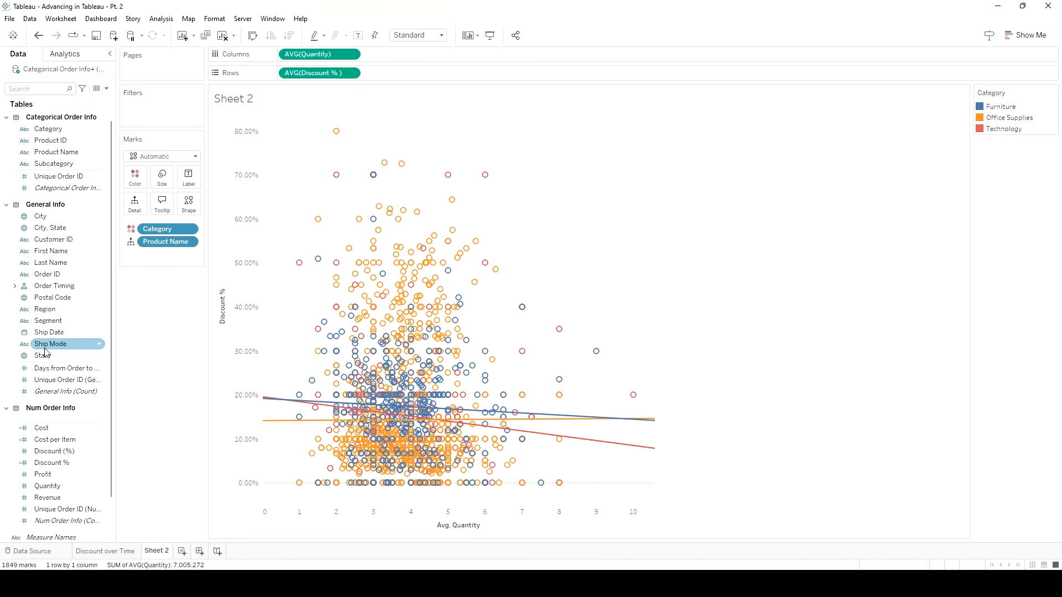
Try Ship Mode instead of Category as the scatter plot's mark colour and remove it again.
drag(167, 230, 149, 347)
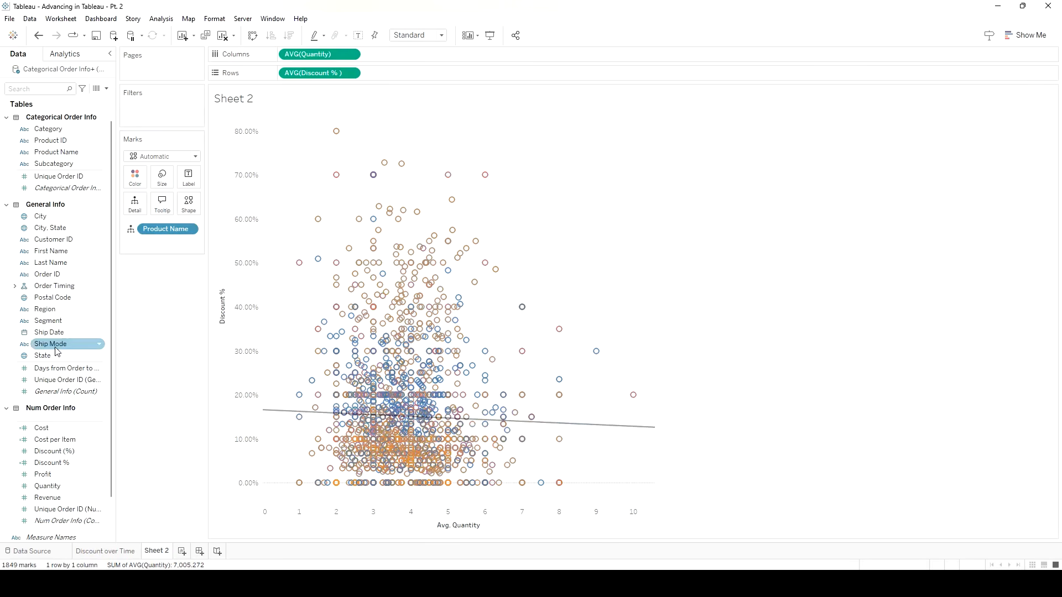
drag(53, 344, 135, 177)
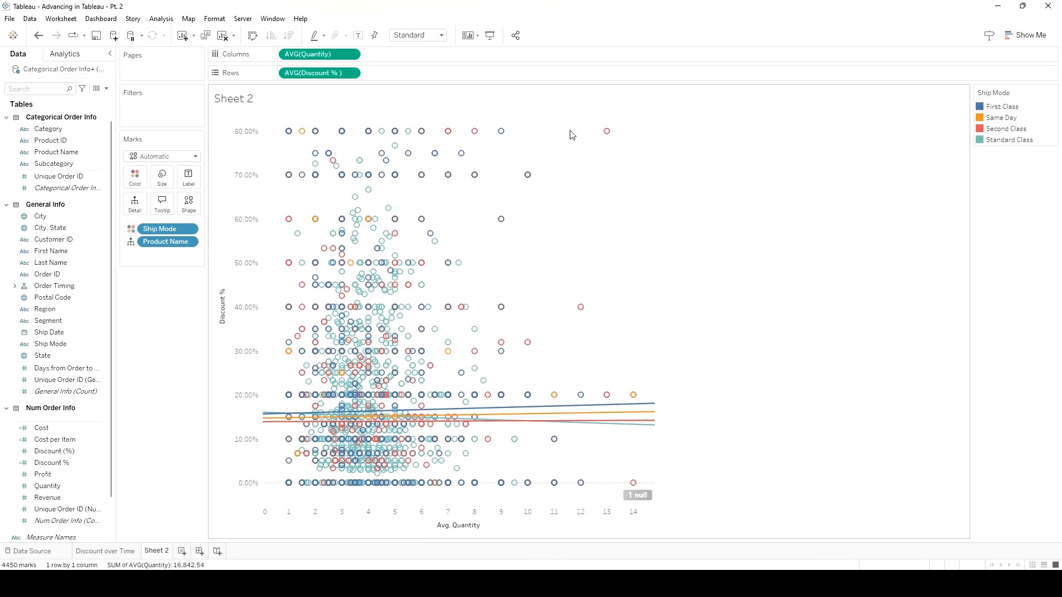
drag(165, 229, 165, 293)
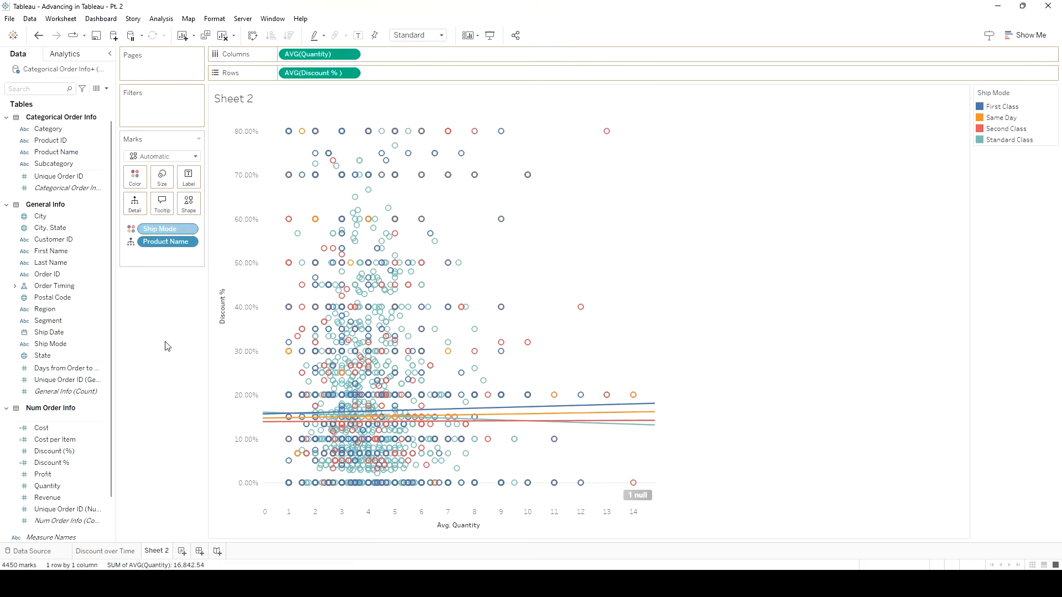
drag(167, 347, 169, 339)
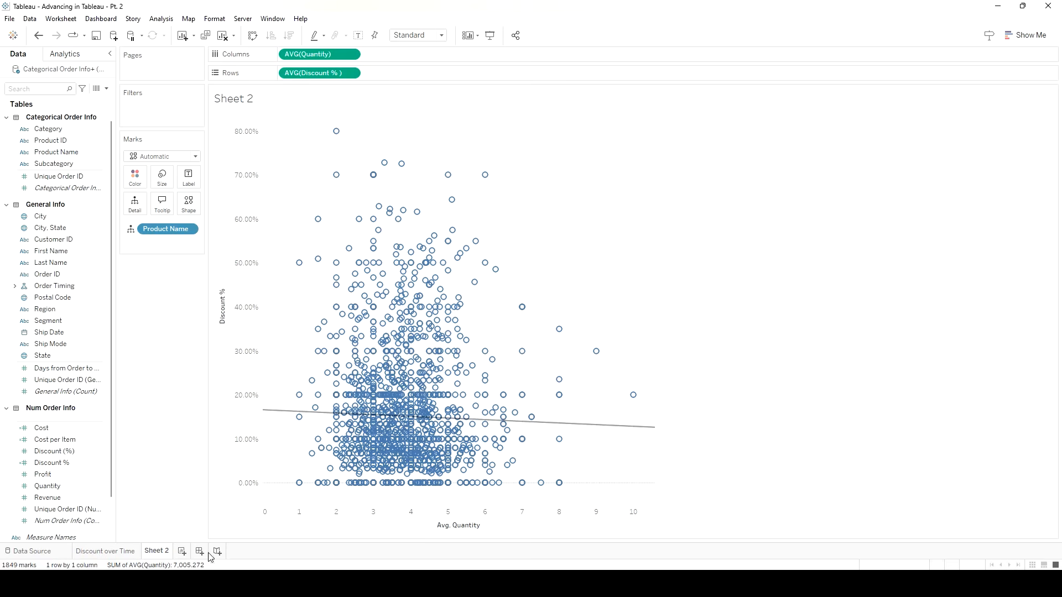
Delete the Sheet 2 scatter plot worksheet.
mouse_move(159, 560)
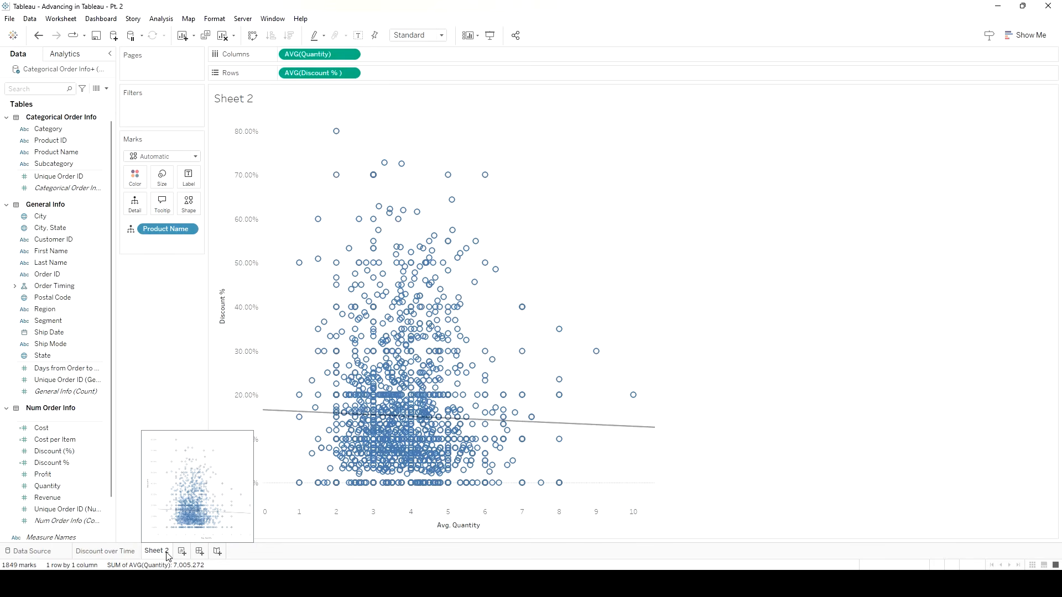
right_click(161, 554)
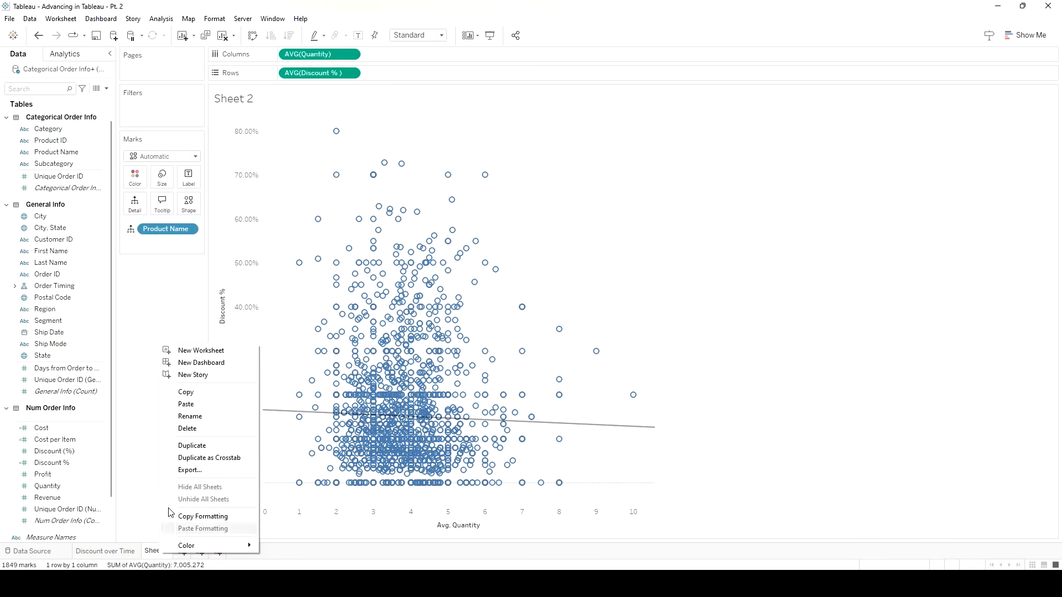
click(215, 429)
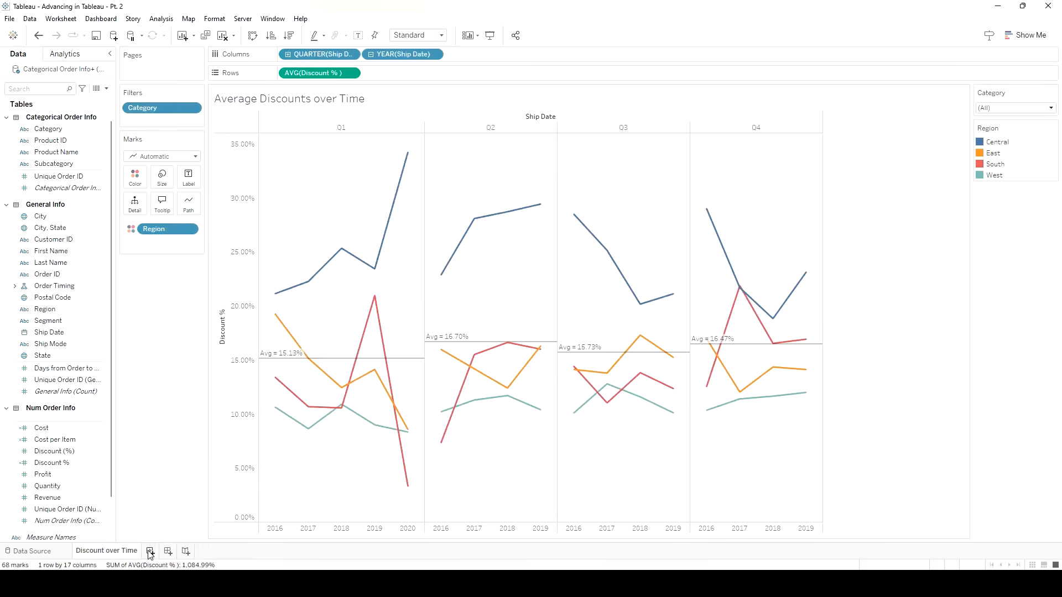
Add a new worksheet and rename it Top 5 Discount Customers.
click(151, 551)
right_click(157, 554)
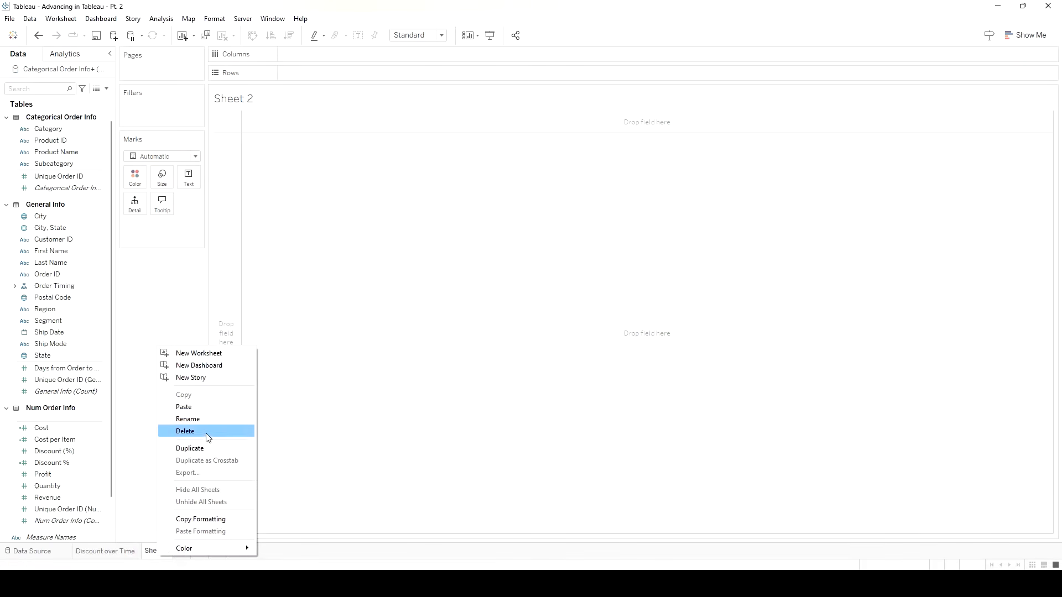
click(216, 424)
text(Top 5)
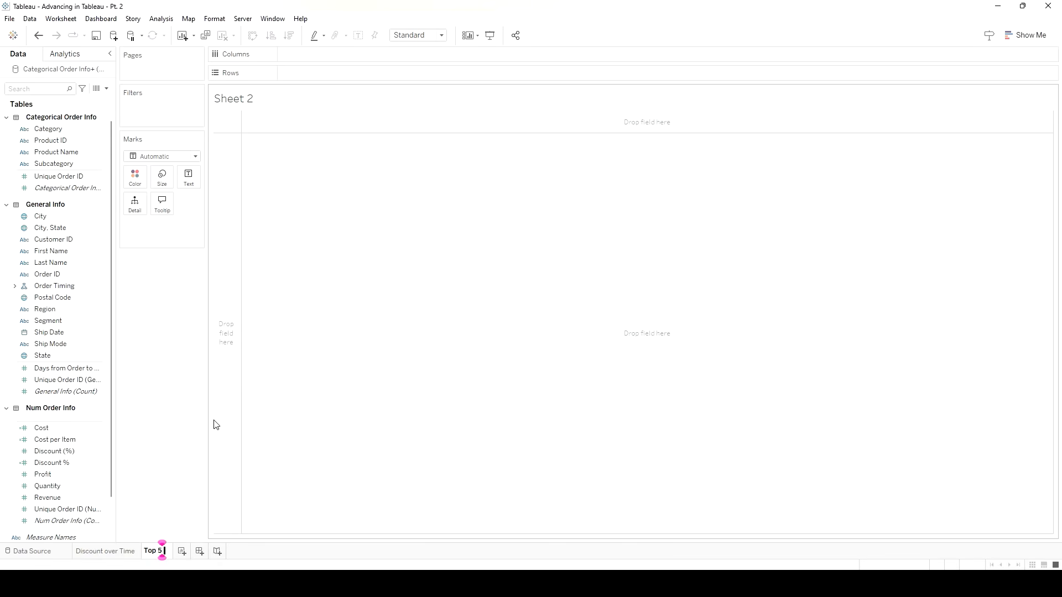
text(Discount Cu)
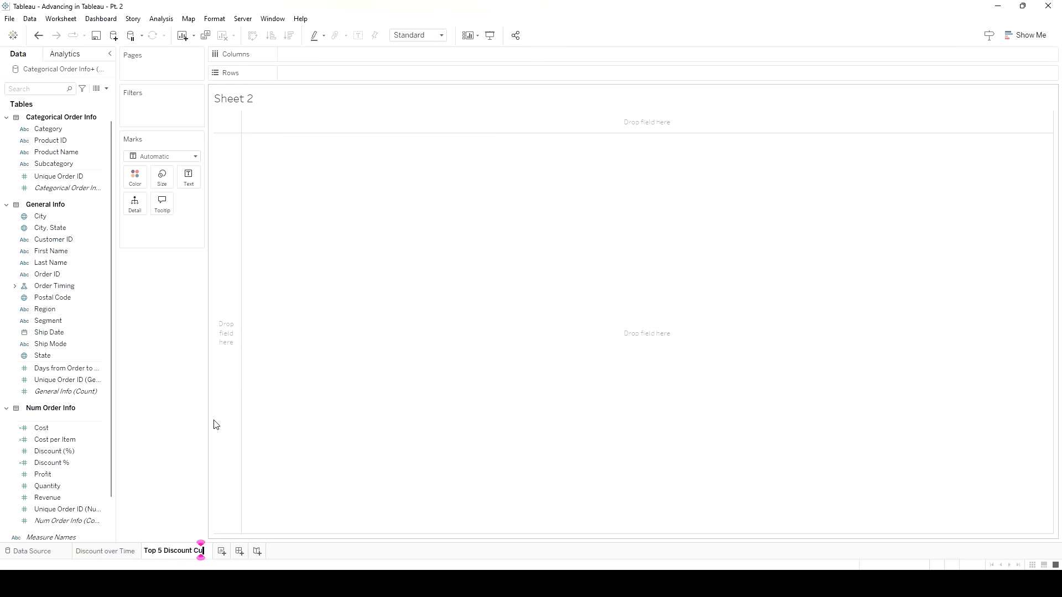
text(stomers)
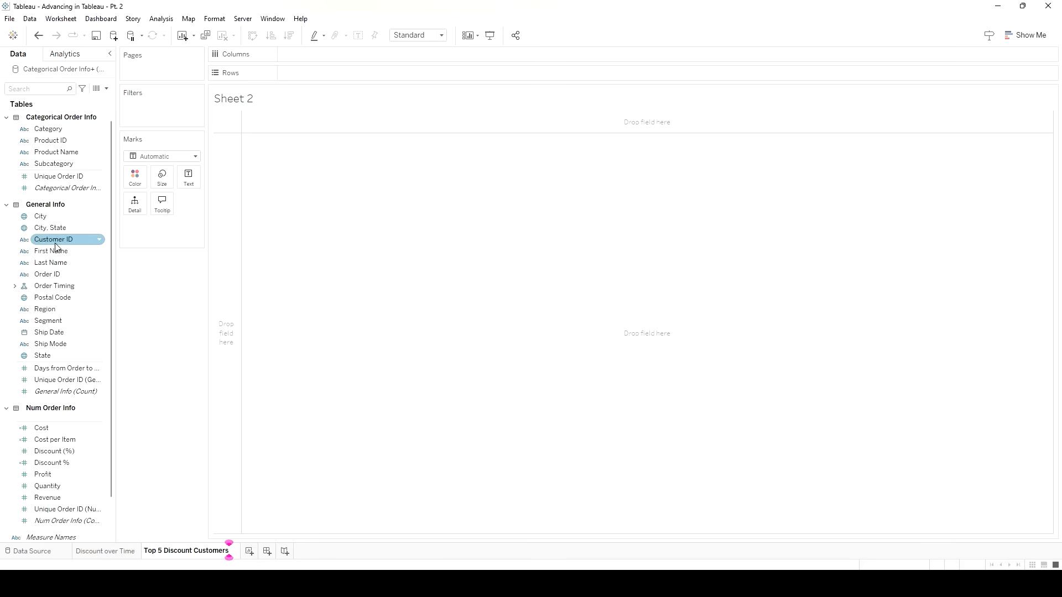
Try First Name and Last Name as separate fields on Columns and take both off again.
drag(54, 264, 301, 61)
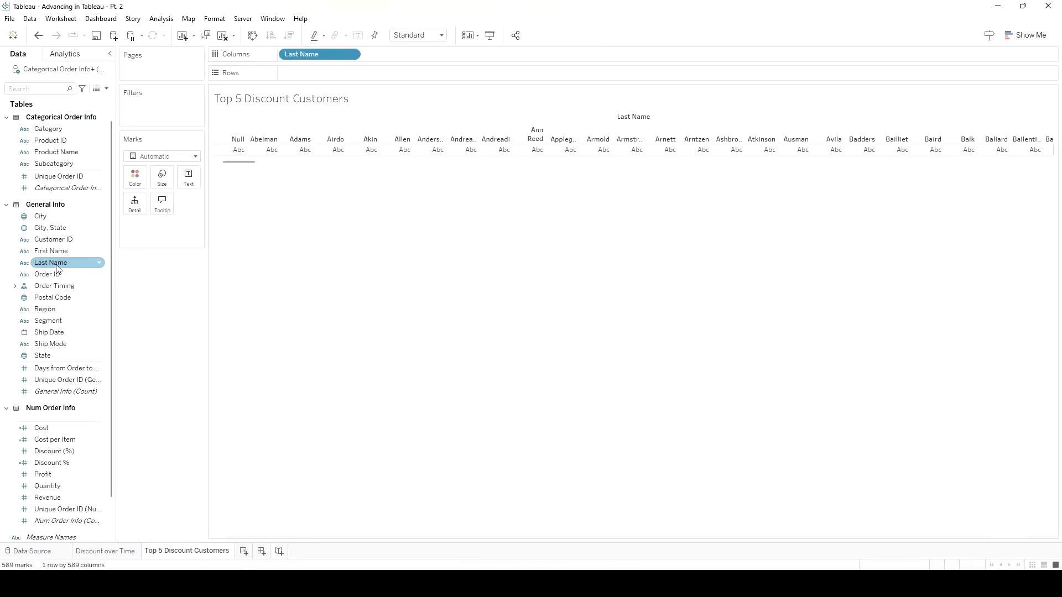
mouse_move(55, 257)
mouse_down()
mouse_move(171, 237)
mouse_move(338, 118)
mouse_move(389, 66)
mouse_move(364, 52)
mouse_move(500, 53)
mouse_up()
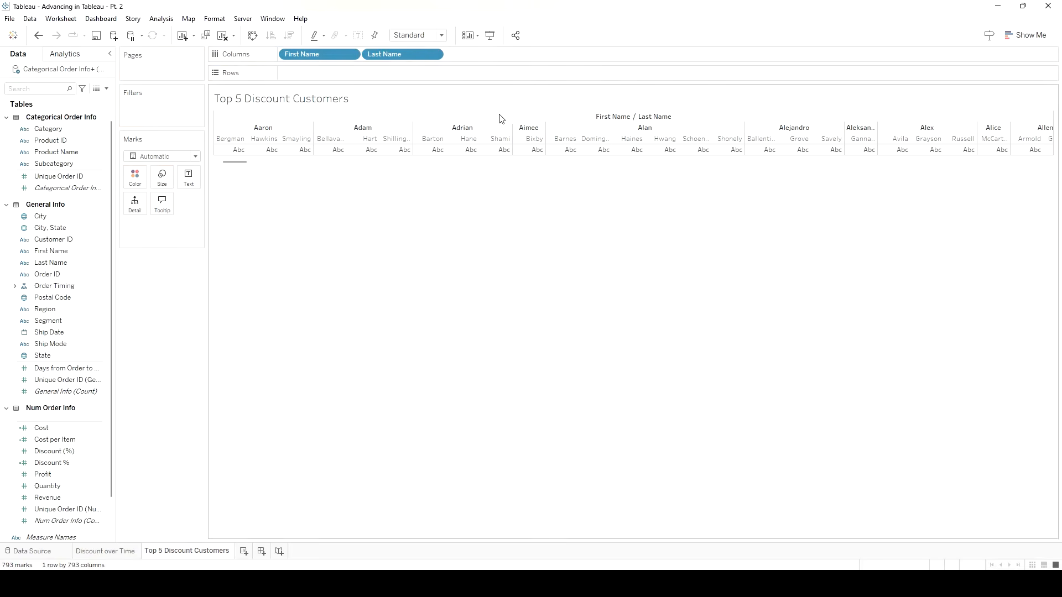
mouse_move(496, 150)
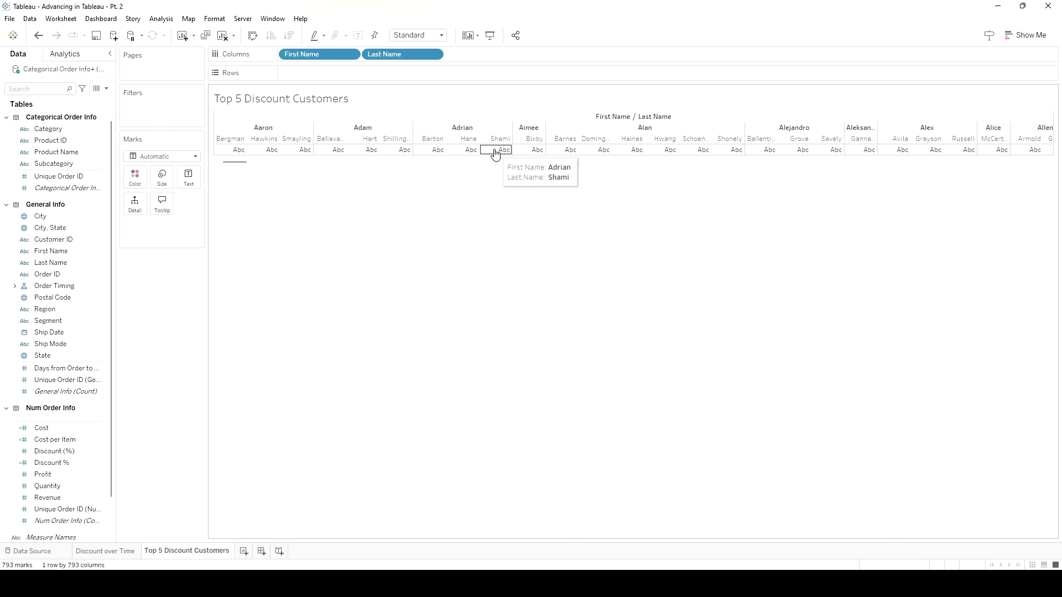
click(50, 264)
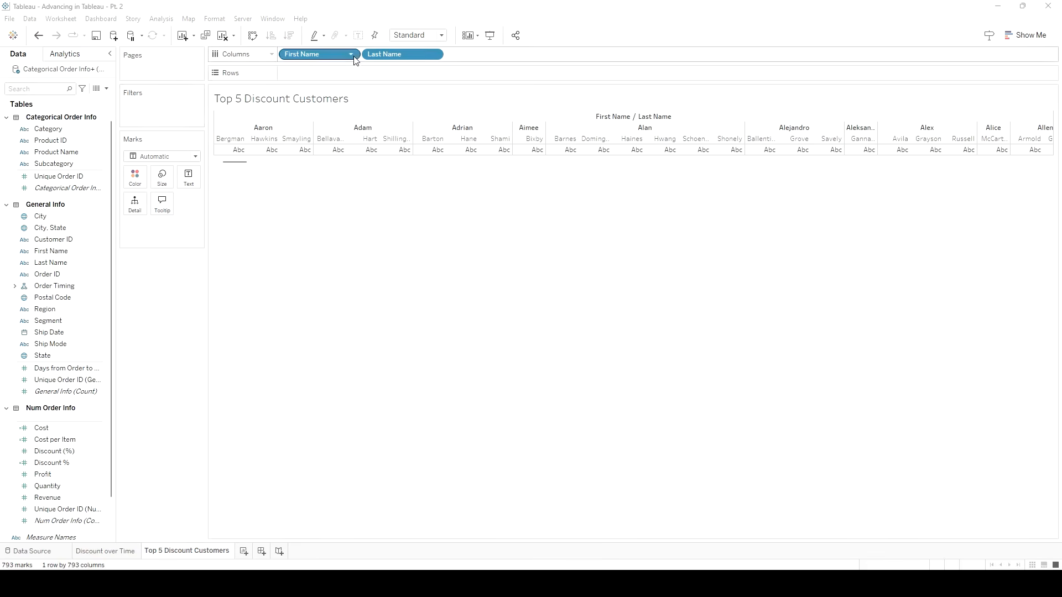
drag(336, 60, 166, 272)
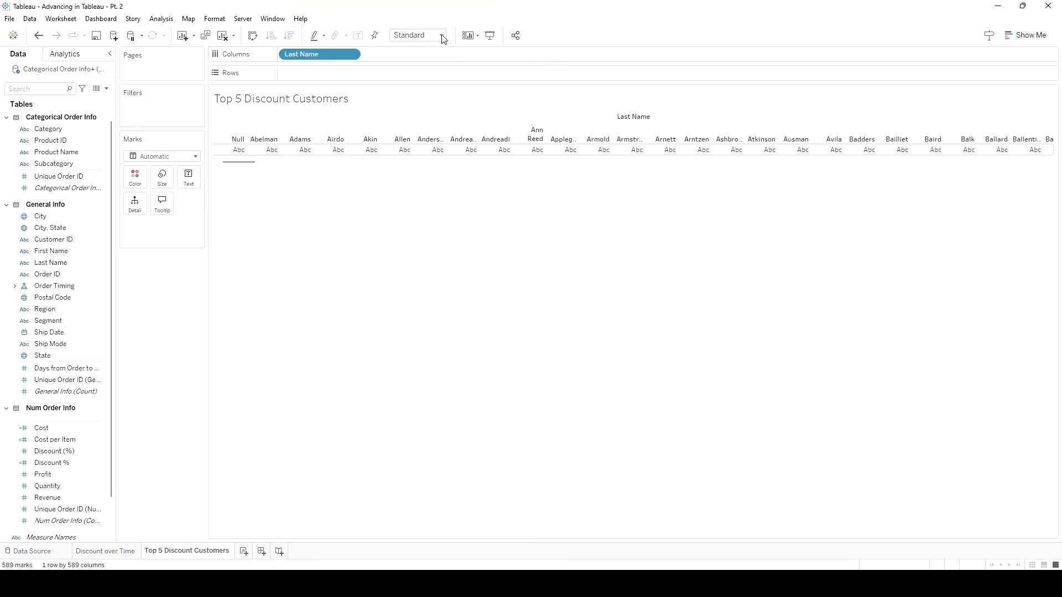
drag(320, 54, 159, 336)
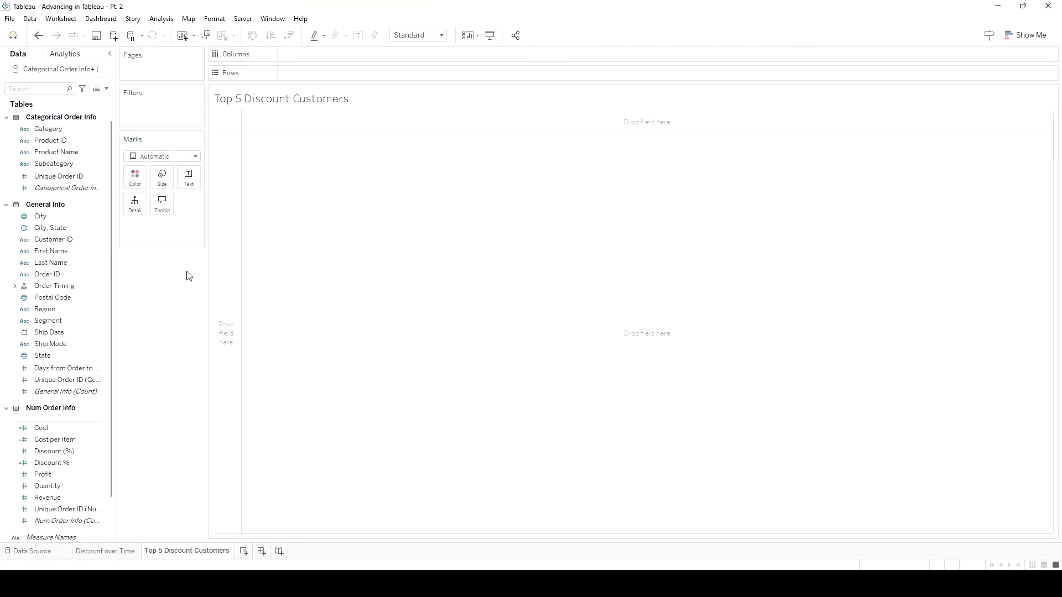
click(156, 21)
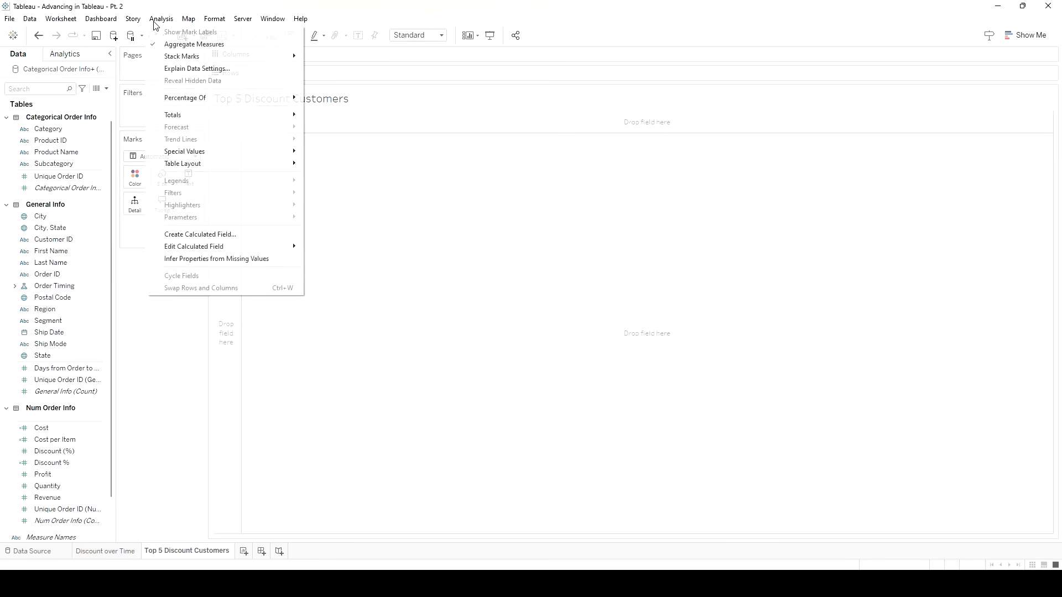
click(221, 234)
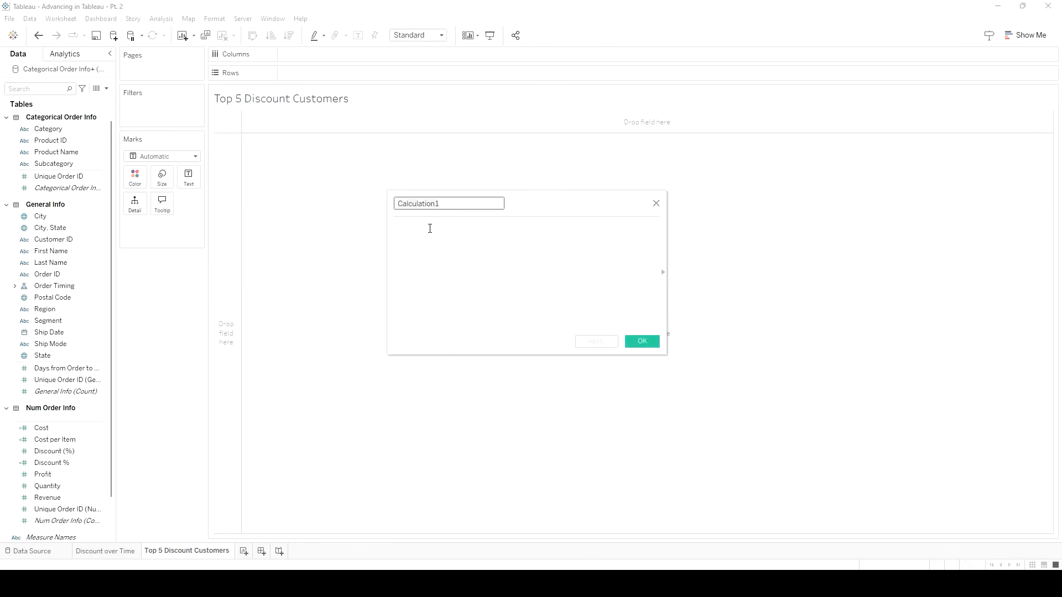
text(Last Name, First Name)
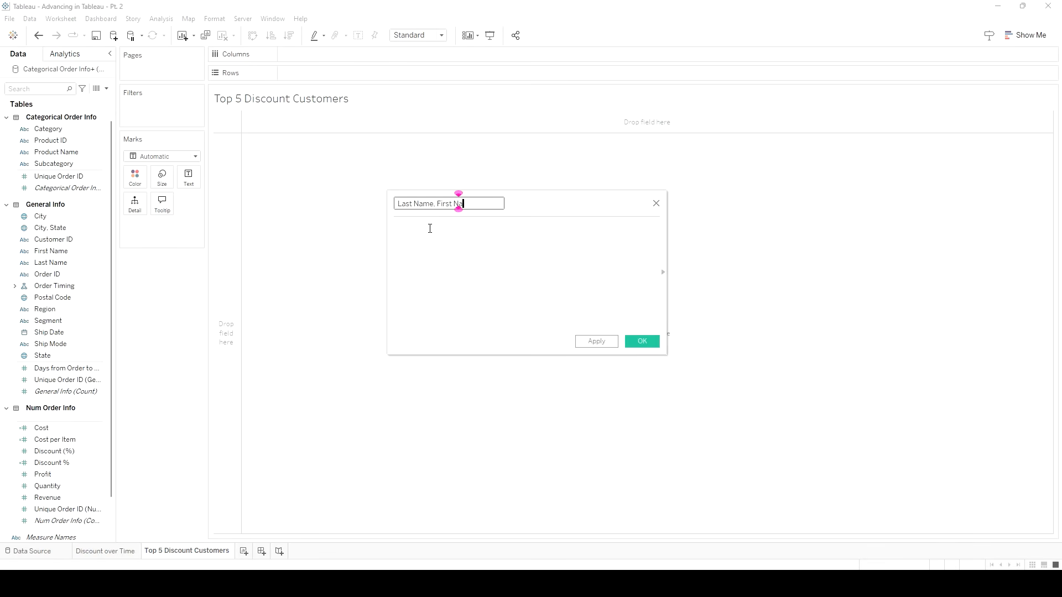
click(430, 228)
text(con)
key(BackSpace)
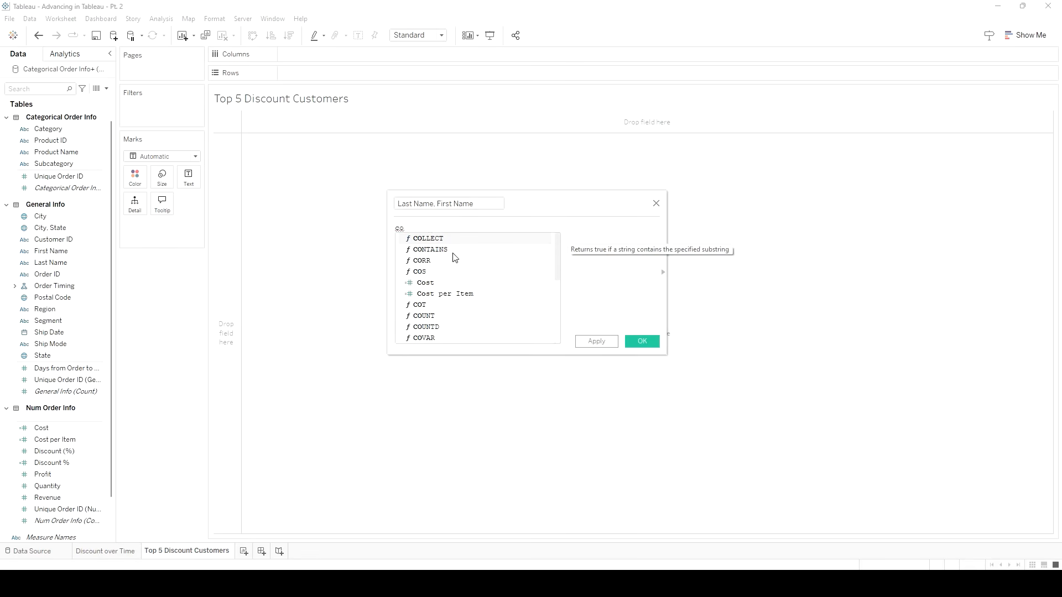
text(nc)
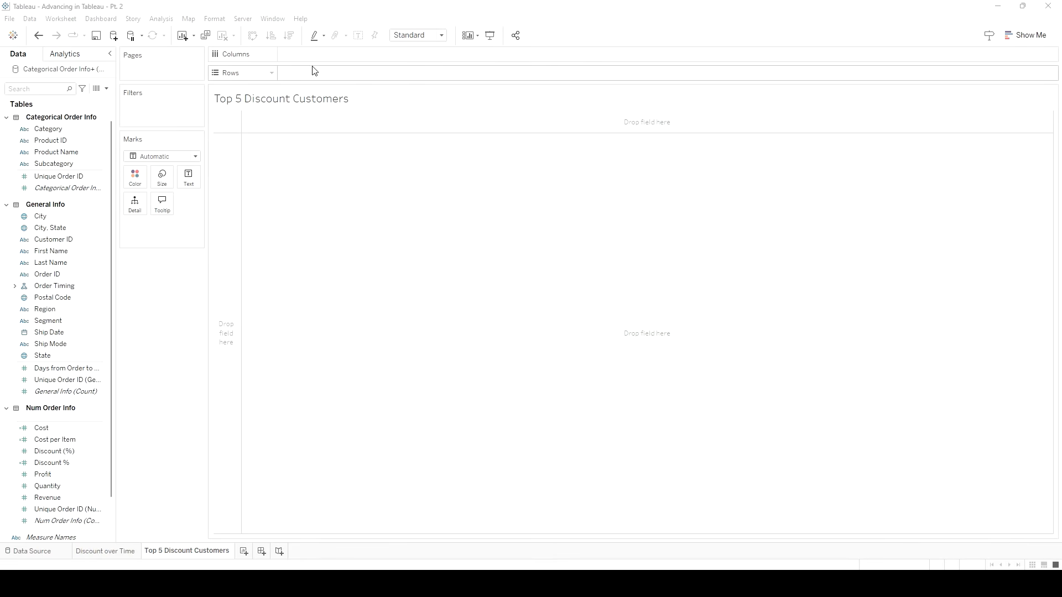
Create a calculated field named Last Name, First Name with the formula [Last Name]+", "+[First Name].
click(161, 19)
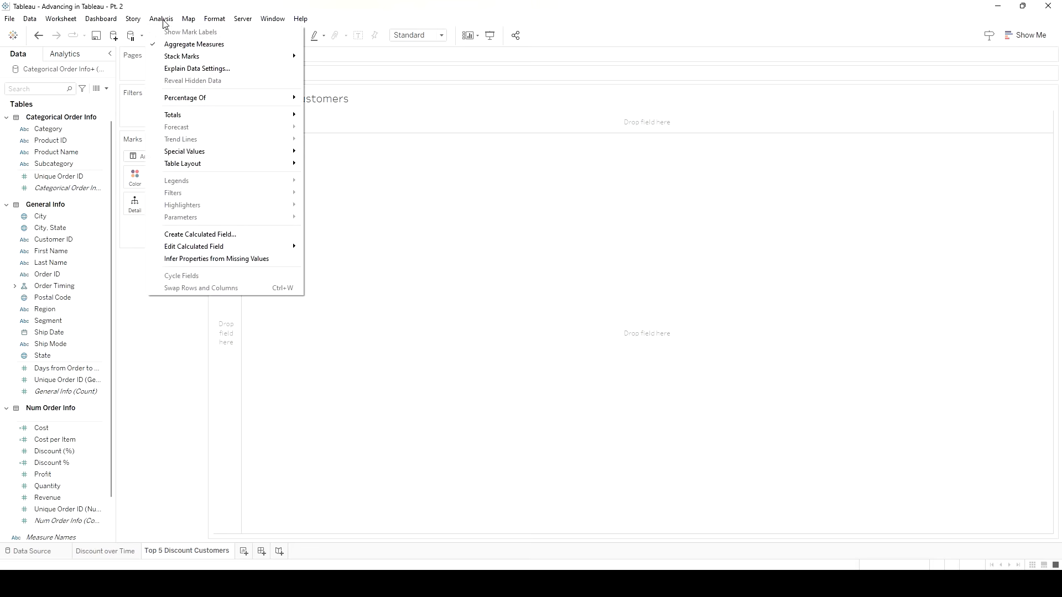
click(203, 236)
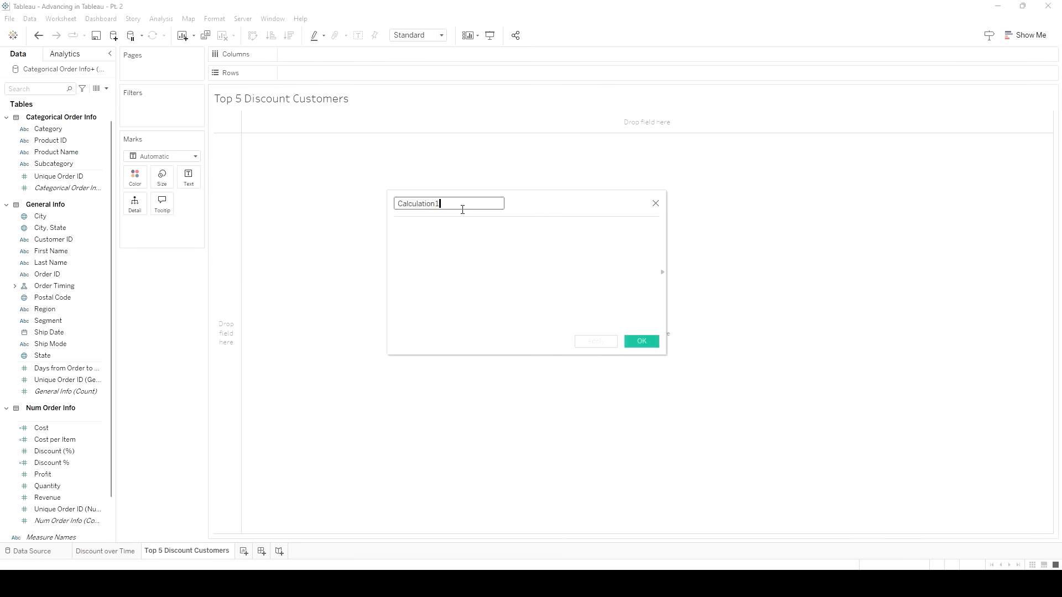
text(Last Name, First Name)
key(Tab)
text(last)
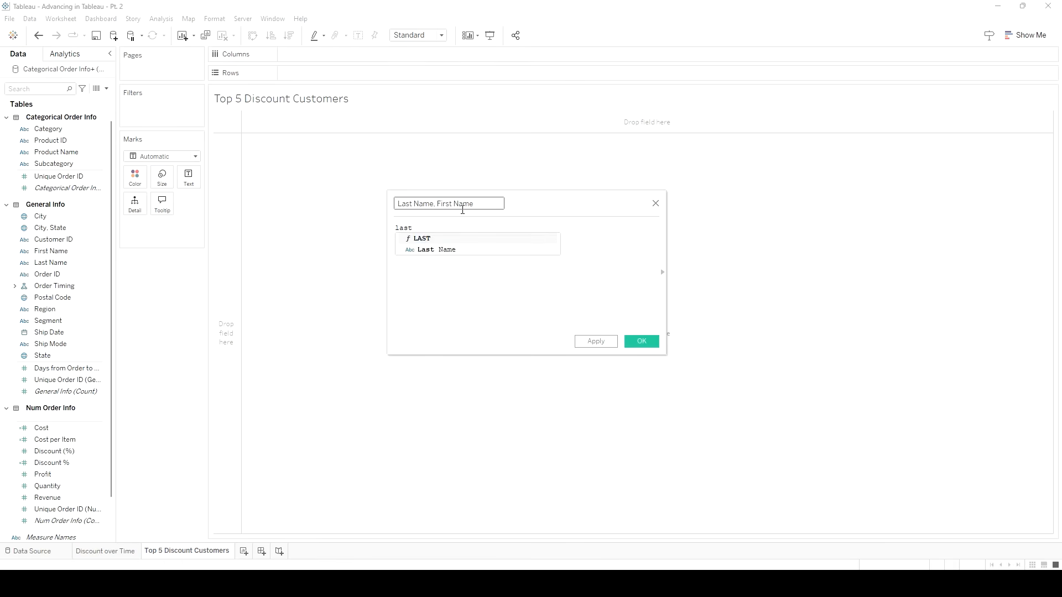
key(Down)
key(Return)
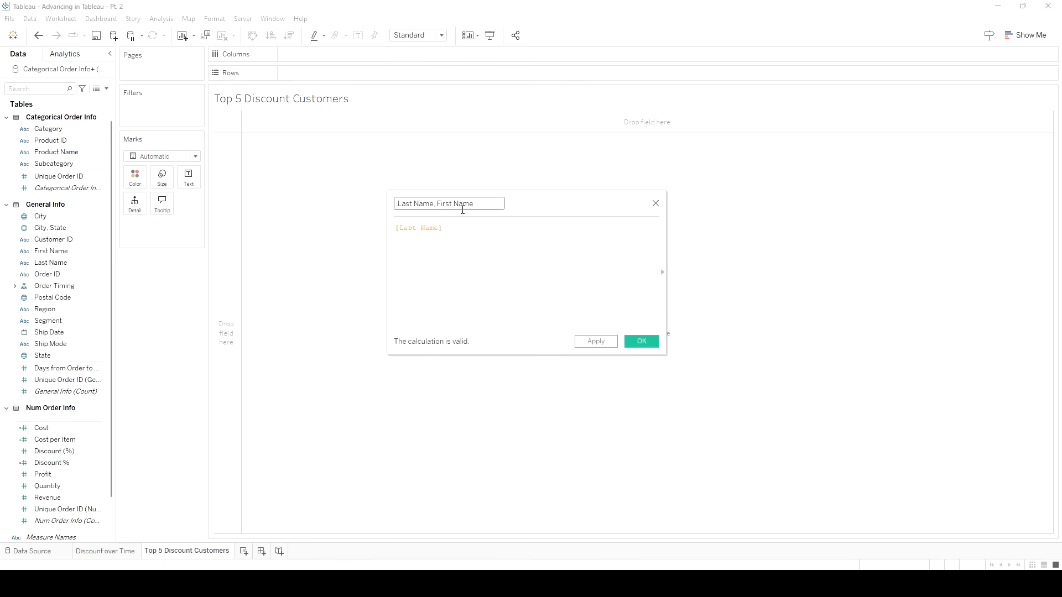
text(+", "+first)
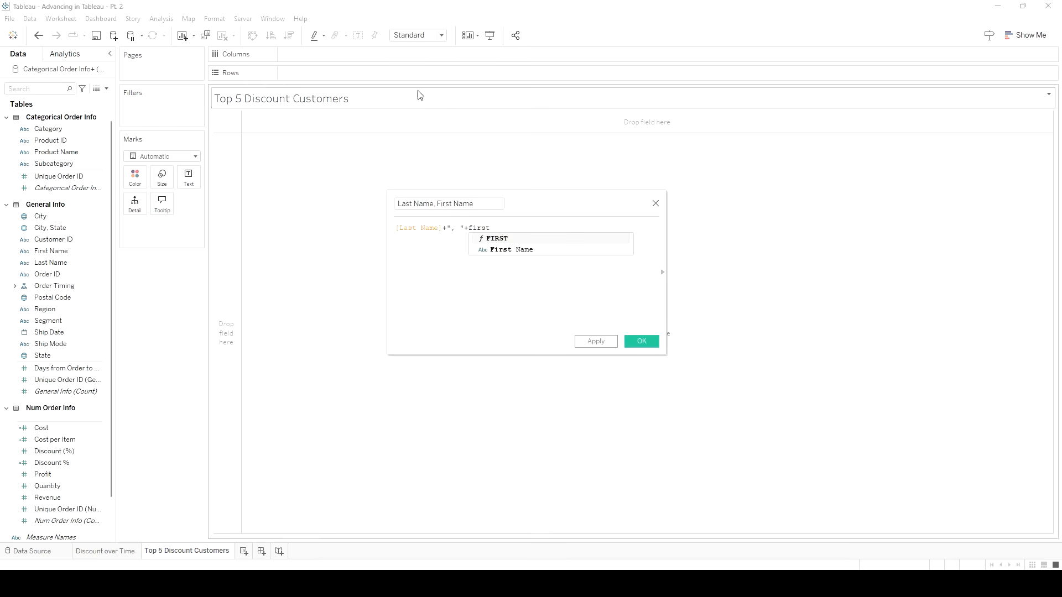
click(510, 249)
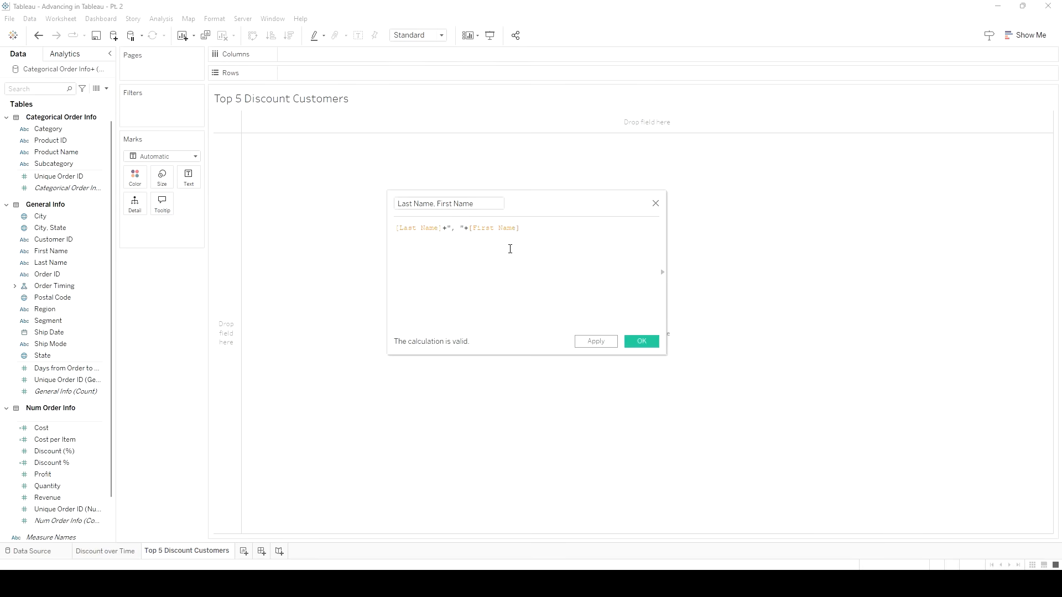
click(596, 342)
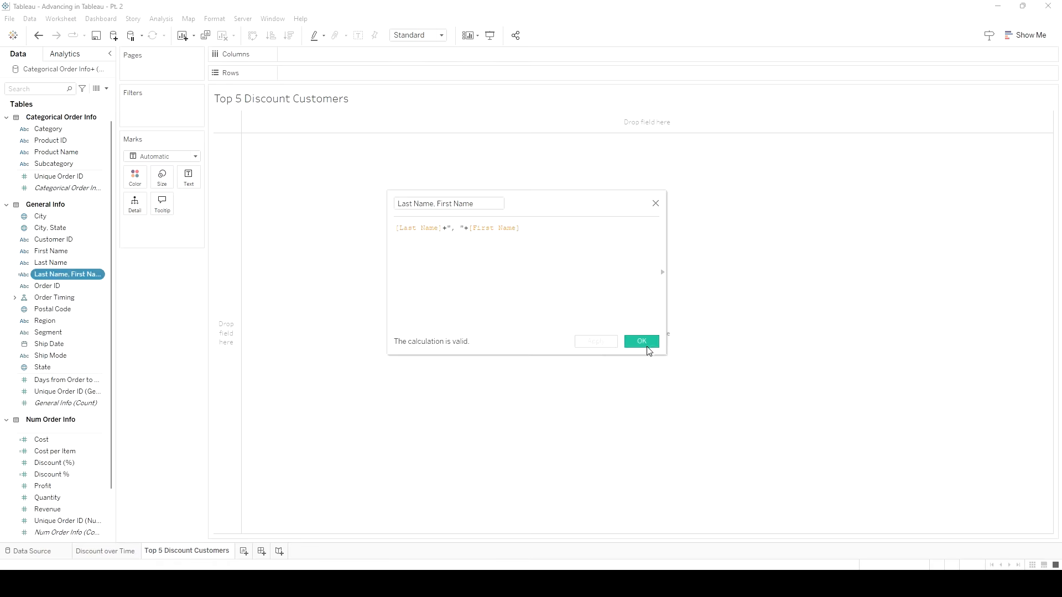
click(642, 343)
Build a text table showing average Discount % for each value of the combined Last Name, First Name field.
drag(62, 277, 381, 55)
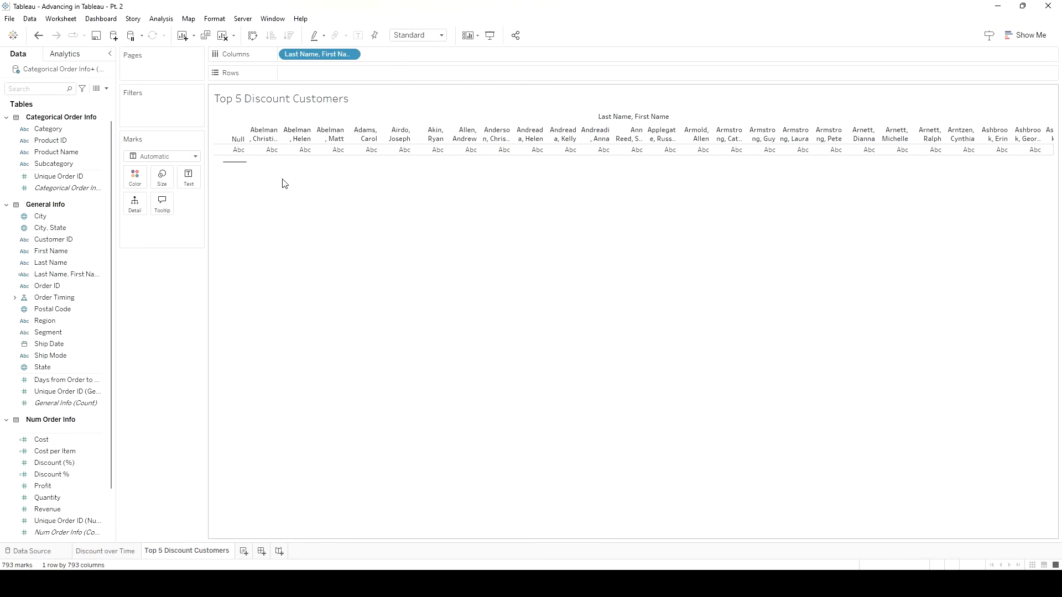
click(98, 224)
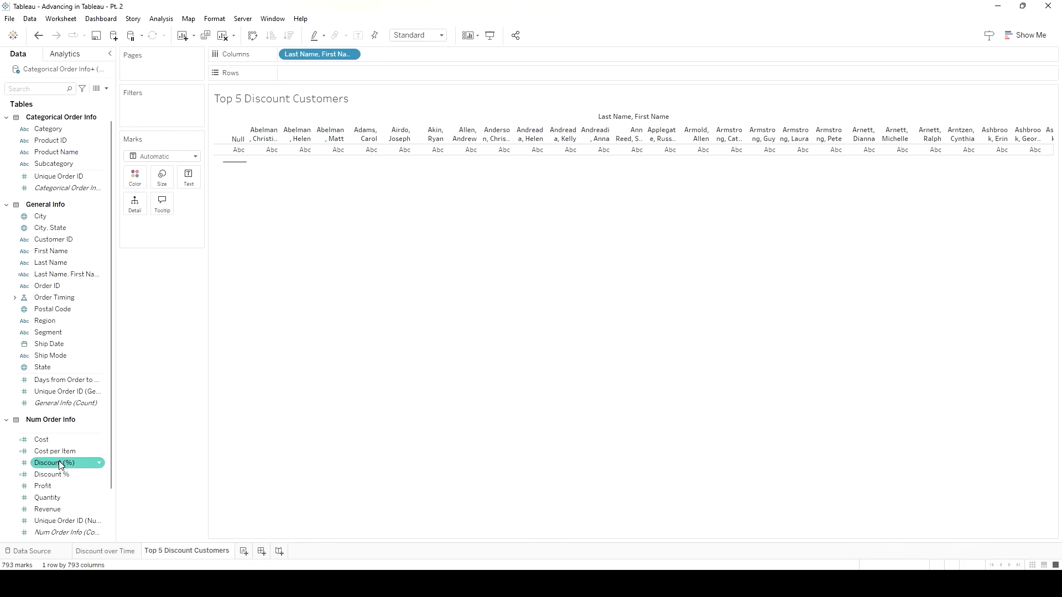
drag(59, 476, 316, 79)
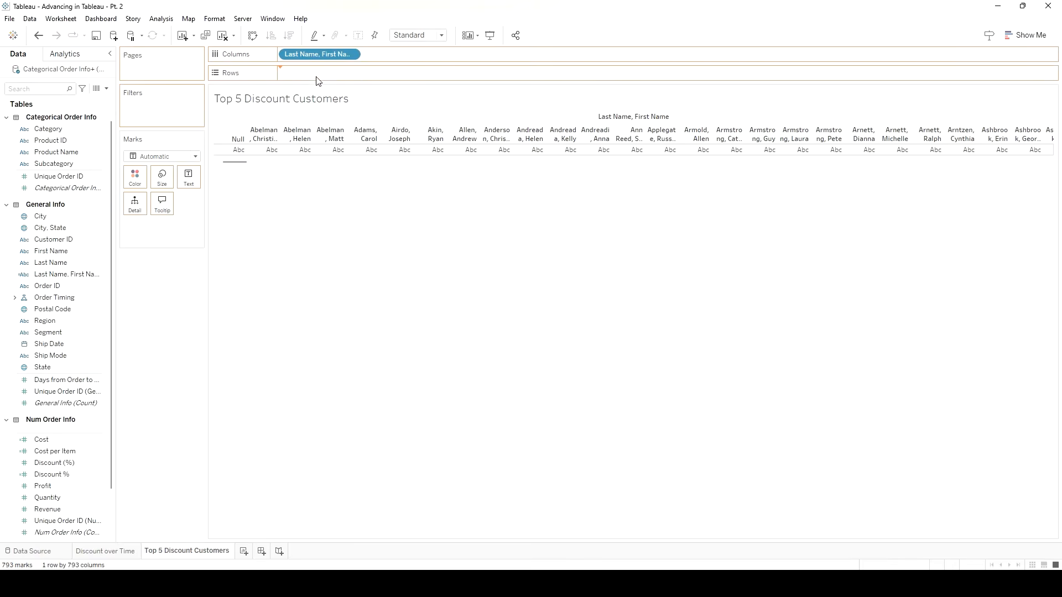
click(1025, 35)
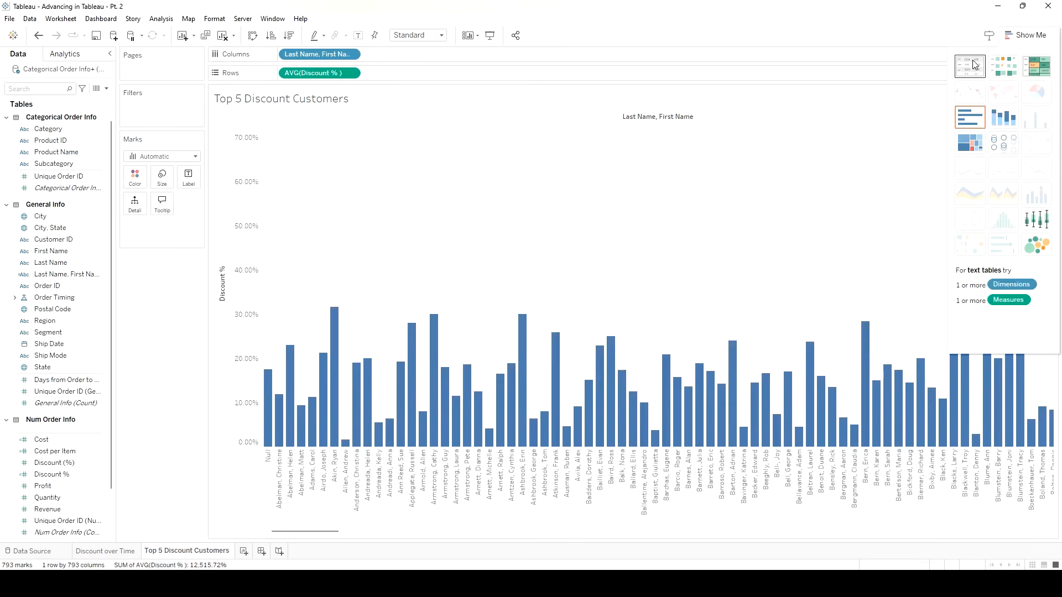
click(970, 65)
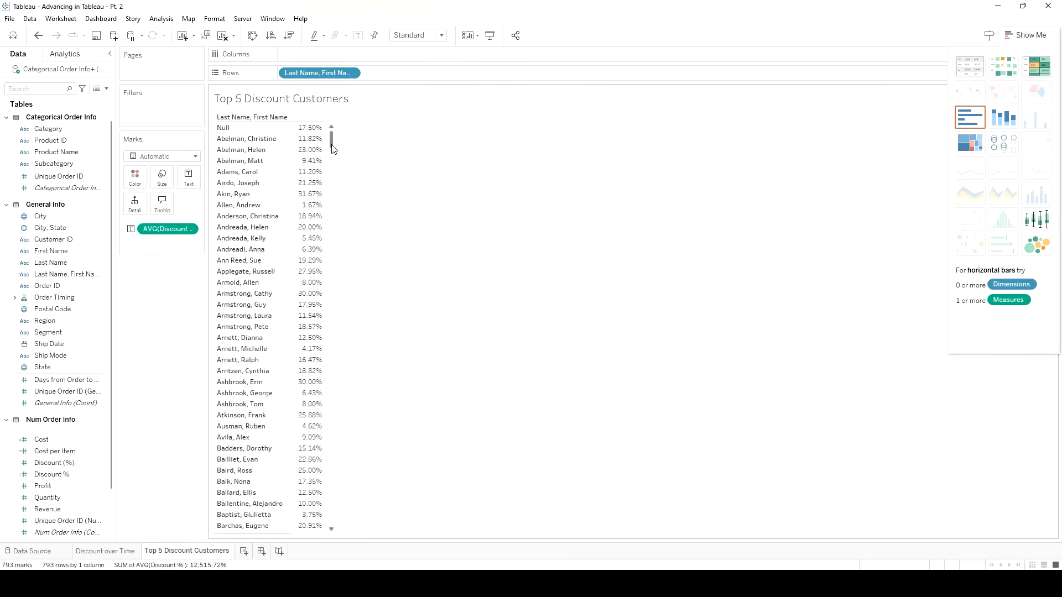
drag(332, 145, 366, 119)
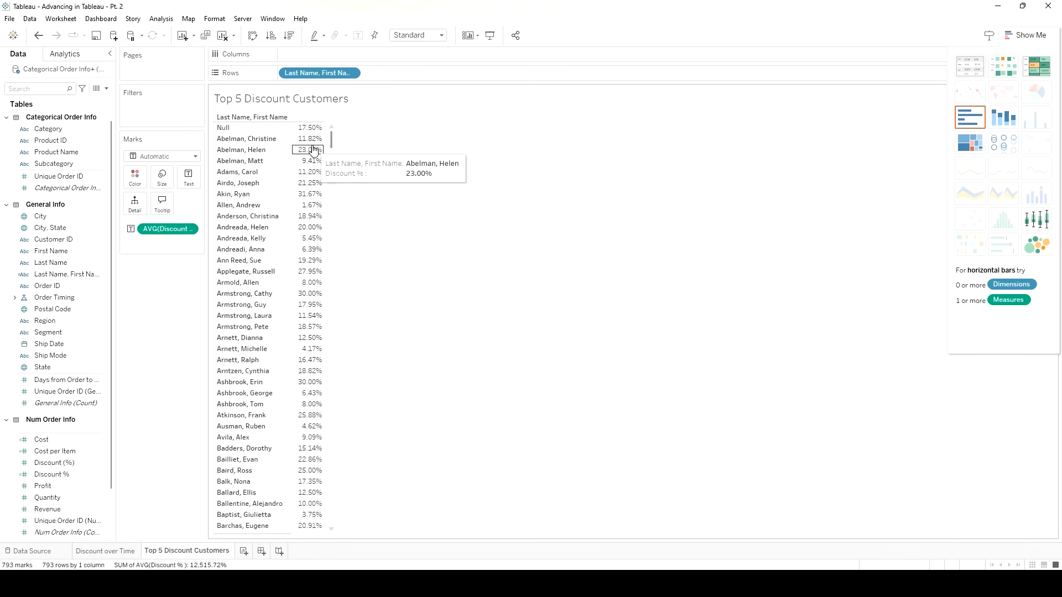
Exclude the Null customer from the table and close the chart type suggestions.
click(233, 129)
right_click(232, 129)
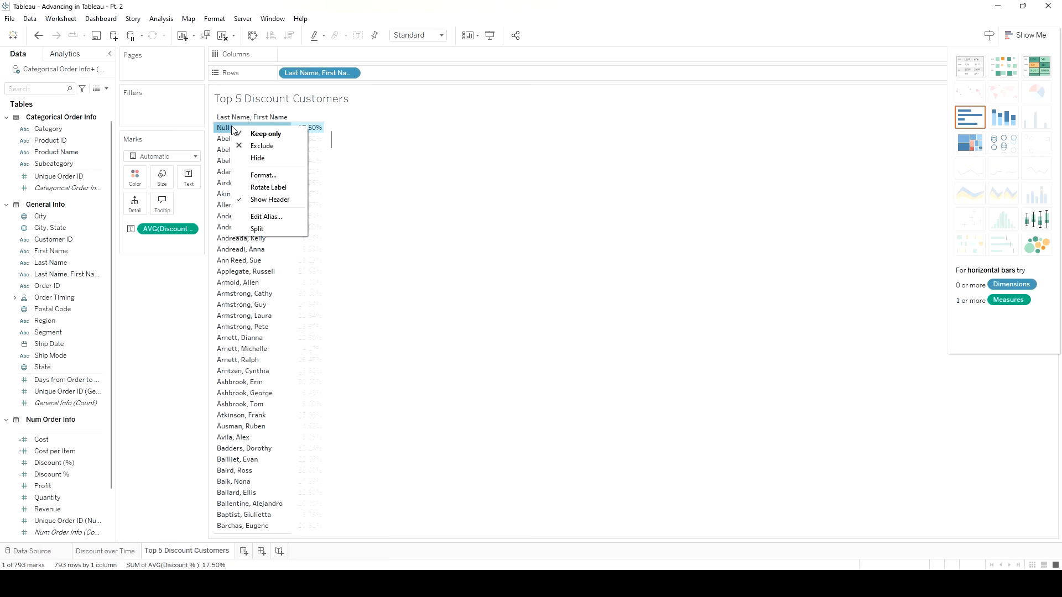
click(261, 146)
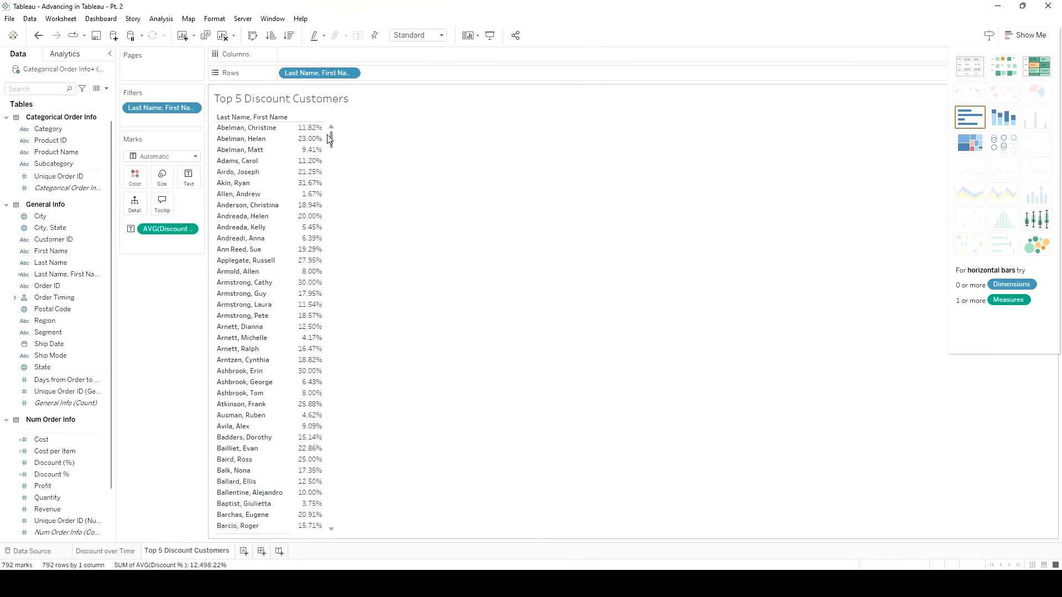
click(1026, 35)
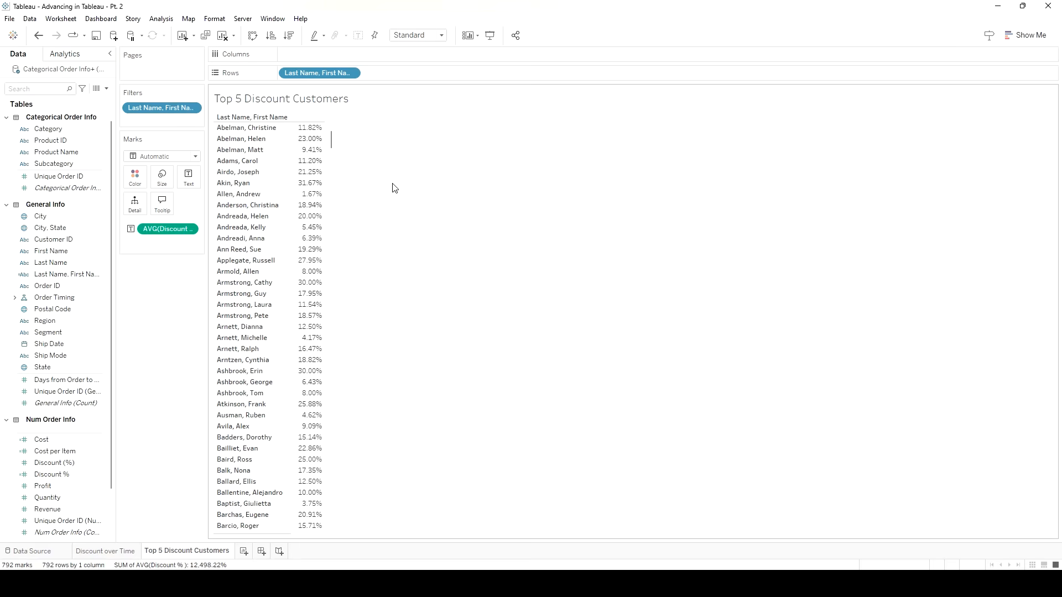
Create a set from Last Name, First Name containing the top 5 by average Discount %, and filter the table with it.
click(161, 19)
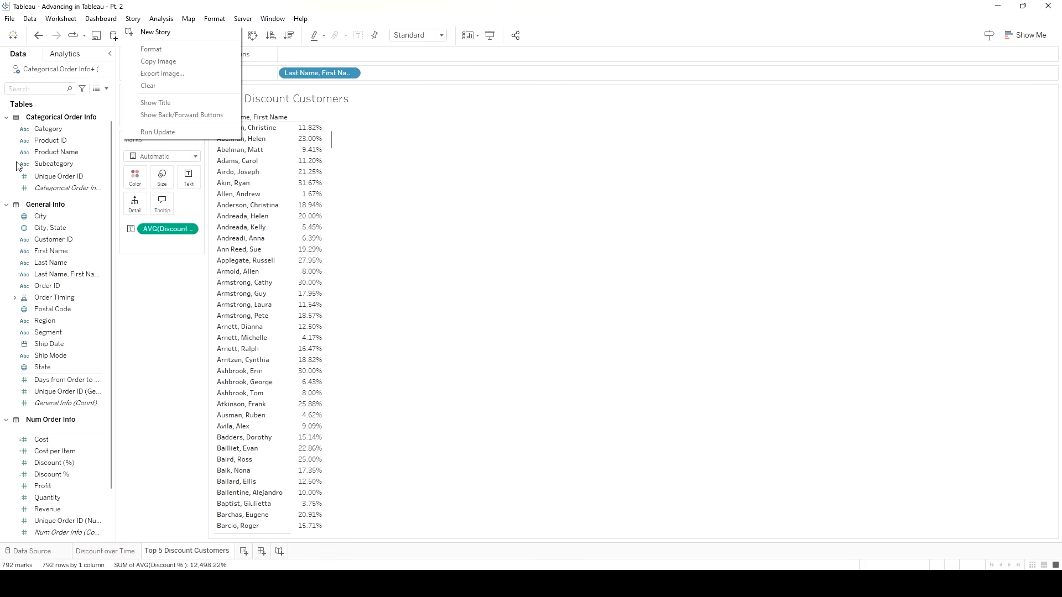
click(166, 334)
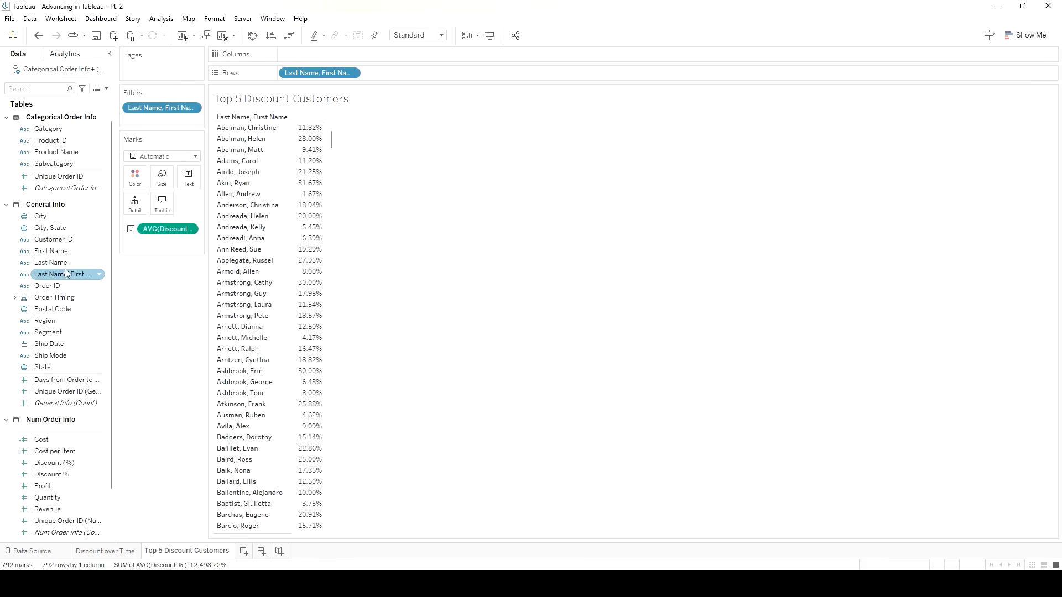
click(100, 278)
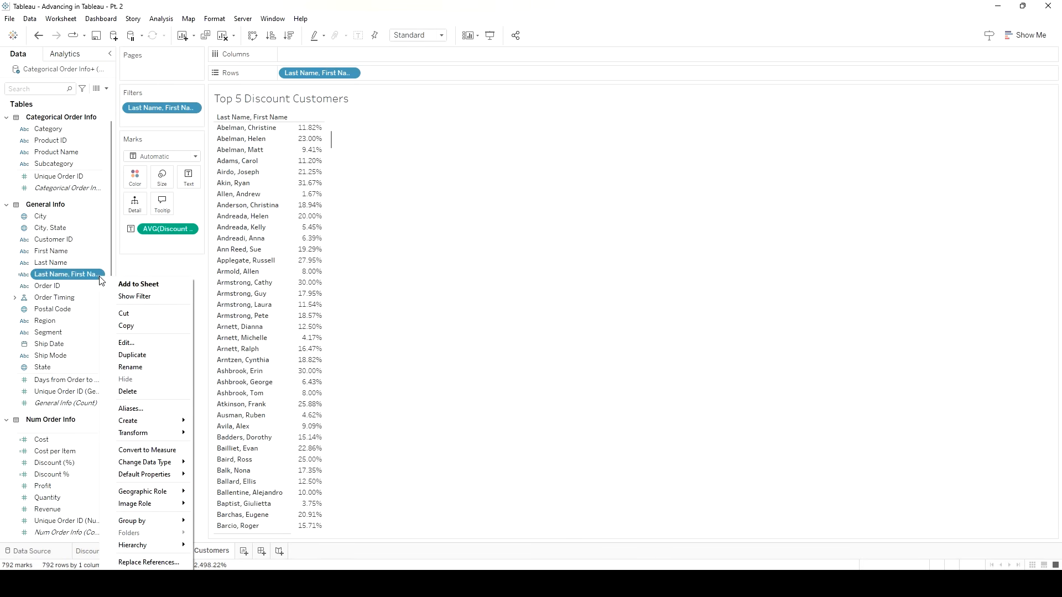
mouse_move(149, 420)
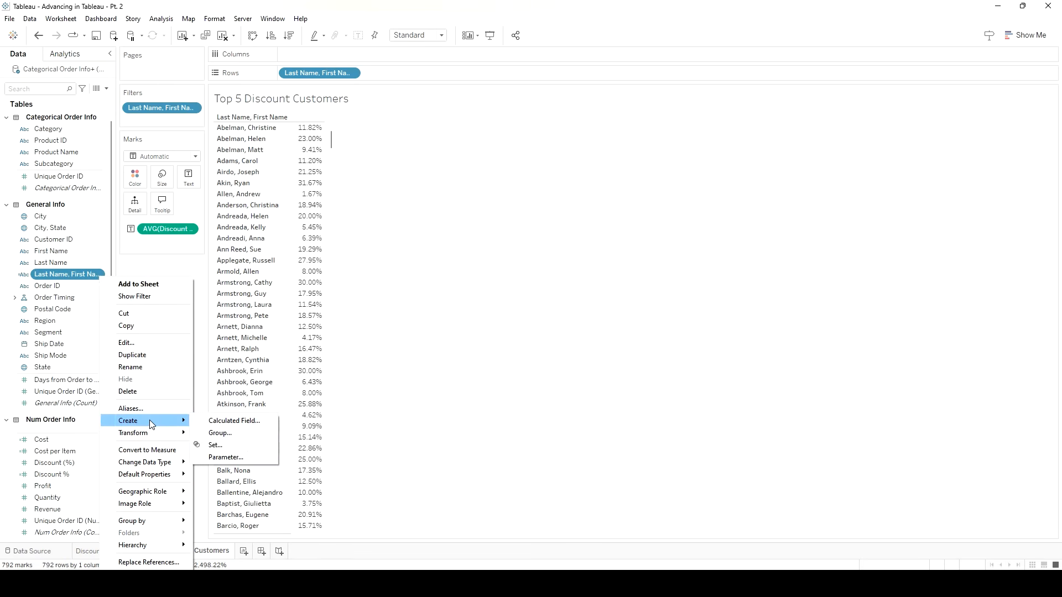
click(247, 450)
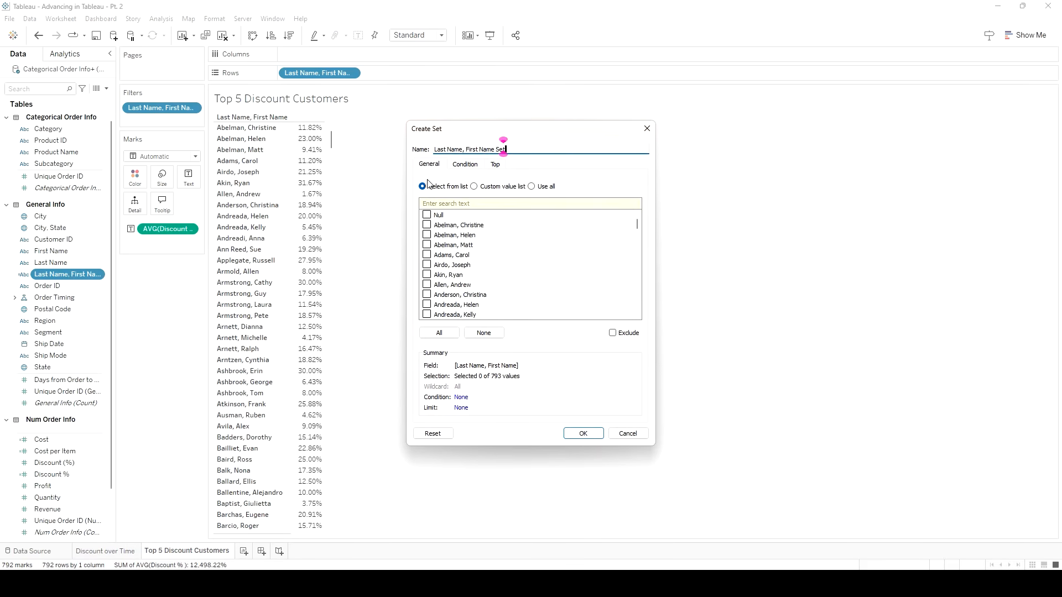
click(501, 165)
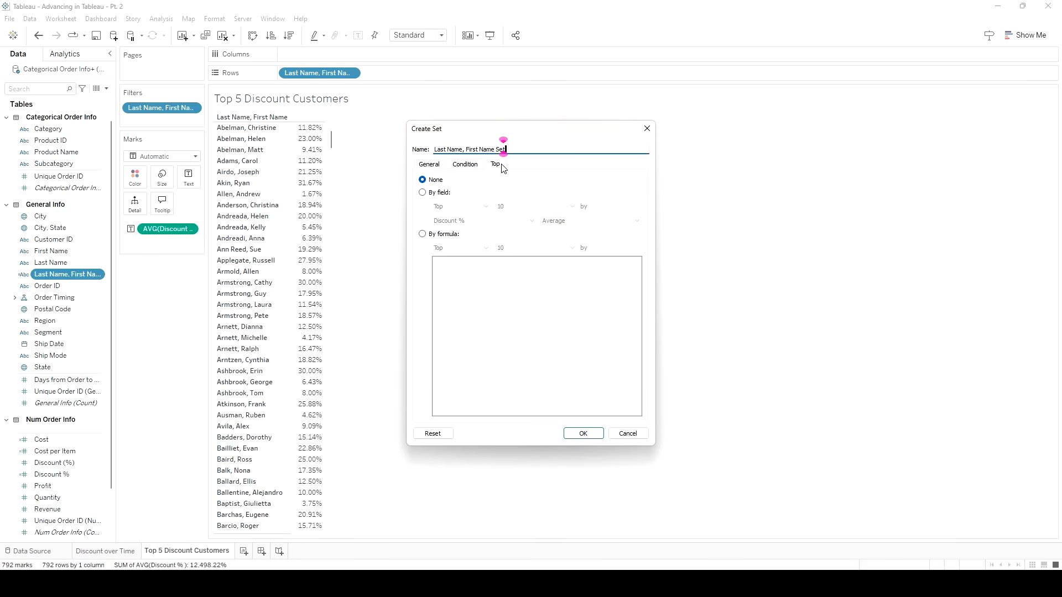
click(423, 195)
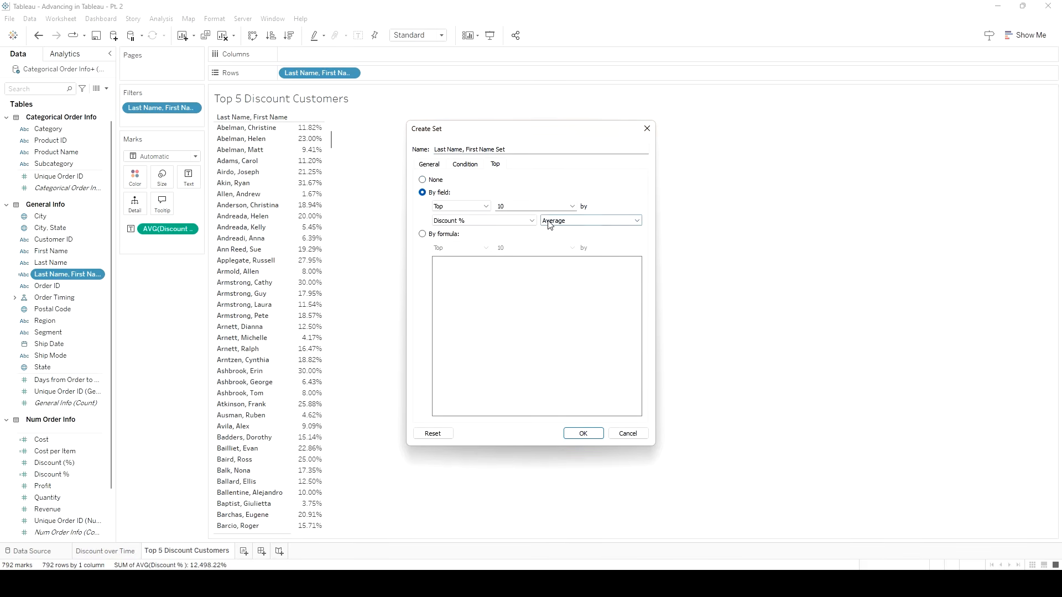
click(519, 205)
key(BackSpace)
key(BackSpace)
text(5)
click(584, 436)
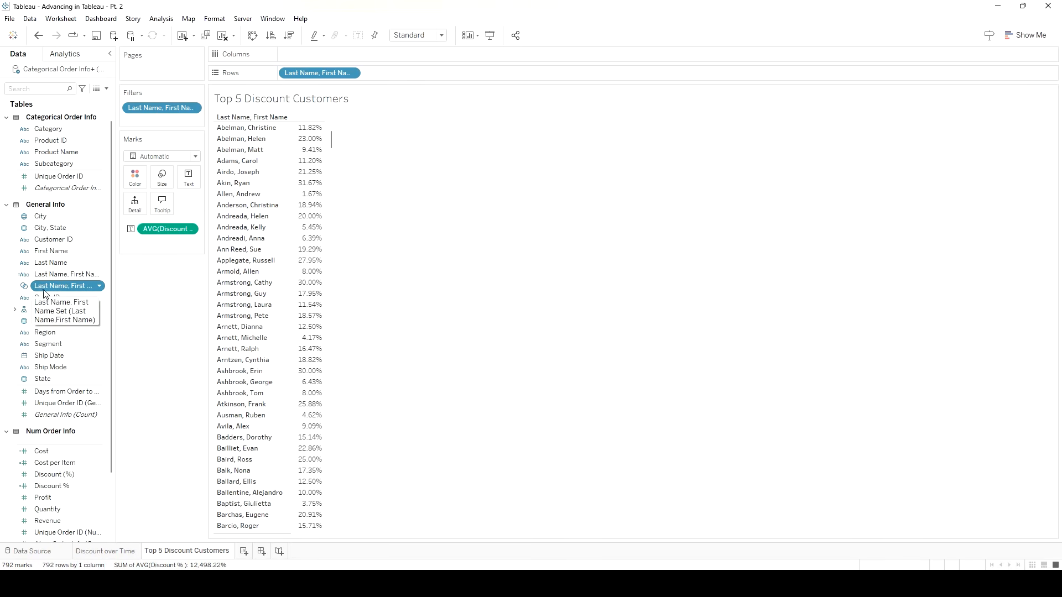
drag(60, 292, 158, 121)
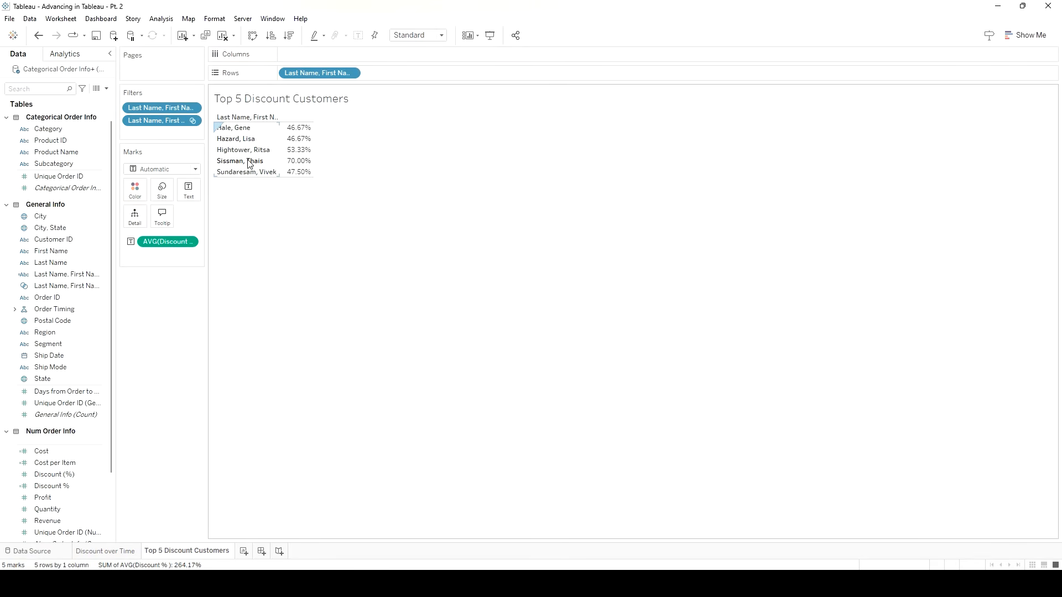
Add Quantity to the table's text marks, aggregated as an average.
drag(94, 510, 202, 239)
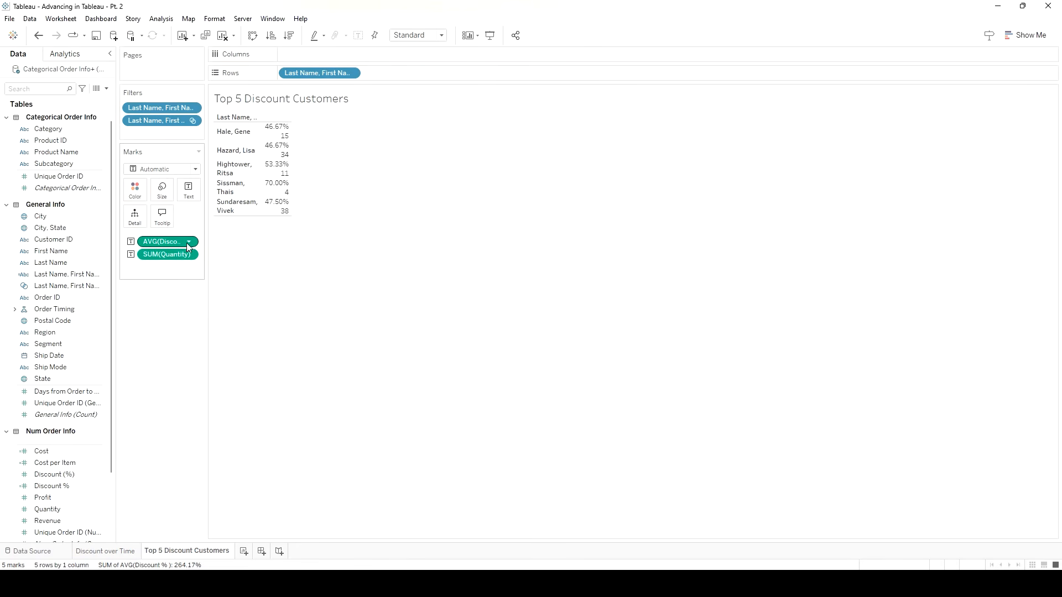
drag(165, 242, 318, 57)
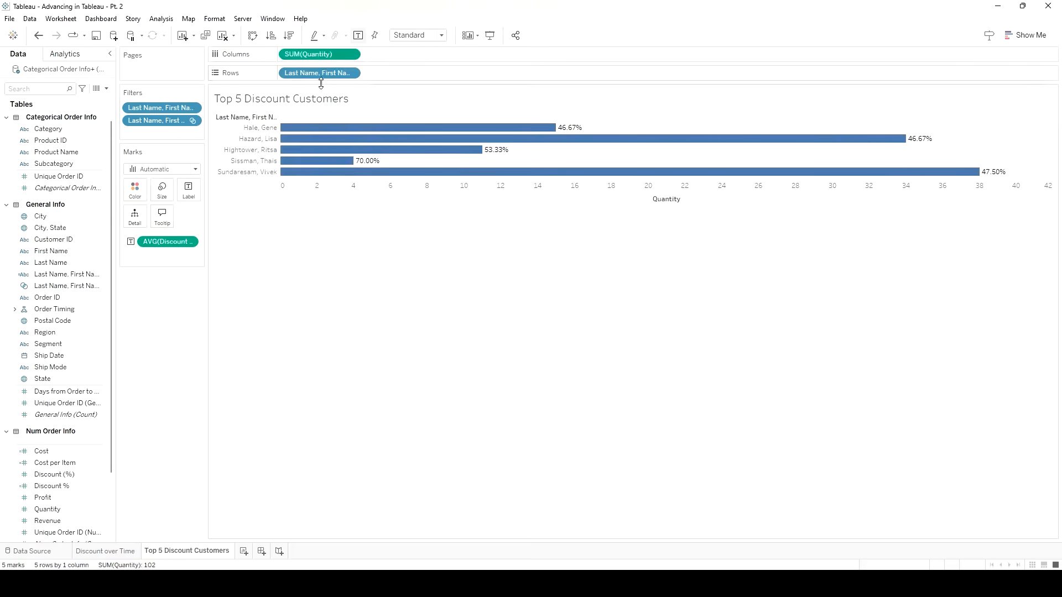
click(351, 55)
mouse_move(369, 187)
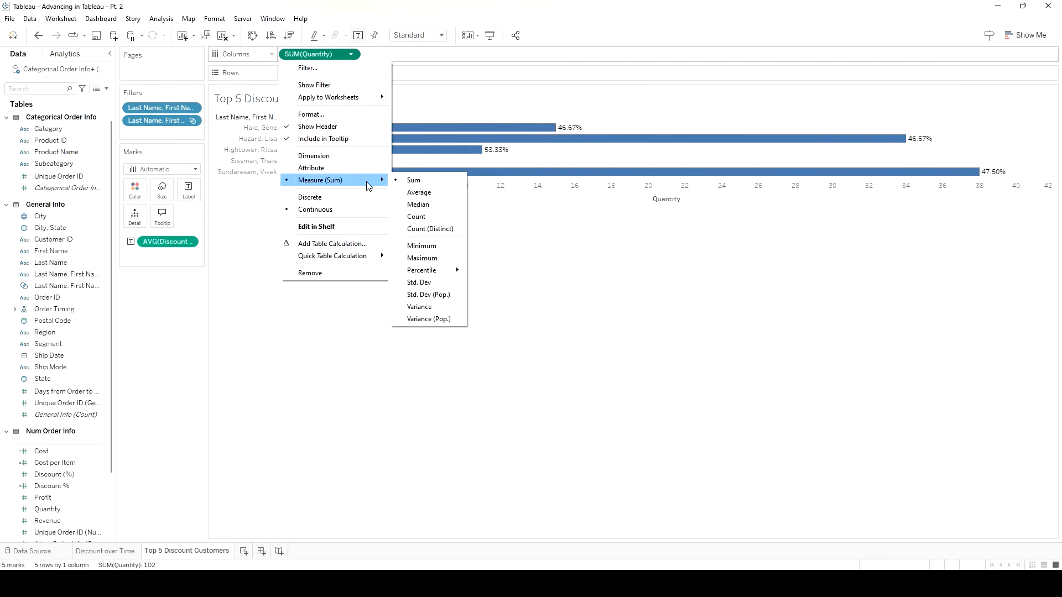
click(419, 193)
drag(315, 55, 196, 198)
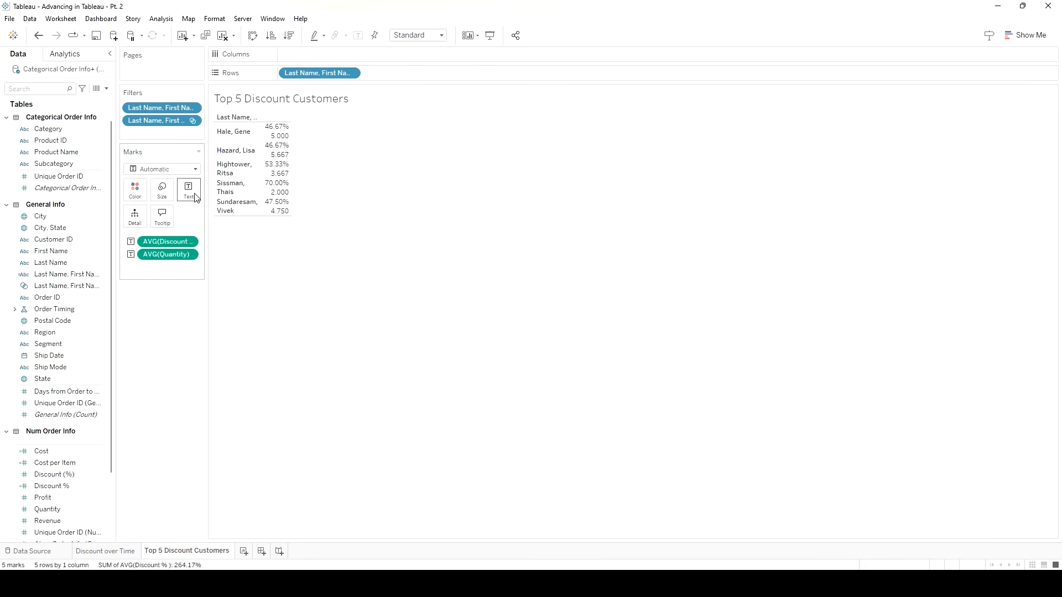
Convert the view to a text table with average Quantity and Discount % in separate columns, and sort the customers by Discount % descending.
mouse_move(279, 135)
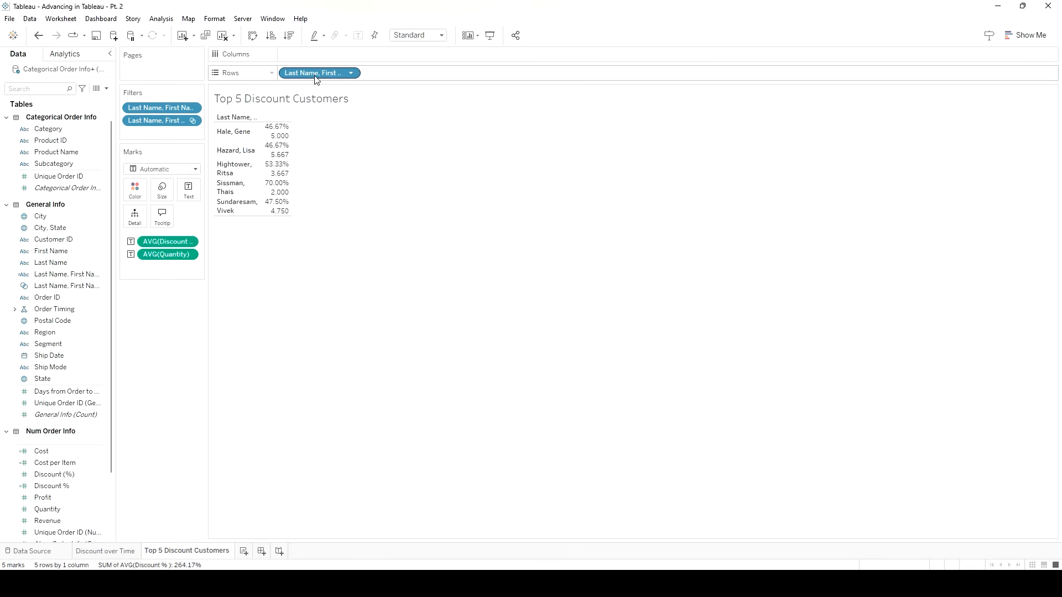
drag(317, 81, 317, 62)
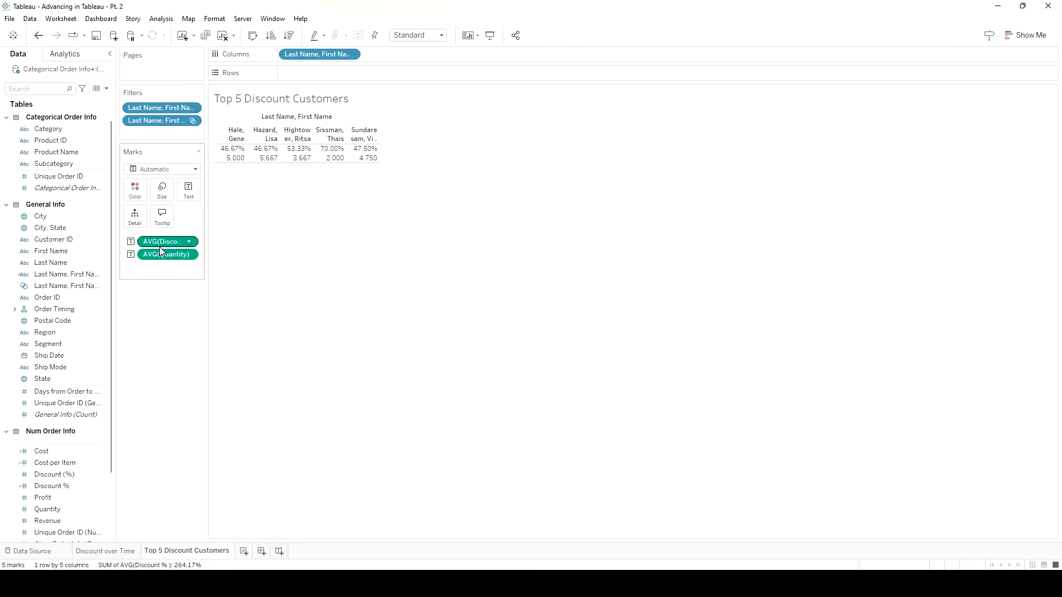
click(1017, 39)
click(974, 75)
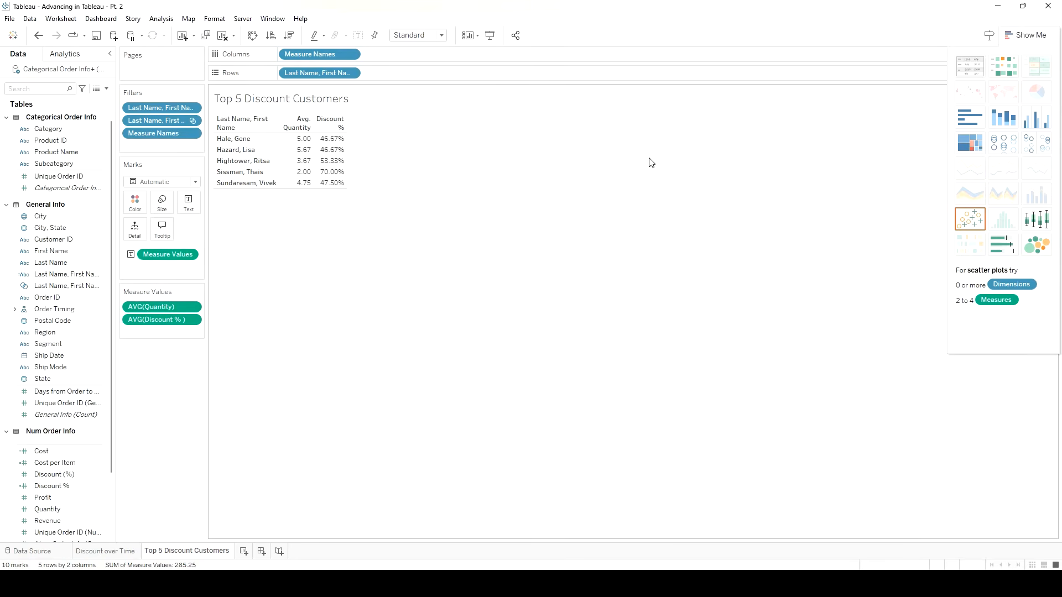
click(1019, 35)
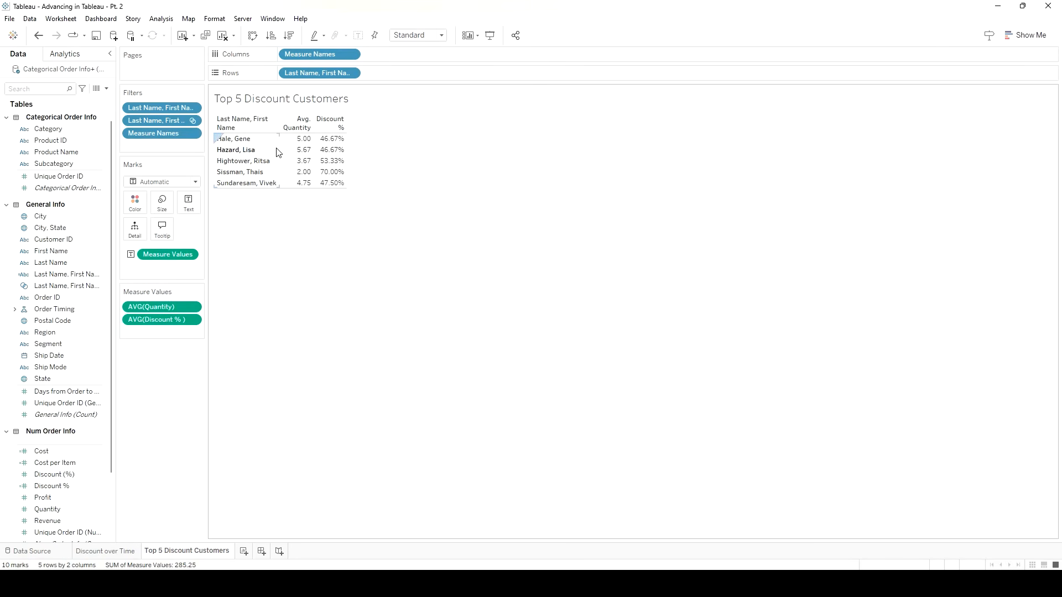
mouse_move(317, 167)
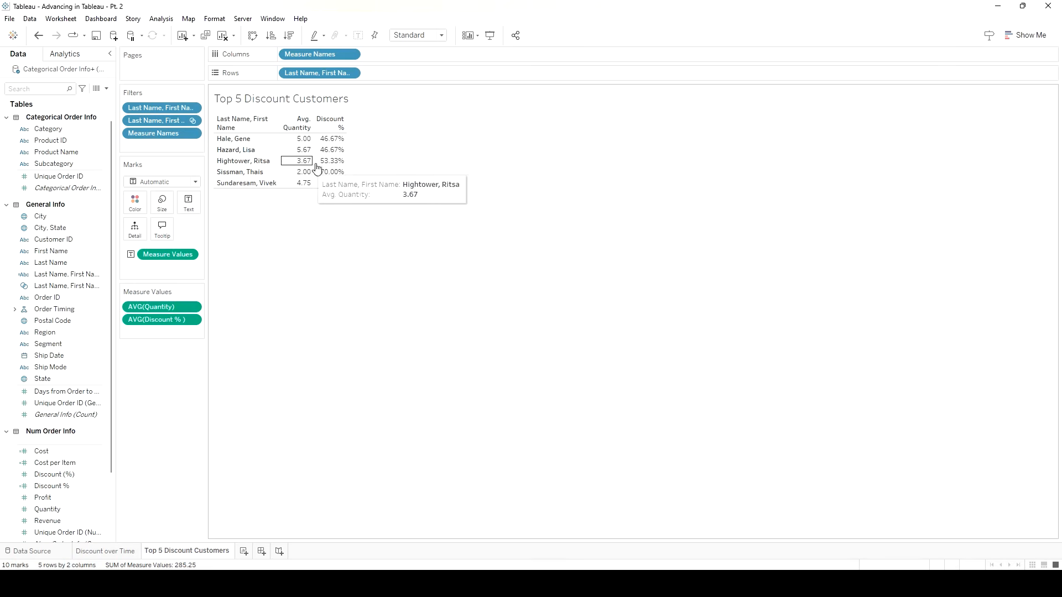
click(338, 129)
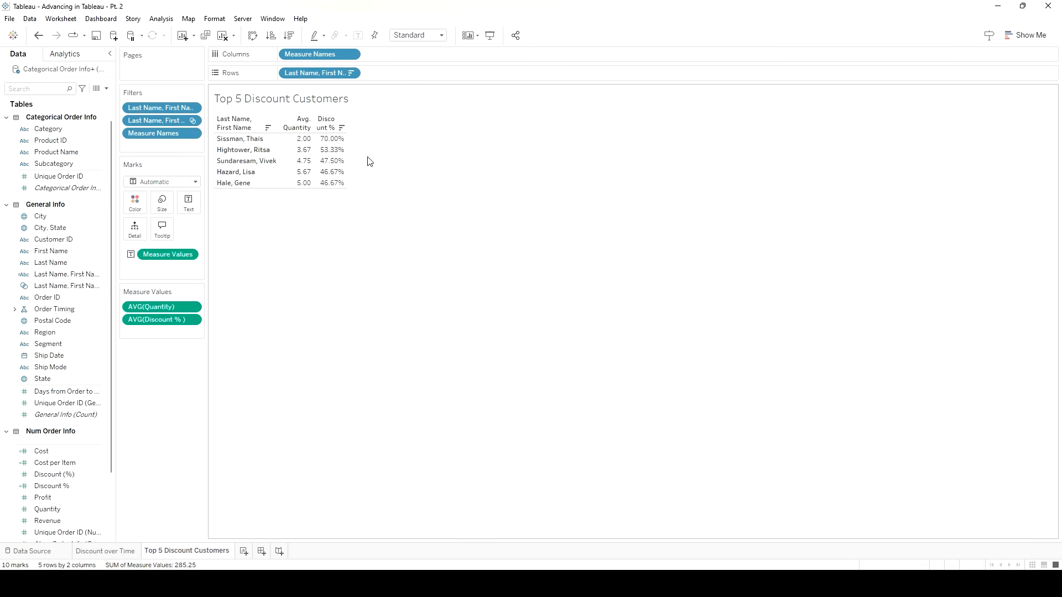
Enlarge the cells of the Top 5 Discount Customers table by several increments so its headers fit on one line.
key(ctrl+shift+b)
key(ctrl+shift+b)
key(ctrl+shift+b)
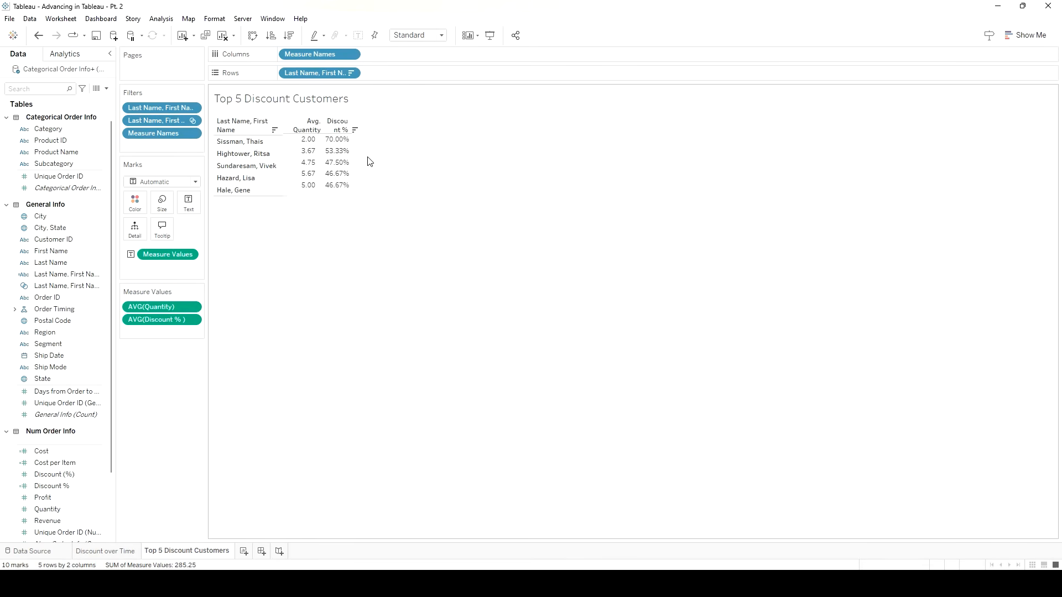
key(ctrl+shift+b)
key(ctrl+shift+b)
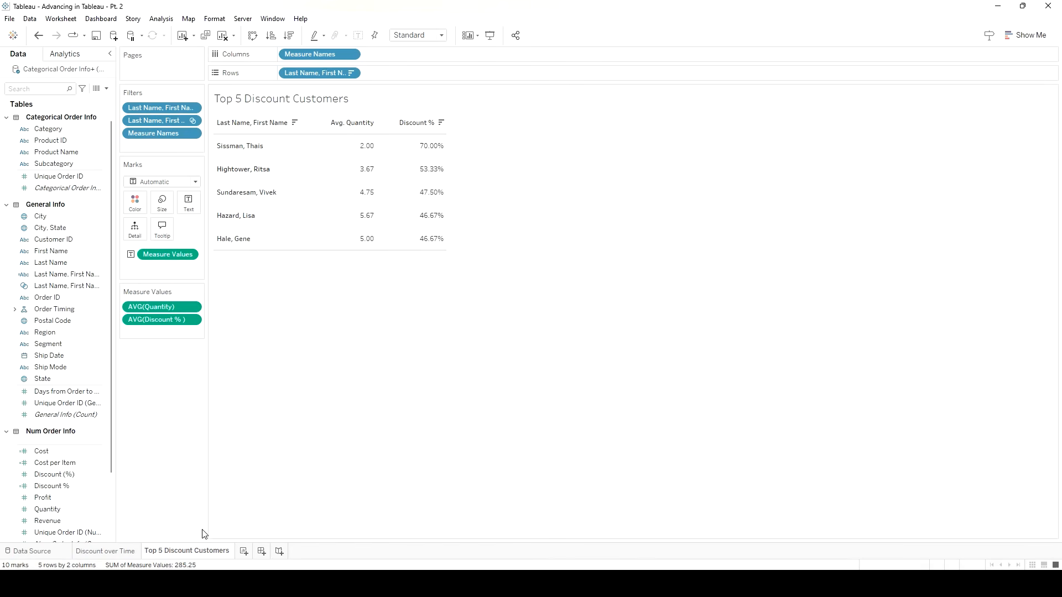
Create a new worksheet and chart average Discount % by State, with State in columns and Discount % in rows.
click(244, 554)
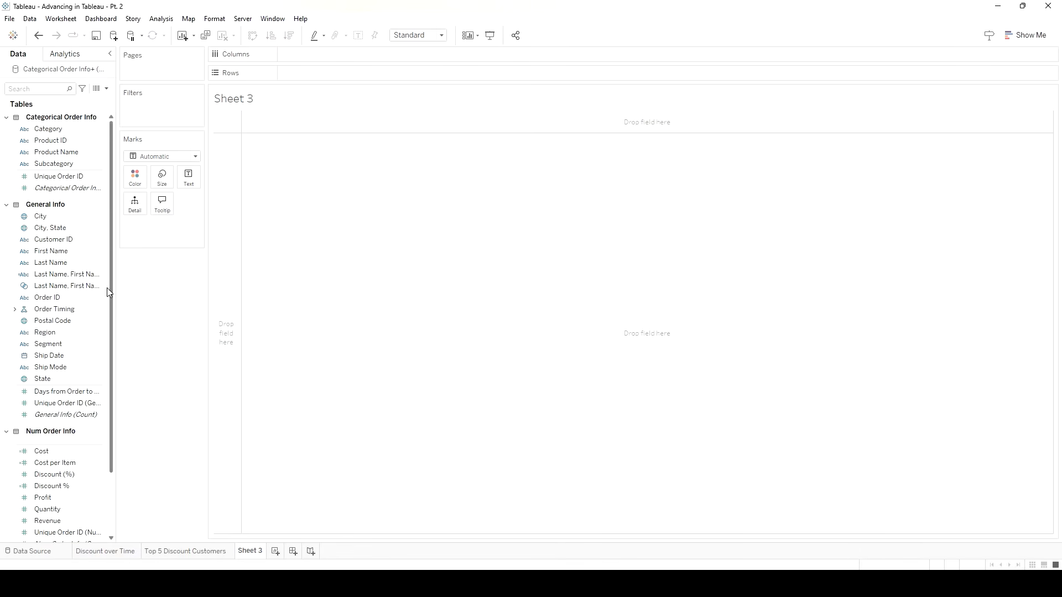
click(48, 165)
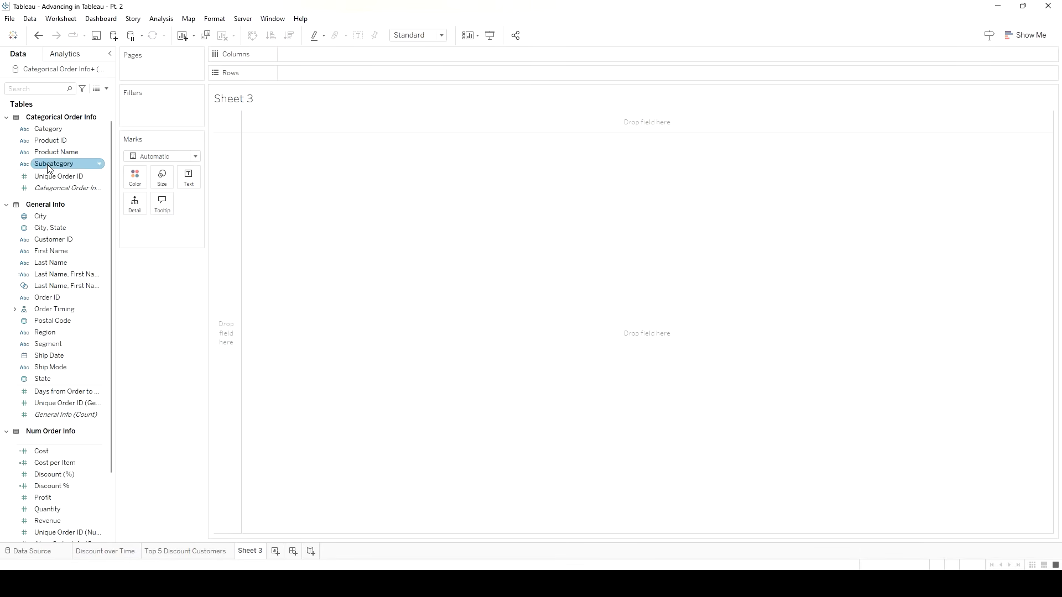
click(57, 241)
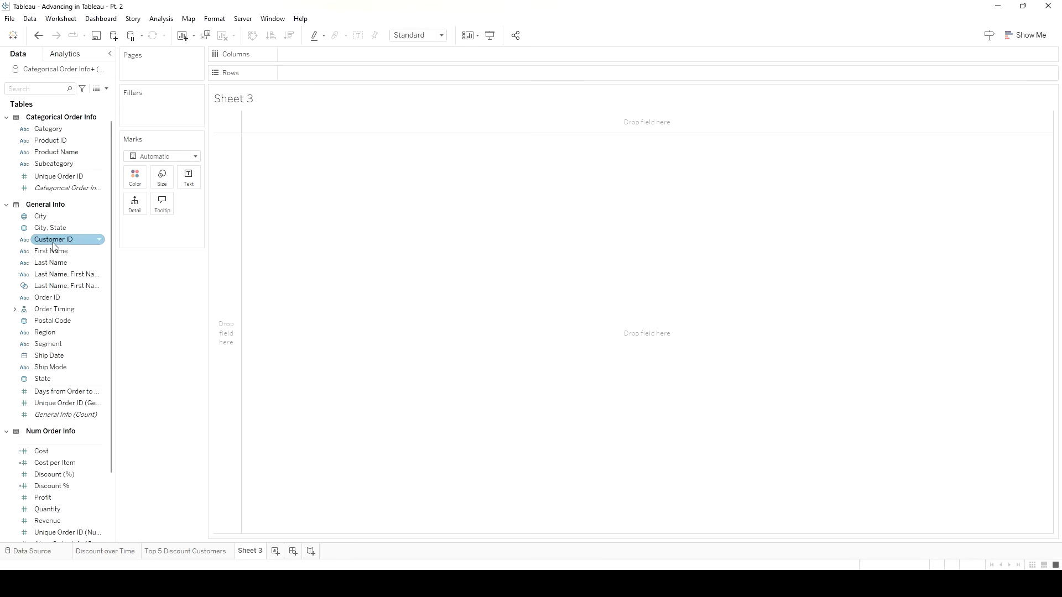
click(53, 321)
mouse_move(50, 379)
mouse_down()
mouse_move(83, 377)
mouse_move(308, 82)
mouse_up()
click(83, 486)
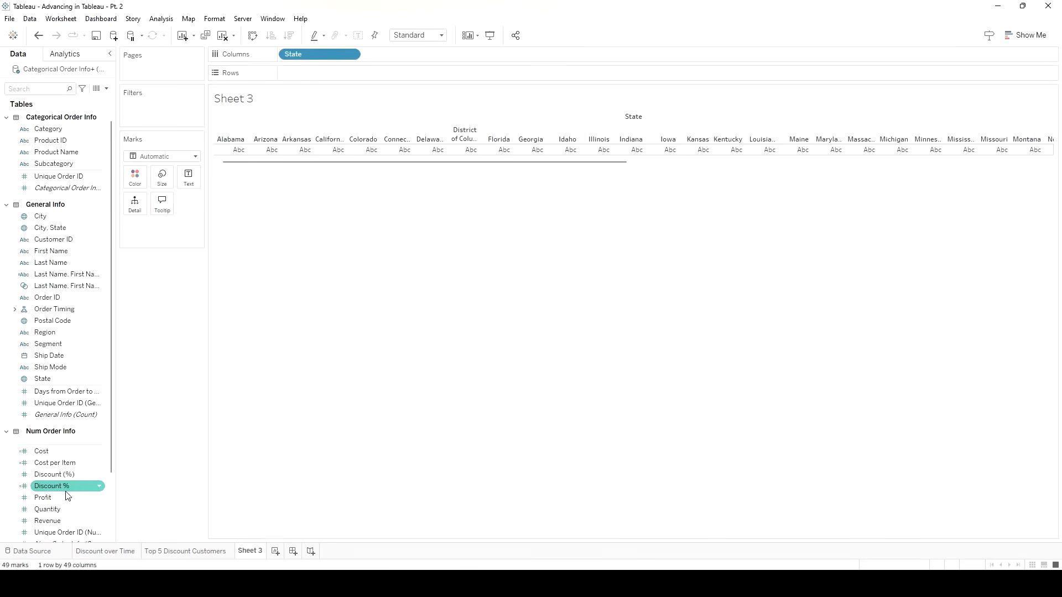
drag(66, 492, 334, 76)
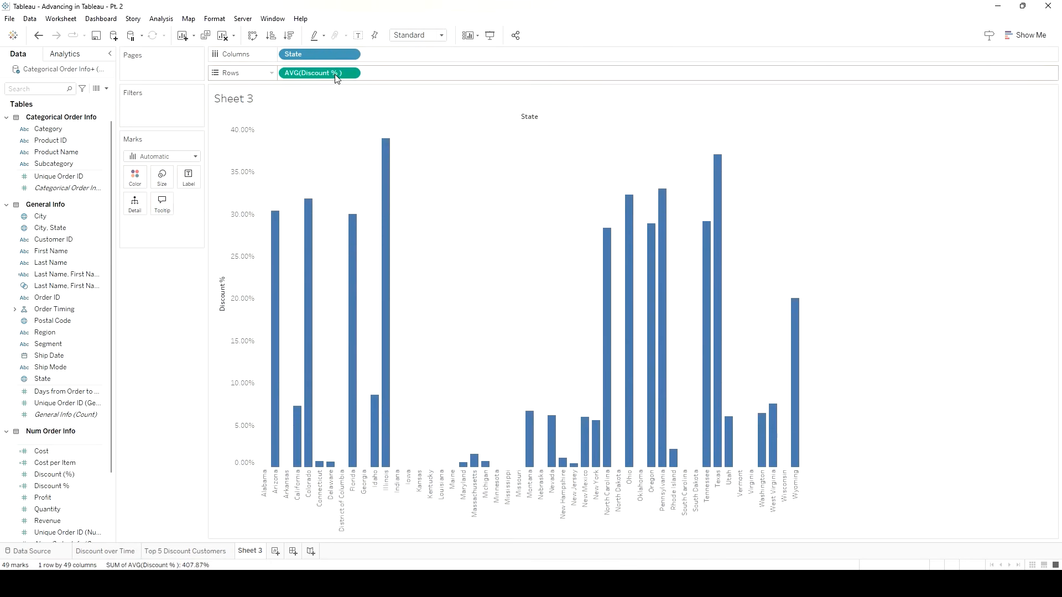
Convert the state chart to a filled map and label each state with its average Discount %.
click(1026, 34)
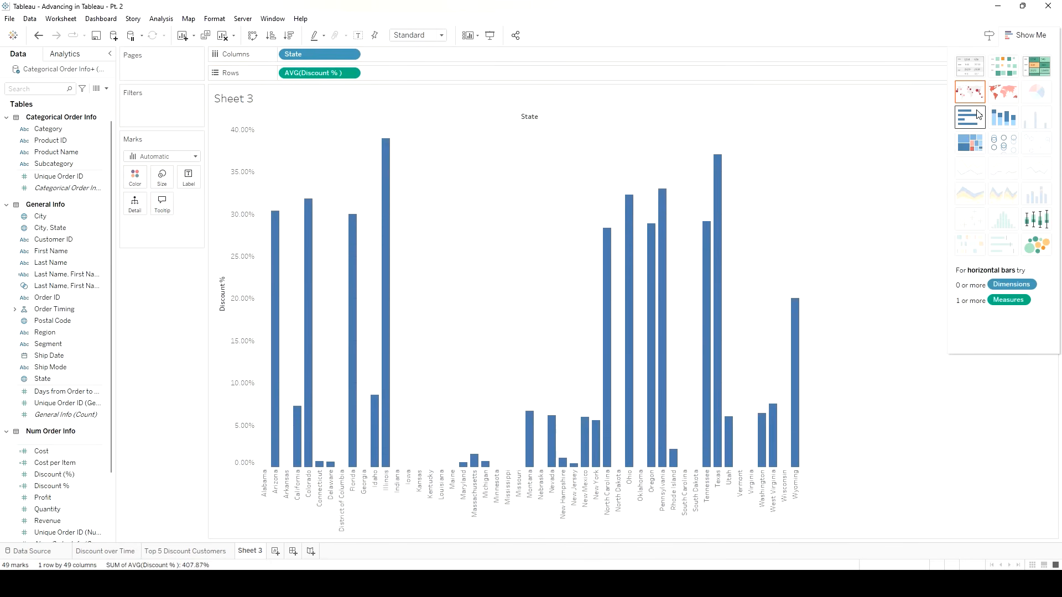
click(1010, 95)
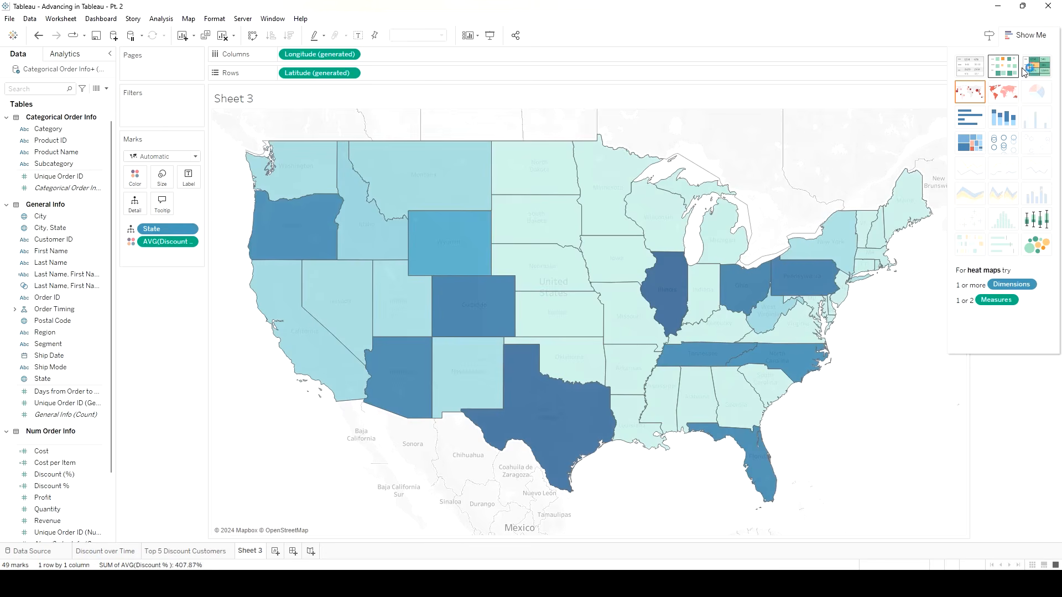
click(1031, 35)
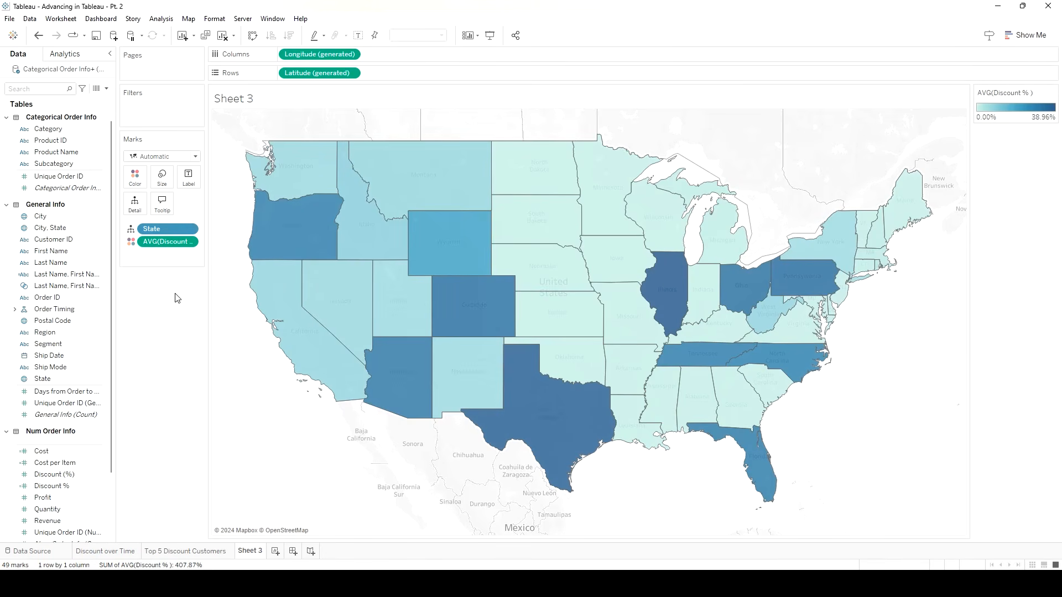
drag(61, 487, 188, 178)
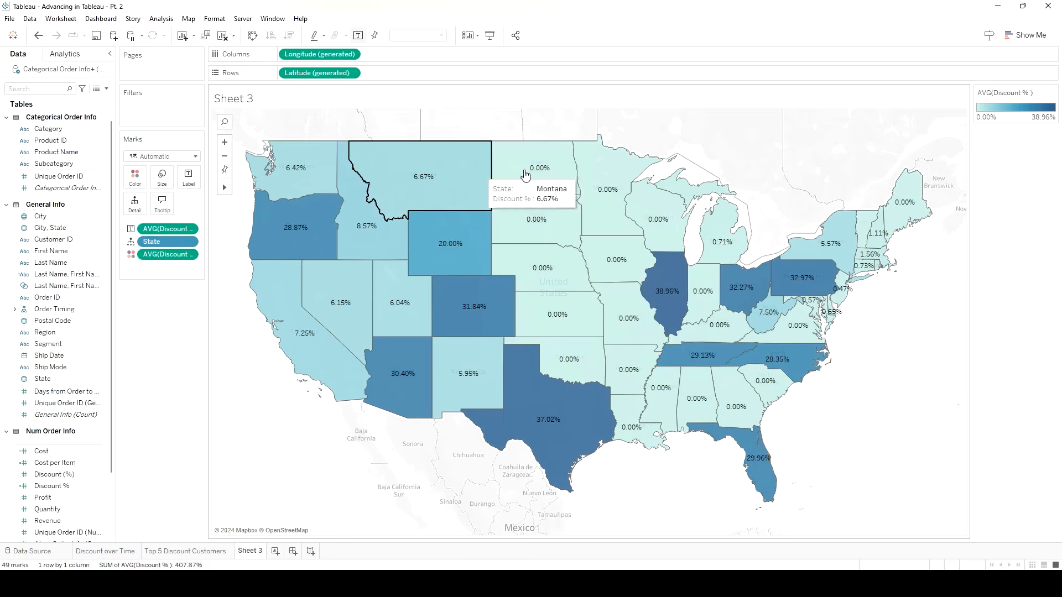
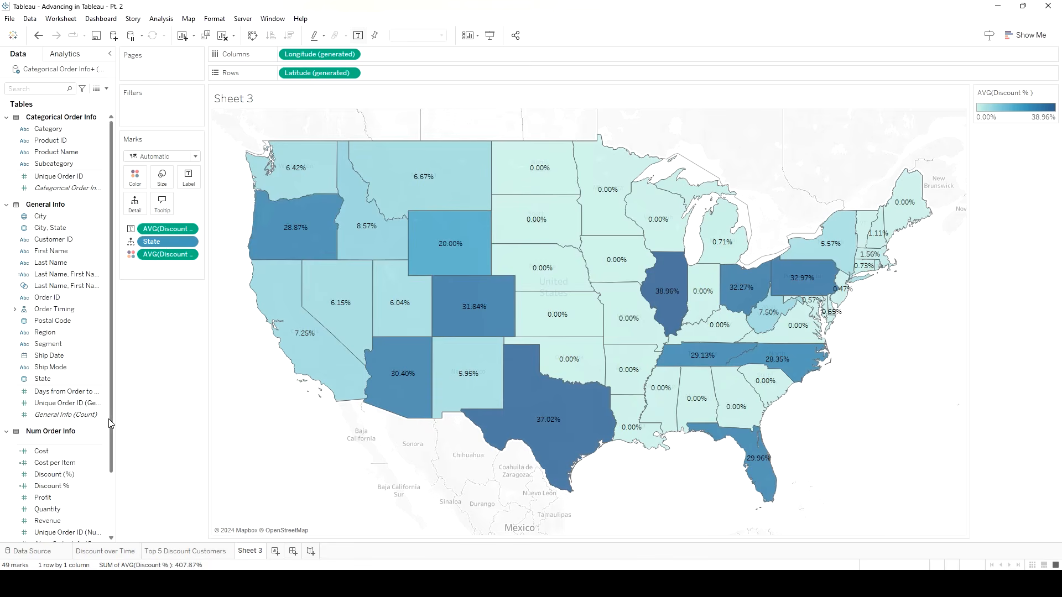
Start a new calculated field and name it Any Discount.
click(168, 20)
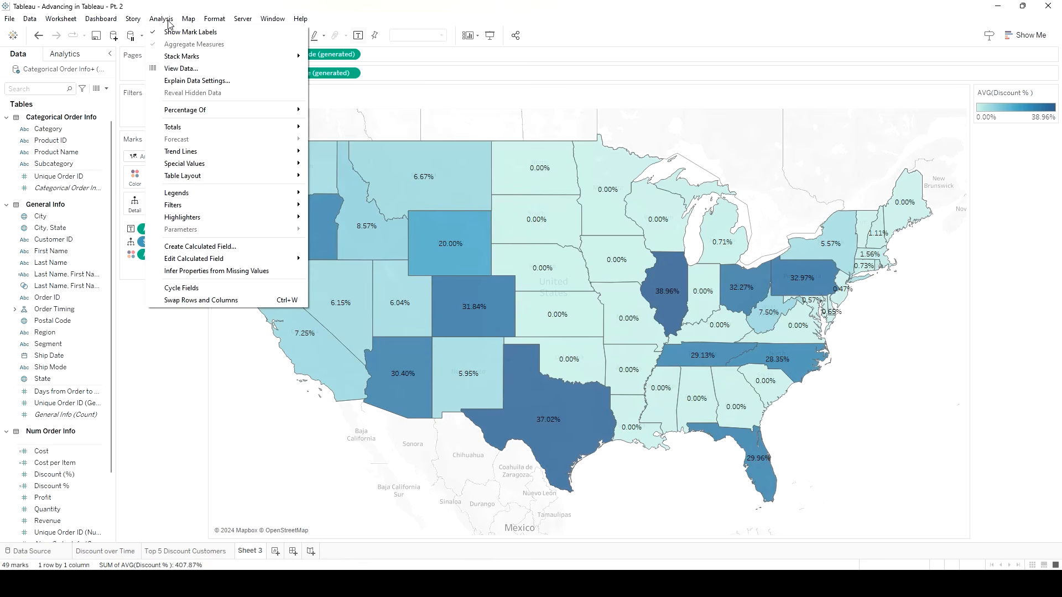
click(186, 249)
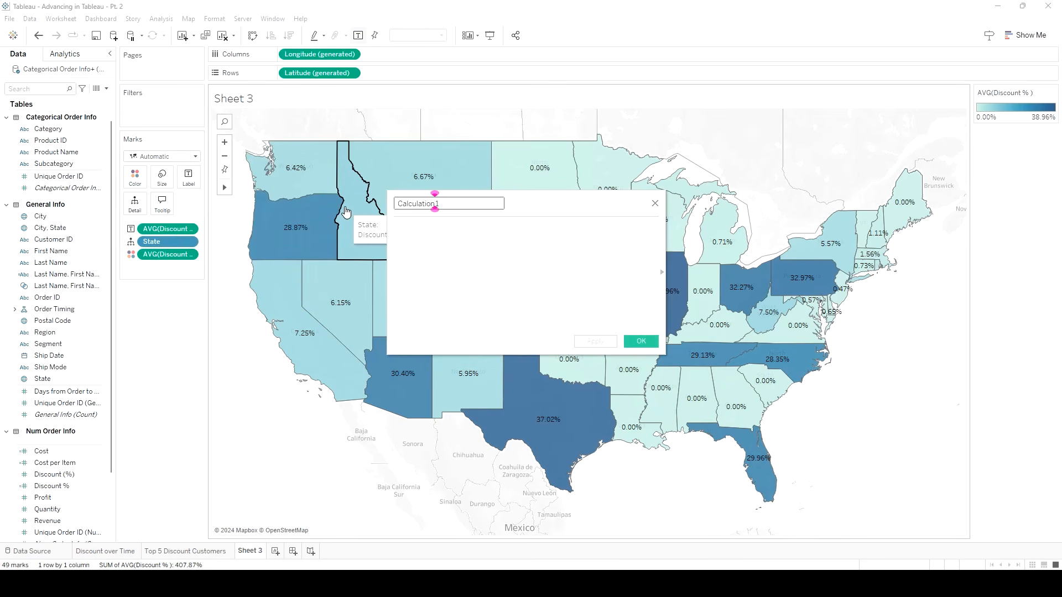
key(BackSpace)
key(BackSpace)
key(BackSpace)
key(BackSpace)
key(BackSpace)
key(BackSpace)
key(BackSpace)
key(BackSpace)
key(BackSpace)
key(BackSpace)
key(BackSpace)
key(BackSpace)
text(ANy)
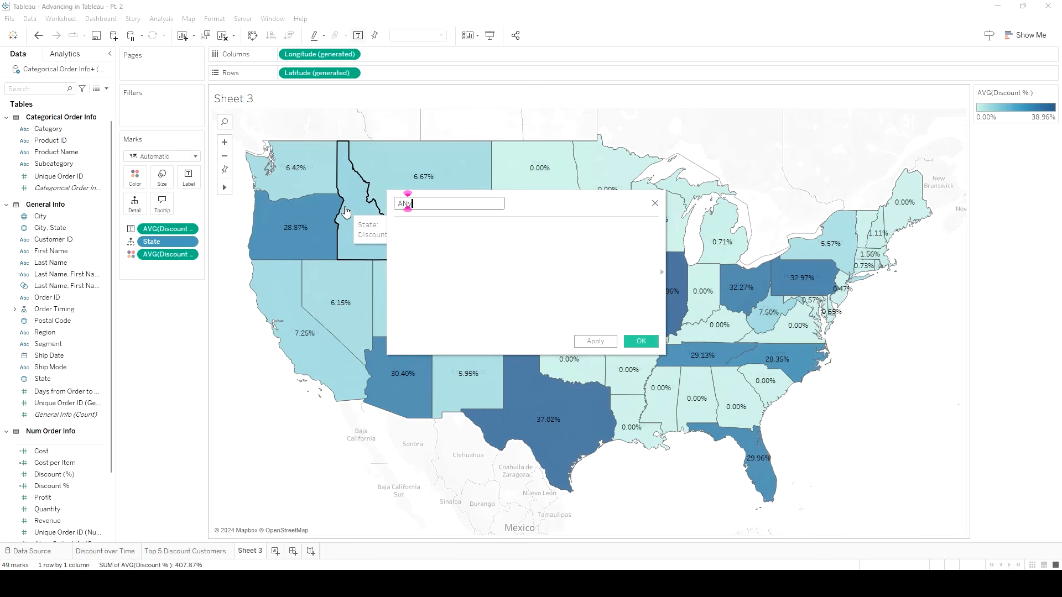
key(BackSpace)
key(BackSpace)
key(BackSpace)
text(Any Discount)
key(Tab)
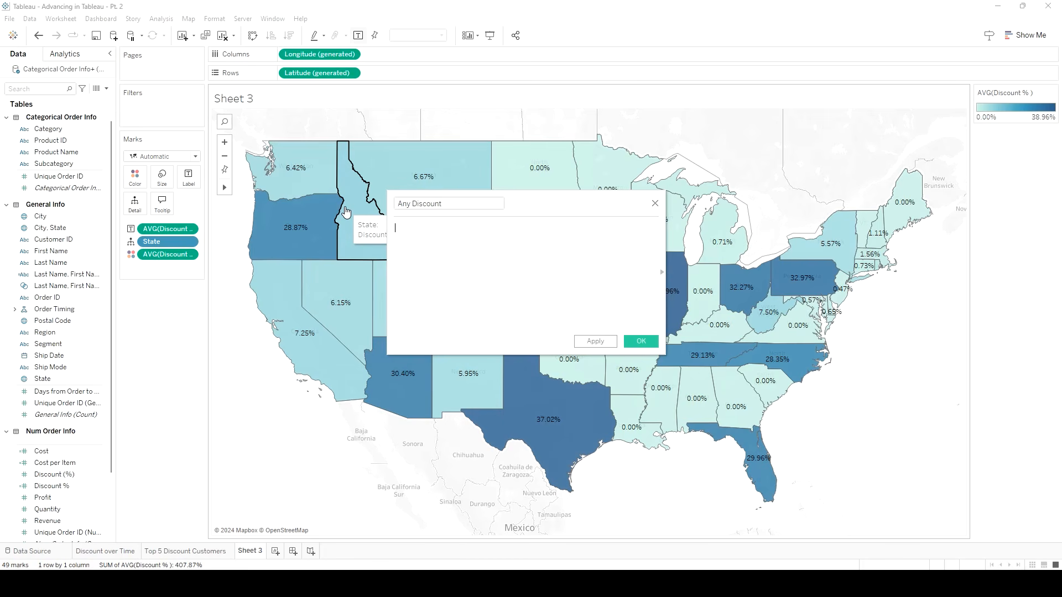
Enter the formula IF [Discount % ]>0 THEN "Yes" ELSE "No" END for Any Discount and save the field.
text(if)
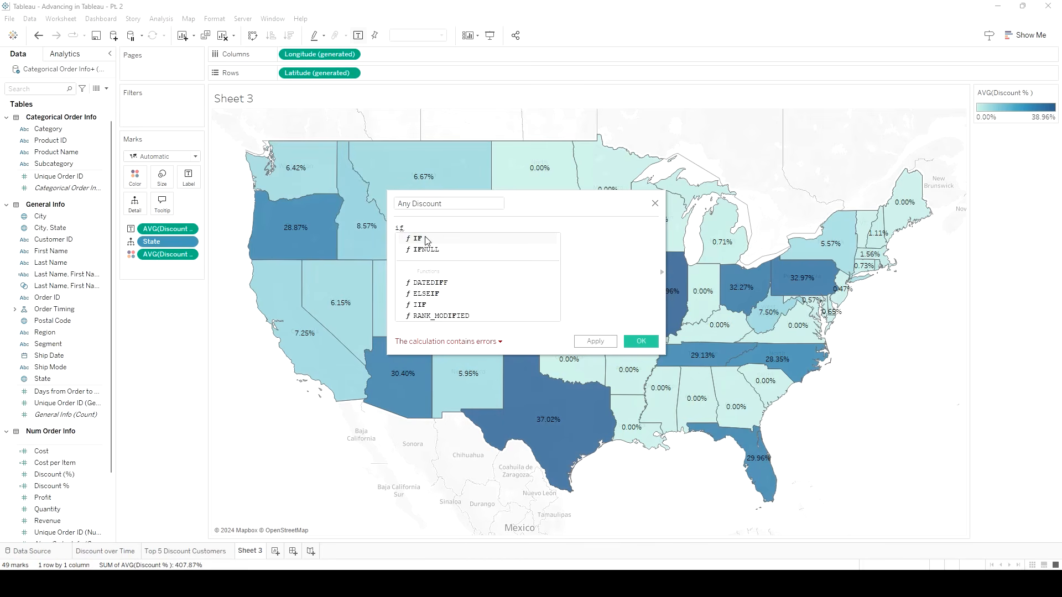
click(426, 239)
text(disc)
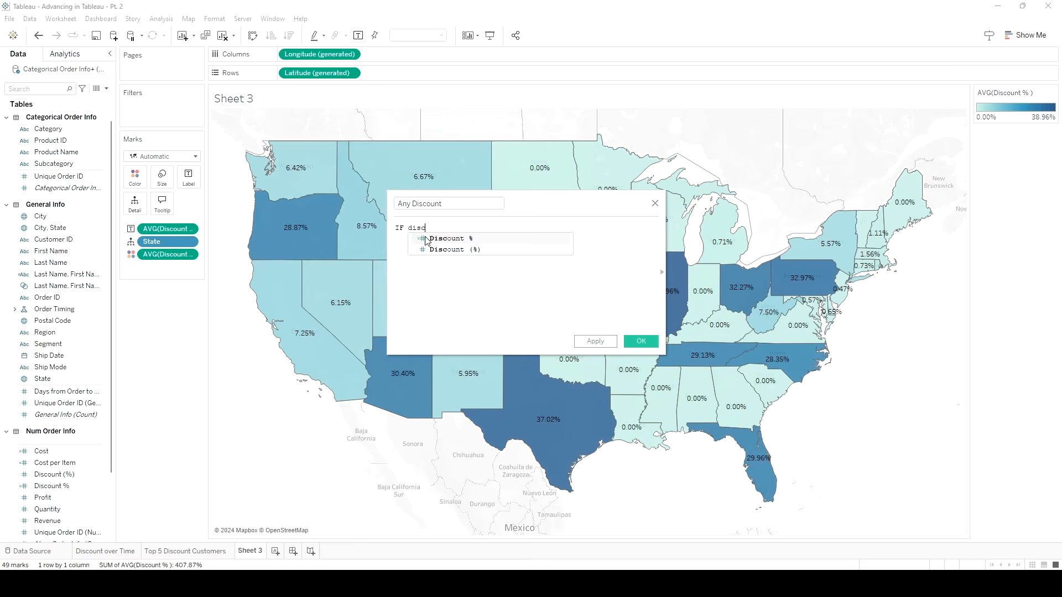
click(444, 238)
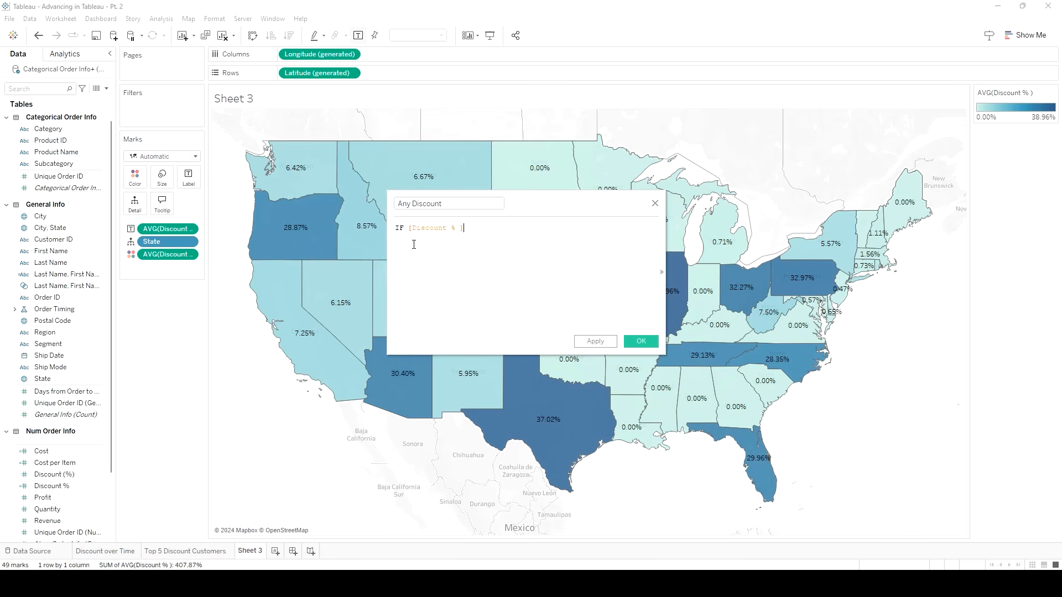
text(>)
text(then)
key(Return)
text("yr)
text(s")
text( else)
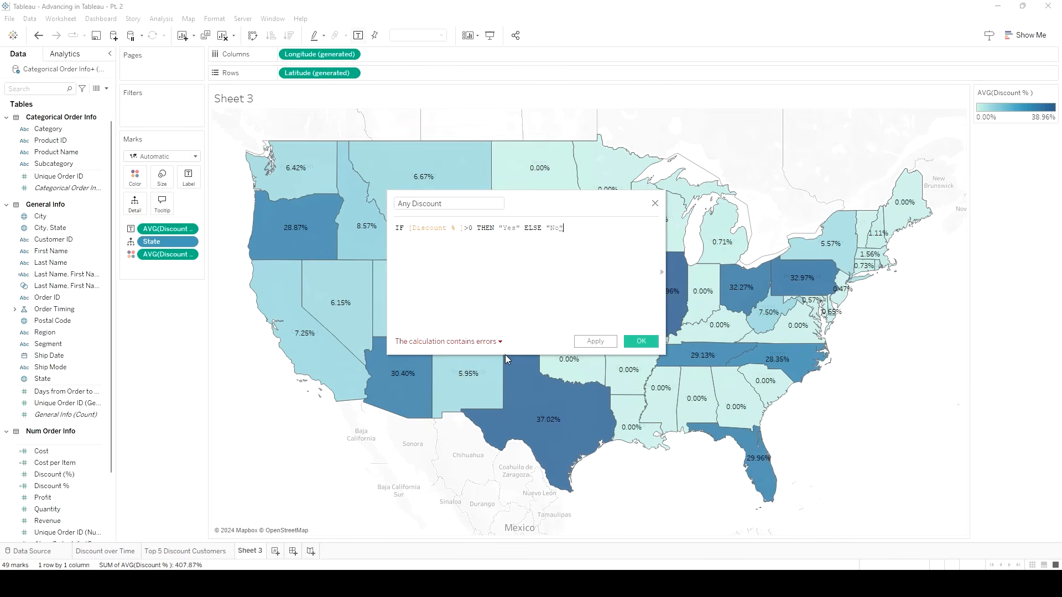
text(end)
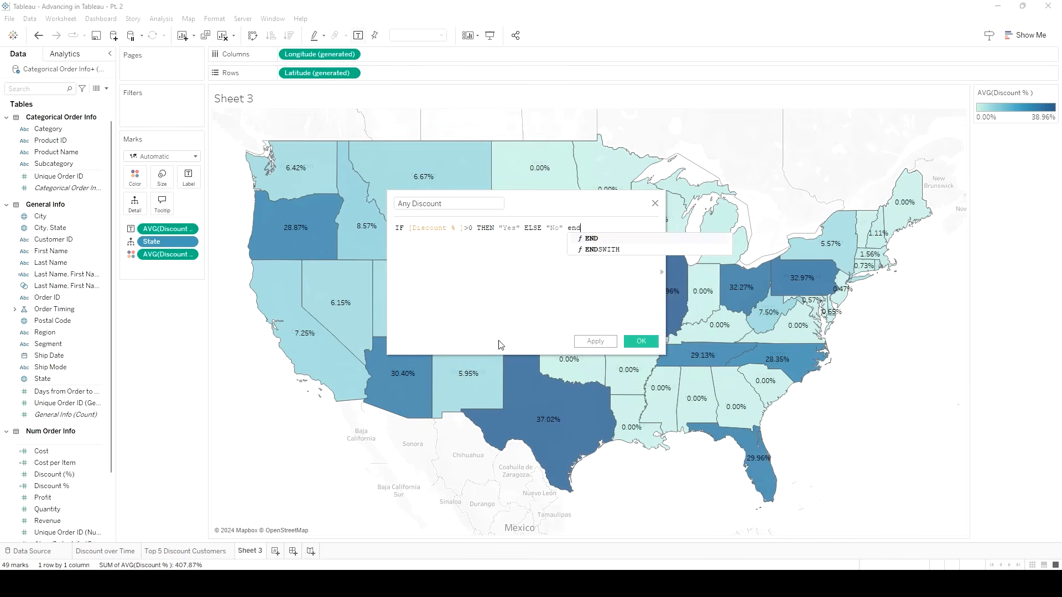
key(Return)
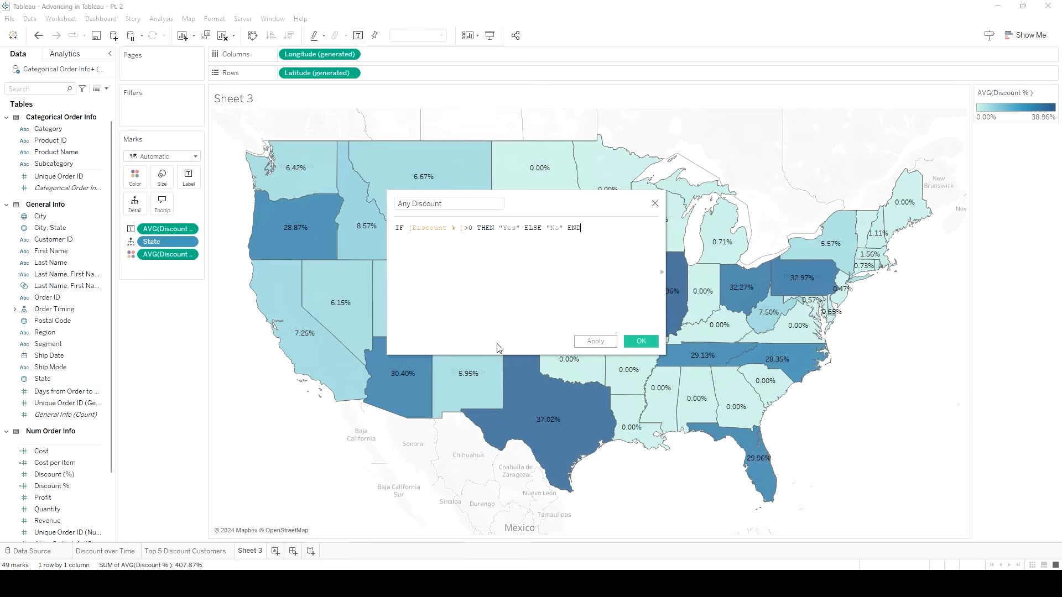
click(601, 343)
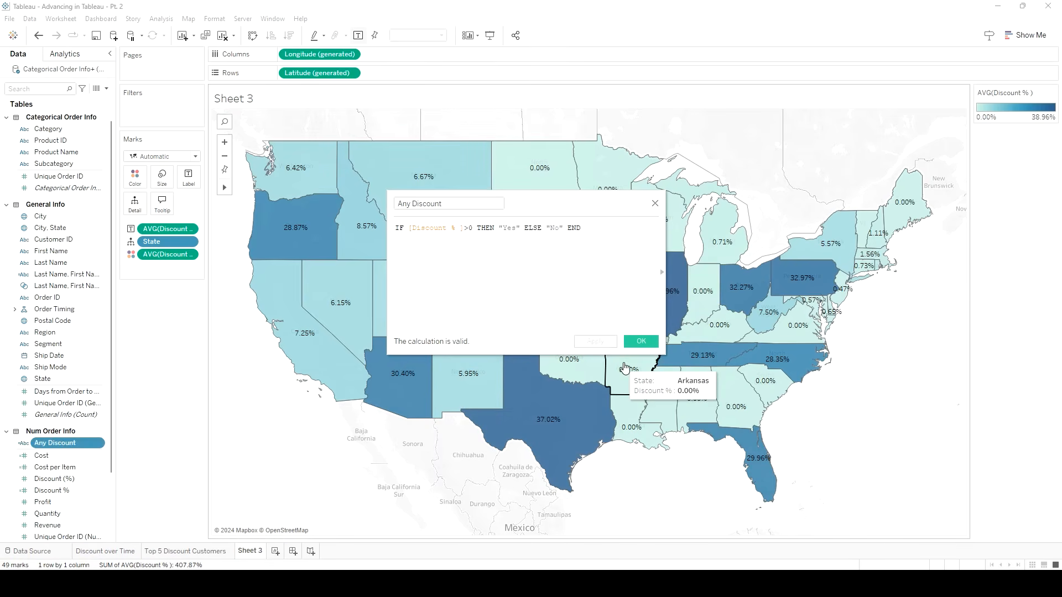
click(641, 341)
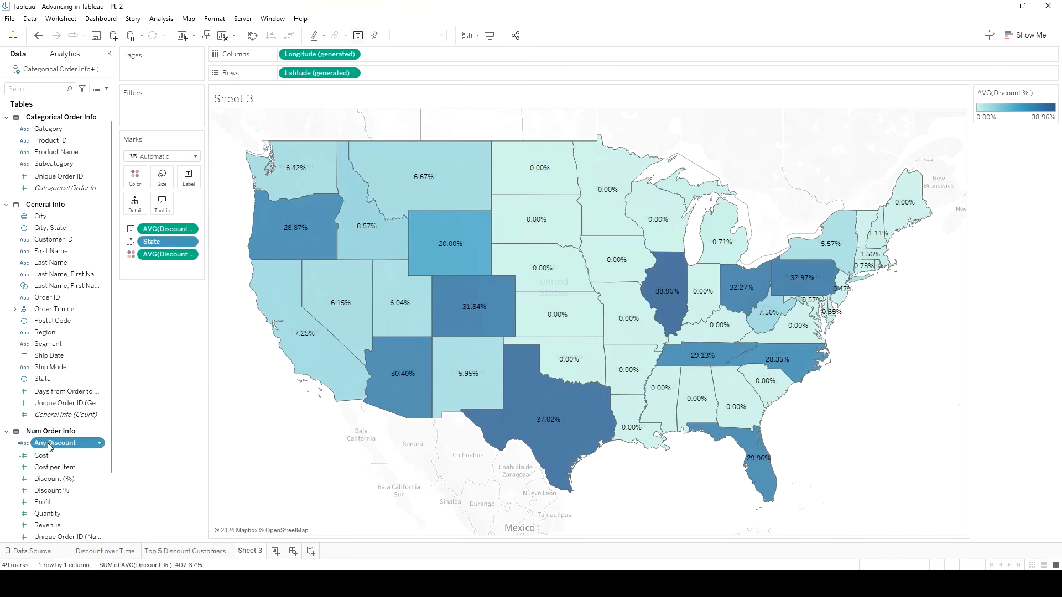
Filter the map by Any Discount with both the No and Yes values included.
drag(49, 447, 158, 119)
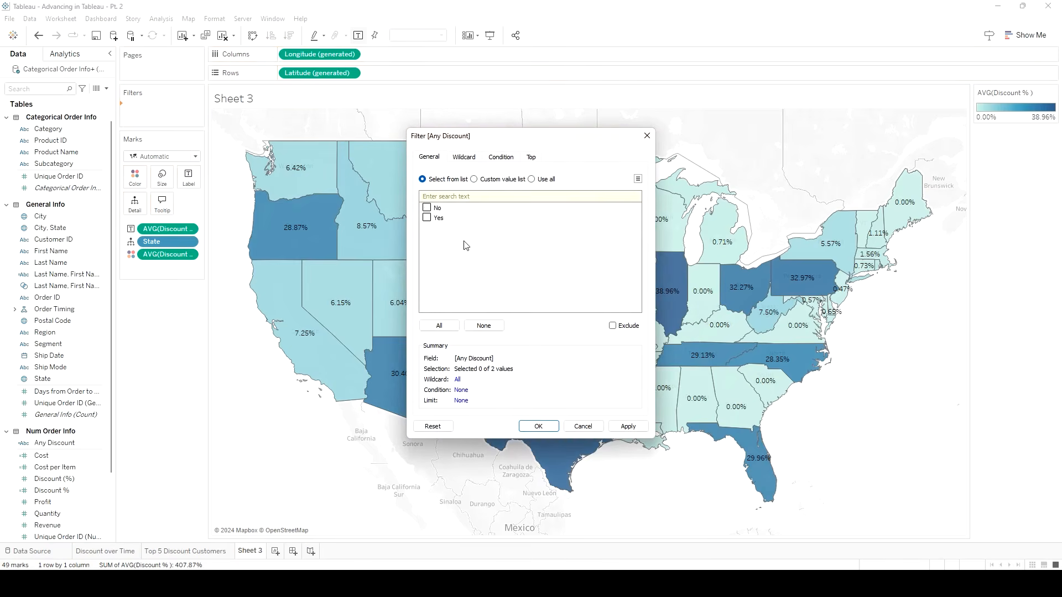
click(427, 208)
click(427, 217)
click(623, 427)
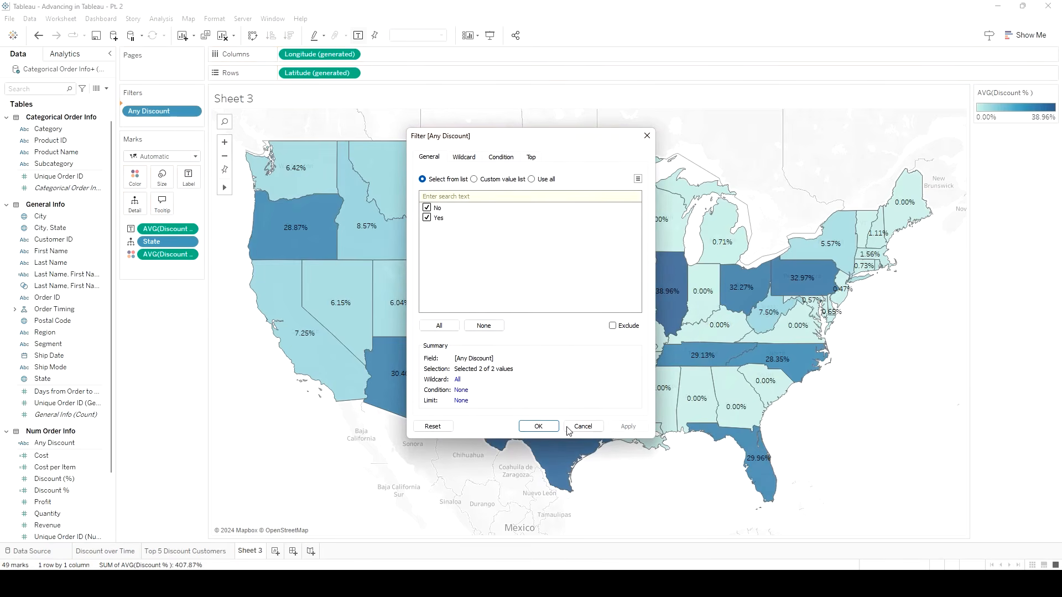
click(552, 429)
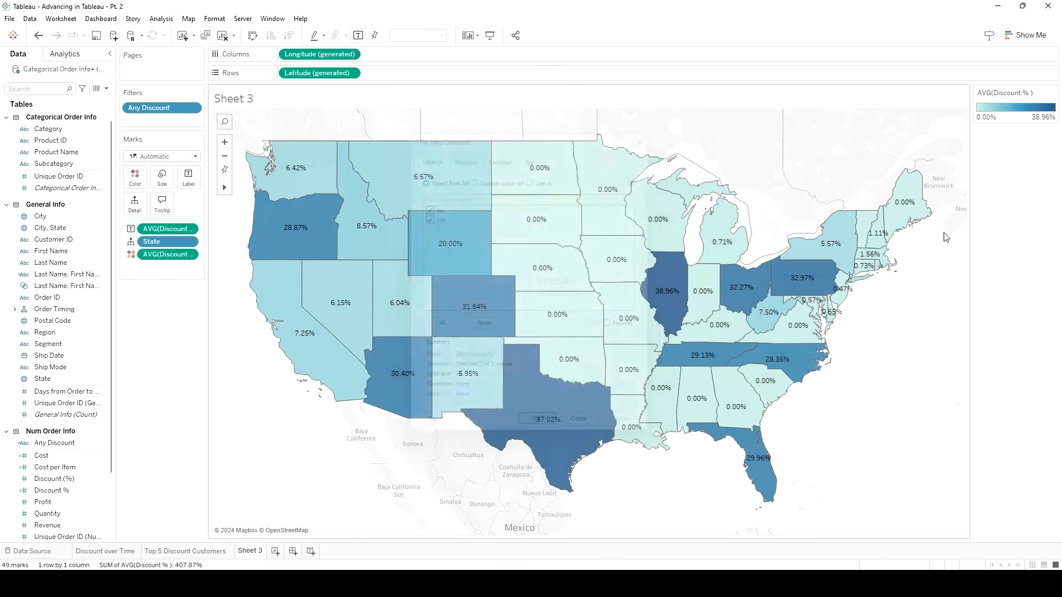
Show the Any Discount filter beside the map and compare the Yes-only and No-only views, finishing on Yes only.
click(192, 110)
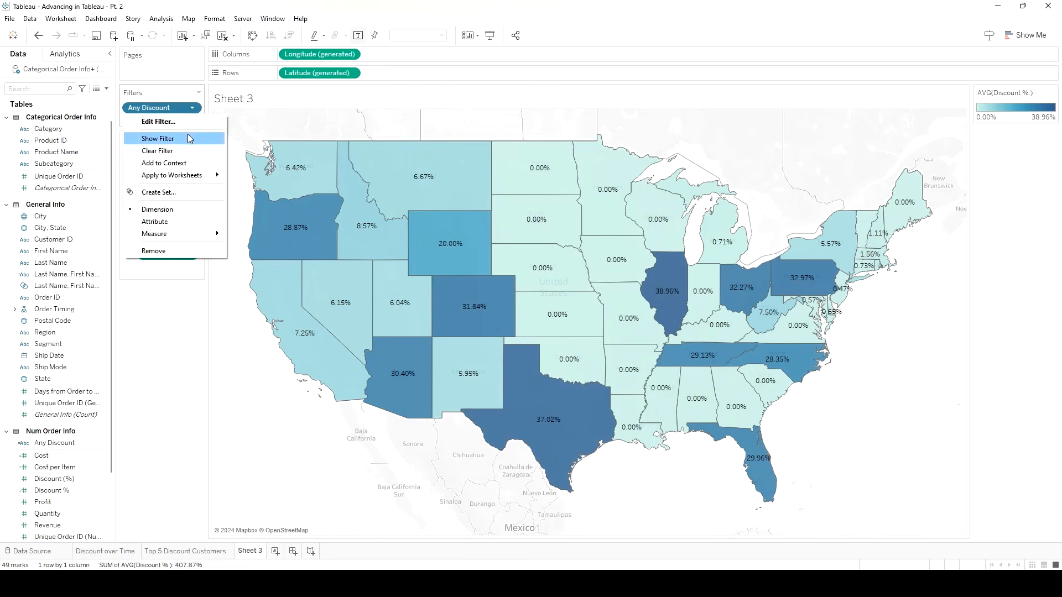
click(158, 139)
click(983, 119)
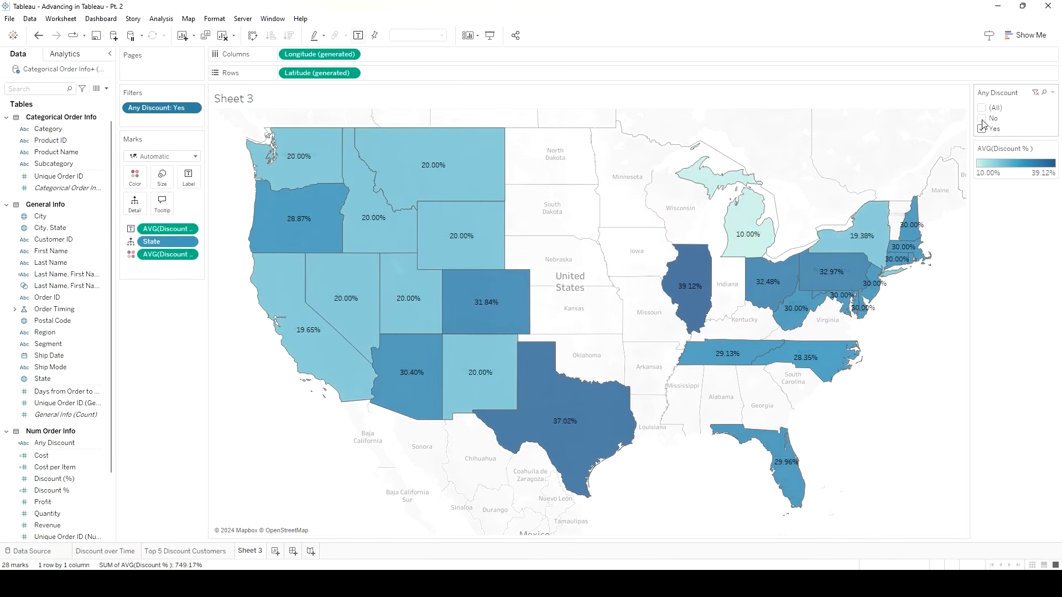
click(983, 128)
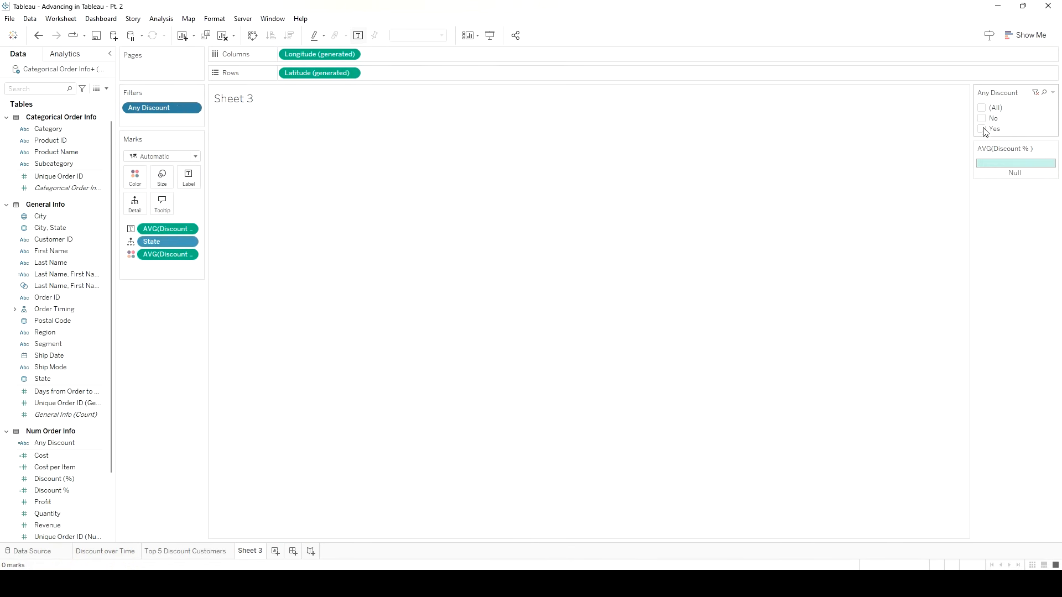
click(982, 119)
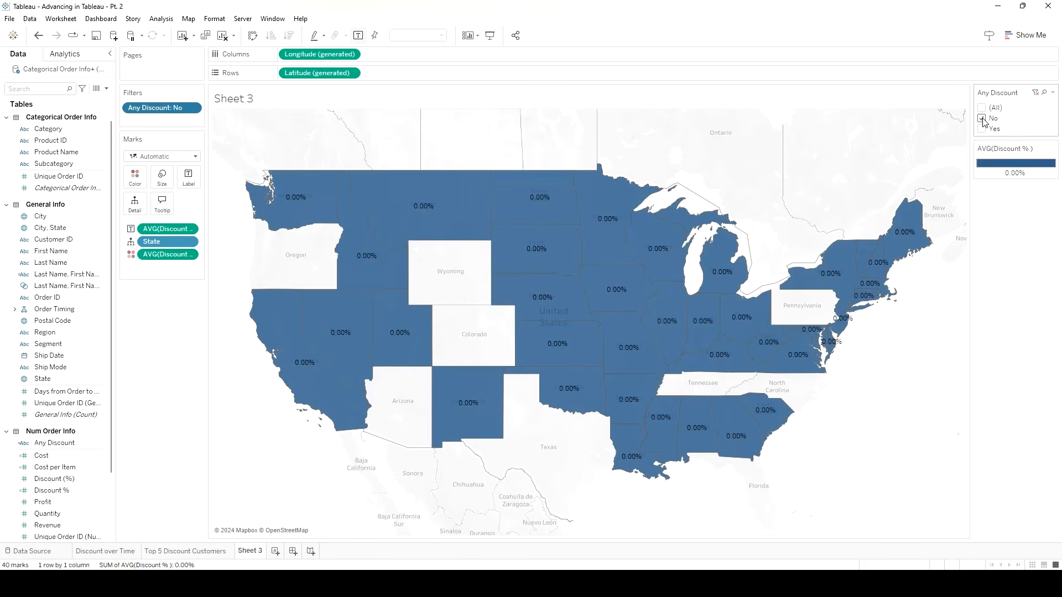
click(982, 119)
click(983, 129)
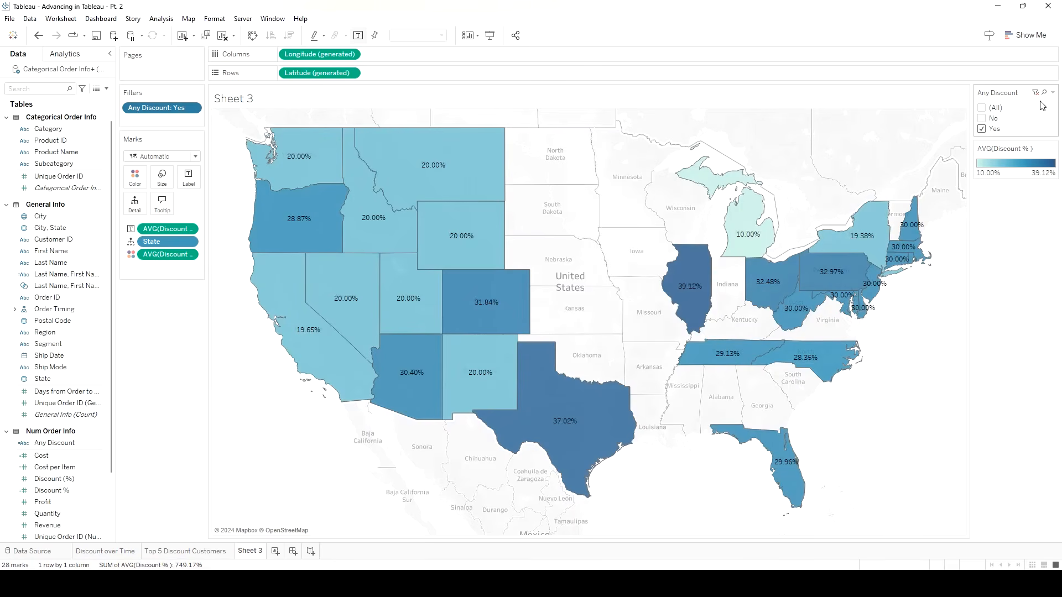
Reselect all Any Discount values and remove the Any Discount filter from the map.
mouse_move(484, 302)
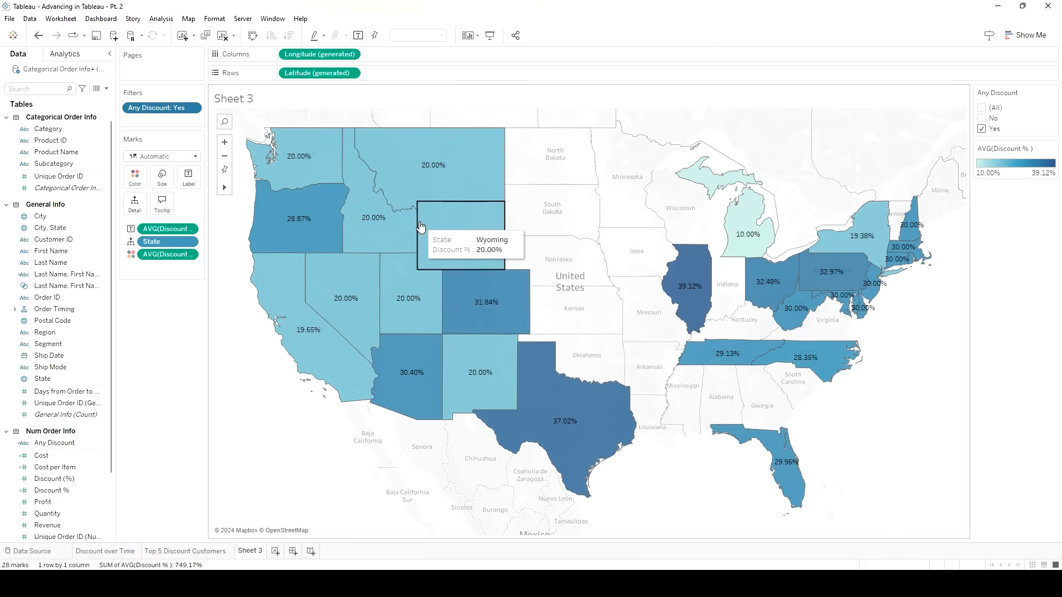
click(982, 128)
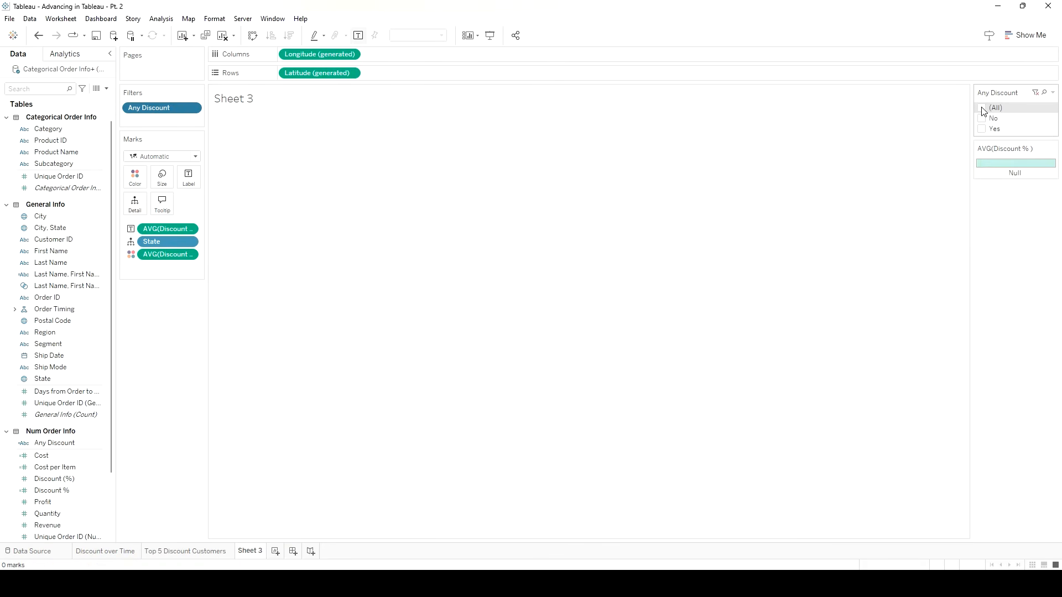
click(986, 107)
drag(160, 108, 190, 381)
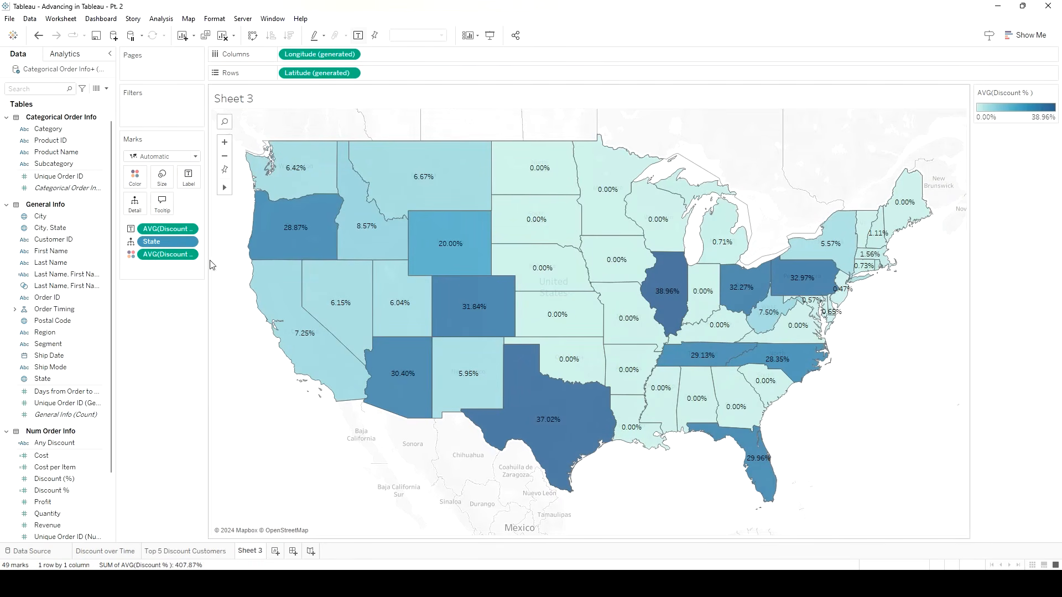
Insert the Top 5 Discount Customers sheet into the map's tooltip below the State and Discount % lines.
click(162, 203)
click(543, 241)
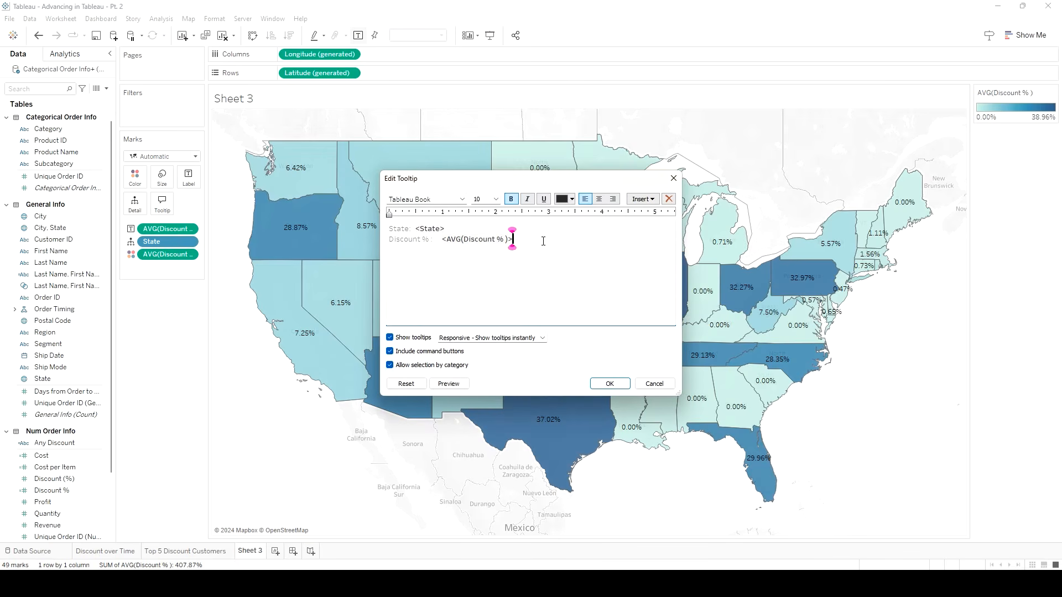
click(643, 199)
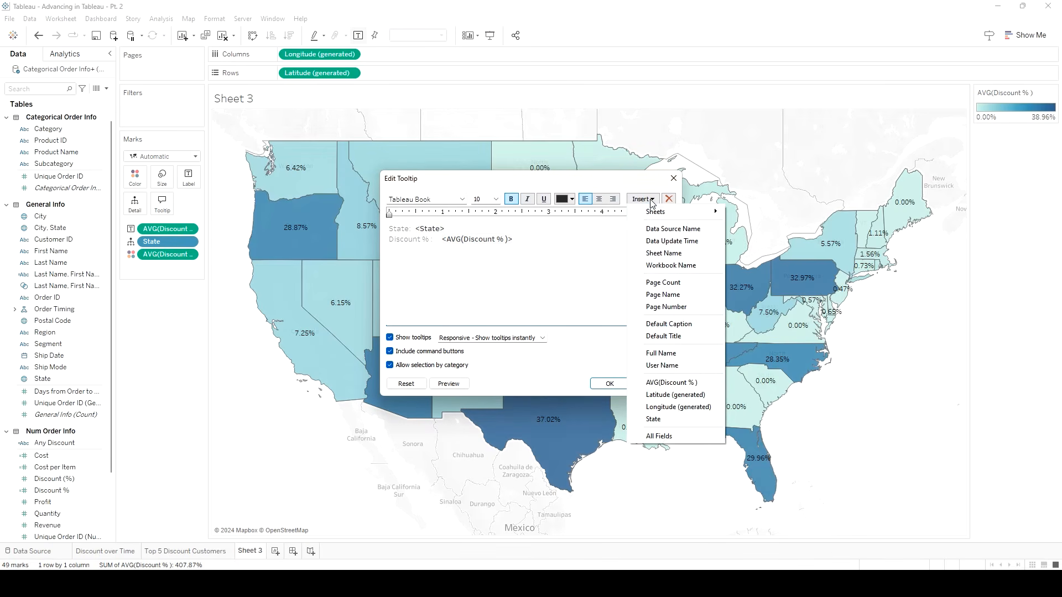
mouse_move(657, 218)
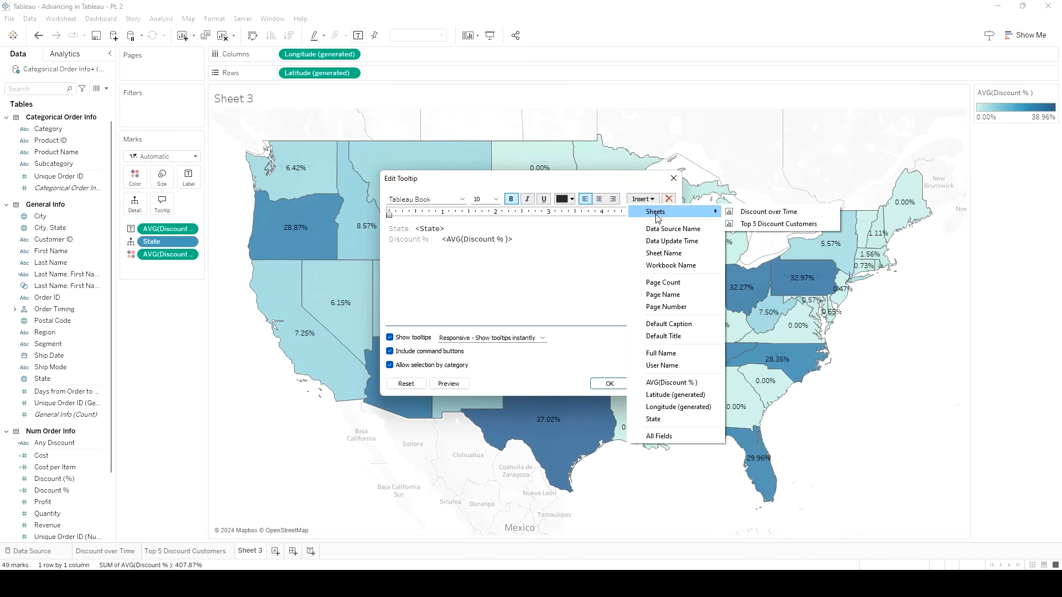
click(752, 226)
click(609, 384)
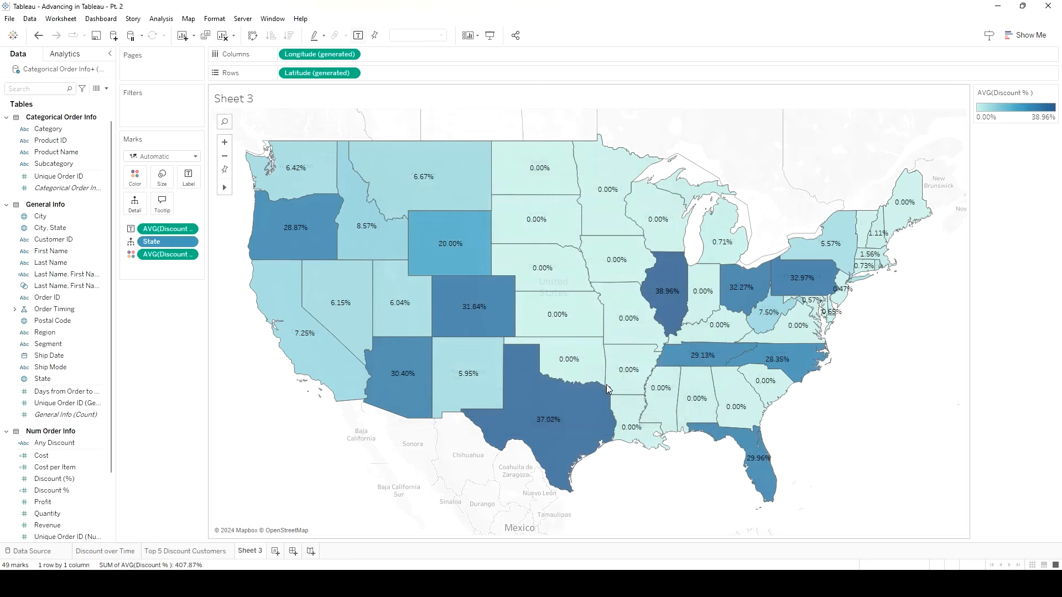
Check the embedded customer table in the tooltips of several states, including Texas, New Mexico, Wyoming and Nevada.
mouse_move(573, 418)
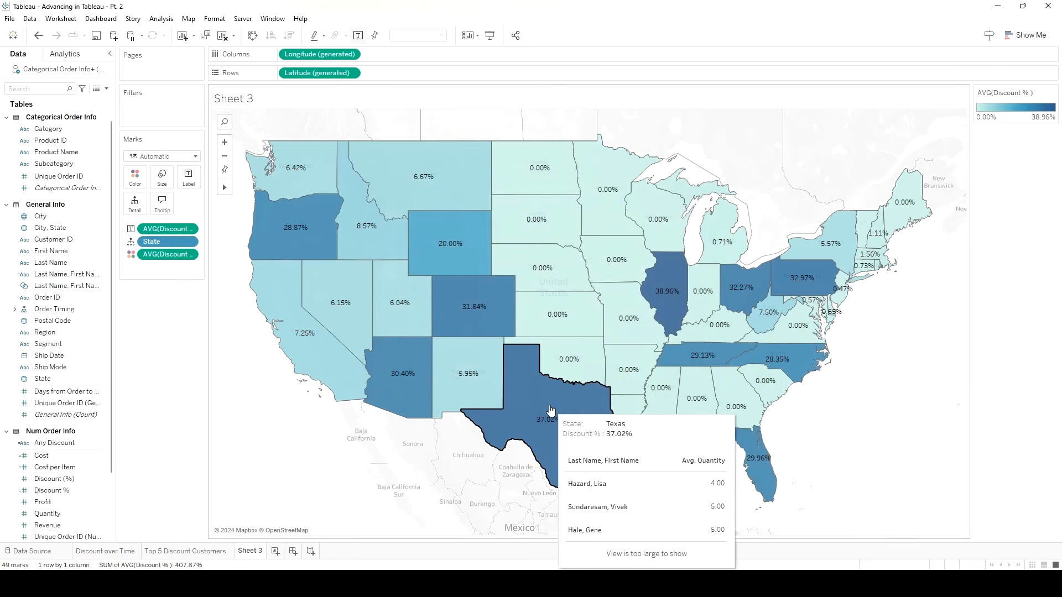
mouse_move(473, 383)
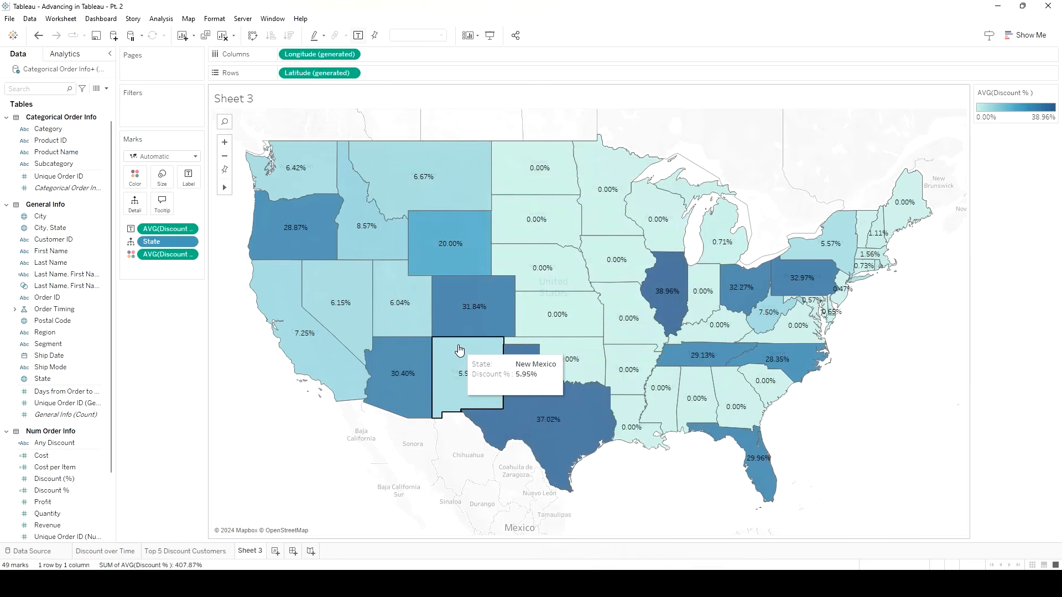
mouse_move(438, 284)
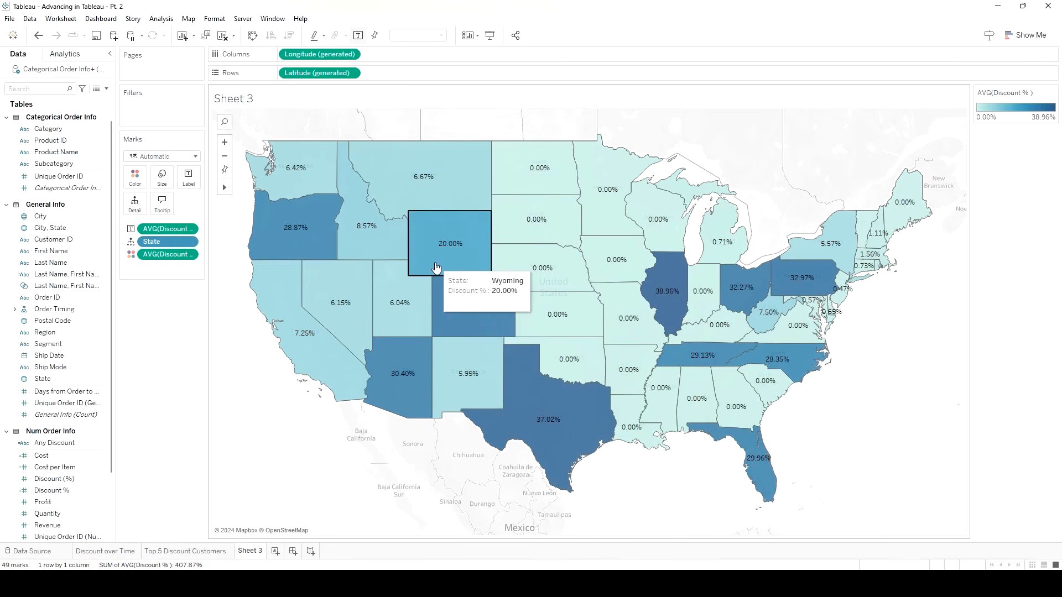
mouse_move(404, 192)
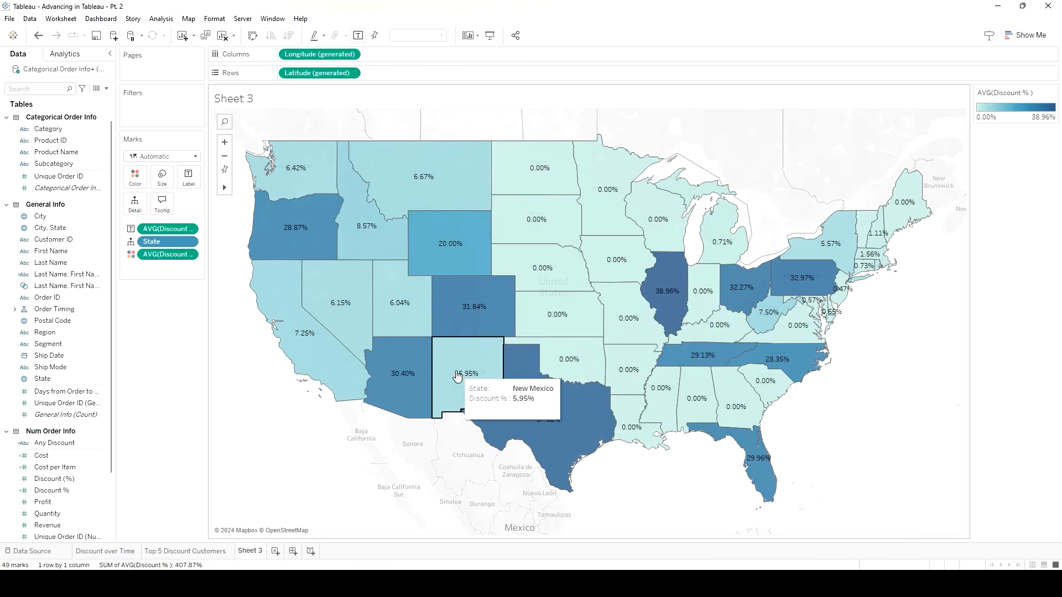
mouse_move(372, 308)
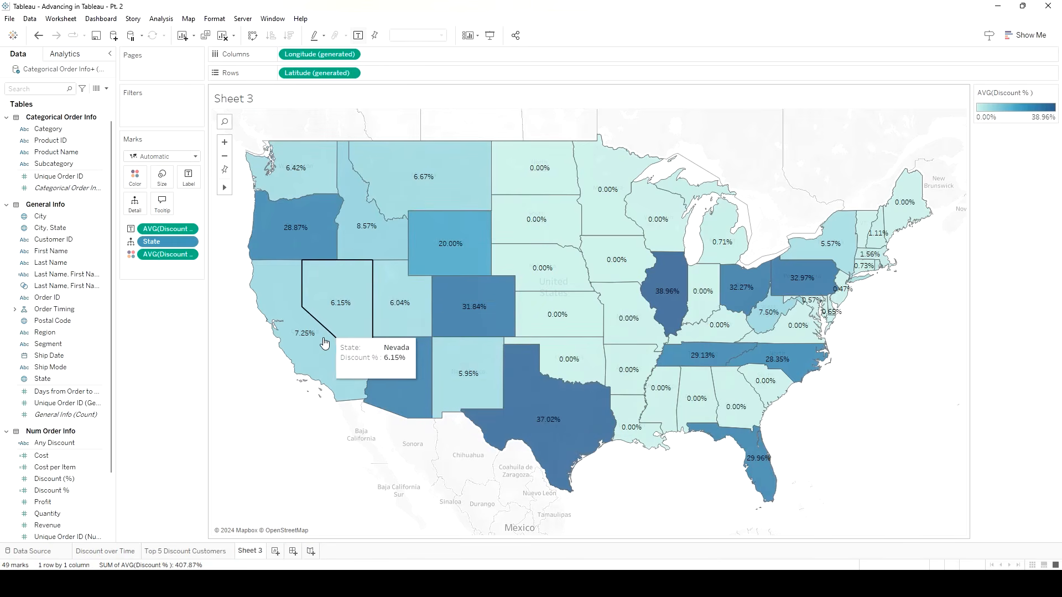
mouse_move(416, 243)
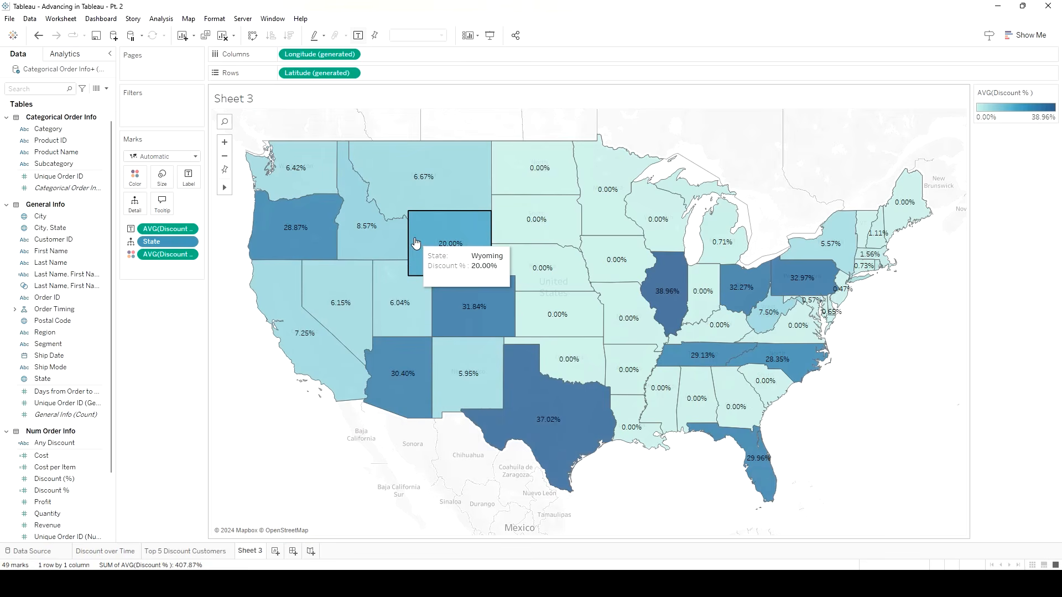
mouse_move(533, 357)
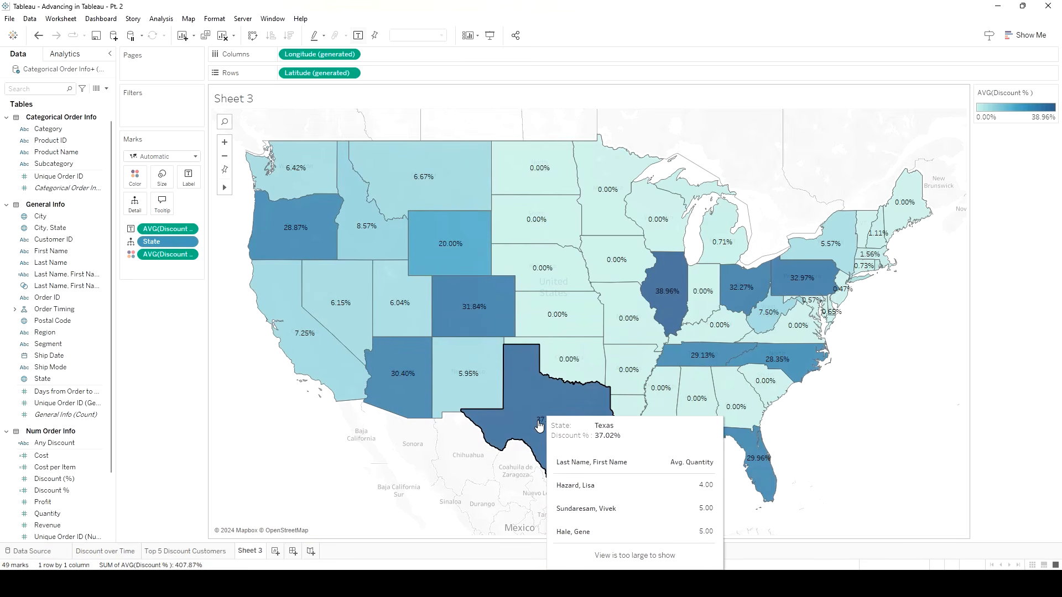
Set the maxwidth of the embedded Top 5 Discount Customers sheet to 600 in the map's tooltip.
click(162, 202)
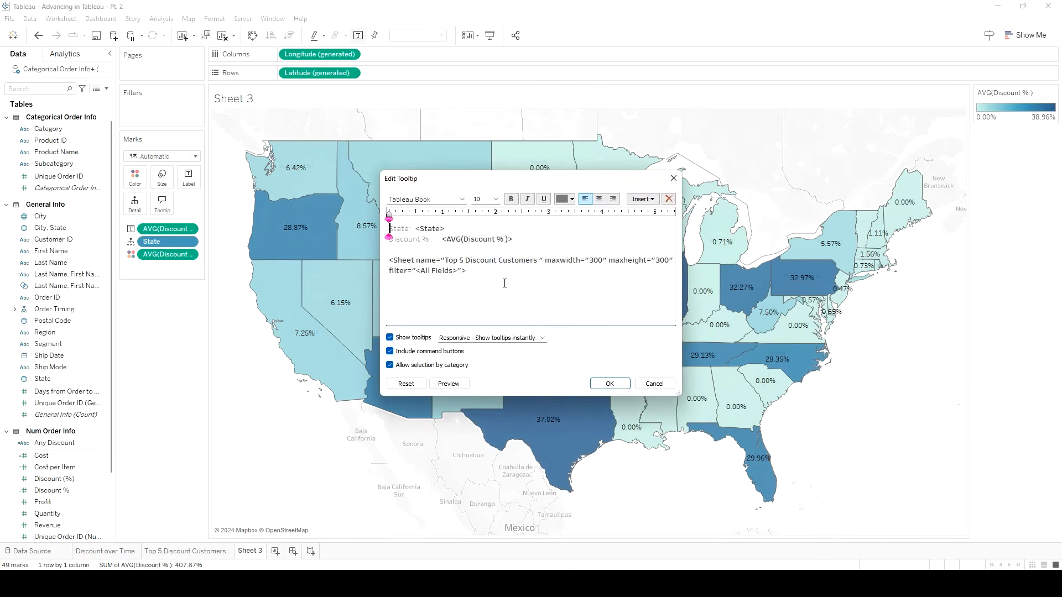
triple_click(594, 260)
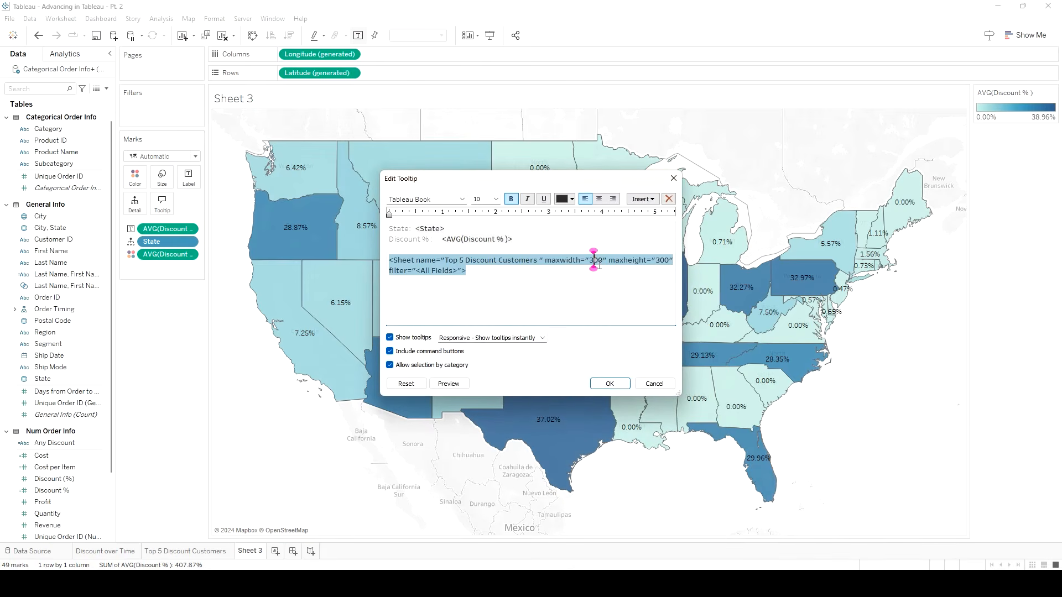
key(BackSpace)
text(6)
click(617, 384)
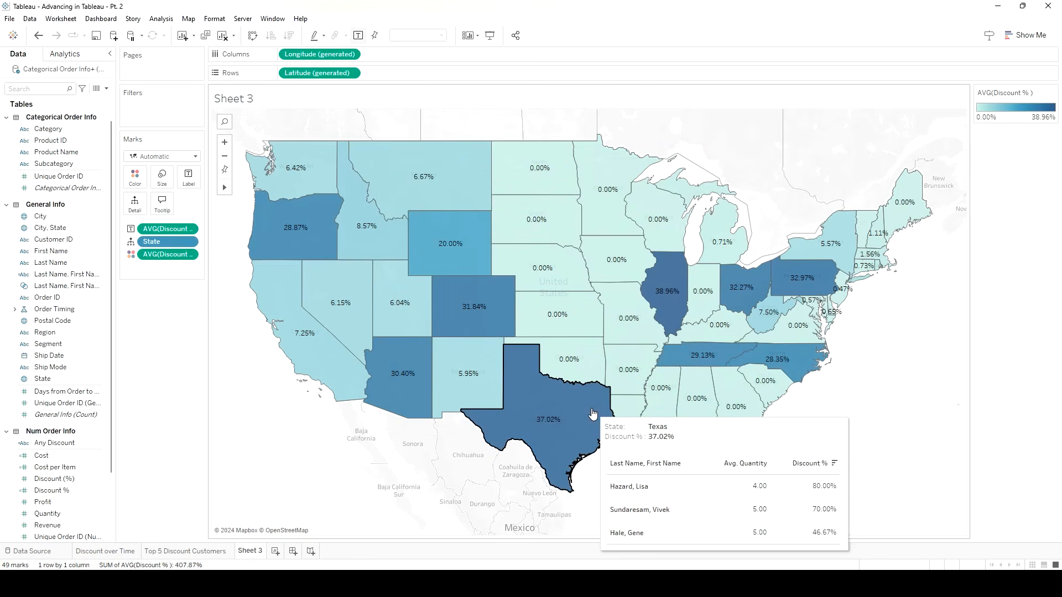
Try a smaller cell size for the Top 5 Discount Customers table and restore its previous size.
click(214, 553)
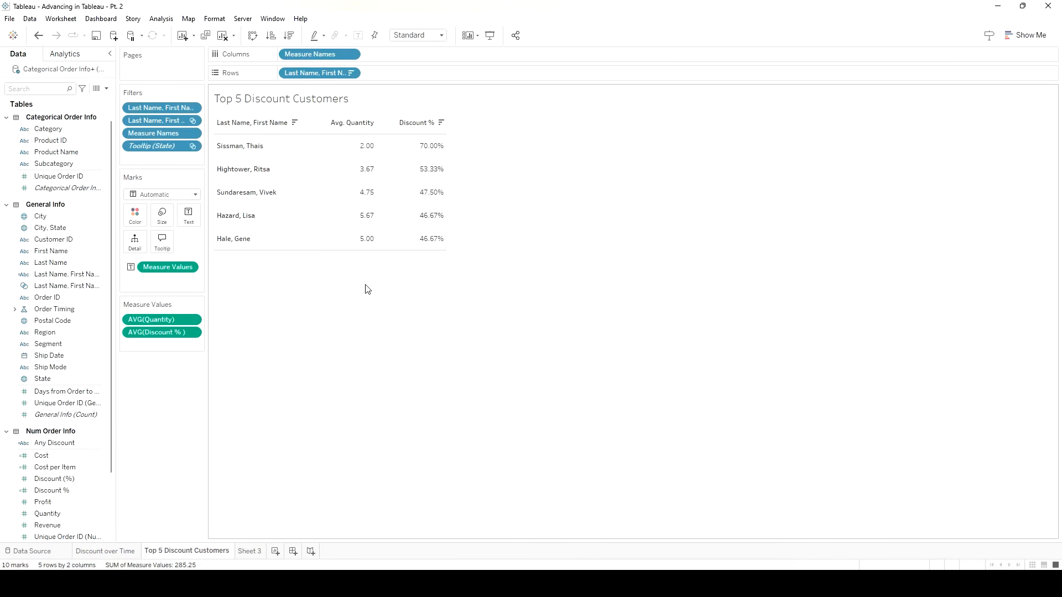
key(ctrl+b)
key(ctrl+b)
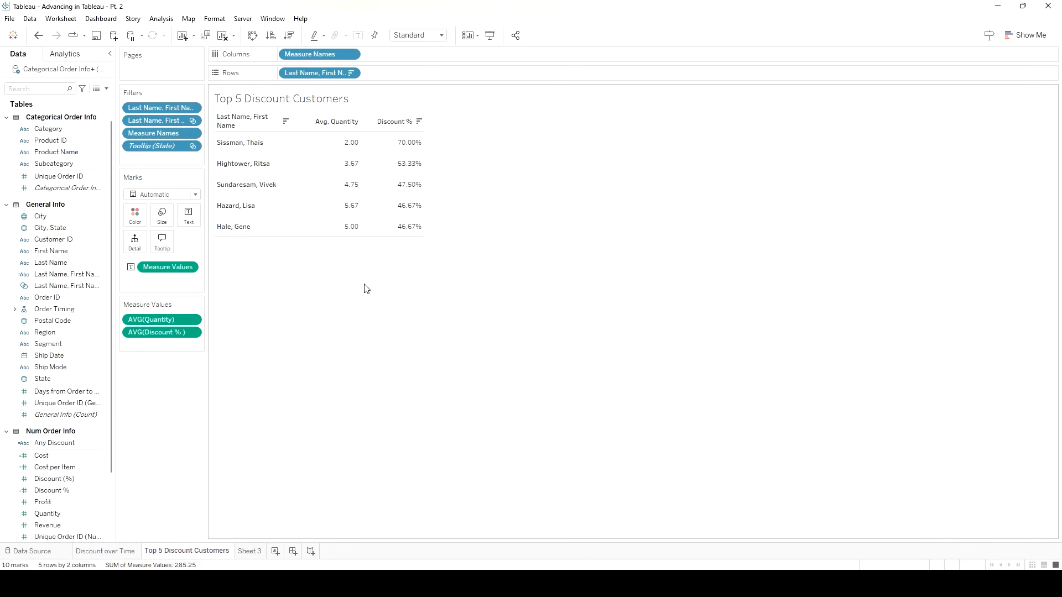
key(ctrl+b)
key(ctrl+b)
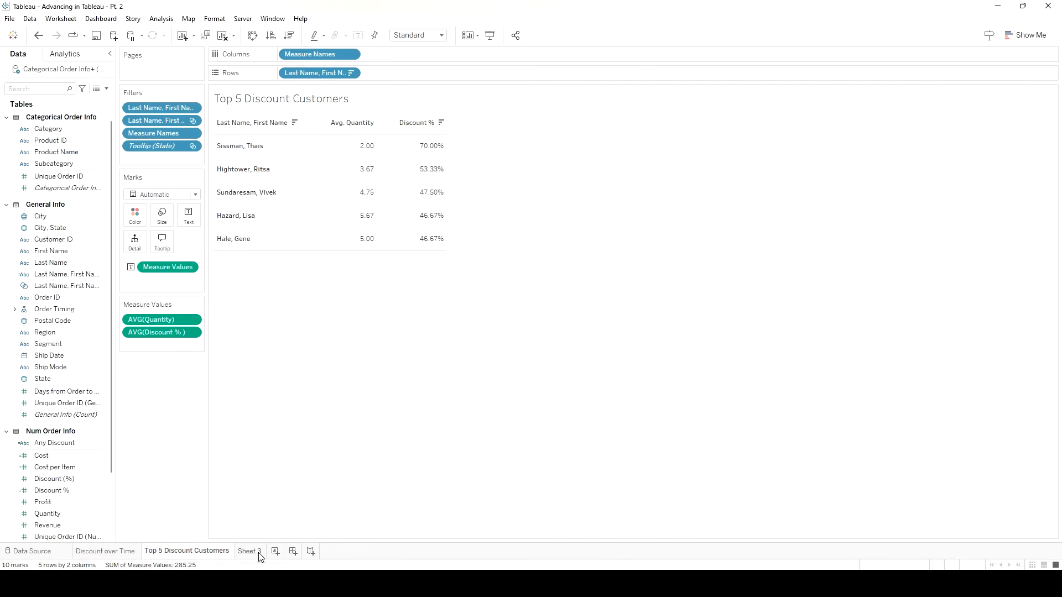
Return to Sheet 3 and set the embedded sheet's maxwidth to 700 in the map's tooltip.
click(259, 553)
click(162, 205)
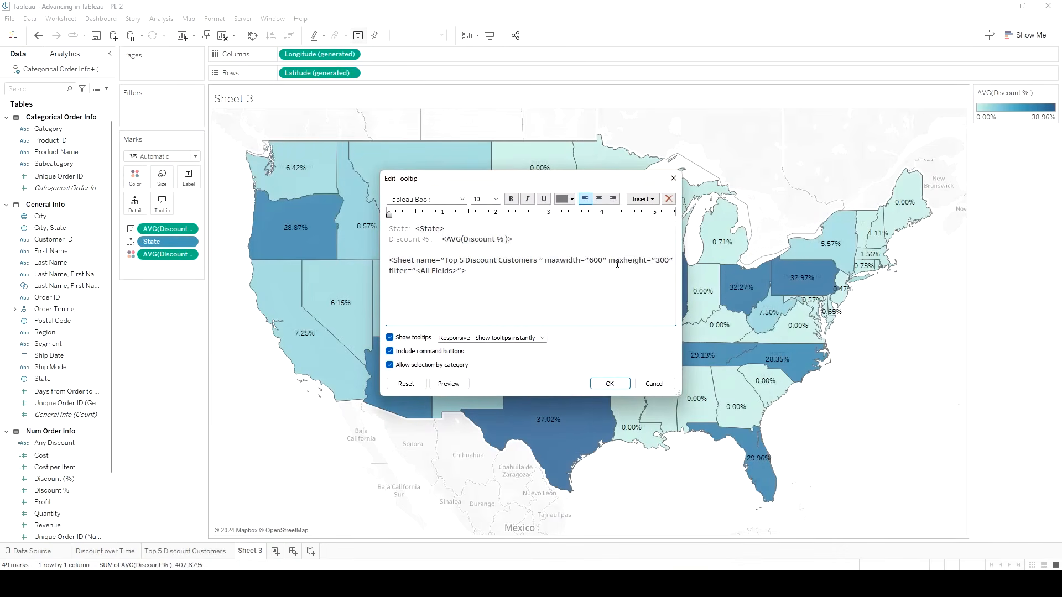
click(595, 260)
key(BackSpace)
text(7)
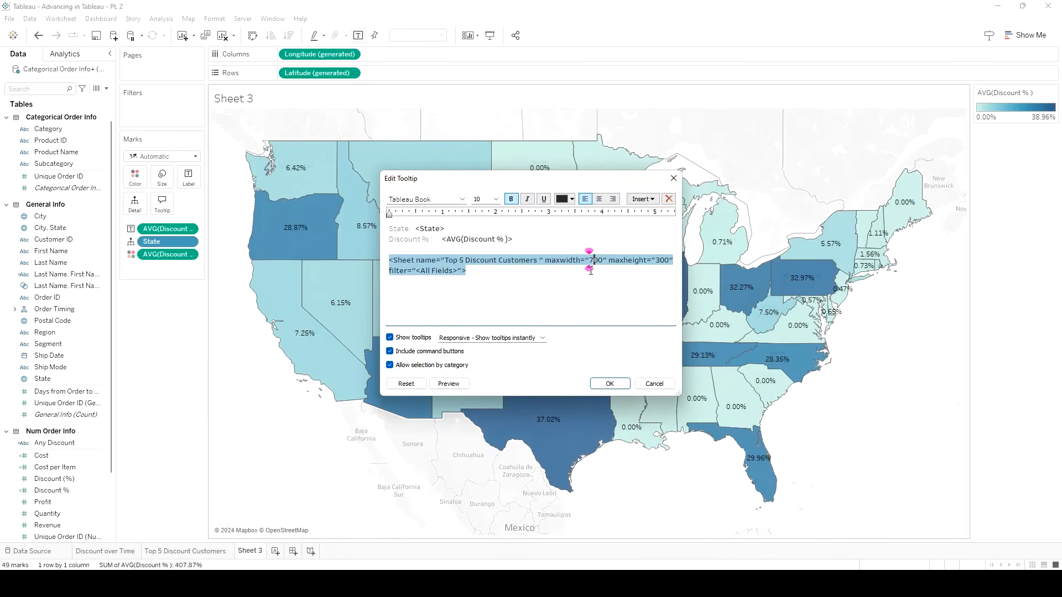
click(660, 260)
click(610, 383)
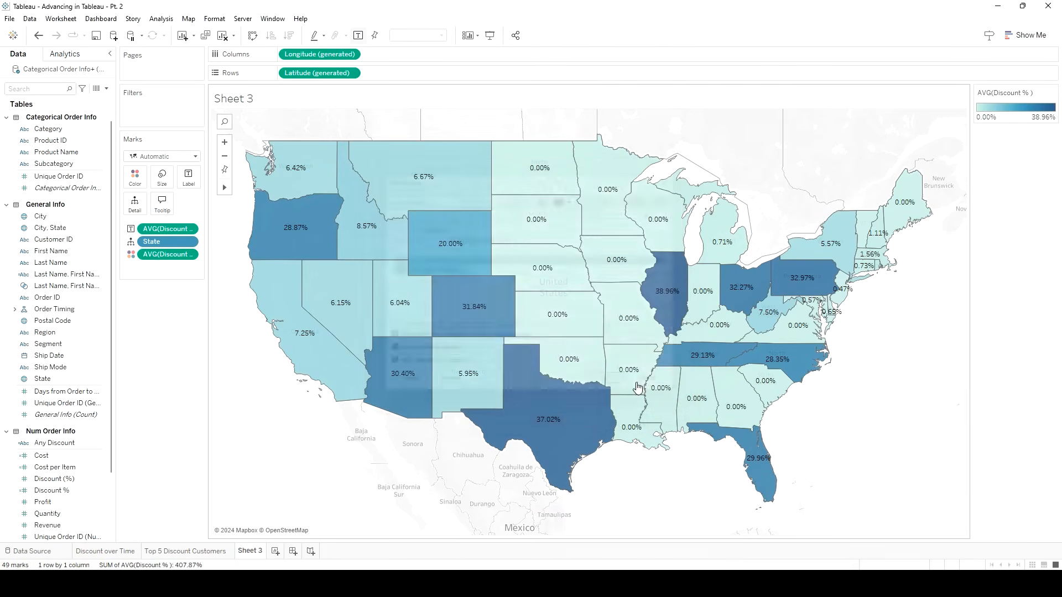
mouse_move(776, 360)
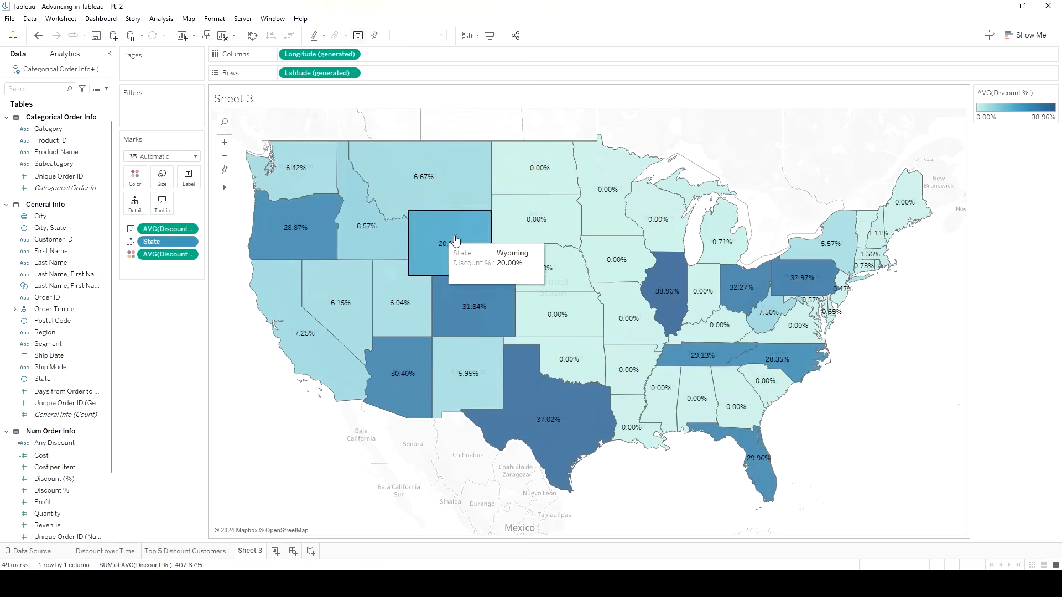
Rename the map worksheet Sheet 3 as Discount by State.
right_click(247, 553)
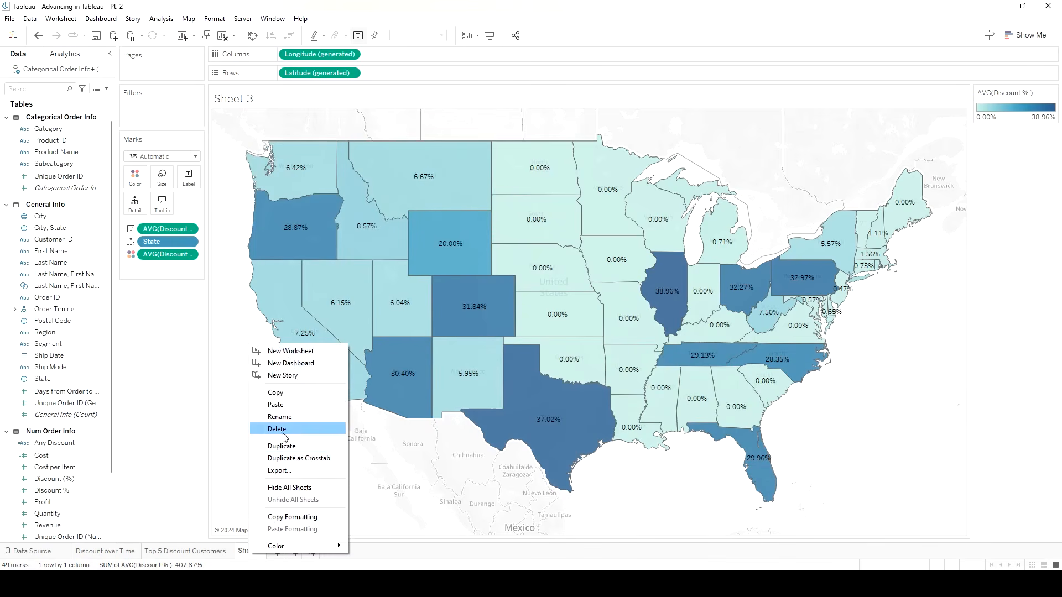
click(291, 418)
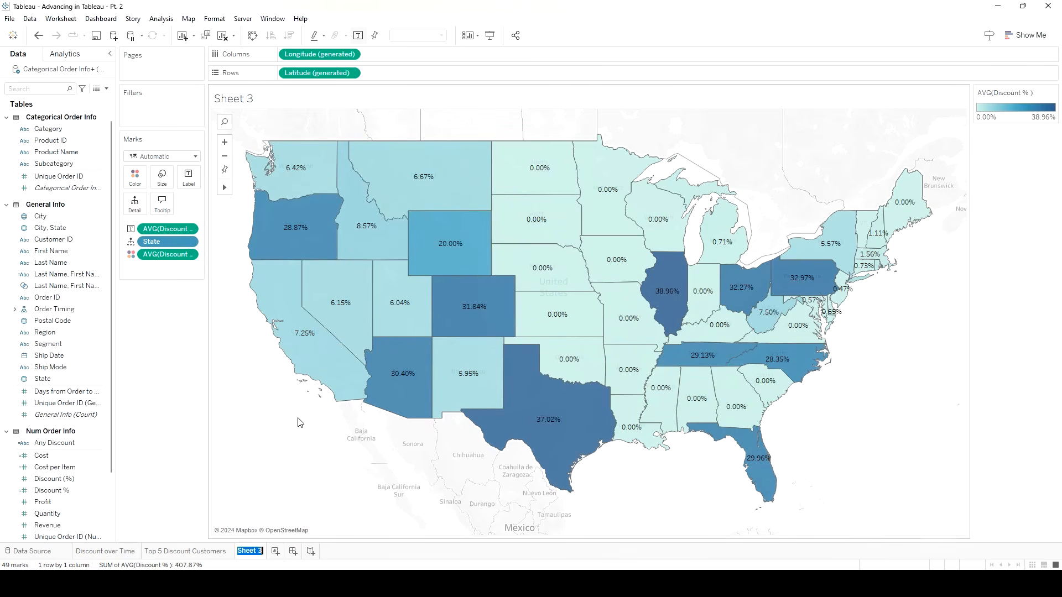
text(Discount by)
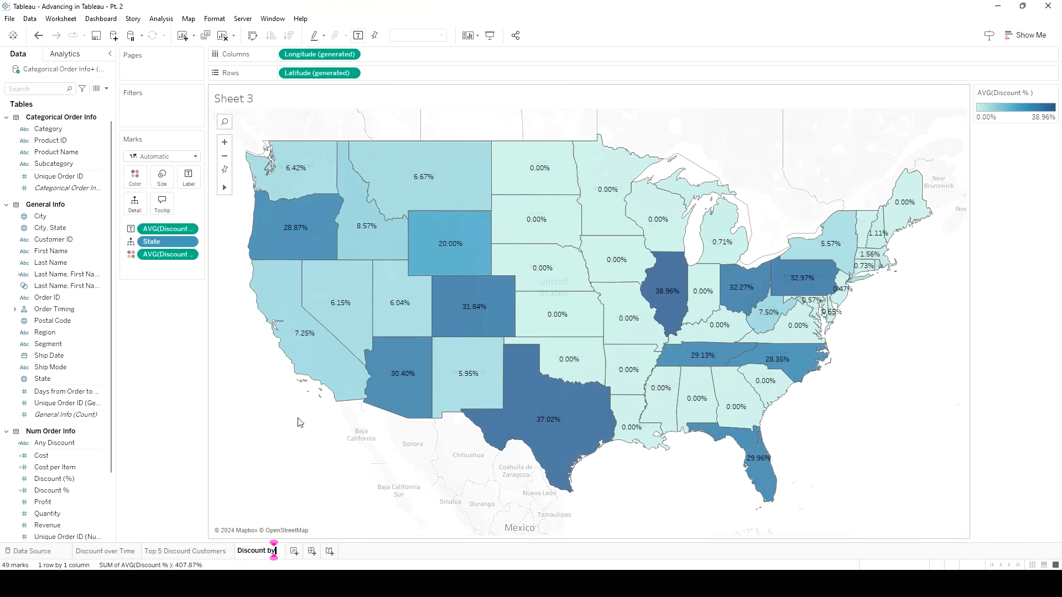
text( State)
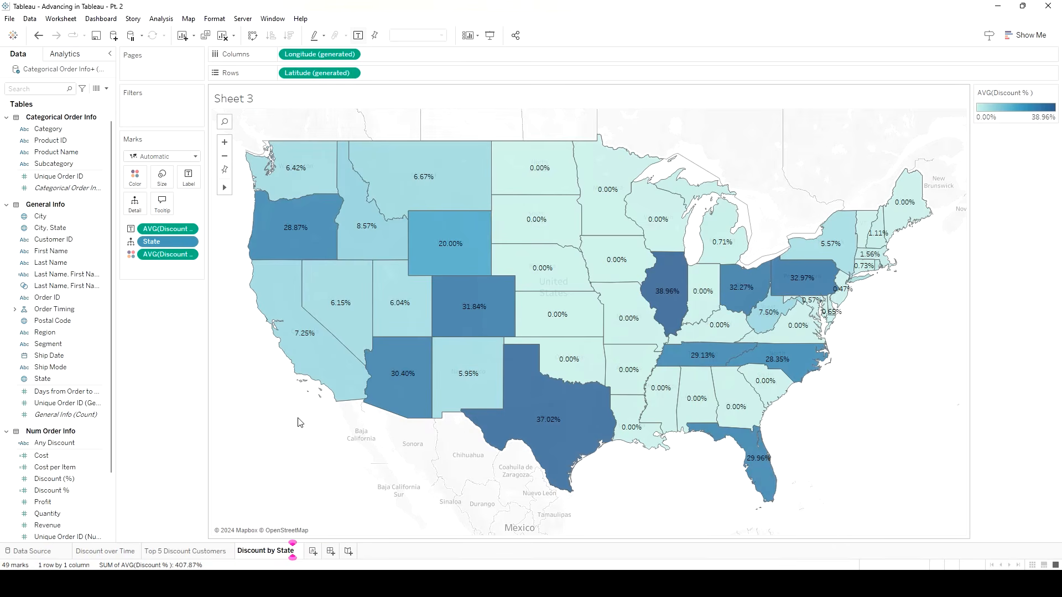
Add the Tooltip (State) filter on the Top 5 Discount Customers sheet to context.
click(188, 549)
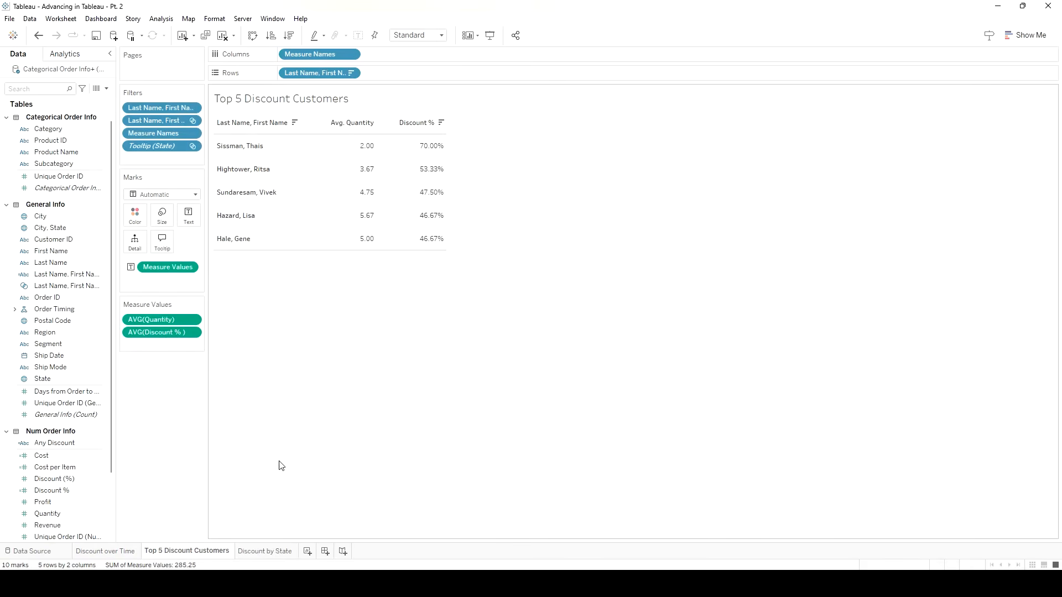
click(193, 146)
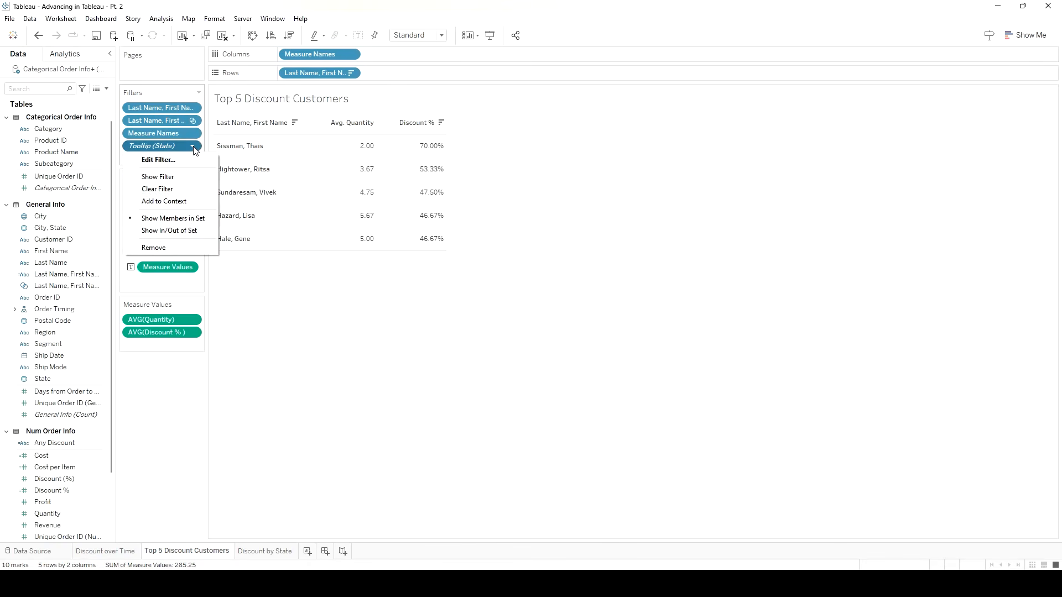
click(182, 202)
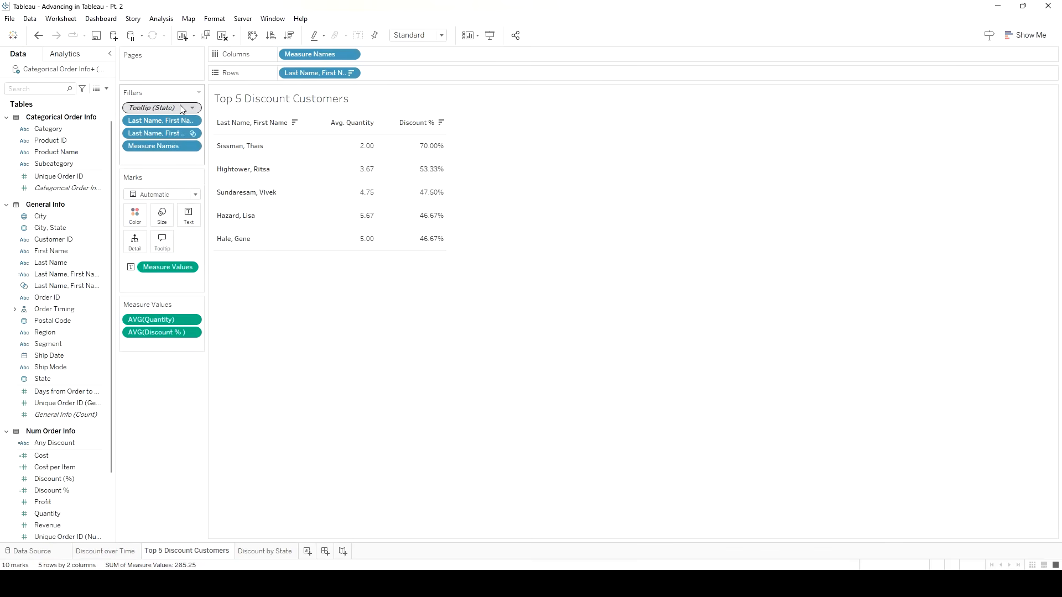
Examine the top-five customer tables in several states' tooltips on the Discount by State map, and review the Discount over Time chart.
click(266, 552)
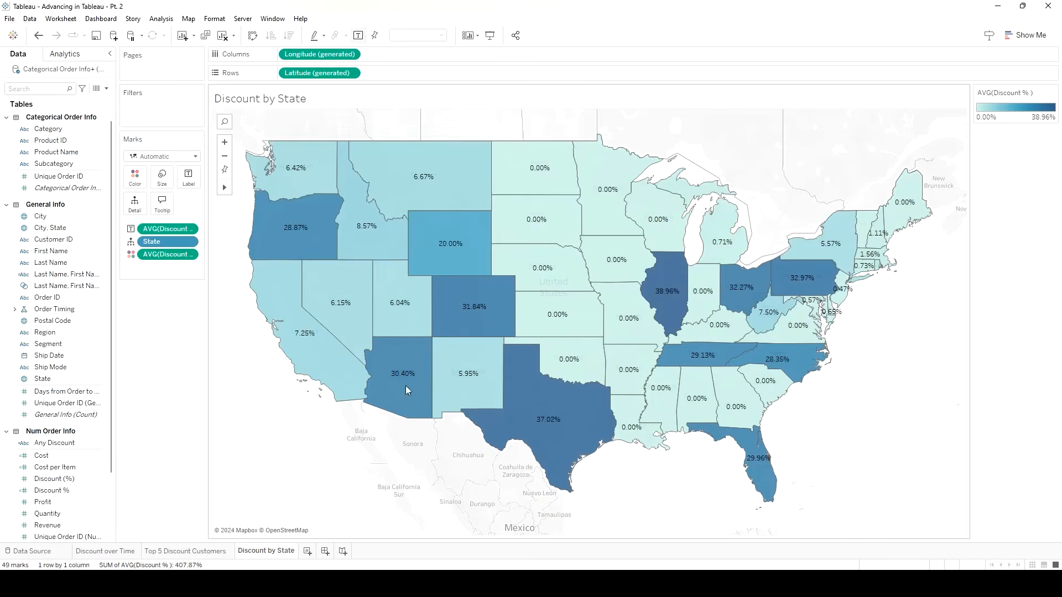
mouse_move(484, 338)
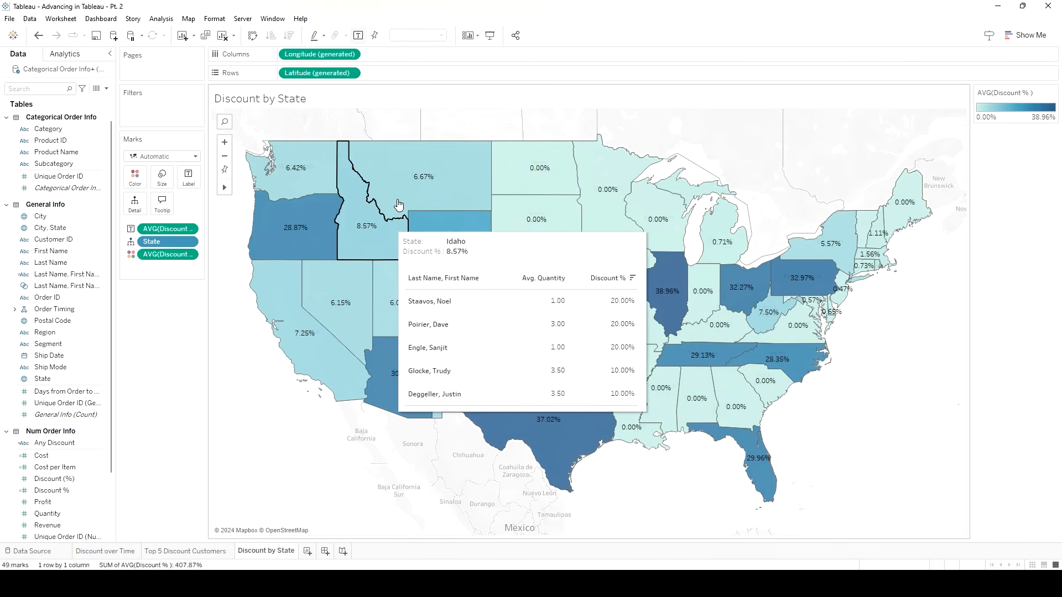
mouse_move(306, 226)
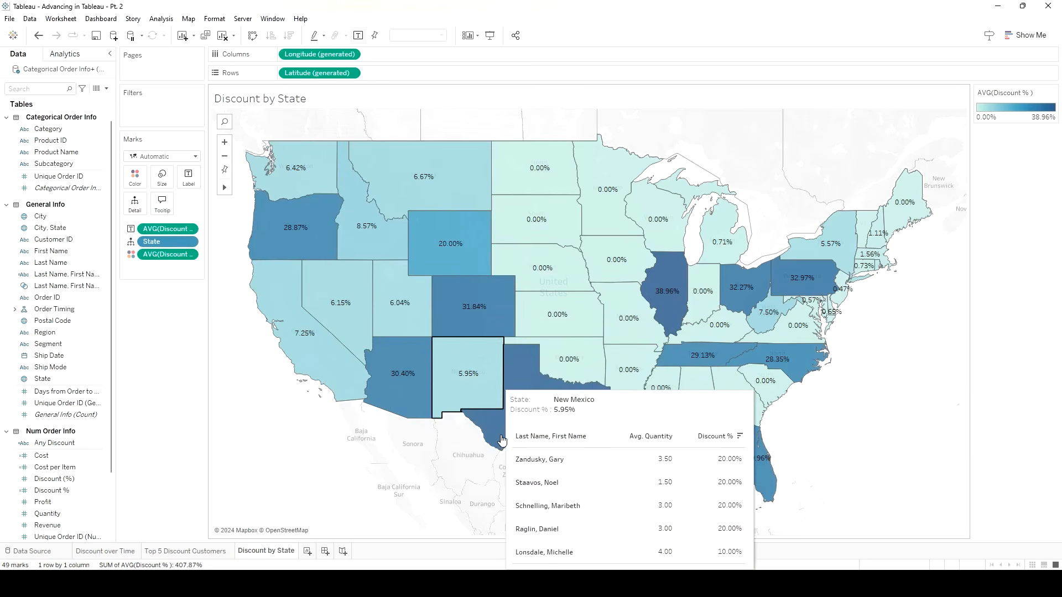
mouse_move(503, 440)
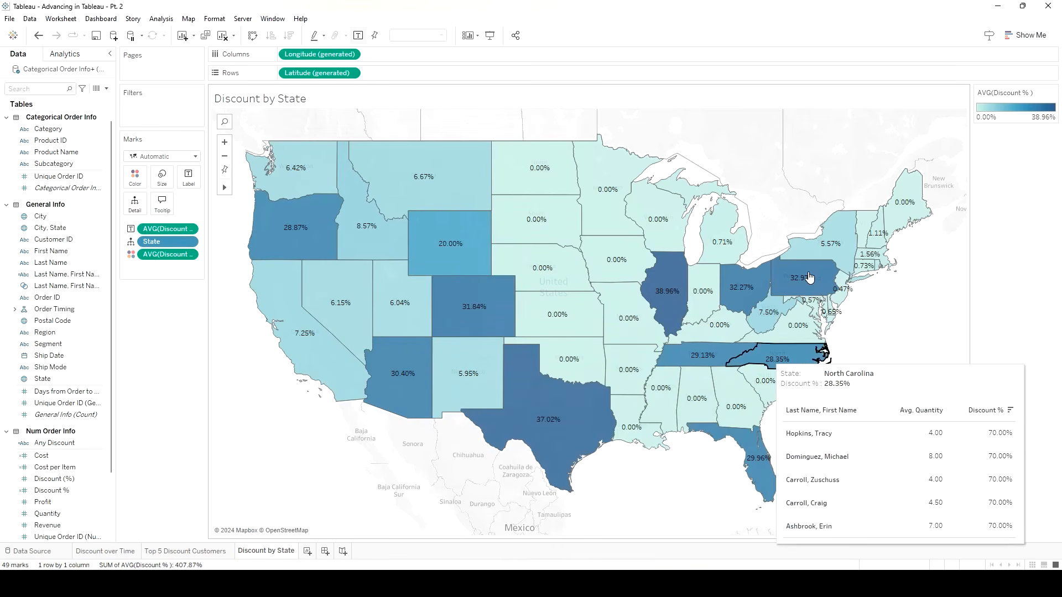
mouse_move(804, 297)
mouse_move(771, 310)
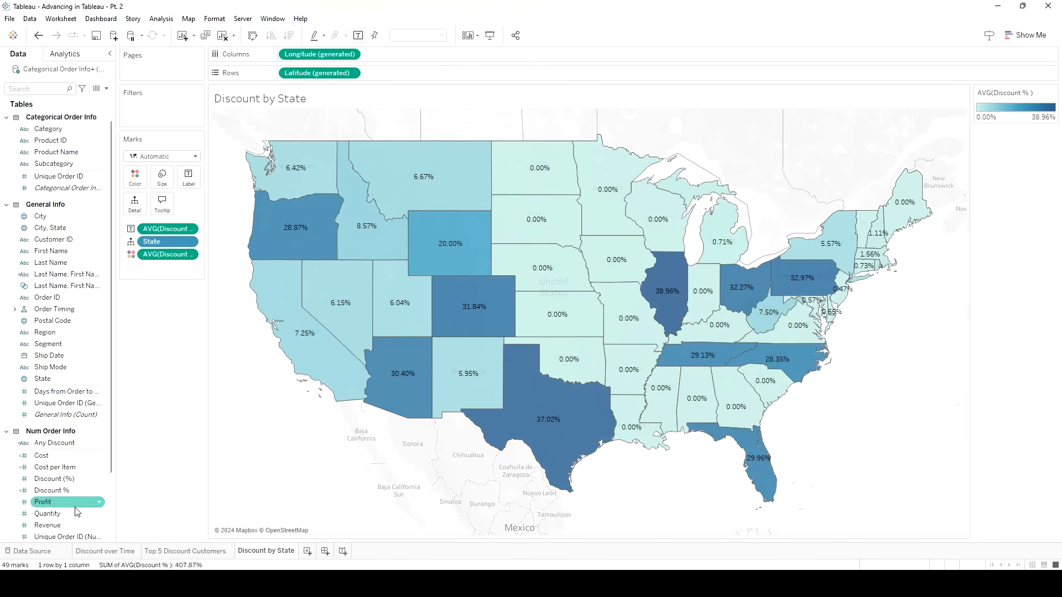
click(129, 553)
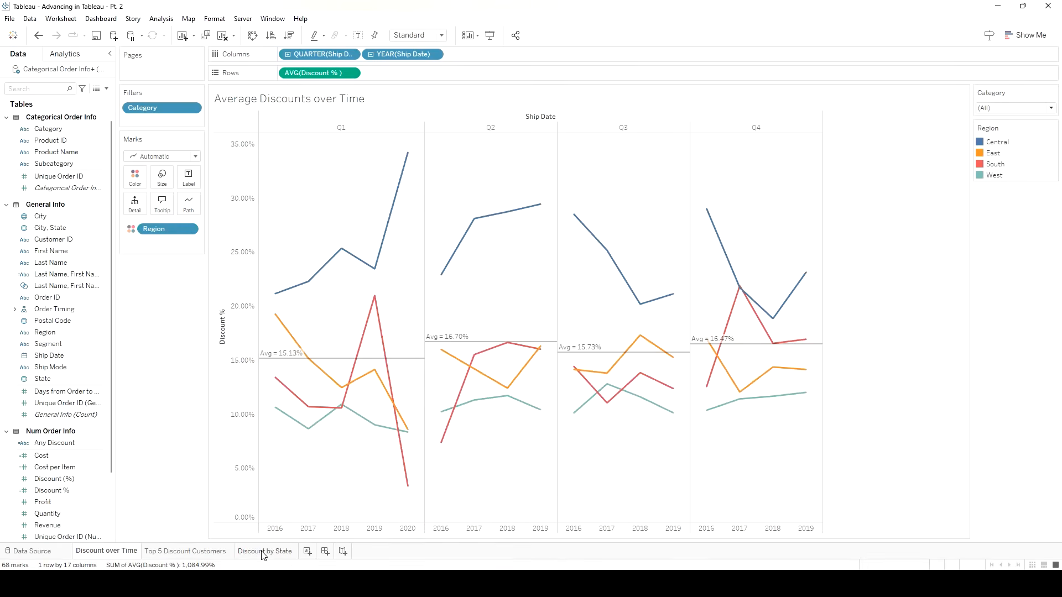
click(263, 553)
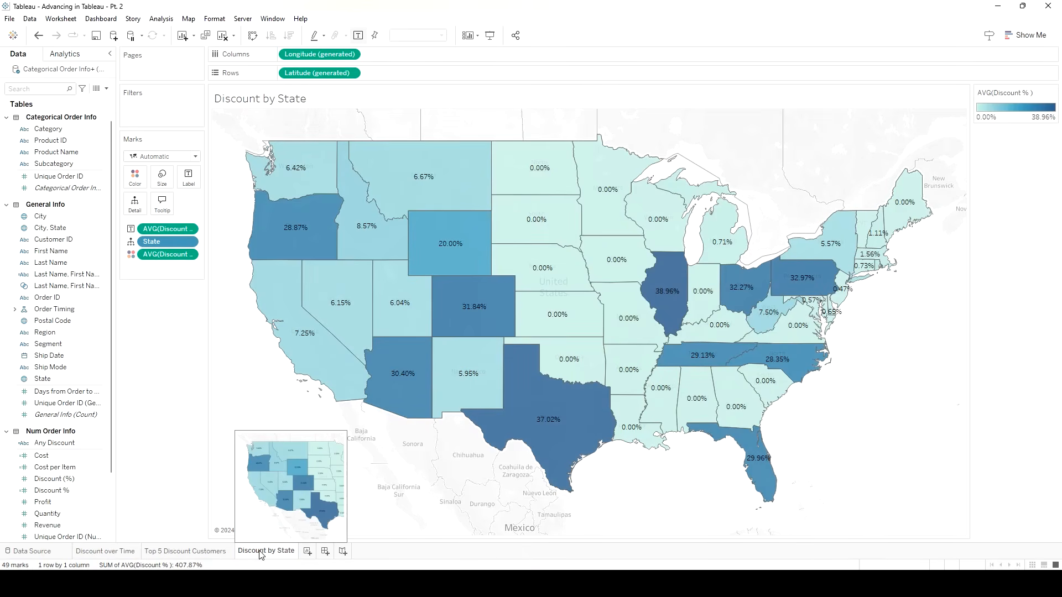
Create a new worksheet with a vertical bar chart of average Discount % by Ship Mode.
click(308, 551)
click(55, 492)
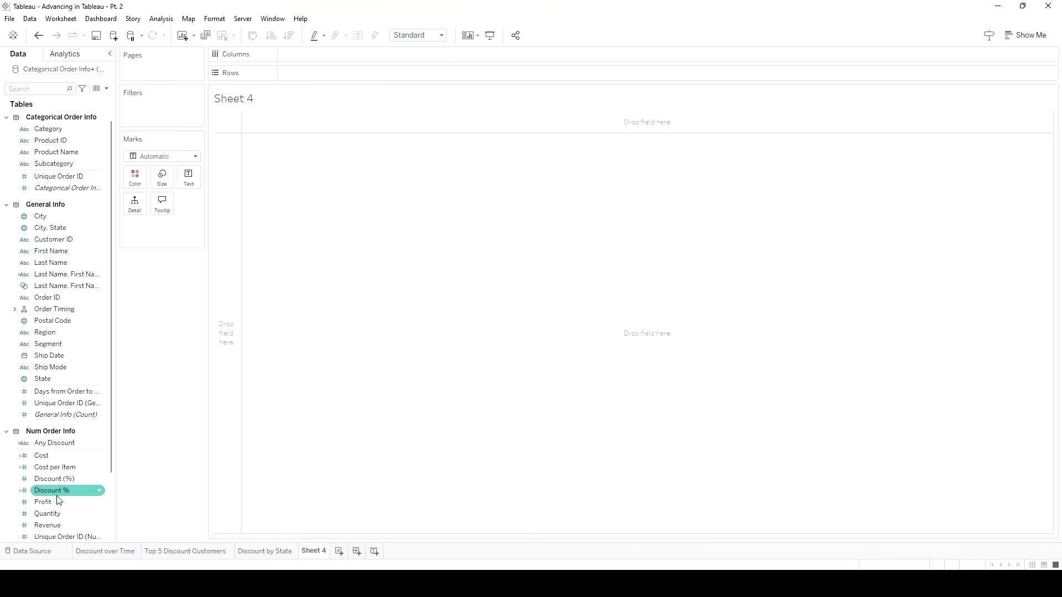
drag(61, 492, 340, 55)
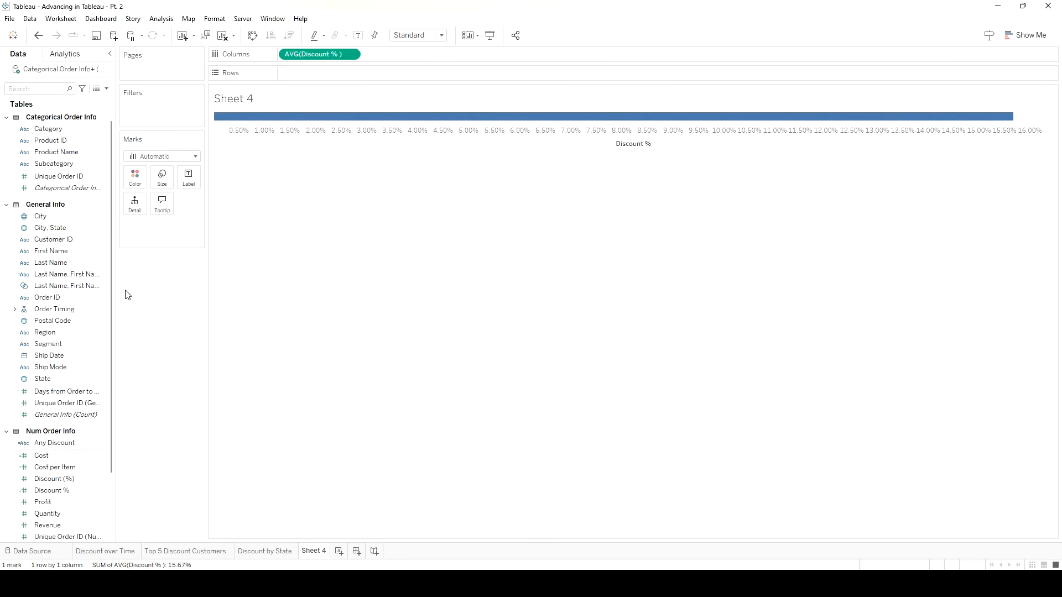
drag(61, 369, 316, 75)
click(1017, 32)
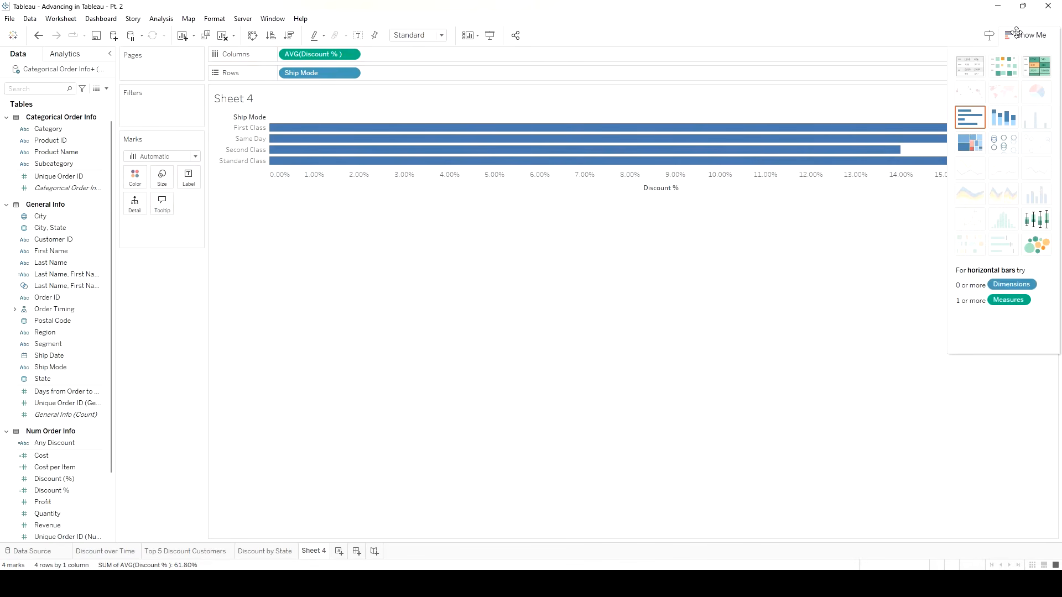
click(1018, 35)
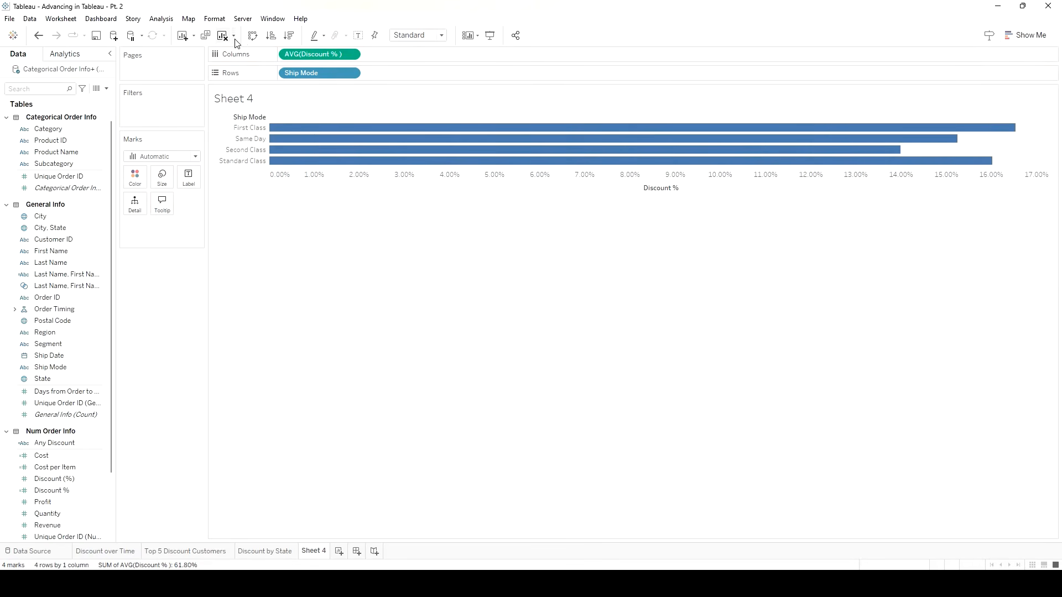
click(252, 35)
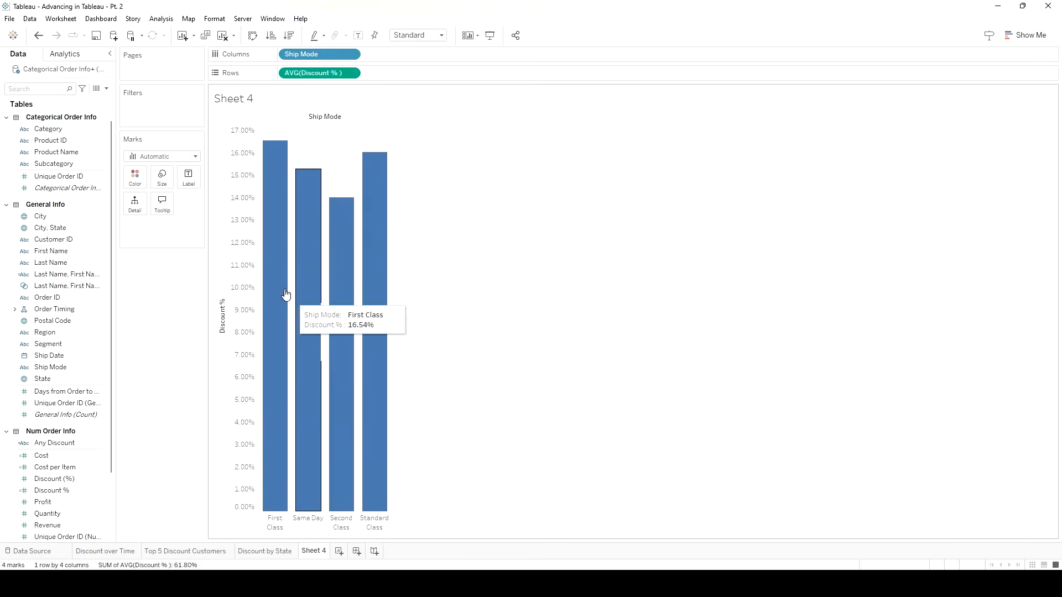
Replace Ship Mode on the chart's columns with Category, and replace Category in turn with Subcategory.
drag(326, 57, 512, 205)
drag(49, 129, 349, 57)
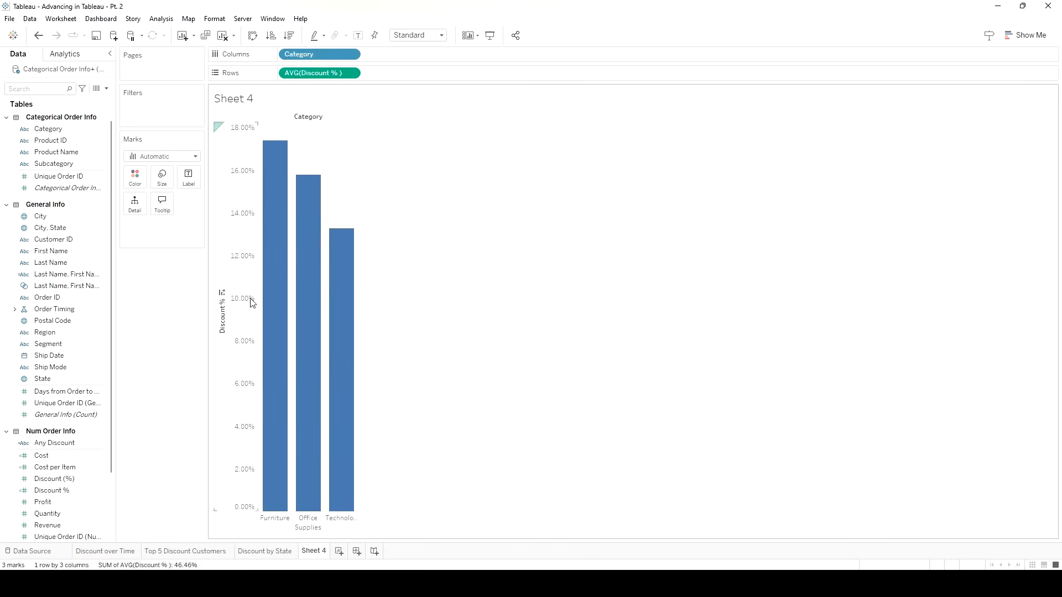
drag(323, 58, 544, 260)
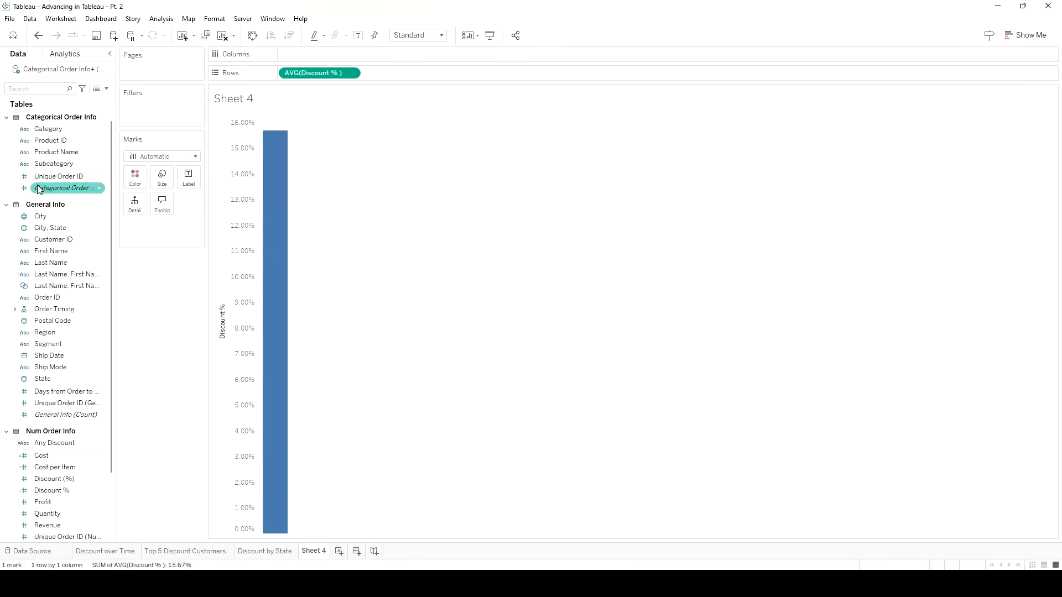
drag(53, 163, 327, 58)
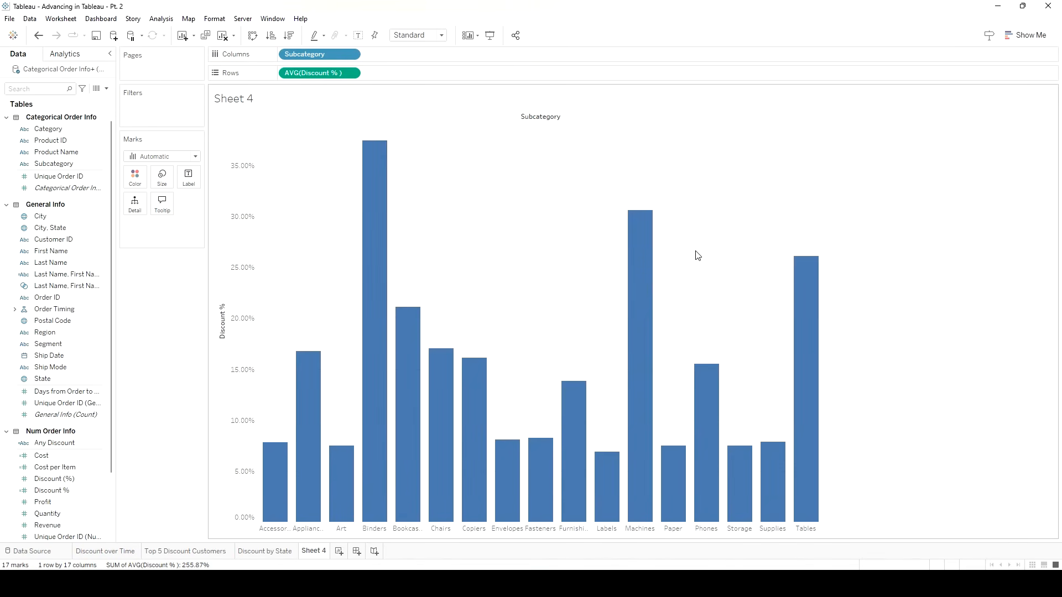
Try the highlight table, heat map, treemap and packed bubbles chart types for the subcategory discounts.
click(1027, 35)
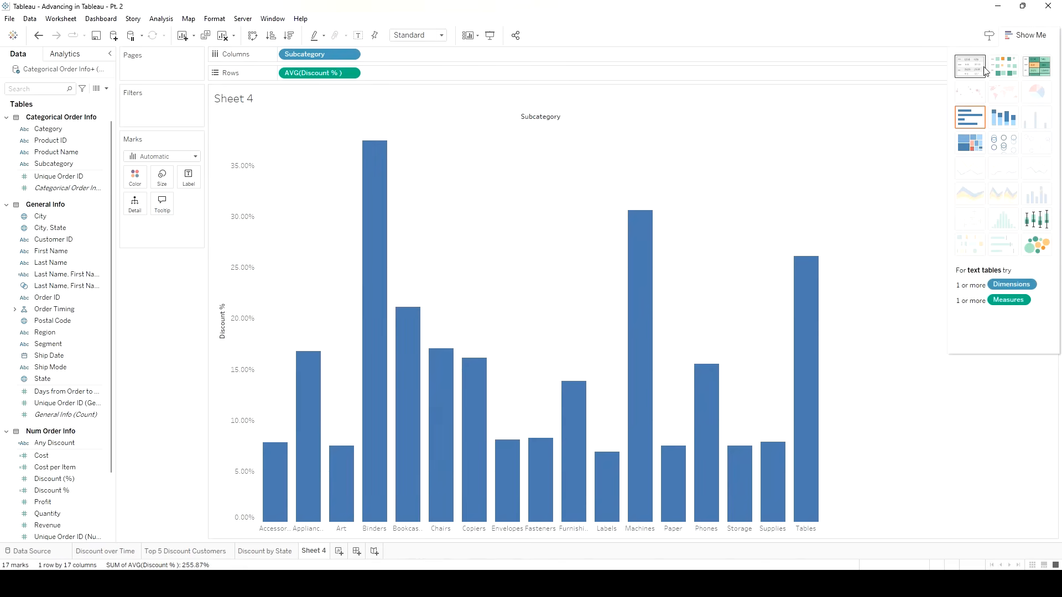
click(1043, 74)
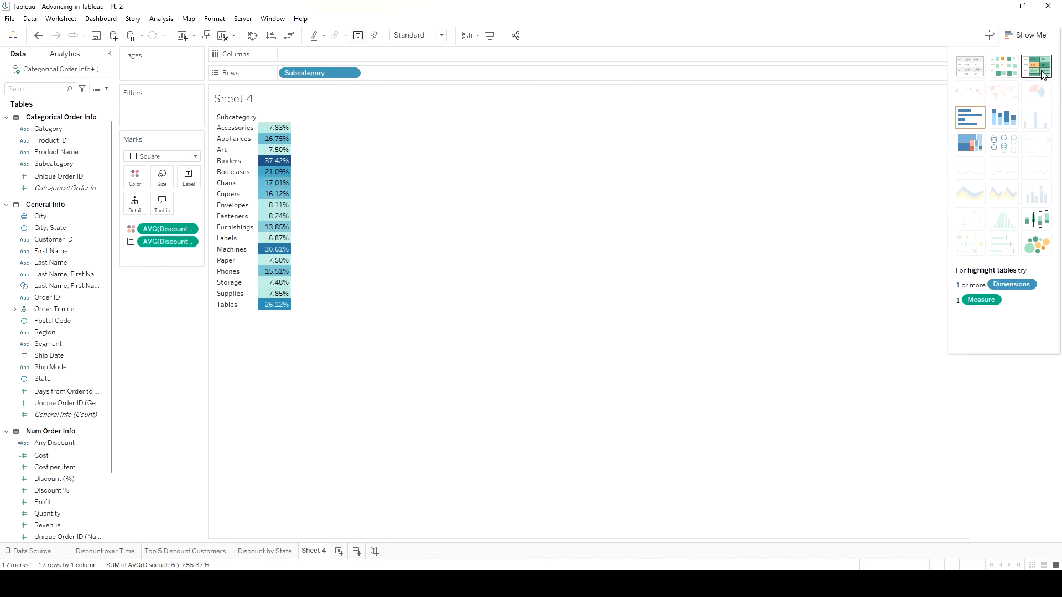
click(1005, 75)
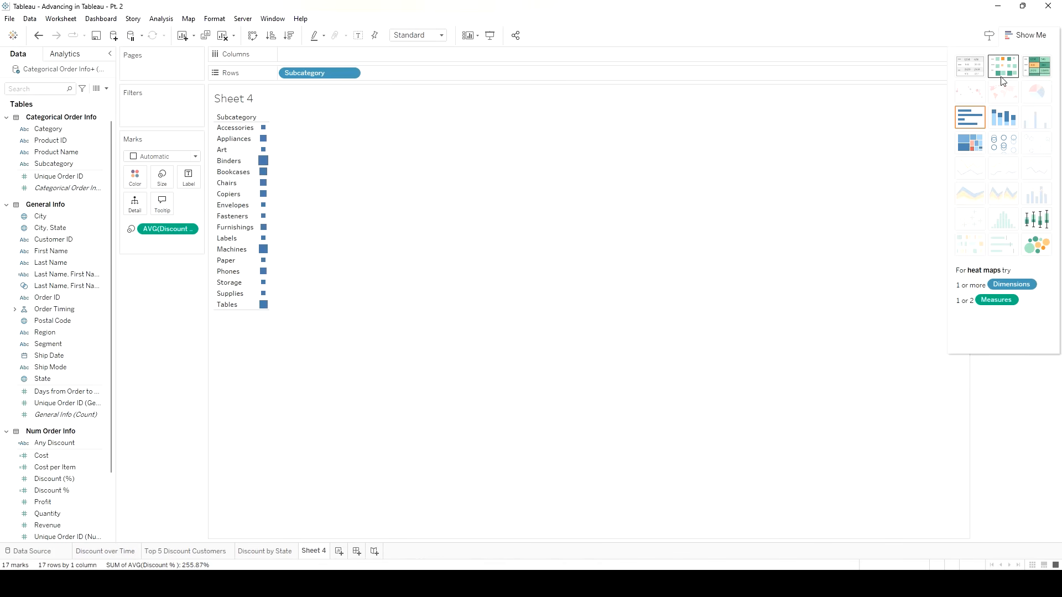
click(971, 145)
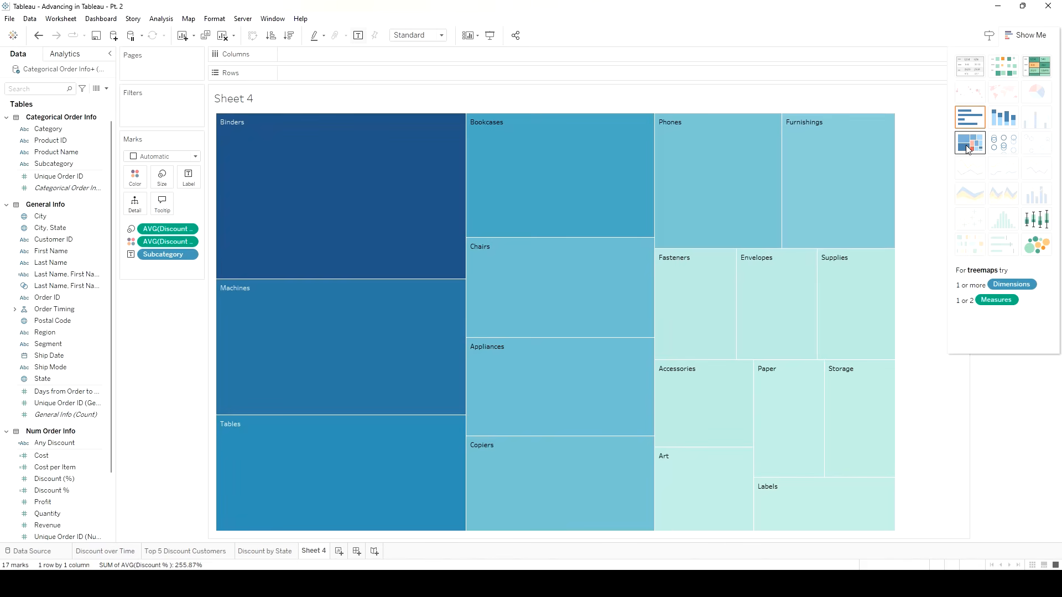
click(1038, 247)
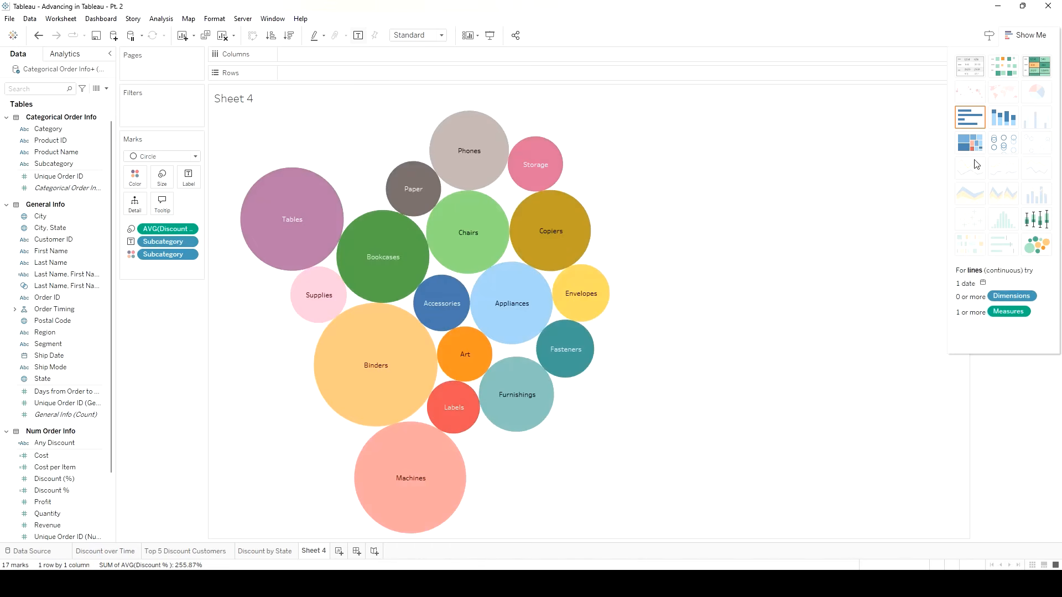
click(1043, 32)
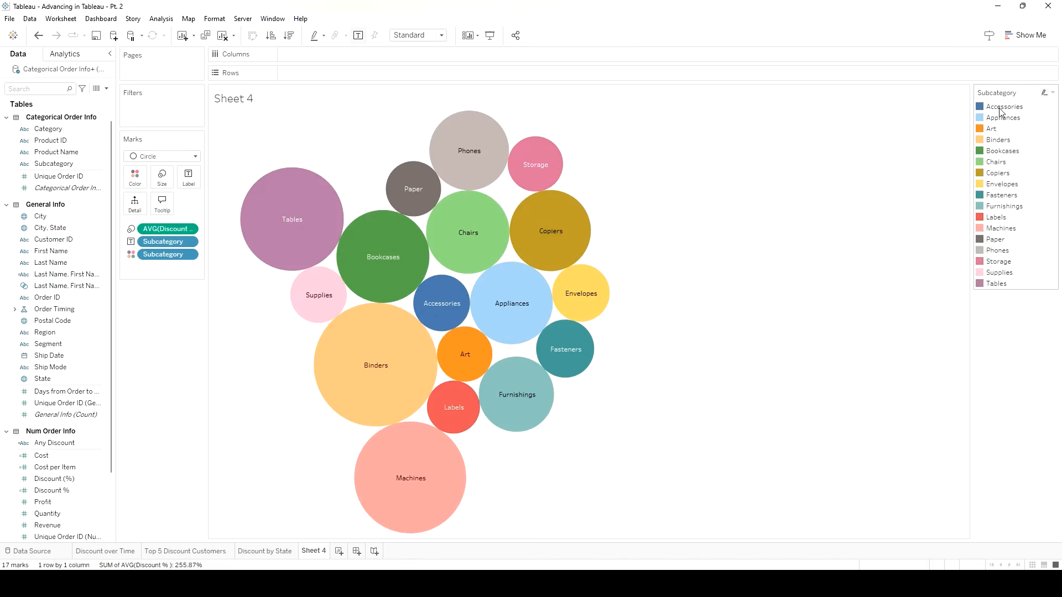
Display the subcategory discounts as a treemap and inspect the Machines and Binders tiles.
click(1030, 34)
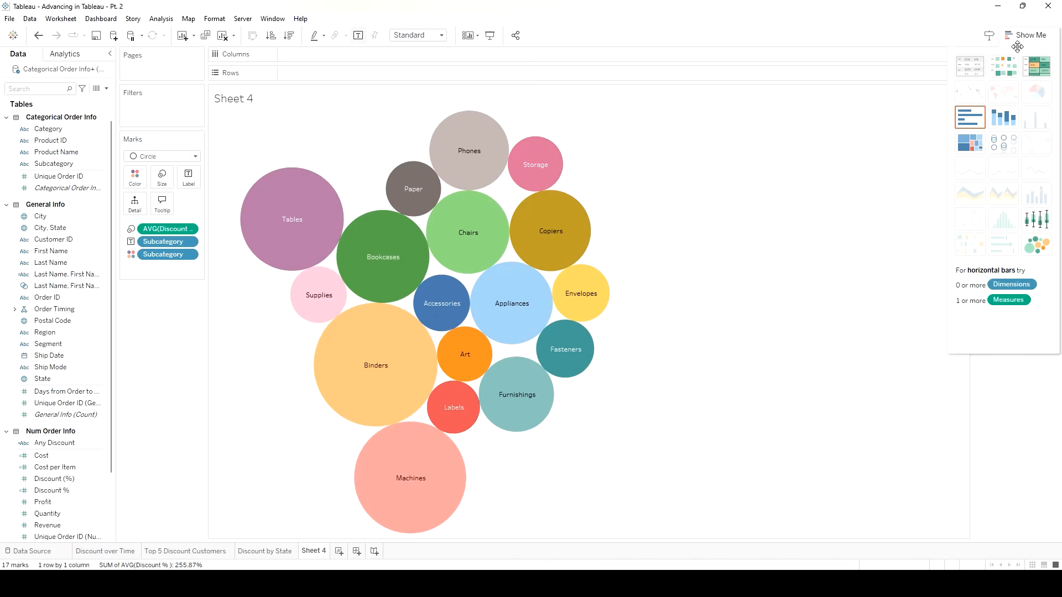
click(974, 145)
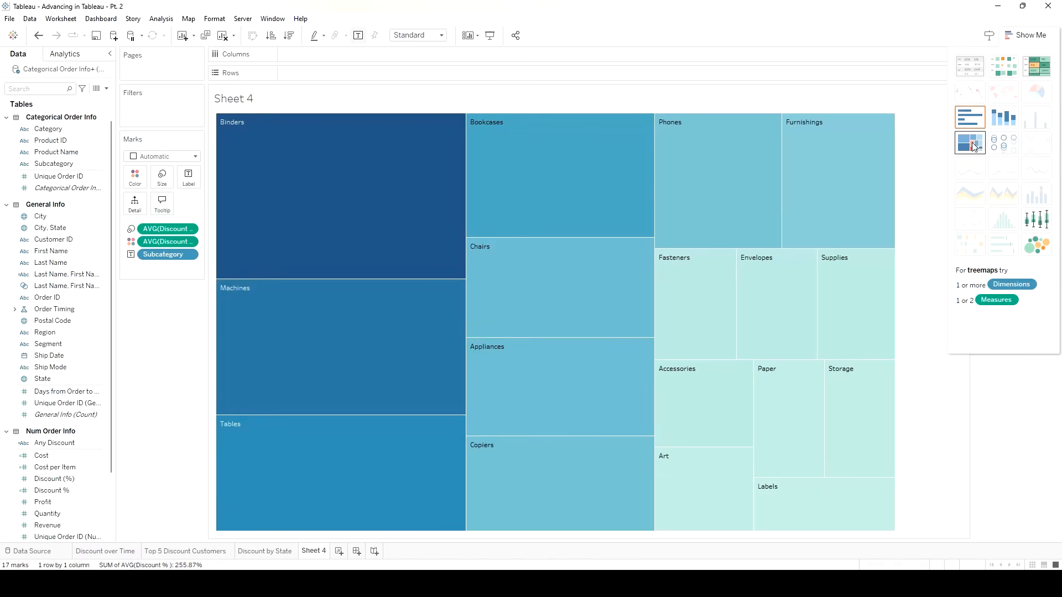
click(1032, 34)
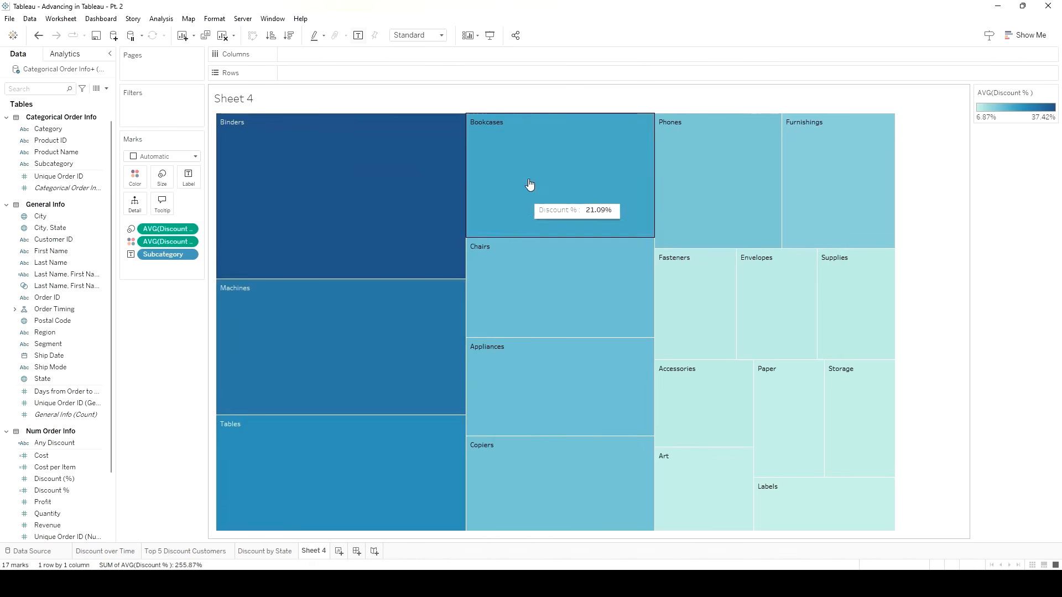
click(364, 325)
click(354, 138)
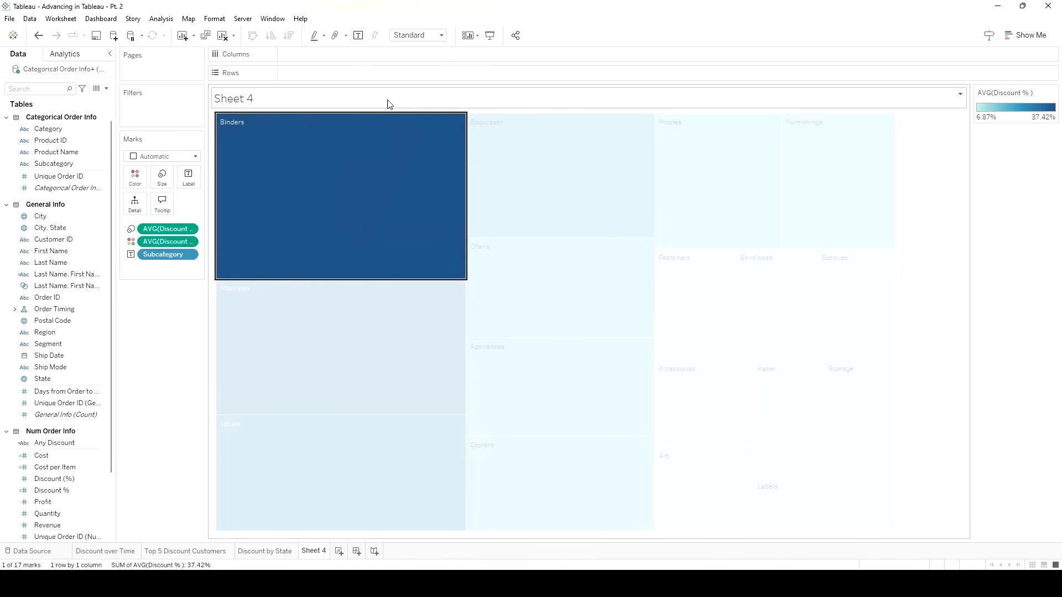
click(213, 294)
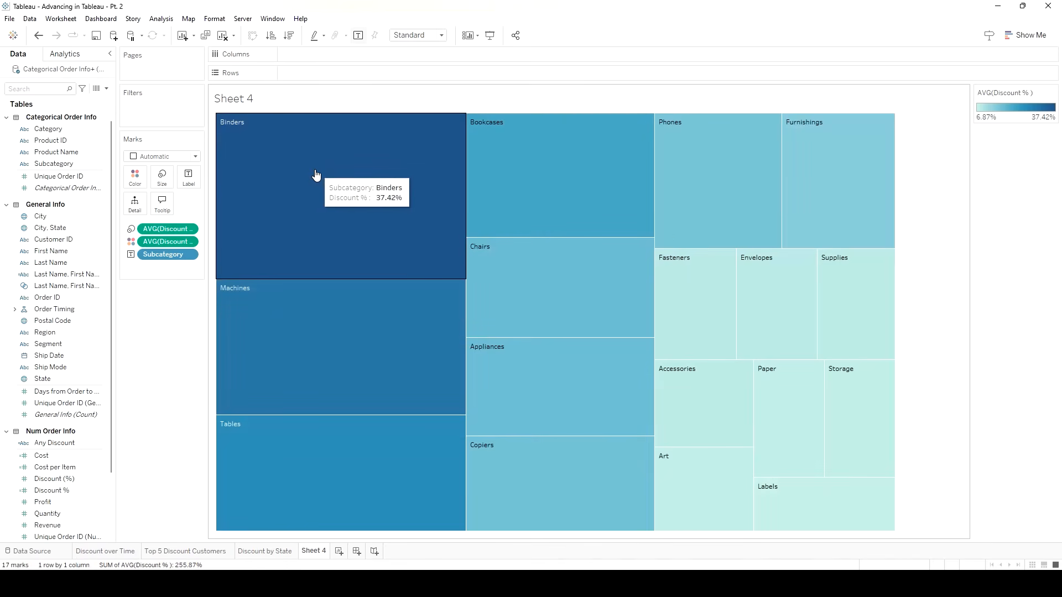
Add Discount % to the treemap labels and align the labels to the middle center.
drag(44, 491, 194, 181)
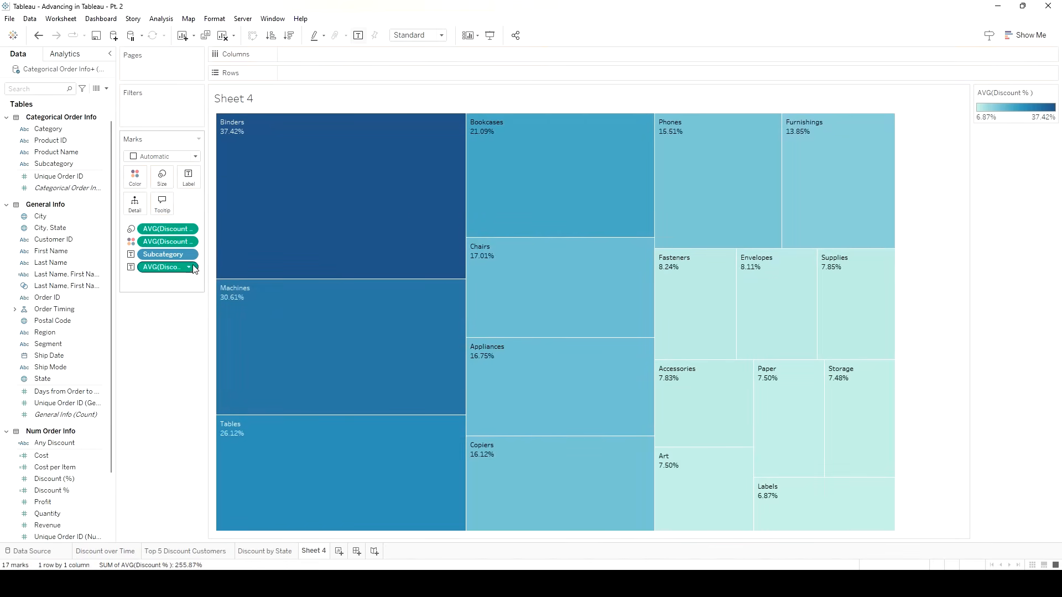
click(194, 182)
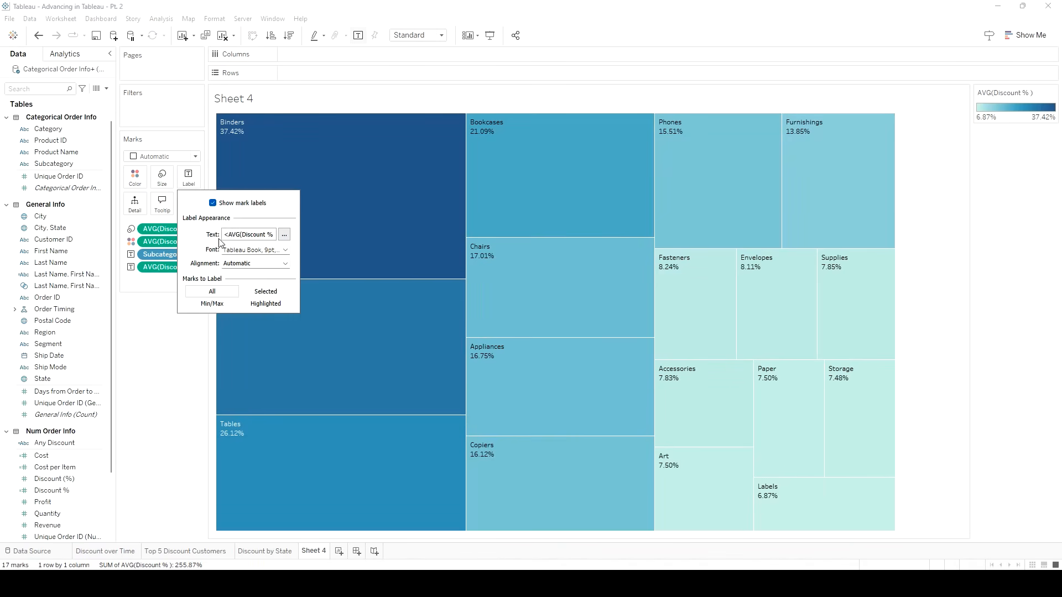
click(278, 265)
click(250, 307)
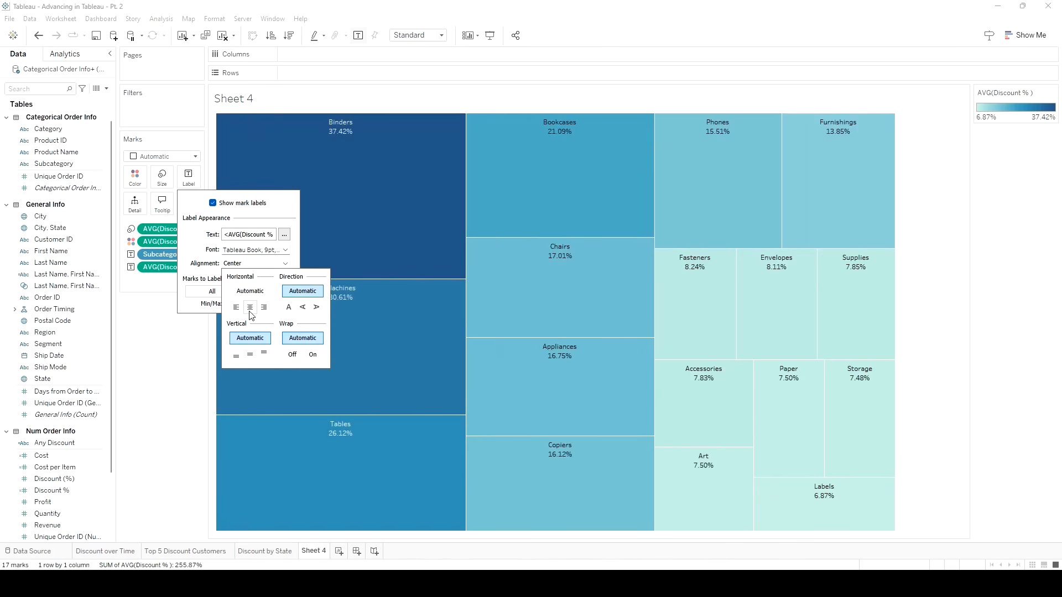
click(250, 355)
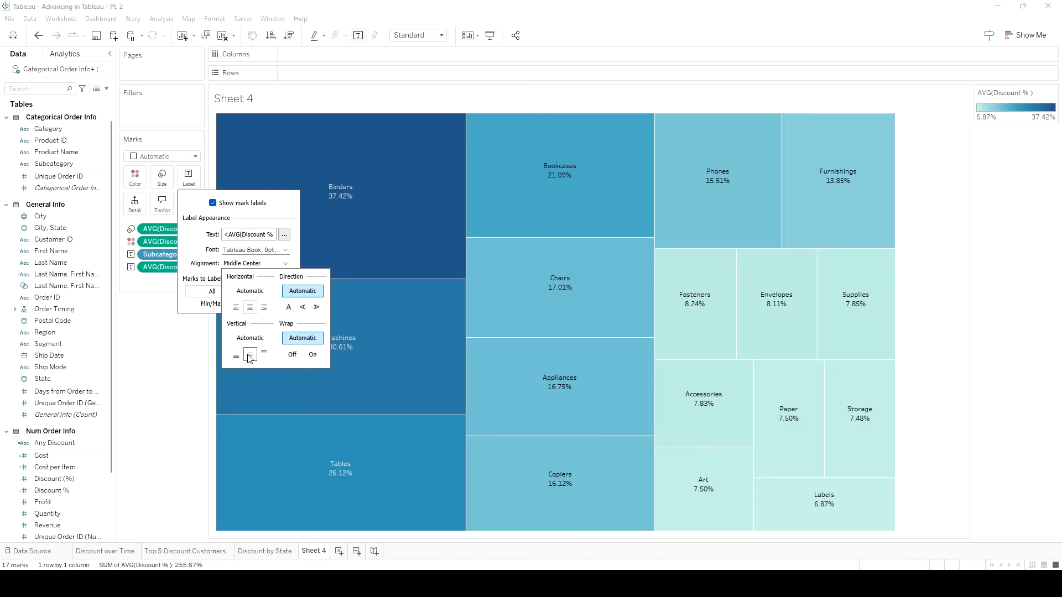
Set the treemap label font to size 16 and bold.
click(285, 251)
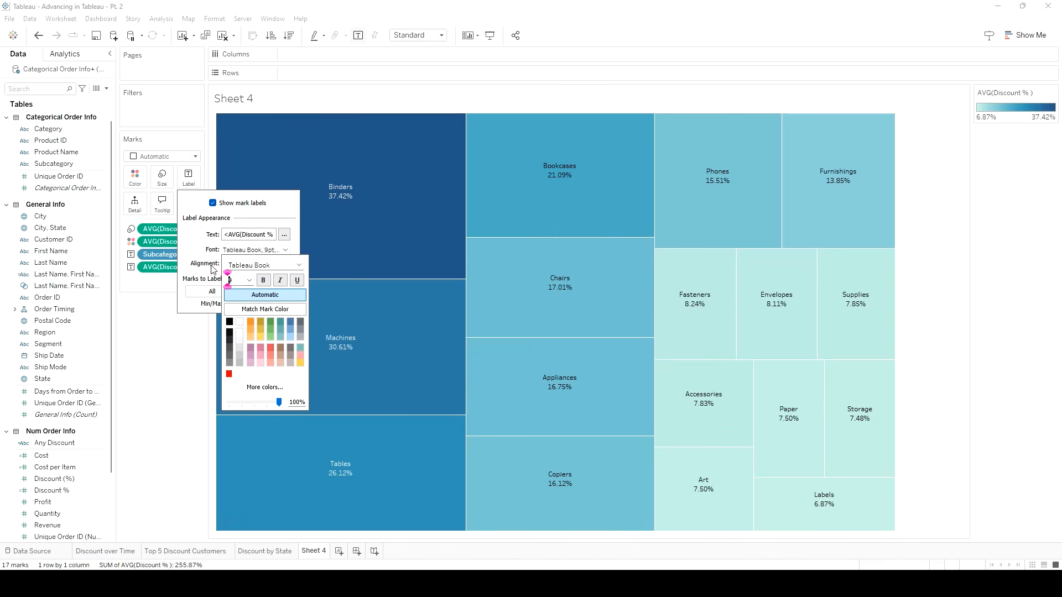
text(16)
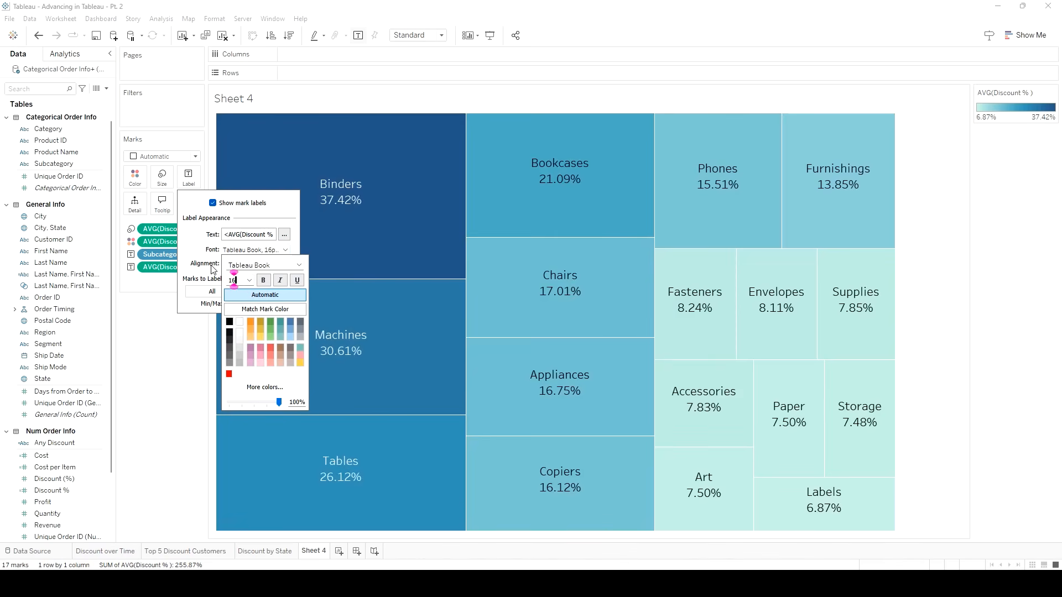
click(263, 281)
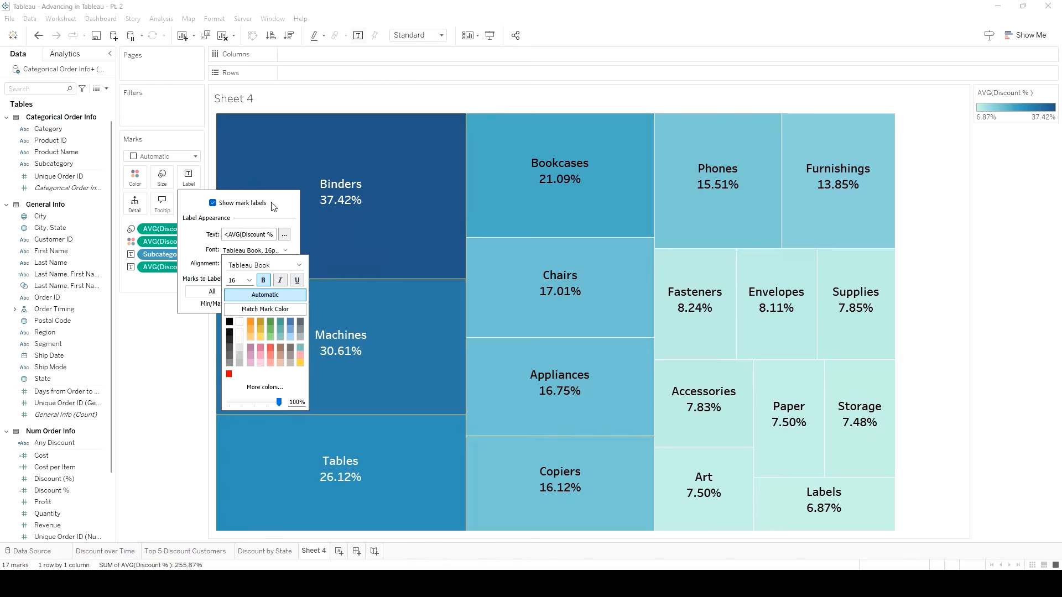
click(249, 204)
click(237, 204)
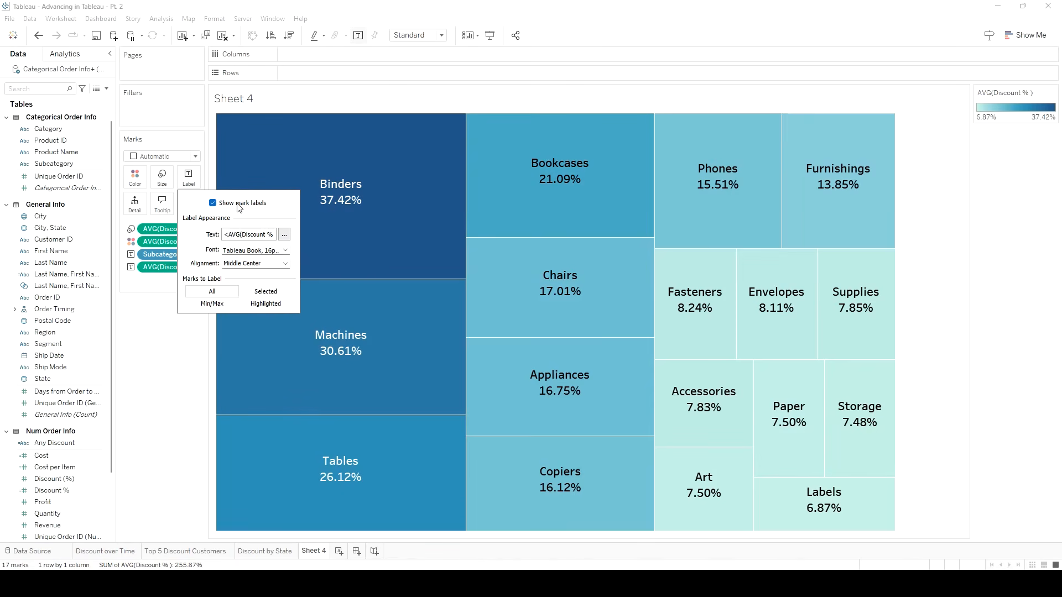
click(281, 251)
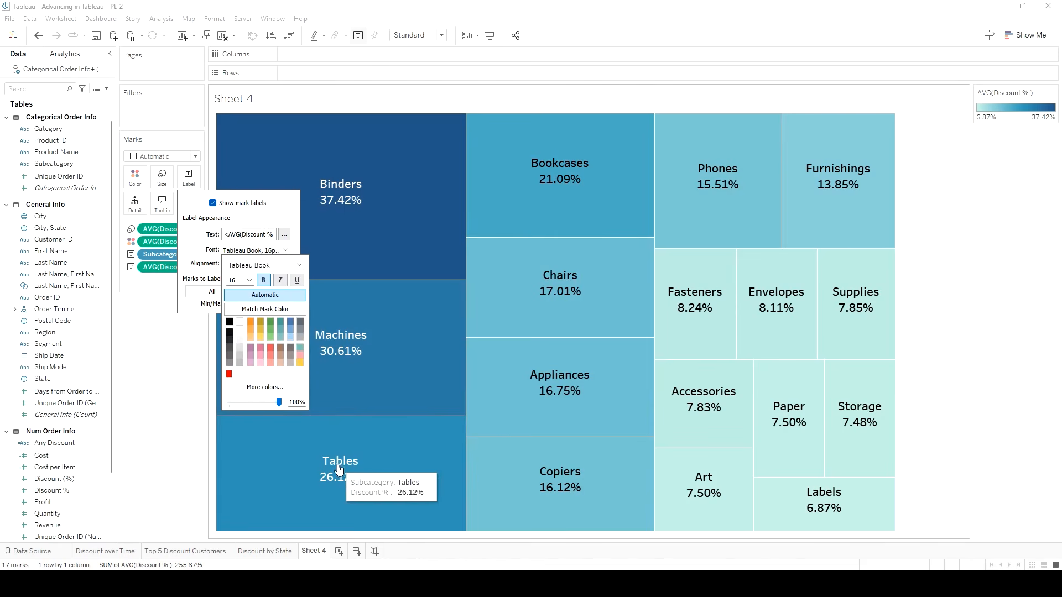
click(168, 377)
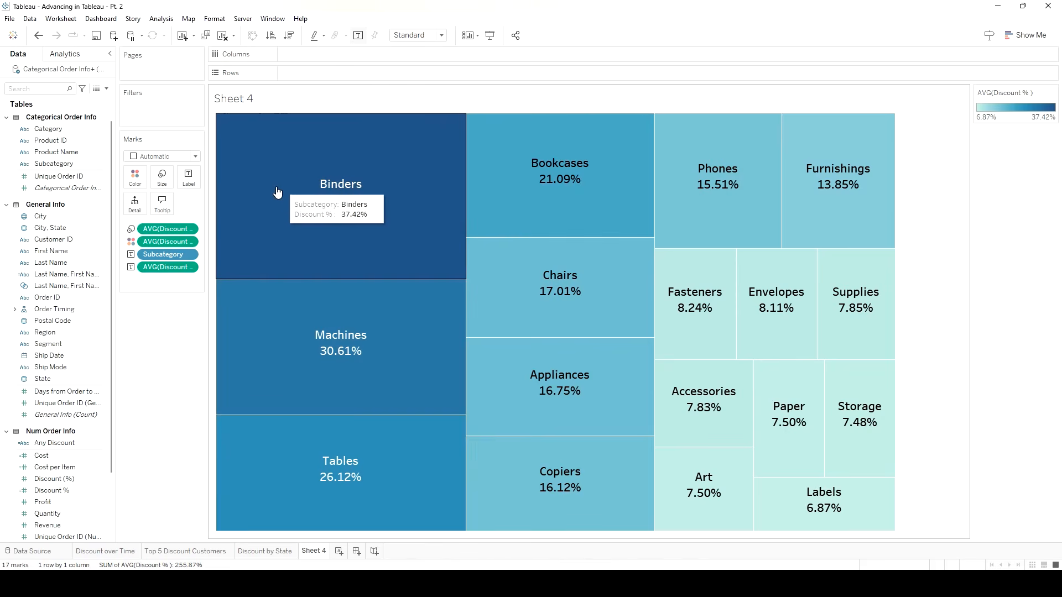
Review the Discount by State map and its state tooltips.
click(66, 177)
click(65, 166)
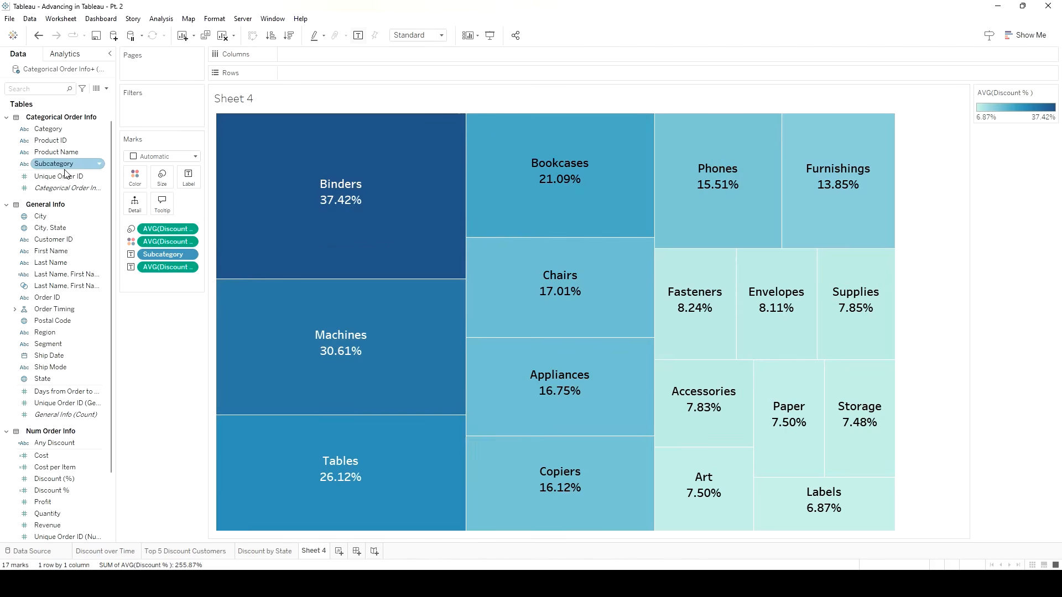
click(287, 552)
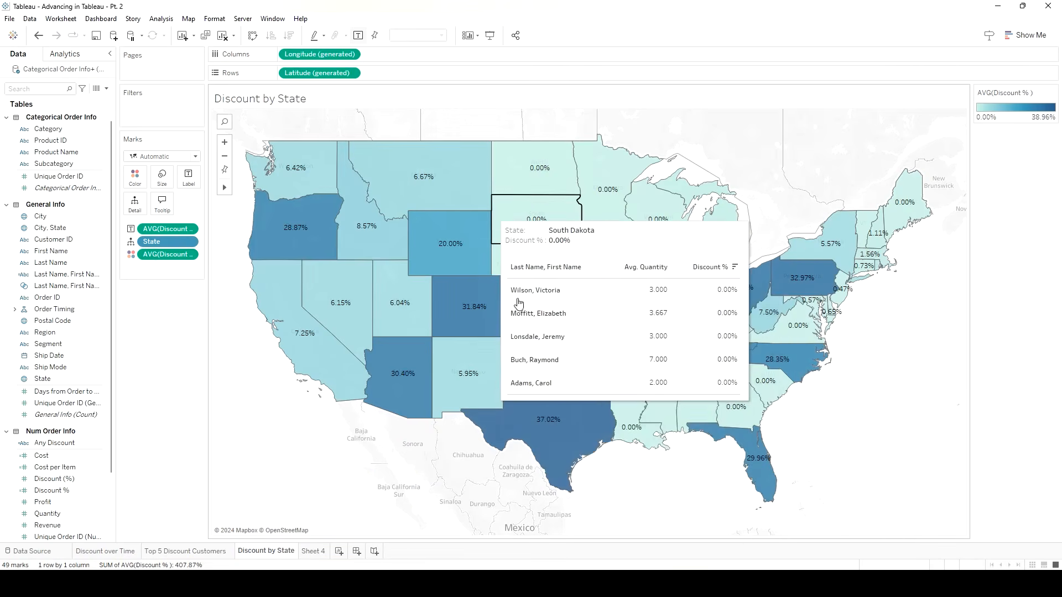
mouse_move(587, 291)
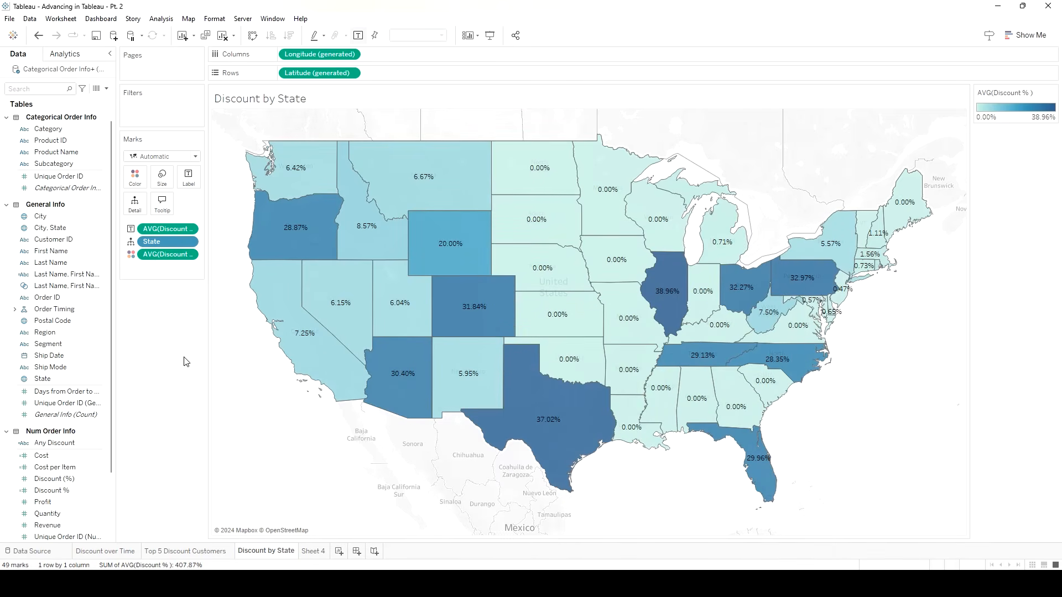
Rename the Sheet 4 treemap worksheet as Discount by Subcategory.
click(312, 551)
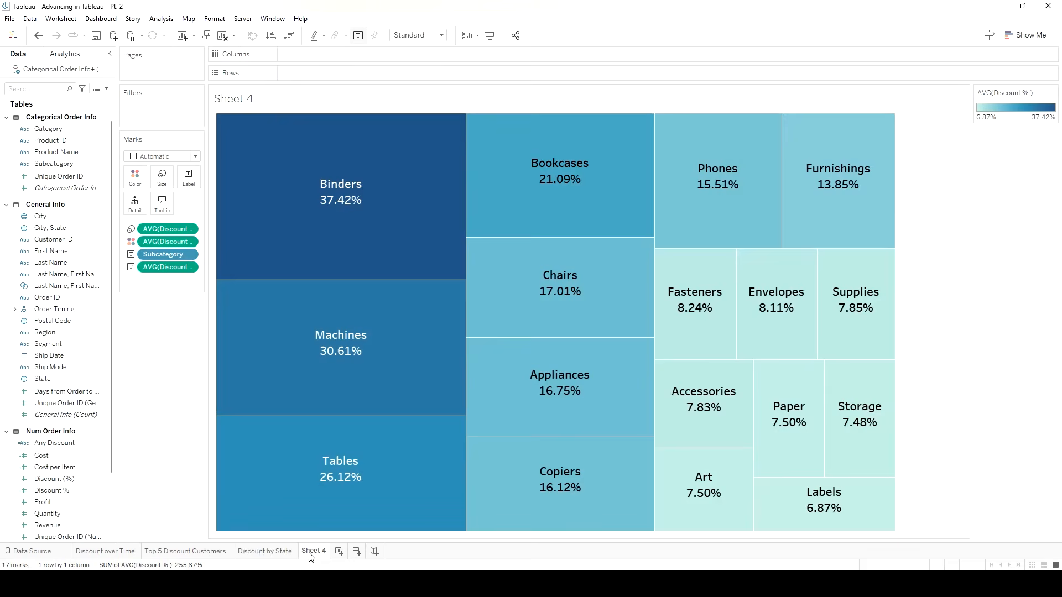
right_click(309, 552)
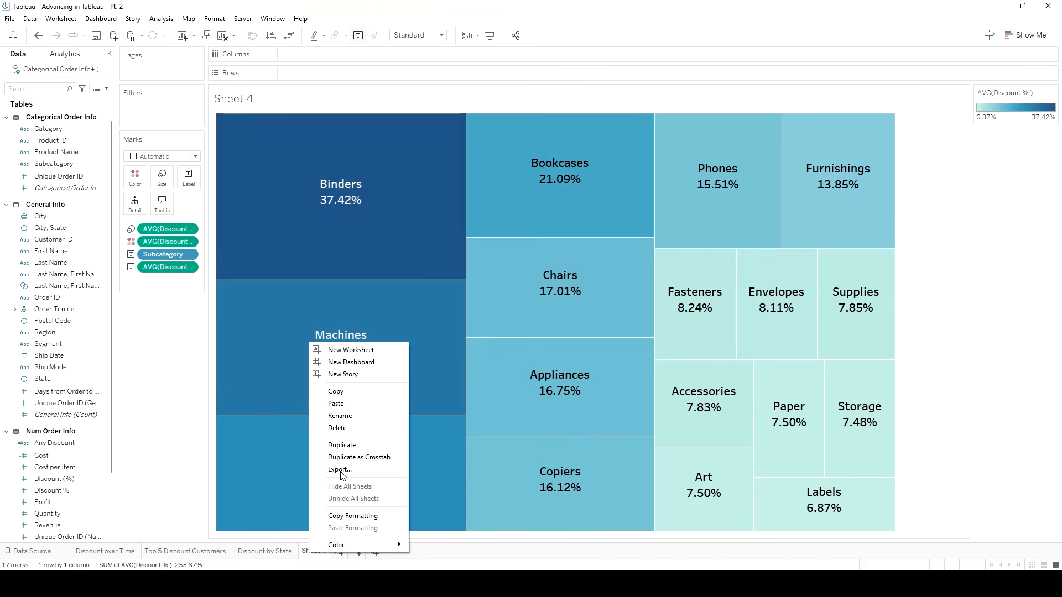
click(363, 416)
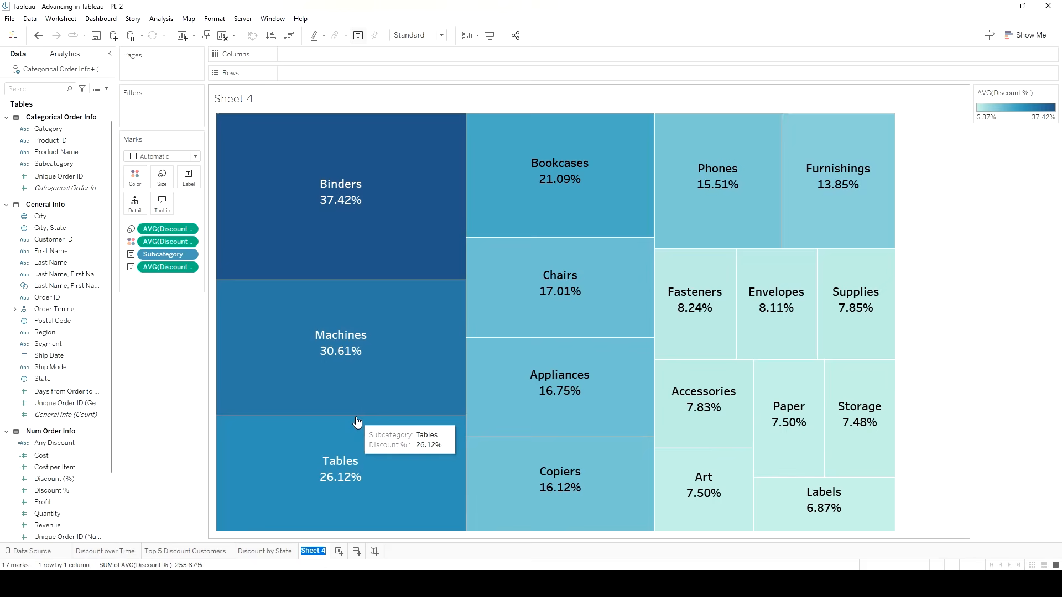
text(Discount by)
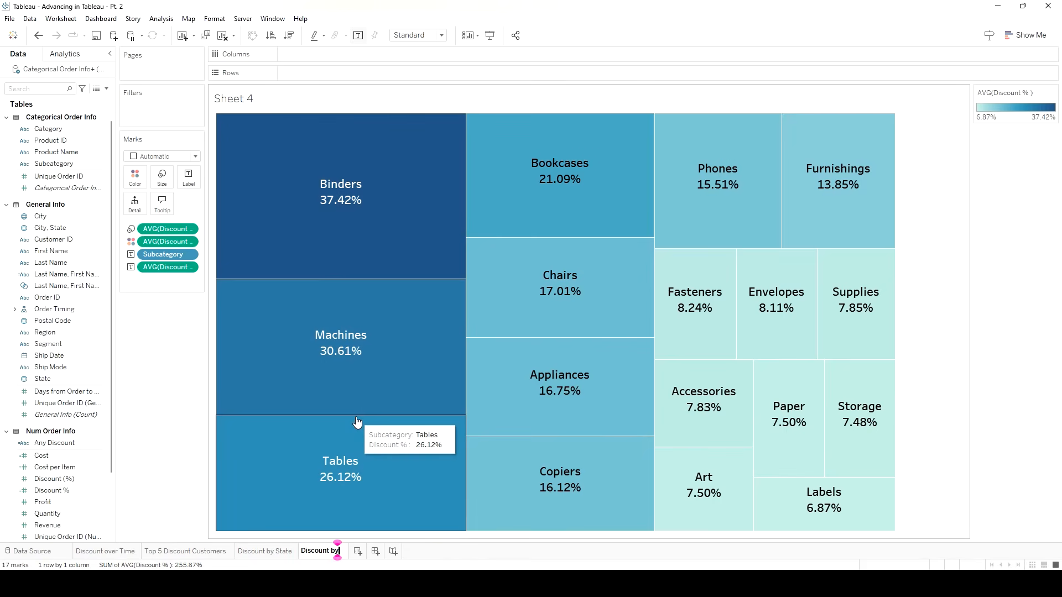
text( Subcate)
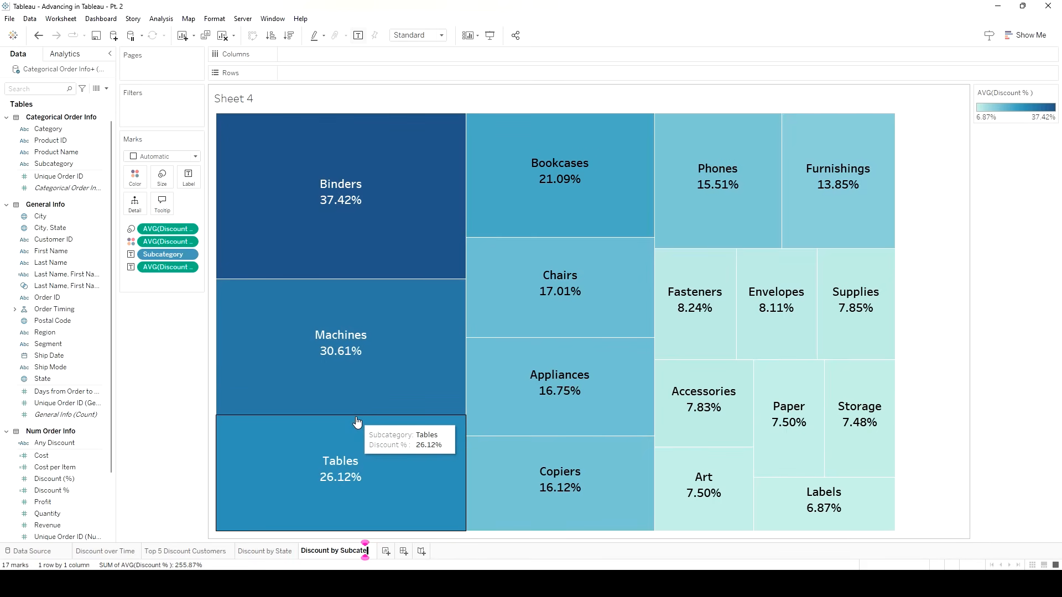
text(gory)
key(Return)
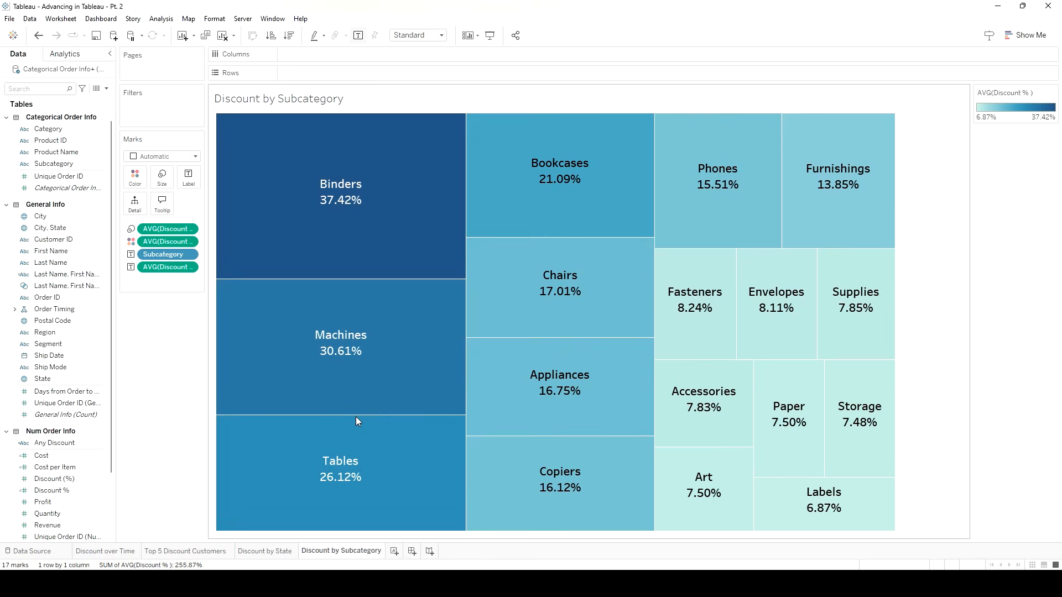
Add Category to the tooltip of the Discount by Subcategory treemap.
mouse_move(345, 413)
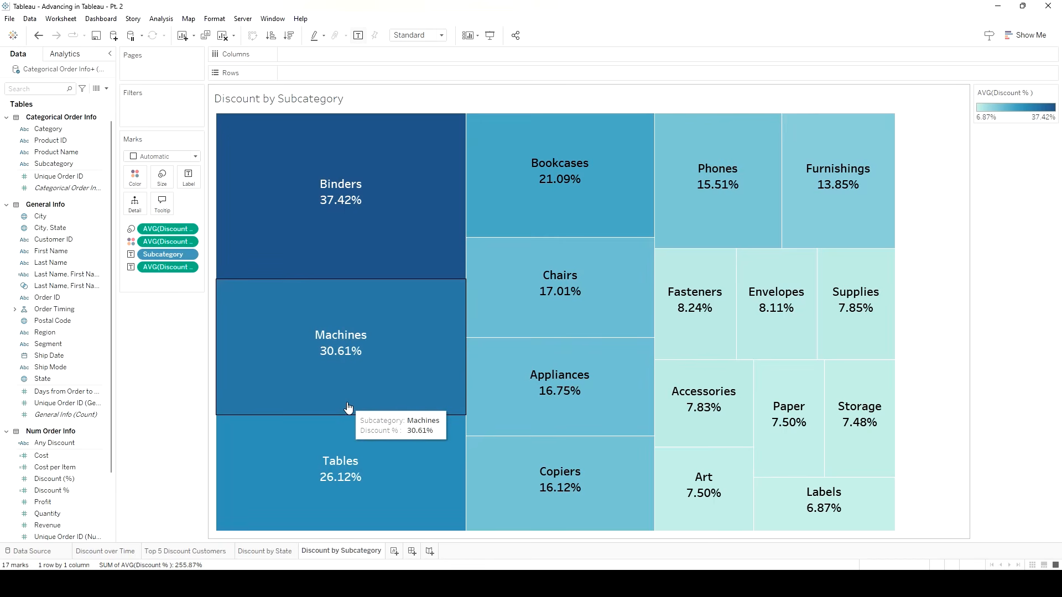
mouse_move(354, 204)
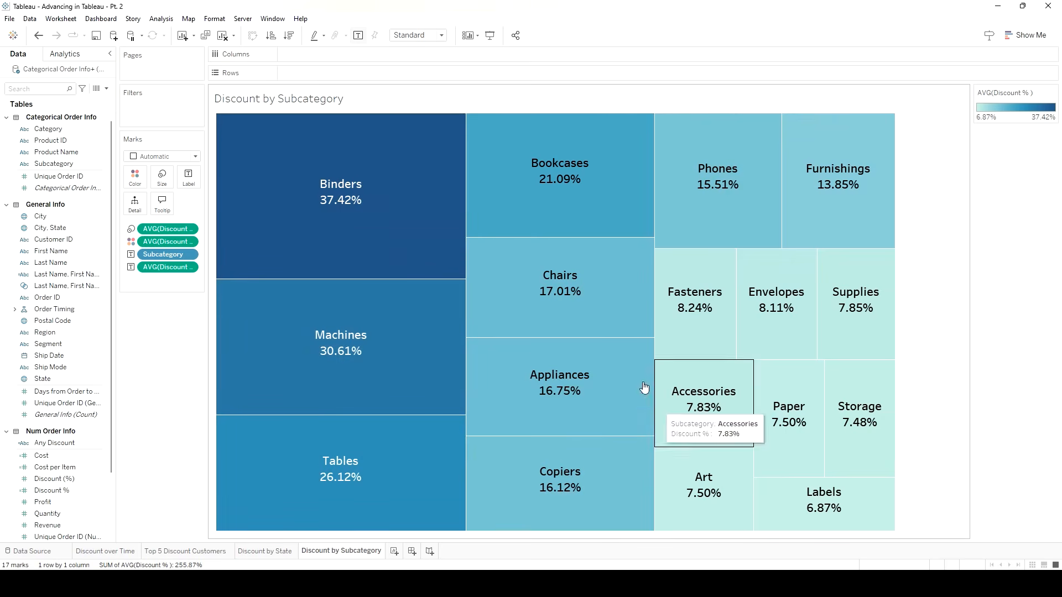
drag(56, 135, 162, 204)
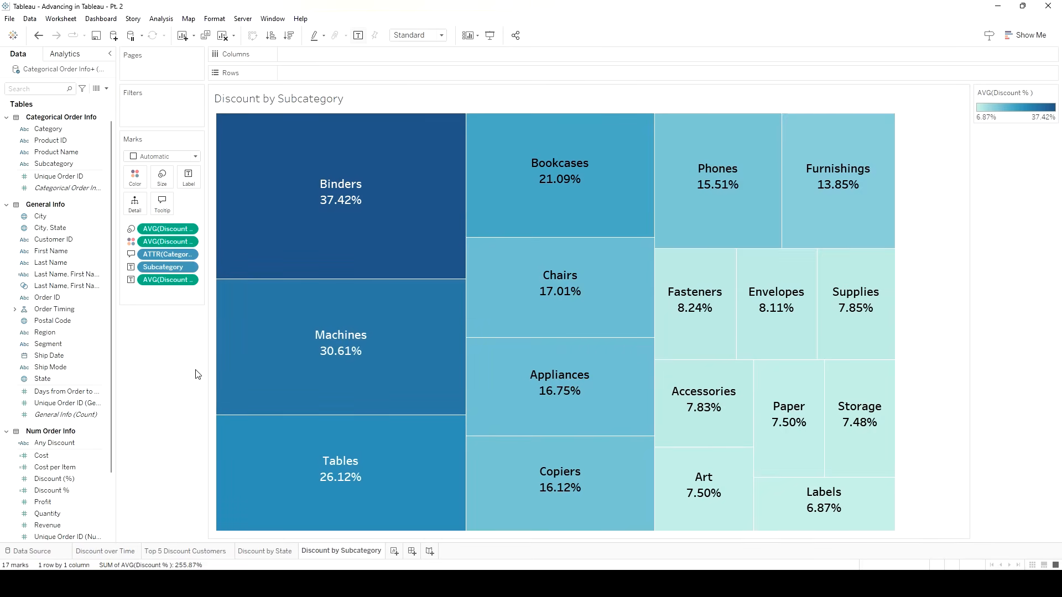
Start a set from the State field in the Discount by State worksheet and name it Top 5 States by Discount.
click(265, 551)
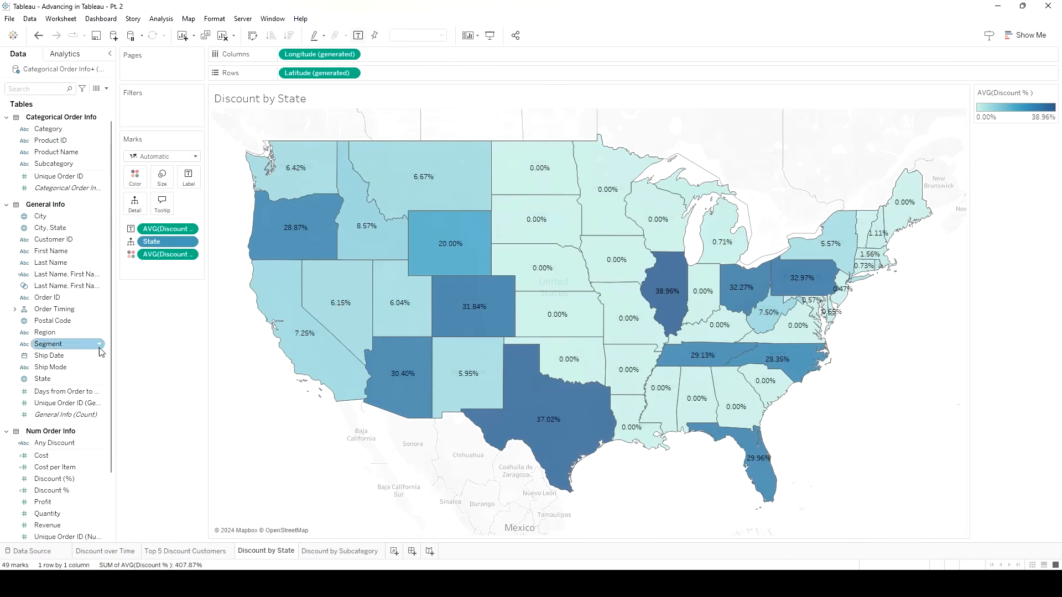
click(99, 380)
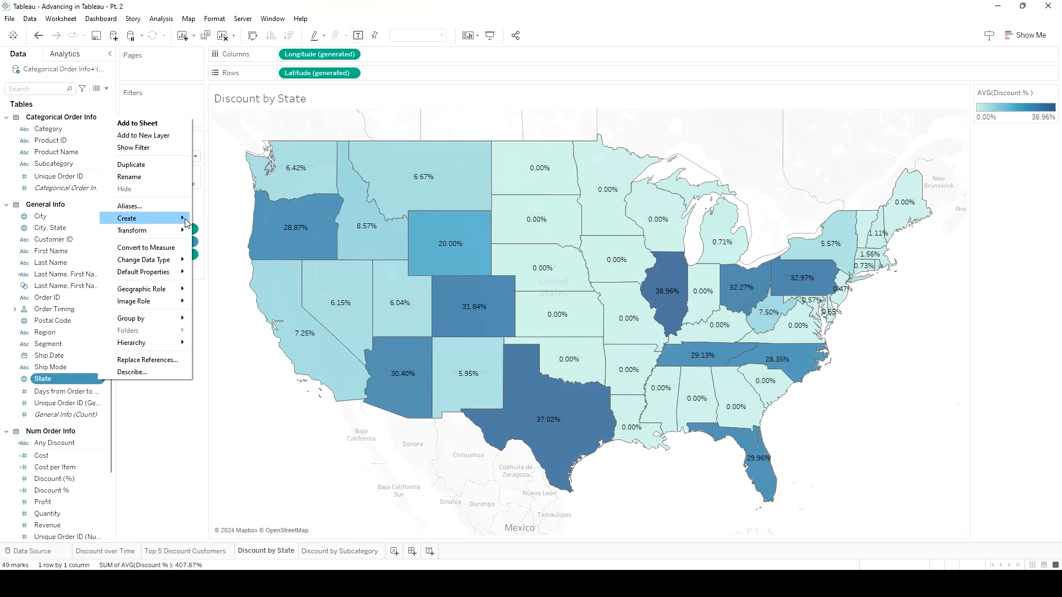
mouse_move(187, 220)
click(228, 241)
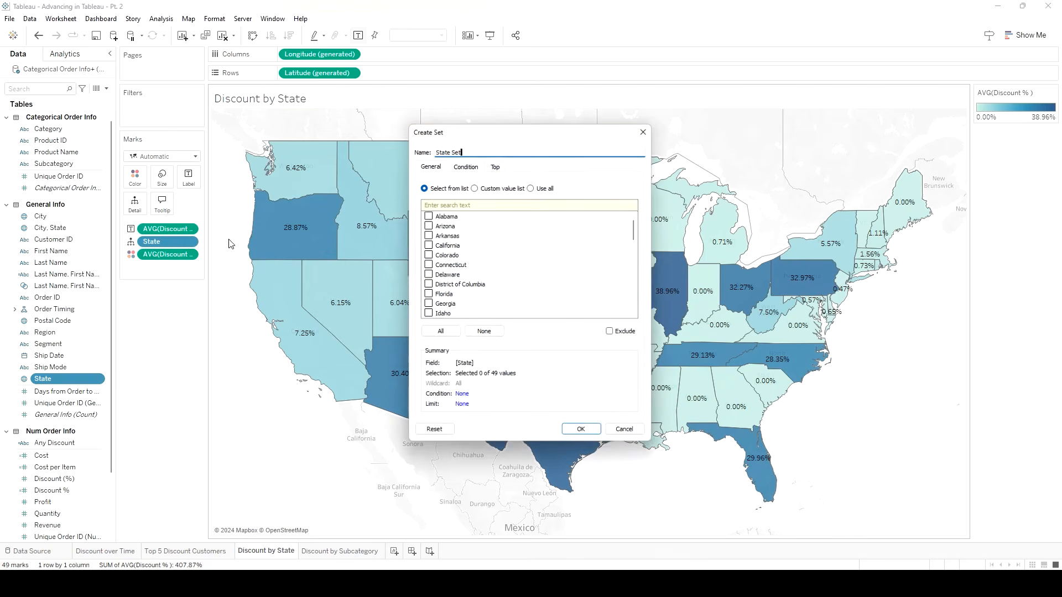
click(496, 164)
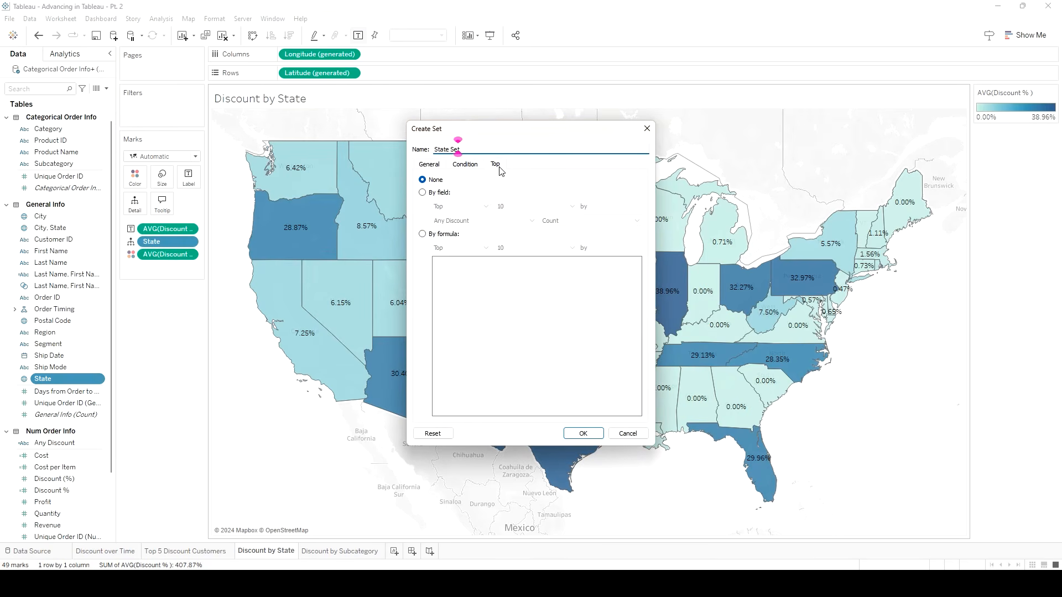
drag(461, 149, 434, 150)
text(Top 5 States by Discount)
Define the set by field as the top 5 by average Discount % and create it.
click(433, 194)
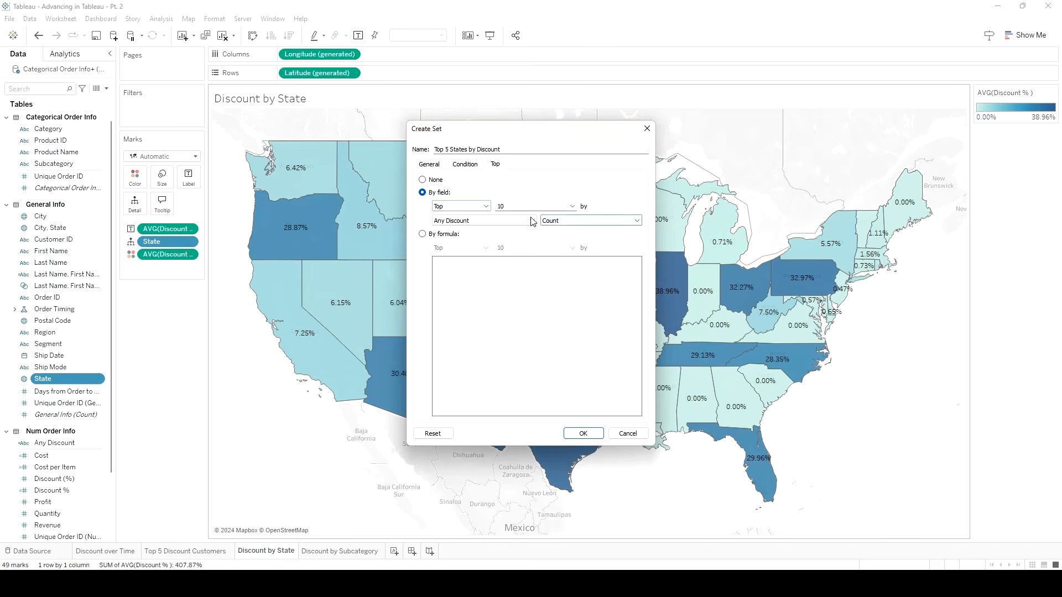
click(506, 221)
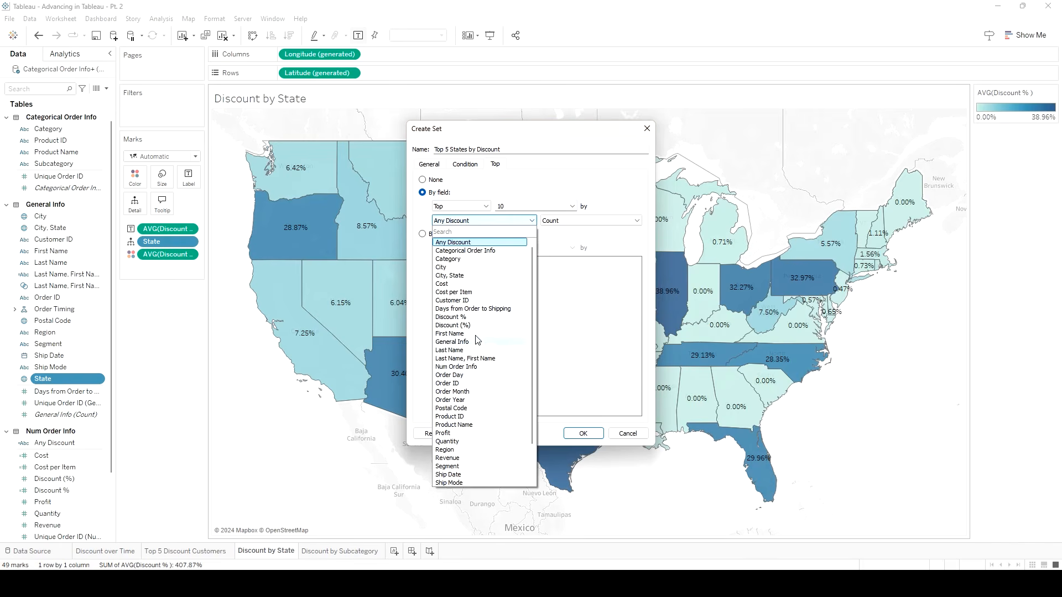
click(479, 317)
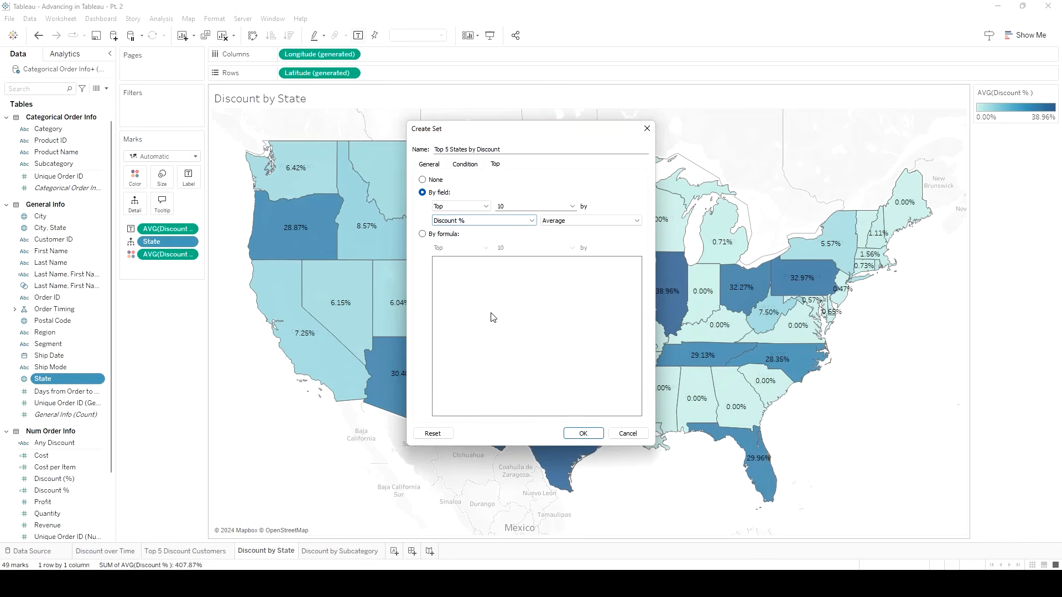
double_click(503, 206)
key(BackSpace)
text(5)
click(582, 432)
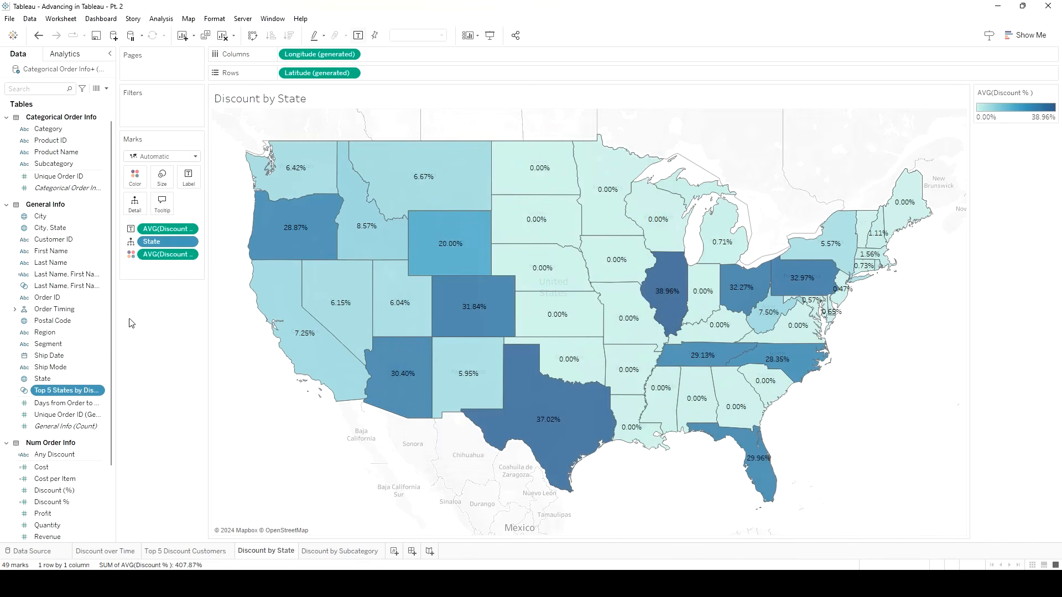
Filter the Discount by State map with the Top 5 States by Discount set.
drag(64, 392, 149, 142)
drag(156, 121, 156, 117)
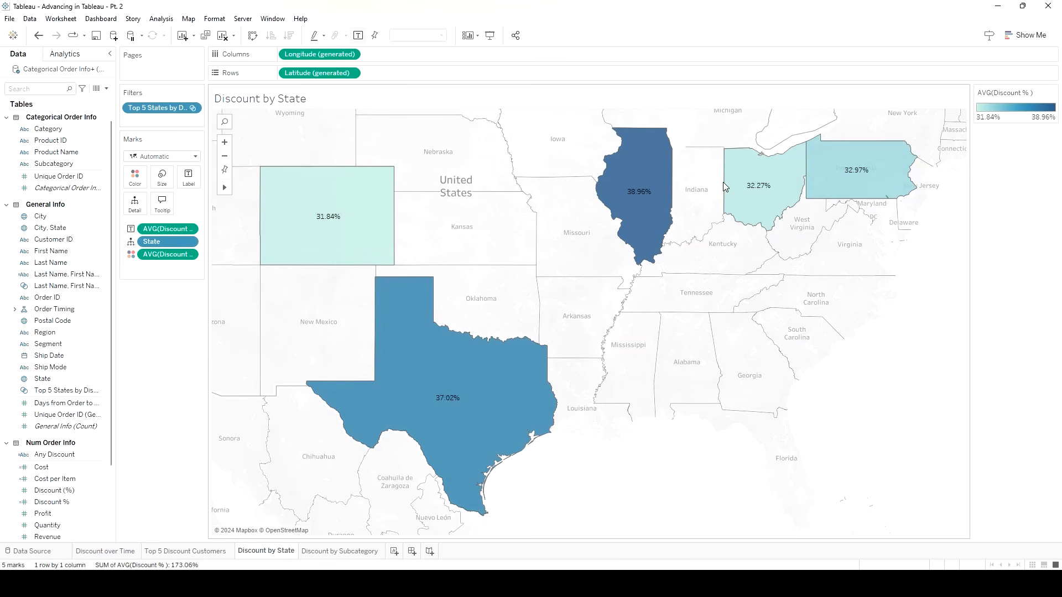
mouse_move(496, 374)
Switch the set filter to show In/Out of Set and include all values.
click(193, 111)
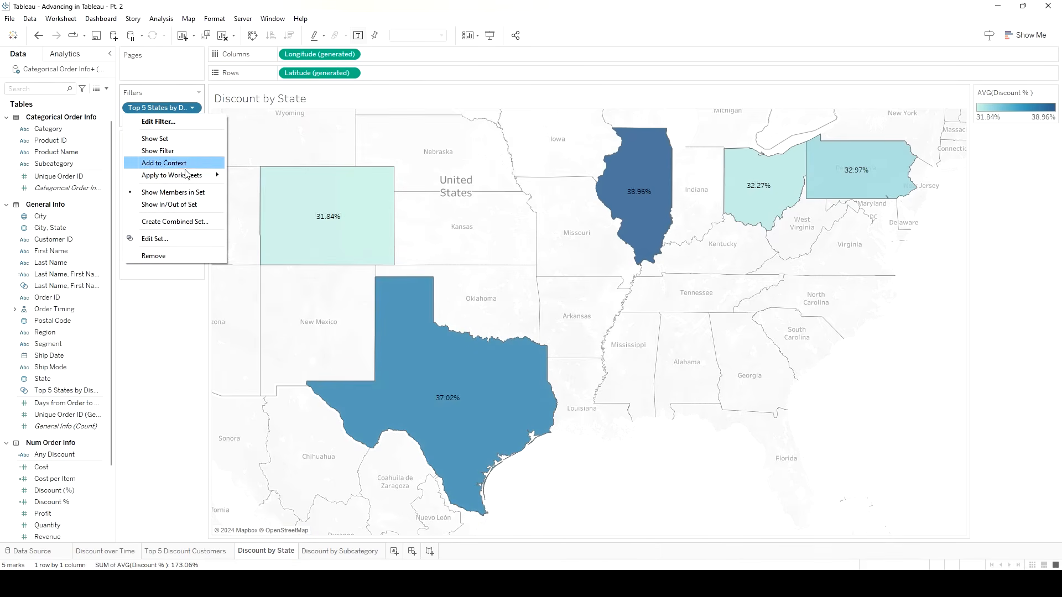
click(182, 206)
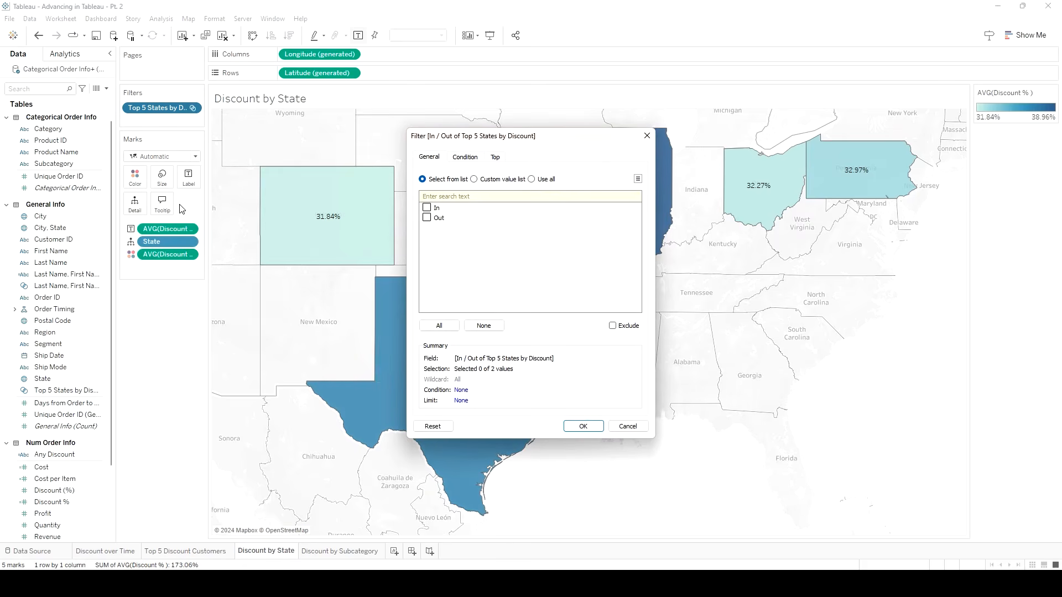
click(439, 326)
click(580, 427)
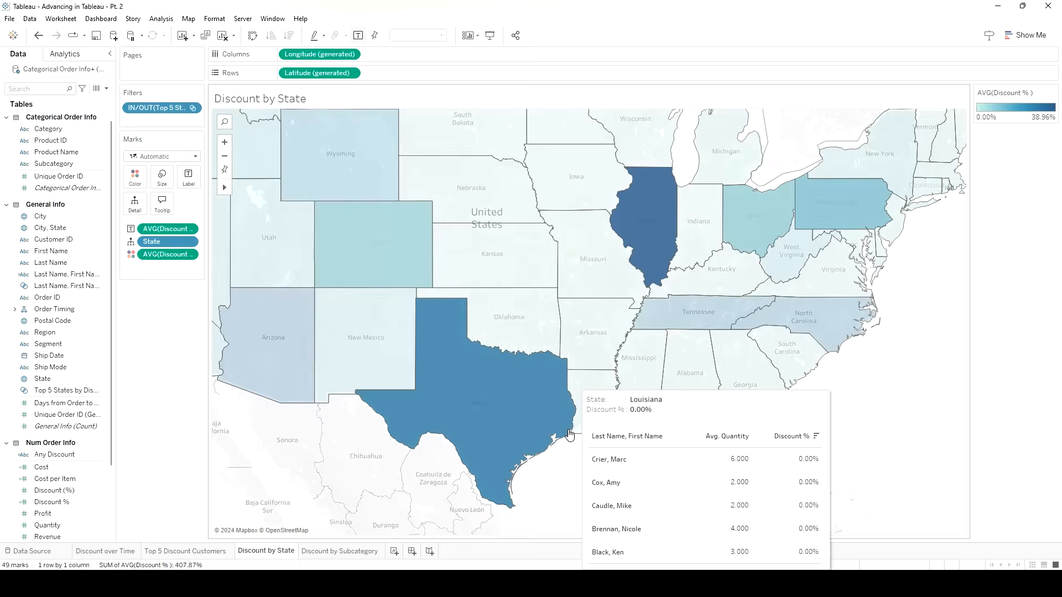
Show the In/Out filter control beside the map and display it as a single value slider.
click(194, 109)
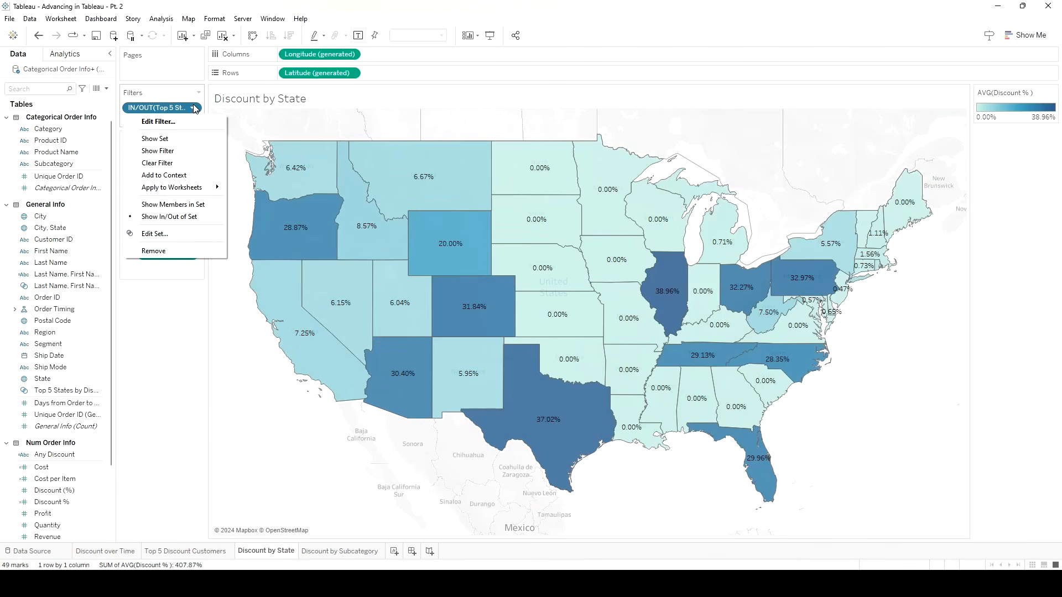
click(190, 148)
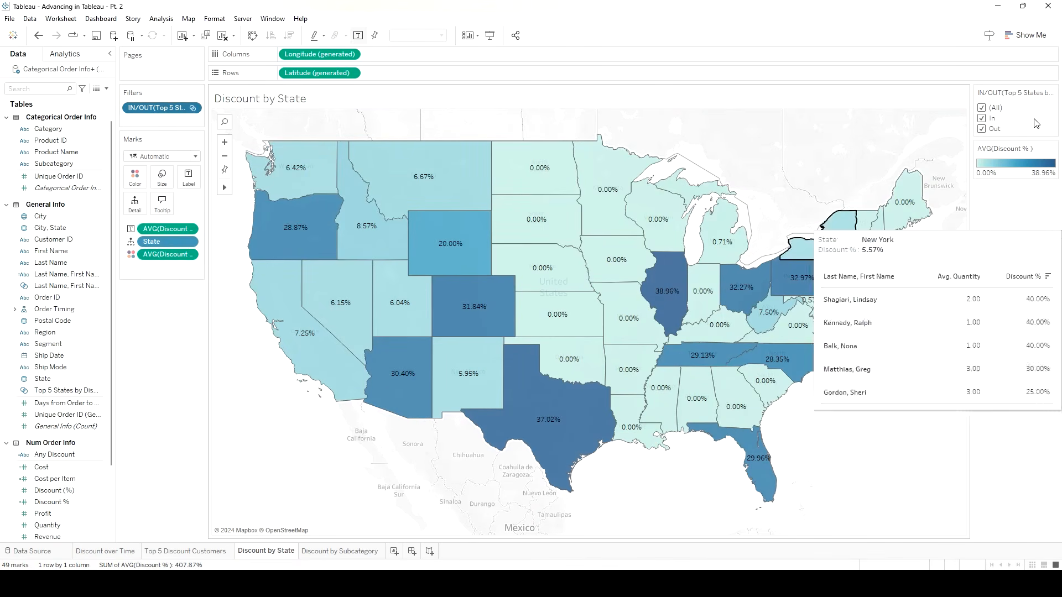
click(1053, 92)
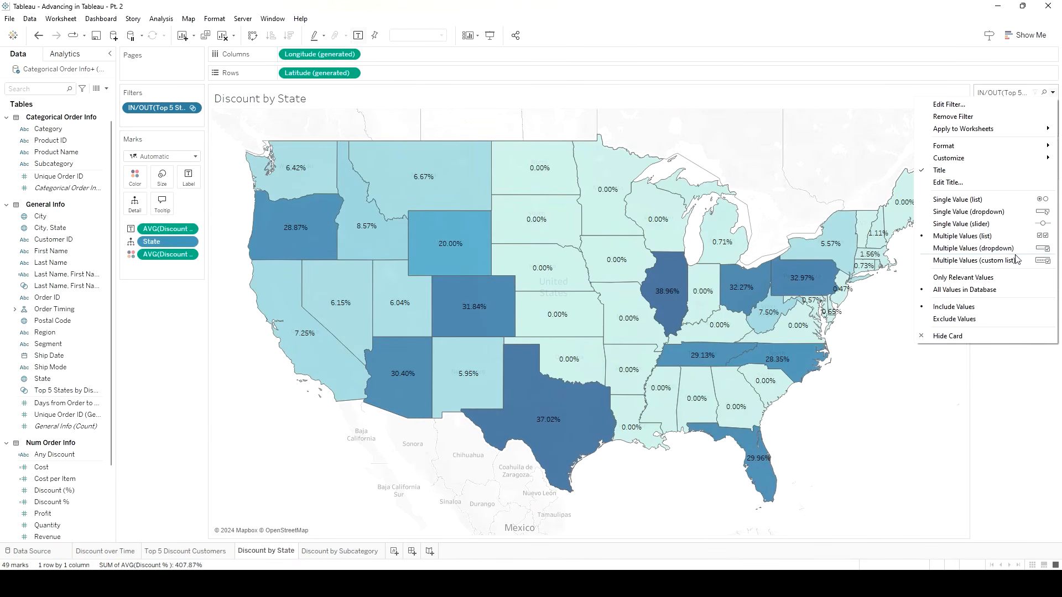
click(1008, 224)
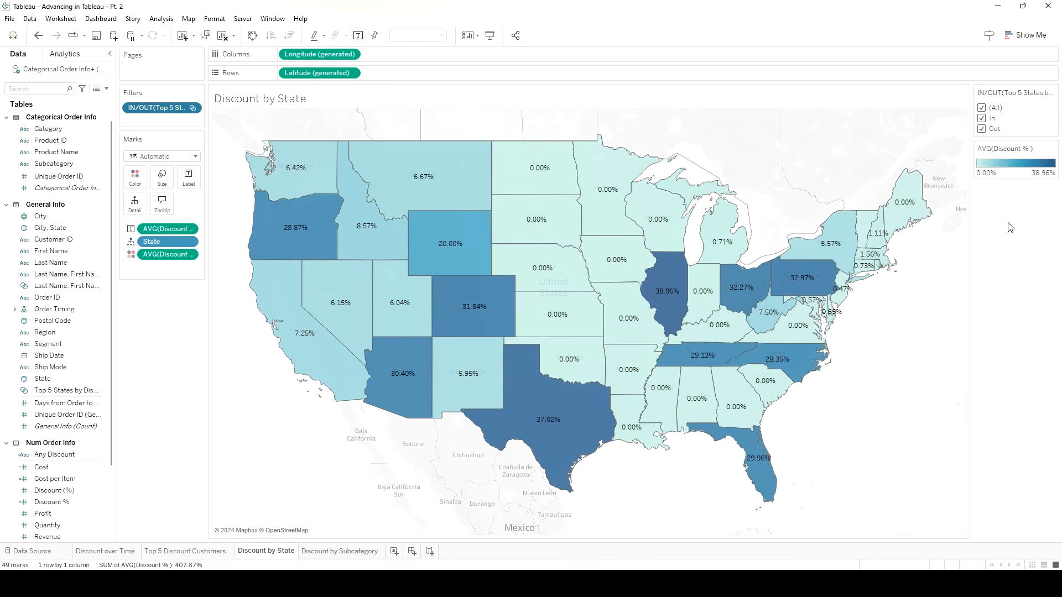
Test the filter slider by stepping through In and Out and back to All.
click(1041, 120)
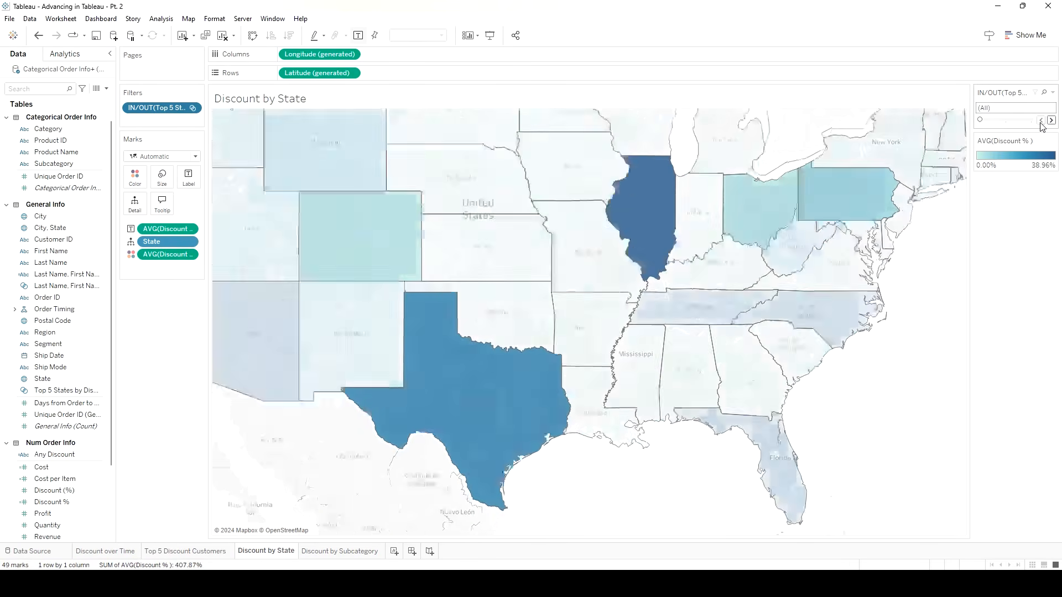
click(1051, 120)
click(1051, 121)
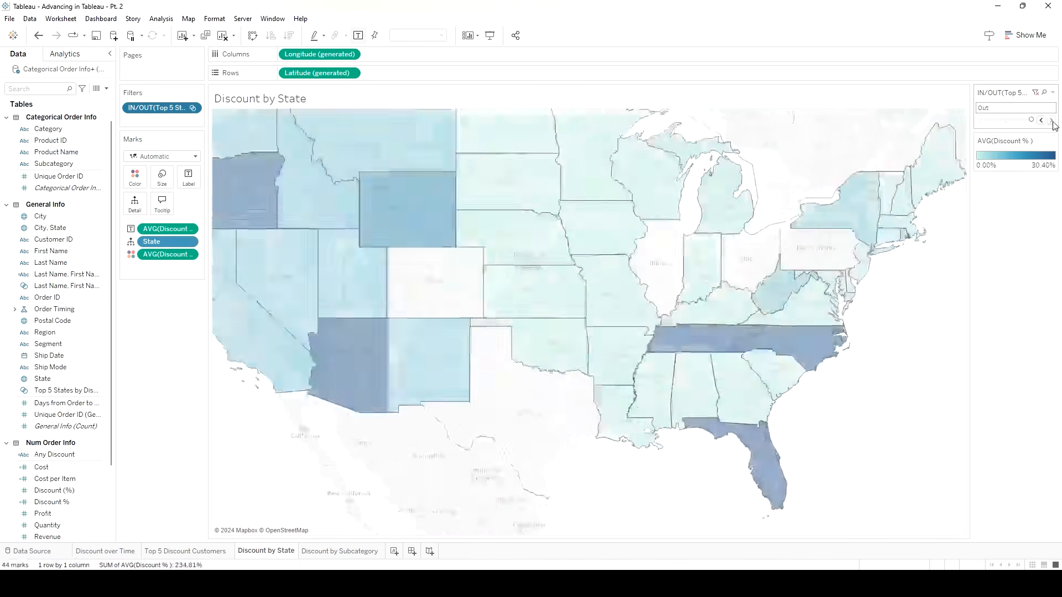
click(1042, 120)
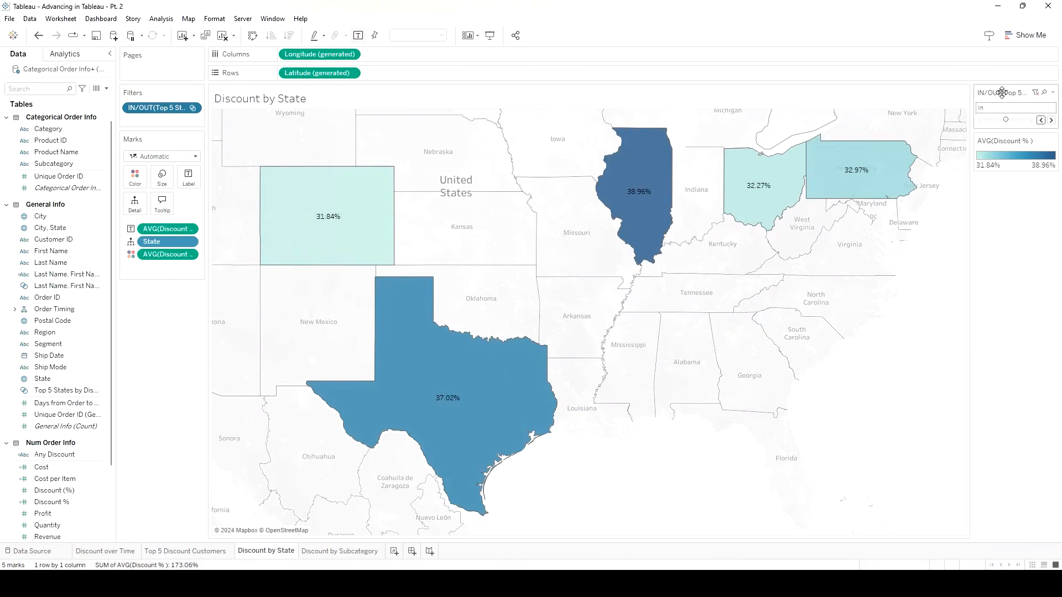
click(1041, 121)
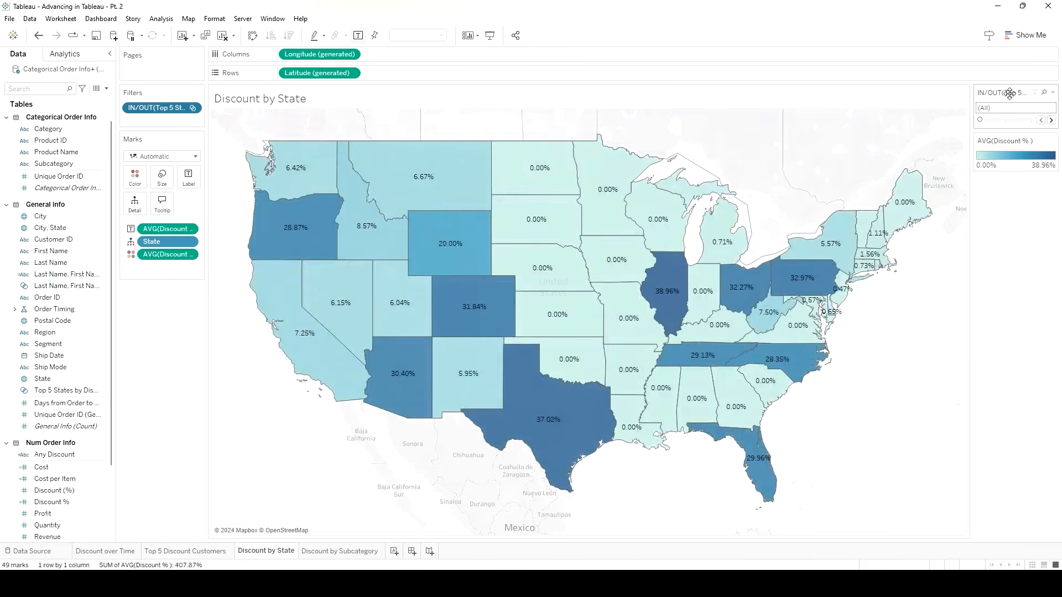
Change the title of the In/Out filter control to "Highest 5 Discount".
click(1054, 93)
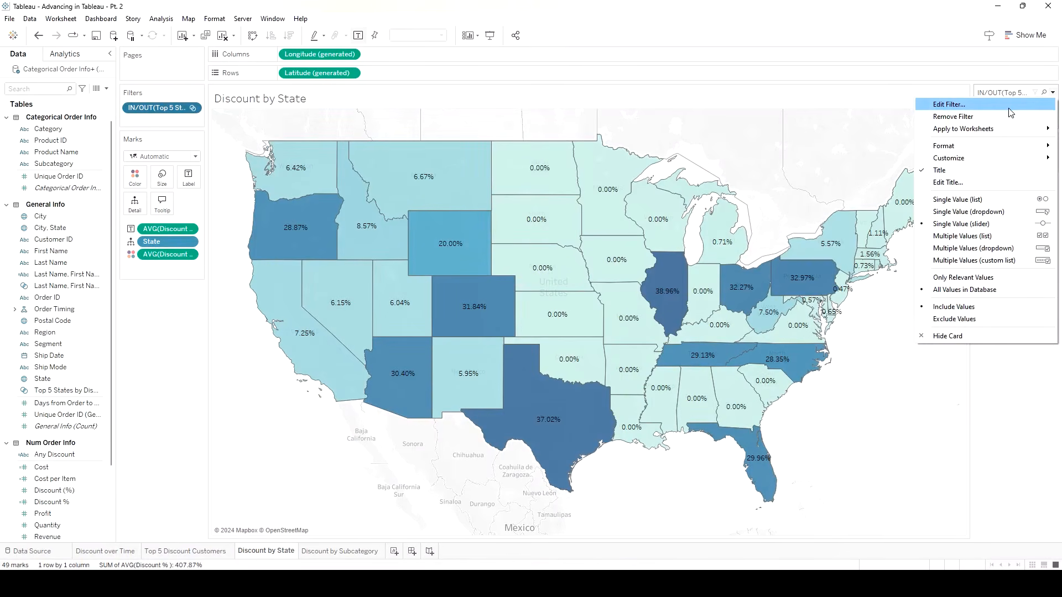
mouse_move(993, 162)
click(991, 182)
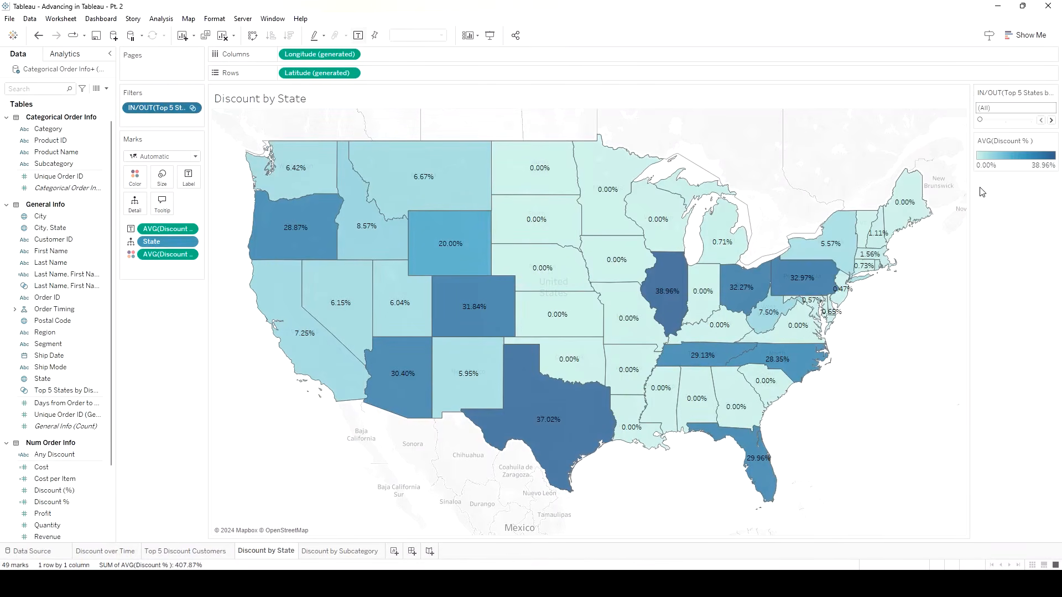
drag(502, 237, 310, 231)
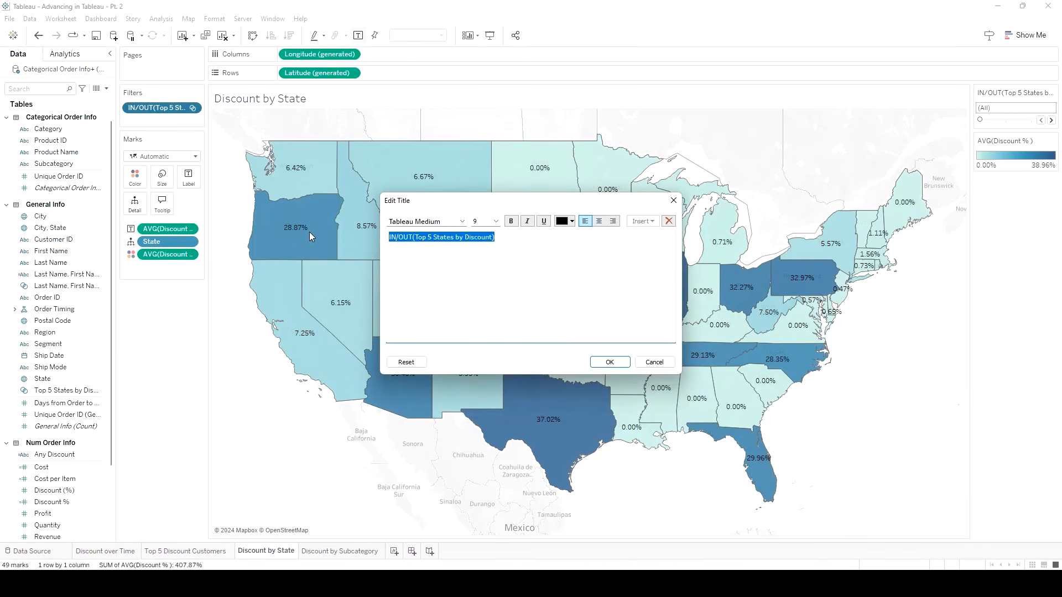
text(Top 5)
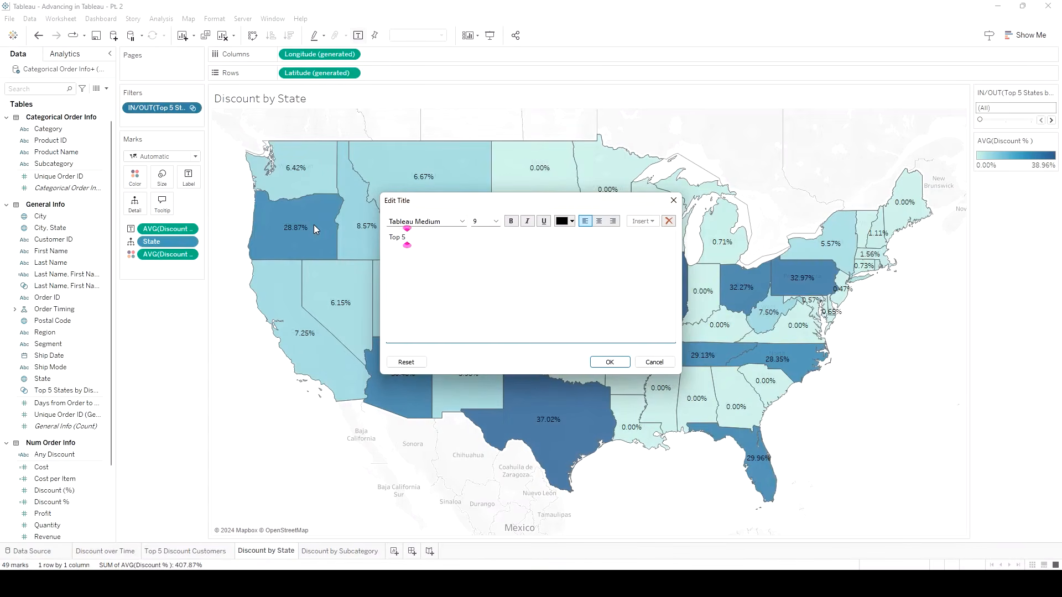
key(BackSpace)
key(BackSpace)
key(BackSpace)
key(BackSpace)
key(BackSpace)
text(Highest 5 Discount)
click(609, 363)
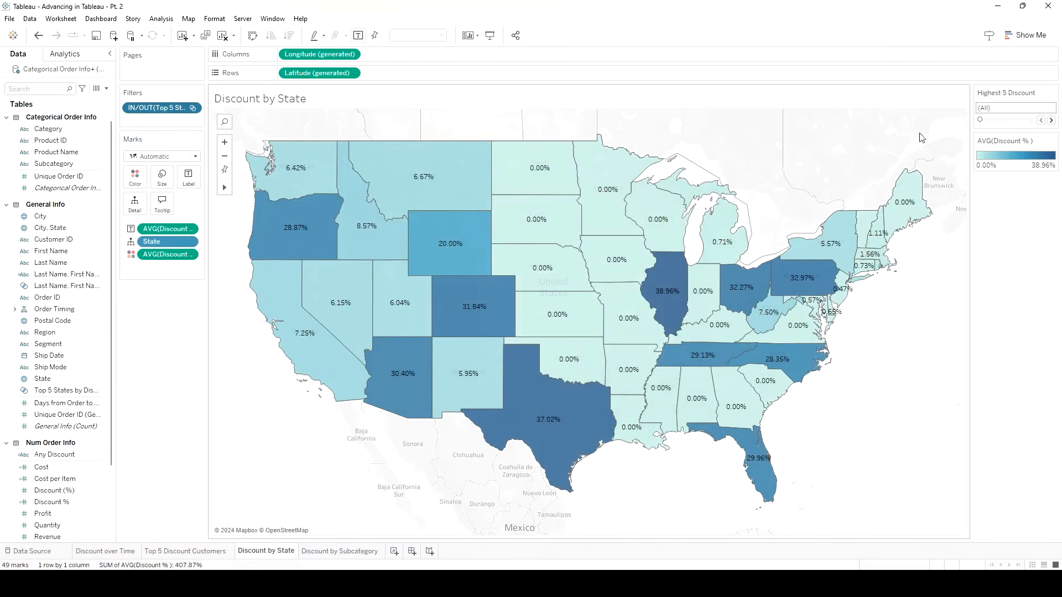
Turn off pan and zoom in the map options of the Discount by State map.
click(189, 19)
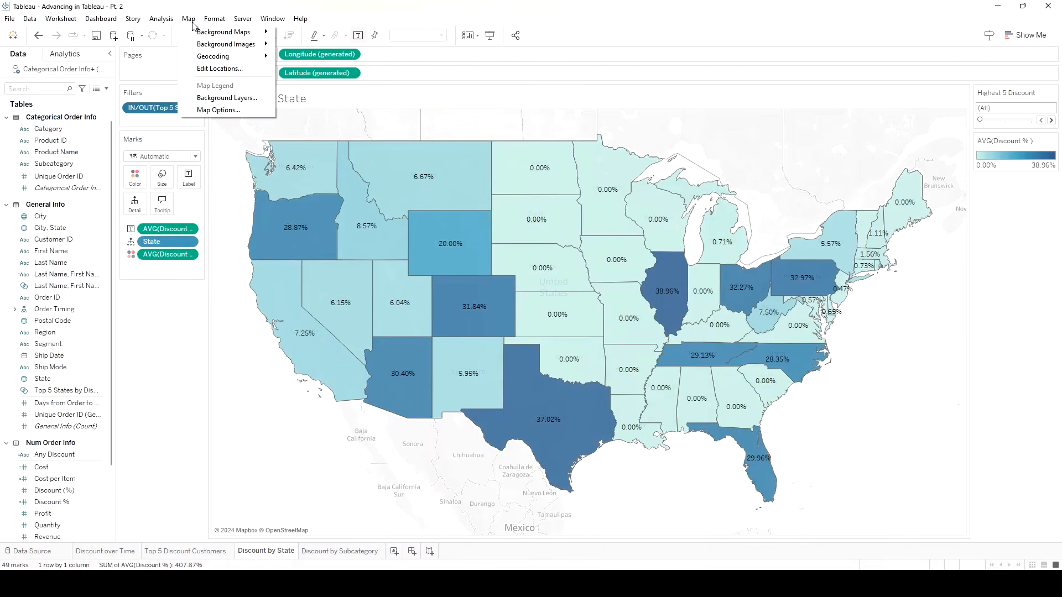
click(244, 110)
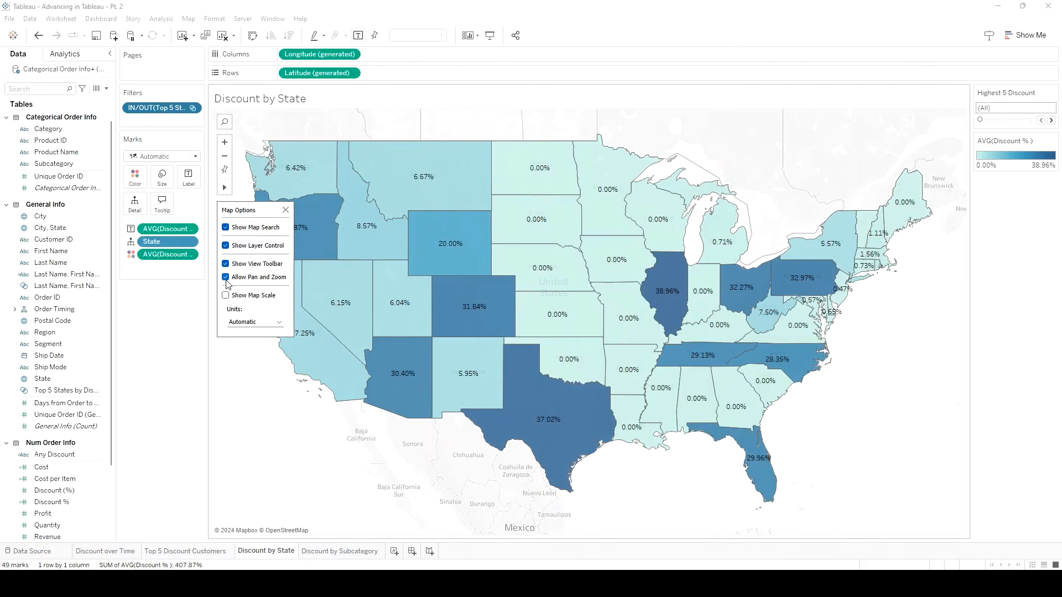
click(226, 277)
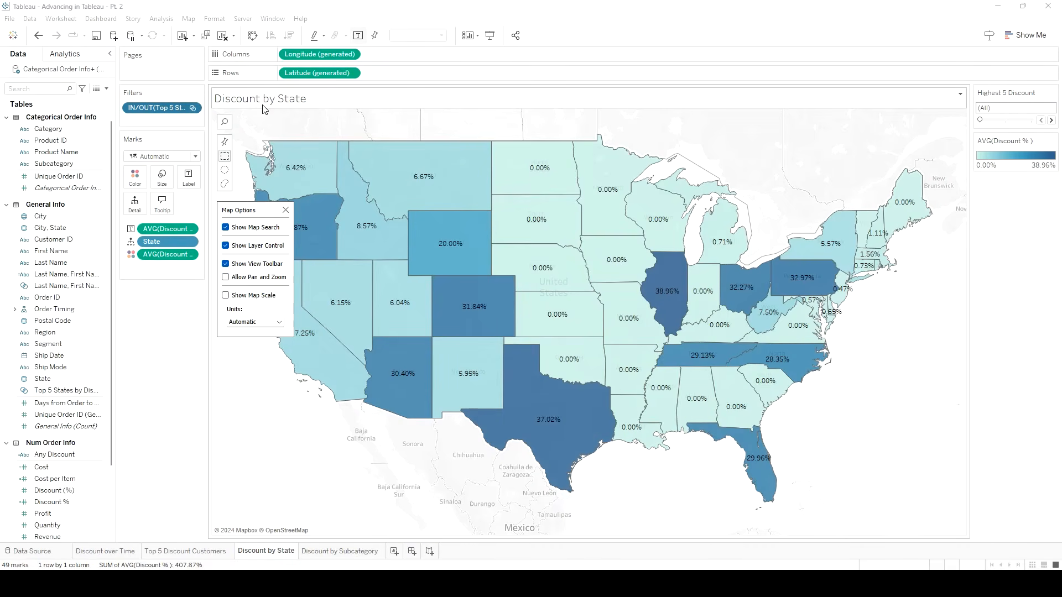
click(240, 9)
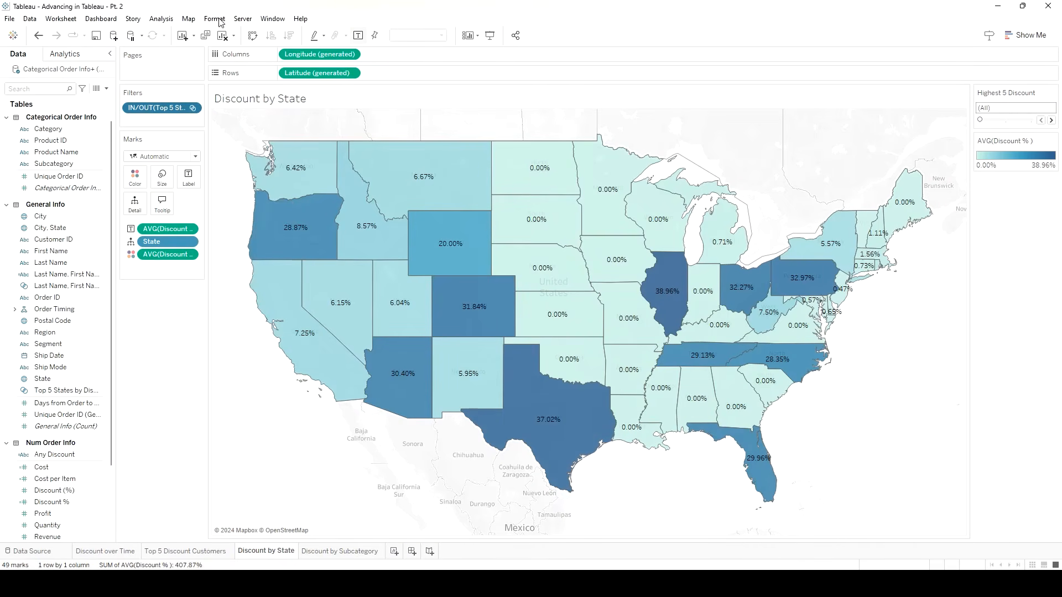
click(188, 19)
click(224, 110)
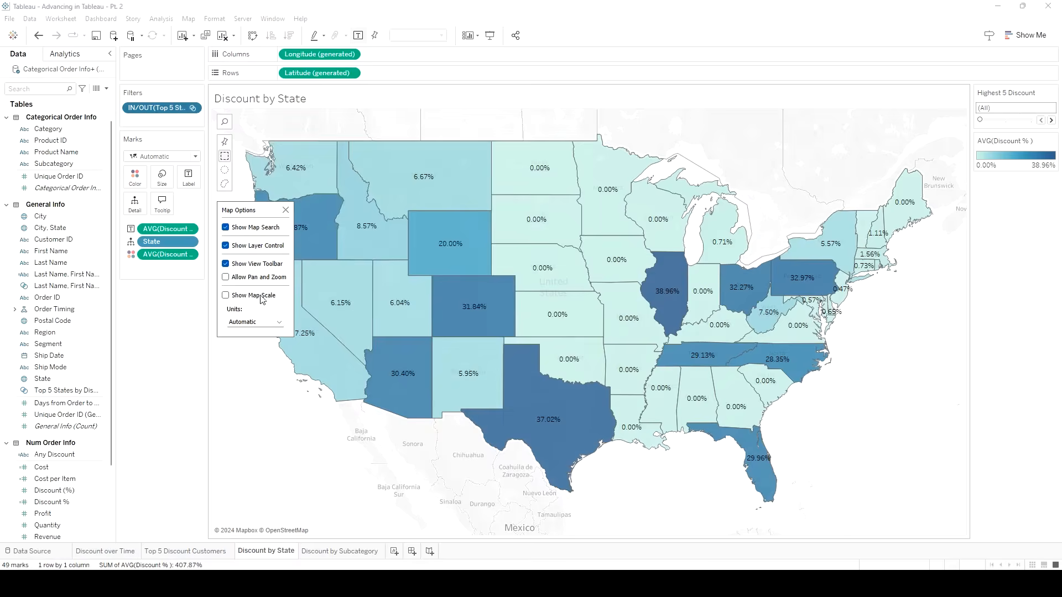
Set the washout of the state map's background layers to 100%.
click(189, 19)
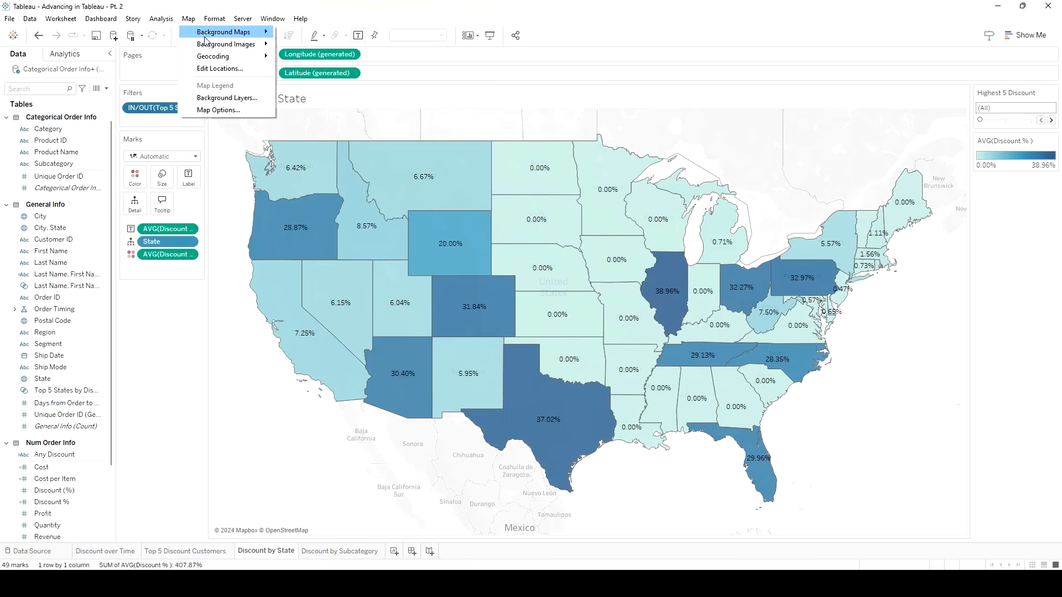
mouse_move(209, 39)
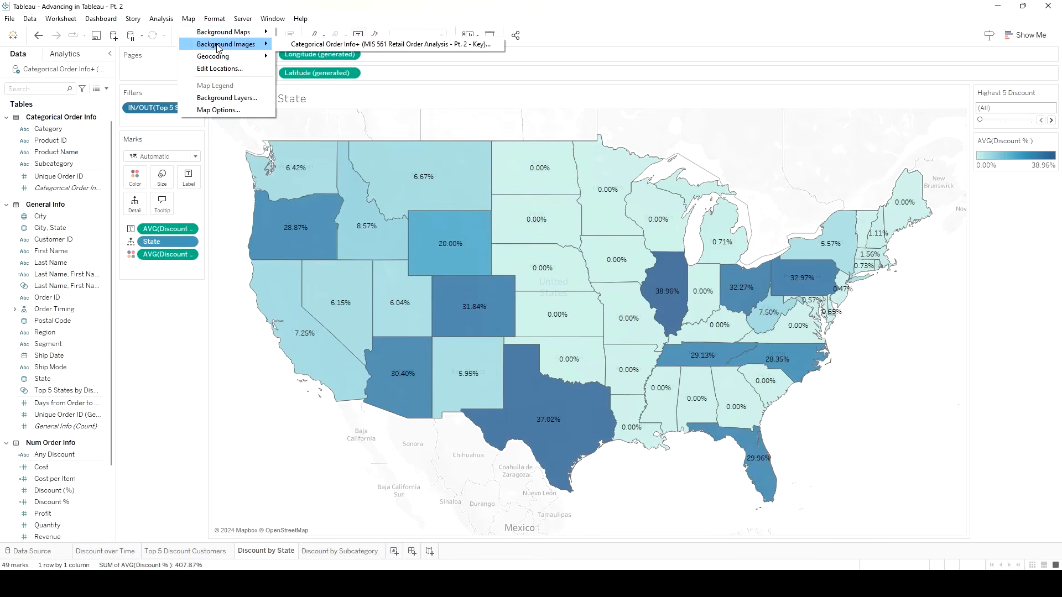
click(227, 98)
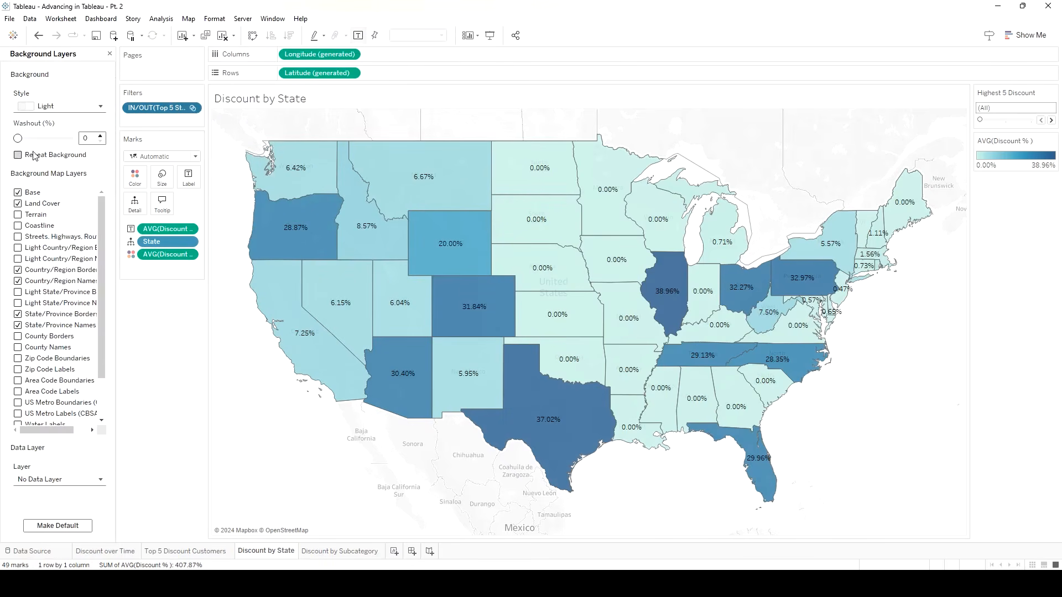
drag(18, 138, 73, 139)
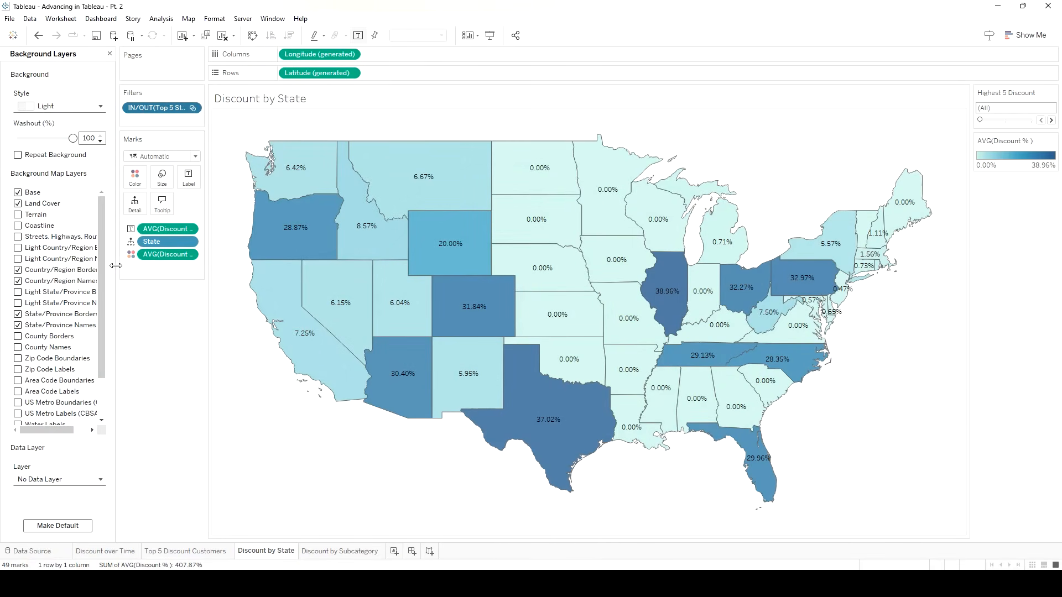
click(110, 53)
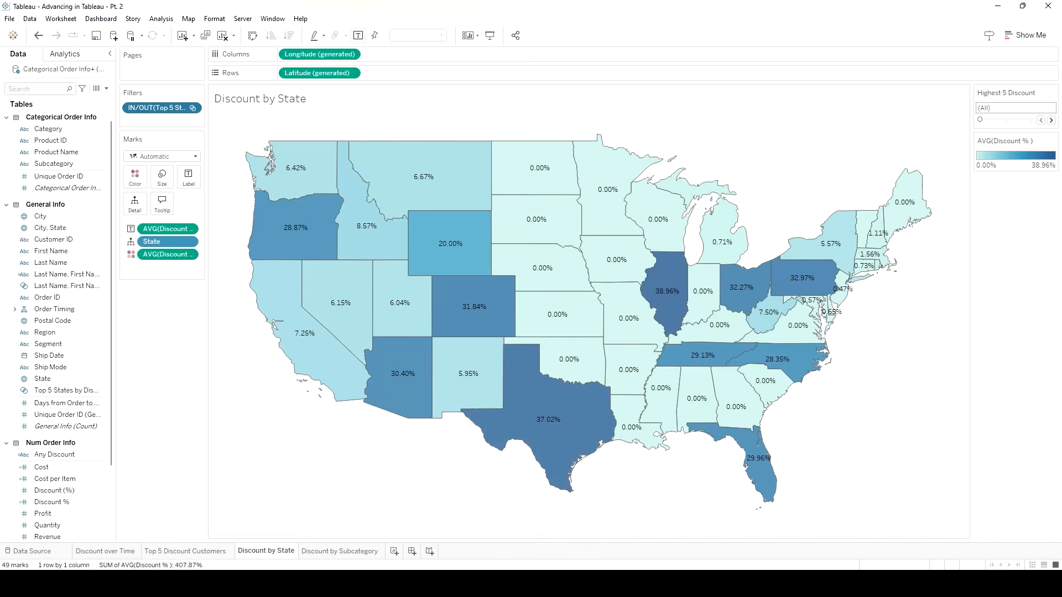
Create a new dashboard with the Discount by State map above the Discount by Subcategory treemap.
click(412, 552)
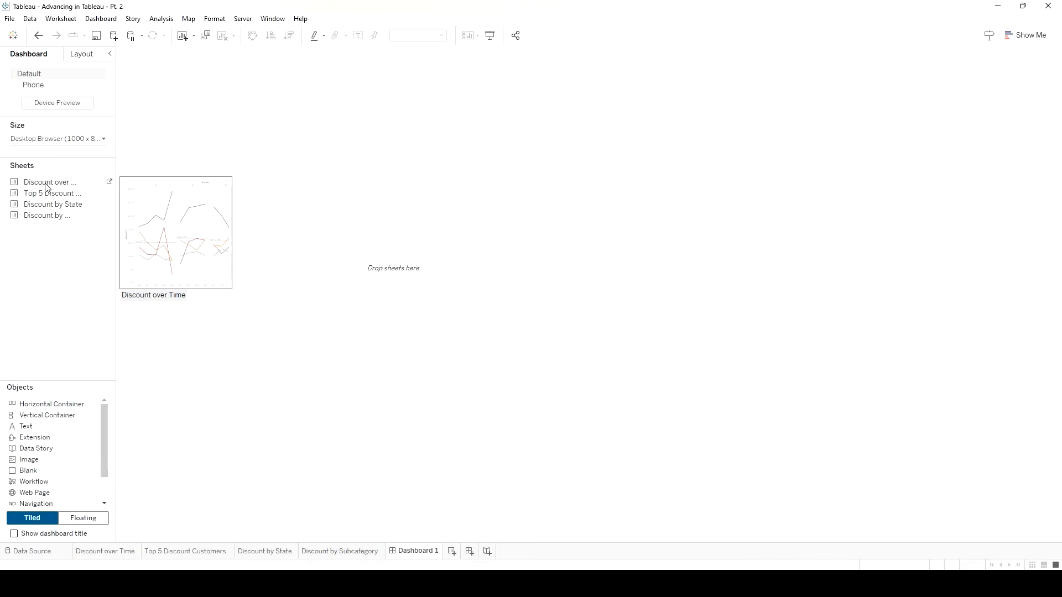
drag(50, 204, 222, 208)
drag(301, 202, 292, 206)
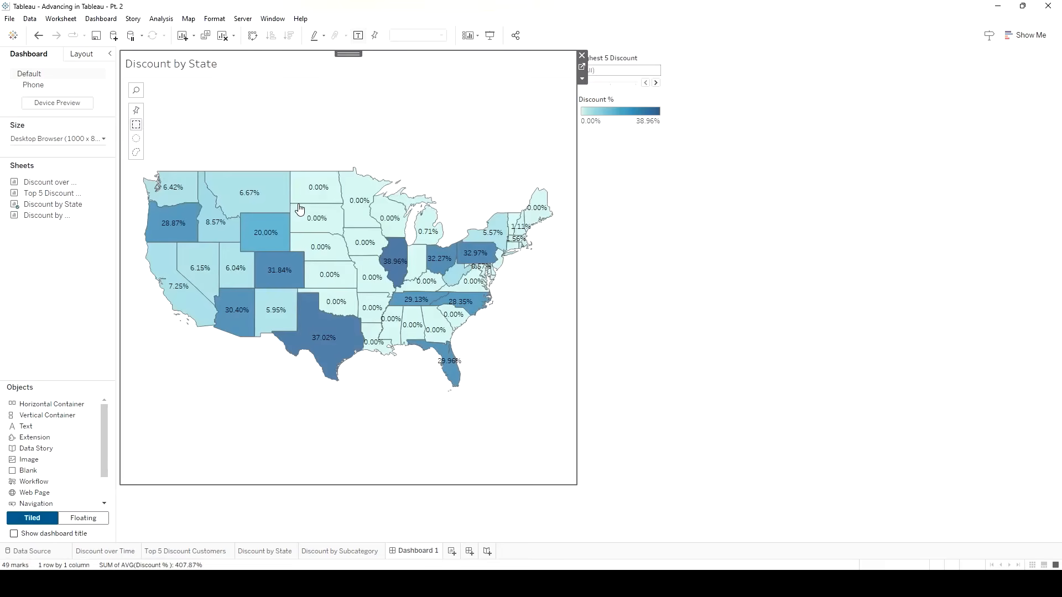
drag(44, 217, 262, 439)
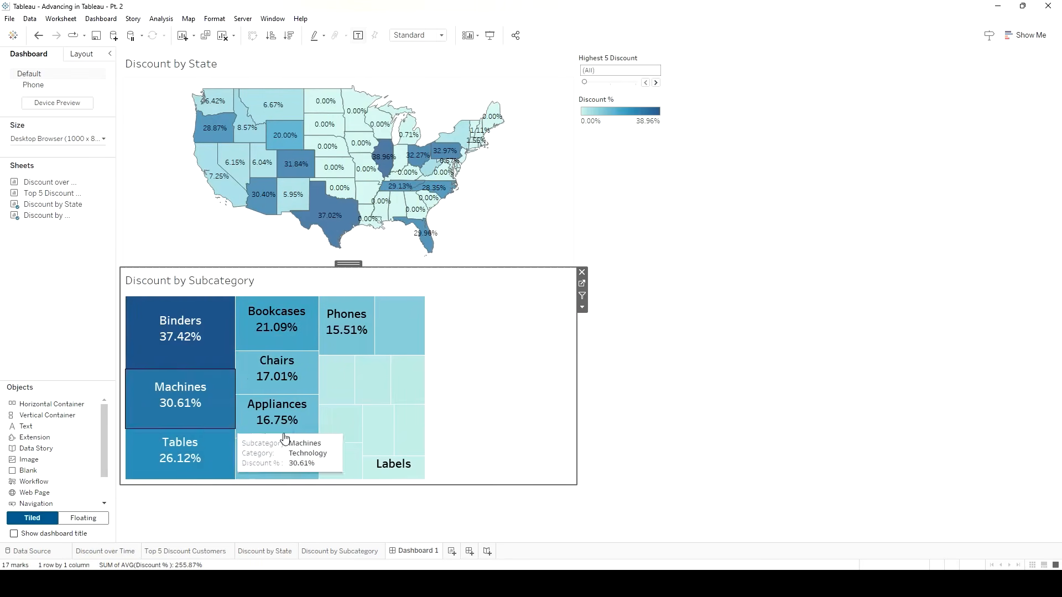
Fit the Discount by Subcategory treemap to the entire view on the dashboard.
click(582, 307)
mouse_move(618, 351)
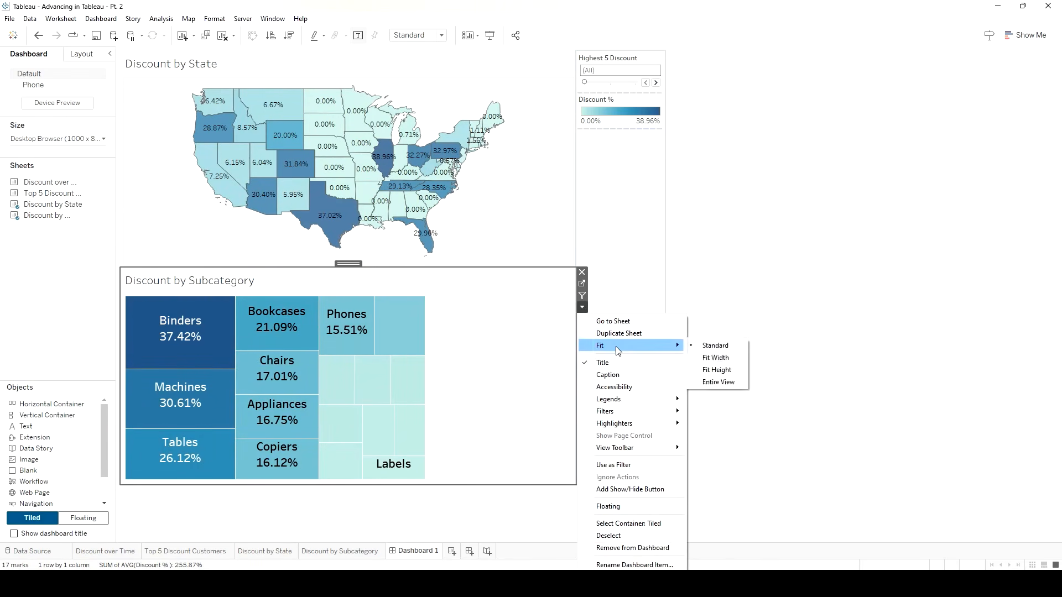
click(714, 381)
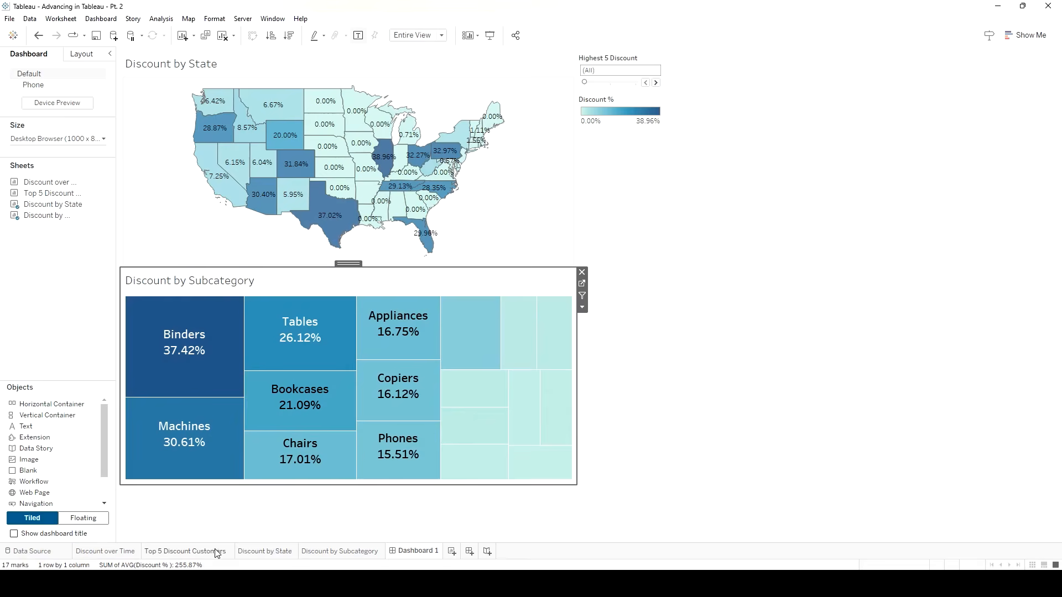
Try the Area, Square, Gantt Bar, Polygon and Automatic mark types on the Discount by Subcategory worksheet.
click(335, 551)
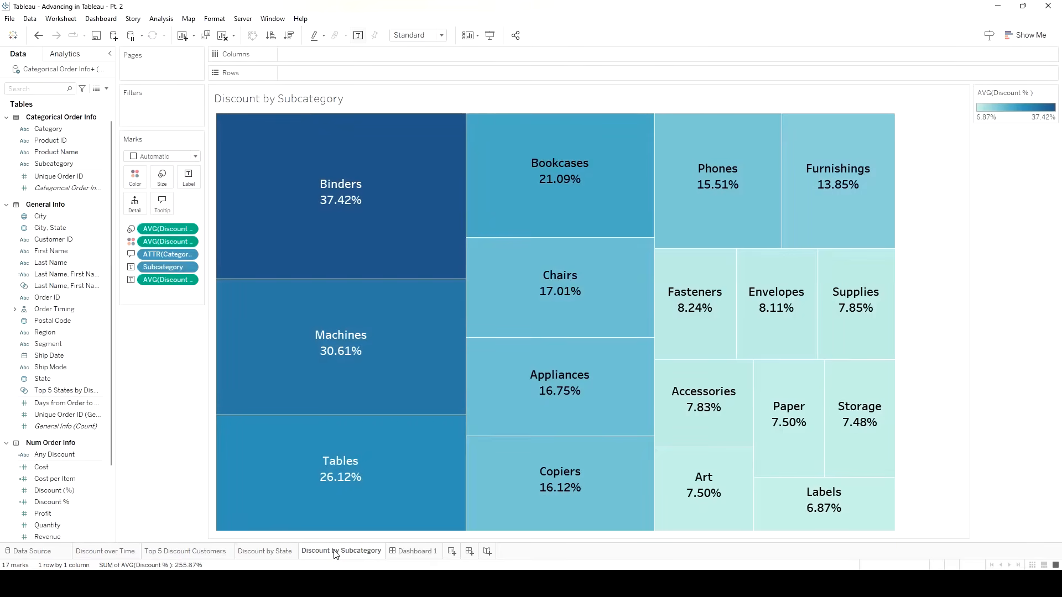
click(188, 177)
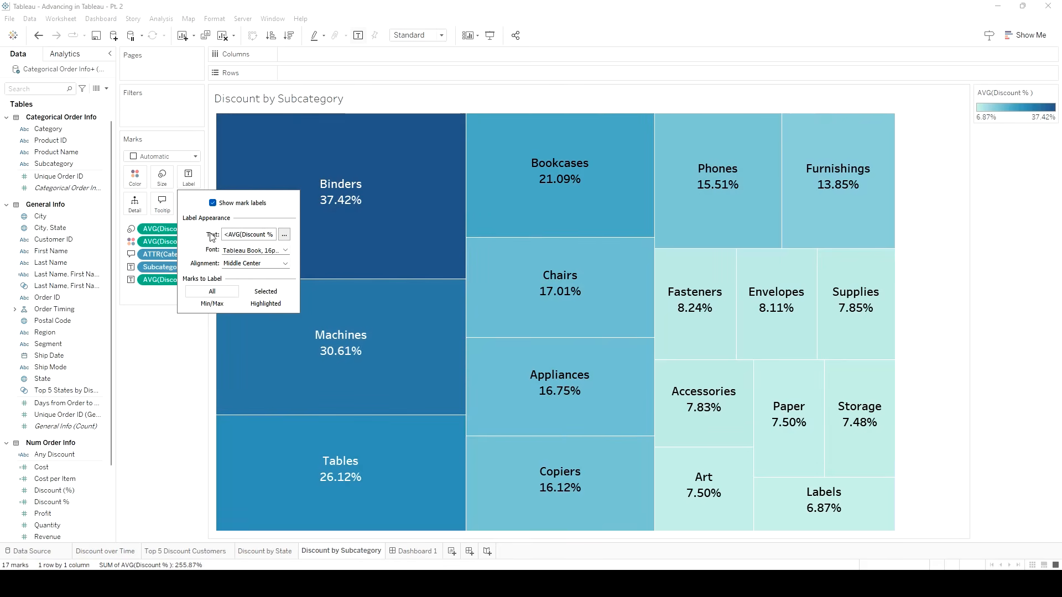
click(196, 157)
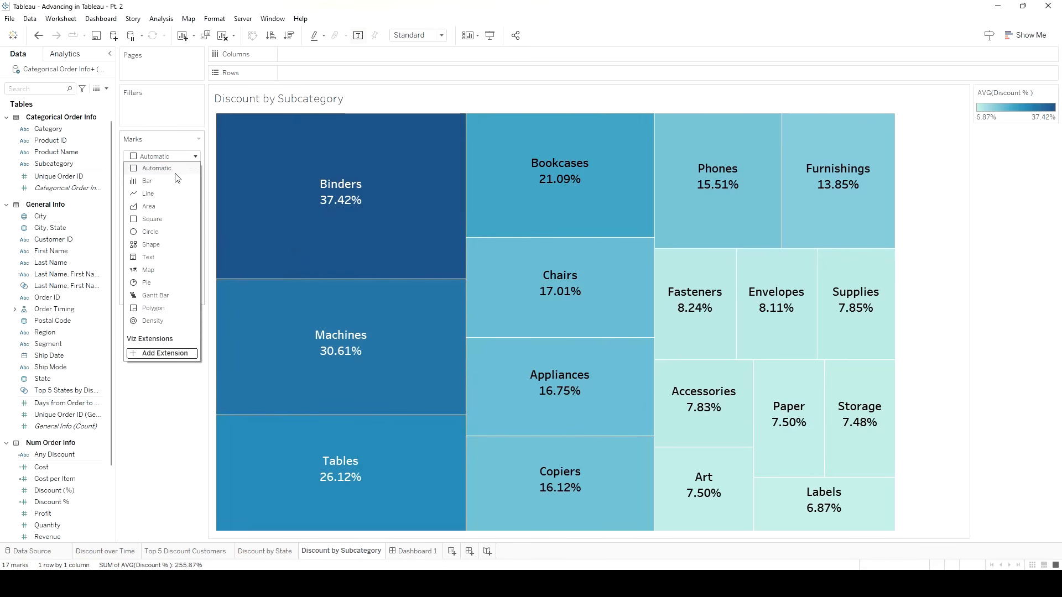
click(161, 206)
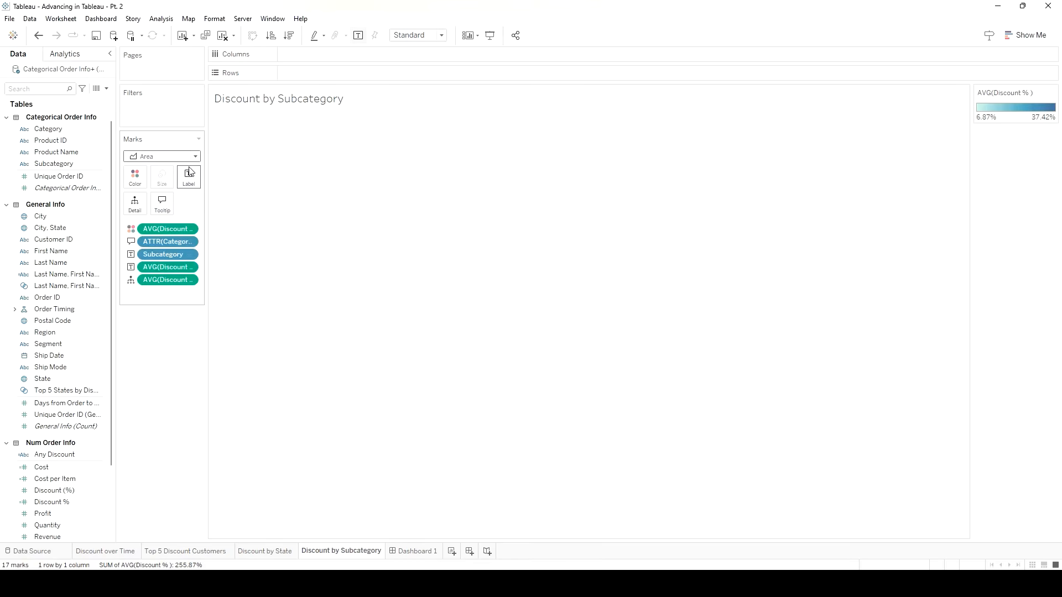
click(195, 157)
click(175, 219)
click(199, 158)
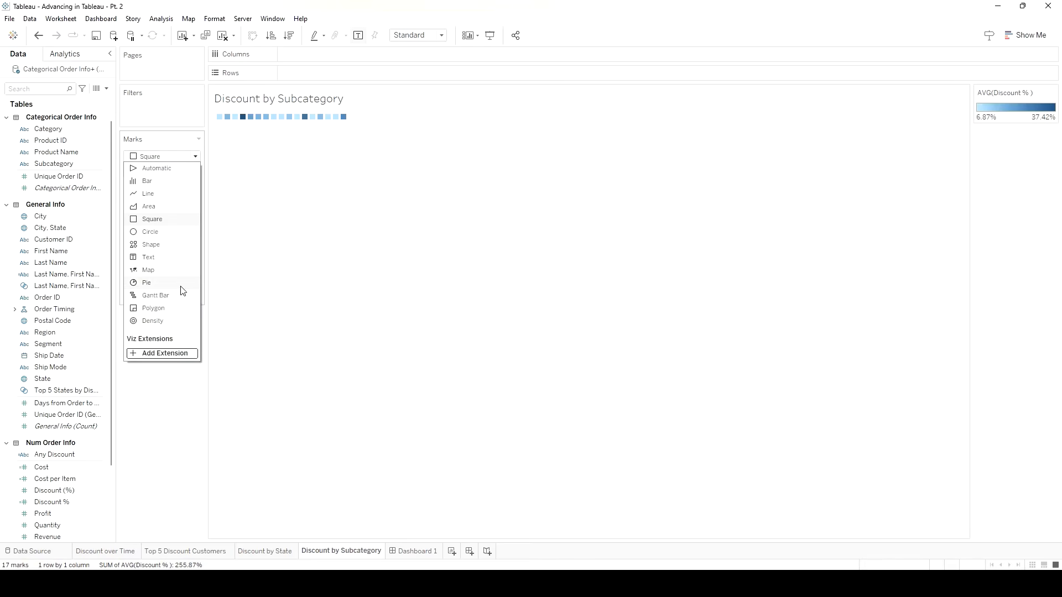
click(182, 296)
click(196, 157)
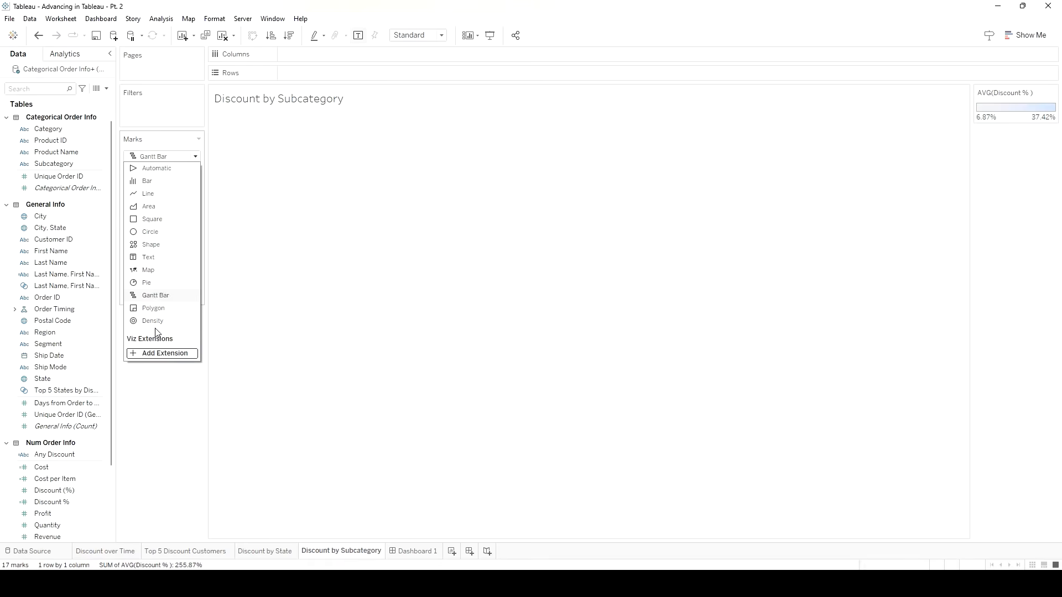
click(155, 308)
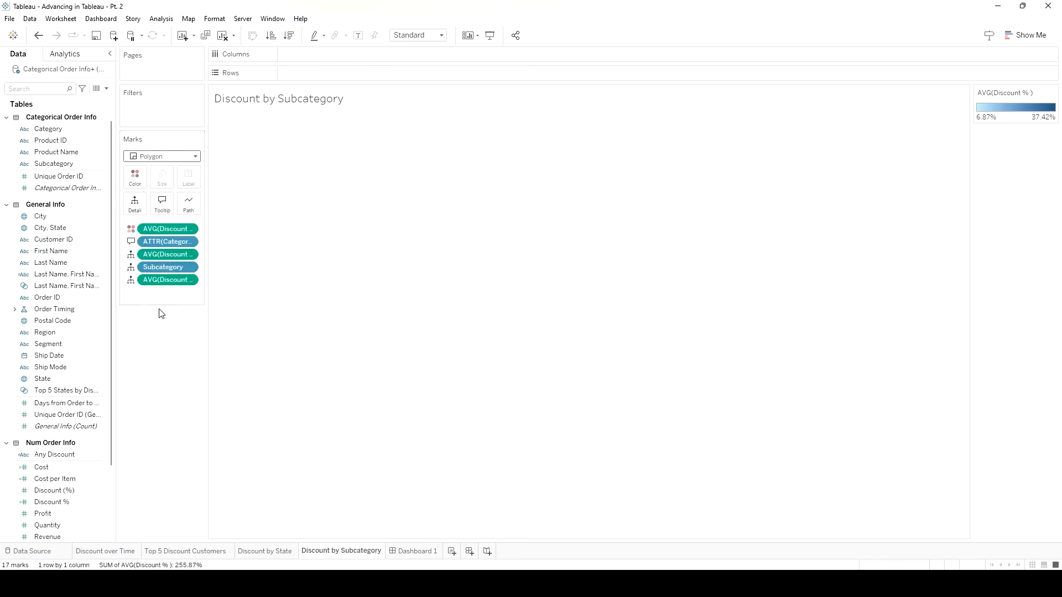
click(198, 162)
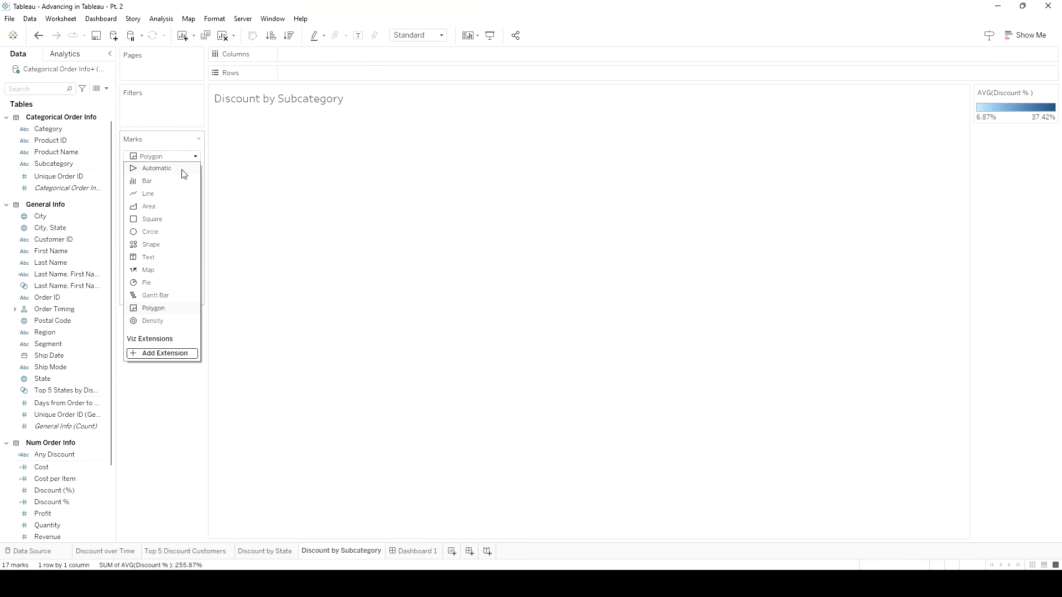
click(177, 168)
Try rebuilding the subcategory chart as a treemap and undo the mark type changes back to the original labelled treemap.
click(1025, 35)
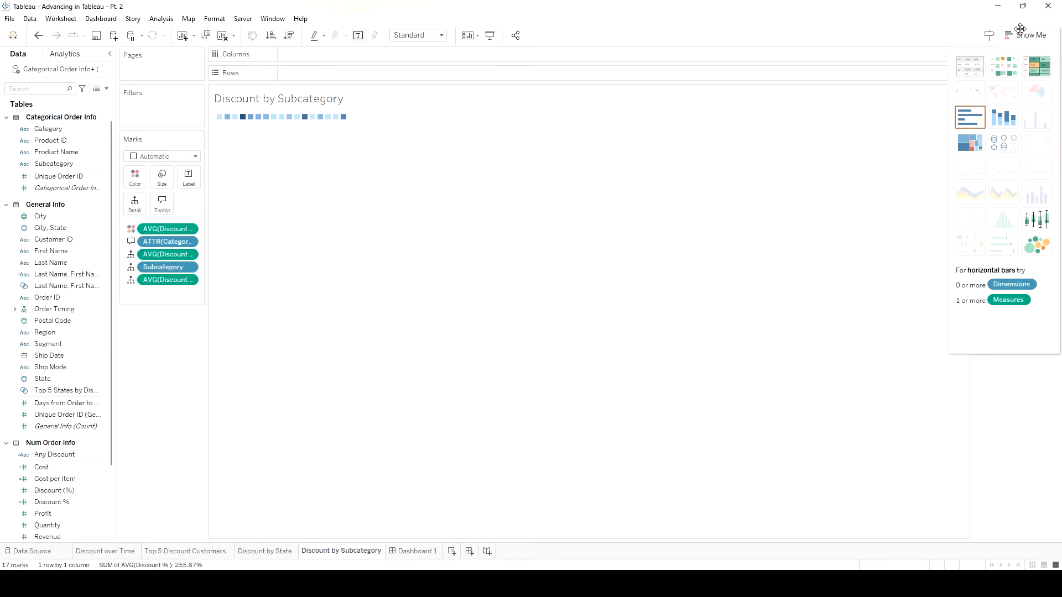
click(972, 145)
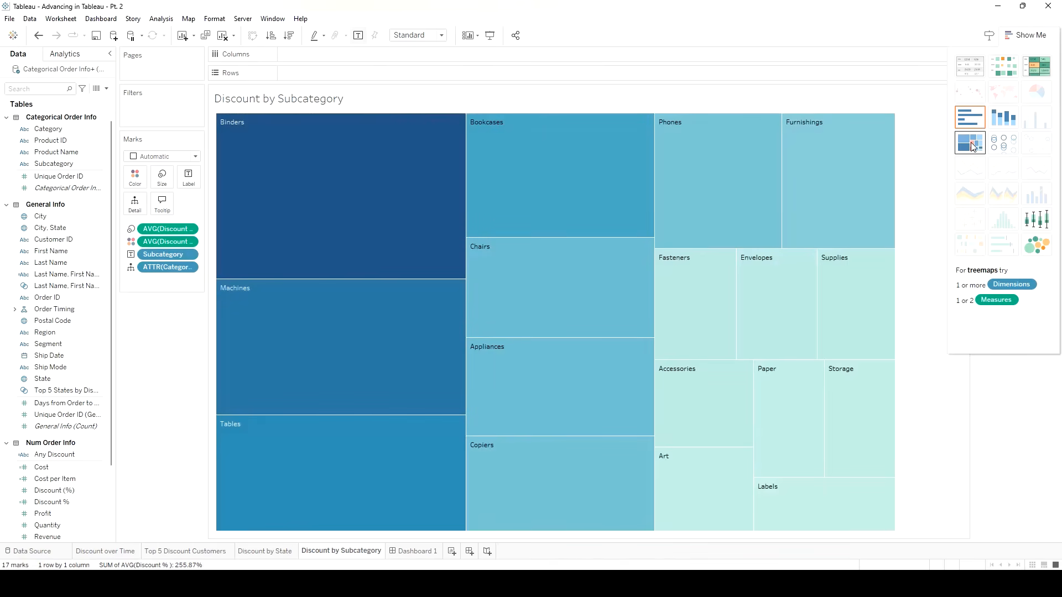
key(ctrl+z)
key(ctrl+z)
key(ctrl+z)
key(ctrl+z)
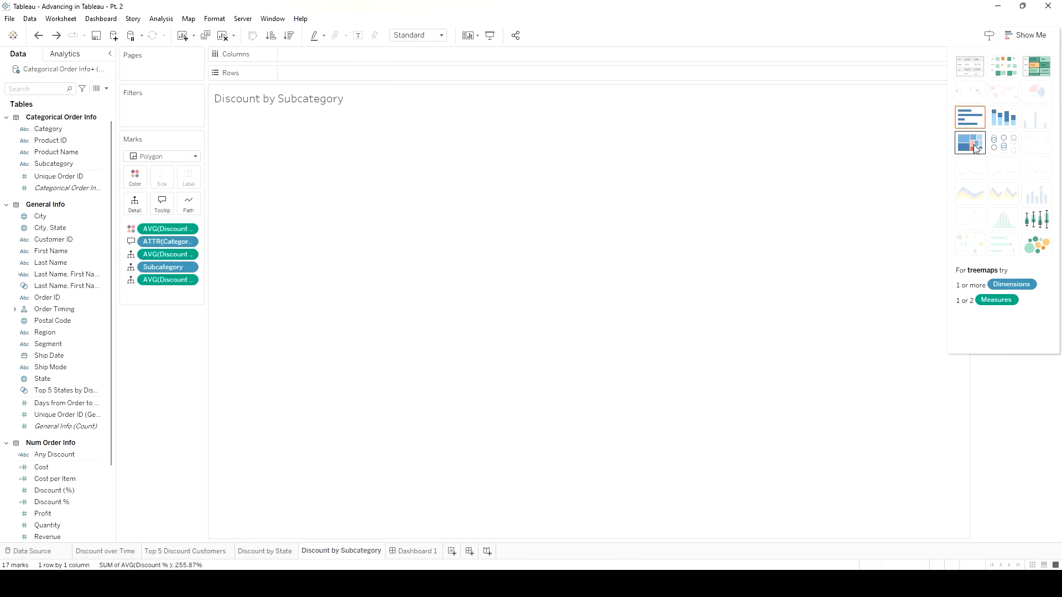
click(972, 145)
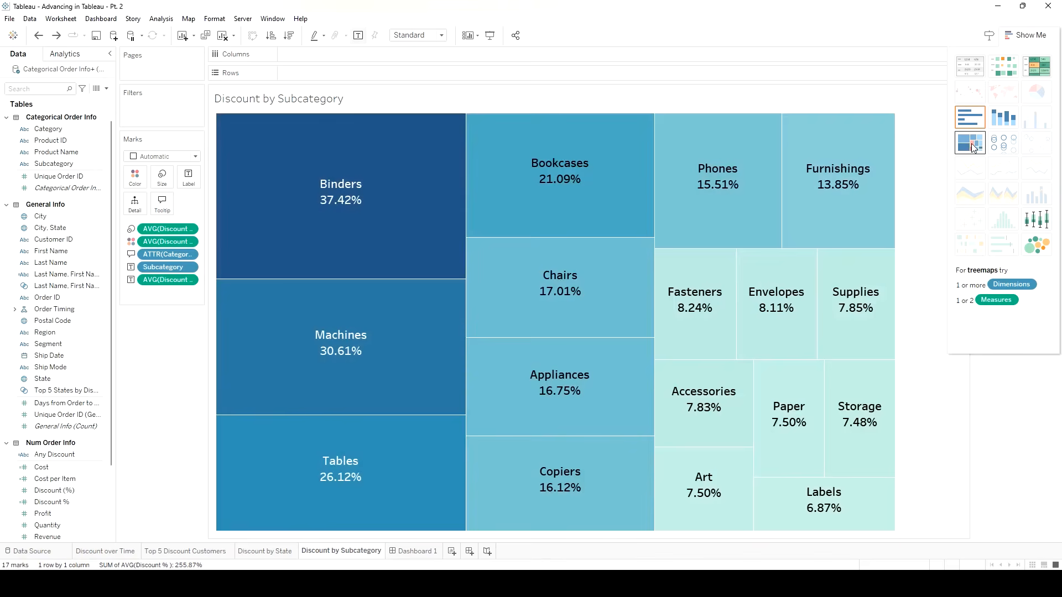
Set the label font size of the Discount by Subcategory treemap to 10 and check the labels on the dashboard.
click(416, 551)
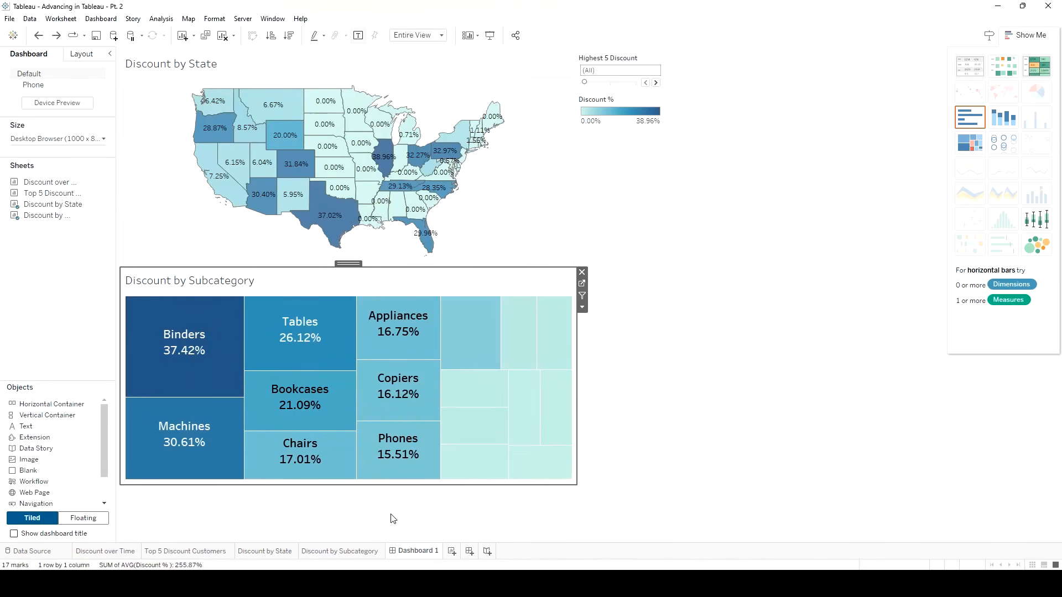
click(262, 552)
click(227, 553)
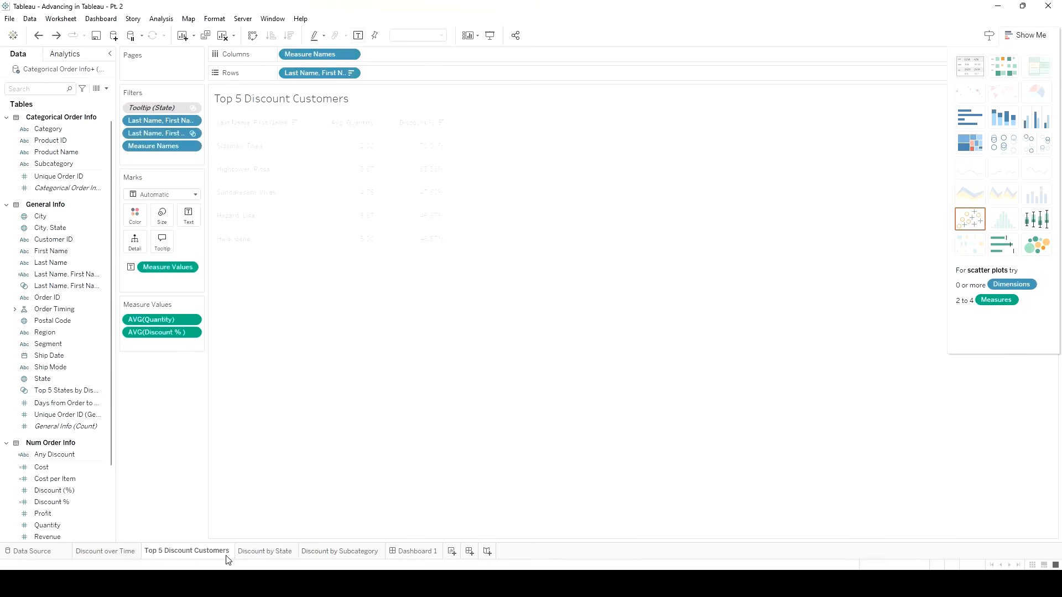
click(351, 552)
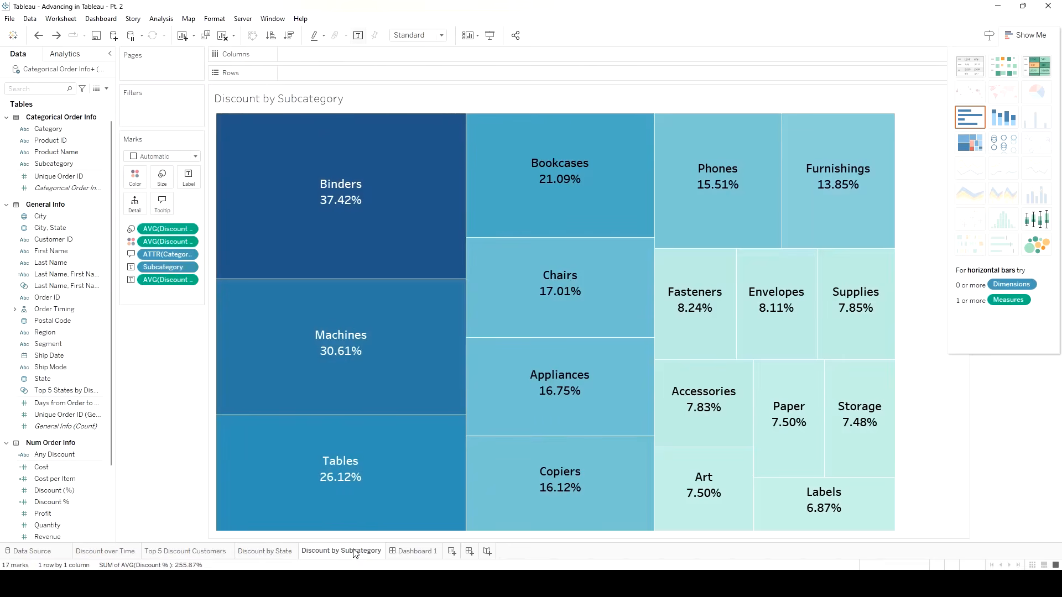
click(330, 204)
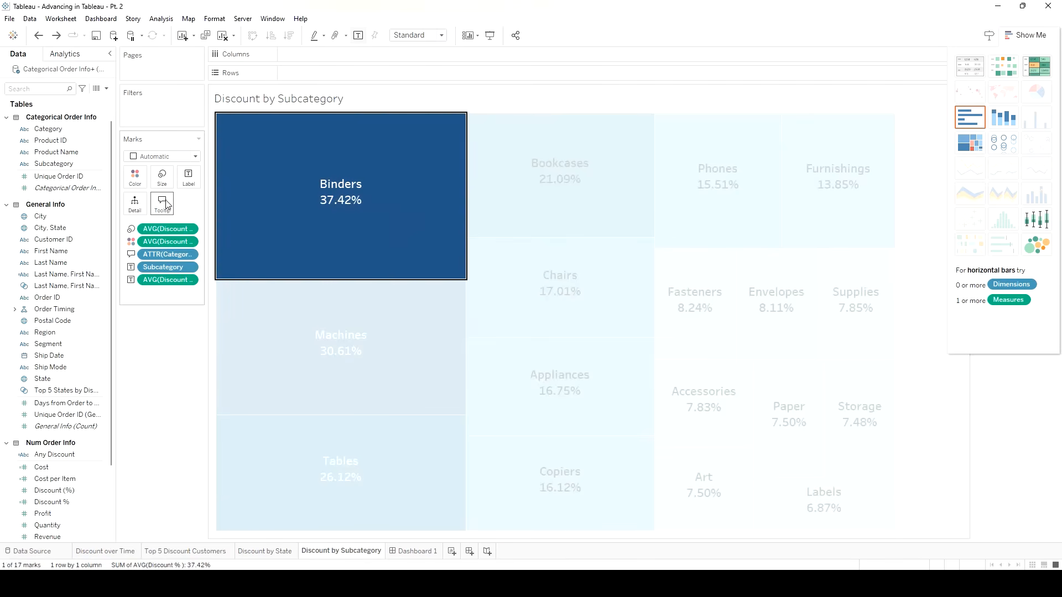
click(189, 177)
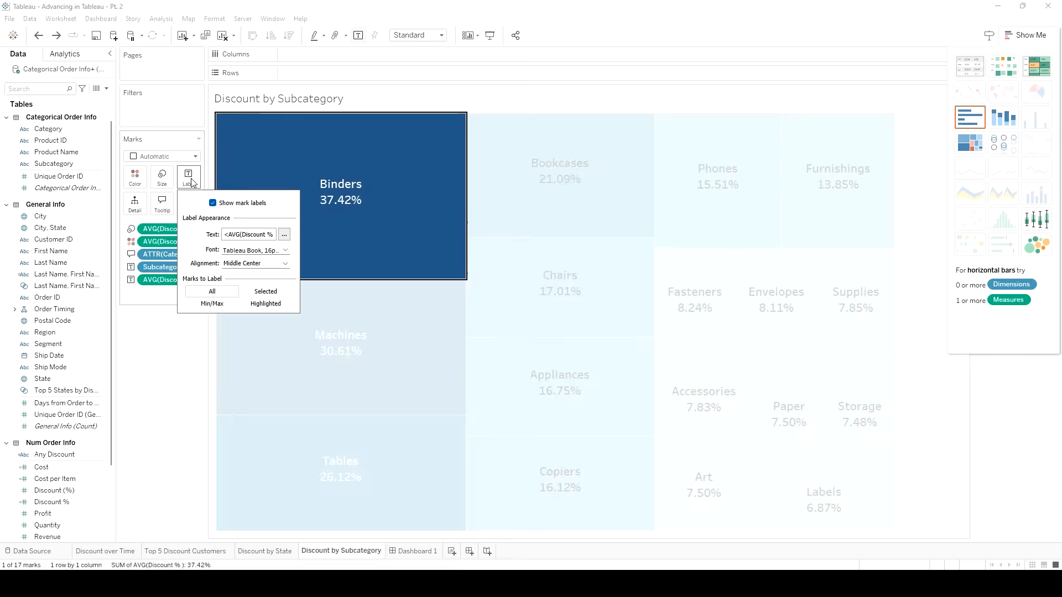
click(285, 251)
drag(239, 279, 209, 288)
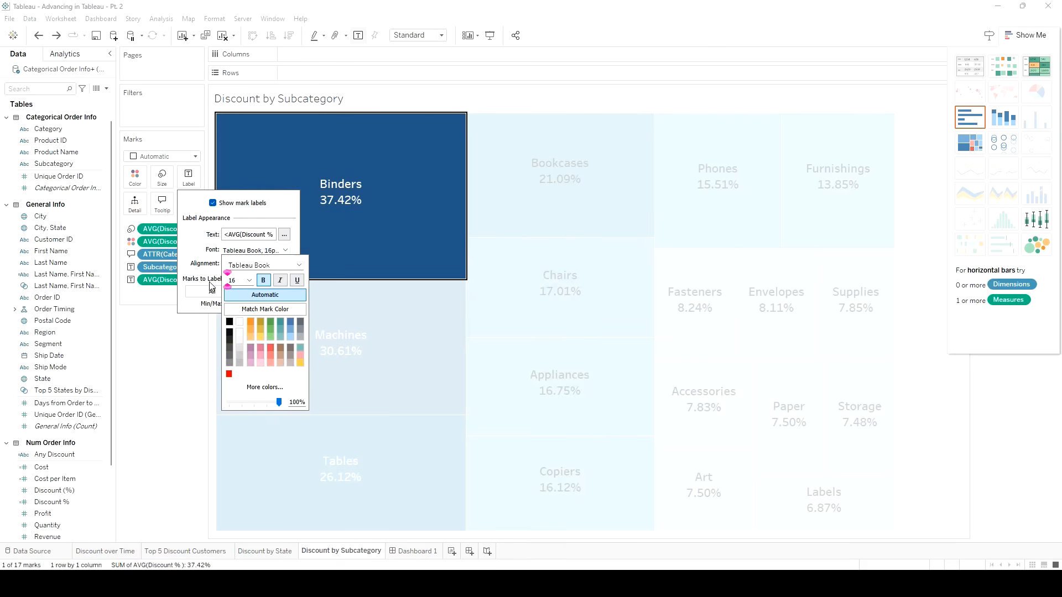
text(10)
click(425, 555)
mouse_move(545, 337)
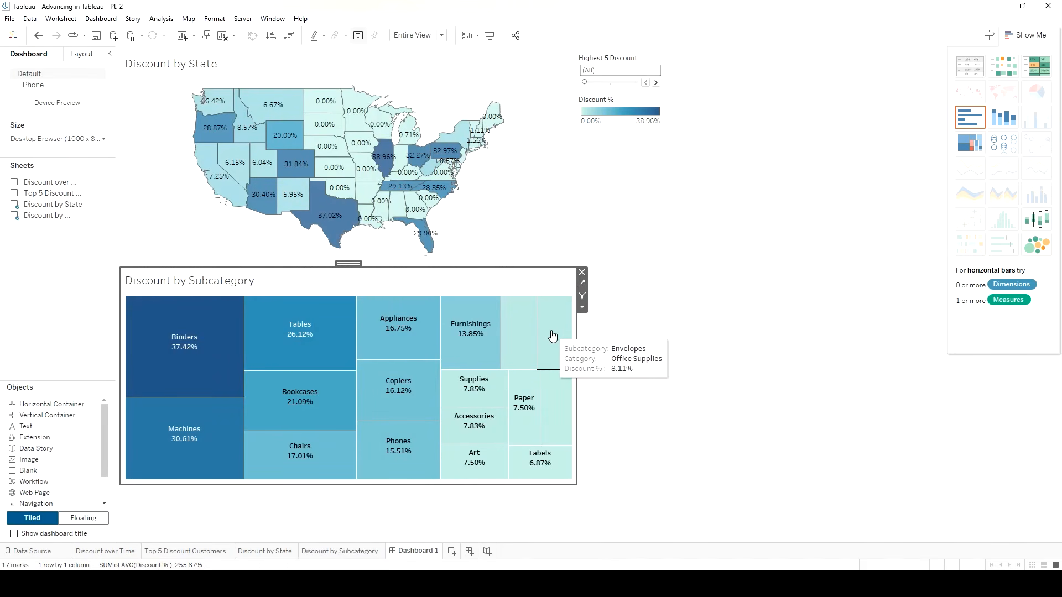
Set the label font size of the Discount by Subcategory treemap to 8.
click(339, 552)
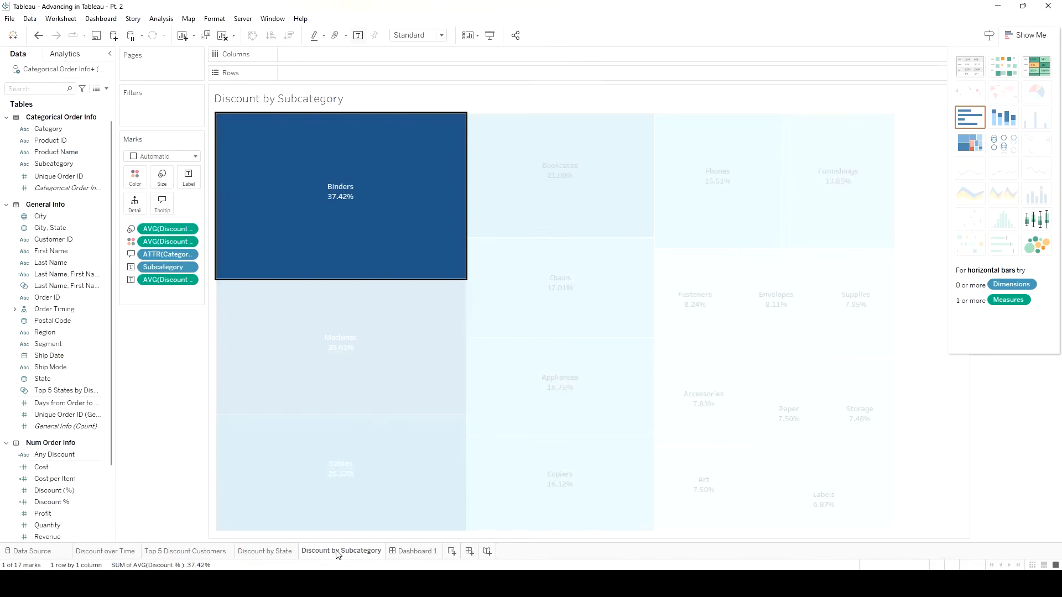
click(187, 177)
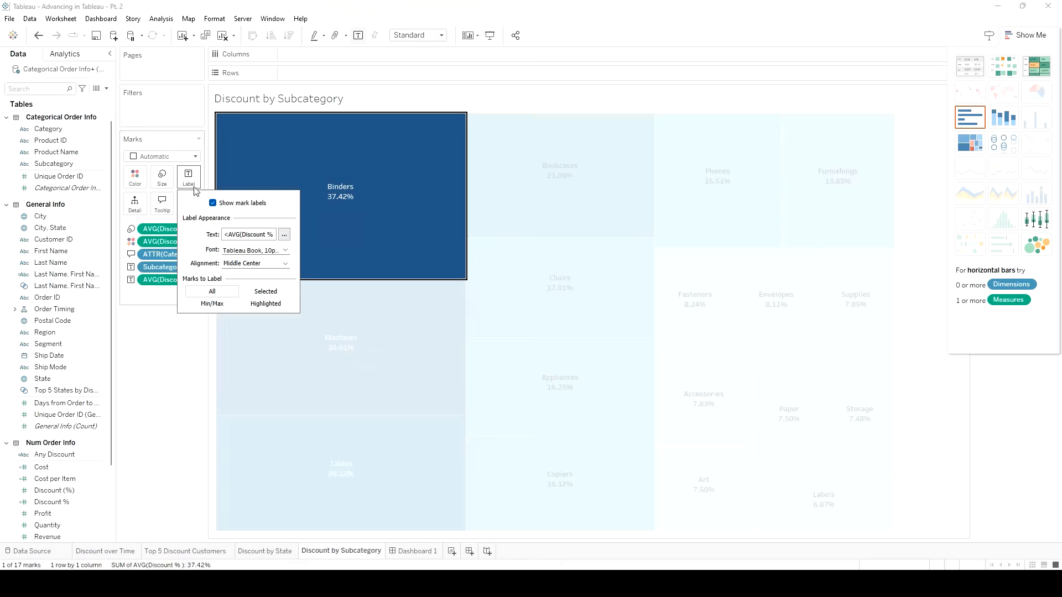
click(268, 251)
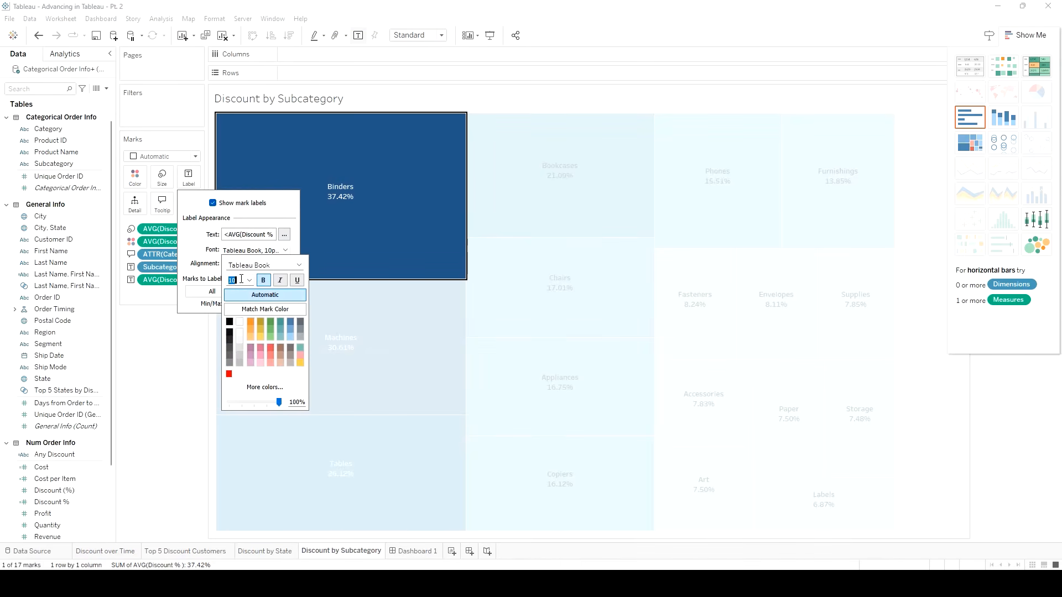
text(8)
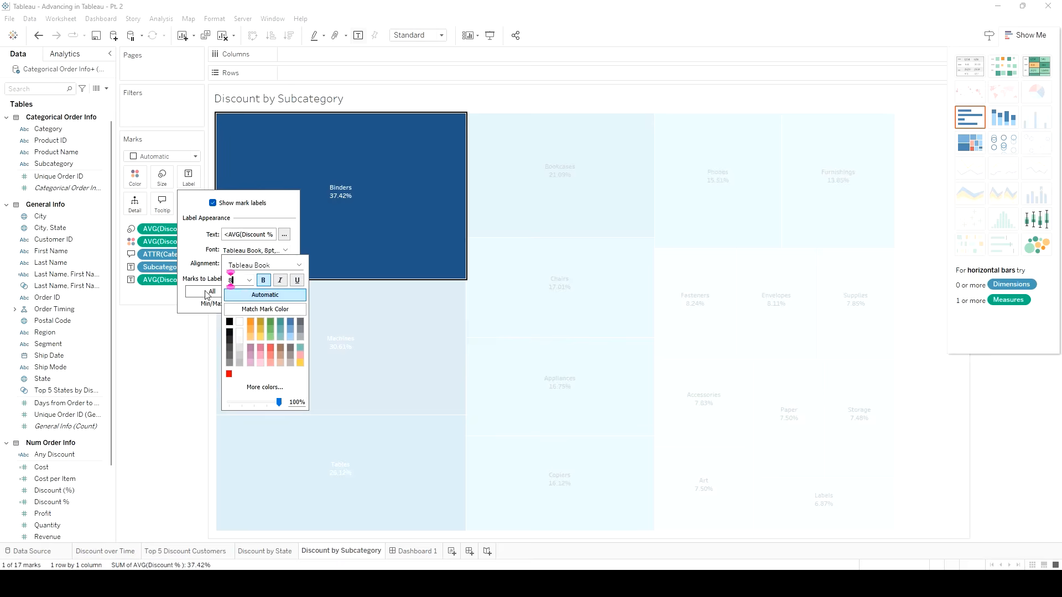
click(193, 365)
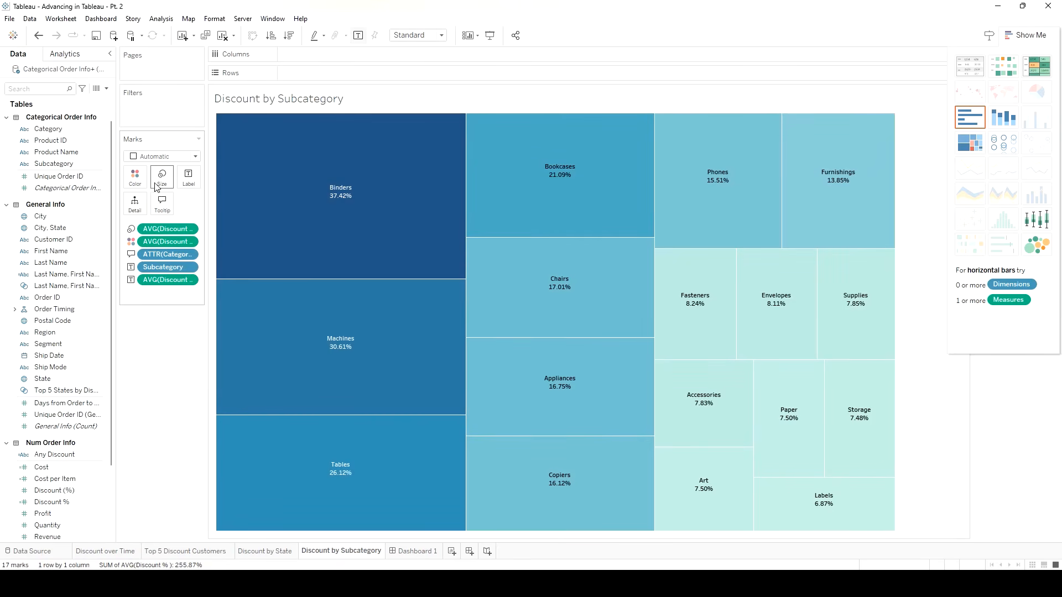
Move the Discount % line to the top of the treemap's tooltip, followed by a blank line above Subcategory and Category.
click(162, 203)
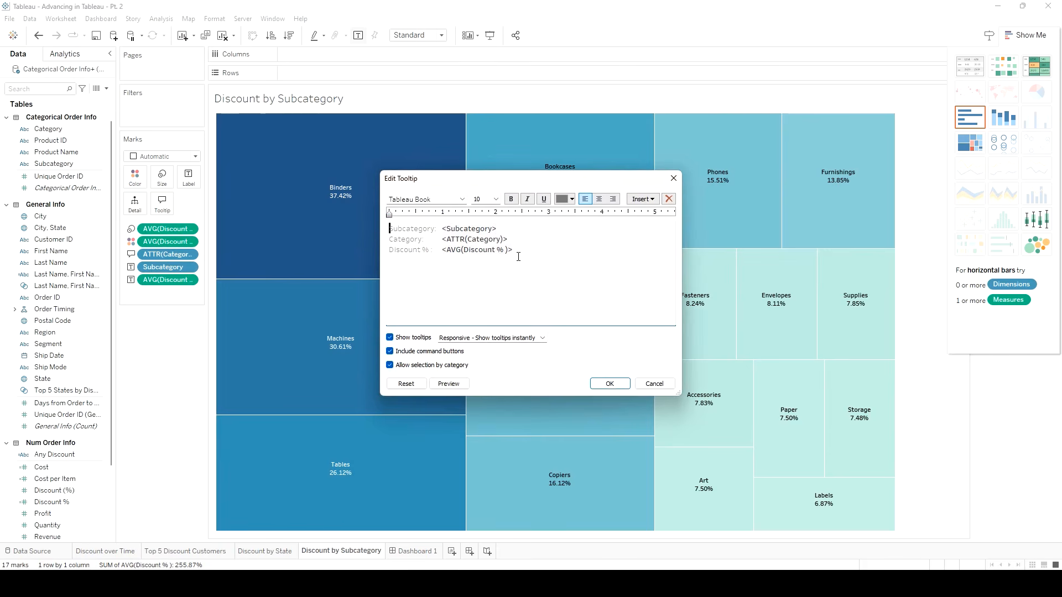
drag(513, 250, 377, 247)
key(ctrl+c)
key(Delete)
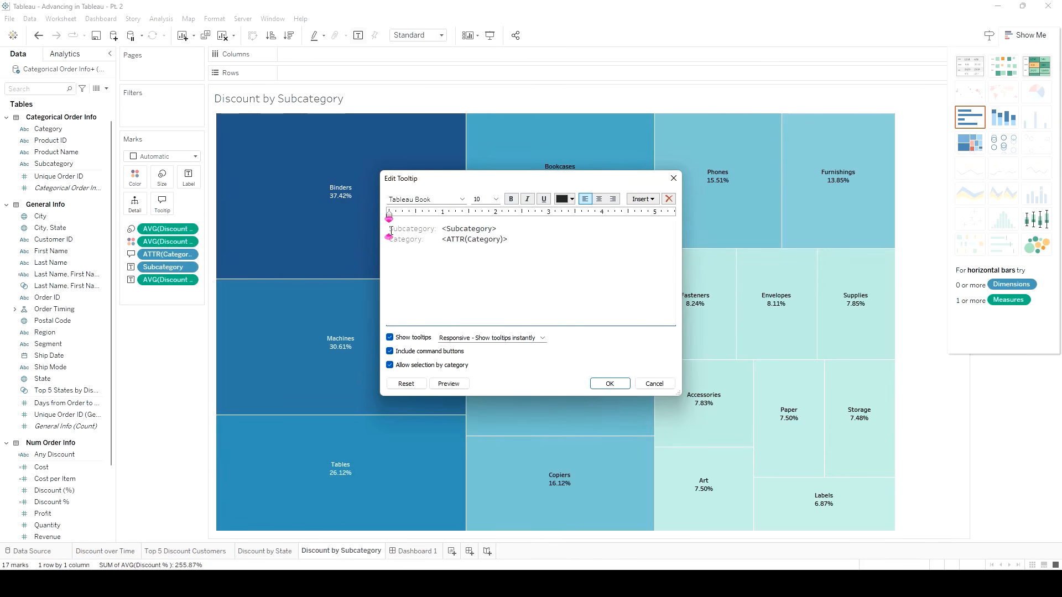
key(Return)
key(ctrl+v)
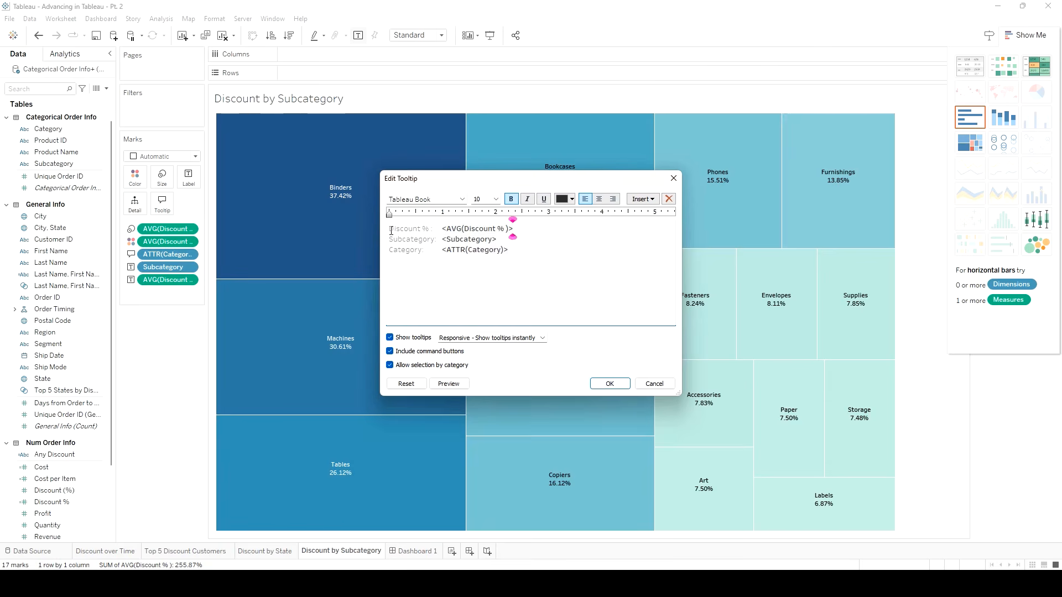
key(Return)
Format the whole Discount % line in the tooltip as bold black text and check the tooltip on the Binders tile.
drag(513, 228, 328, 225)
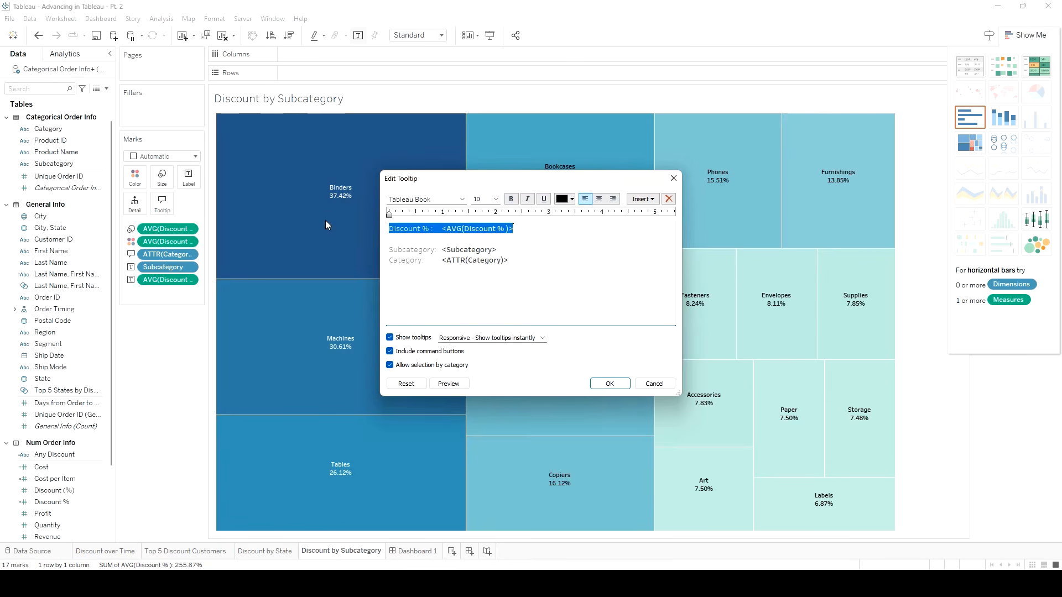
click(572, 200)
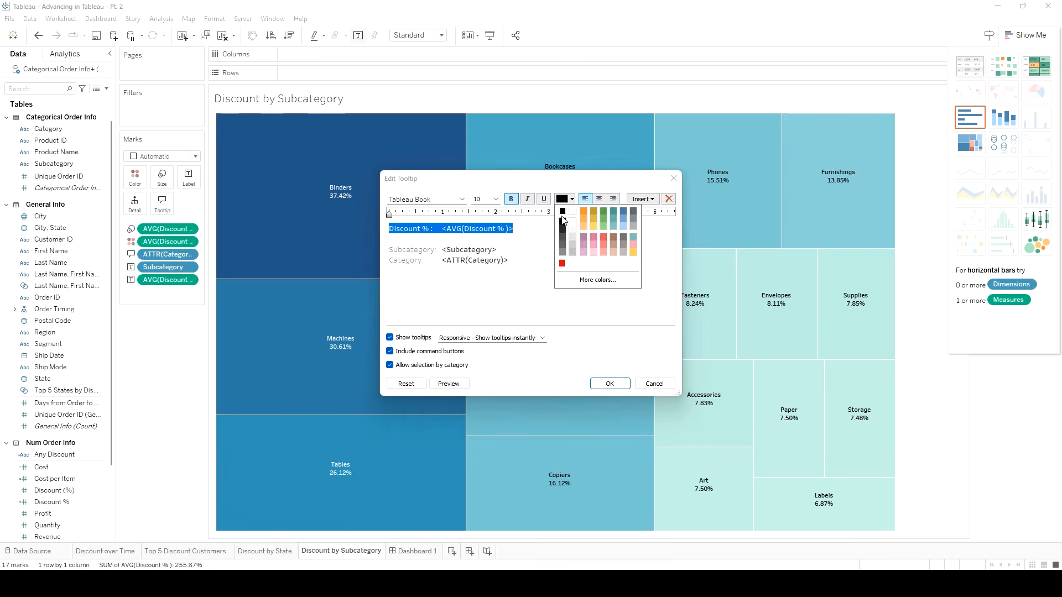
click(569, 225)
click(609, 384)
mouse_move(283, 203)
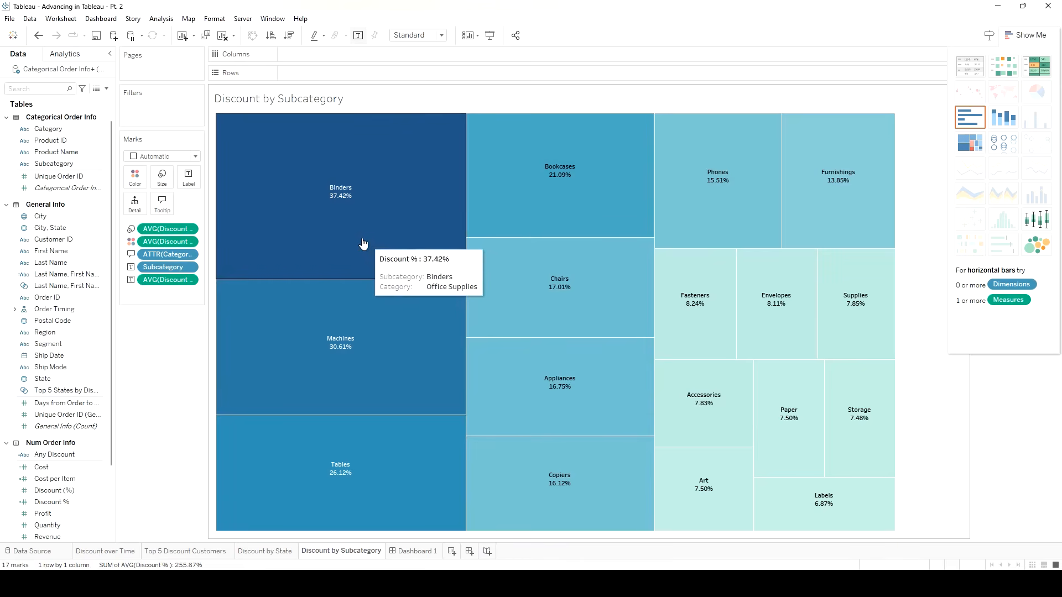
click(188, 177)
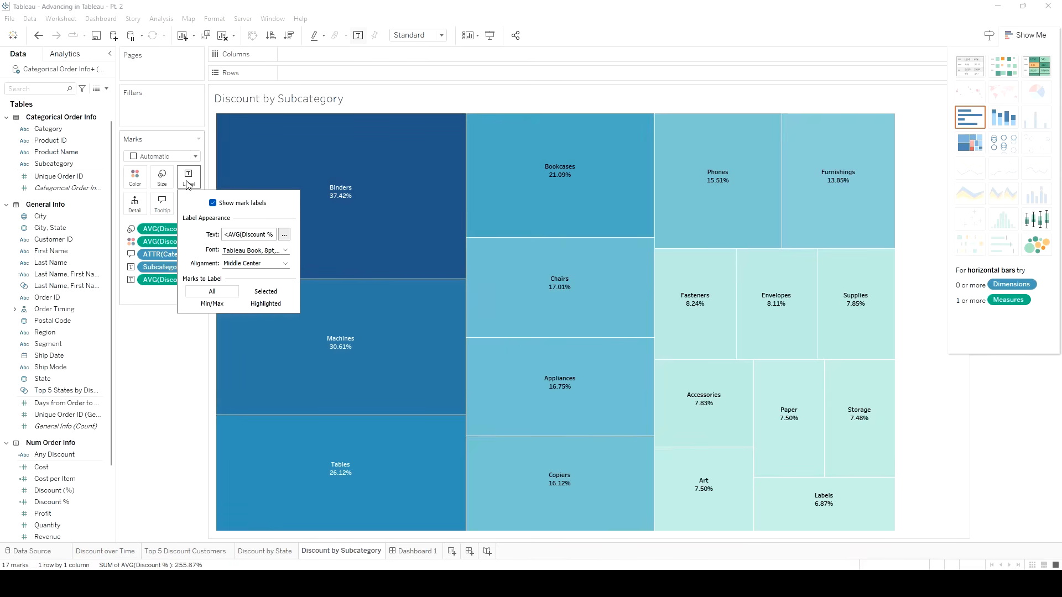
click(284, 235)
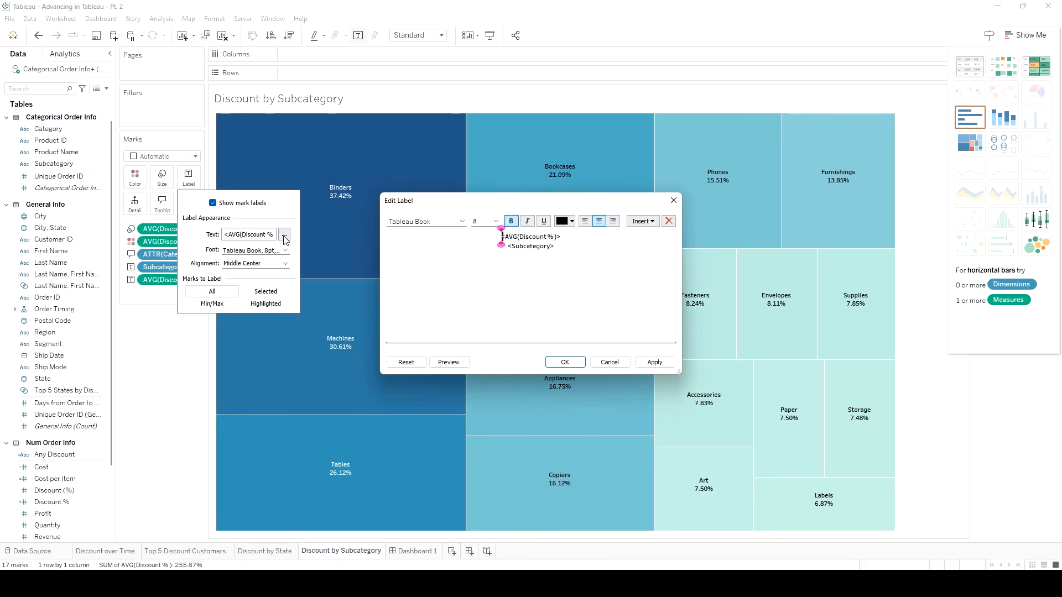
click(610, 362)
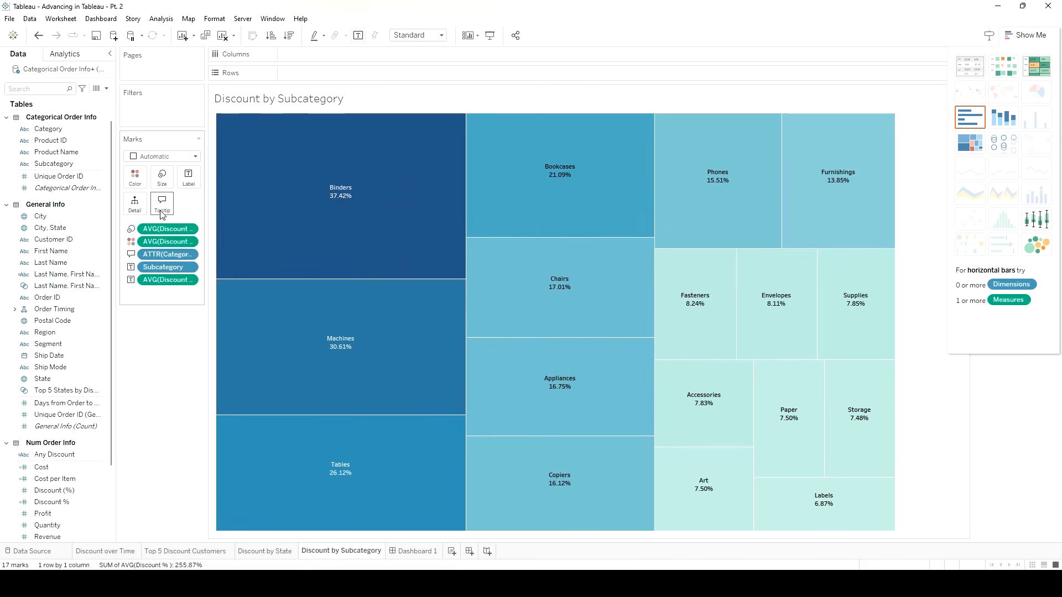
Color the AVG(Discount %) value in the treemap's tooltip red.
click(161, 209)
drag(522, 231, 442, 228)
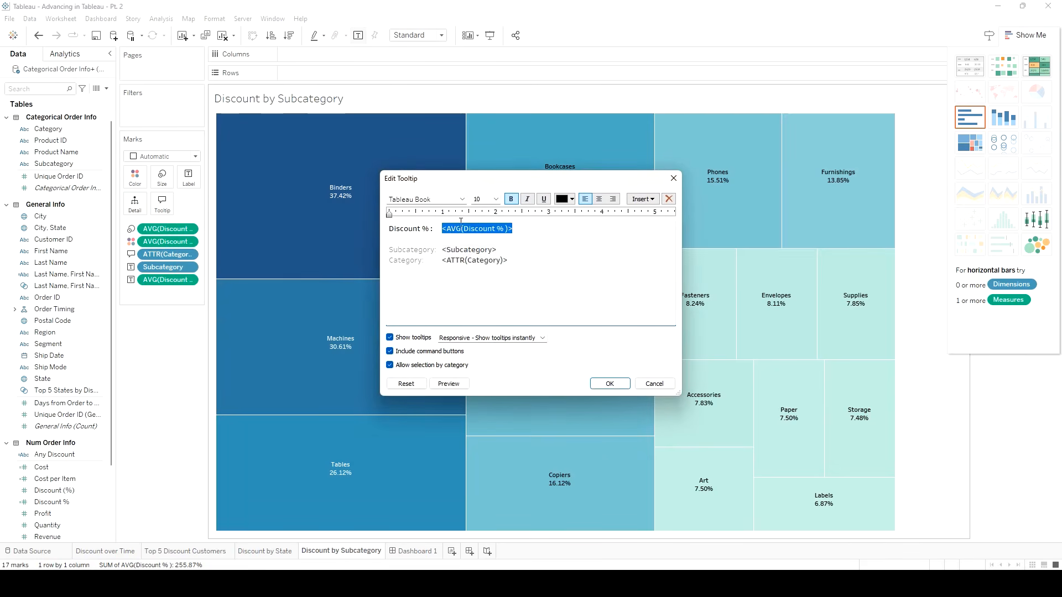
click(572, 199)
click(562, 264)
click(608, 384)
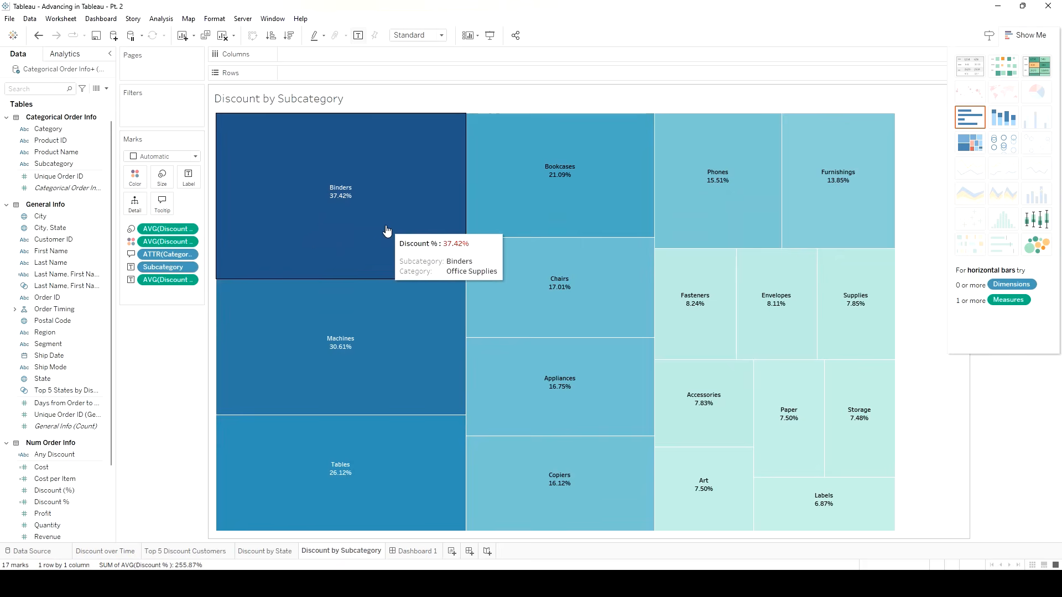
Try coloring the AVG(Discount %) value in the treemap labels red, and reset the label text to its default.
click(190, 188)
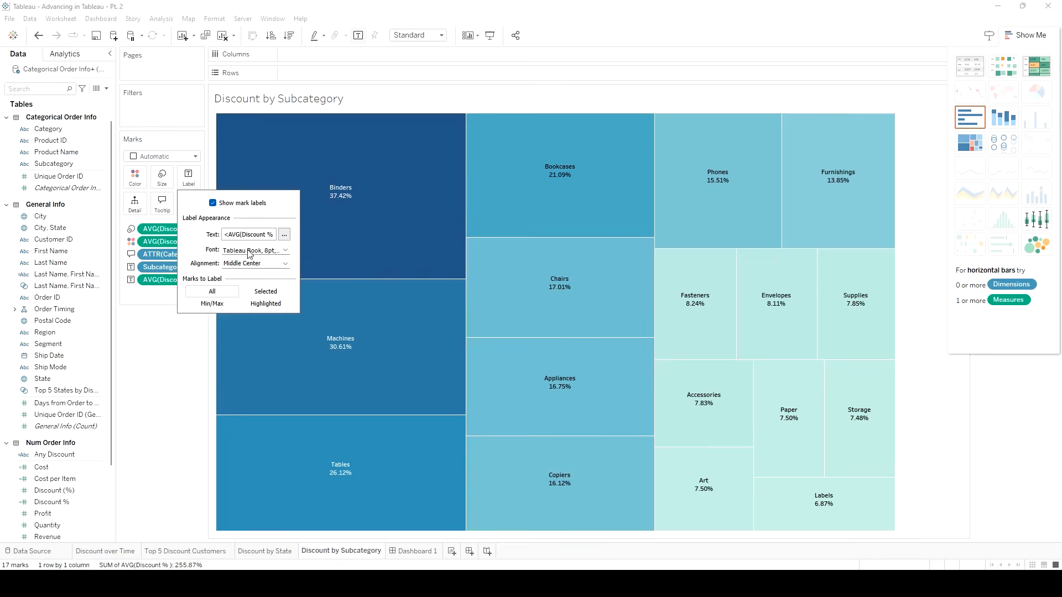
click(285, 251)
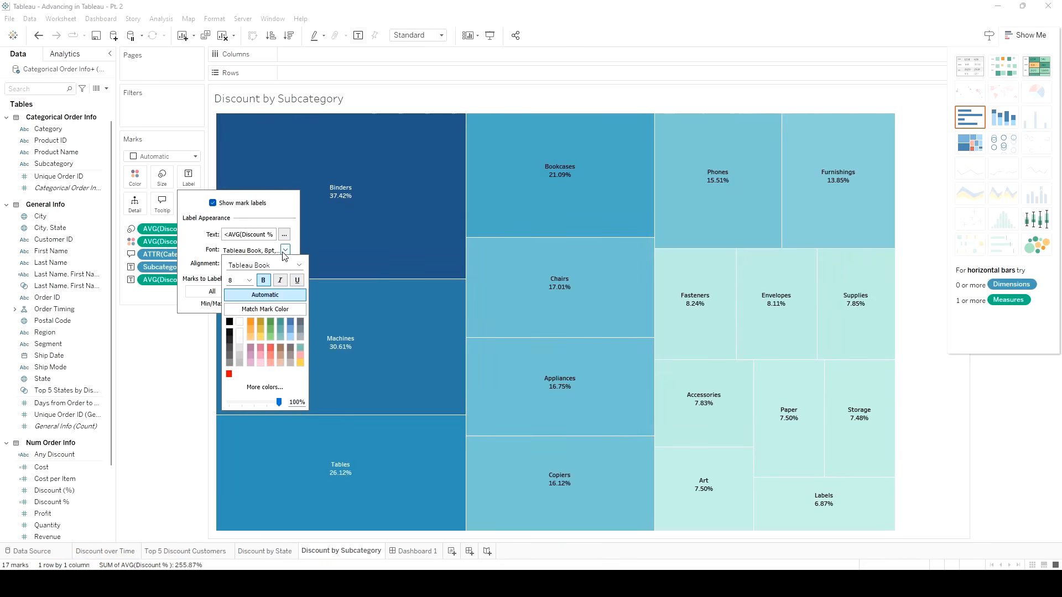
mouse_move(343, 198)
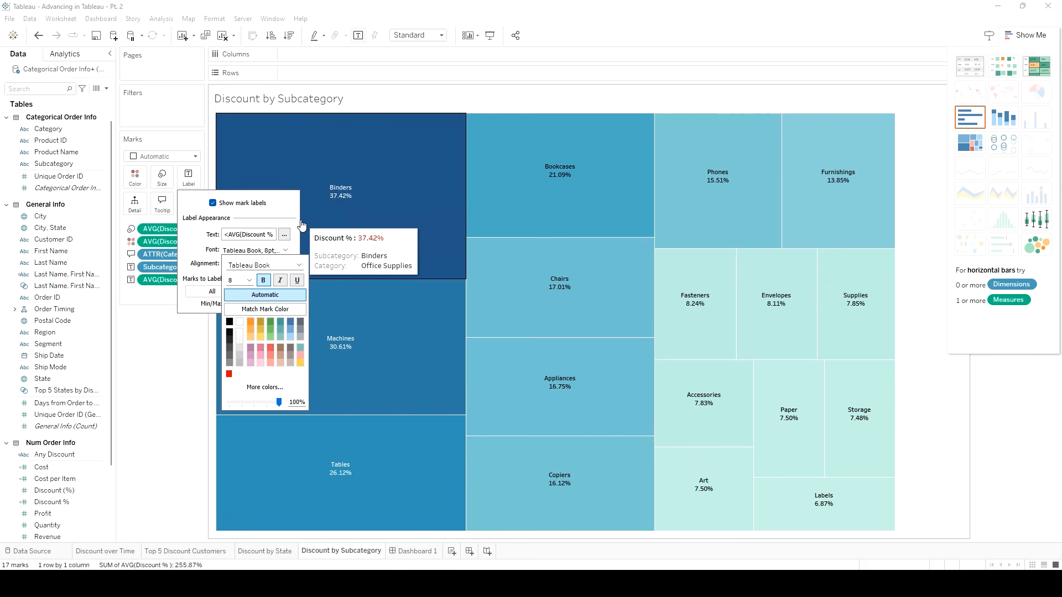
click(284, 234)
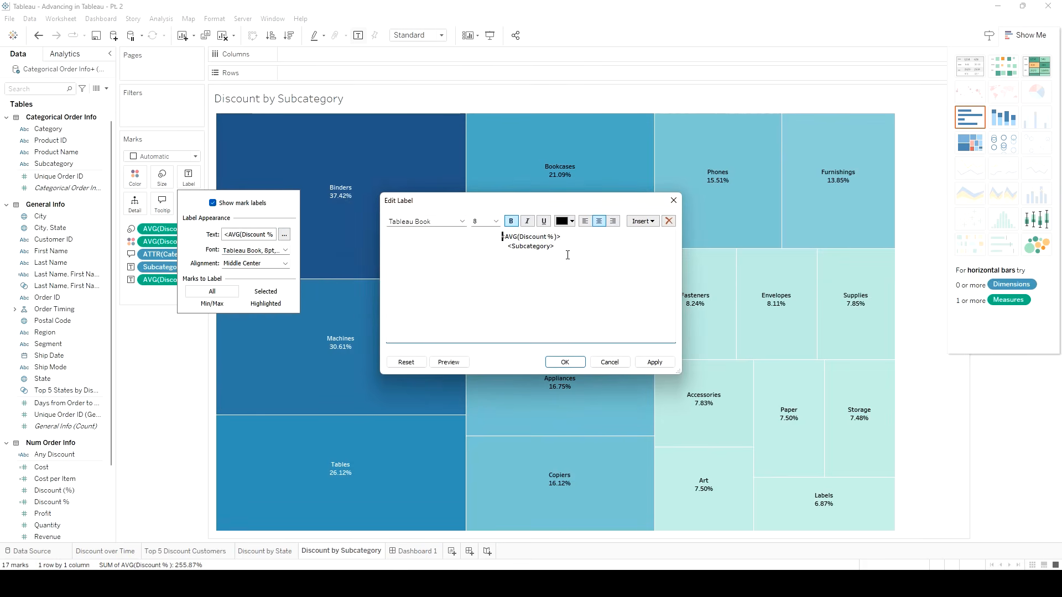
drag(555, 246, 497, 238)
click(512, 241)
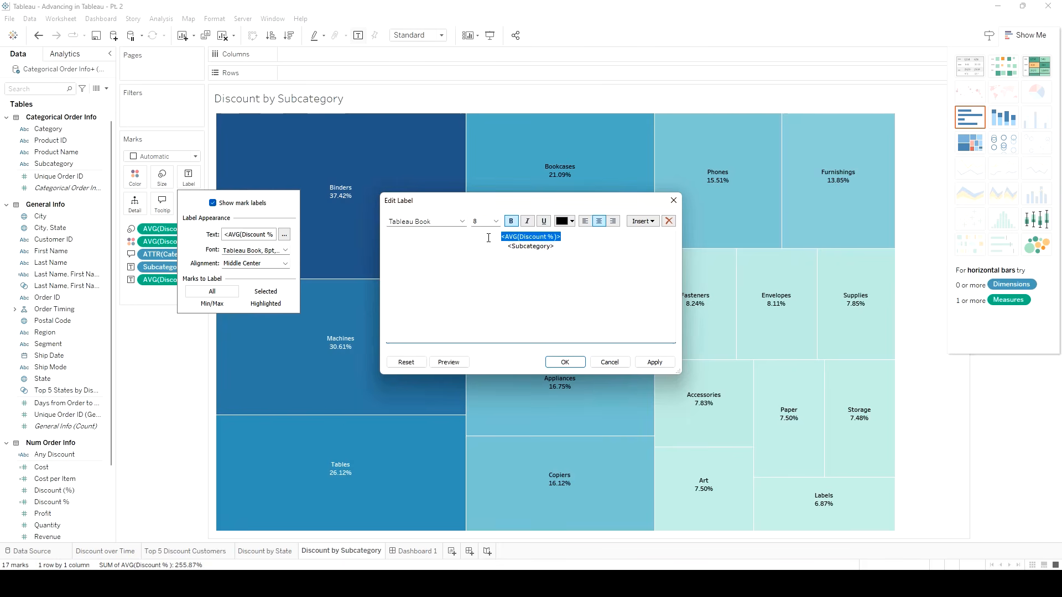
click(572, 222)
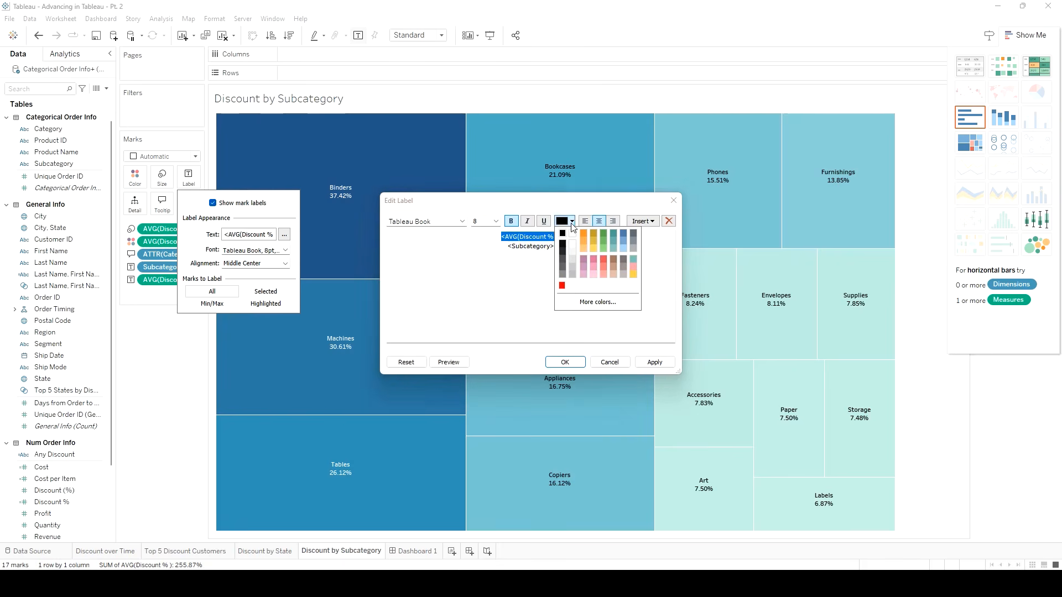
click(562, 285)
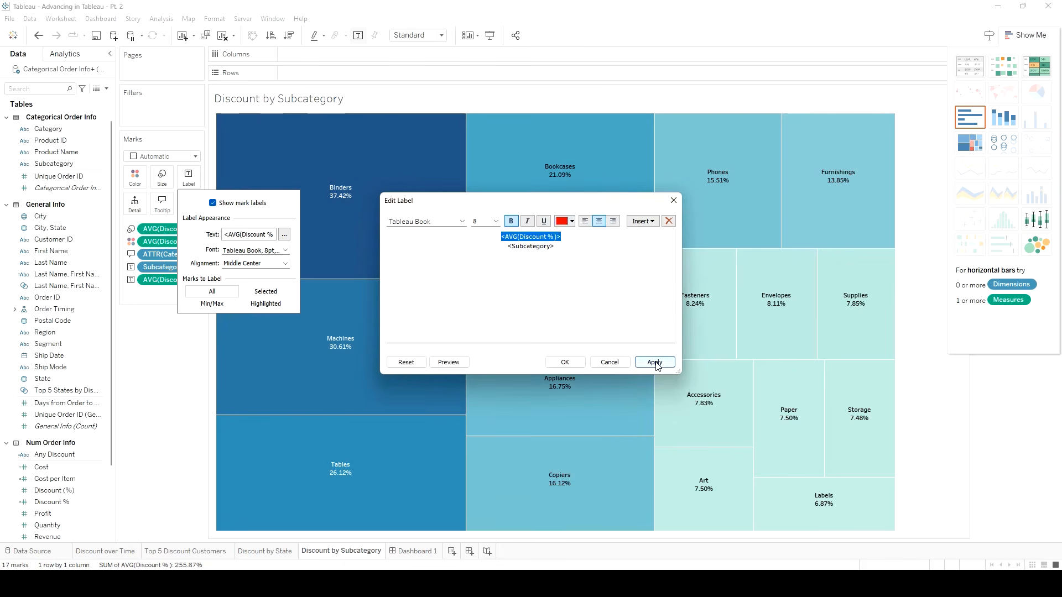
click(655, 362)
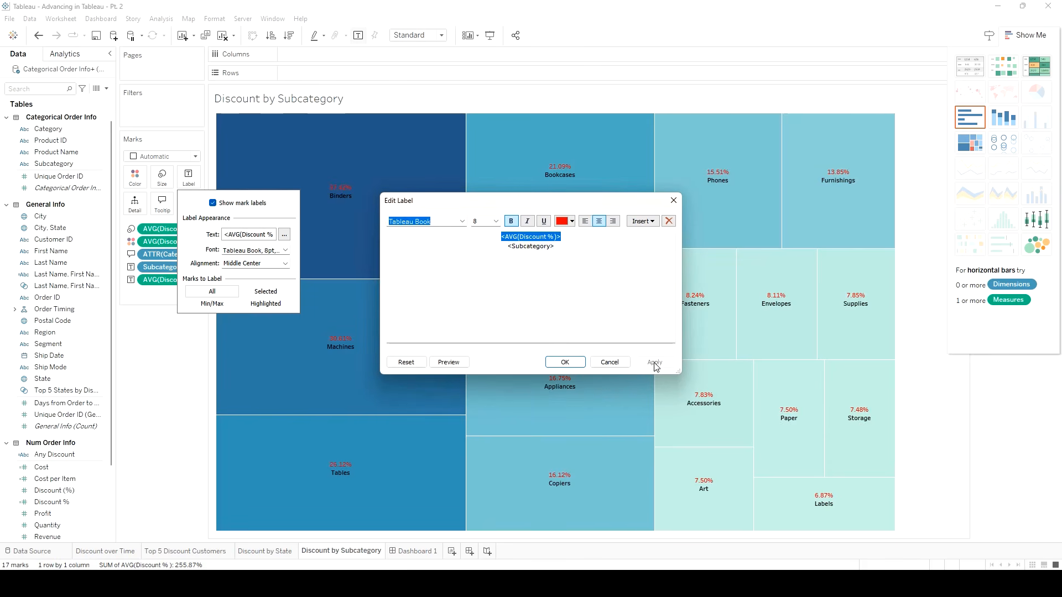
click(406, 362)
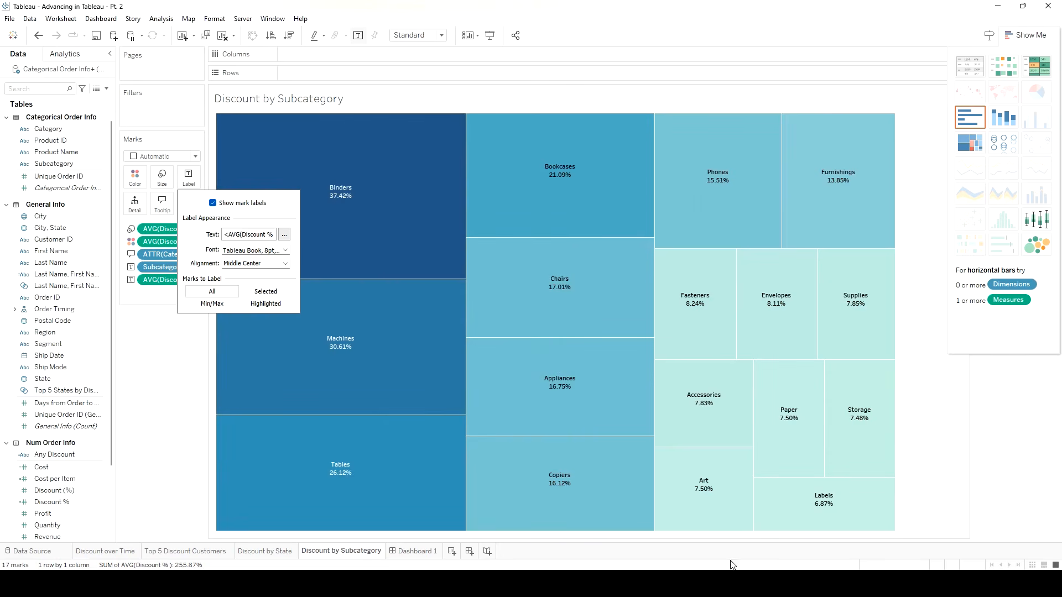
Check the tooltips of the state map and the subcategory treemap on Dashboard 1.
click(416, 551)
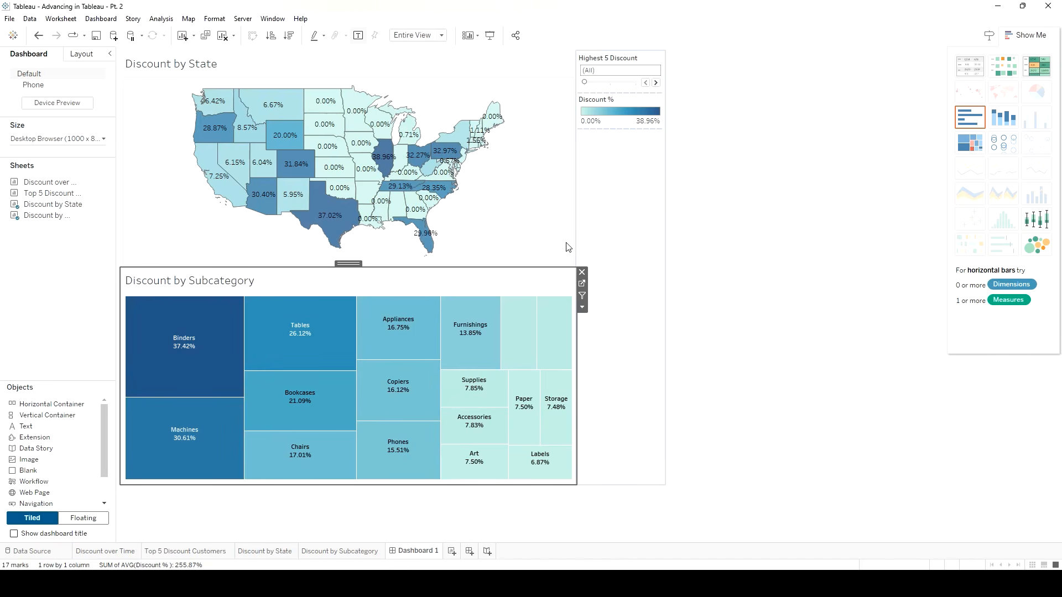
mouse_move(61, 209)
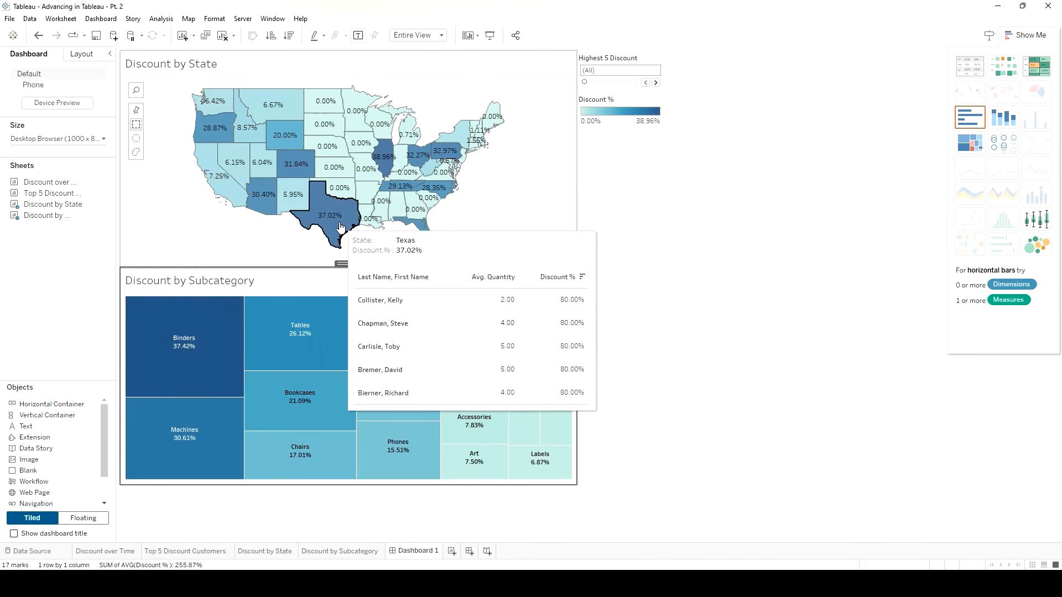
mouse_move(412, 211)
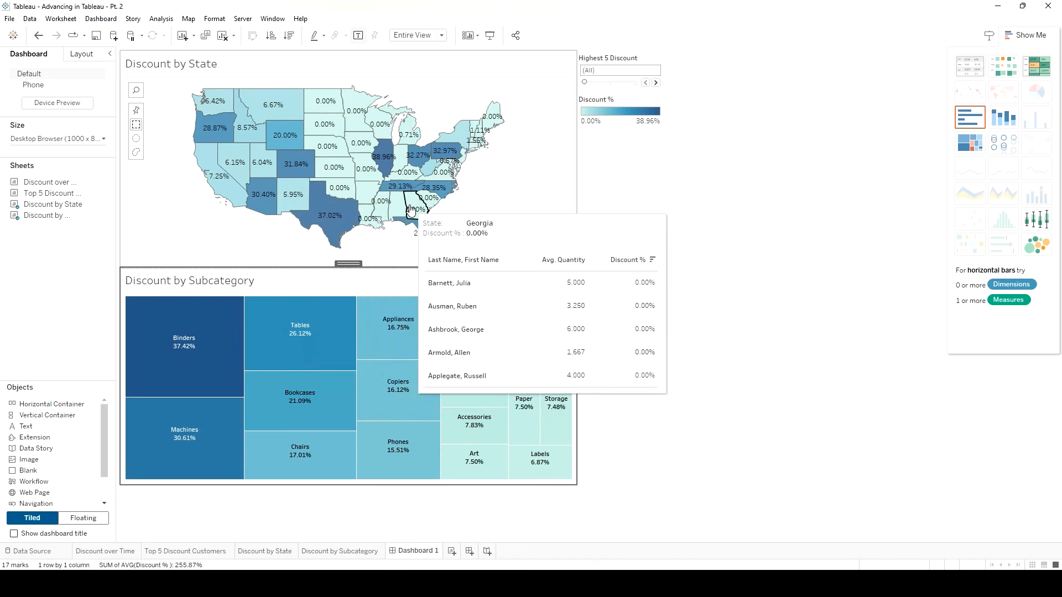
mouse_move(224, 289)
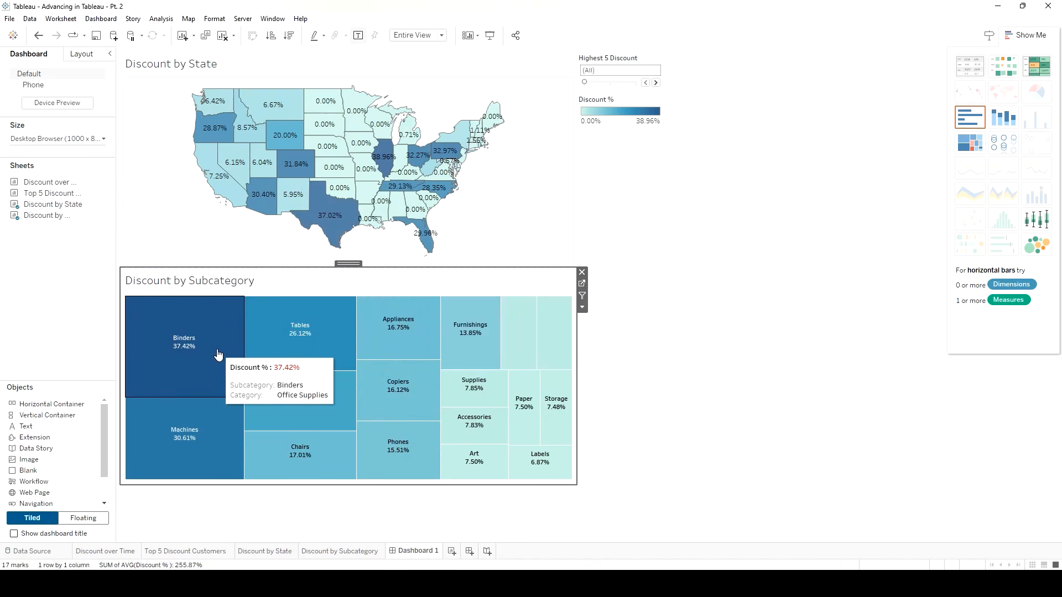
Place the Discount over Time sheet below the treemap and set the dashboard height to 1600 px.
mouse_move(69, 186)
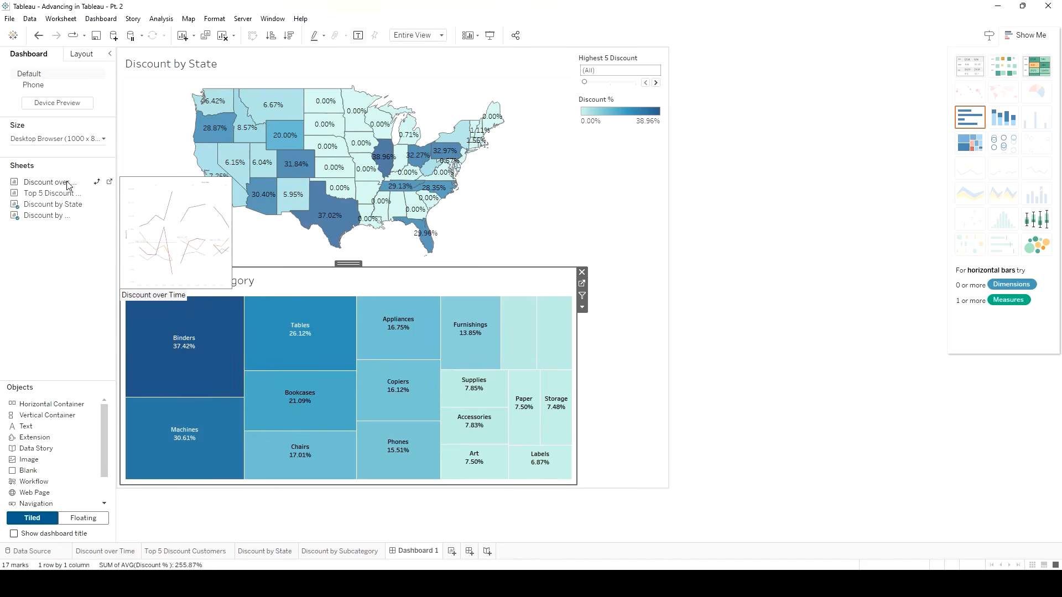
mouse_move(64, 183)
mouse_down()
mouse_move(309, 384)
mouse_move(333, 458)
mouse_move(326, 486)
mouse_up()
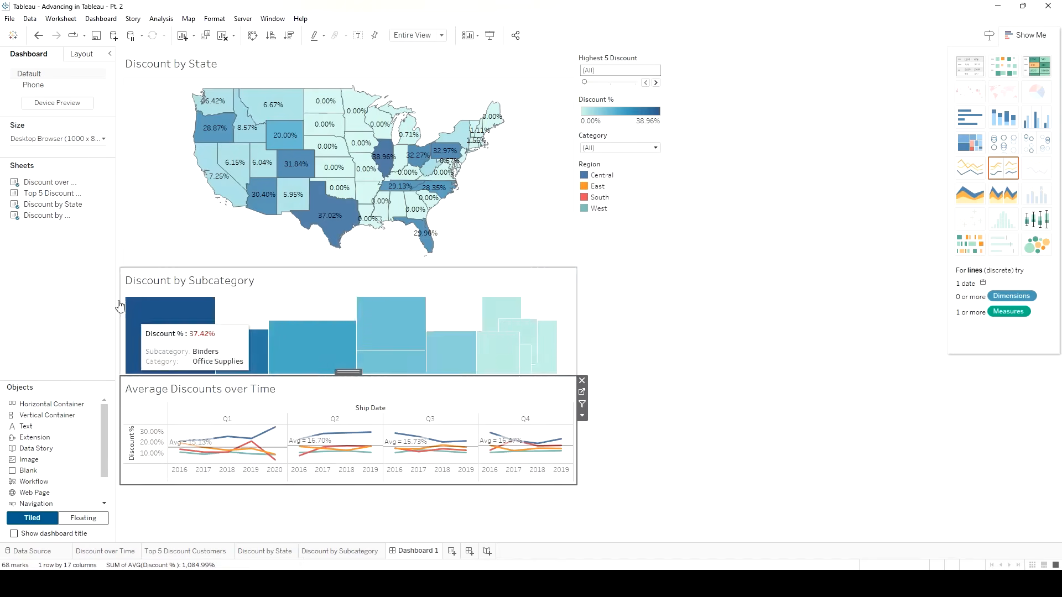
click(105, 140)
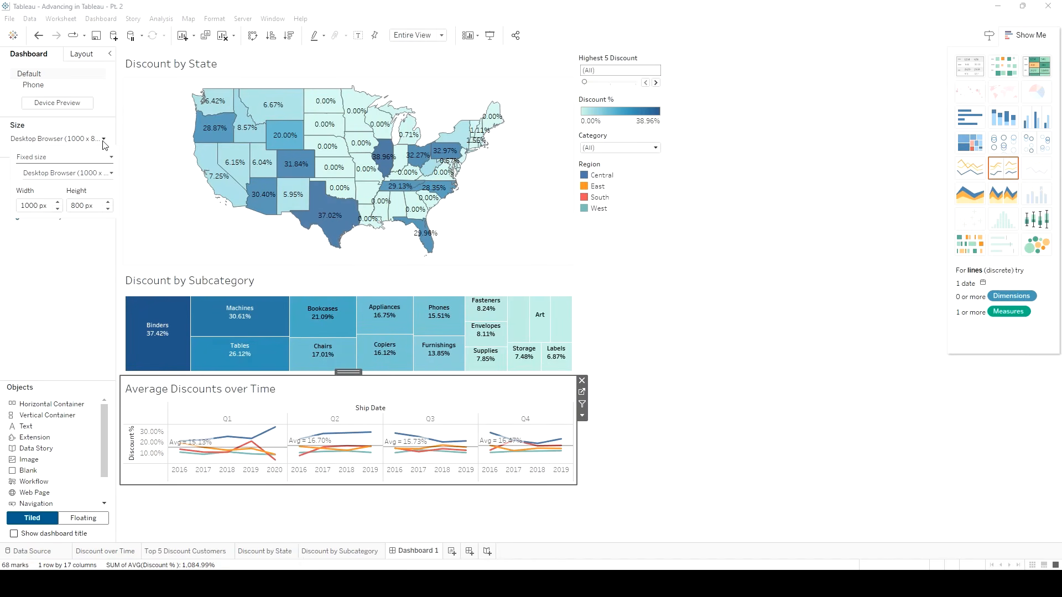
click(74, 206)
text(1600)
key(Return)
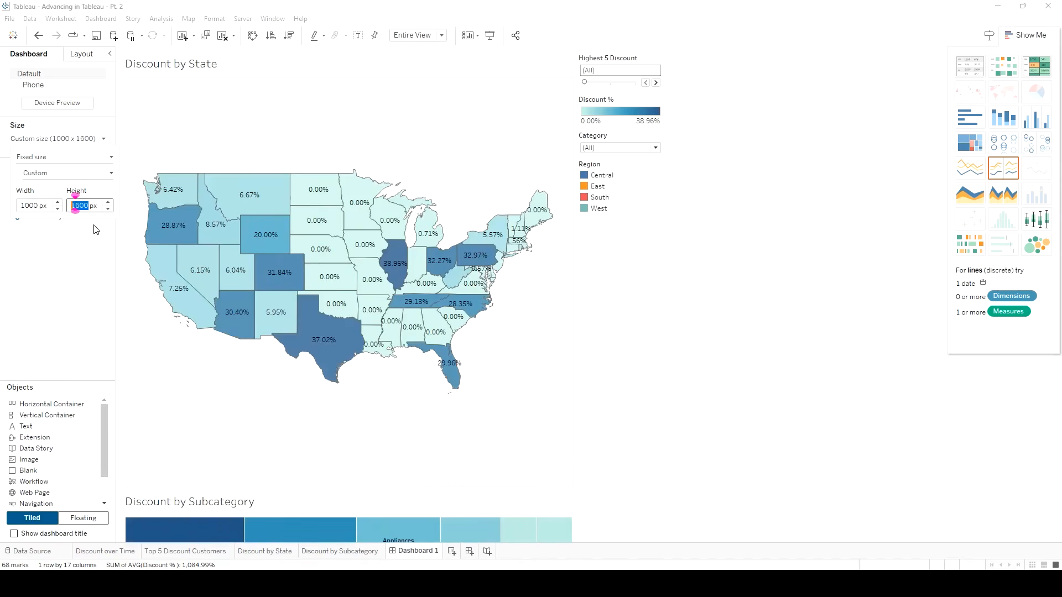
click(611, 202)
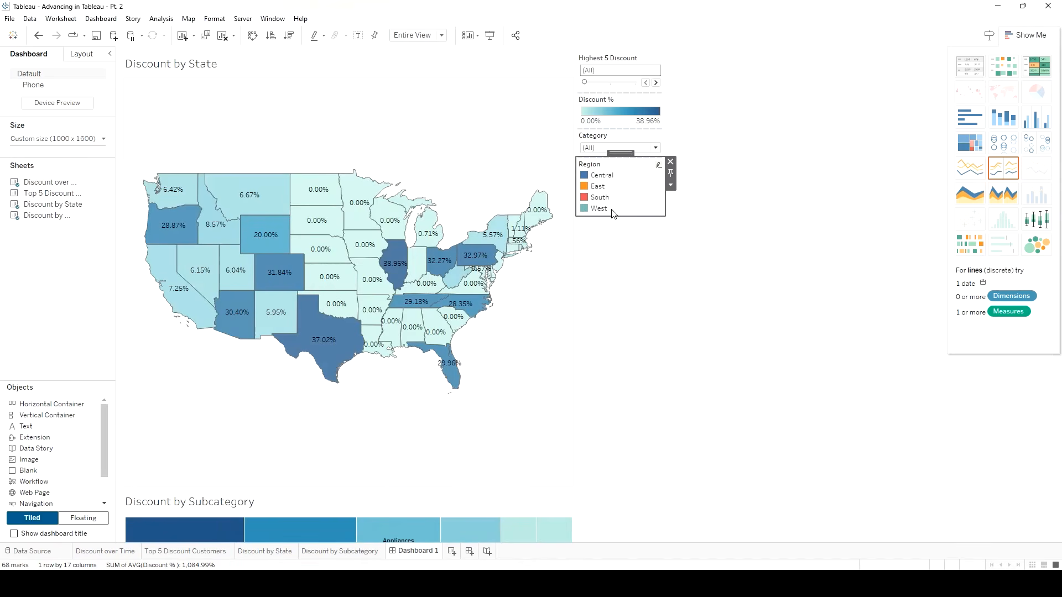
Hide the Show Me chart suggestions and shorten the Discount by State map area on the dashboard, giving the treemap more room.
scroll(608, 216, down, 3)
scroll(613, 222, down, 1)
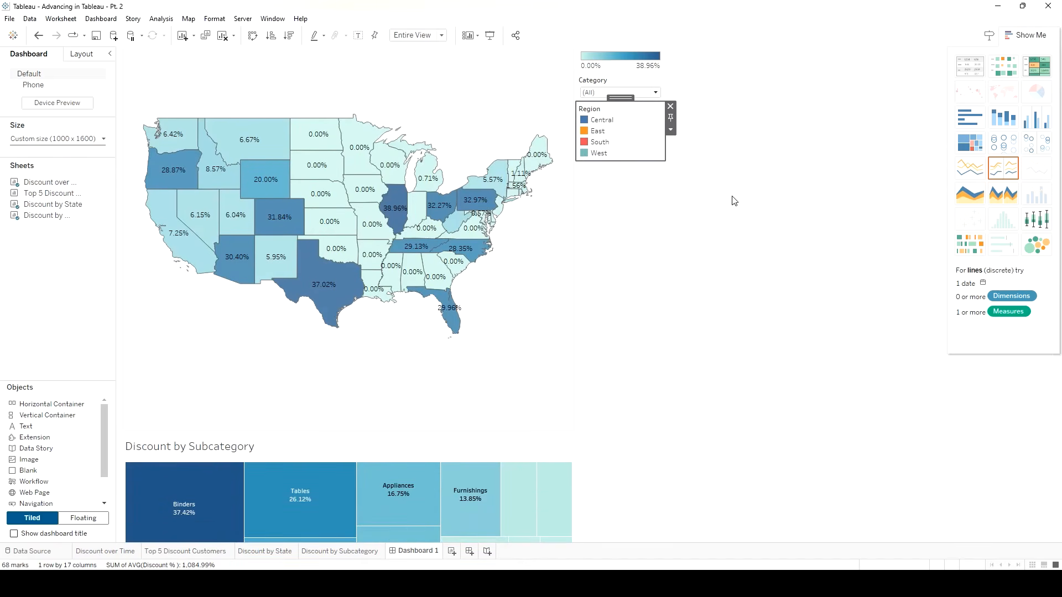
click(1017, 35)
scroll(801, 227, down, 4)
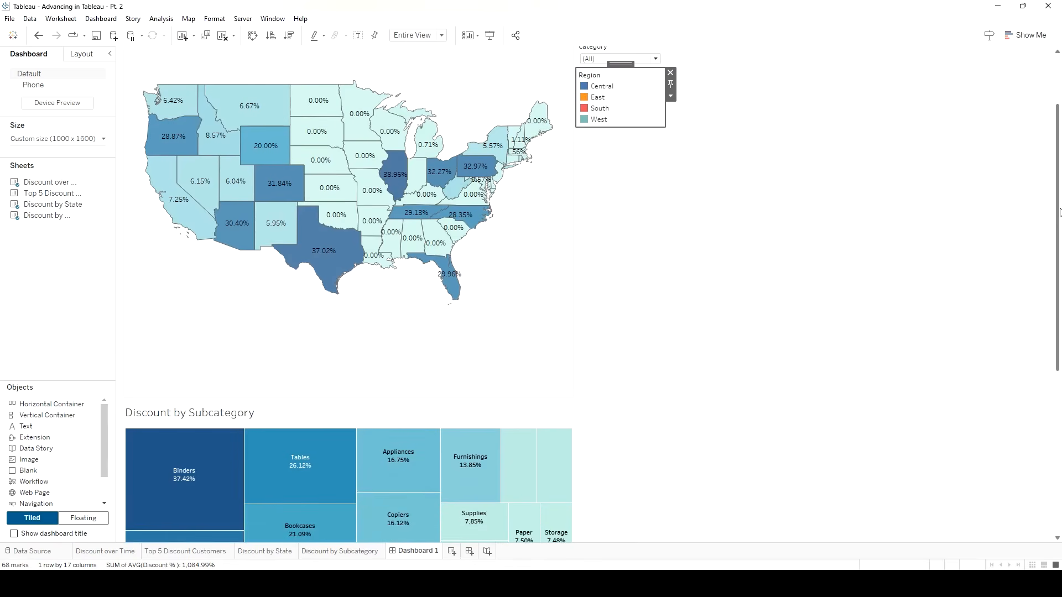
drag(1058, 227, 1060, 474)
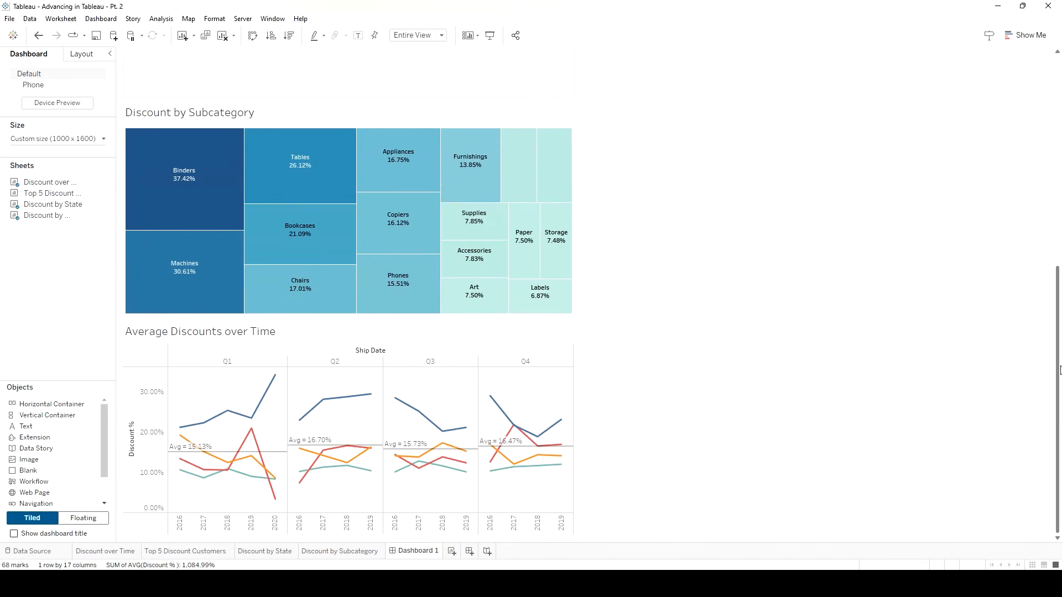
drag(1061, 370, 1059, 182)
click(435, 354)
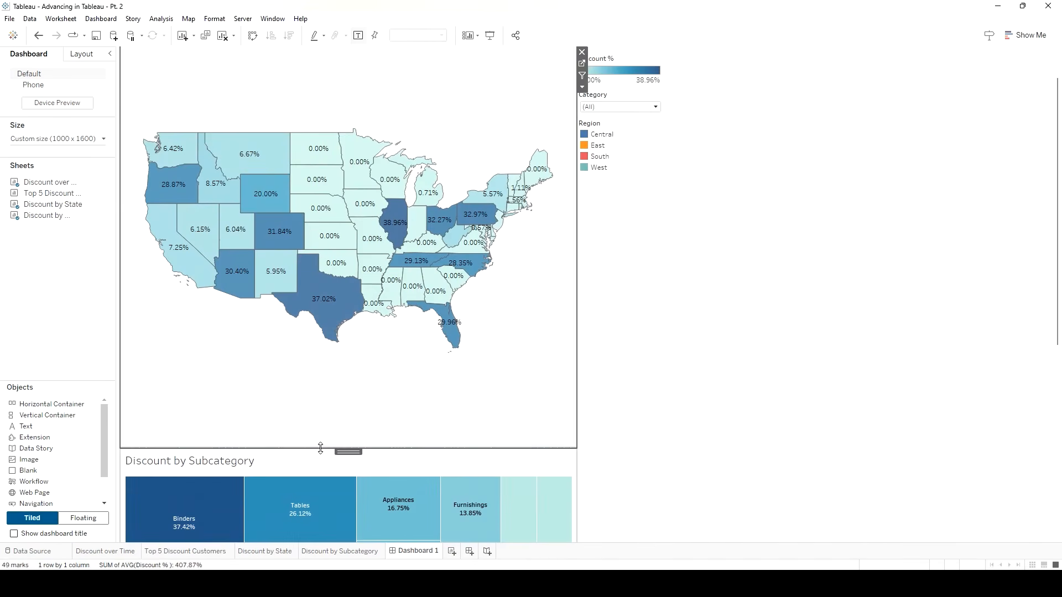
drag(320, 449, 350, 325)
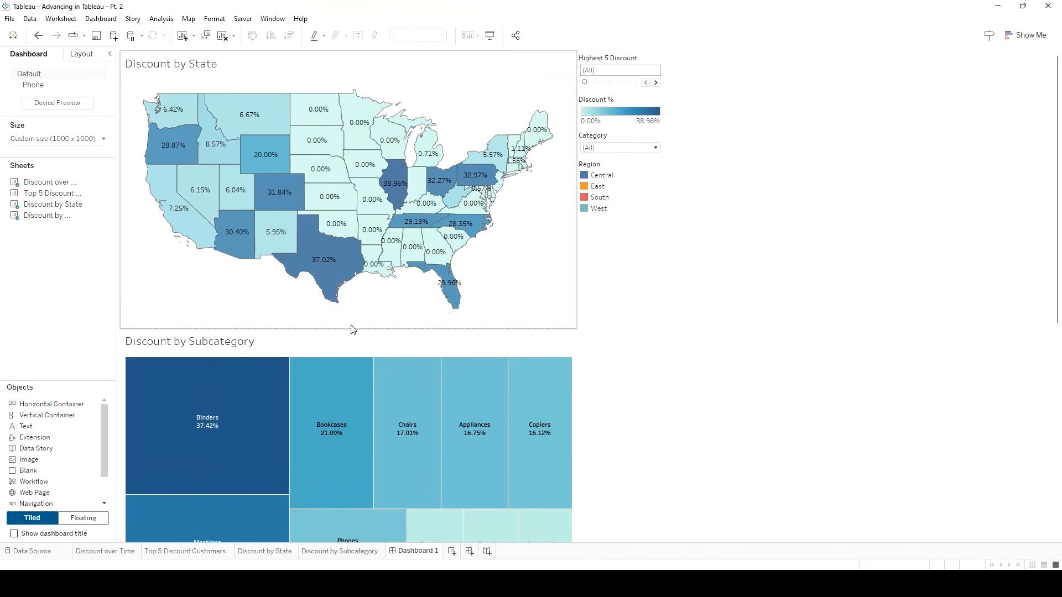
Make the Discount % colour legend floating and place it over the lower-right corner of the Discount by State map.
click(624, 108)
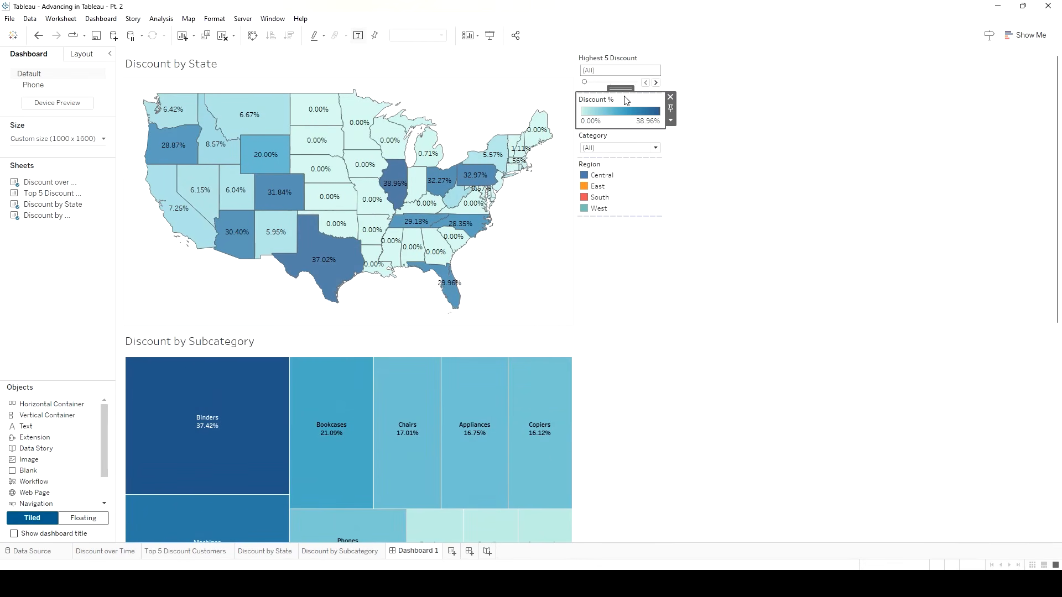
click(671, 121)
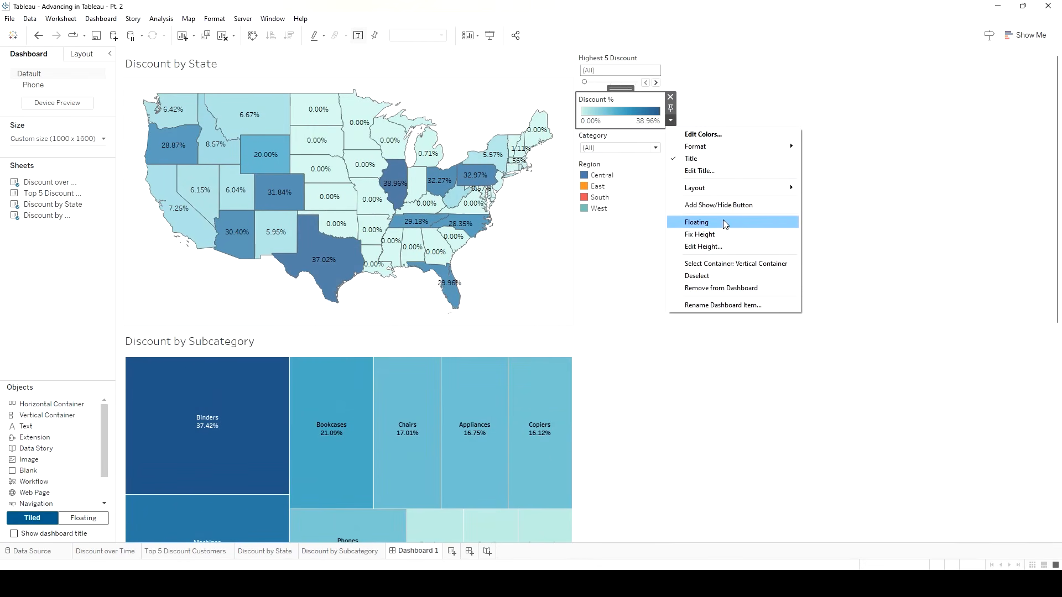
click(697, 222)
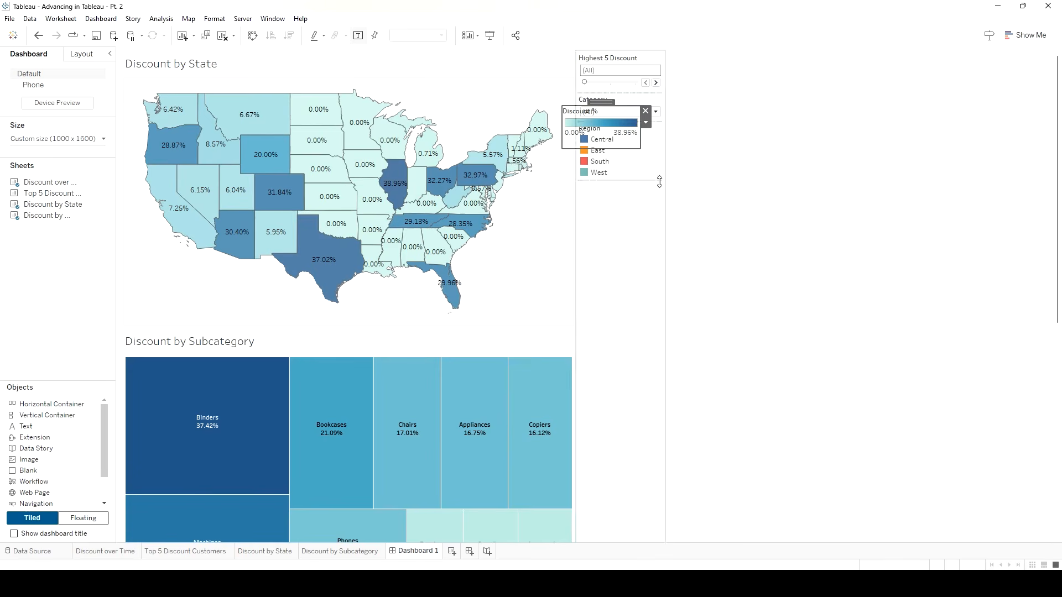
drag(599, 105, 503, 251)
Move the Region legend out of the side container to directly below the Average Discounts over Time chart.
click(634, 143)
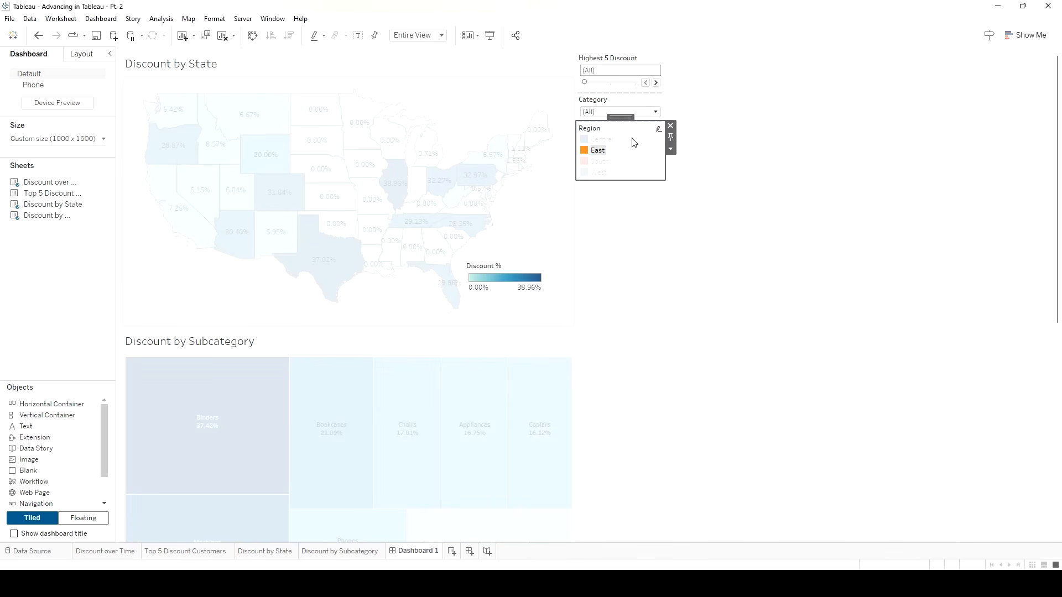
scroll(664, 244, down, 1)
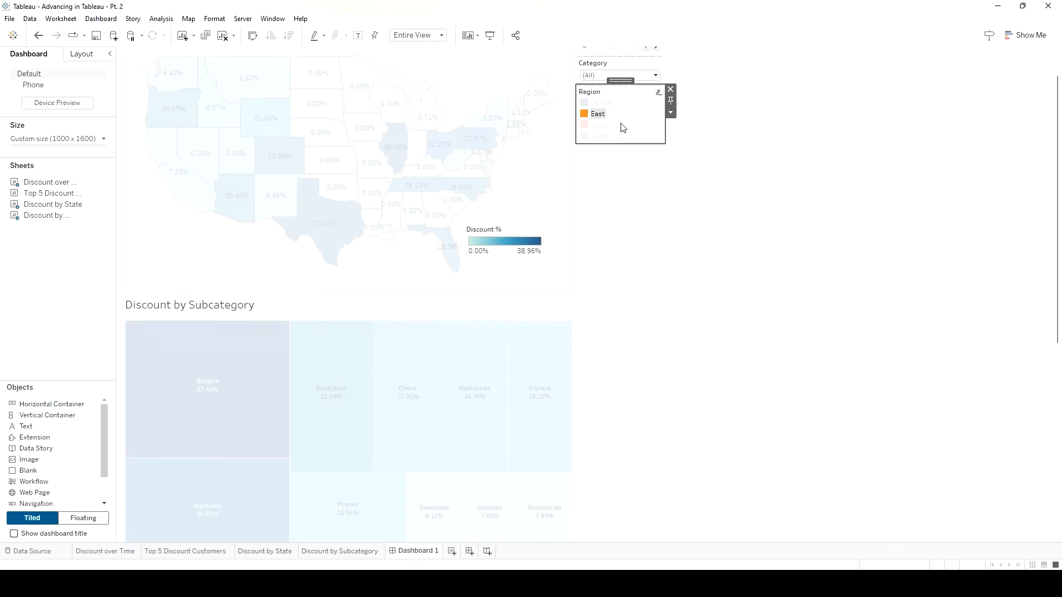
drag(618, 80, 397, 391)
drag(375, 306, 378, 310)
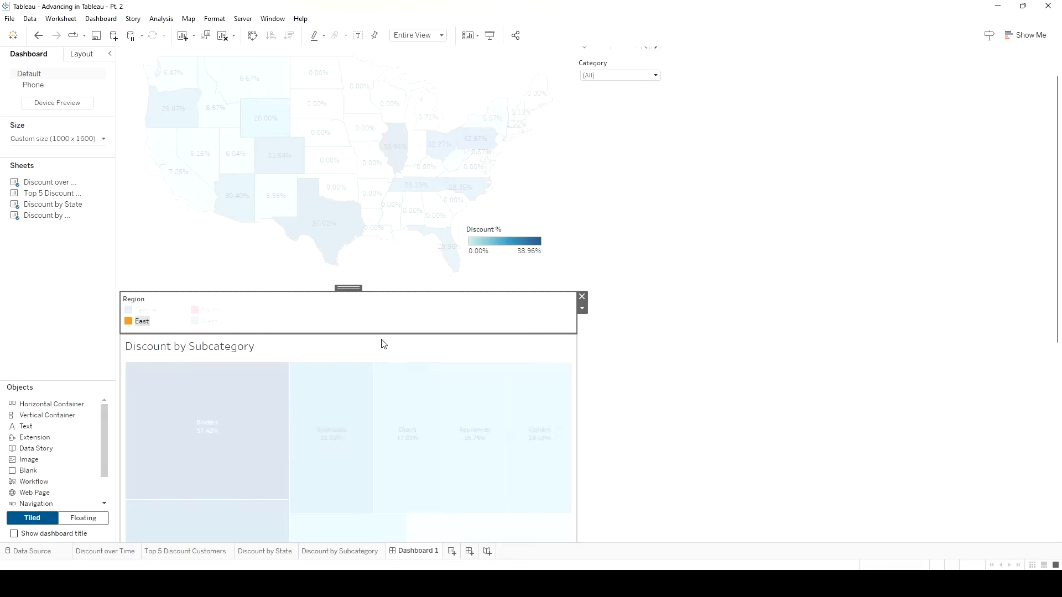
scroll(381, 343, down, 2)
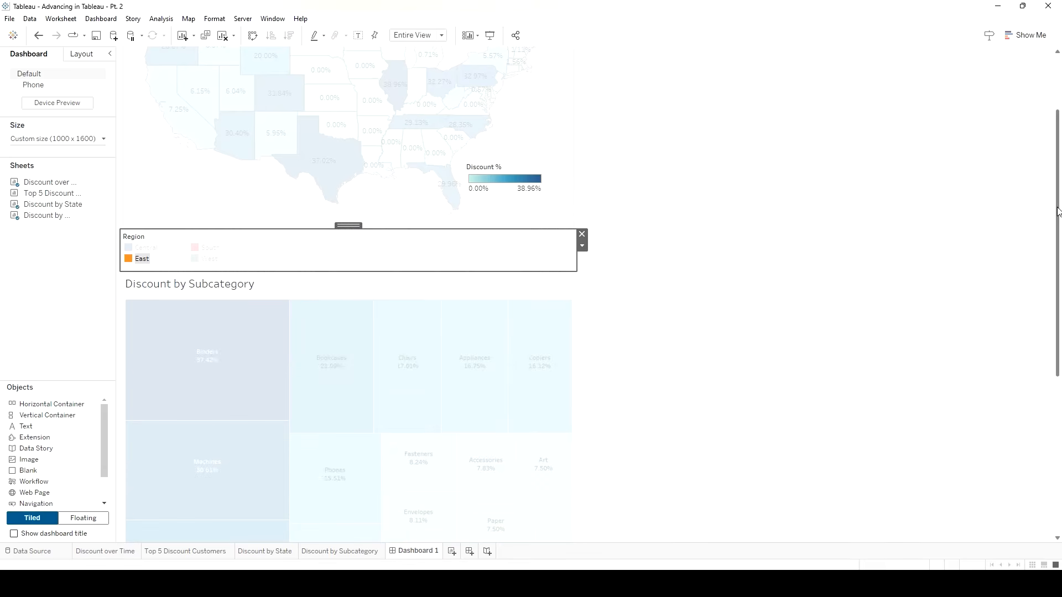
drag(1057, 212, 1058, 299)
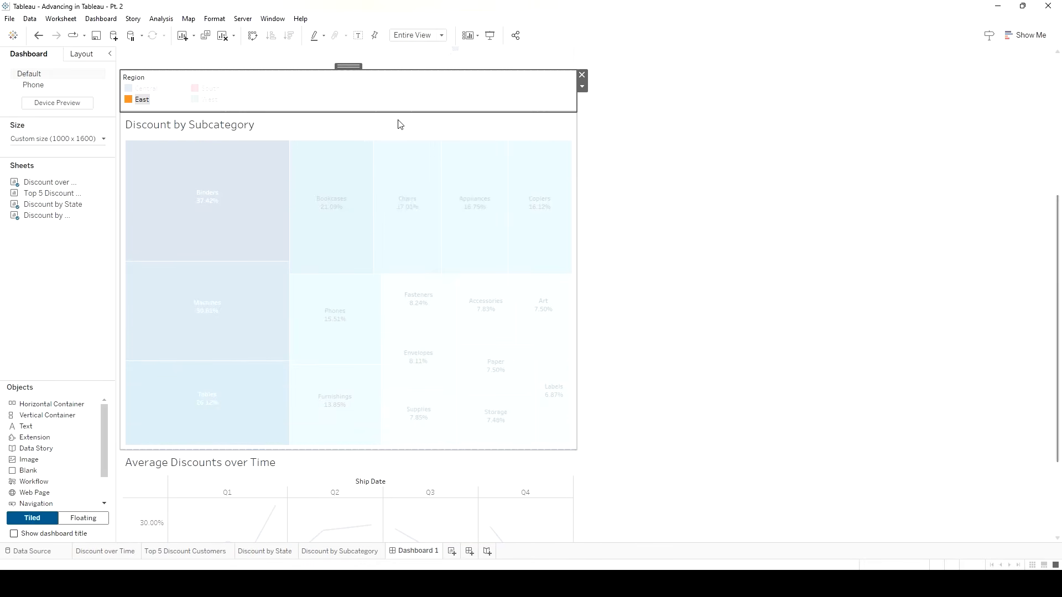
drag(348, 66, 352, 409)
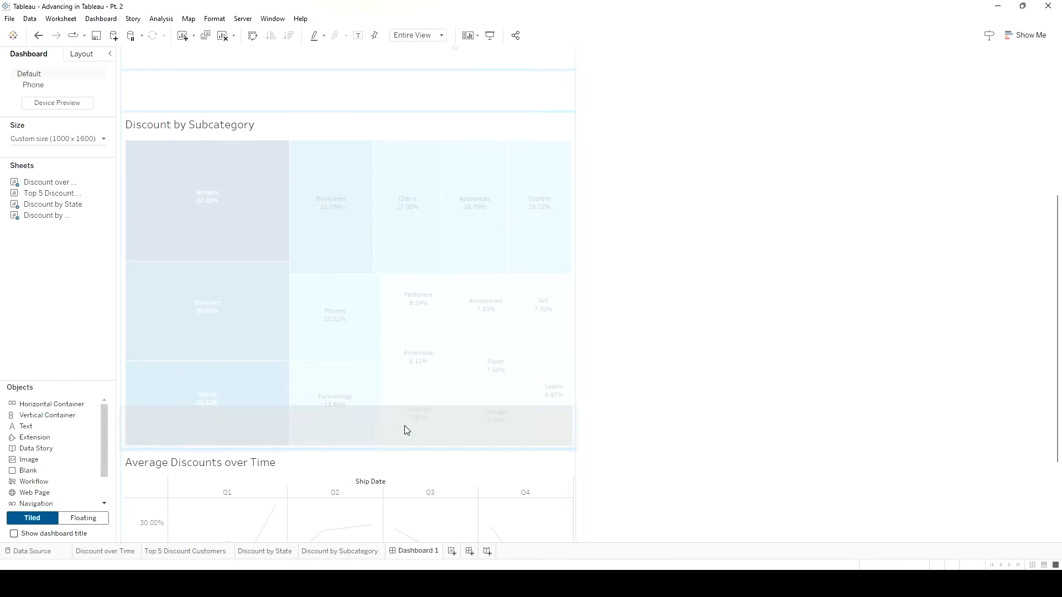
drag(407, 430, 407, 430)
drag(1052, 211, 1010, 373)
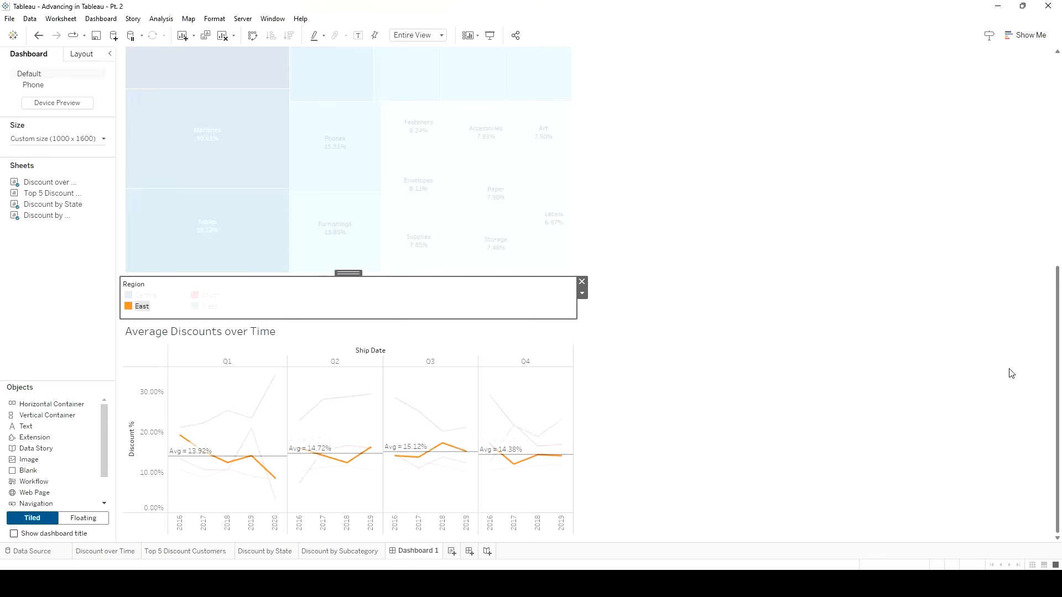
drag(345, 273, 334, 386)
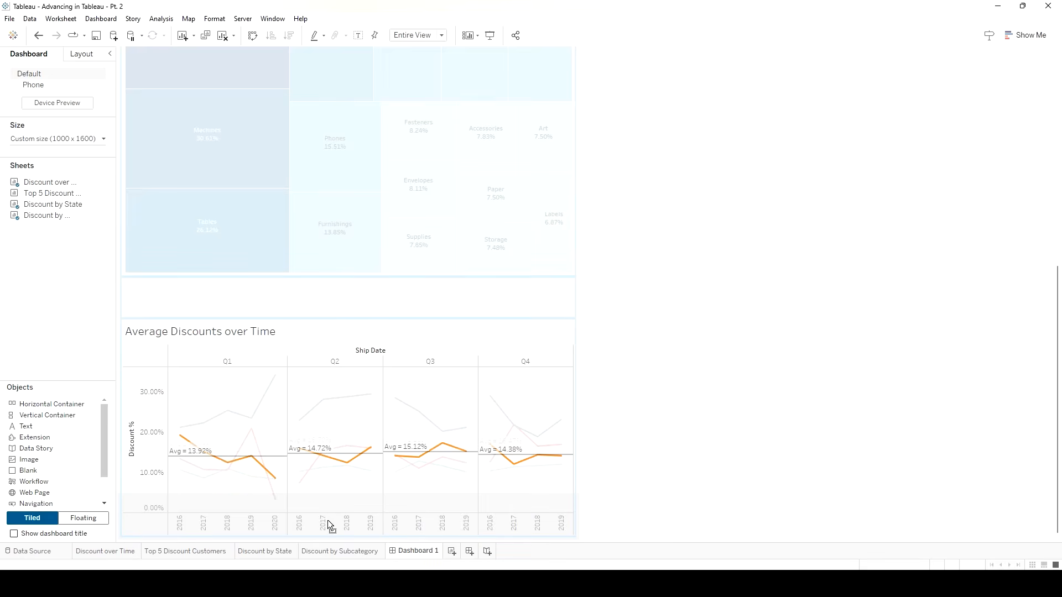
drag(329, 525, 329, 522)
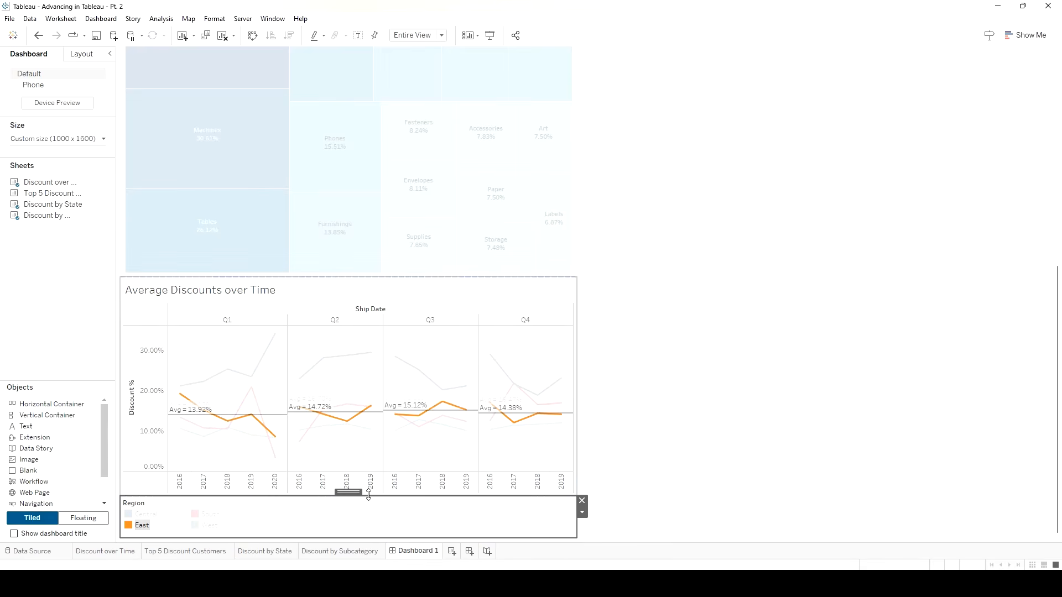
Arrange the Region legend items in a single row and reduce the legend's height to one line.
click(582, 513)
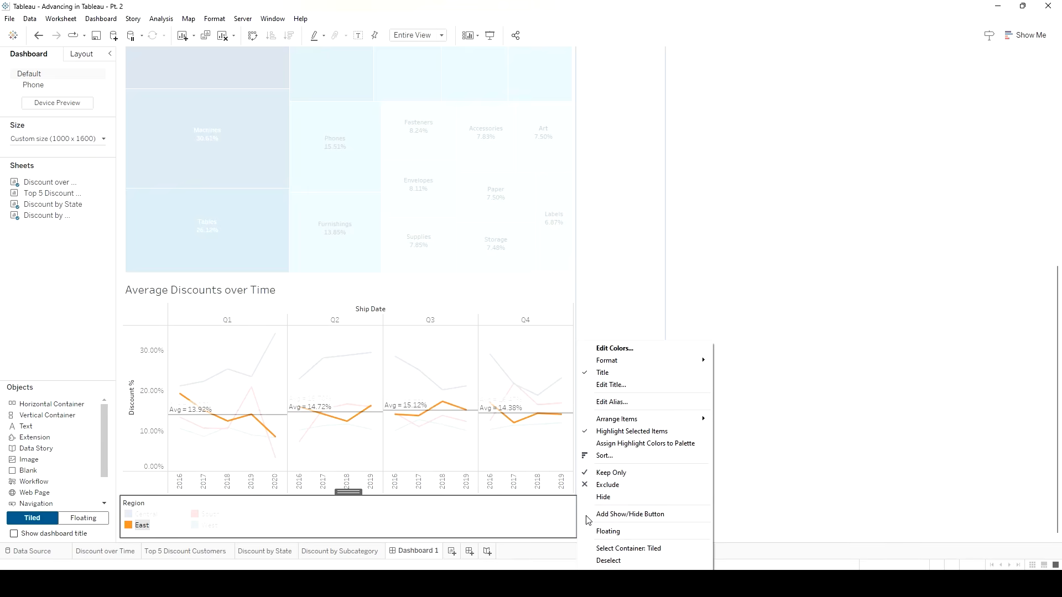
mouse_move(637, 425)
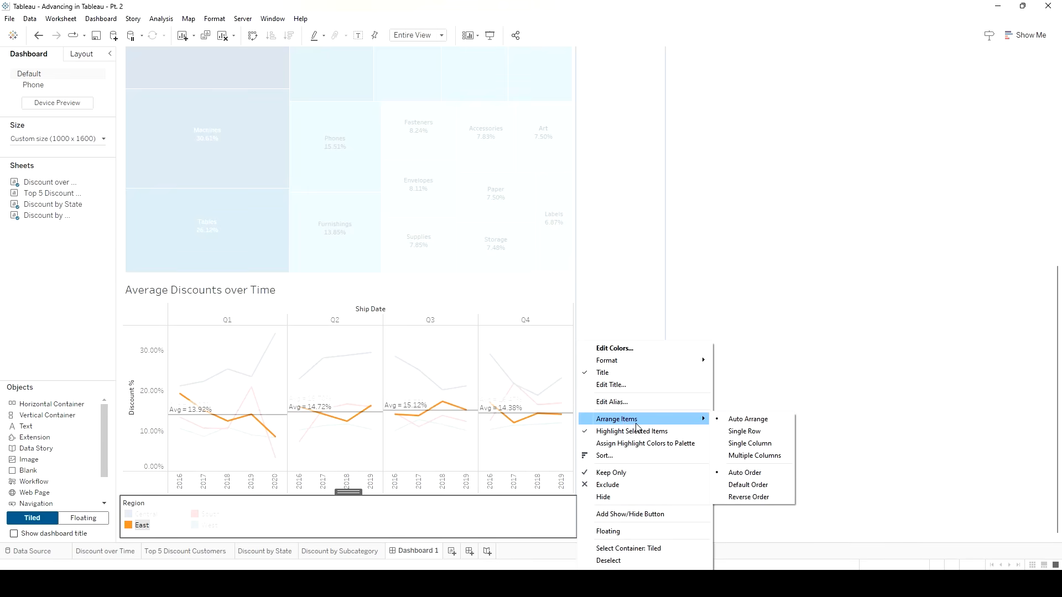
click(745, 432)
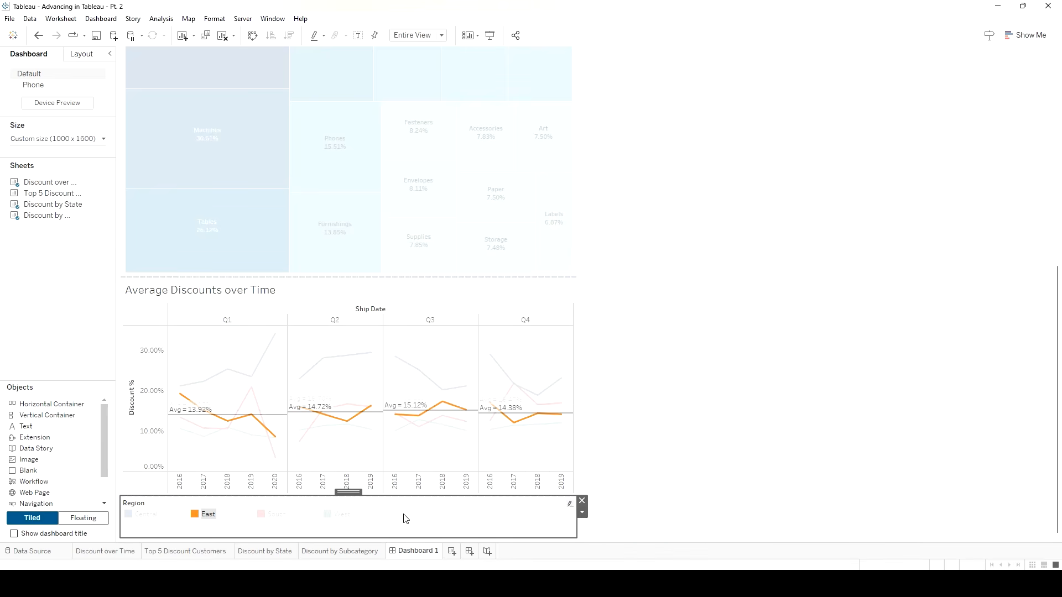
drag(405, 493, 405, 514)
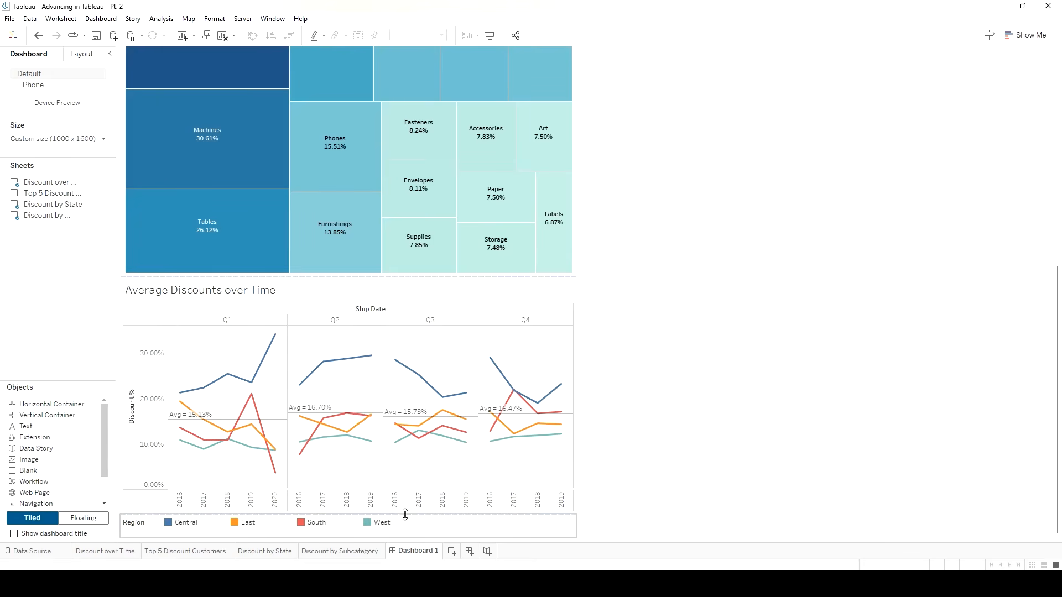
Move the Category filter from the side container to the top of the dashboard, above the Discount by State map.
scroll(620, 274, up, 2)
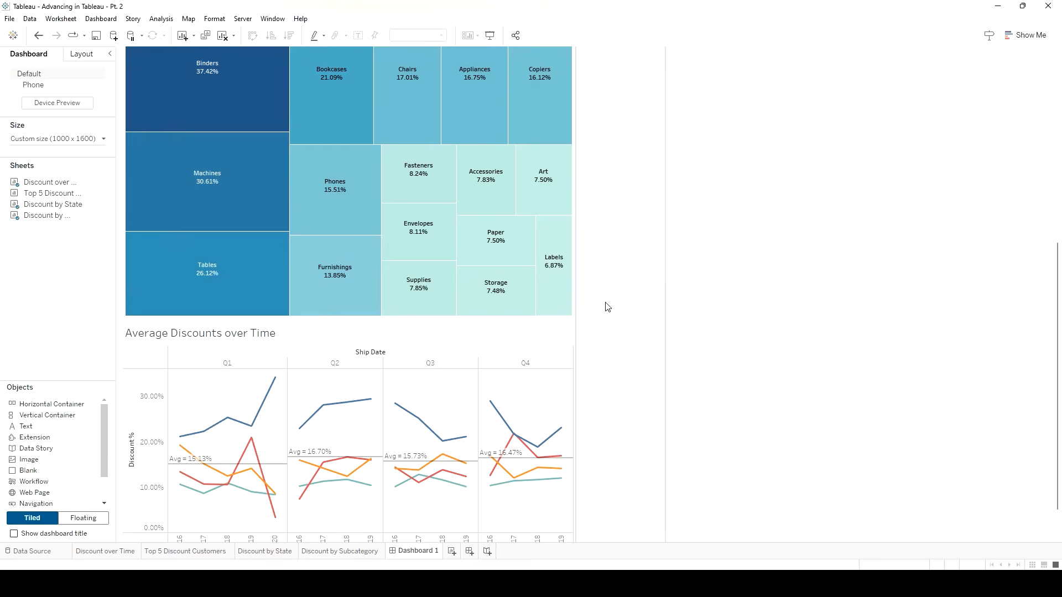
scroll(609, 308, up, 3)
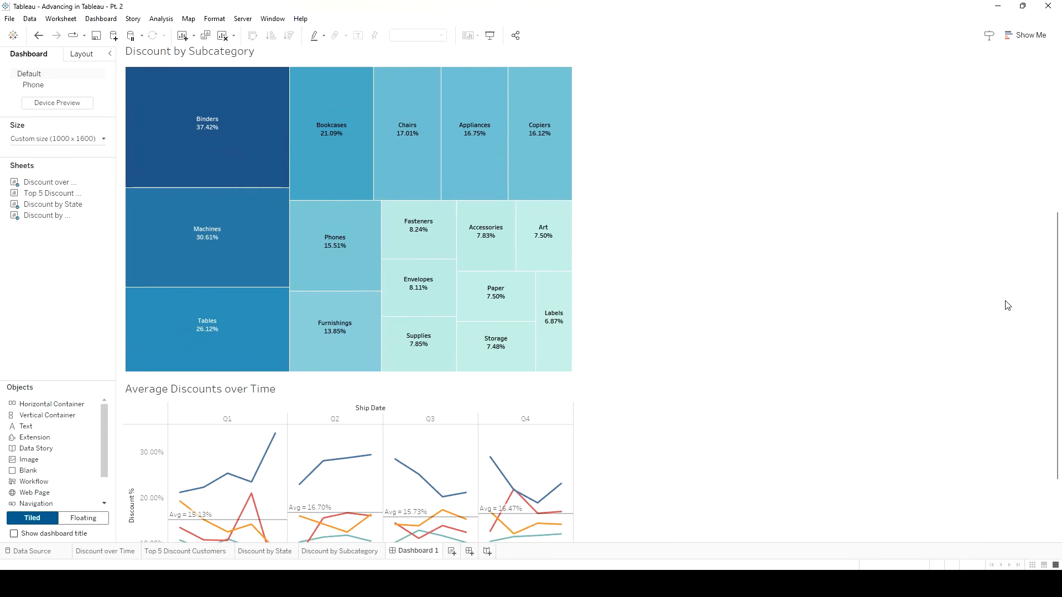
drag(1054, 327, 1054, 170)
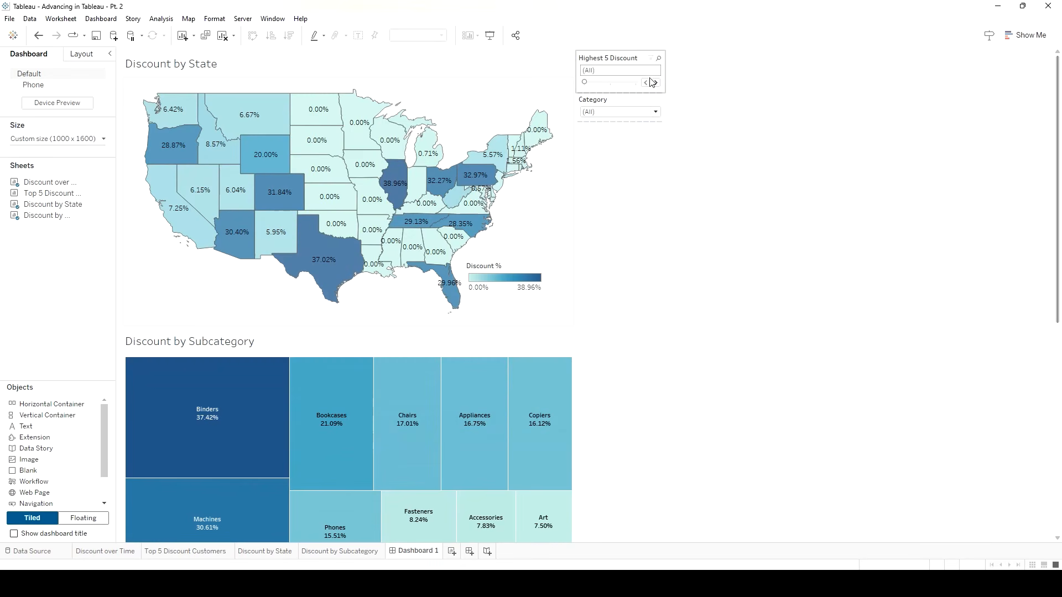
click(613, 105)
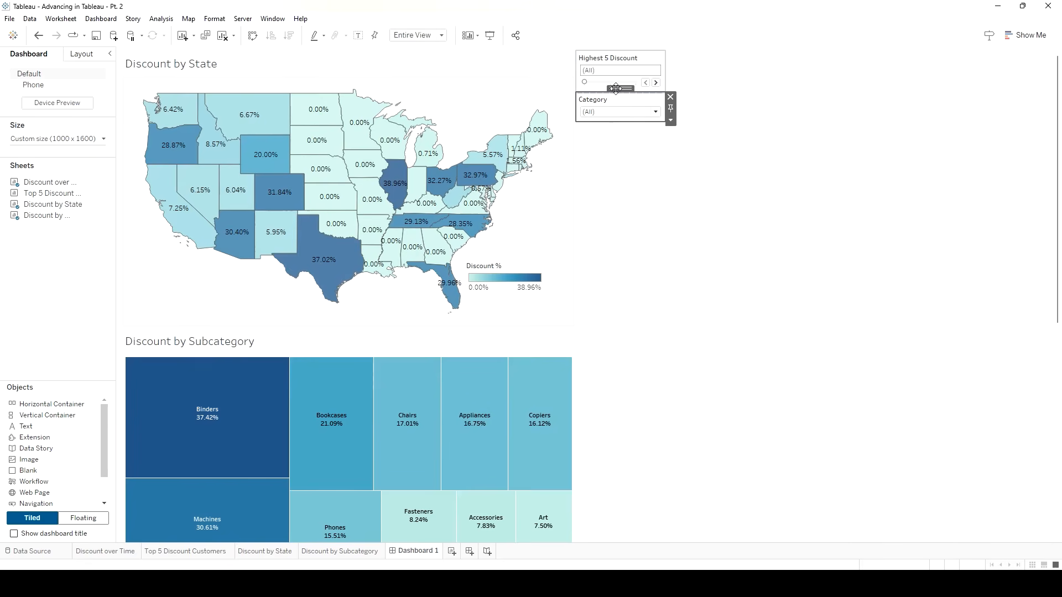
click(613, 58)
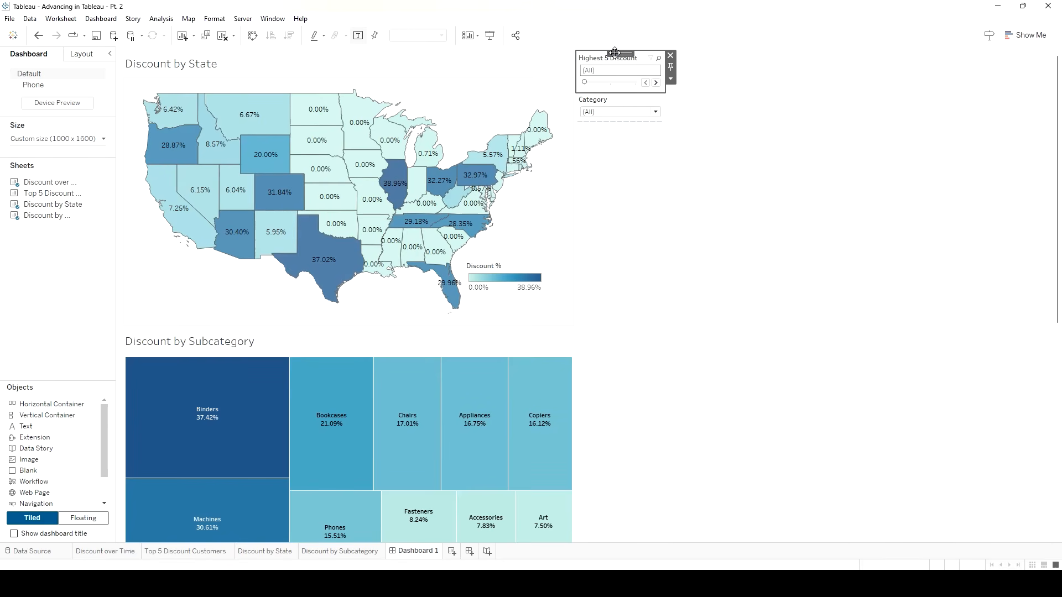
click(656, 112)
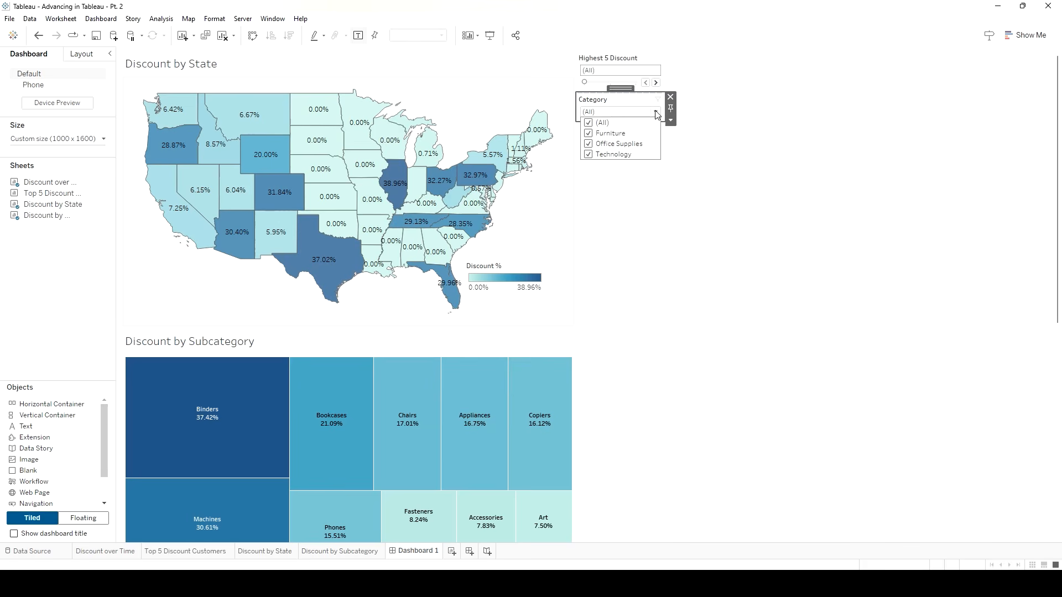
click(656, 112)
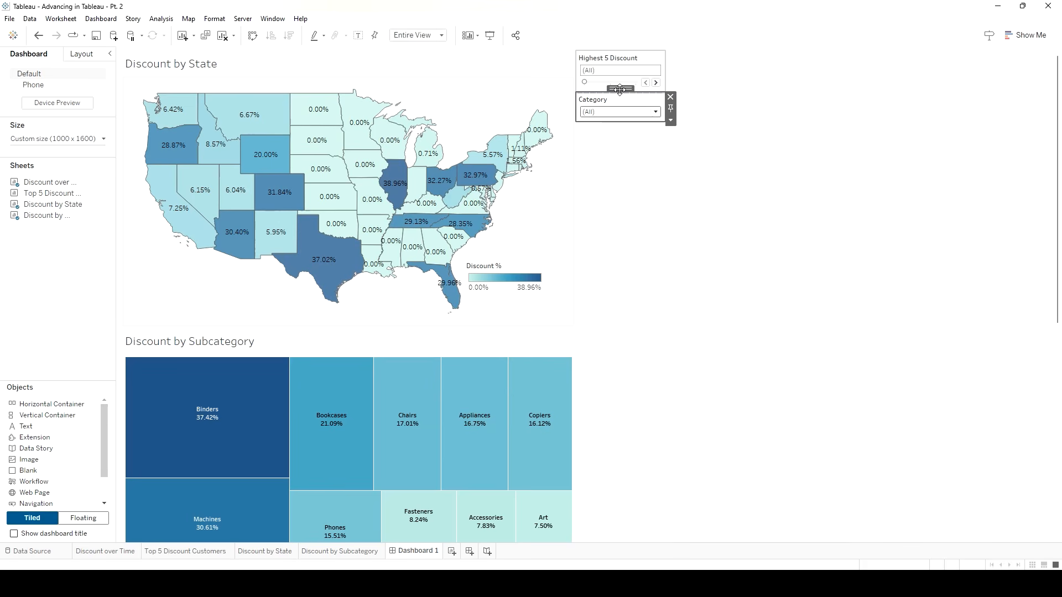
drag(620, 89, 161, 59)
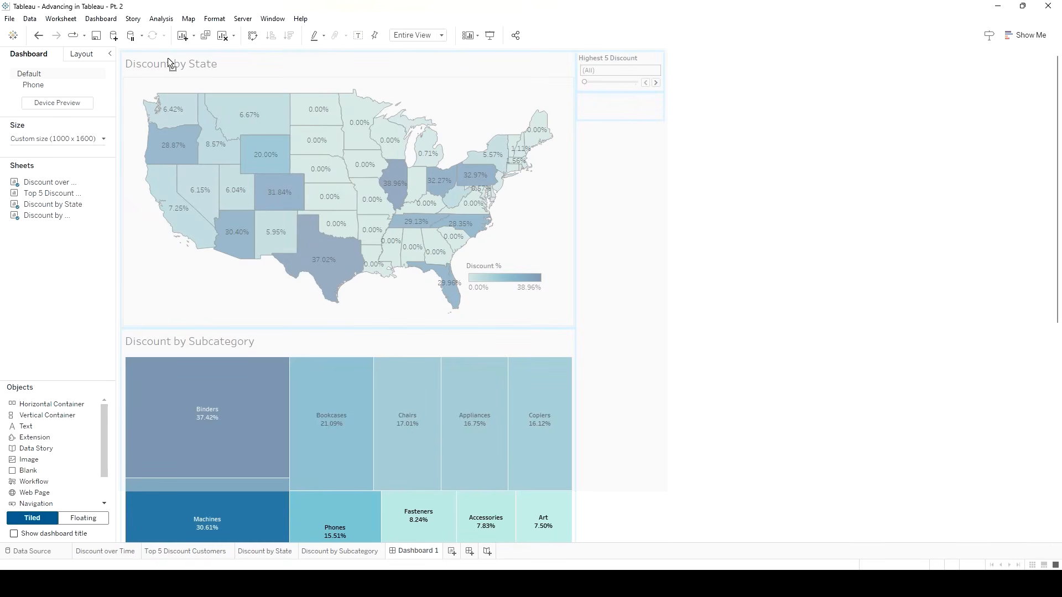
drag(231, 65, 232, 66)
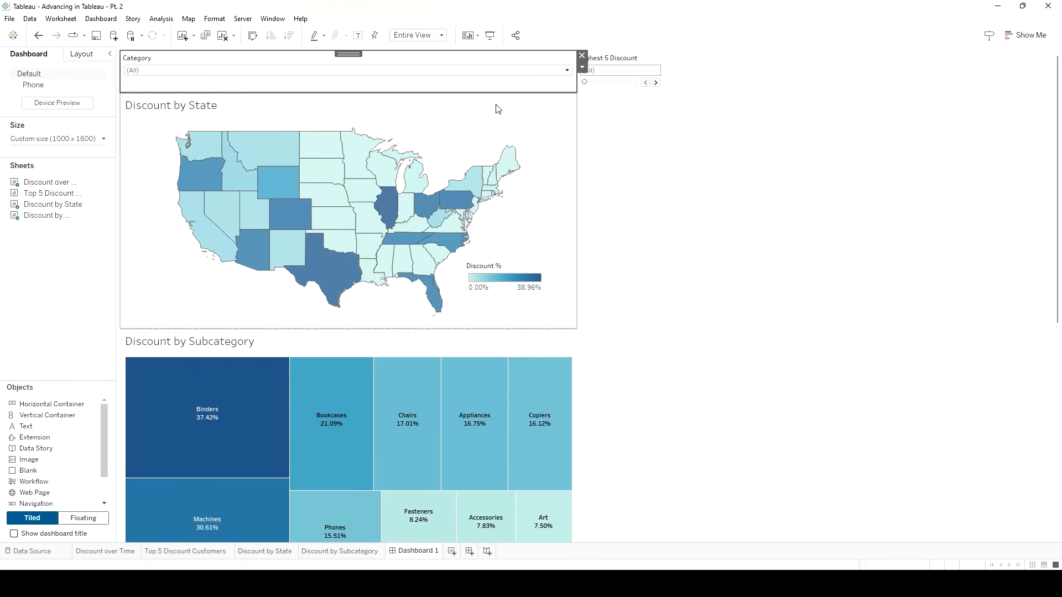
Make the Highest 5 Discount filter floating and place it over the lower-left area of the Discount by State map.
click(624, 67)
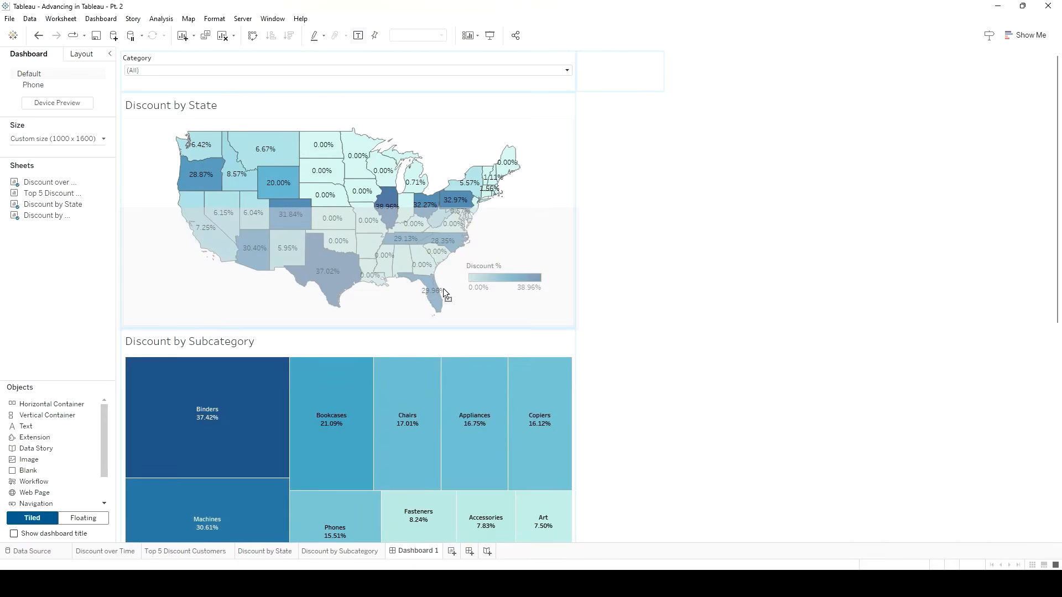
mouse_move(486, 290)
mouse_down()
mouse_move(435, 304)
mouse_move(472, 254)
mouse_up()
click(610, 68)
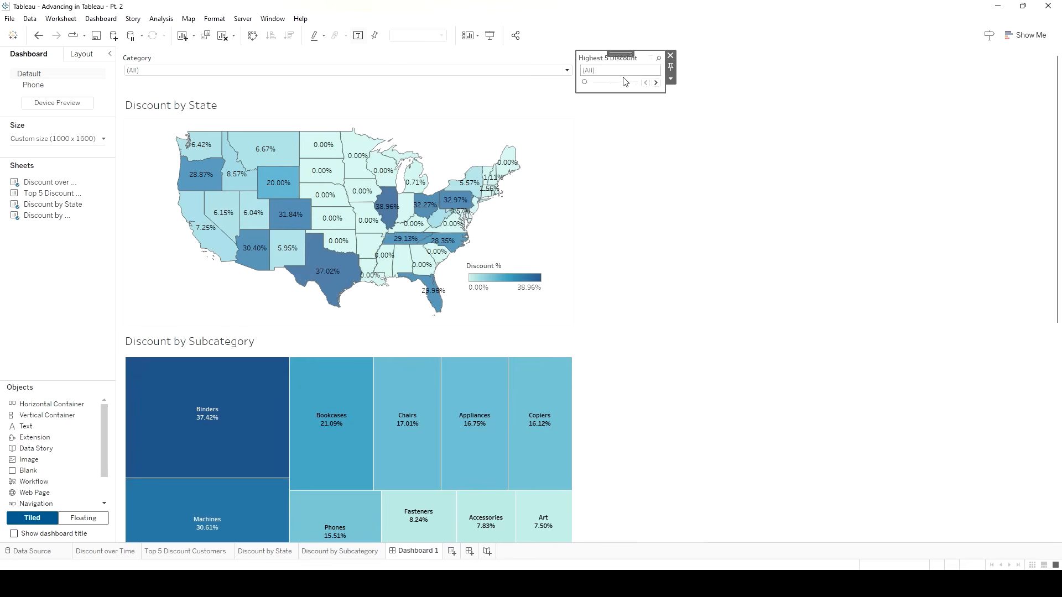
click(671, 80)
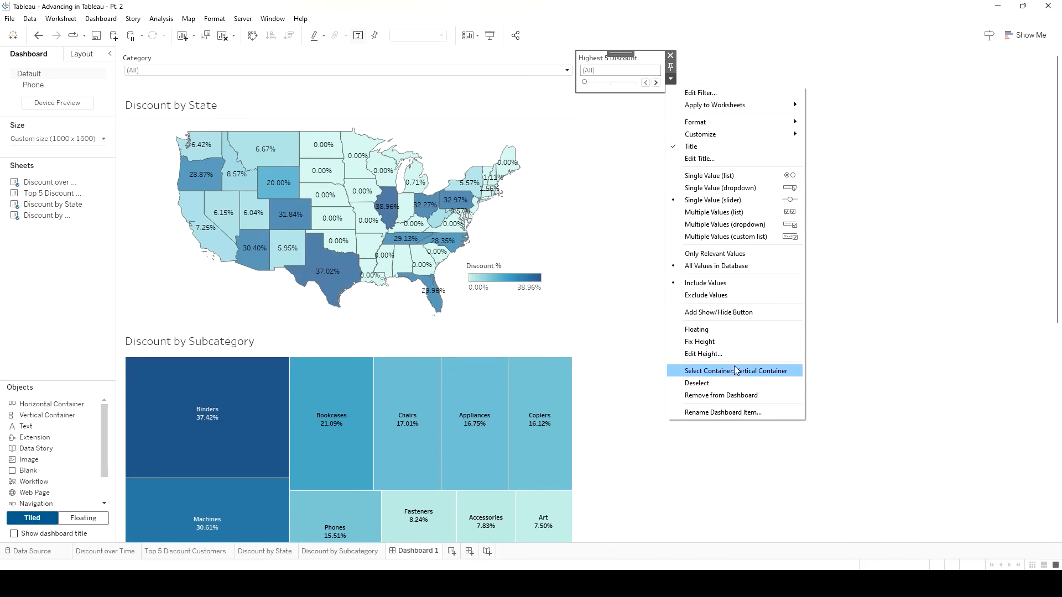
click(697, 330)
drag(620, 54, 182, 276)
Remove the emptied vertical container beside the charts and nudge the Highest 5 Discount filter closer to the map's lower-left corner.
click(656, 64)
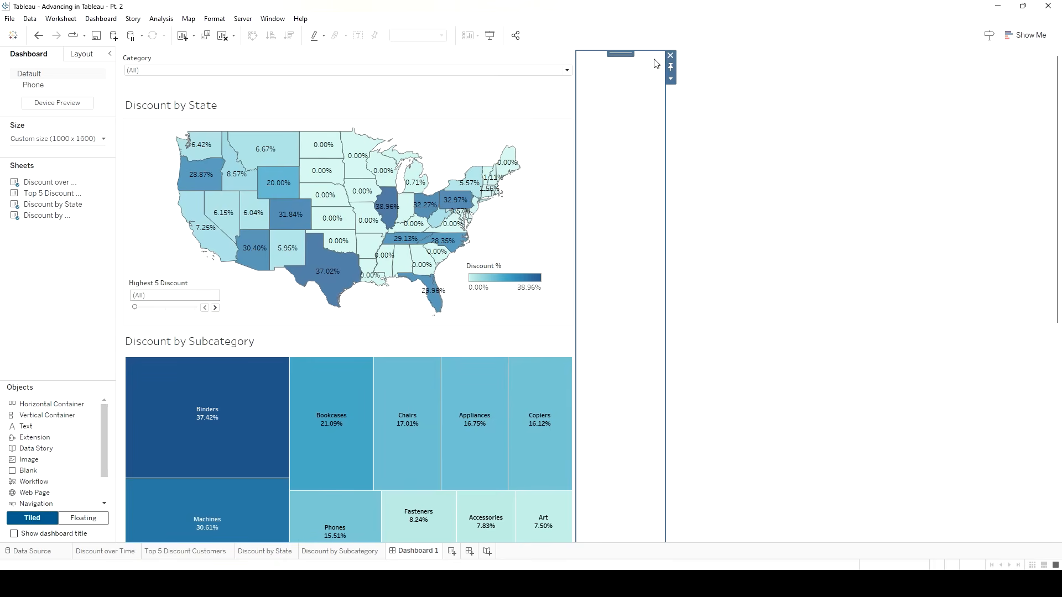
click(671, 57)
click(188, 290)
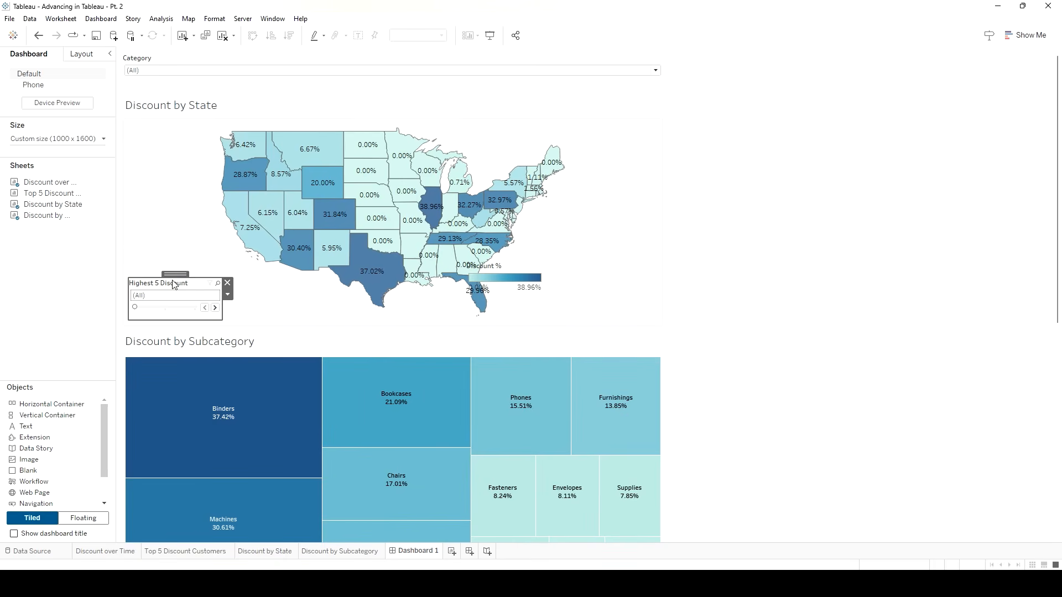
drag(171, 273, 167, 278)
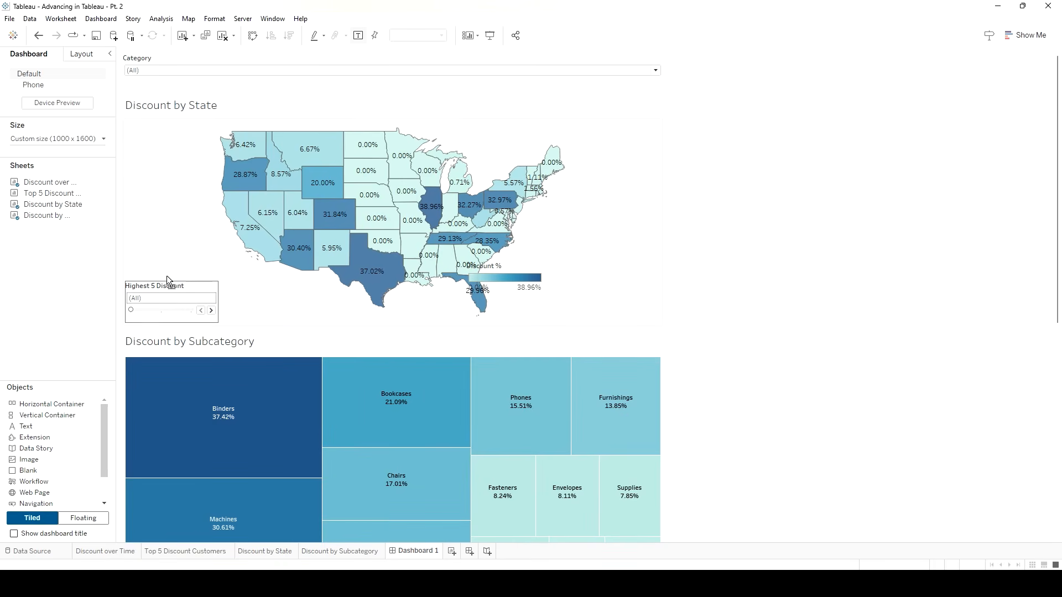
click(188, 293)
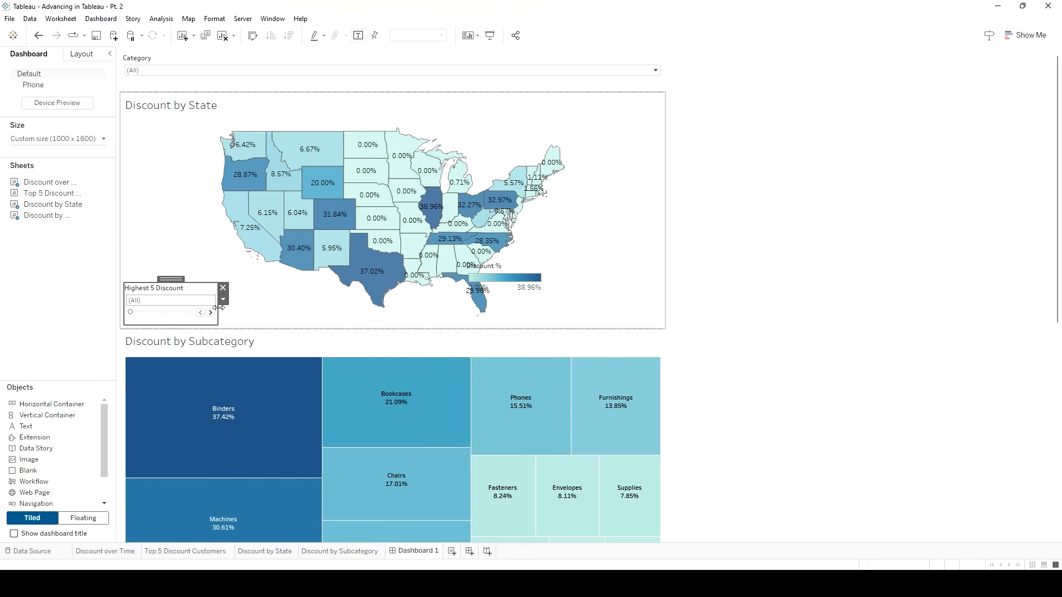
scroll(330, 330, down, 3)
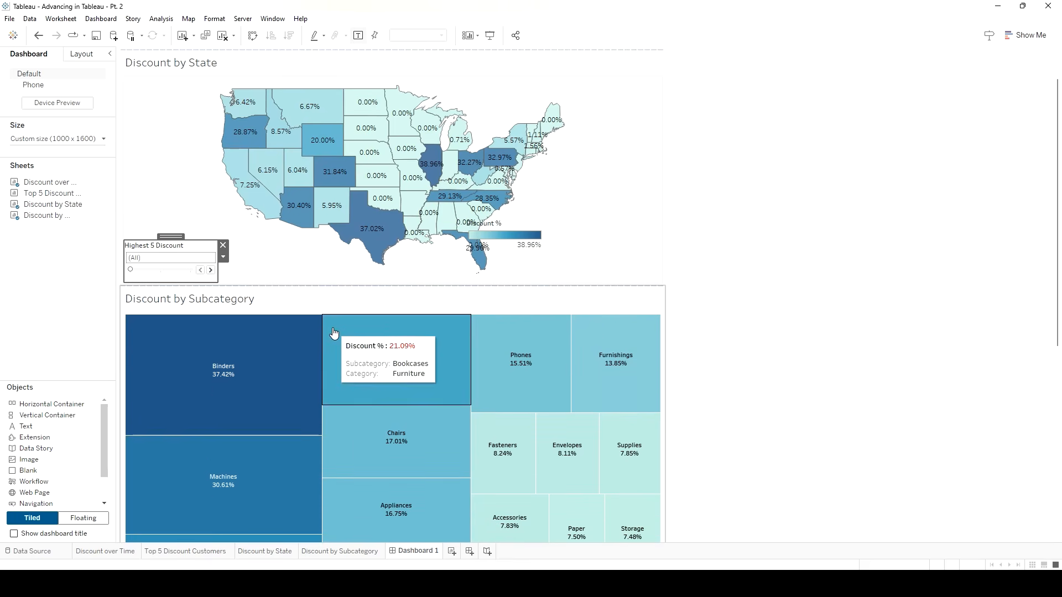
scroll(285, 329, down, 5)
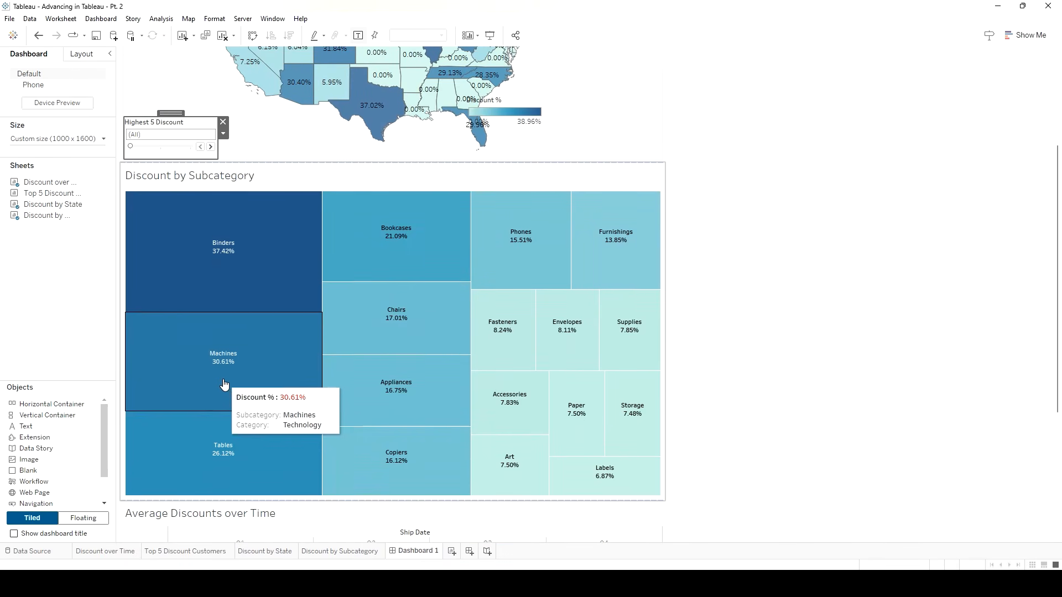
scroll(228, 383, down, 1)
scroll(229, 379, up, 3)
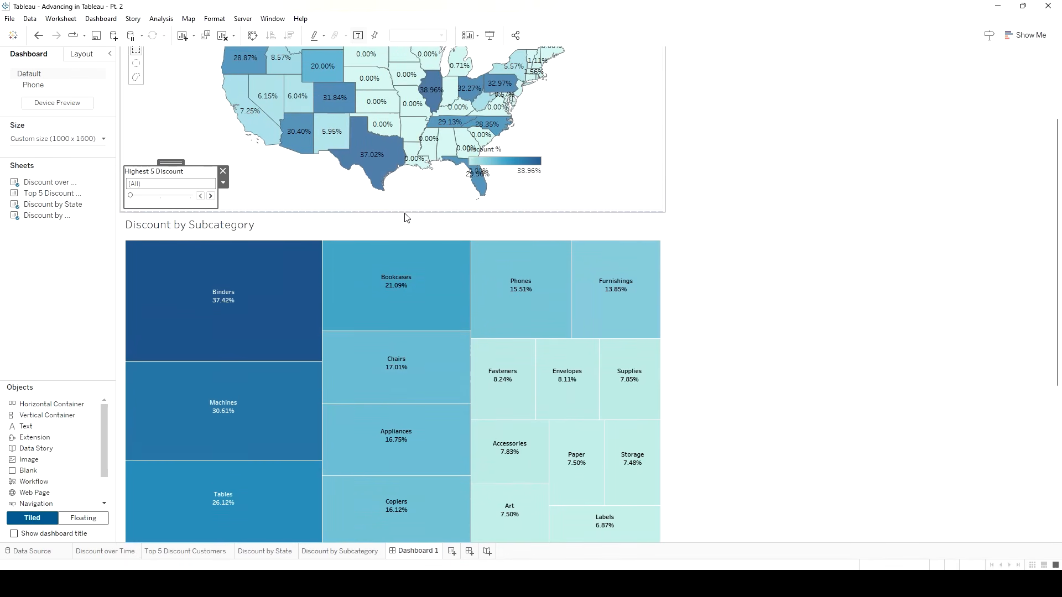
Move the floating Discount % color legend to the empty lower-right corner of the Discount by State map.
click(508, 148)
drag(508, 145, 619, 160)
scroll(221, 260, down, 2)
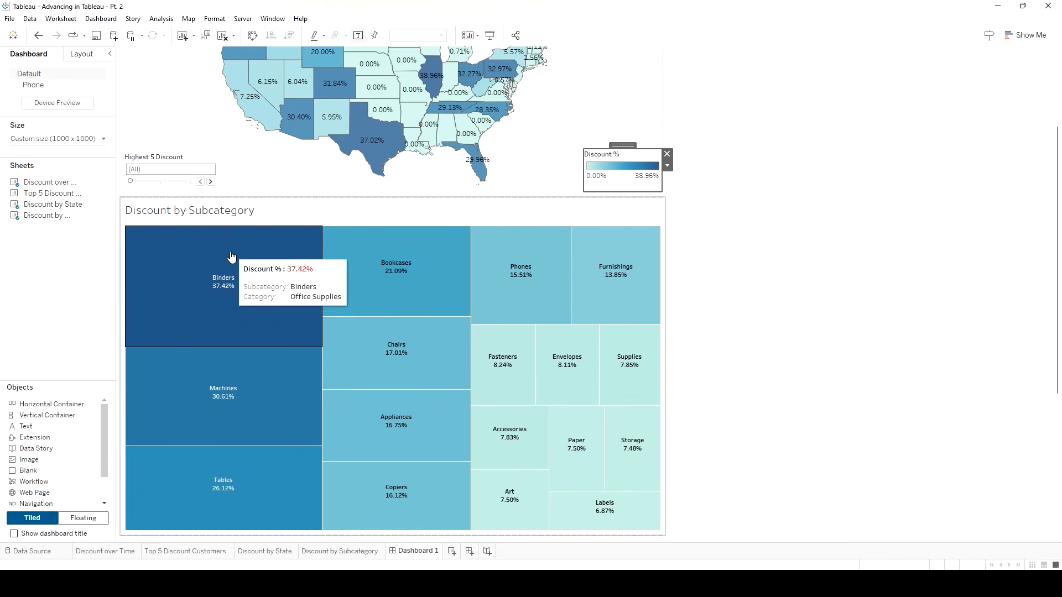
Set the dashboard's fixed custom height to 1400 px.
drag(1058, 221, 1055, 334)
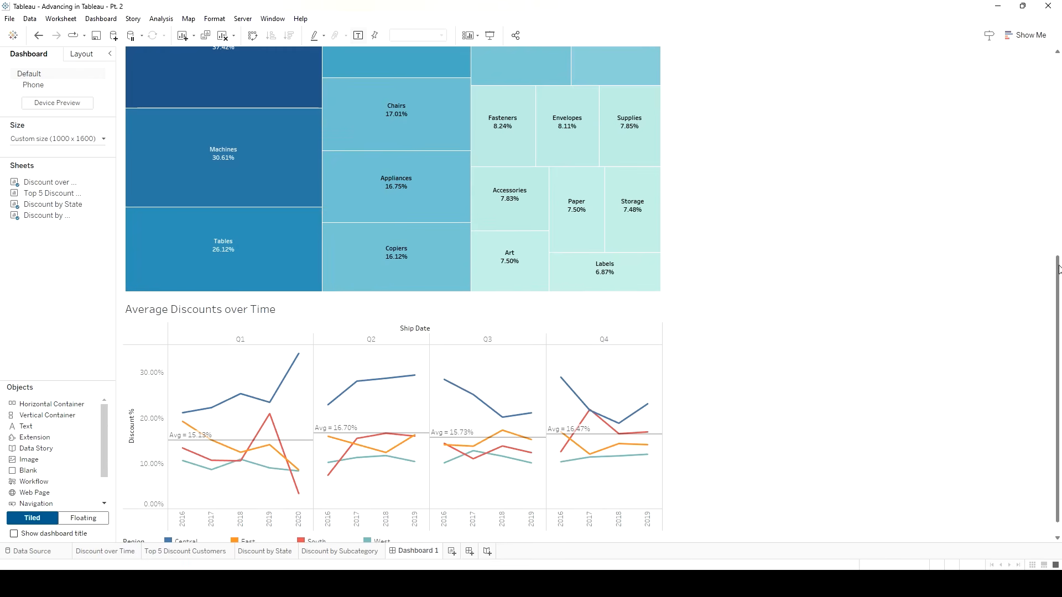
scroll(1050, 342, down, 1)
drag(1057, 276, 1061, 78)
drag(1061, 79, 1059, 155)
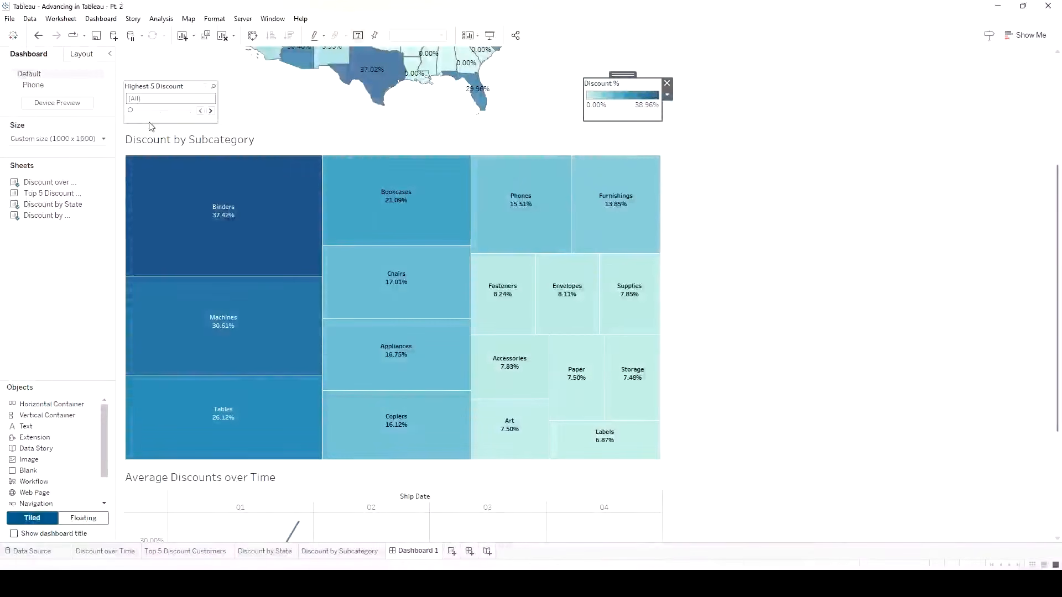
click(103, 138)
click(80, 206)
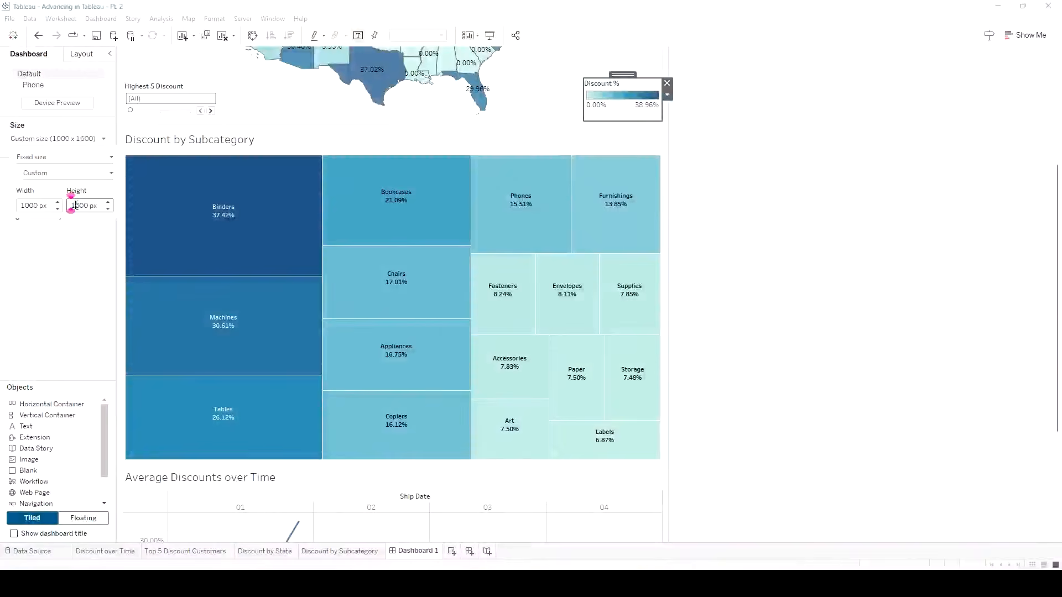
key(Delete)
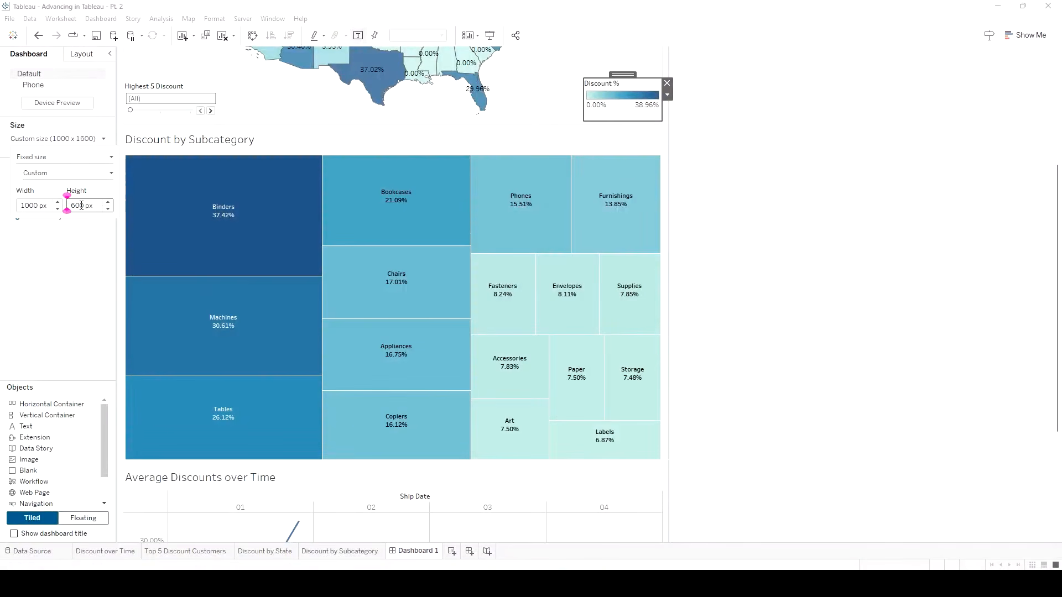
text(1)
key(Delete)
text(4)
key(Return)
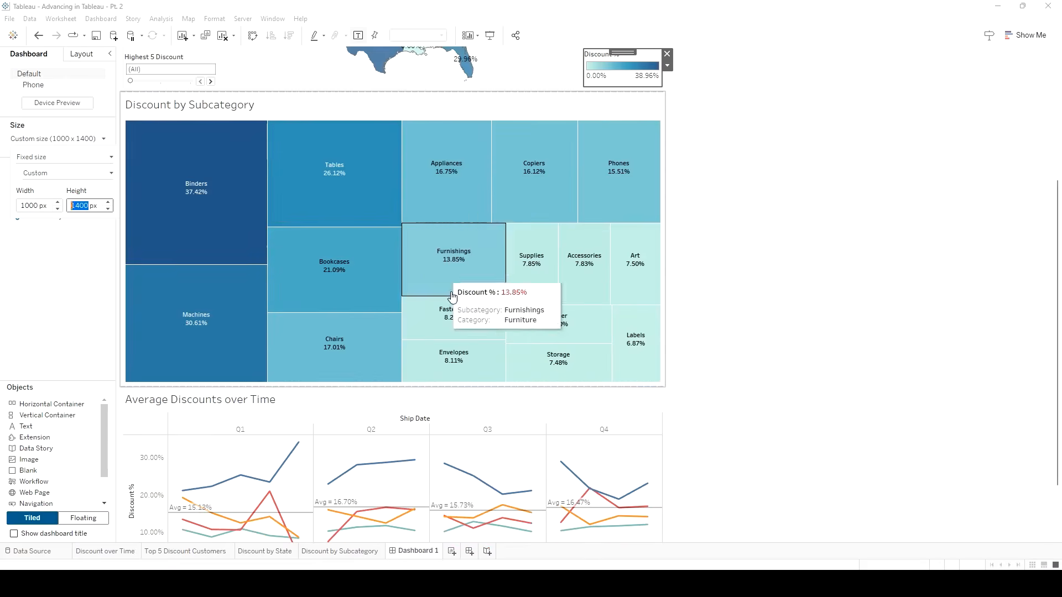
Shorten the Discount by Subcategory treemap to give the line chart more height, and hide the line chart's Ship Date field label.
drag(381, 386, 394, 304)
scroll(849, 363, down, 3)
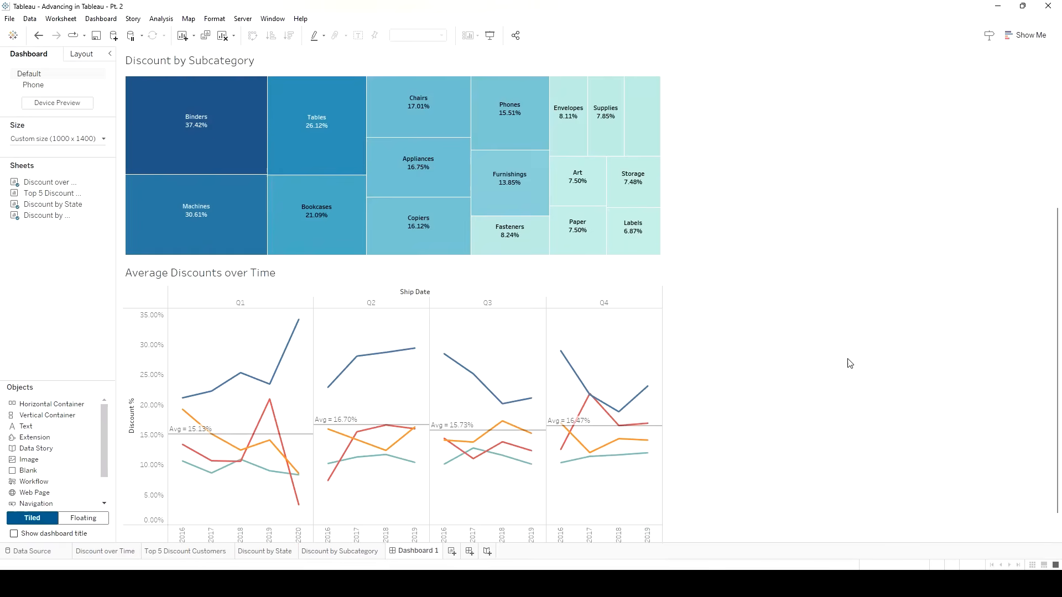
scroll(850, 365, up, 1)
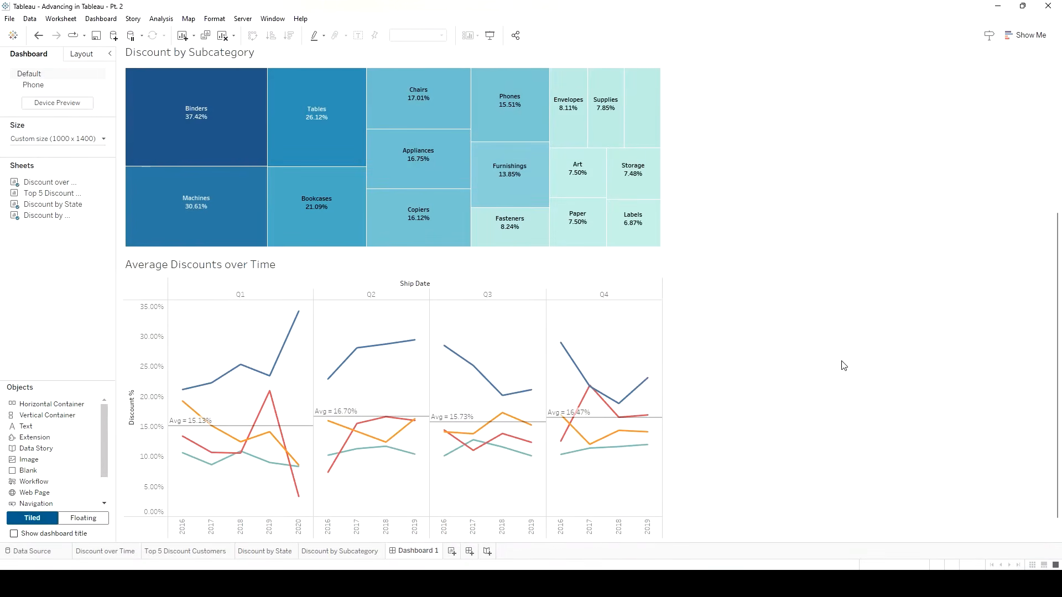
right_click(417, 291)
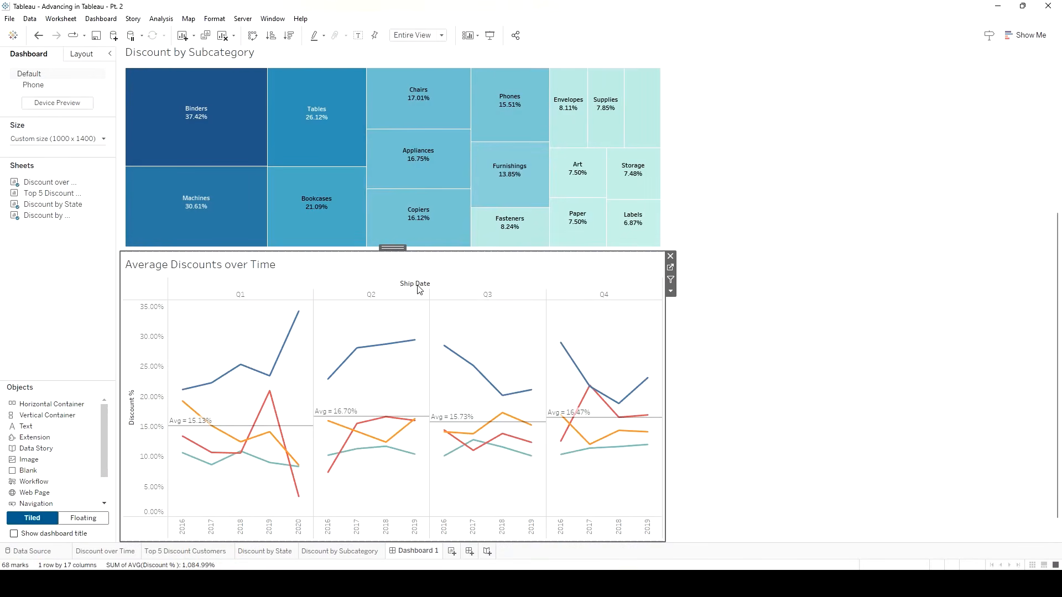
click(449, 334)
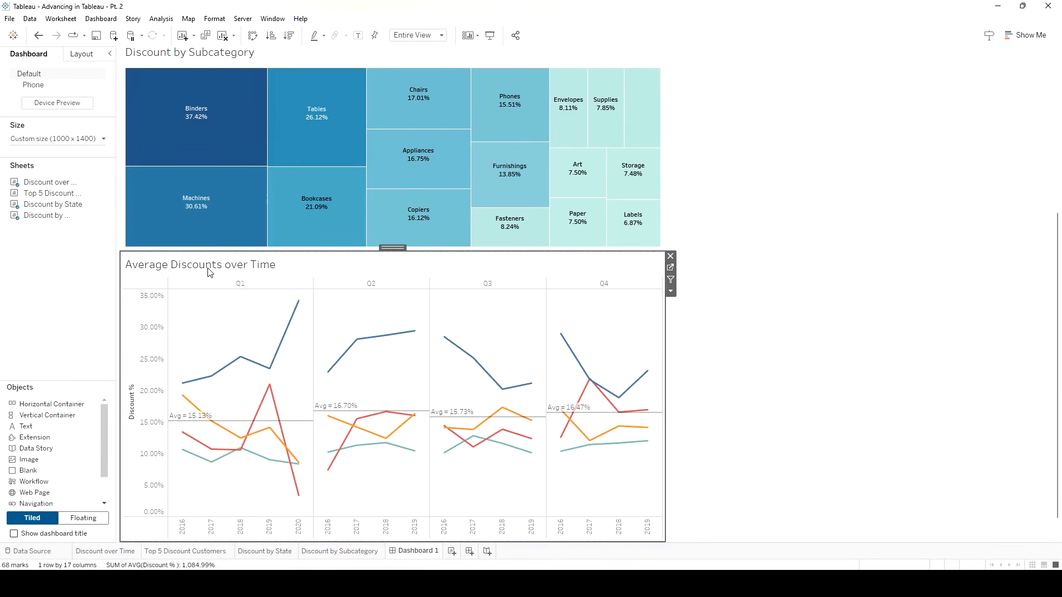
Add a dashboard filter action across all three sheets that runs on hover and shows all values when the selection is cleared.
click(101, 19)
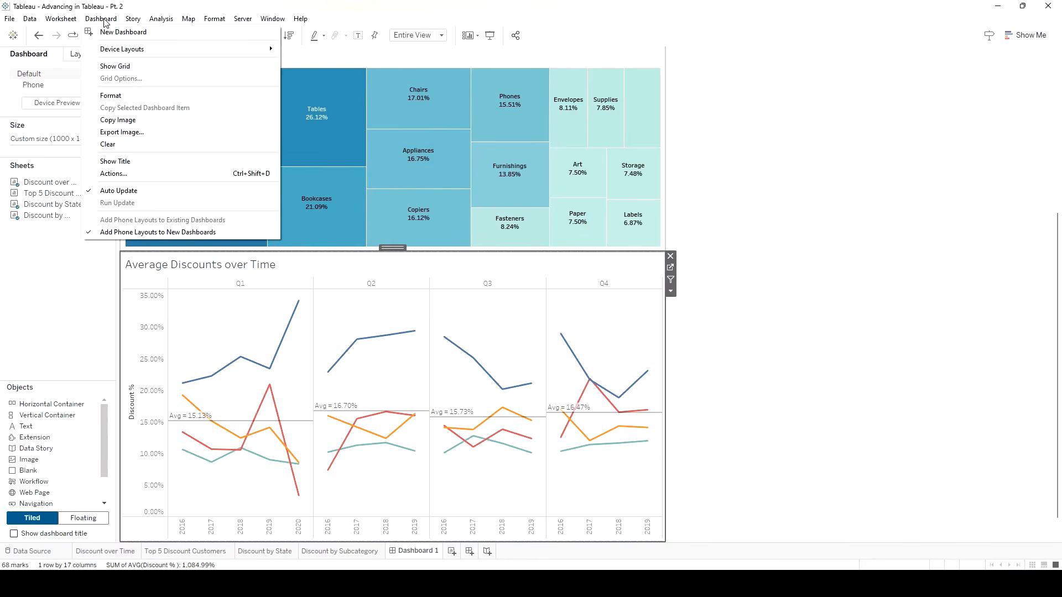
click(171, 174)
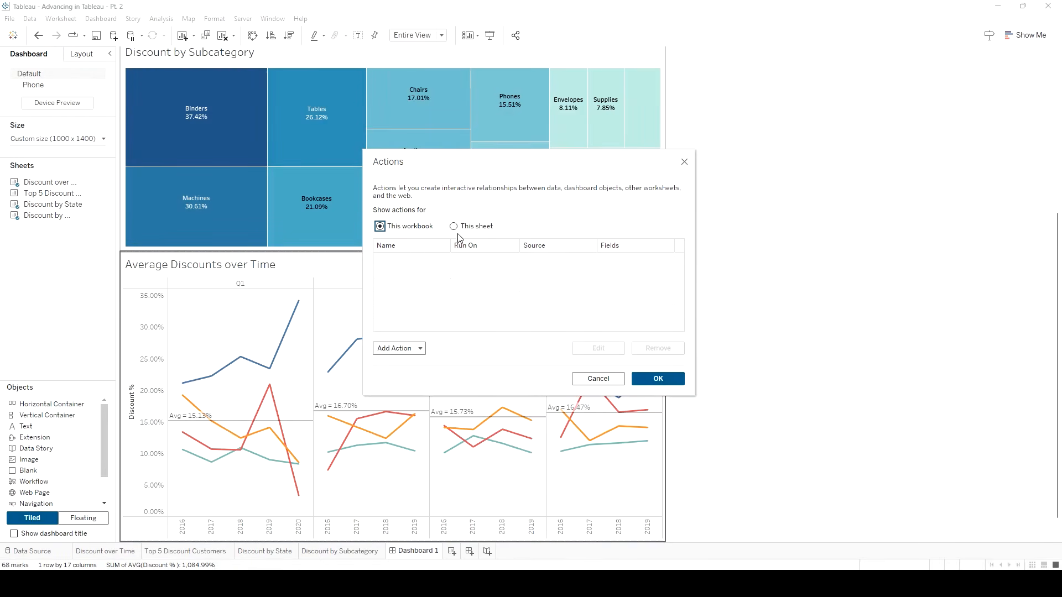
click(417, 348)
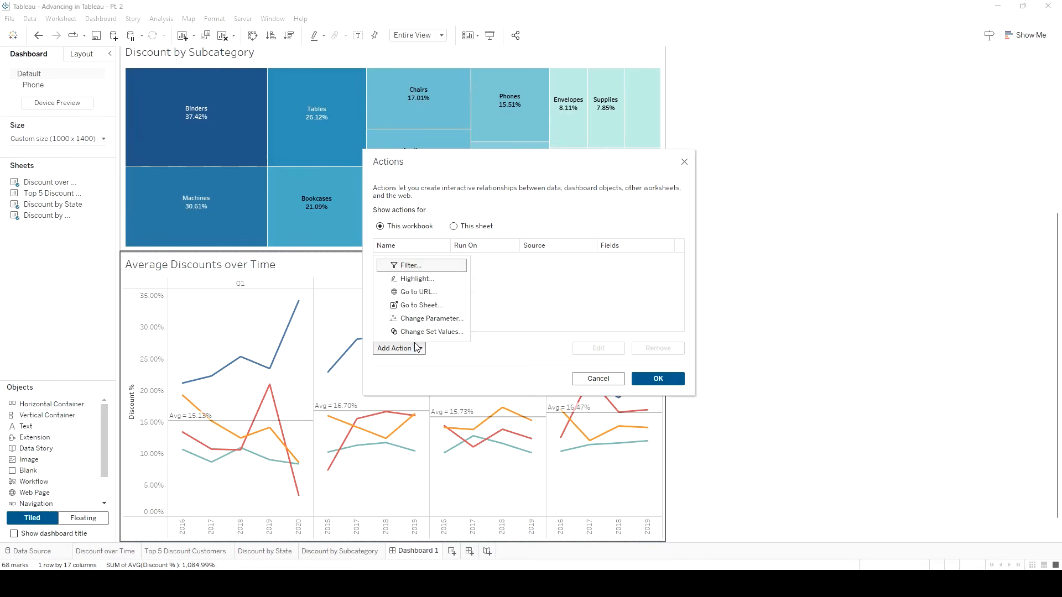
click(421, 267)
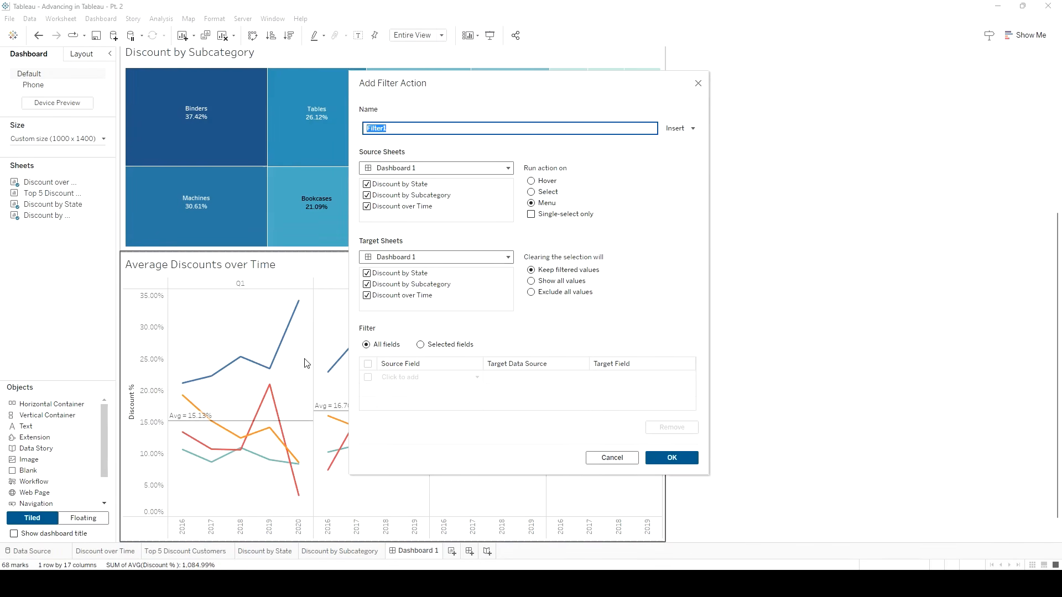
click(531, 180)
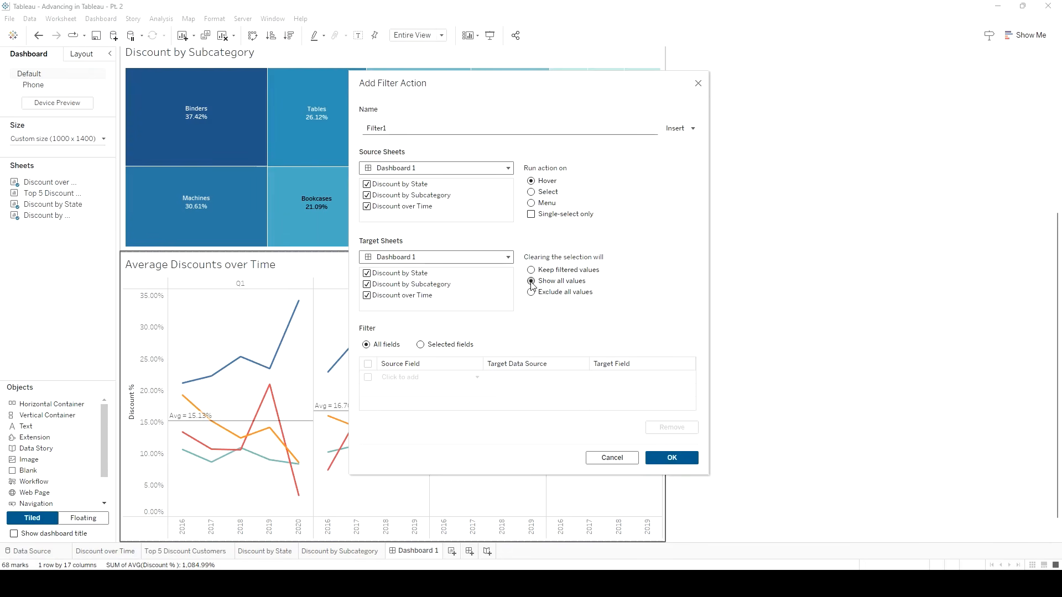
click(670, 461)
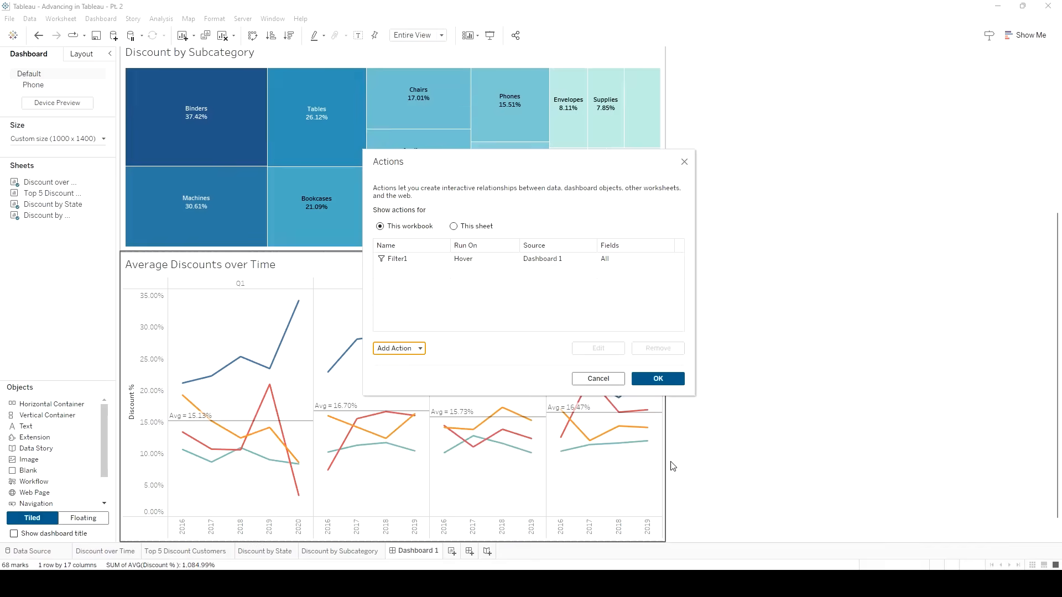
click(667, 380)
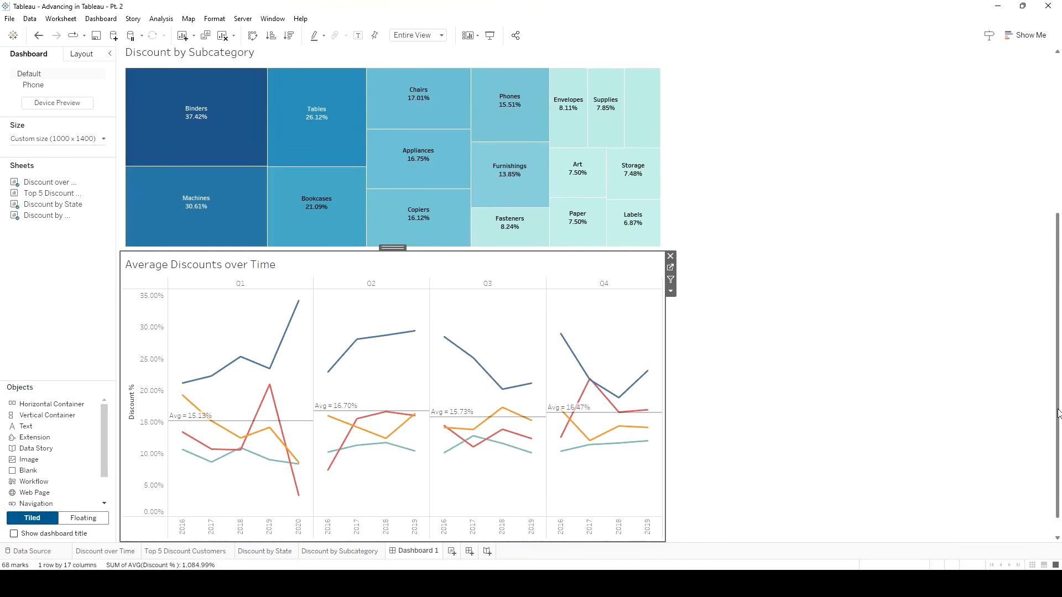
Test the hover filter action on map states, treemap subcategories and line chart points, examining how the other charts respond.
drag(1057, 414, 1058, 293)
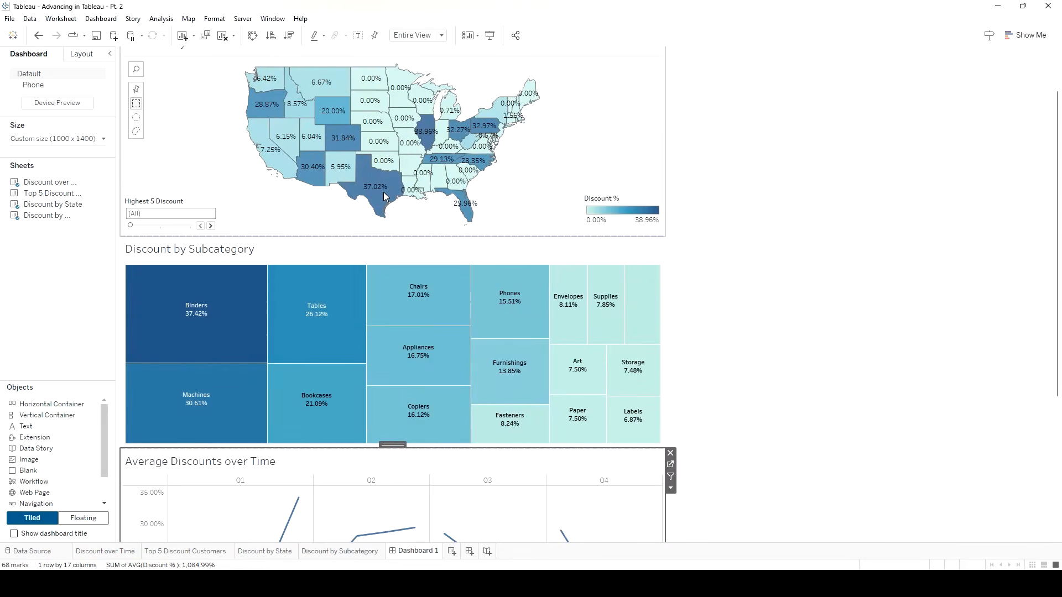
mouse_move(386, 197)
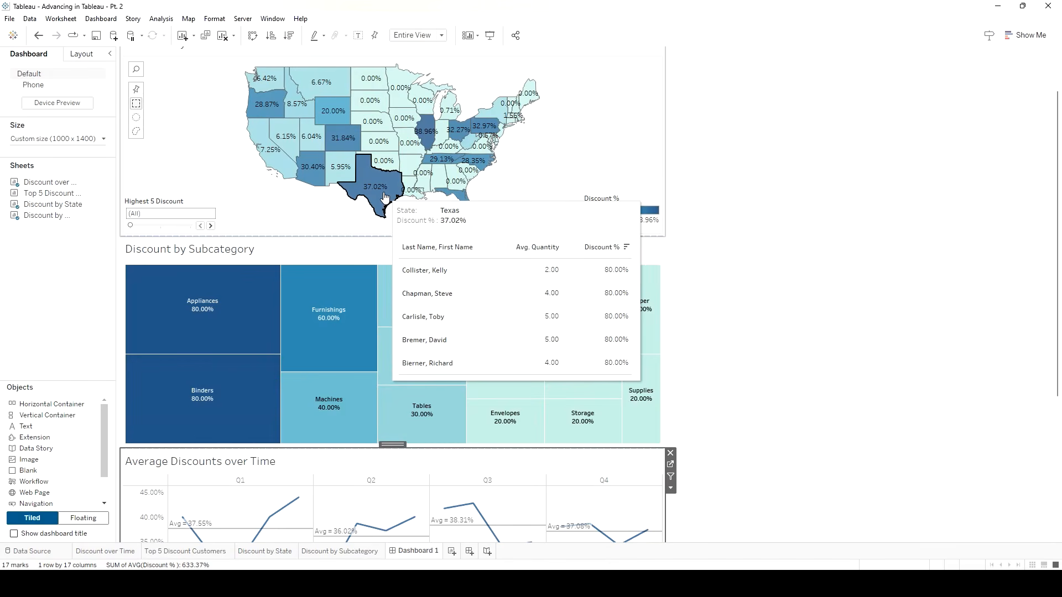
scroll(365, 183, down, 1)
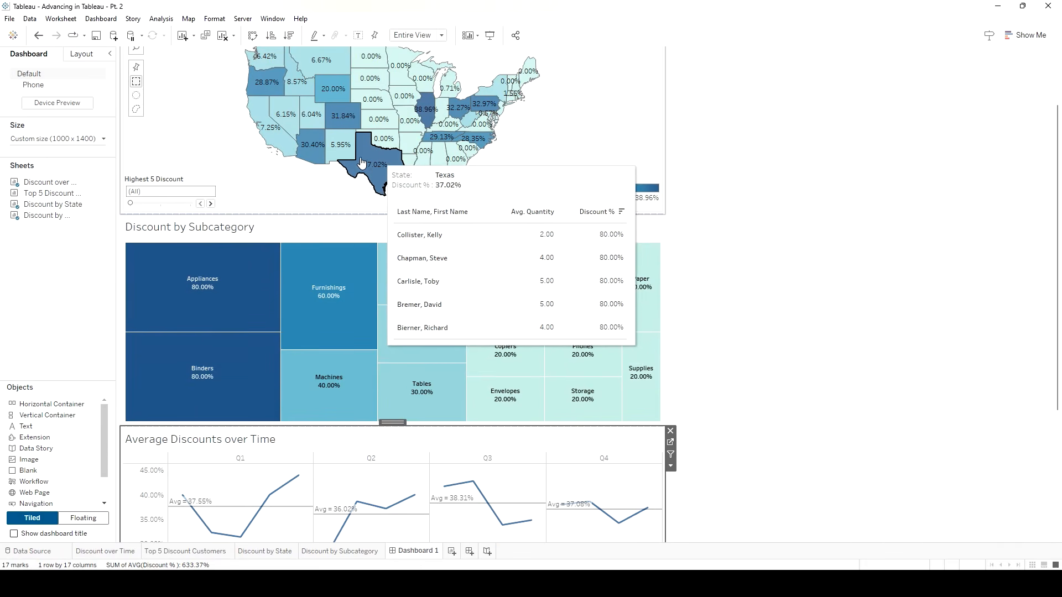
mouse_move(310, 148)
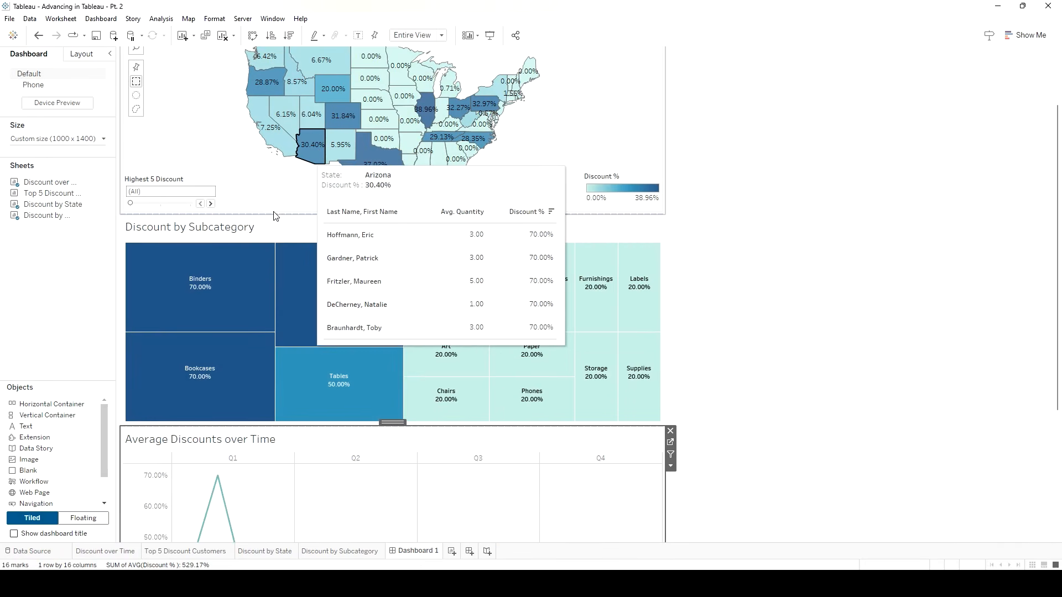
mouse_move(220, 291)
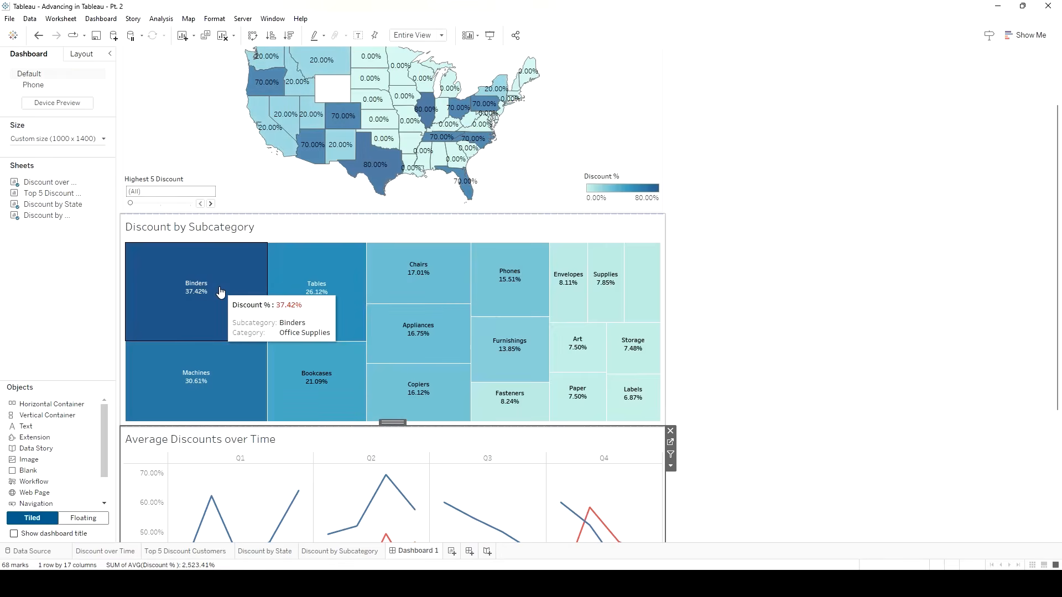
mouse_move(276, 293)
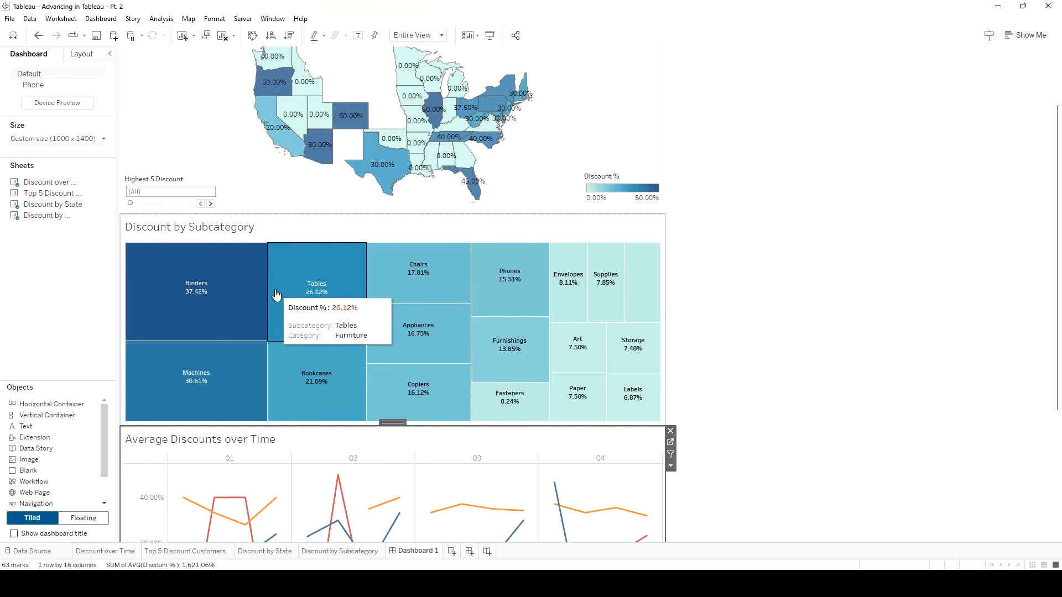
mouse_move(506, 291)
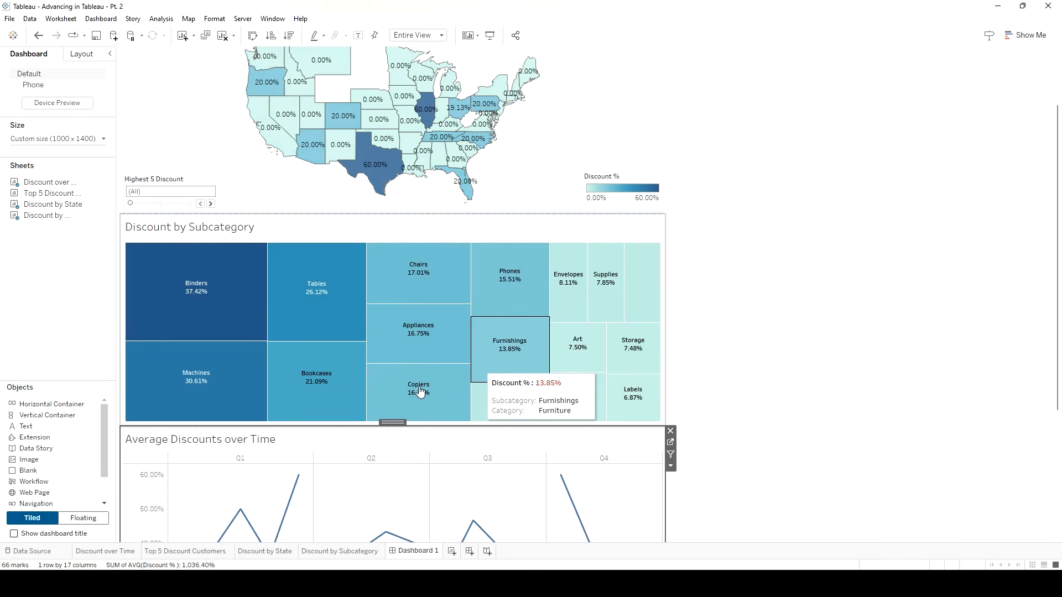
mouse_move(363, 520)
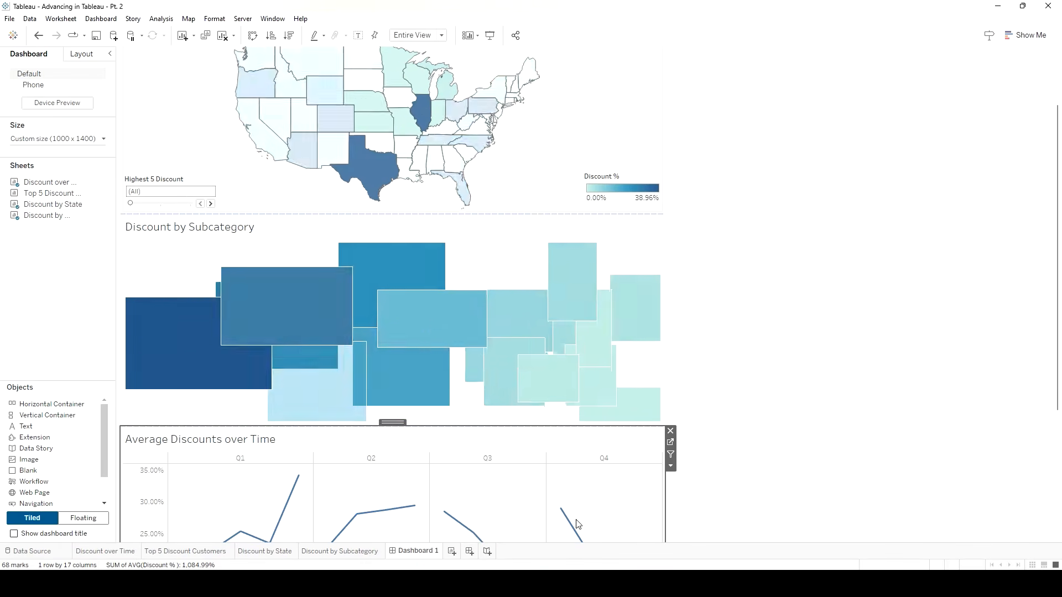
mouse_move(572, 527)
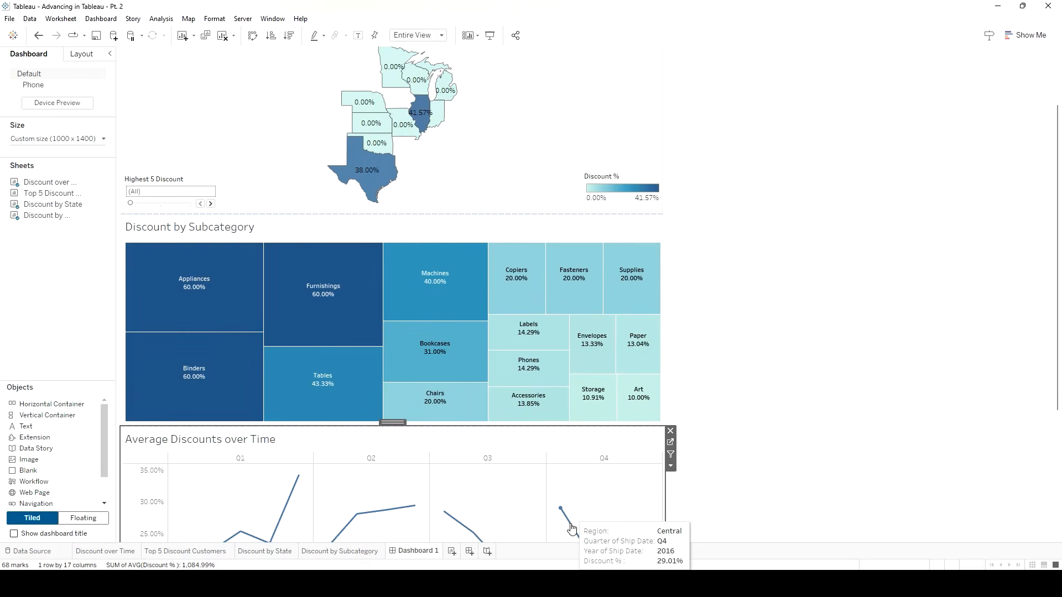
scroll(860, 215, down, 2)
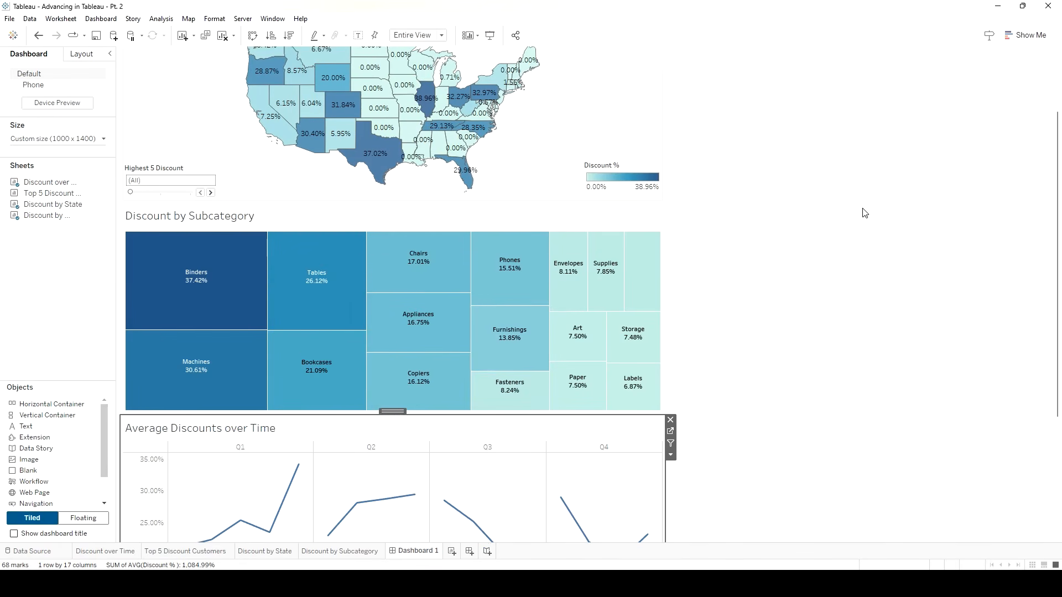
click(776, 200)
scroll(776, 201, down, 3)
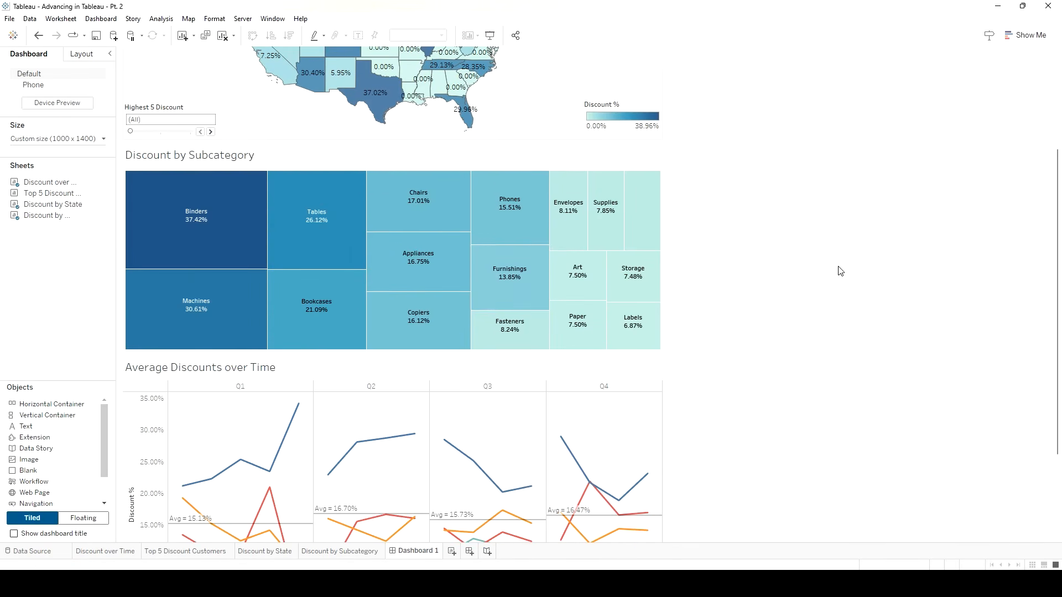
scroll(817, 311, down, 2)
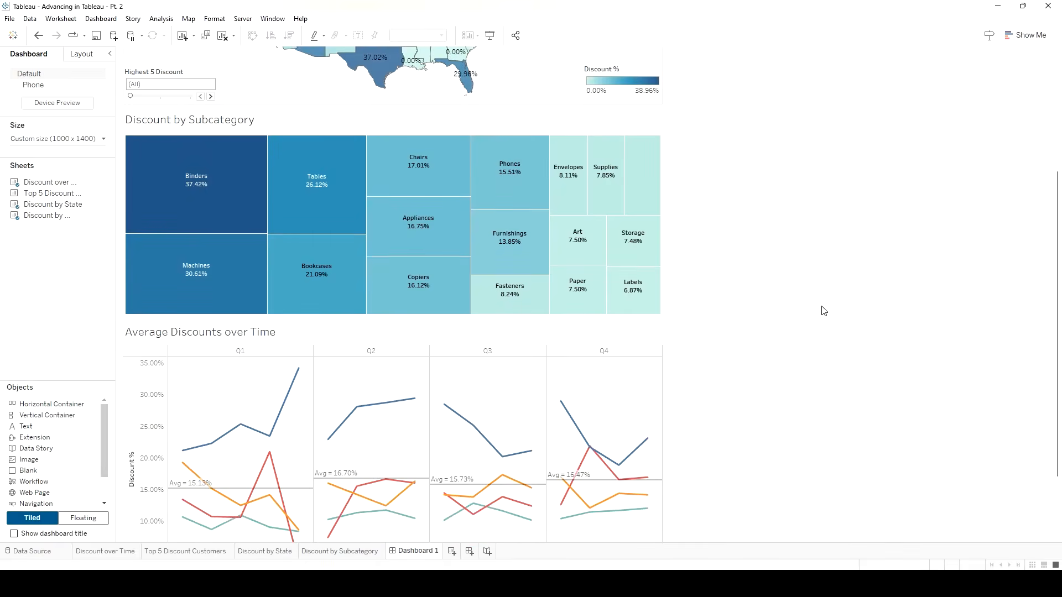
scroll(822, 311, up, 2)
scroll(742, 251, up, 4)
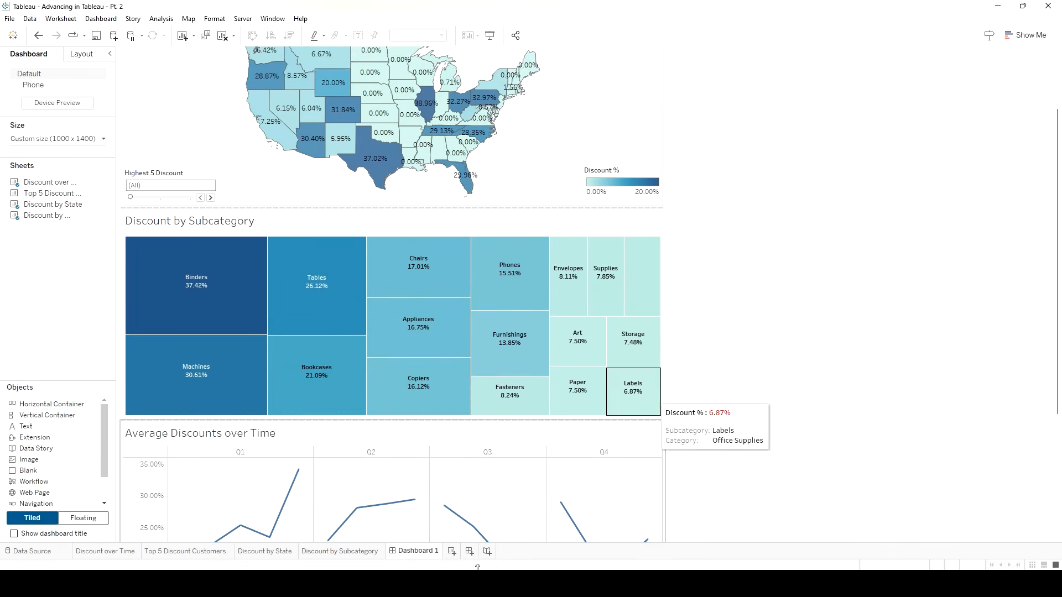
Rename the Dashboard 1 sheet as Instructor Dashboard and show the dashboard title.
right_click(410, 555)
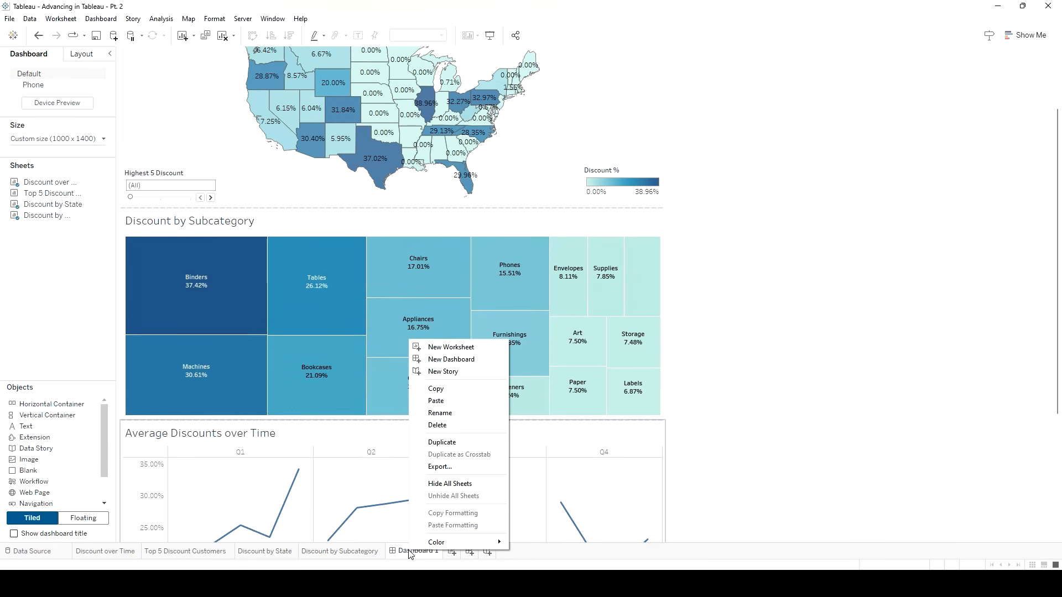
click(453, 422)
key(BackSpace)
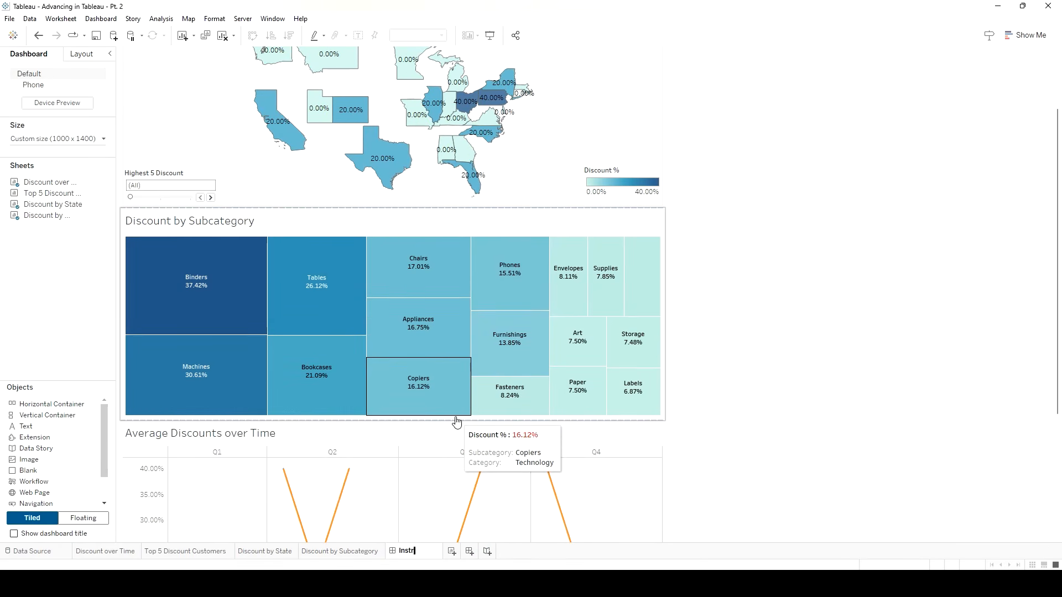
text(Instructor Dashboard)
key(Return)
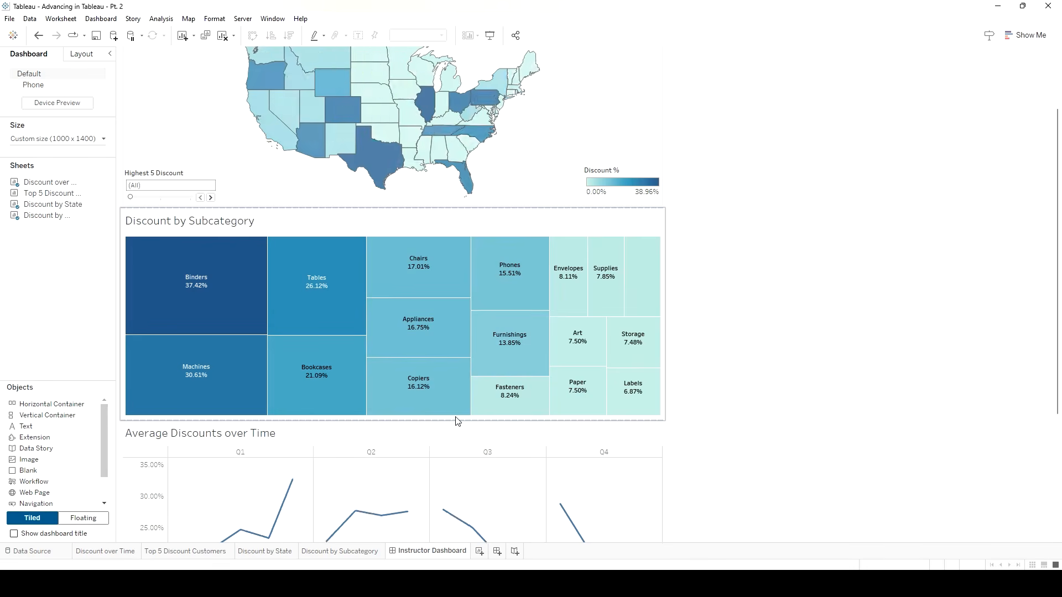
click(14, 533)
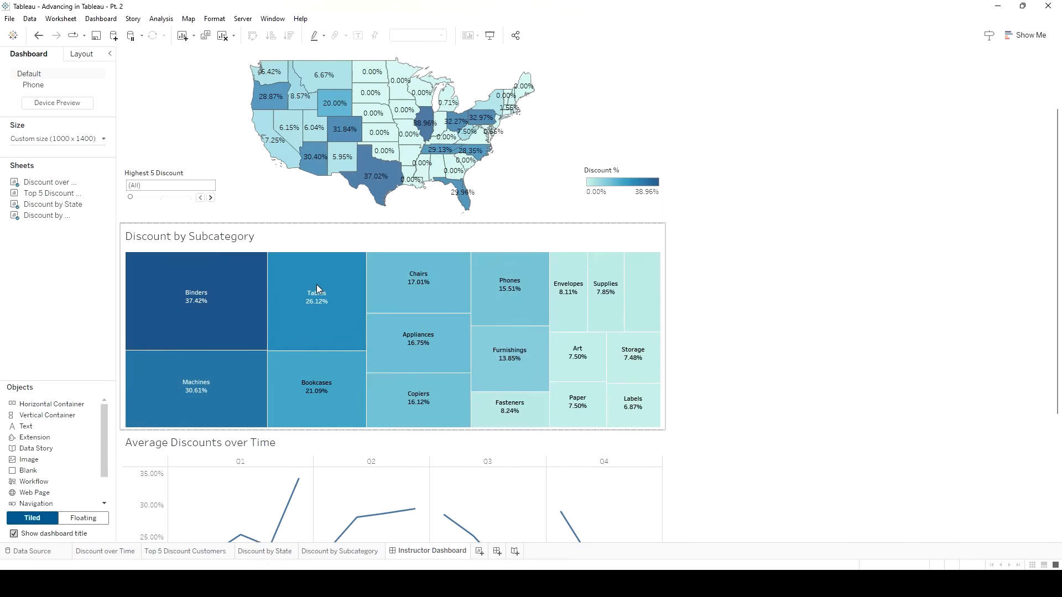
scroll(1057, 314, up, 3)
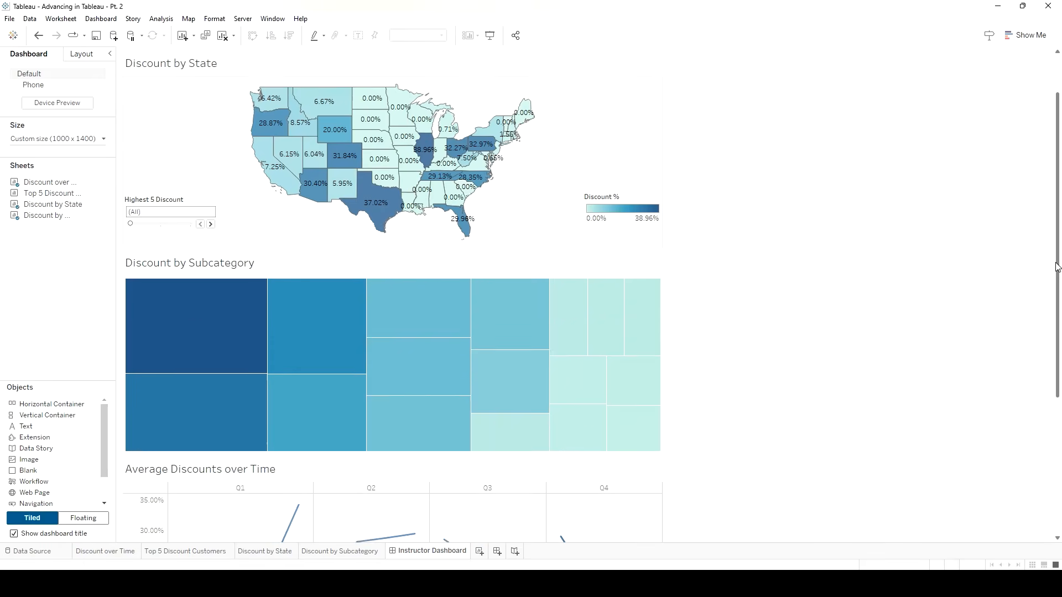
Change the dashboard title text to "Analysis of Discount Practices" and center it.
click(312, 65)
double_click(311, 64)
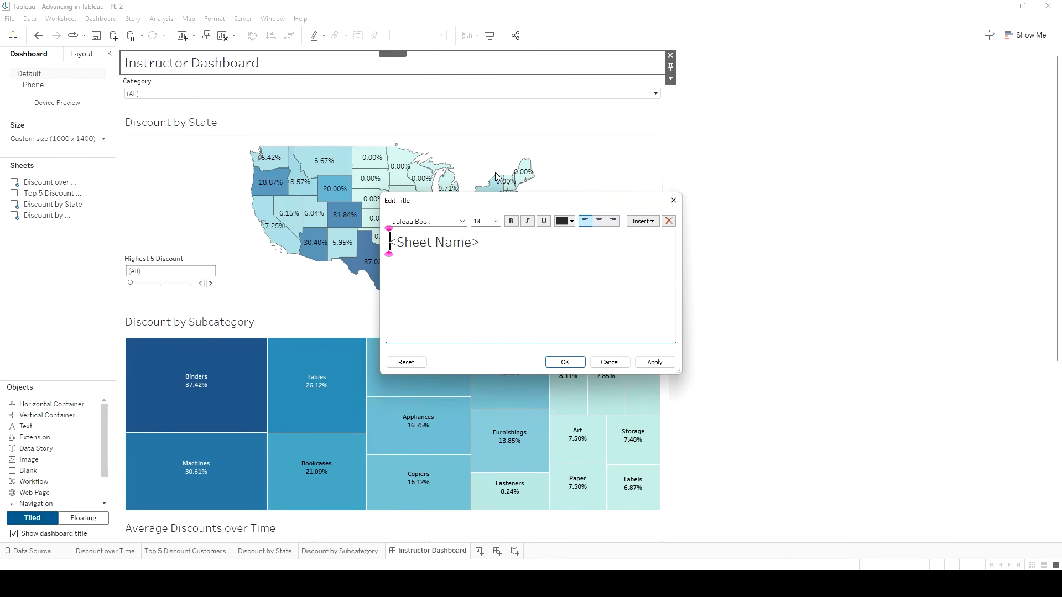
key(ctrl+a)
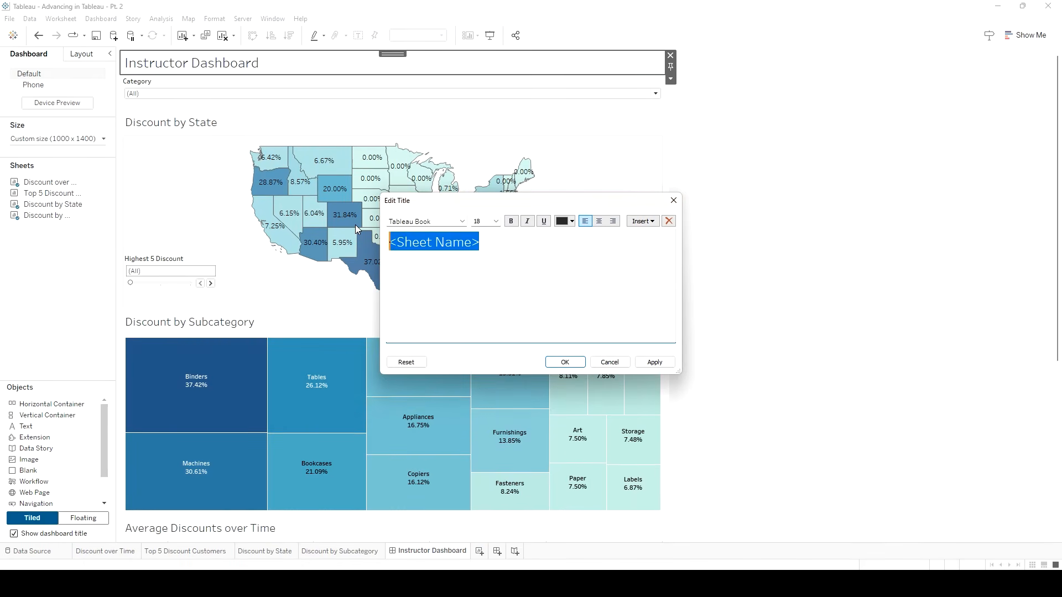
text(An)
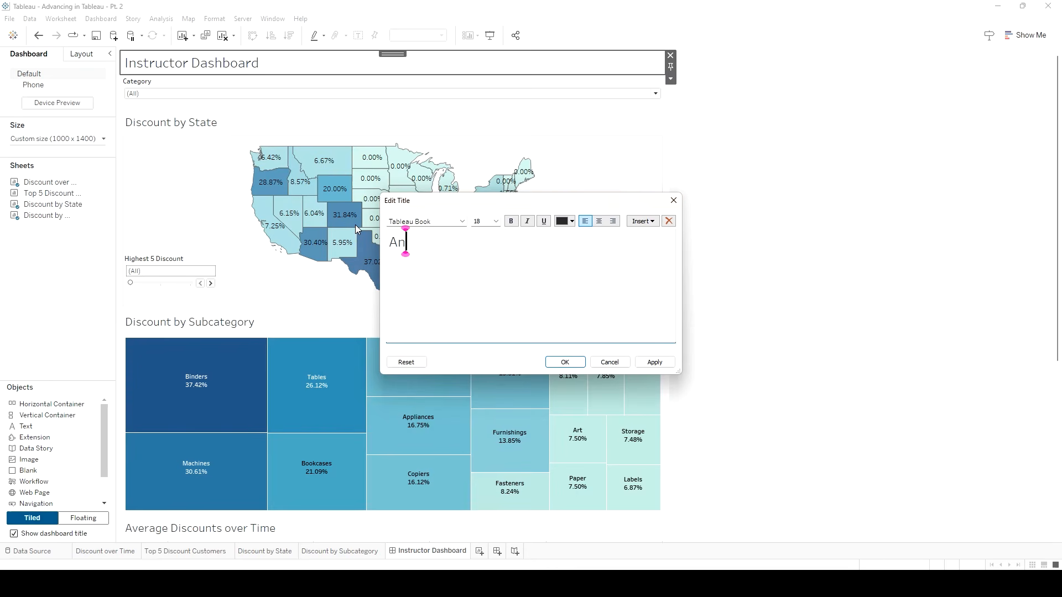
text(alysis of Discounts)
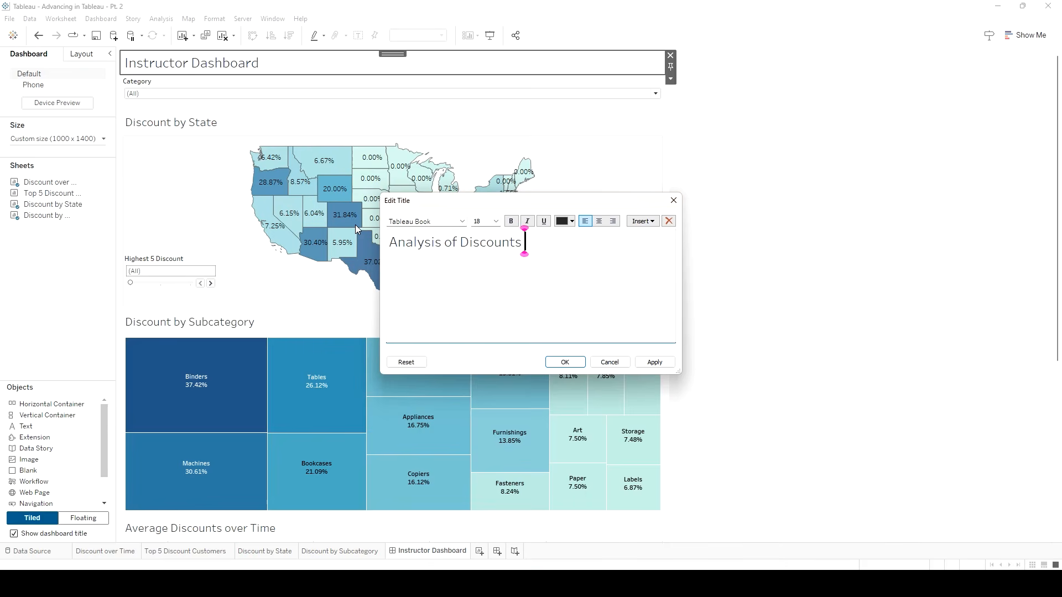
key(BackSpace)
key(BackSpace)
text(t Practices)
key(BackSpace)
key(BackSpace)
key(BackSpace)
text(o)
key(BackSpace)
text(ce)
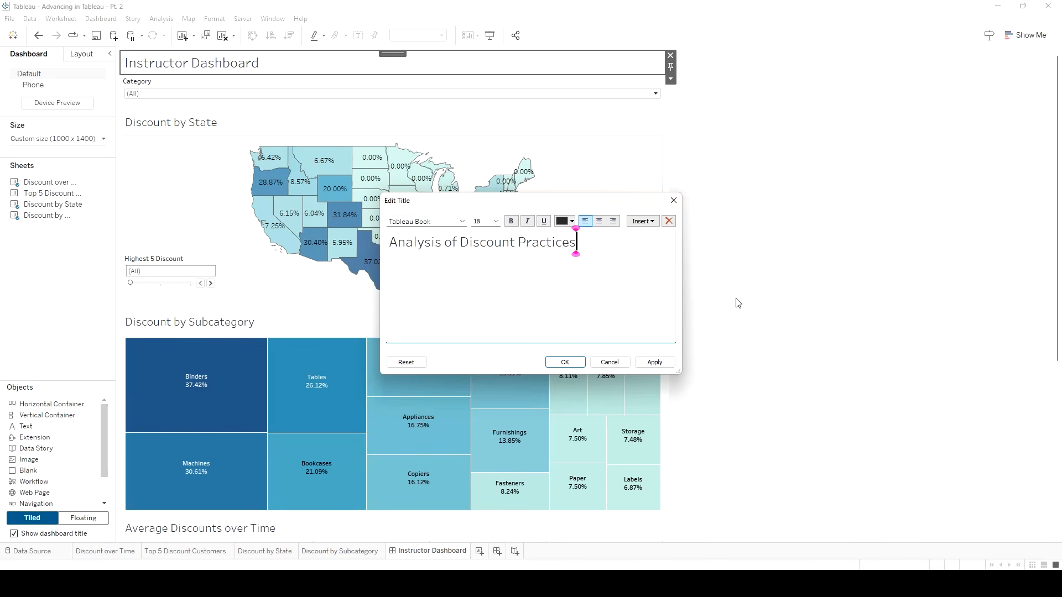
text(s)
click(599, 220)
click(654, 362)
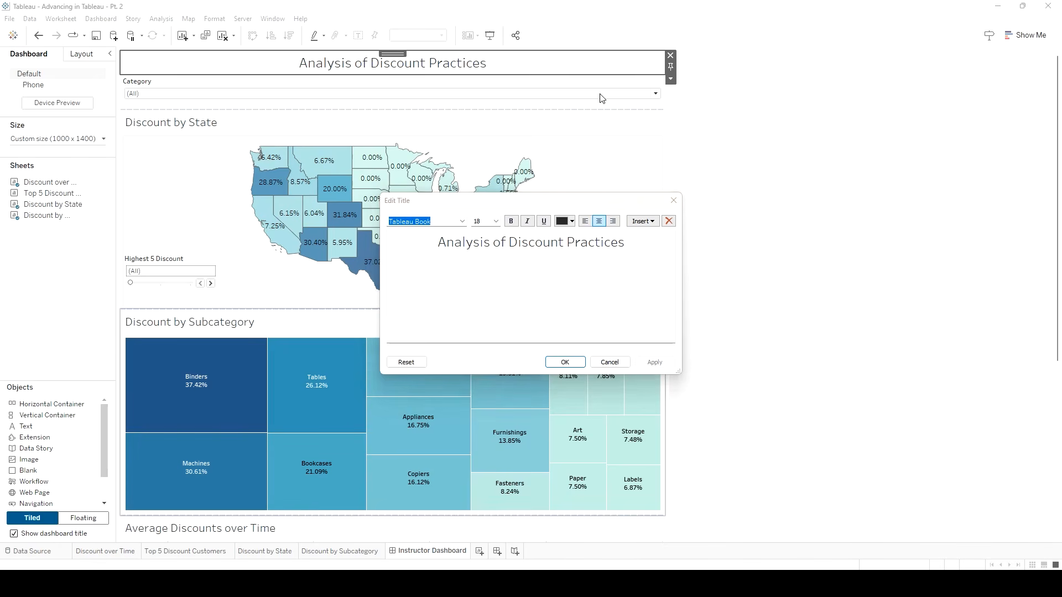
click(564, 362)
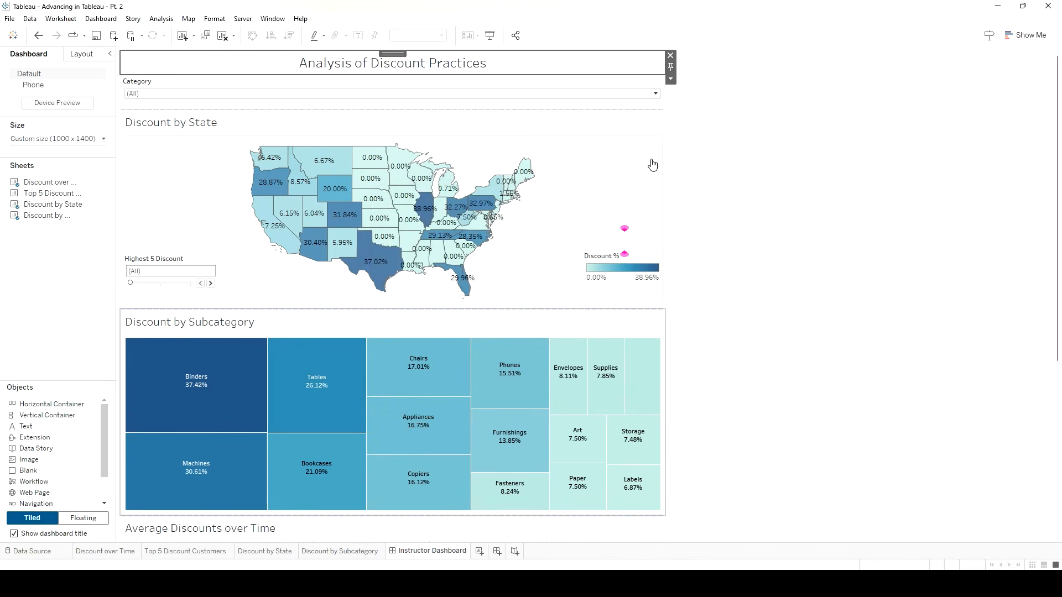
Test the Category filter by toggling its categories, ending with only Office Supplies and Technology included, and check how the charts respond.
click(656, 93)
click(135, 106)
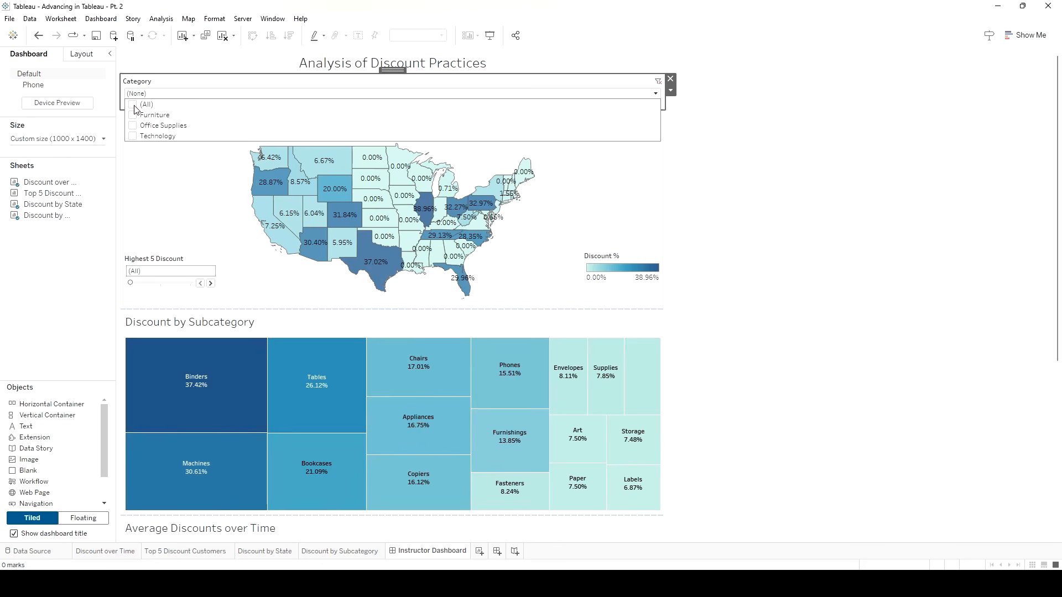
click(134, 116)
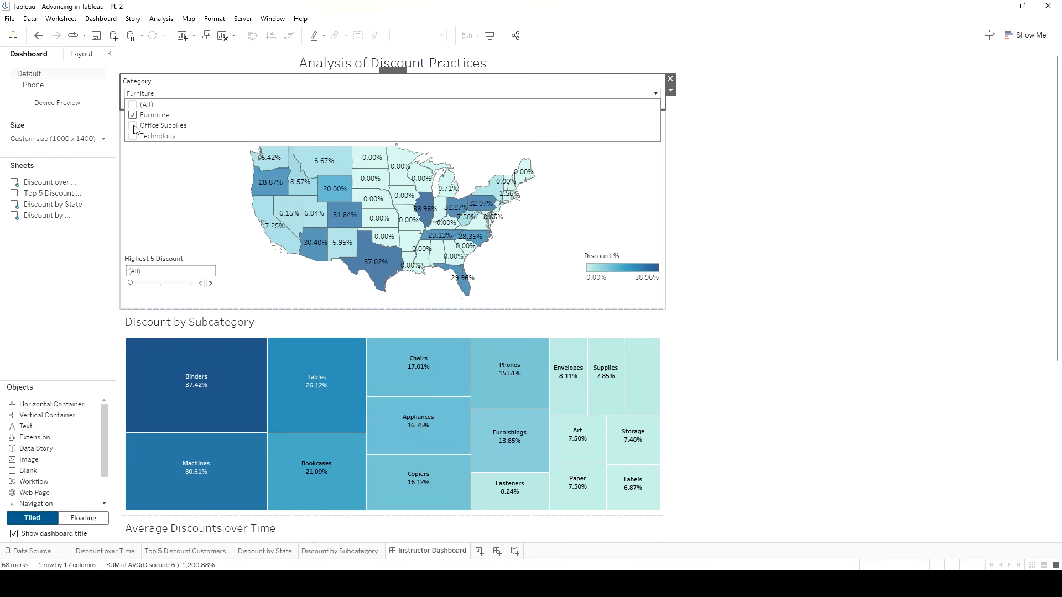
click(134, 126)
click(133, 136)
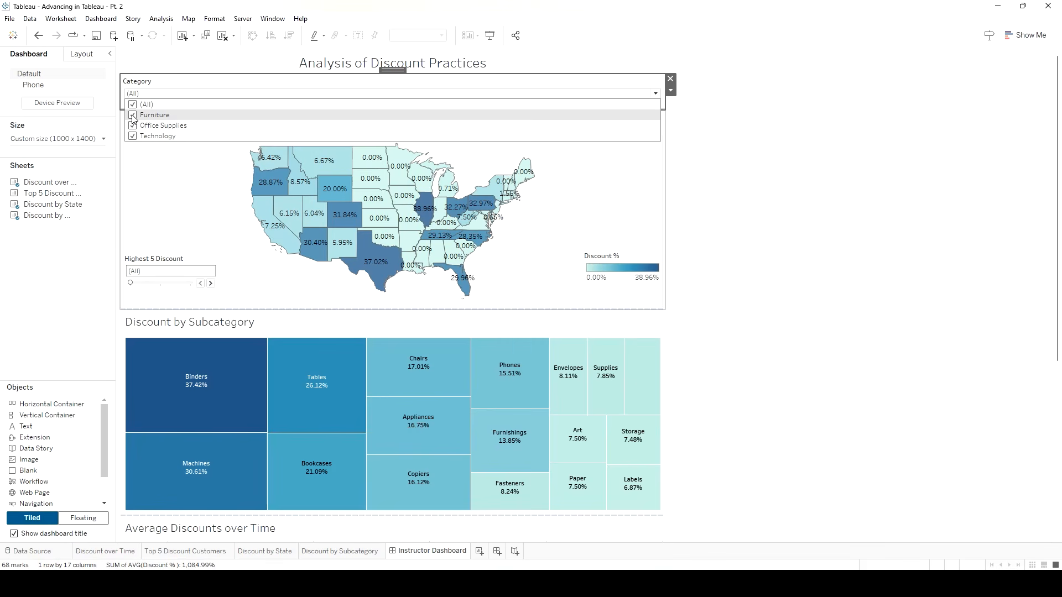
click(133, 116)
click(133, 127)
click(133, 126)
click(133, 105)
click(133, 116)
click(1041, 204)
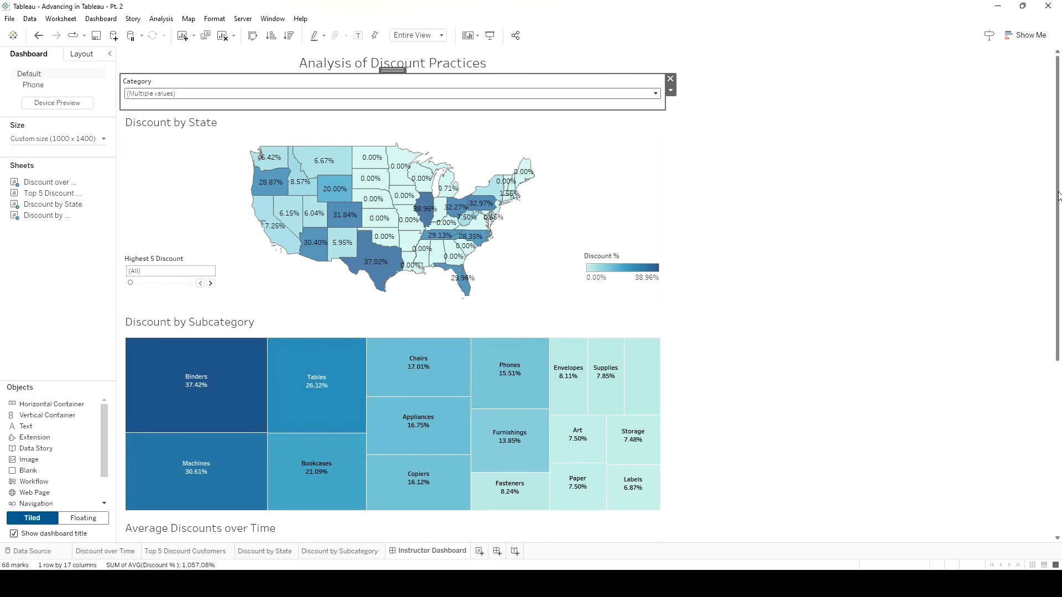
drag(1056, 195, 1054, 161)
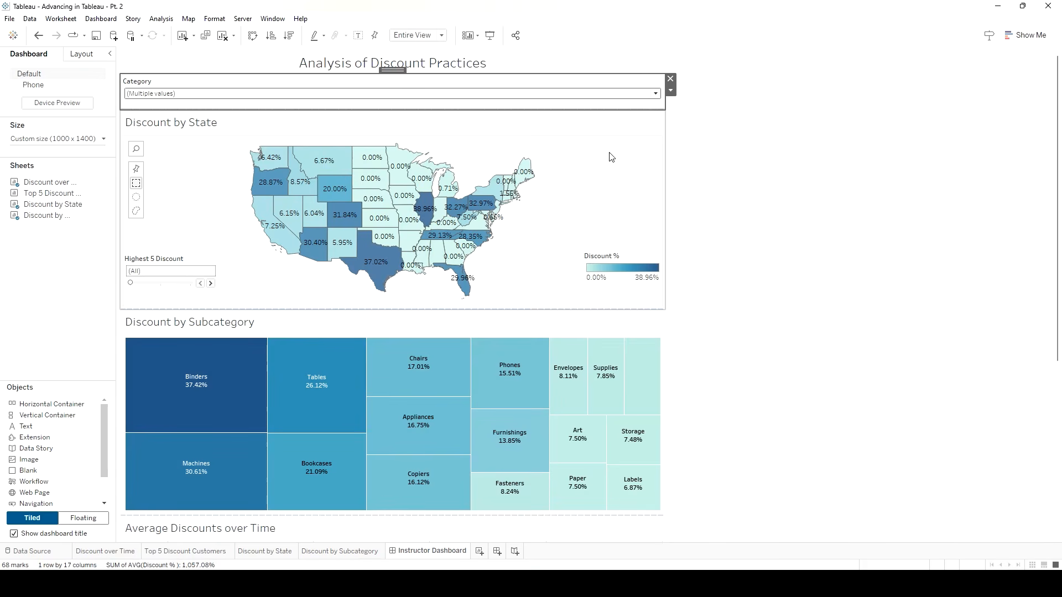
Filter Category to Furniture and Technology, examine which of the dashboard's charts respond, and reset the filter to all categories.
click(201, 97)
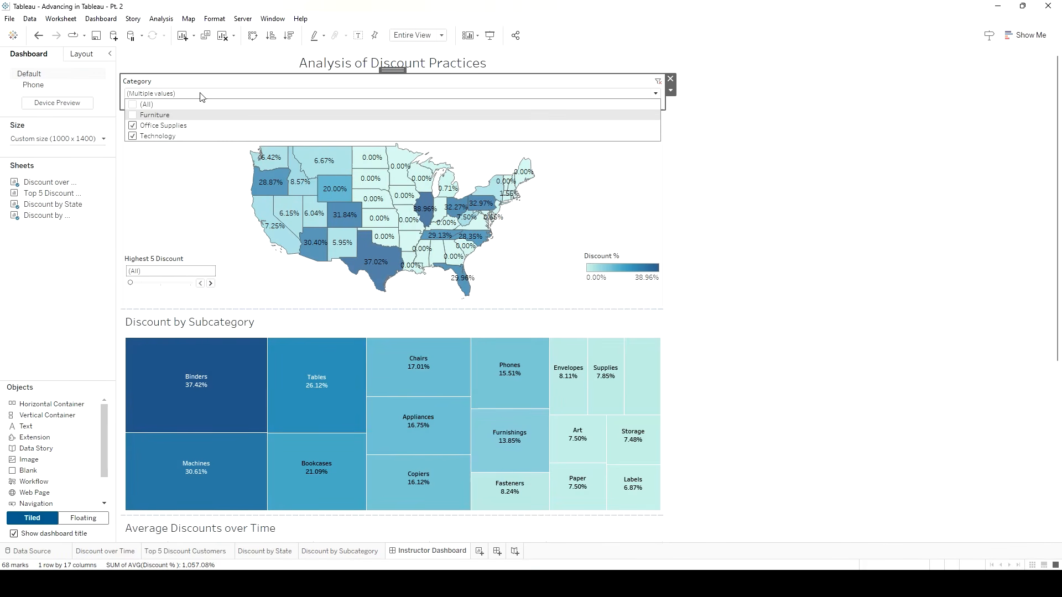
click(132, 116)
click(132, 126)
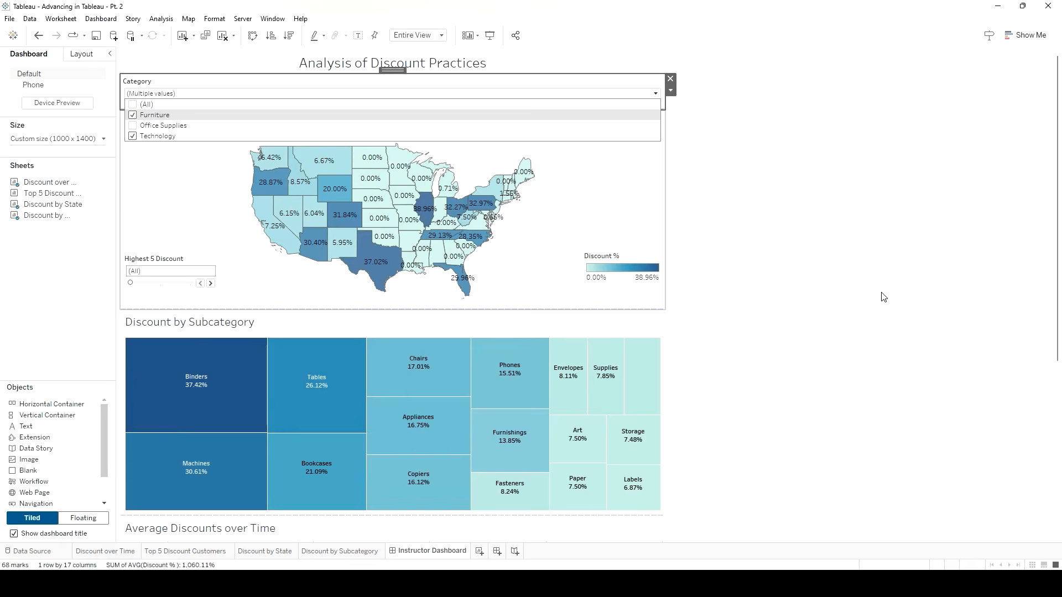
scroll(897, 293, down, 3)
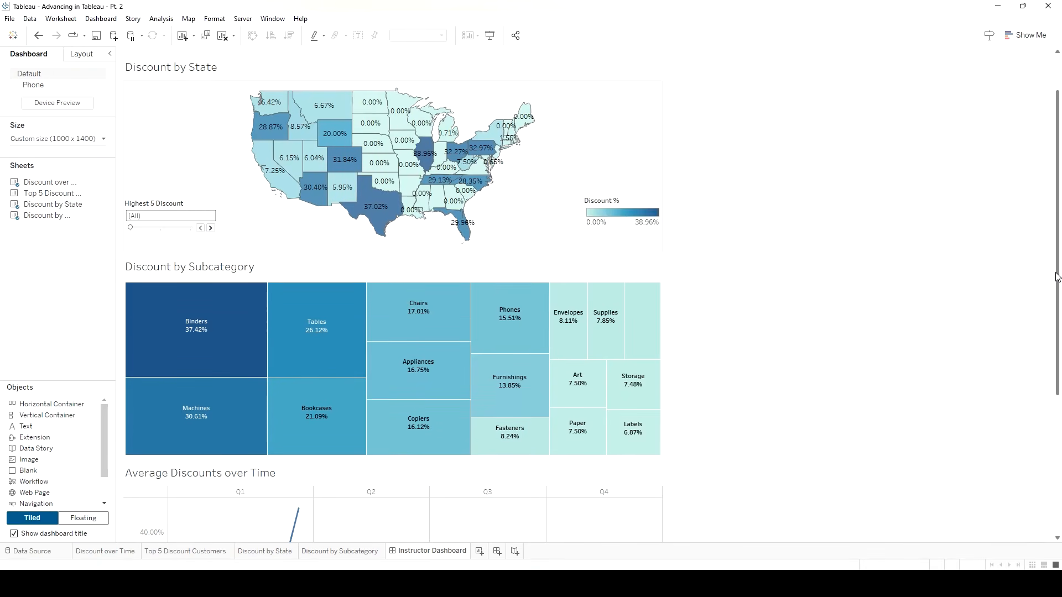
drag(1058, 277, 1040, 422)
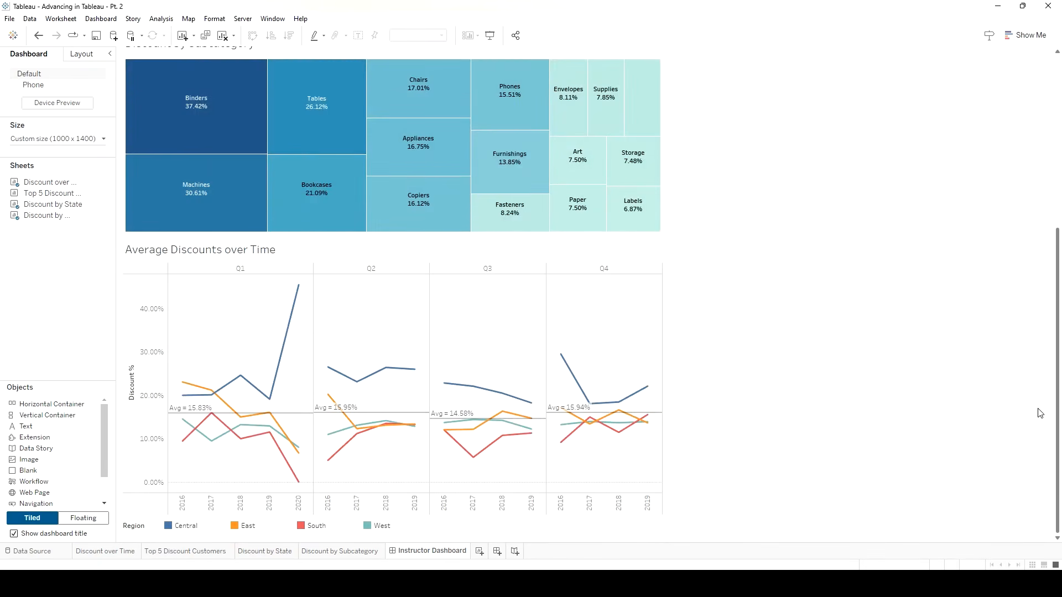
scroll(1040, 413, up, 10)
click(215, 93)
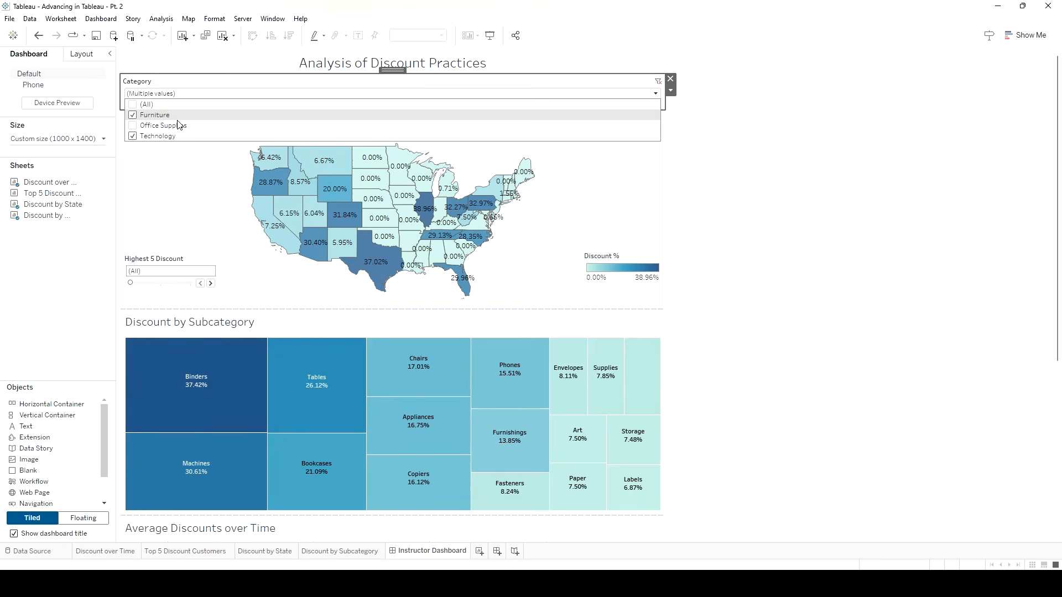
click(131, 127)
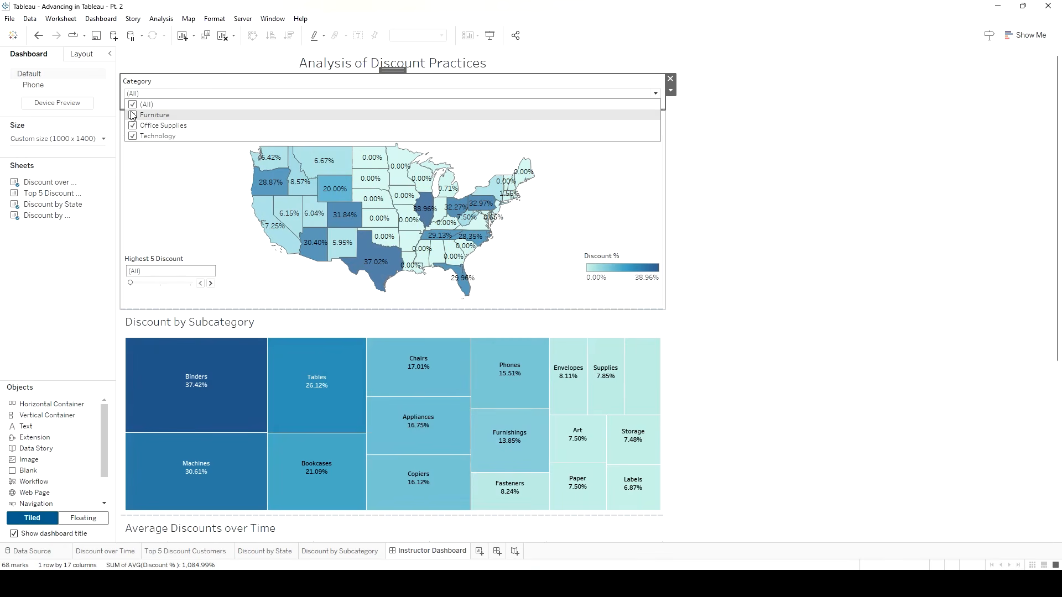
Apply the Category filter to the Discount by State and Discount by Subcategory worksheets as well.
click(671, 91)
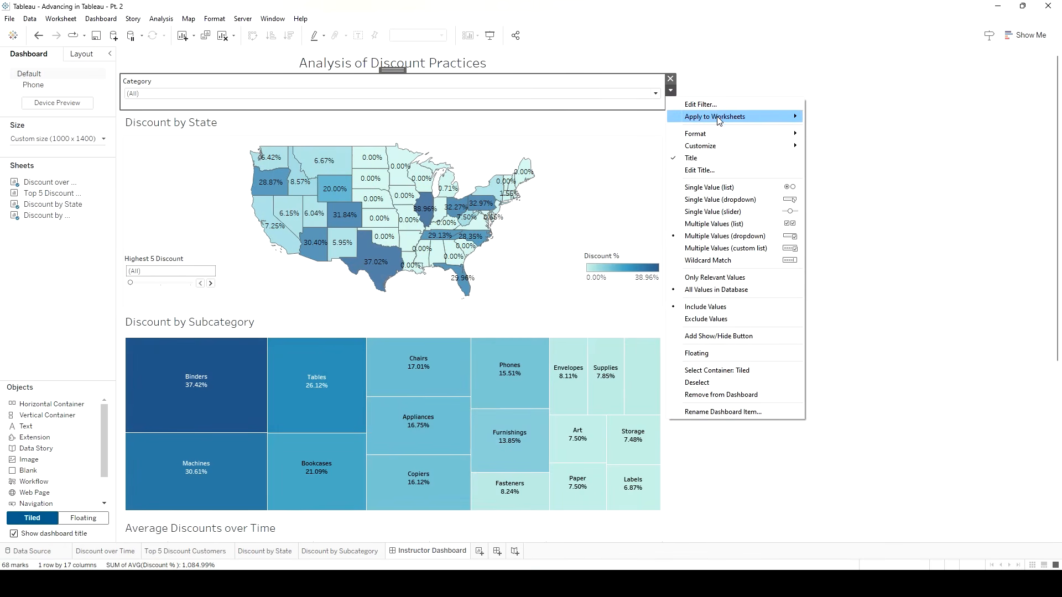
mouse_move(719, 116)
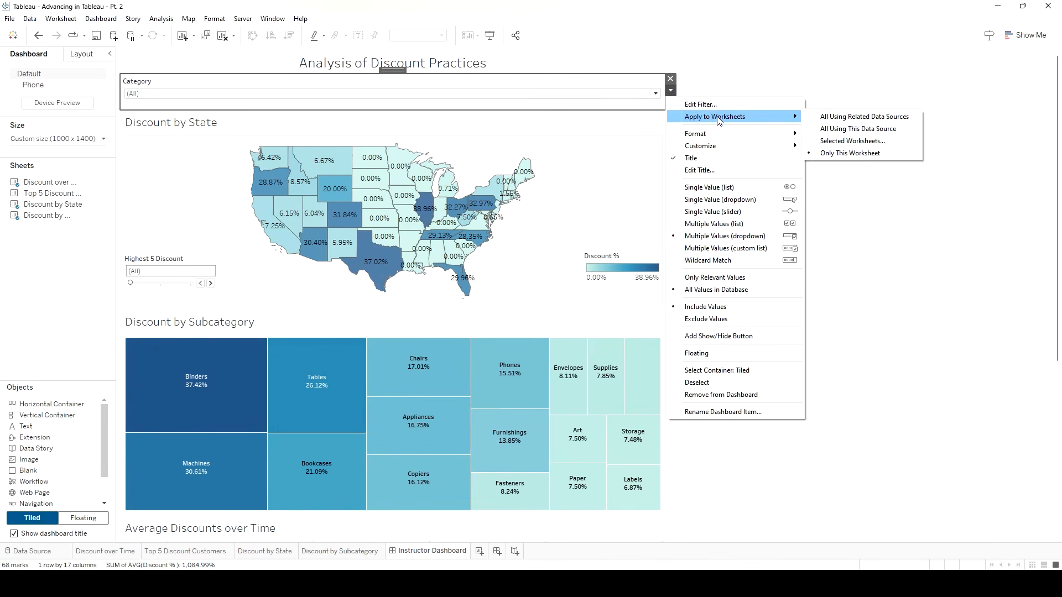
click(852, 141)
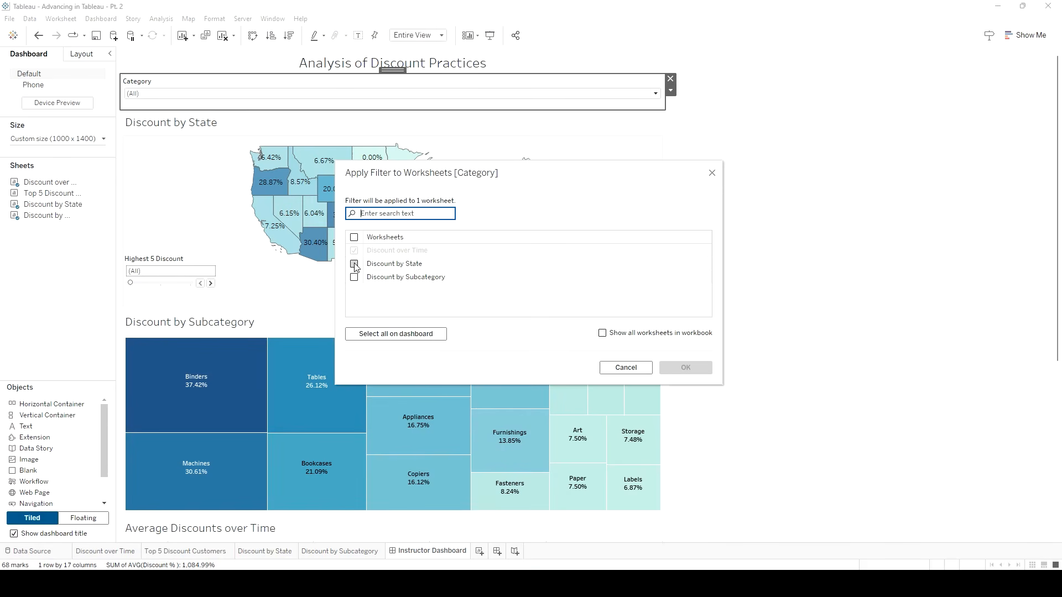
click(354, 264)
click(354, 277)
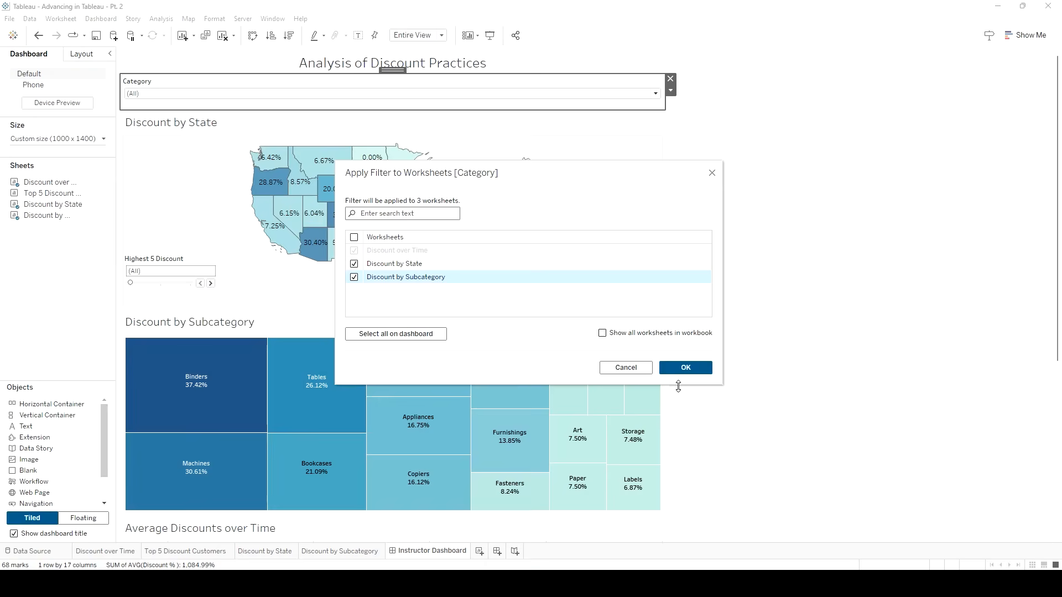
click(686, 367)
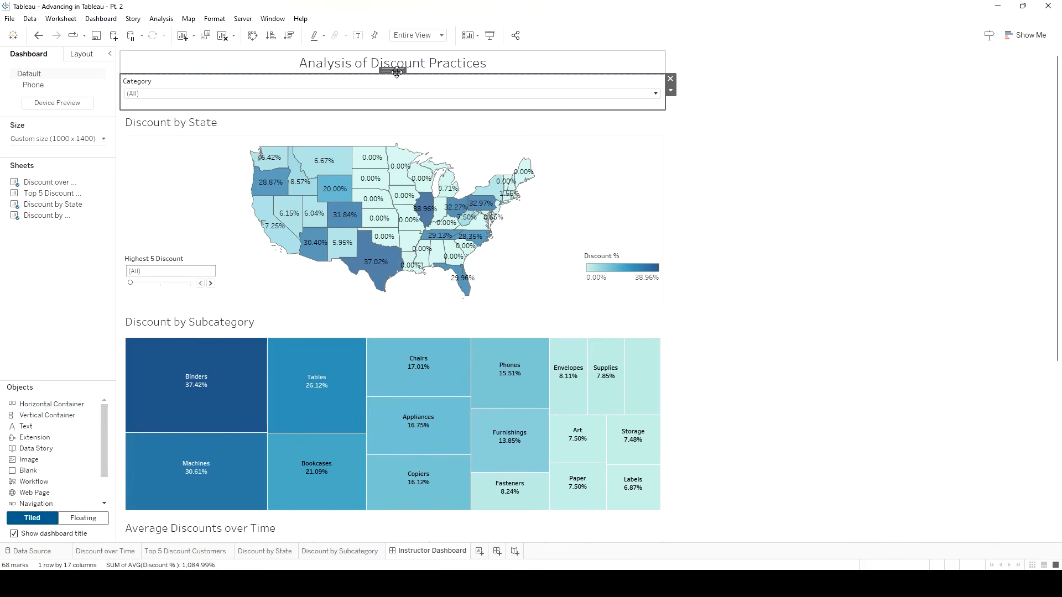
Test the shared Category filter by excluding Office Supplies and including it again.
click(657, 94)
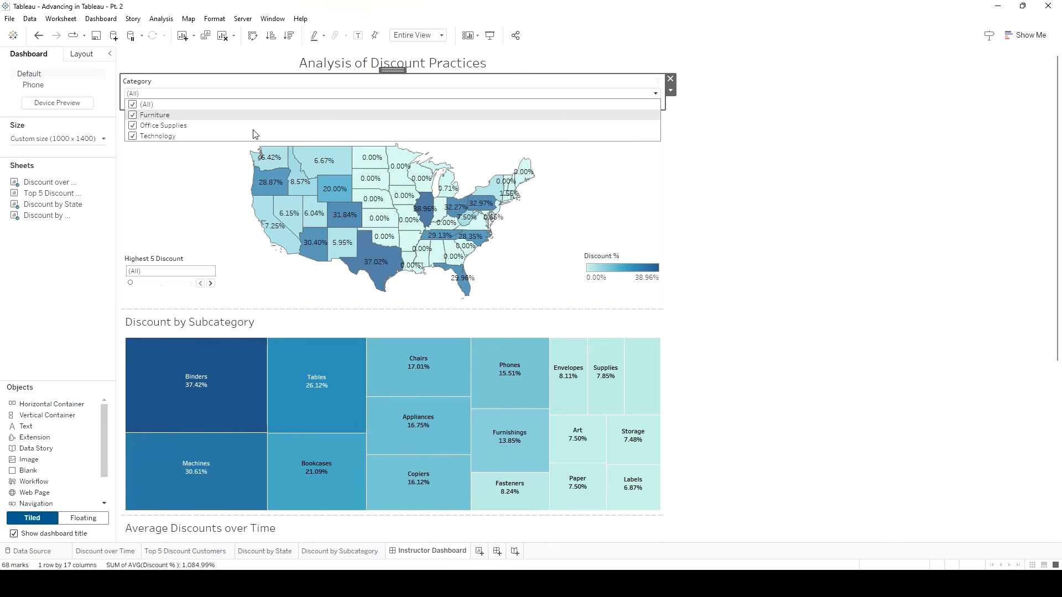
click(132, 126)
click(133, 126)
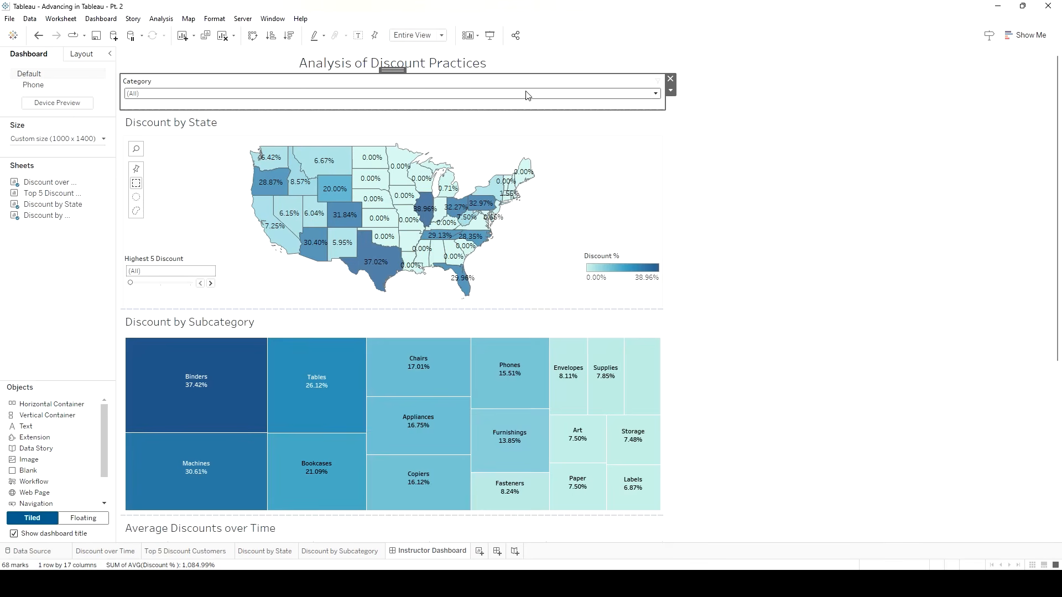
Set the default dashboard shading to black.
right_click(532, 65)
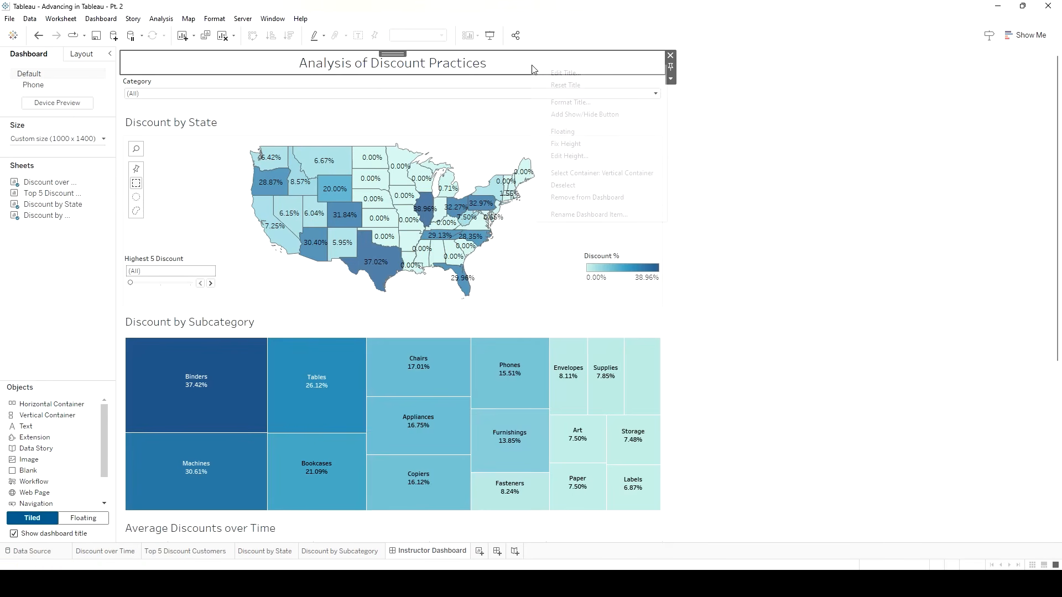
click(570, 102)
click(80, 88)
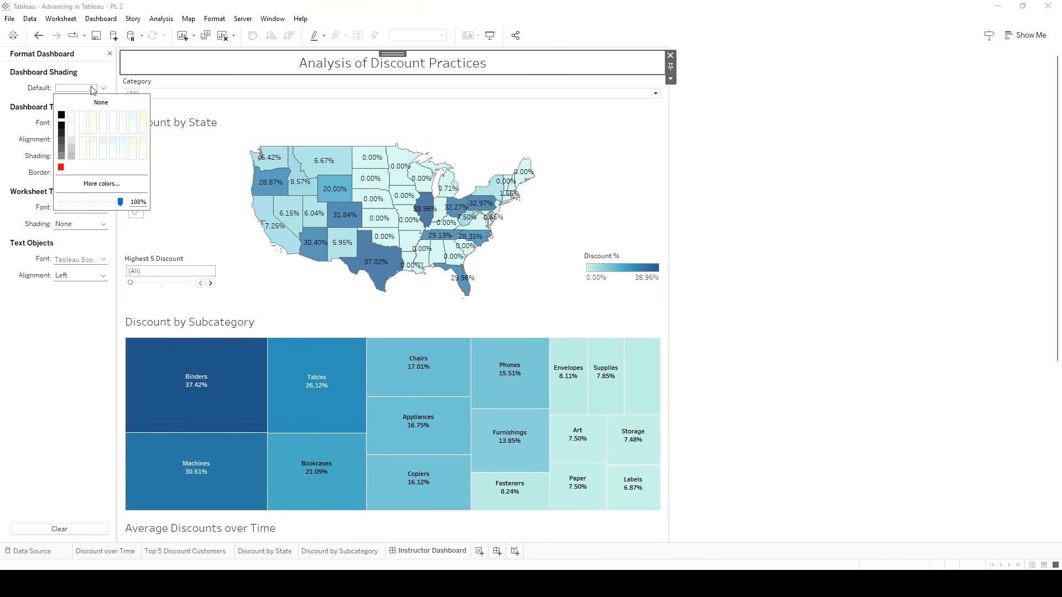
click(62, 115)
Change the font color of the "Analysis of Discount Practices" dashboard title to white.
click(387, 62)
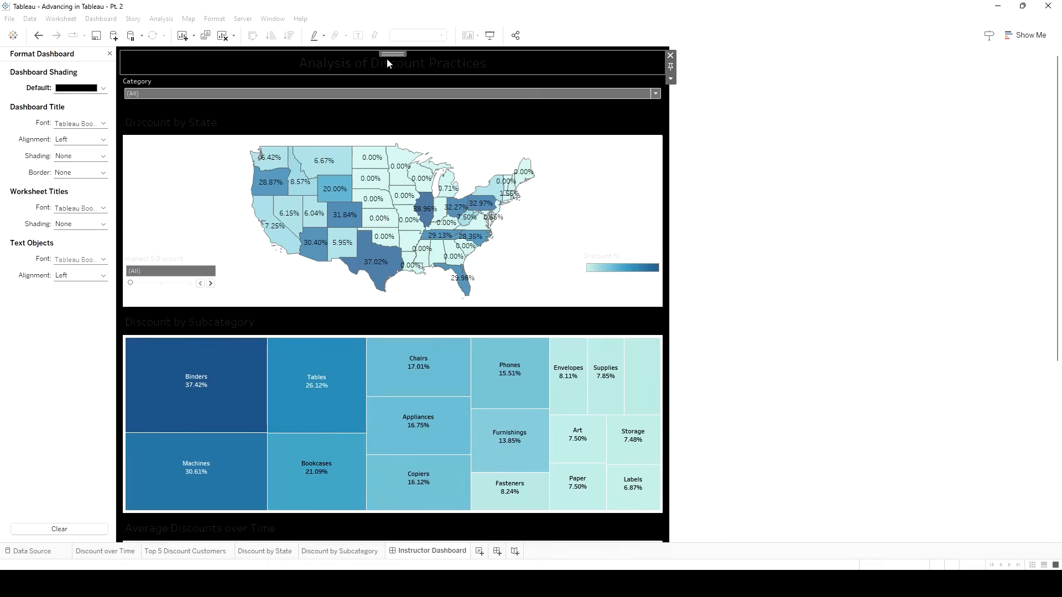
double_click(387, 62)
drag(639, 251, 434, 243)
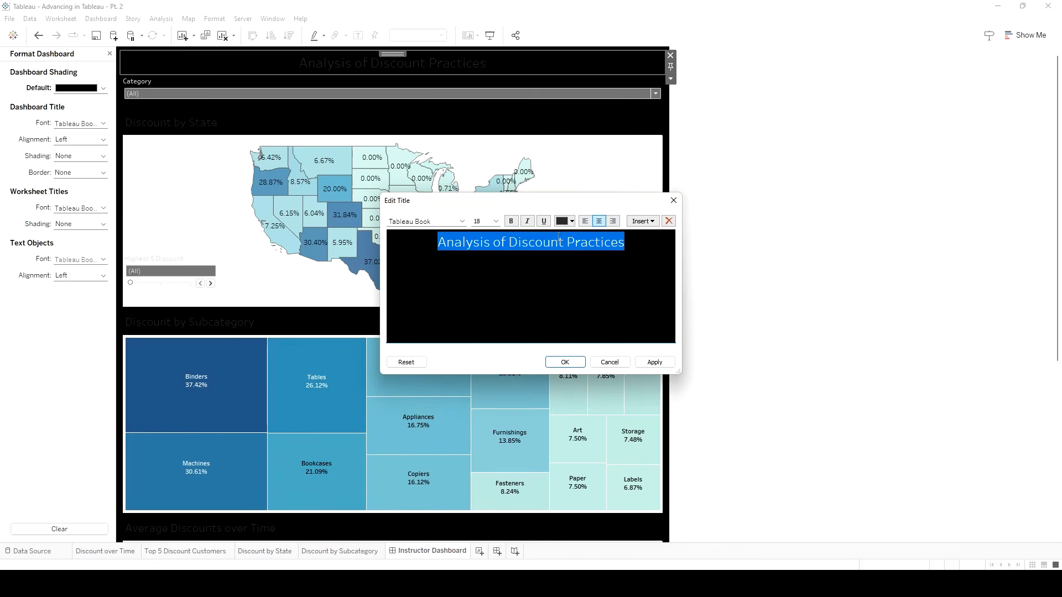
click(572, 221)
click(573, 250)
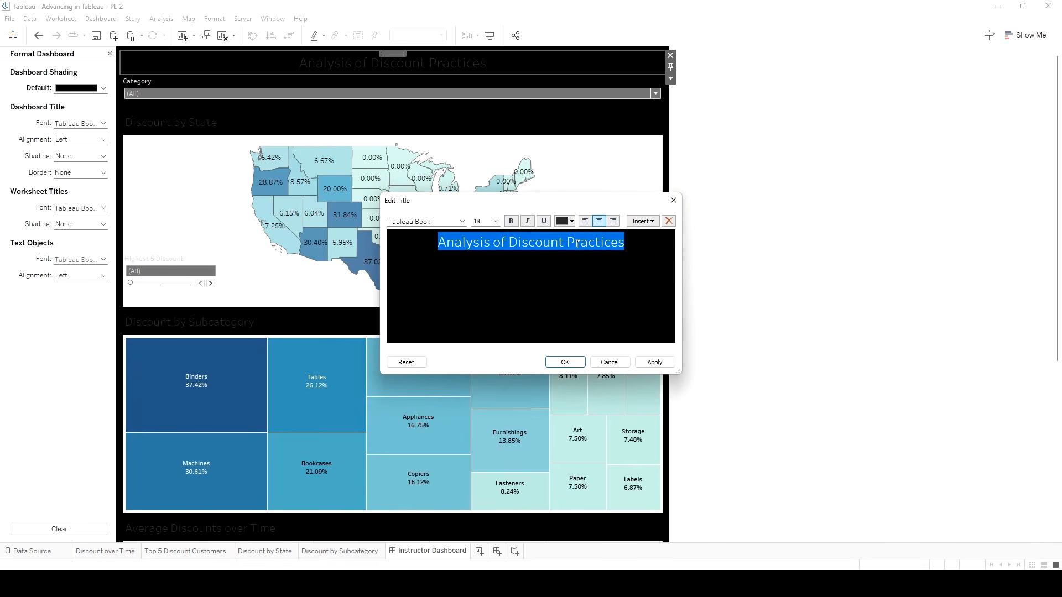
click(654, 362)
click(565, 363)
Retitle the state map "Discounts by State", center the title, and set its font color to white.
double_click(198, 132)
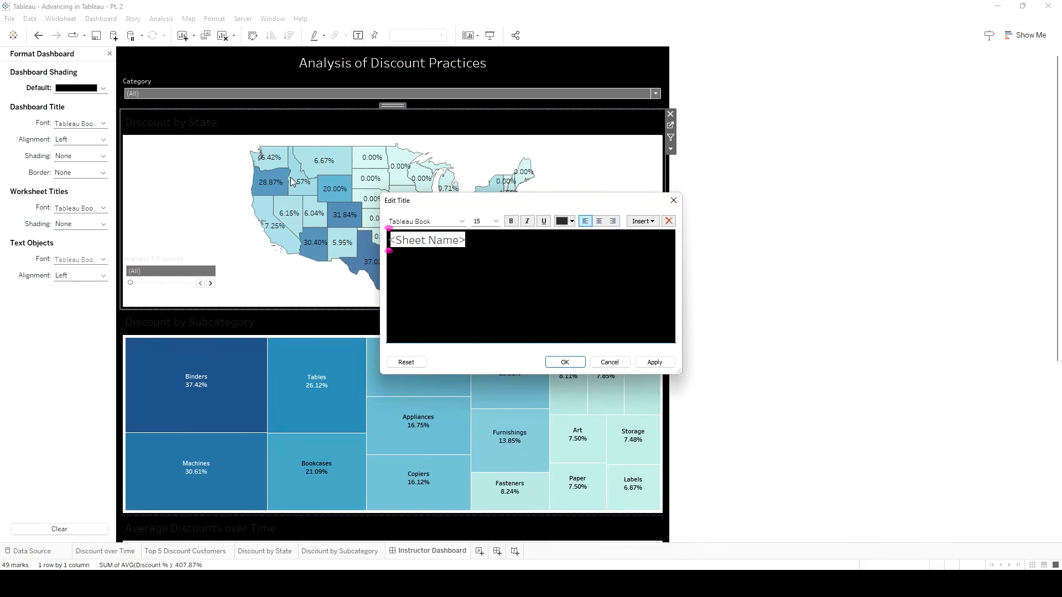
drag(504, 242, 389, 240)
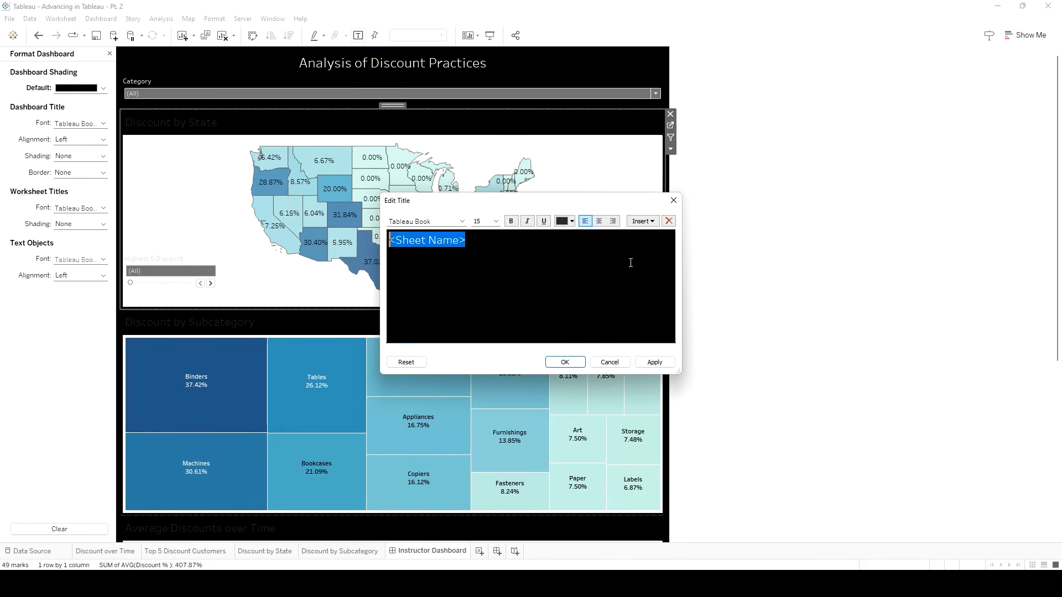
text(Discounts b)
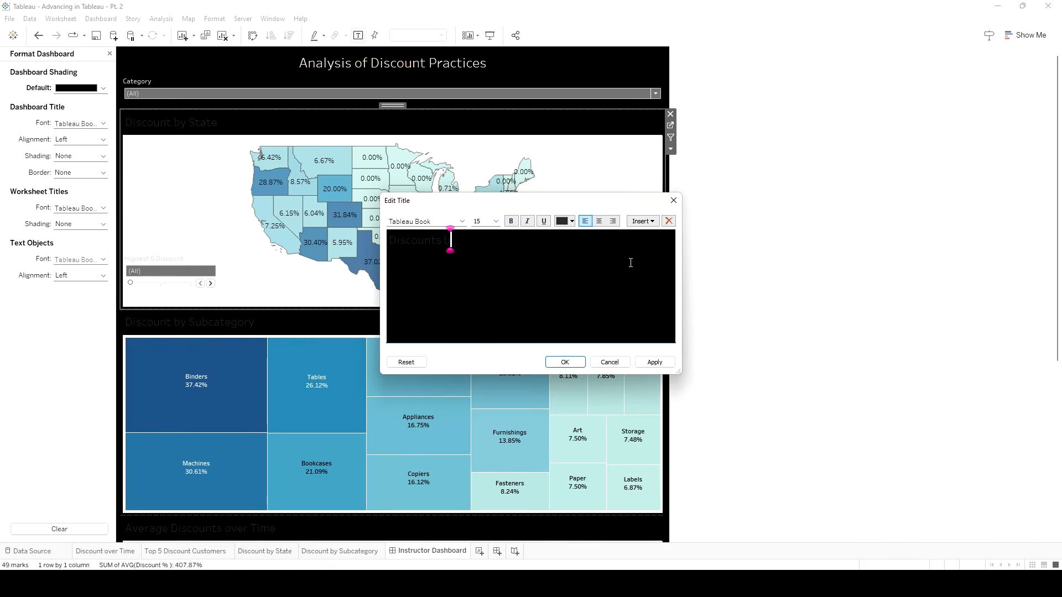
text(y State)
click(599, 221)
drag(582, 240, 467, 238)
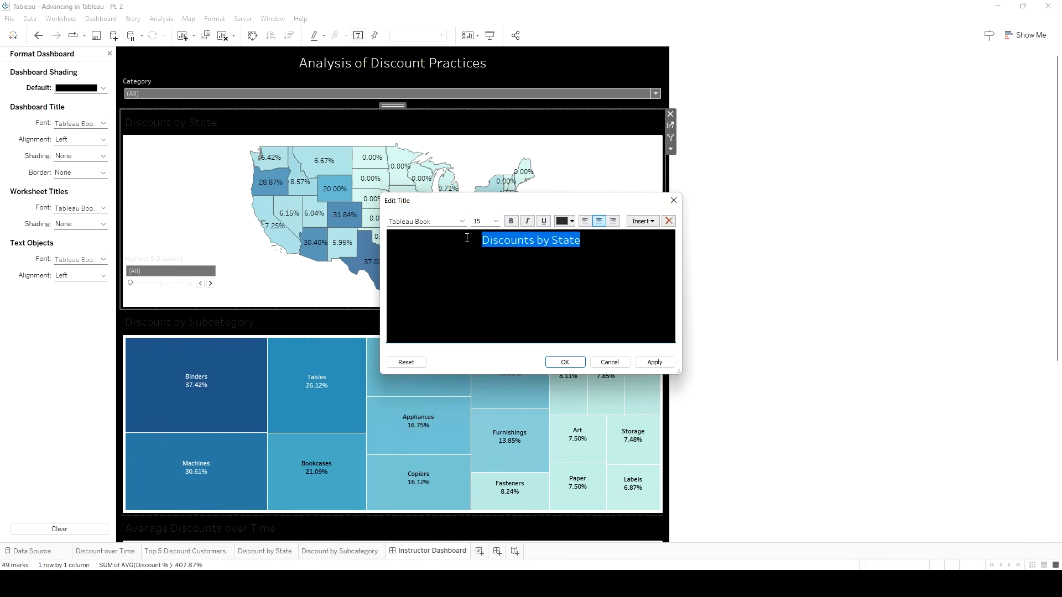
click(572, 221)
click(575, 254)
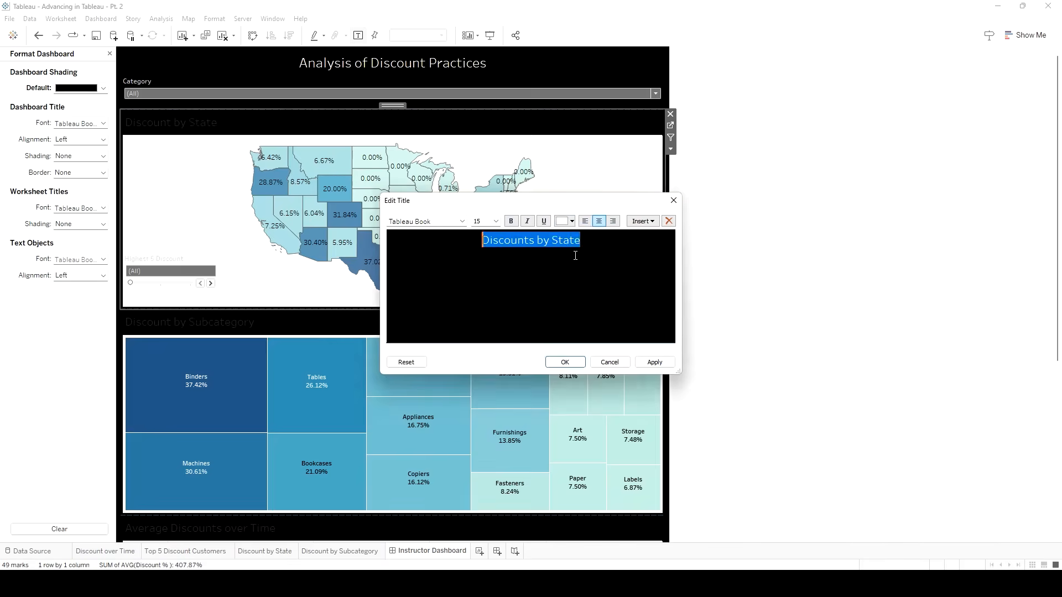
click(644, 364)
click(565, 362)
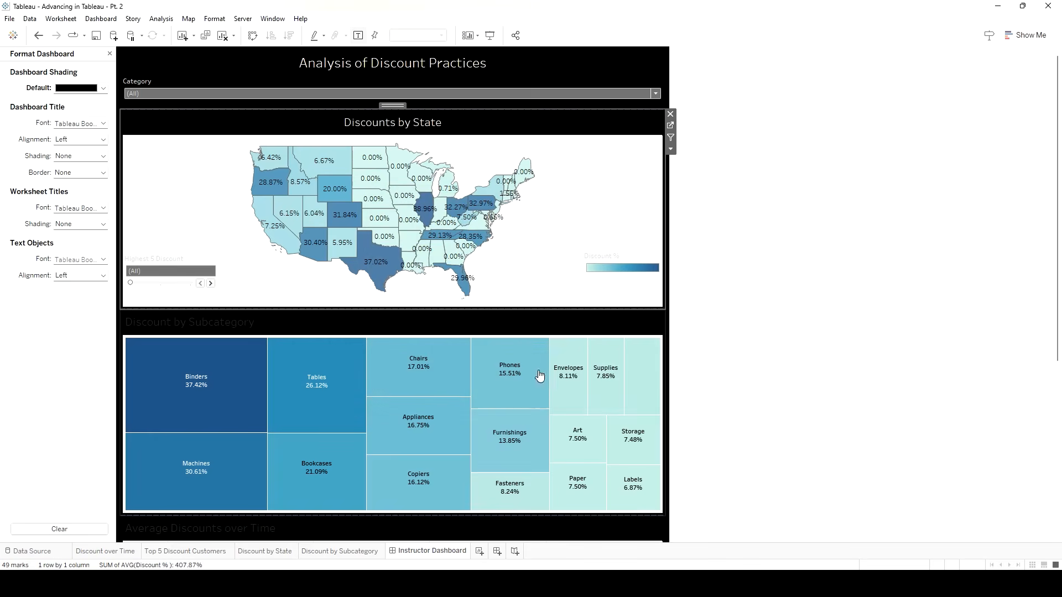
Make the Highest 5 Discount filter title black and bold, and move the filter down to the map's lower-left corner.
double_click(163, 261)
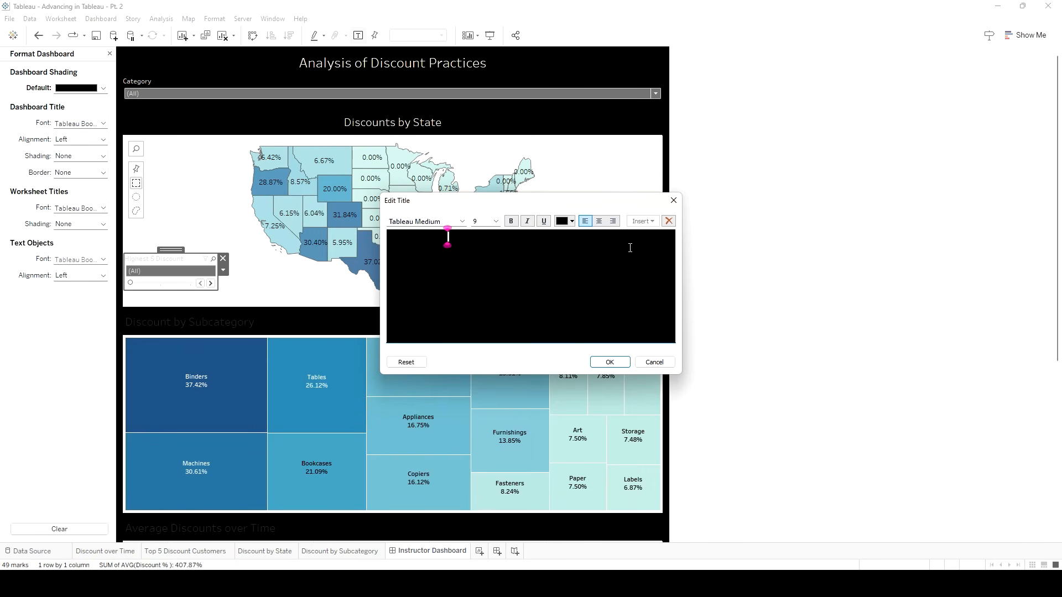
key(ctrl+a)
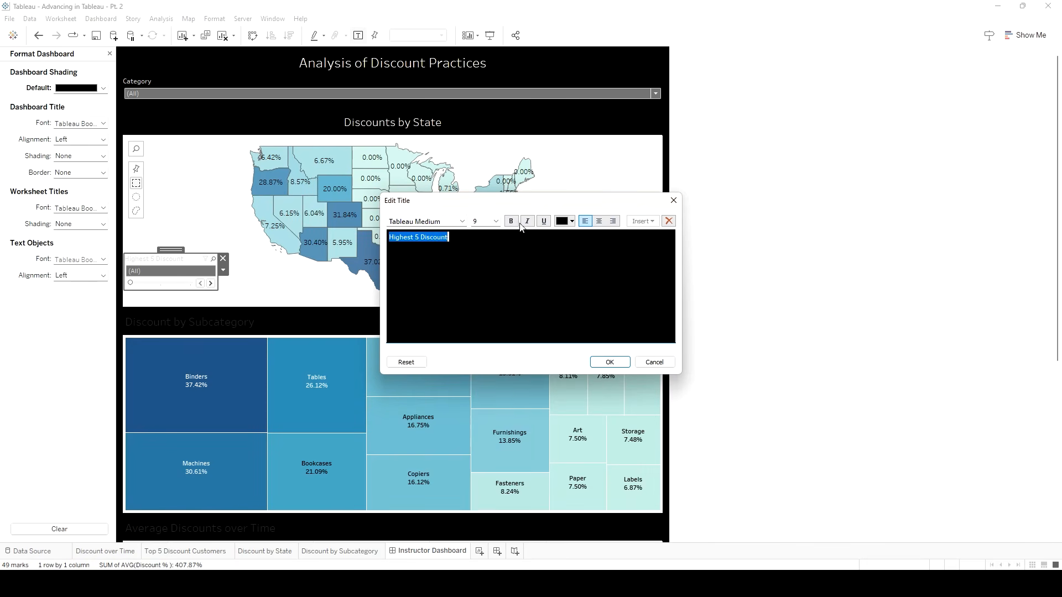
click(566, 221)
click(564, 233)
click(511, 221)
click(600, 367)
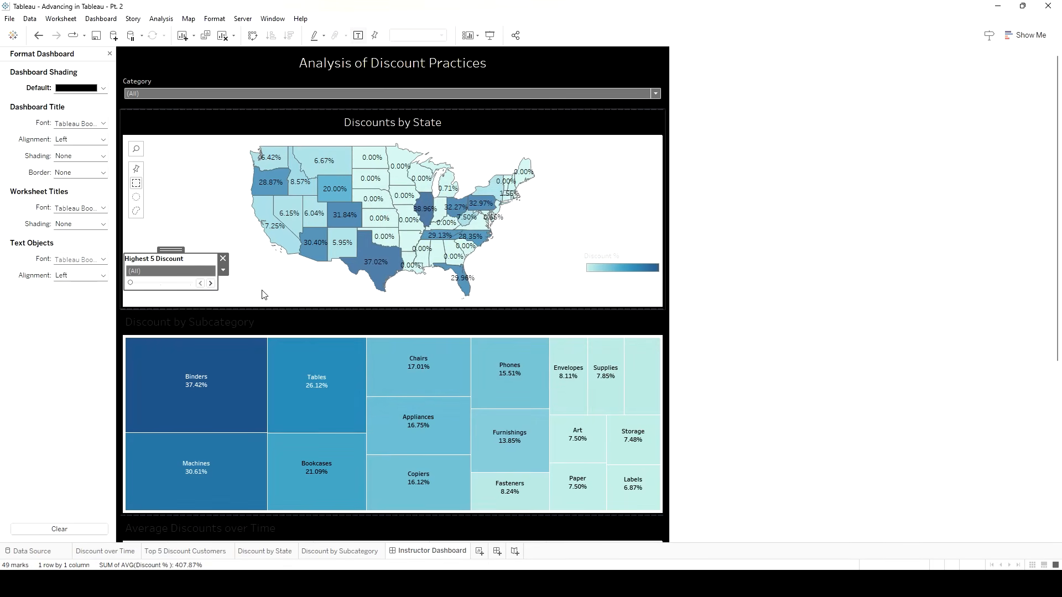
click(171, 260)
drag(171, 251, 170, 267)
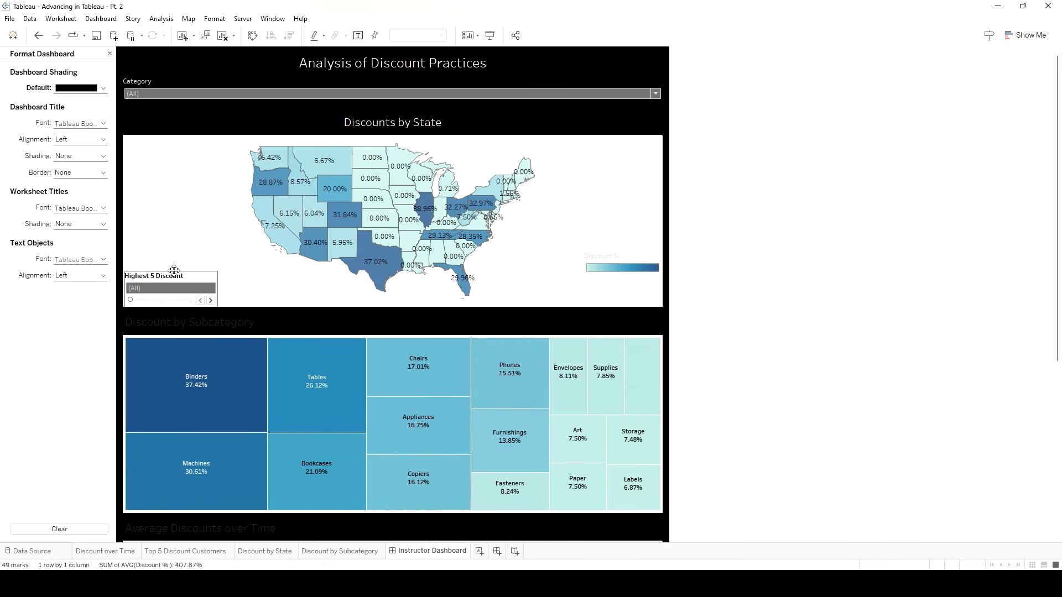
Replace the treemap's sheet-name title with "Discount by Subcategory", centered and in white.
click(232, 327)
double_click(233, 328)
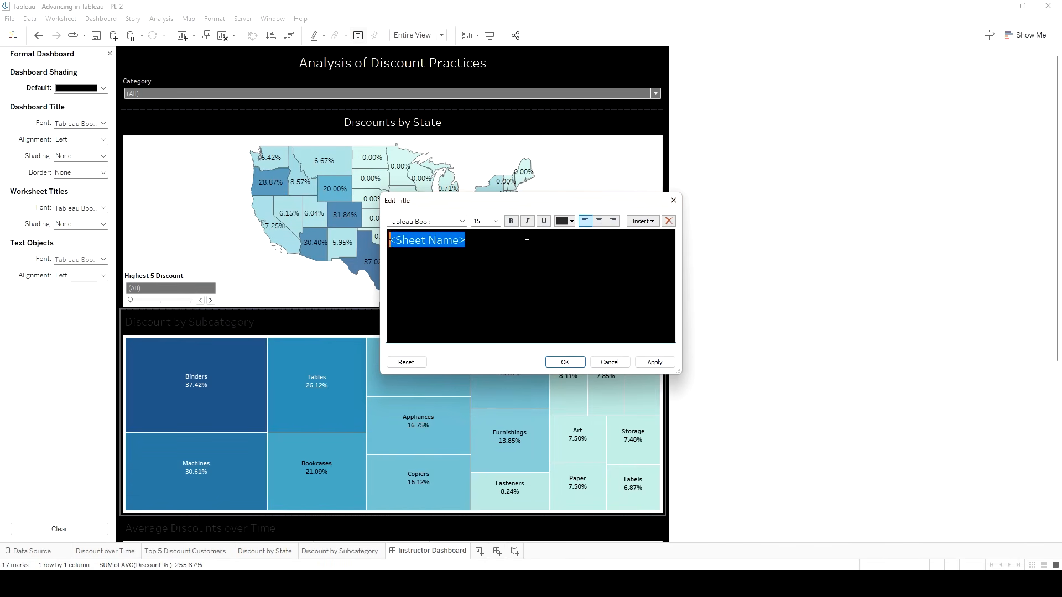
click(599, 221)
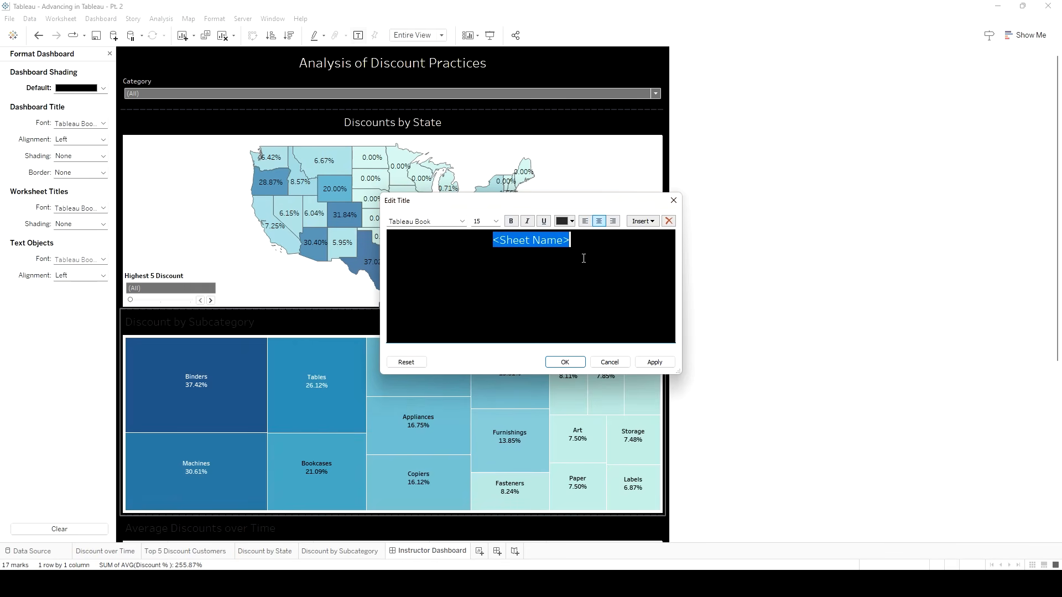
drag(570, 243, 440, 244)
key(BackSpace)
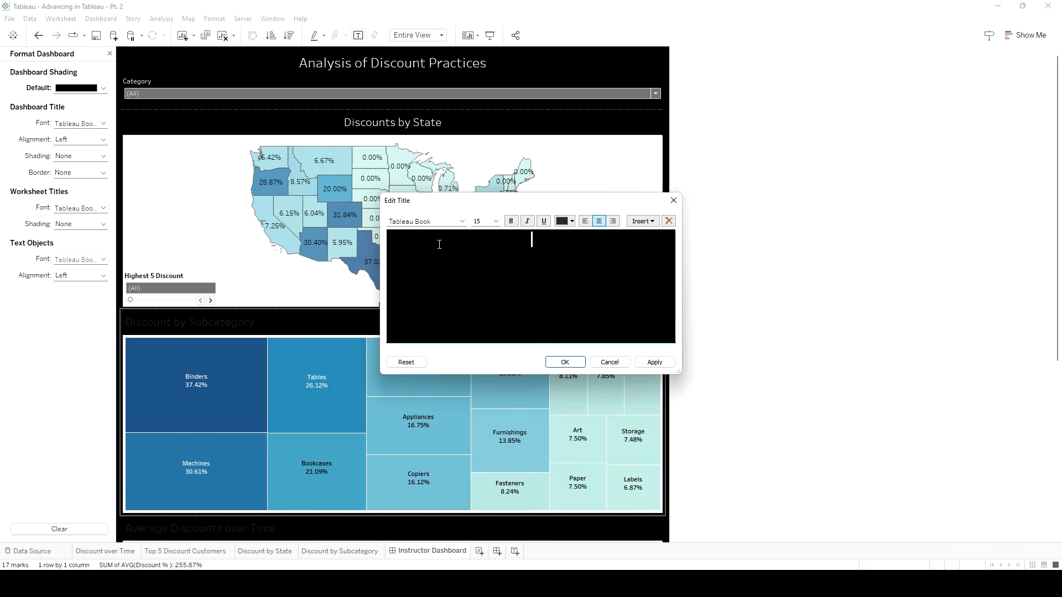
text(Discount by Subcategory)
key(ctrl+a)
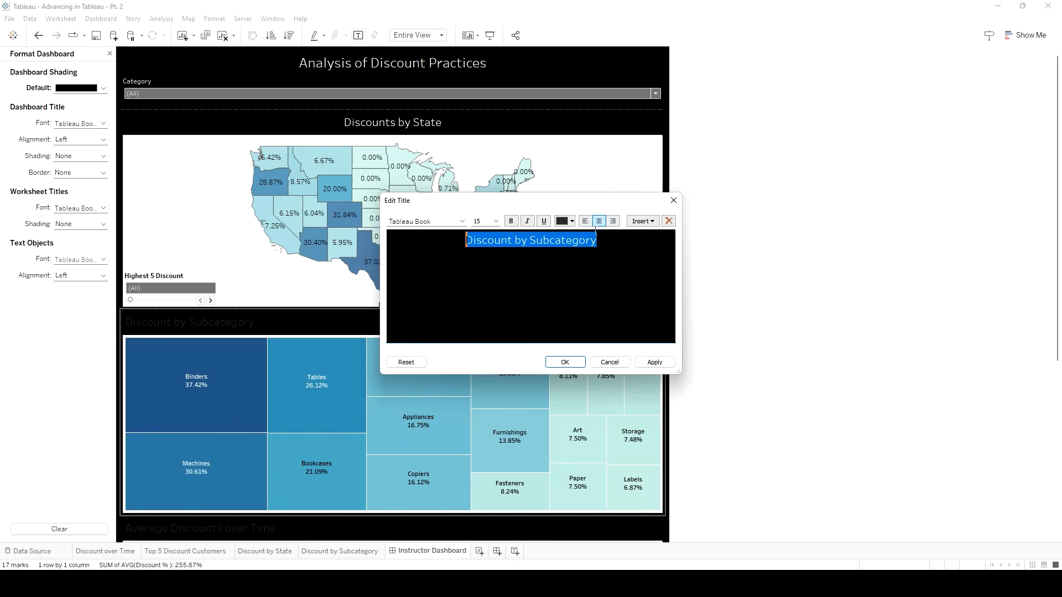
click(572, 221)
click(573, 235)
click(654, 362)
click(578, 362)
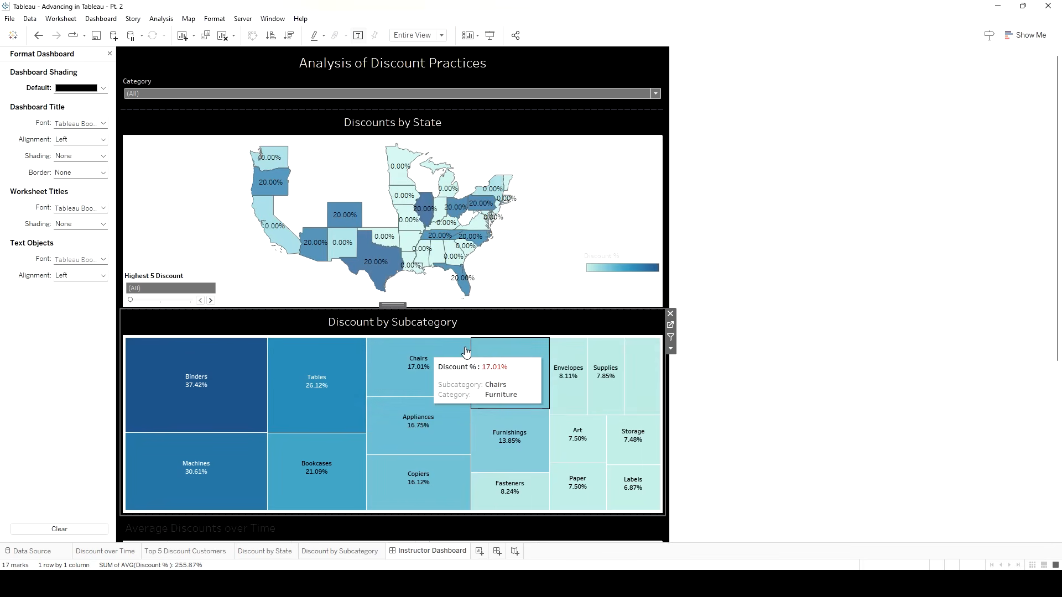
Center the "Average Discounts over Time" chart title and set its font color to white.
scroll(777, 418, down, 1)
scroll(777, 418, down, 2)
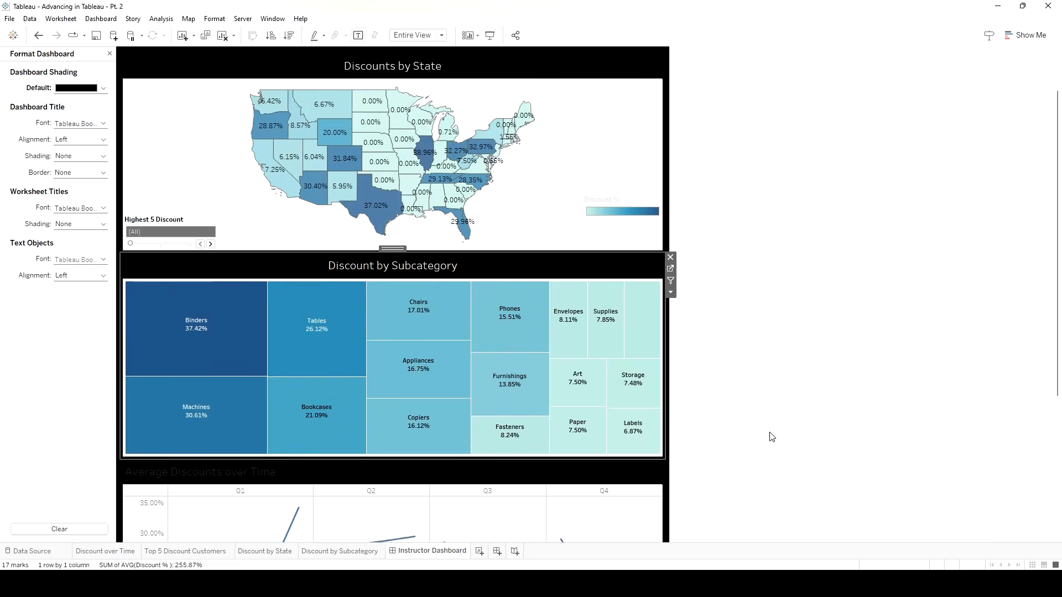
double_click(284, 457)
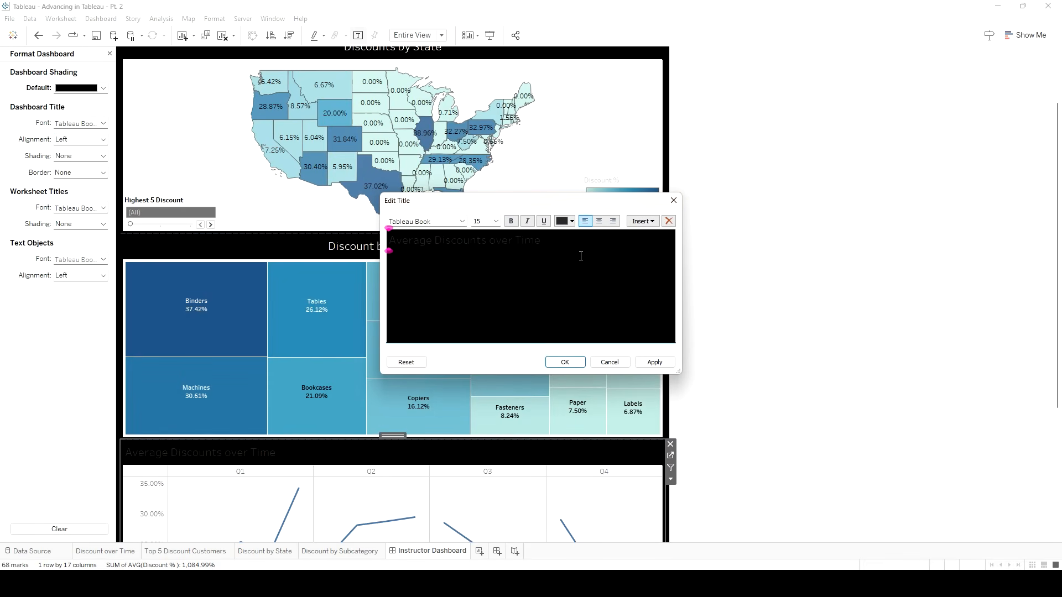
drag(580, 254, 309, 238)
click(599, 221)
click(572, 221)
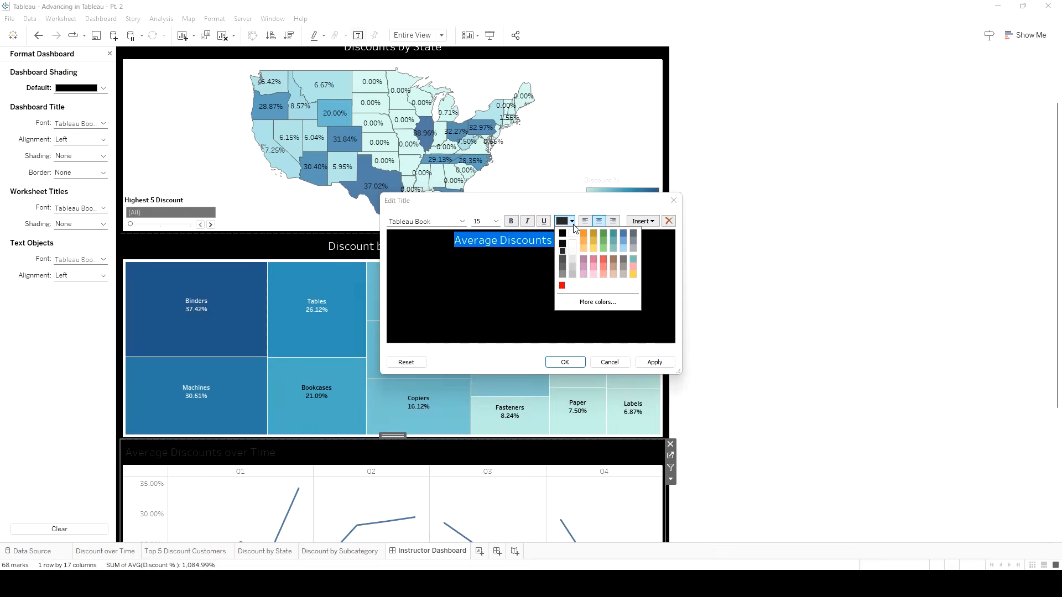
click(572, 234)
click(654, 362)
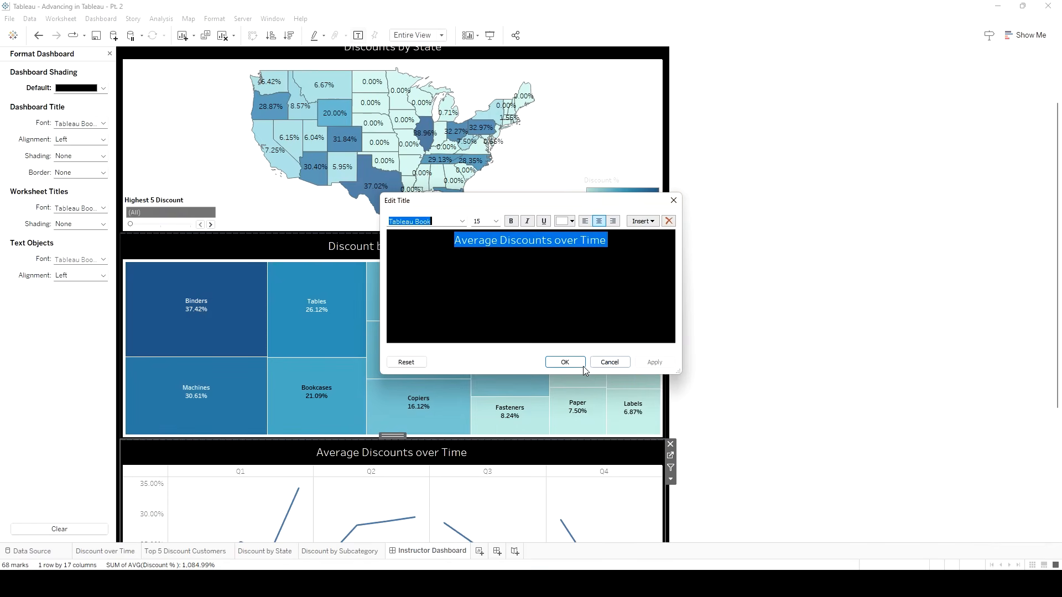
click(565, 363)
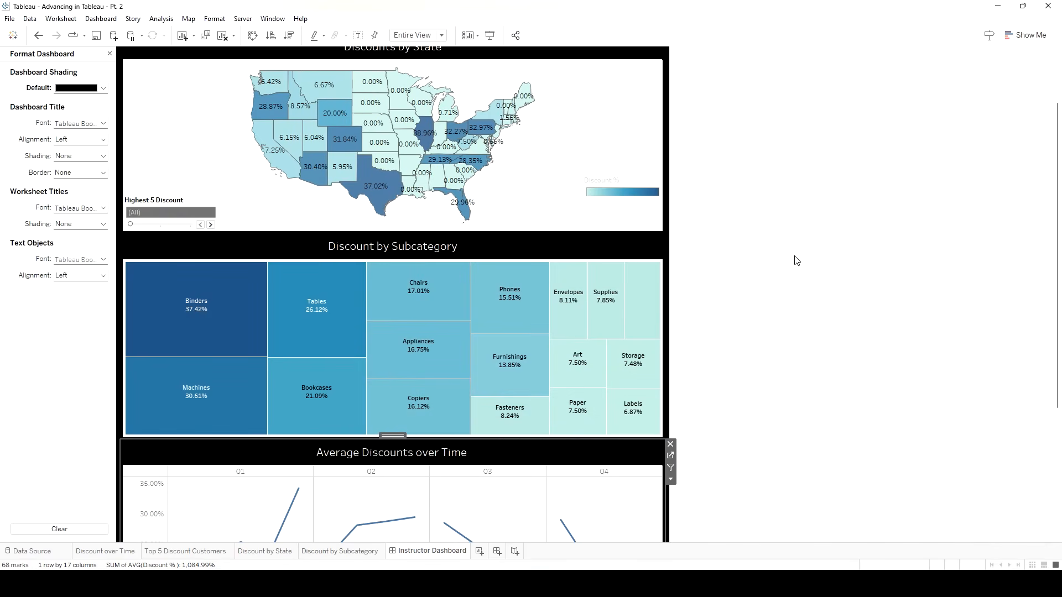
Move the Discount % legend down to the map's lower-right corner and make its title black and bold.
click(615, 183)
drag(615, 181, 618, 191)
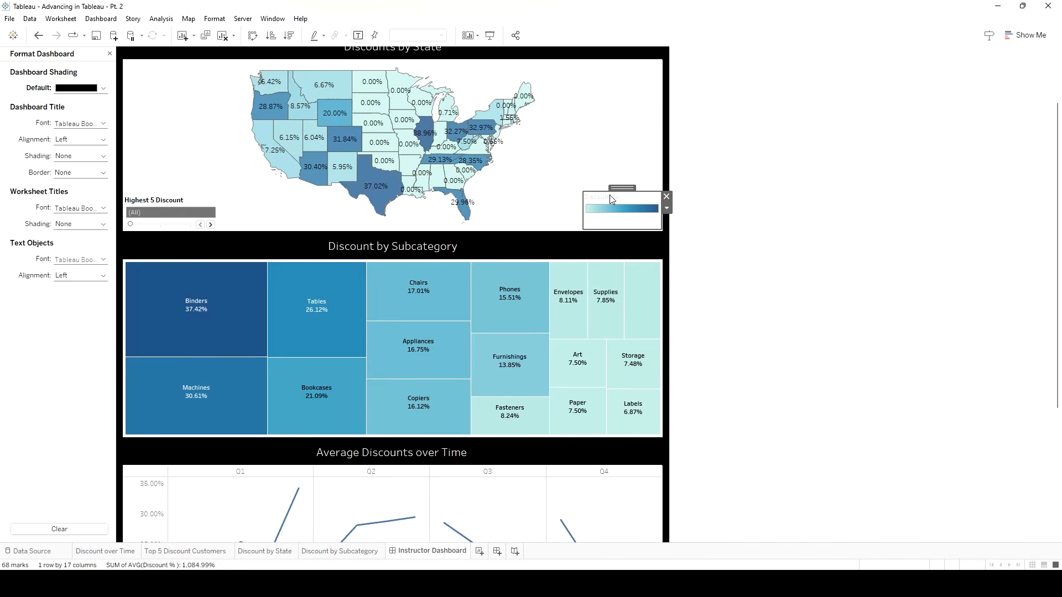
double_click(609, 195)
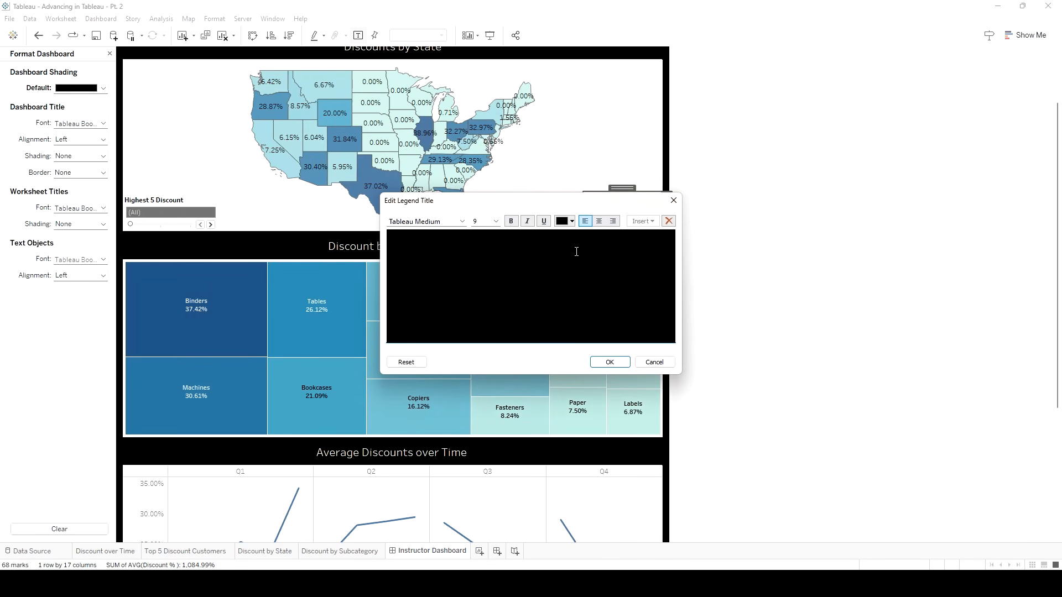
key(ctrl+a)
drag(574, 205, 544, 241)
click(544, 259)
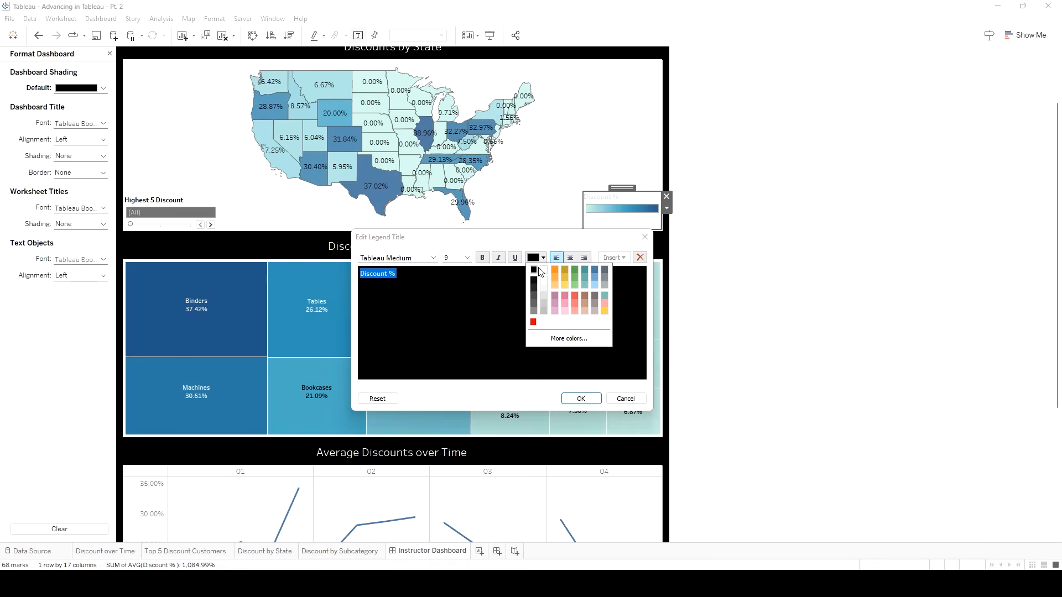
click(534, 270)
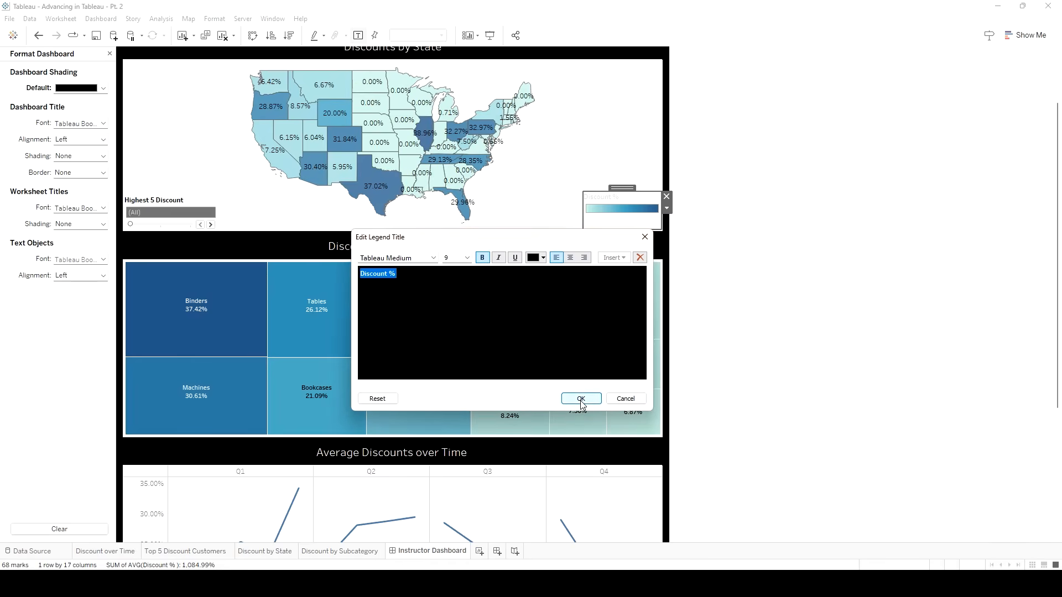
click(581, 398)
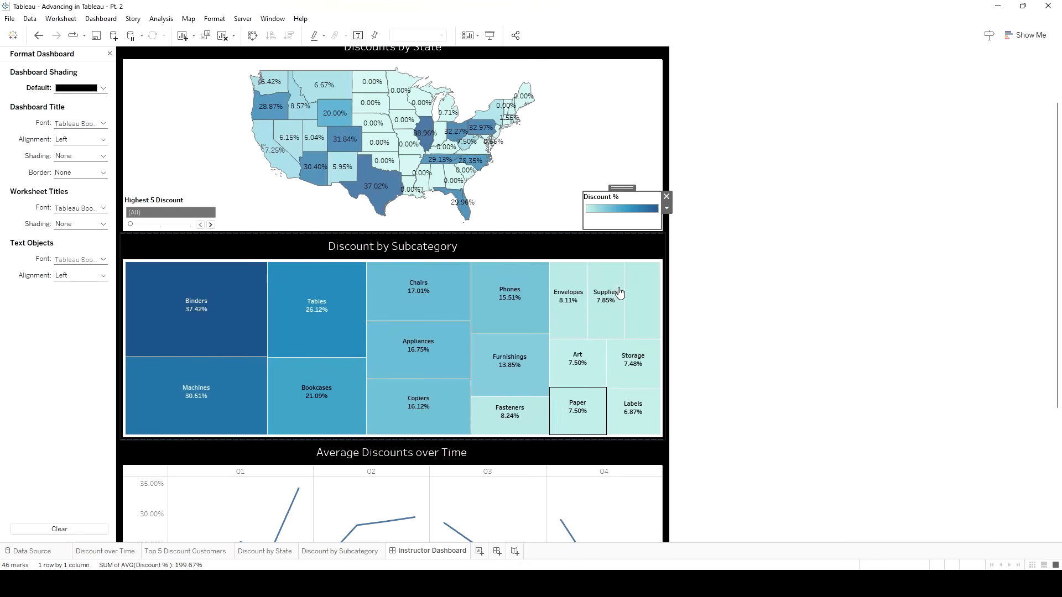
Format only the Discount % legend, setting its body font color to black.
double_click(601, 224)
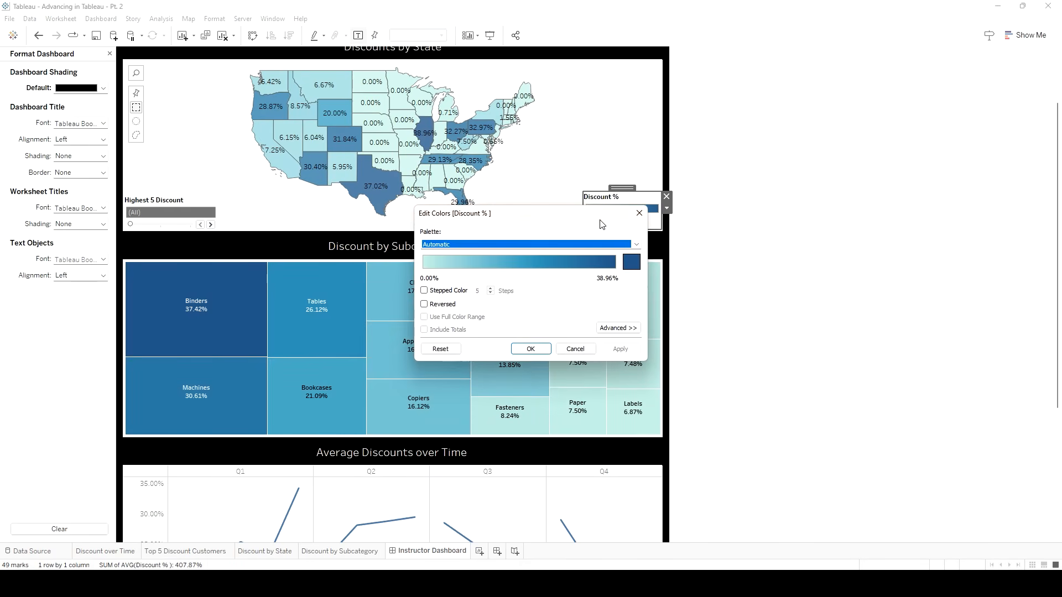
click(639, 213)
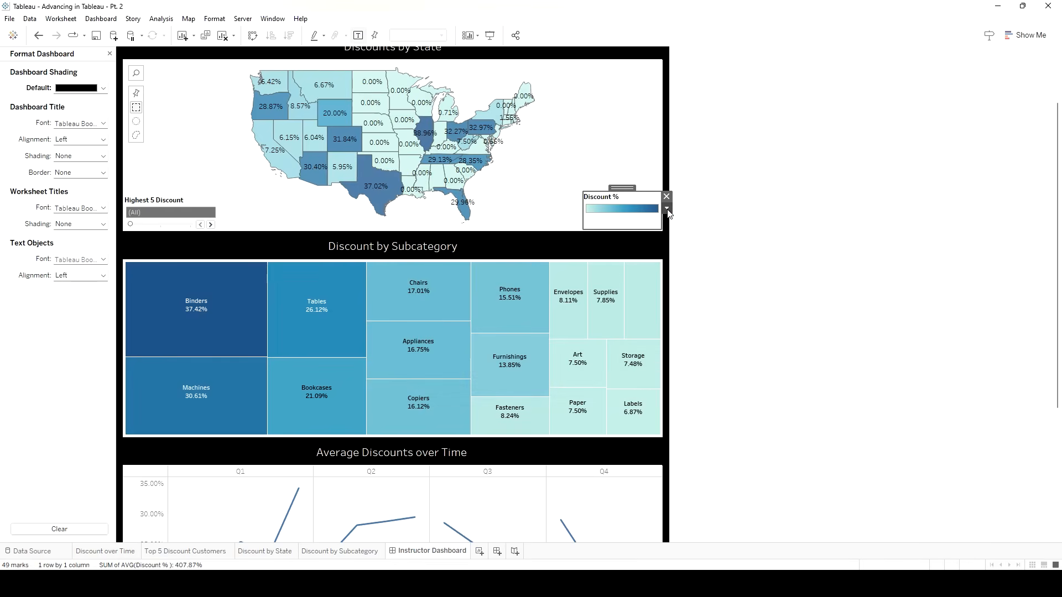
click(667, 209)
mouse_move(699, 238)
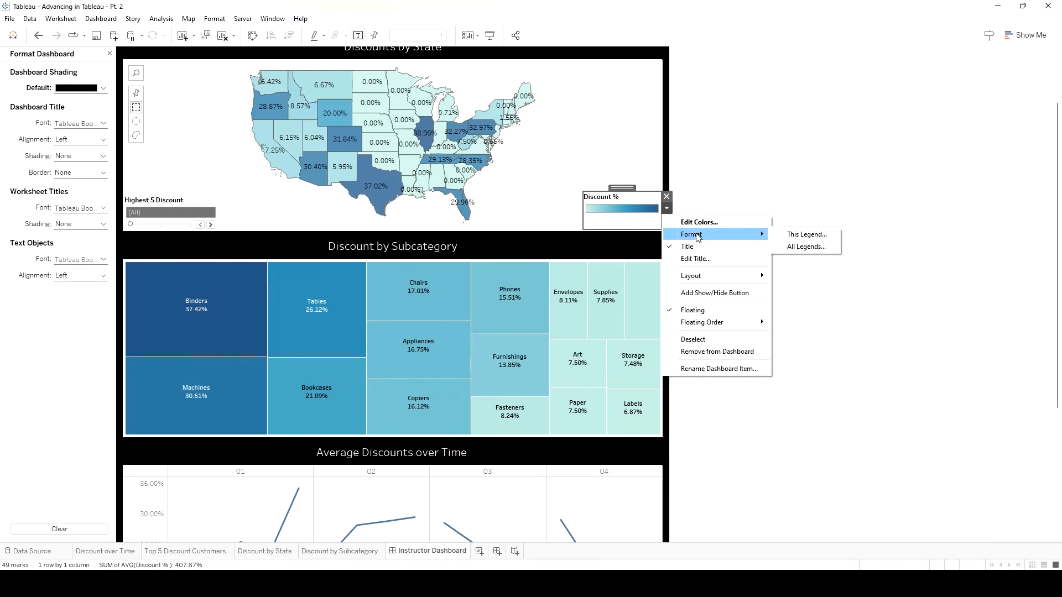
click(823, 237)
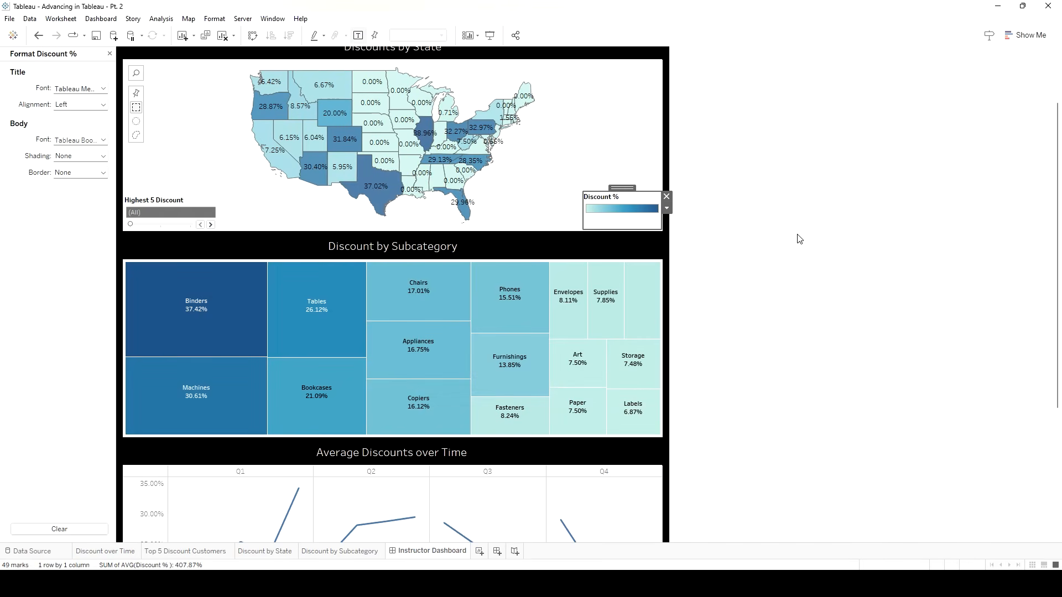
click(93, 140)
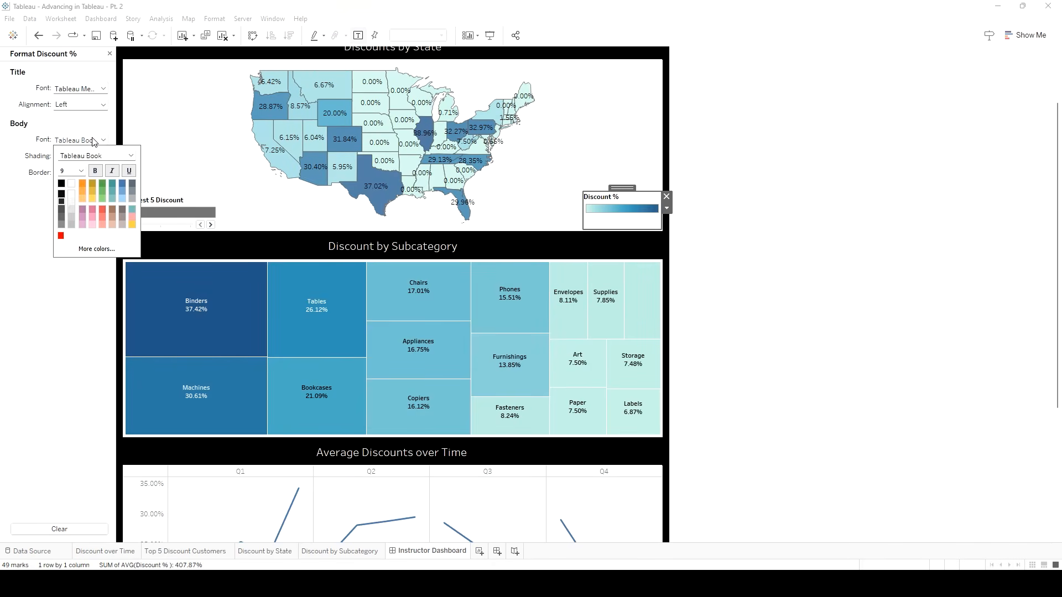
click(63, 190)
Test the Highest 5 Discount filter by switching the map to In and back to (All).
click(184, 215)
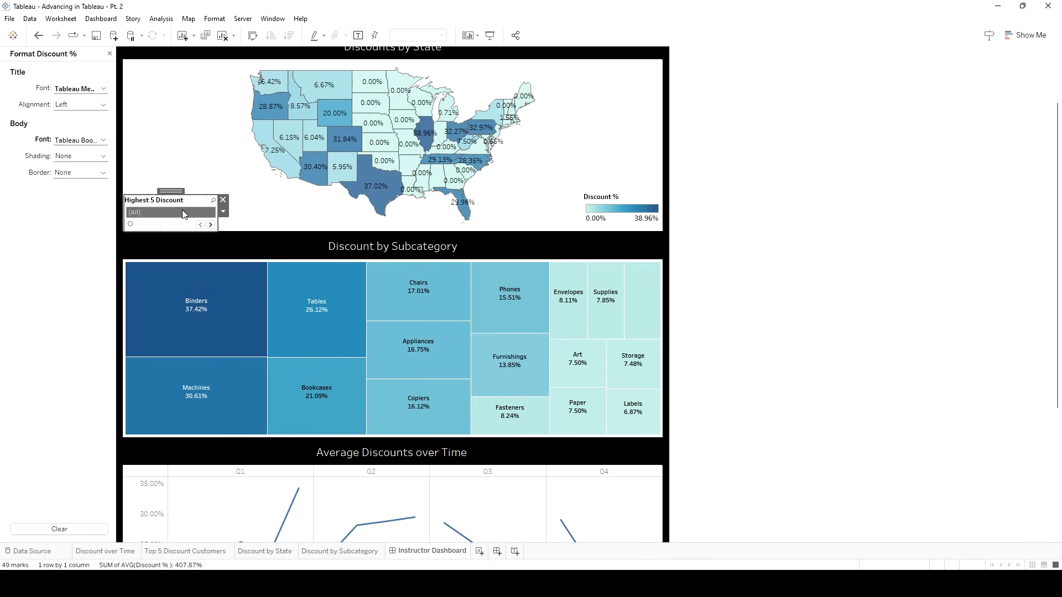
click(210, 225)
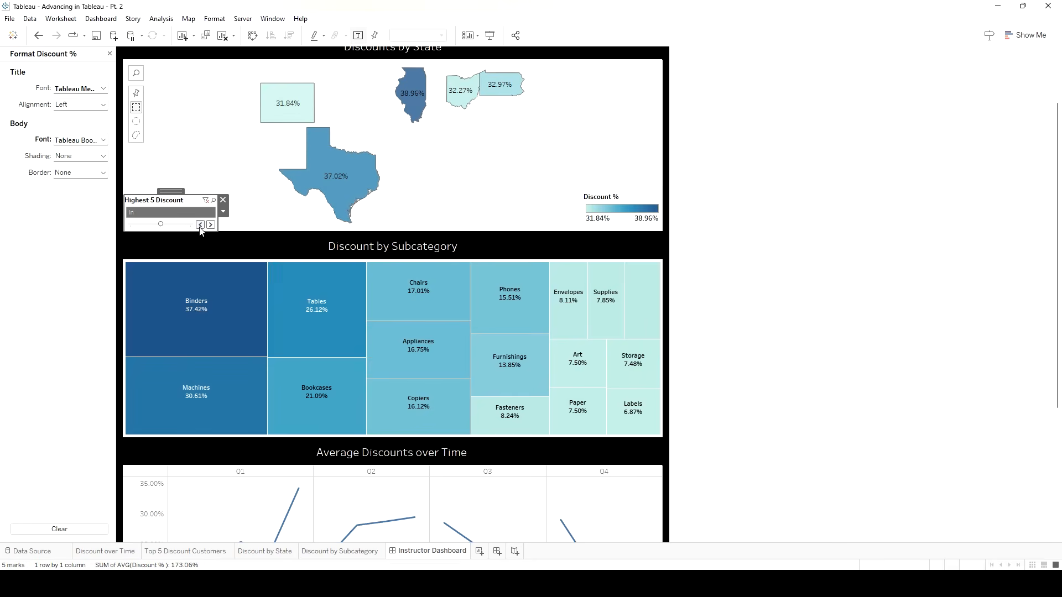
click(200, 225)
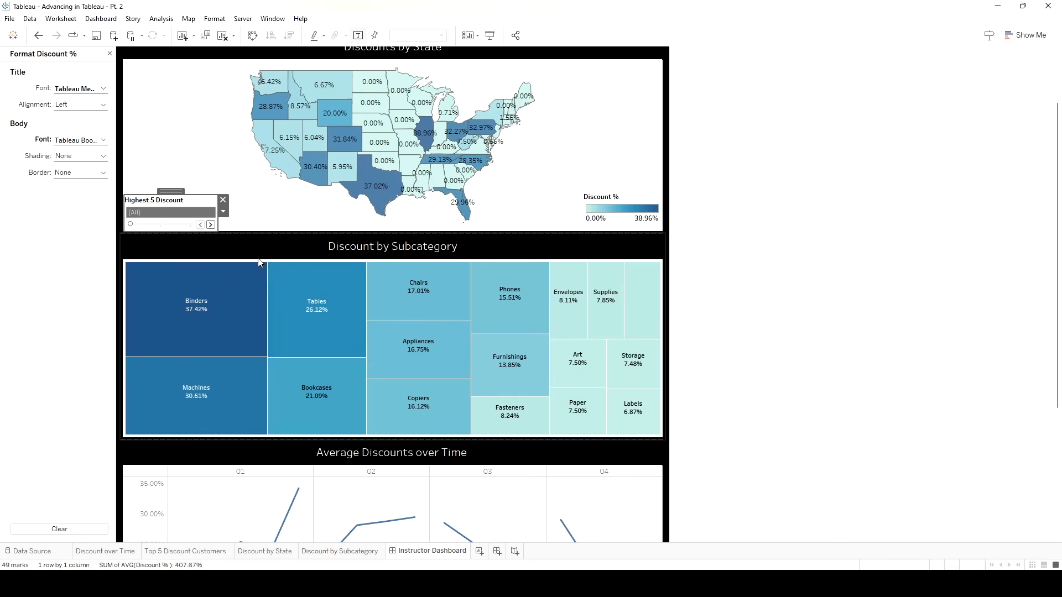
click(779, 324)
scroll(786, 271, up, 3)
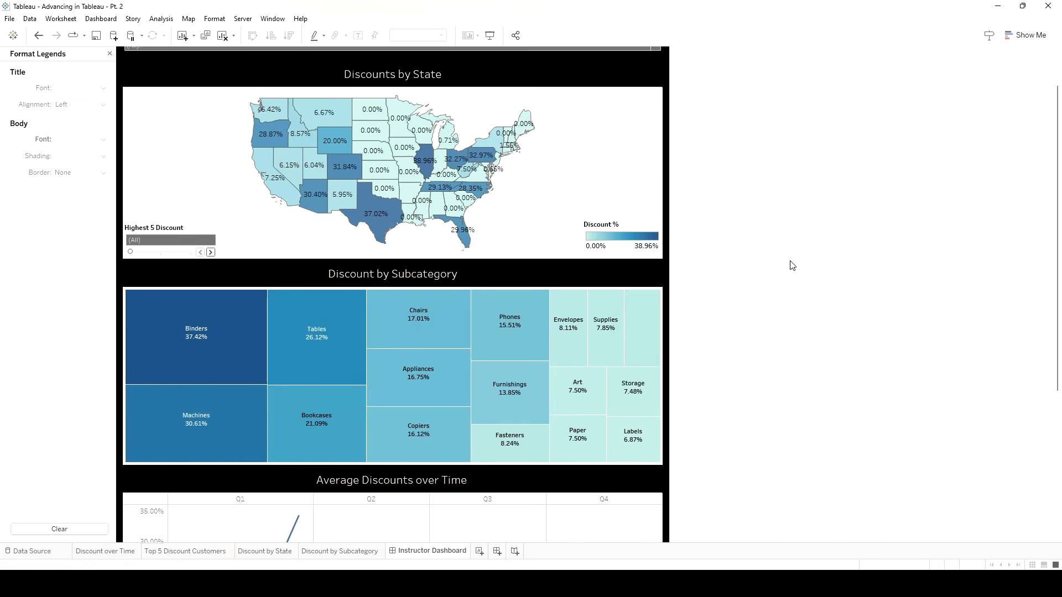
scroll(780, 276, up, 1)
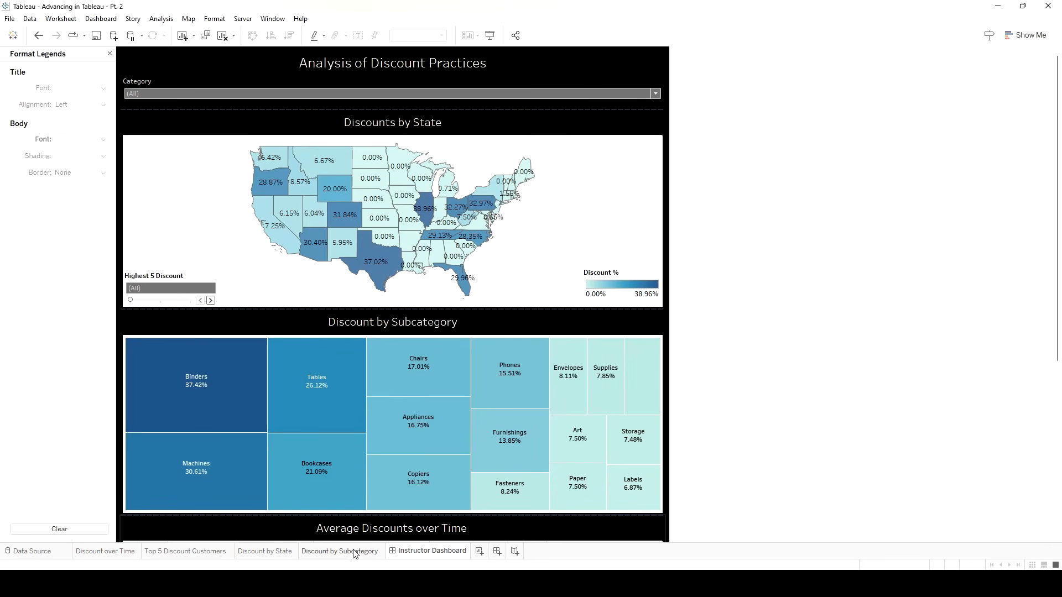
Chart average Discount % by State in a new worksheet, sorted ascending, to compare the states, and delete that sheet.
mouse_move(355, 554)
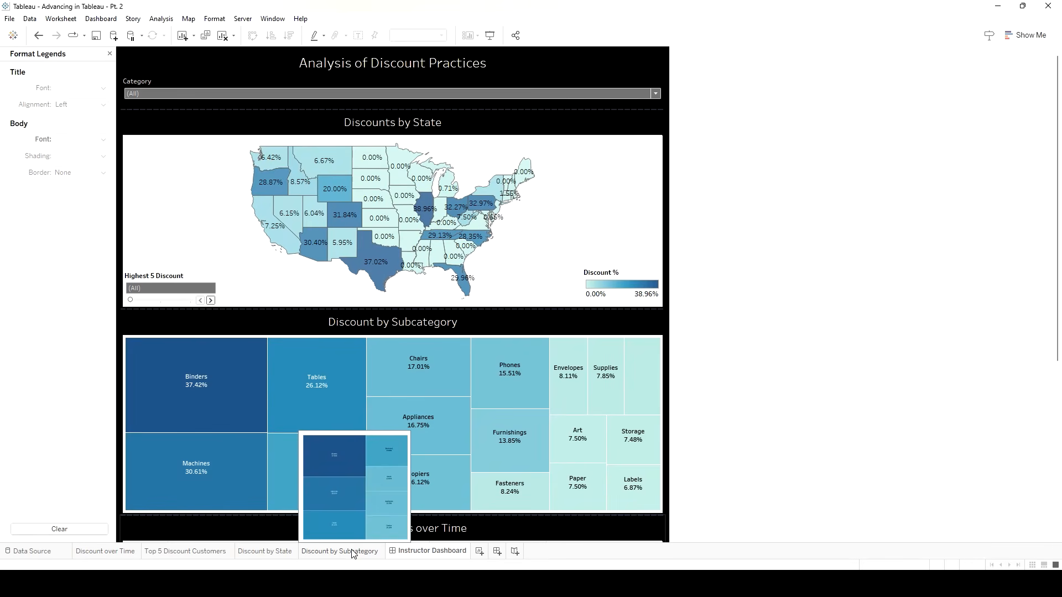
click(481, 555)
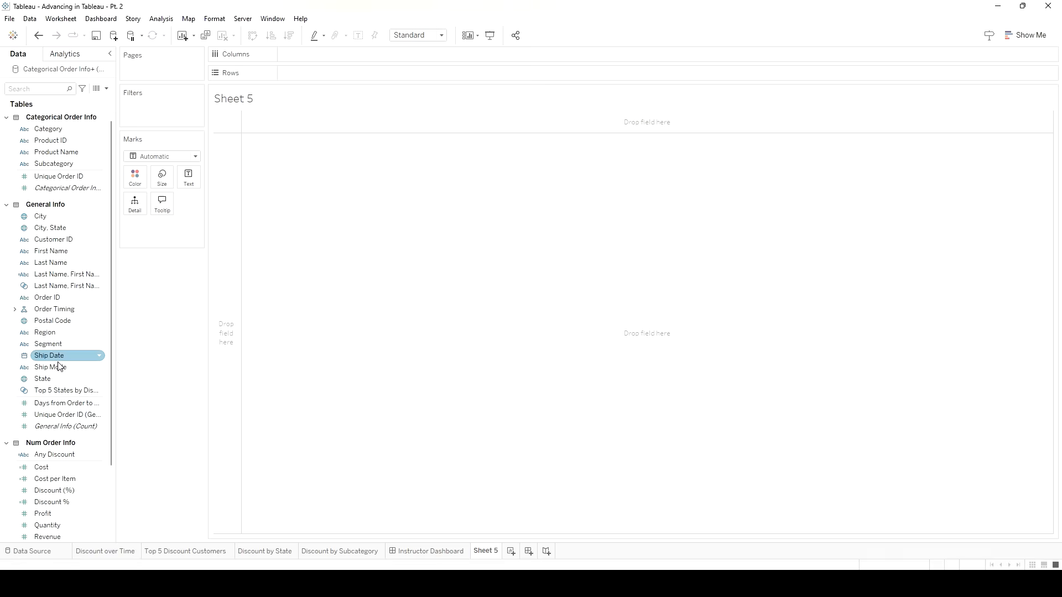
drag(57, 380, 299, 55)
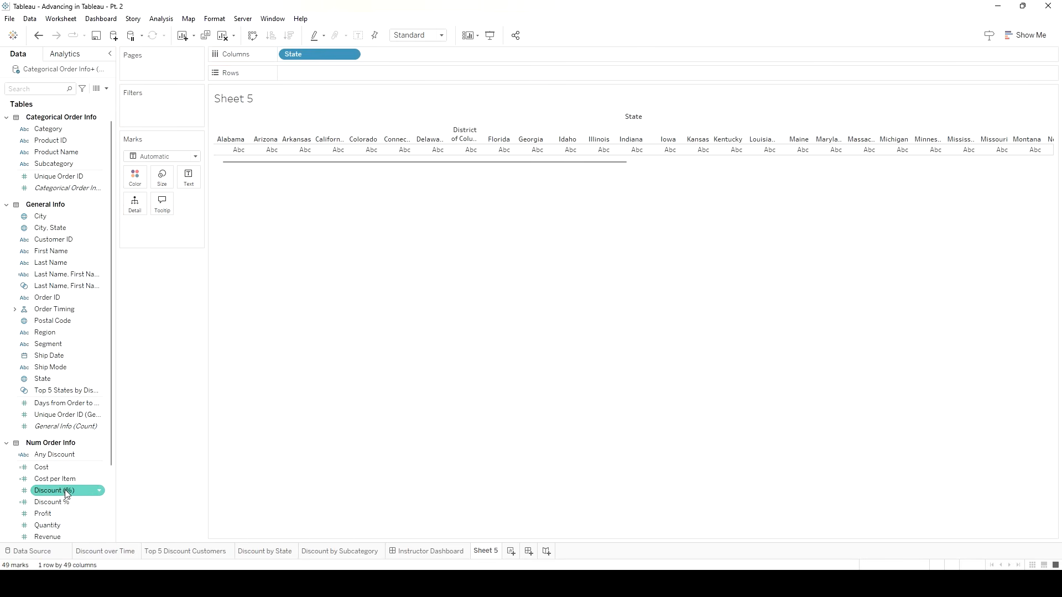
drag(64, 508, 317, 73)
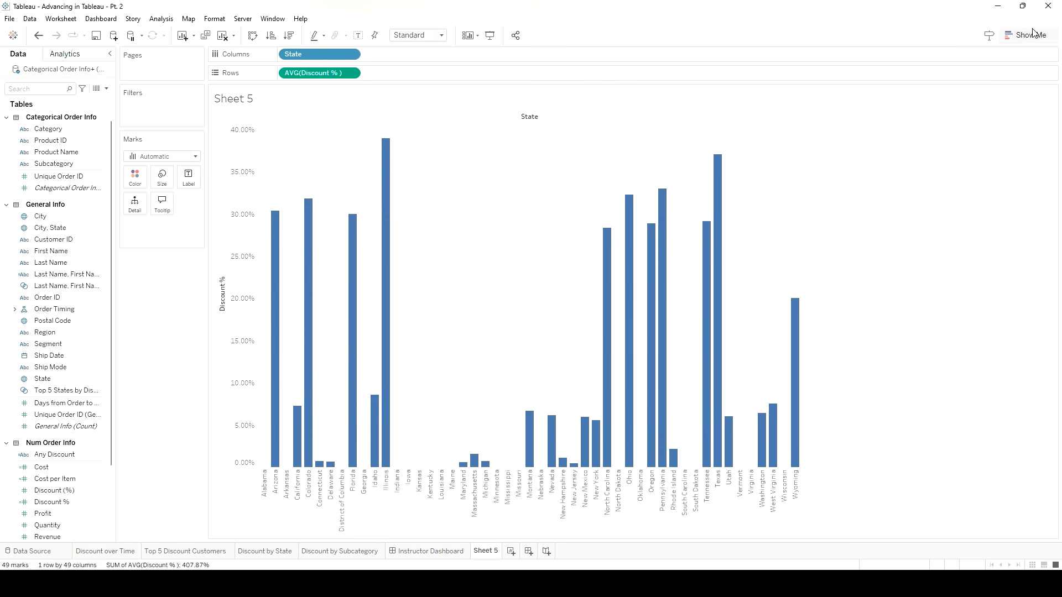
click(253, 37)
click(256, 41)
click(271, 36)
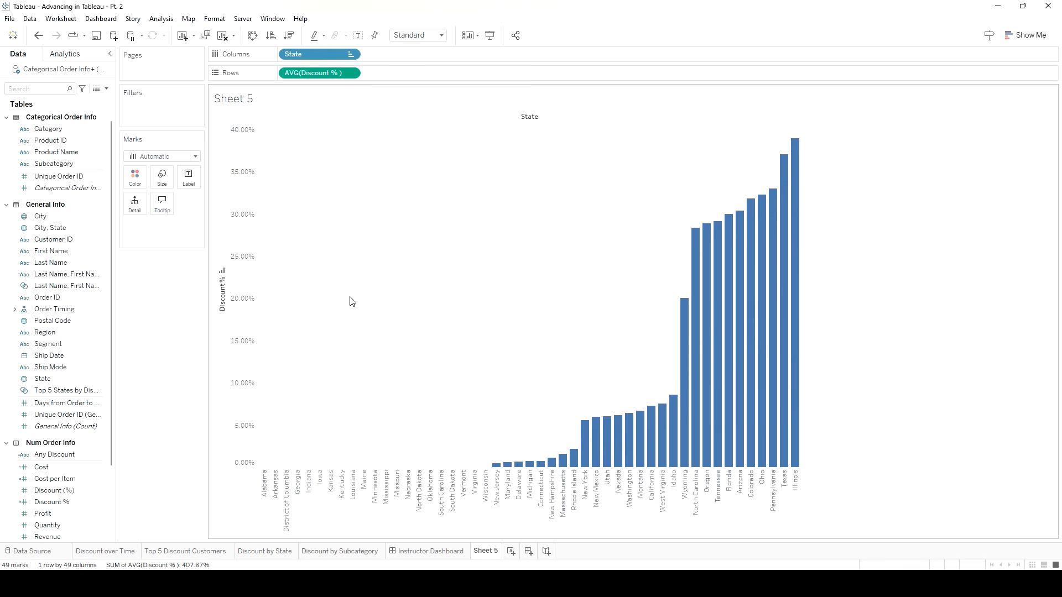
right_click(491, 553)
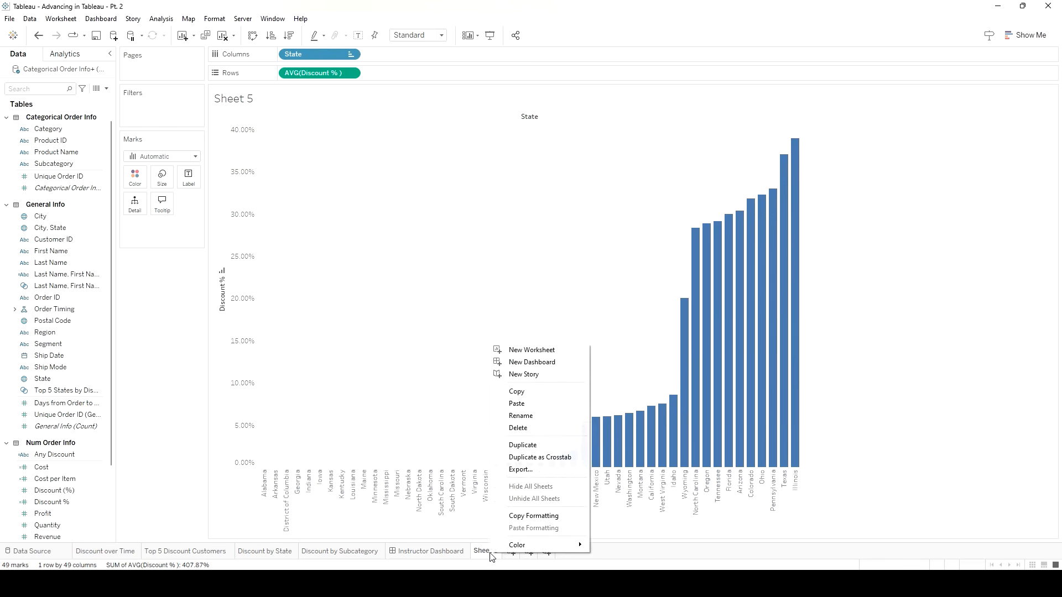
click(539, 430)
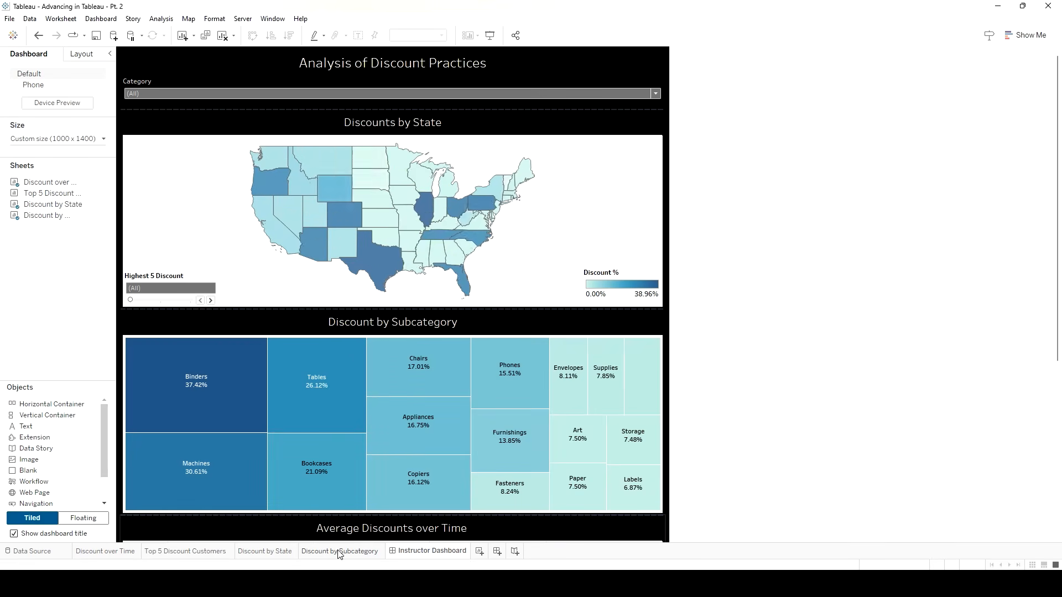
Switch from the dashboard to the Discount by State worksheet.
click(115, 553)
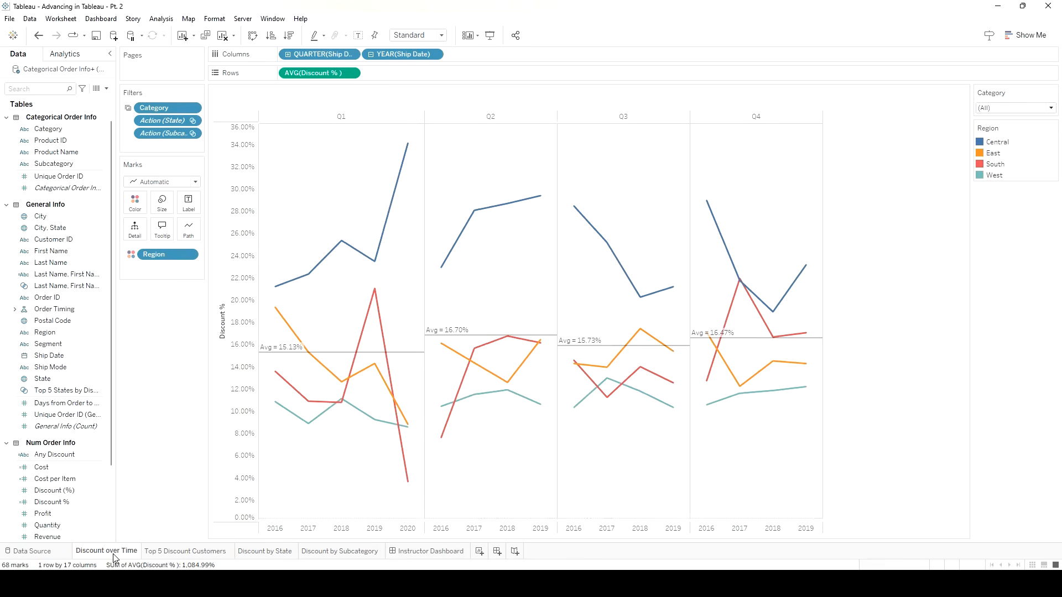
click(152, 552)
click(271, 555)
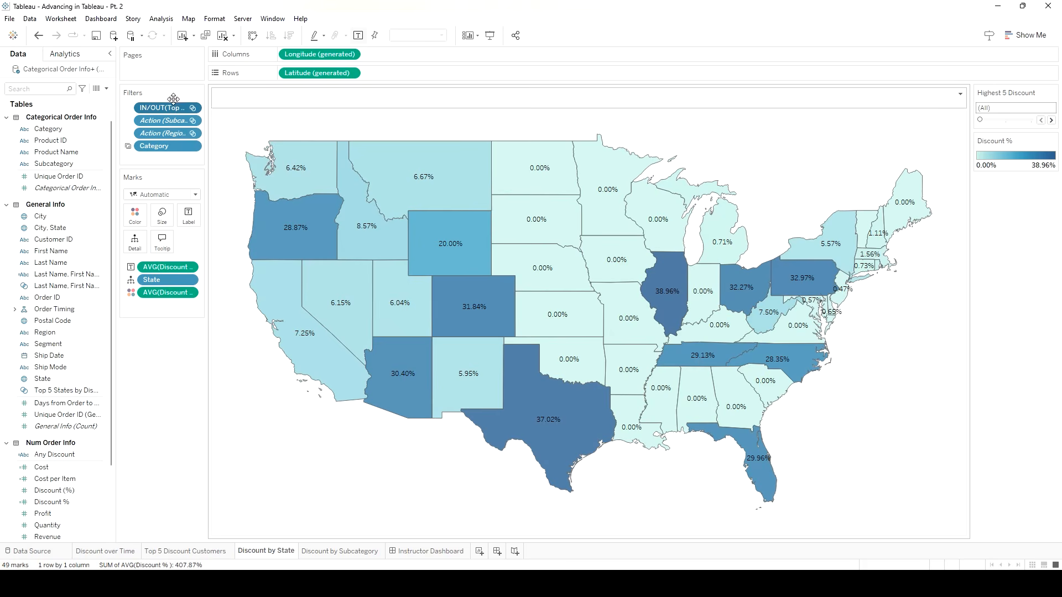
click(215, 20)
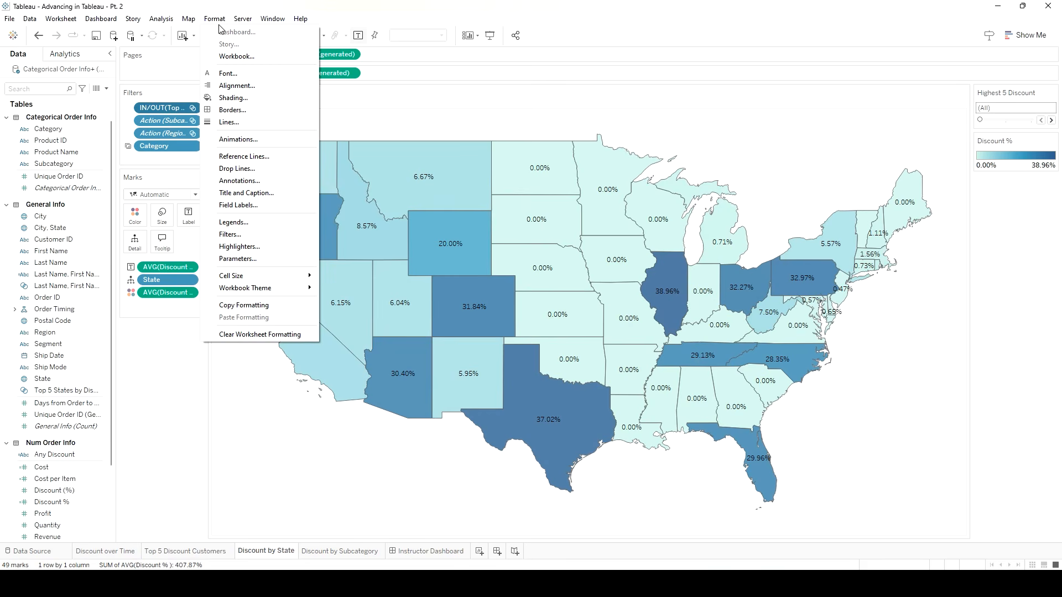
click(256, 181)
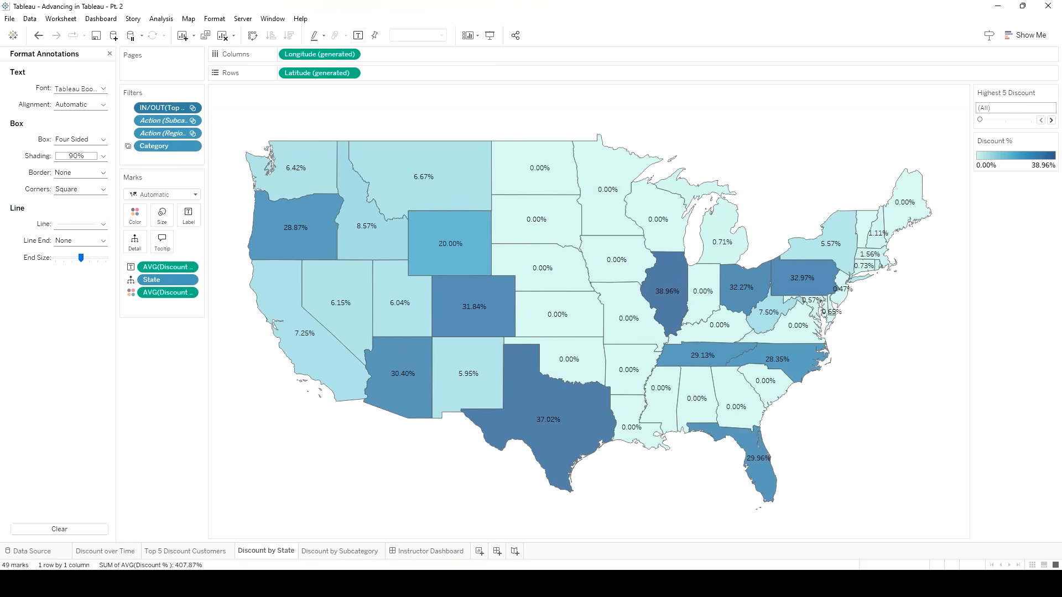
click(110, 54)
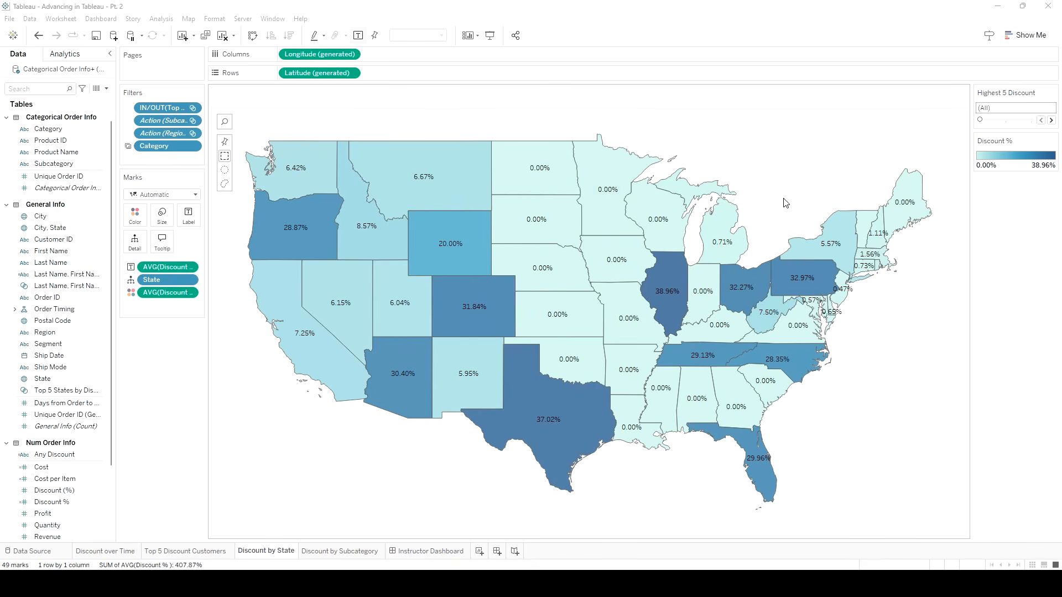
Add a point annotation on Illinois reading "Illinois has the highest average discount %".
right_click(668, 285)
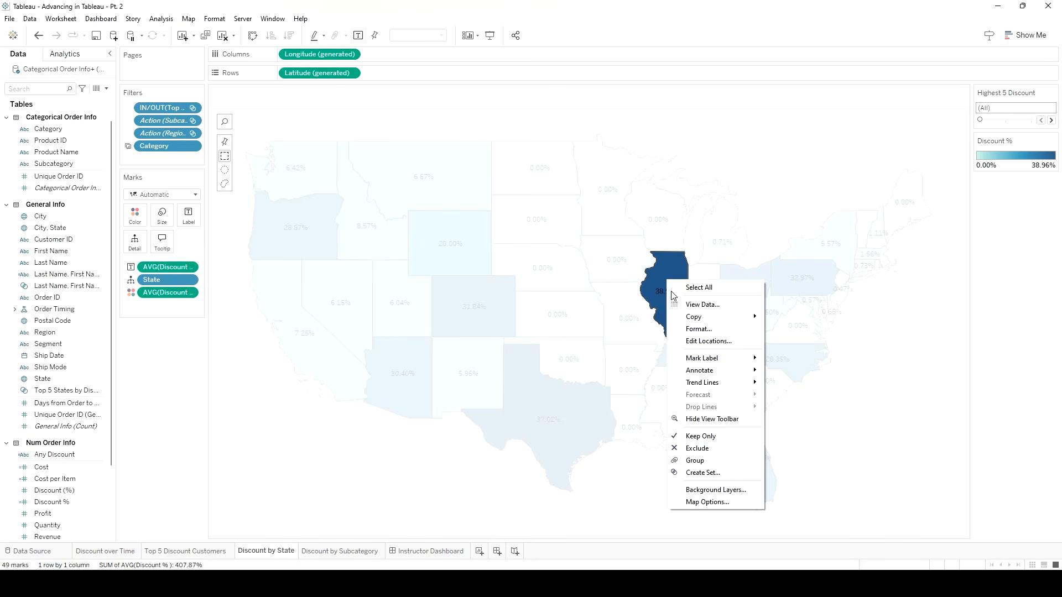
mouse_move(701, 371)
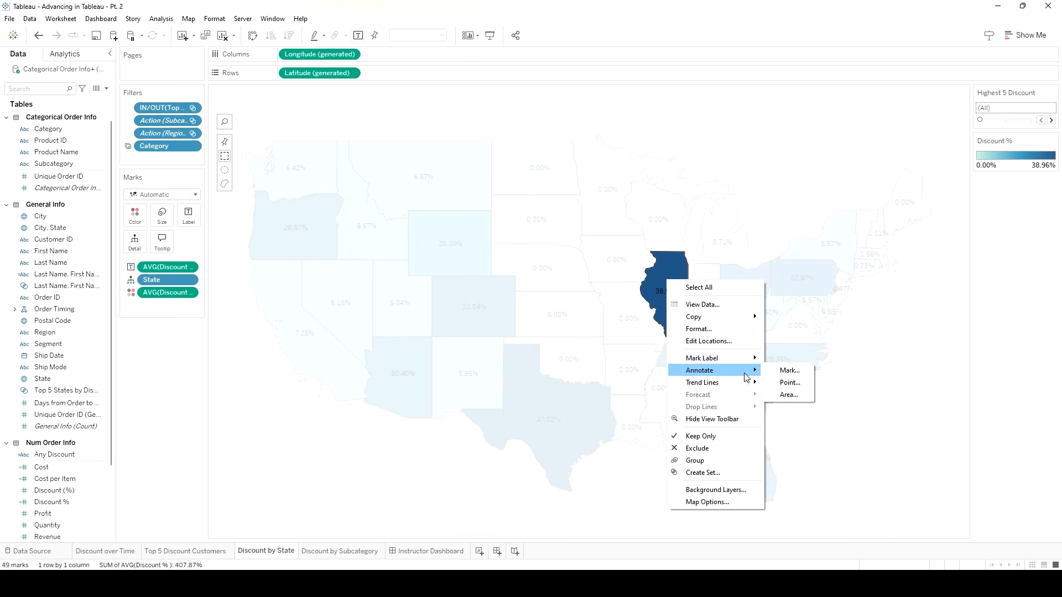
click(791, 383)
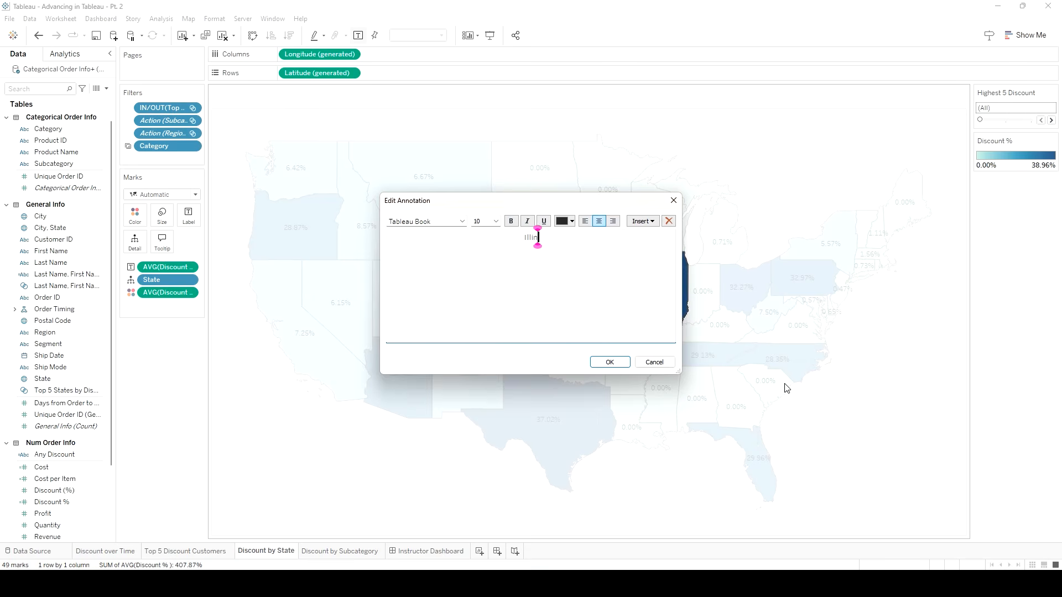
text(Illinois has the highest average dis)
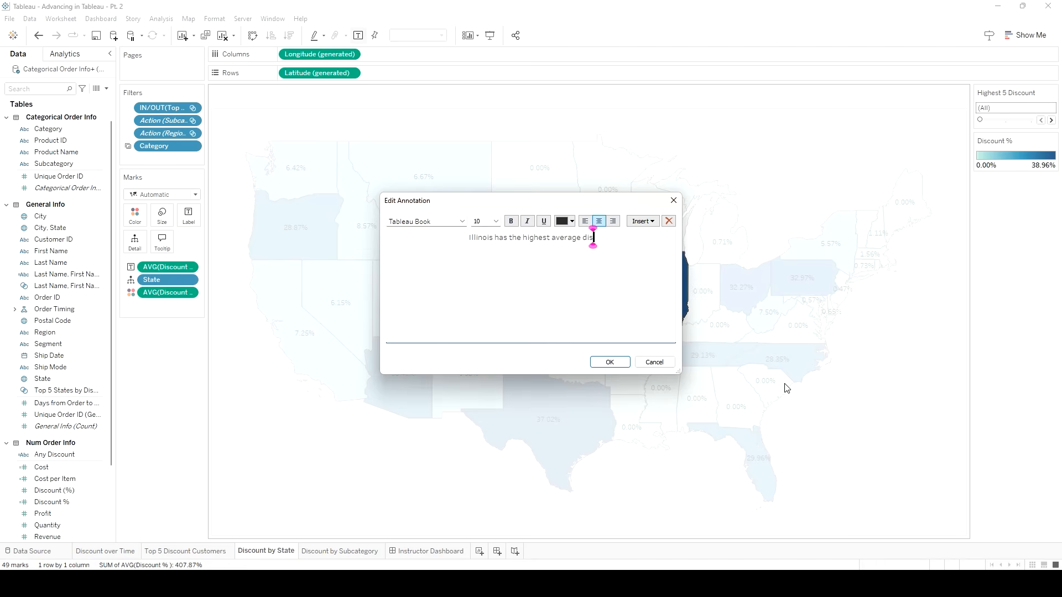
text(count %)
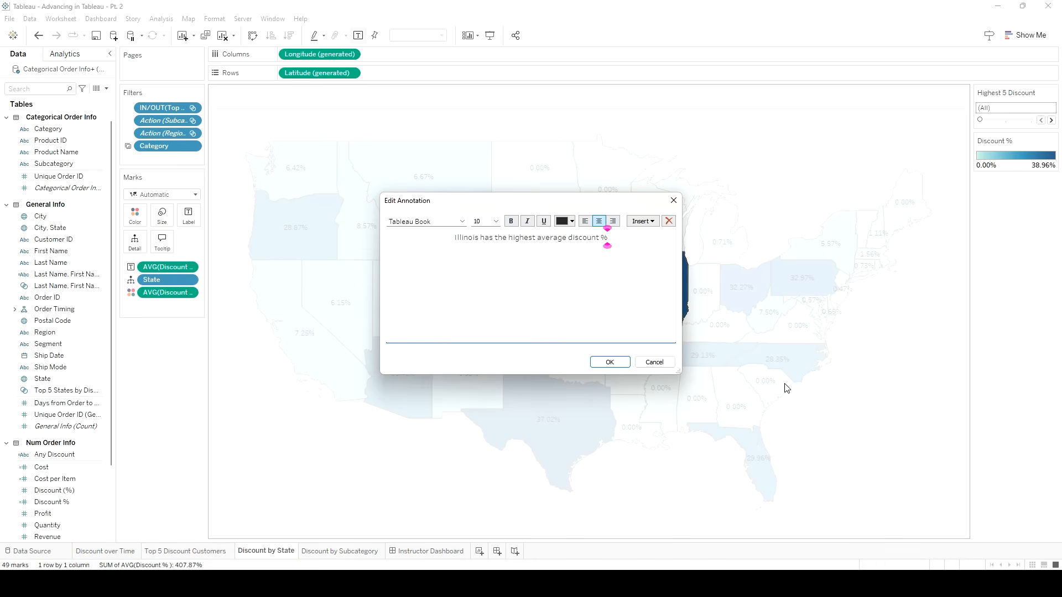
Color the Illinois annotation text red and move the annotation to the blank area northeast of the Great Lakes.
drag(651, 289, 427, 233)
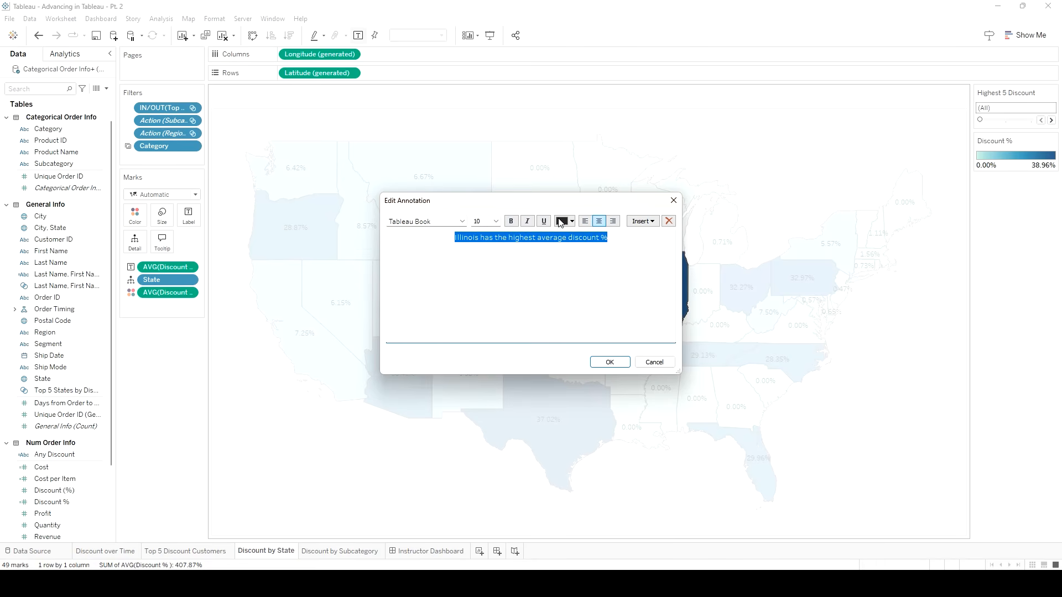
click(561, 223)
click(561, 284)
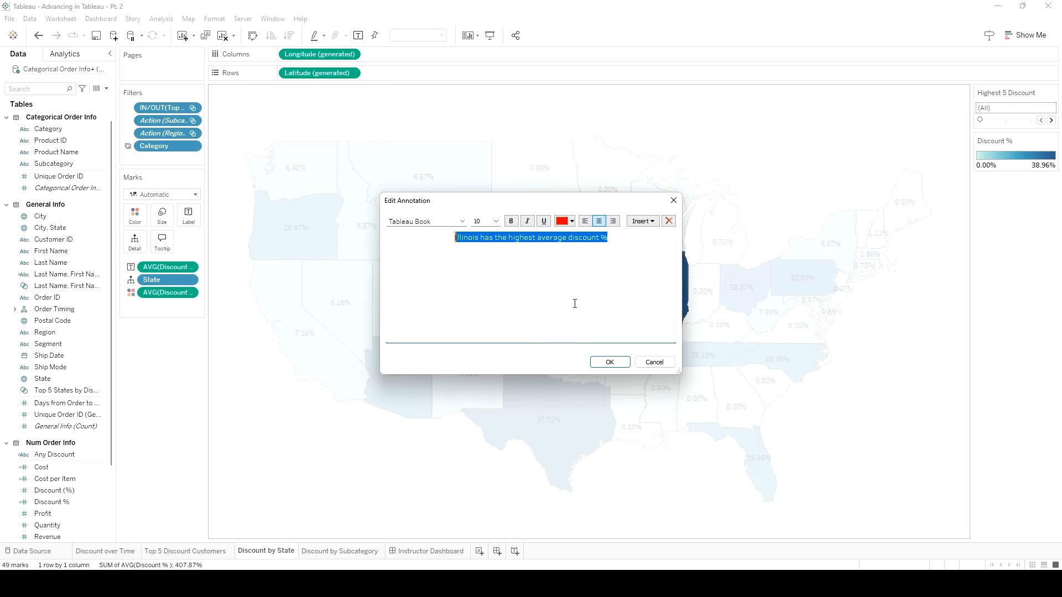
click(620, 365)
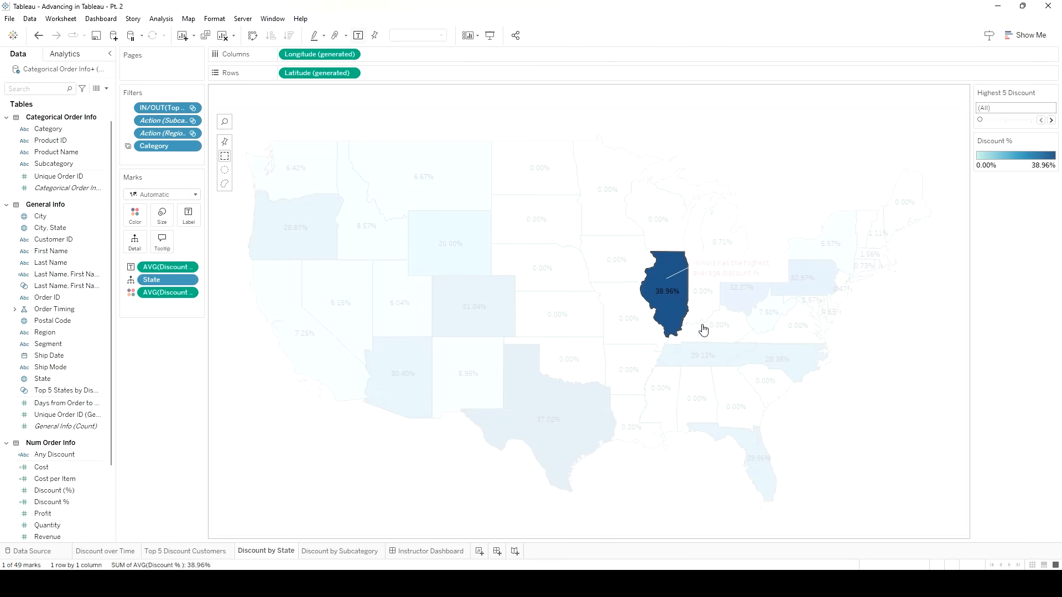
click(750, 260)
mouse_move(754, 255)
mouse_down()
mouse_move(756, 183)
mouse_move(803, 142)
mouse_up()
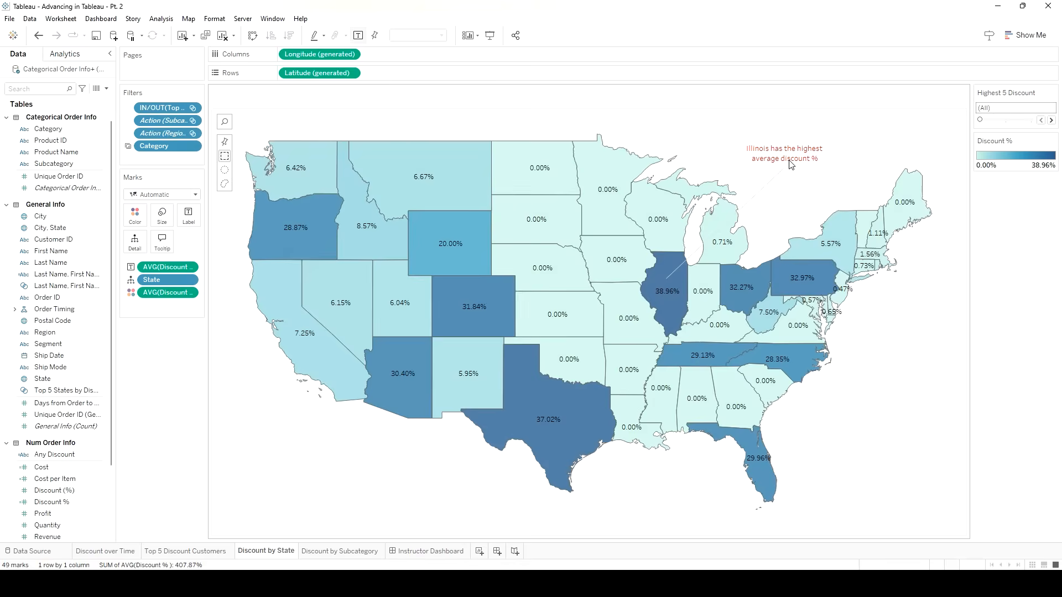
Format the Illinois annotation box with a solid black border and white shading.
right_click(790, 162)
click(798, 179)
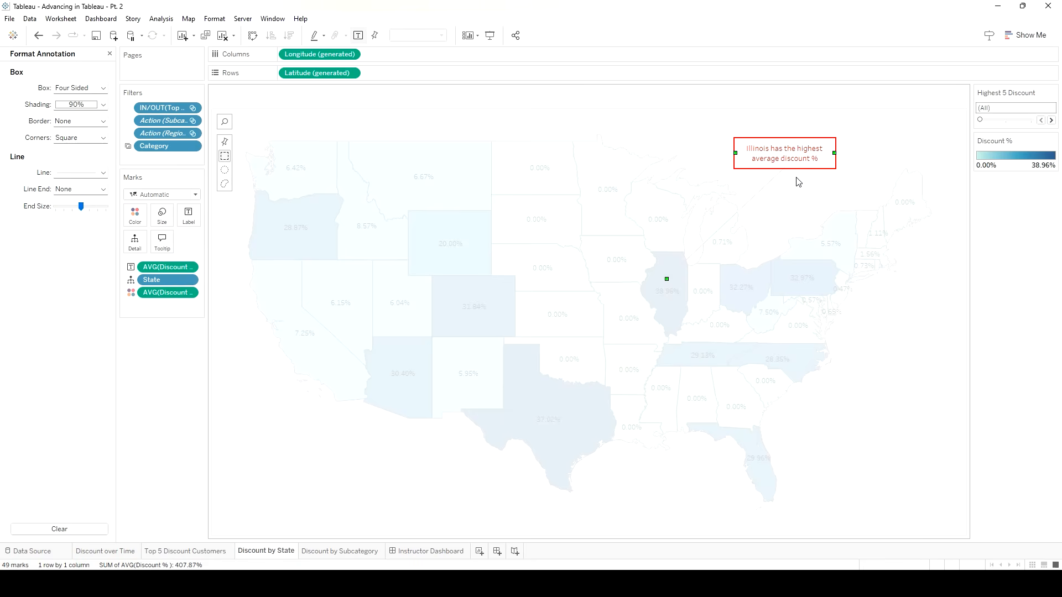
click(86, 127)
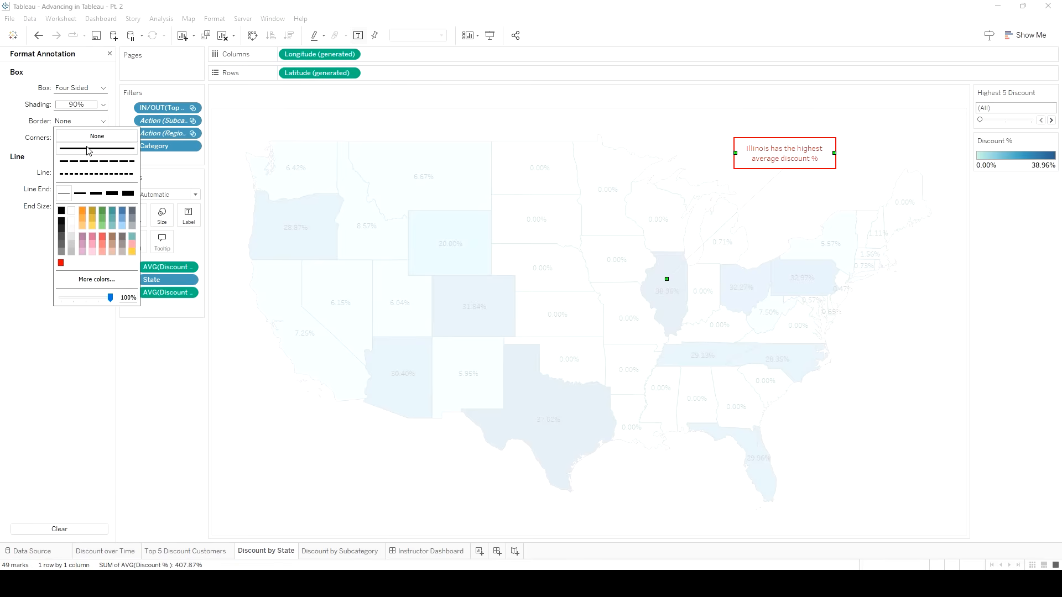
click(89, 150)
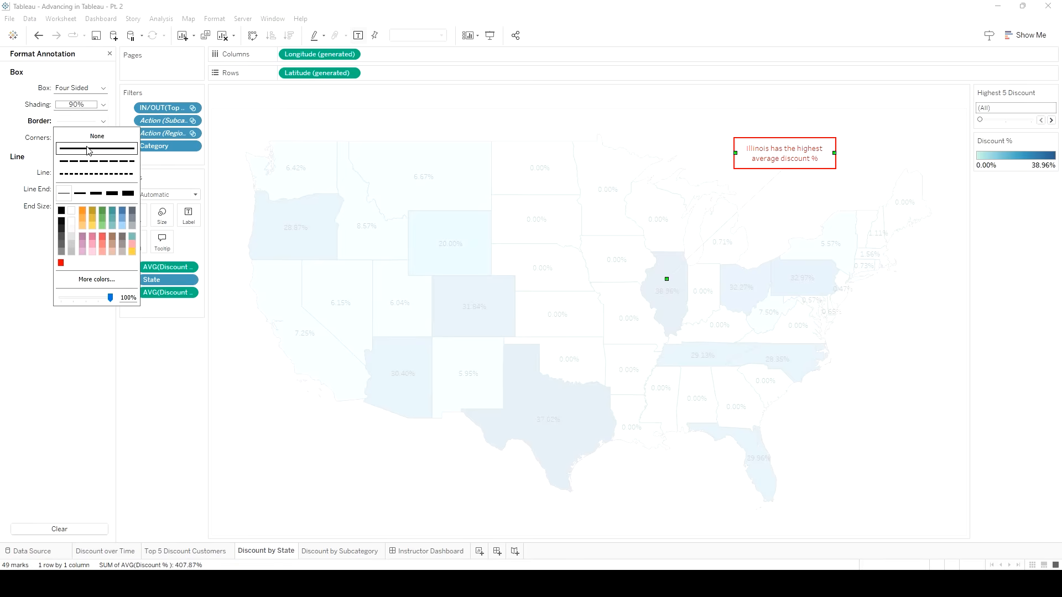
click(61, 211)
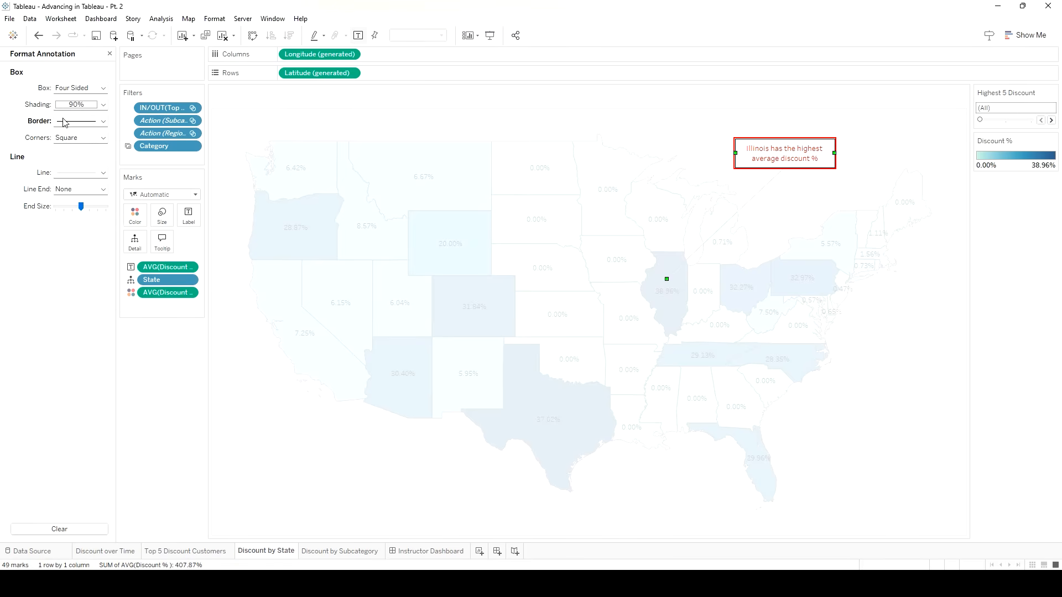
click(85, 105)
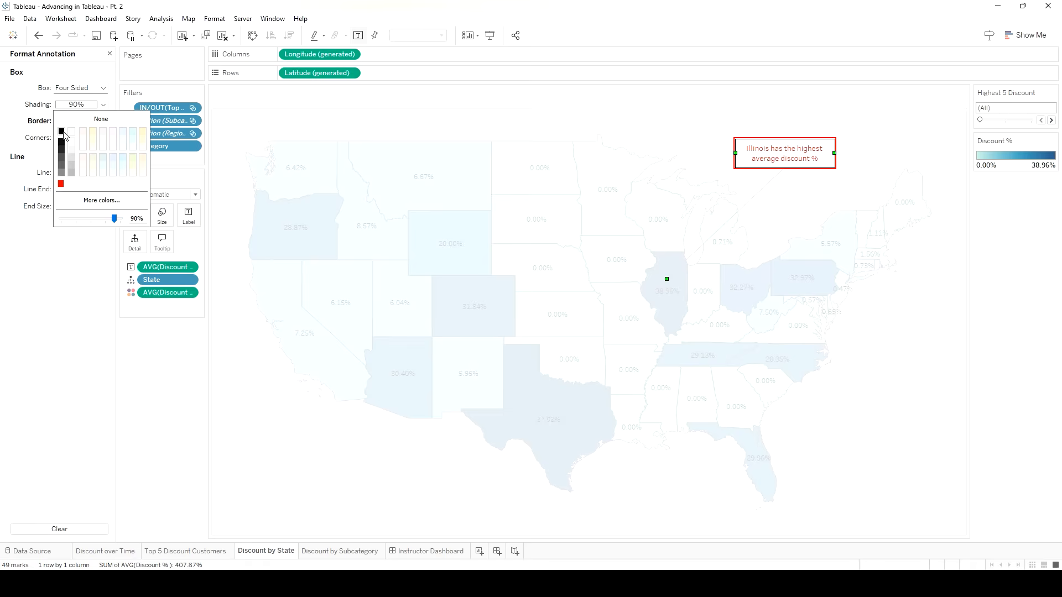
click(62, 132)
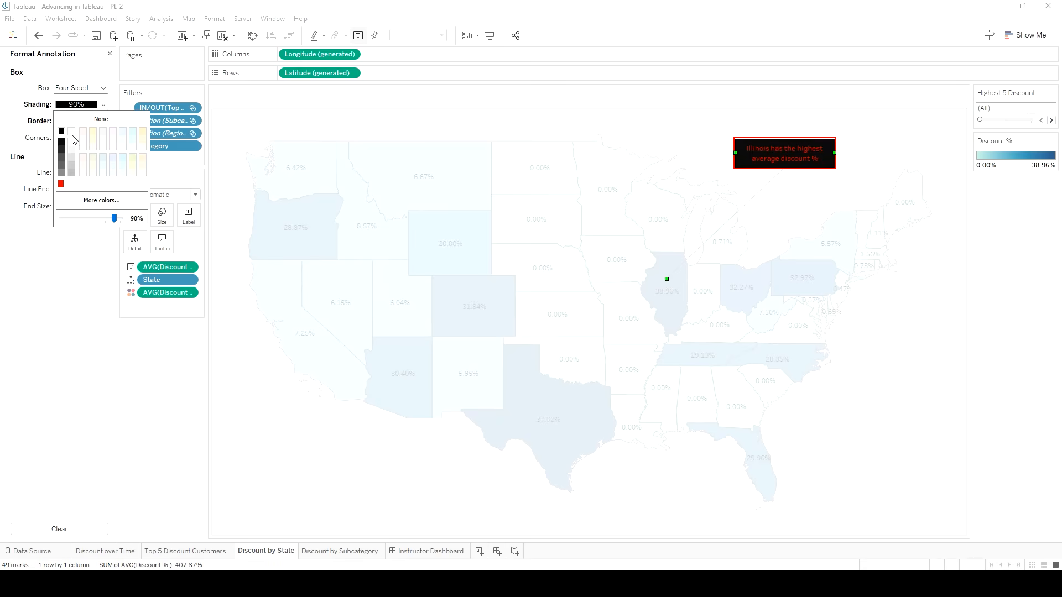
click(73, 150)
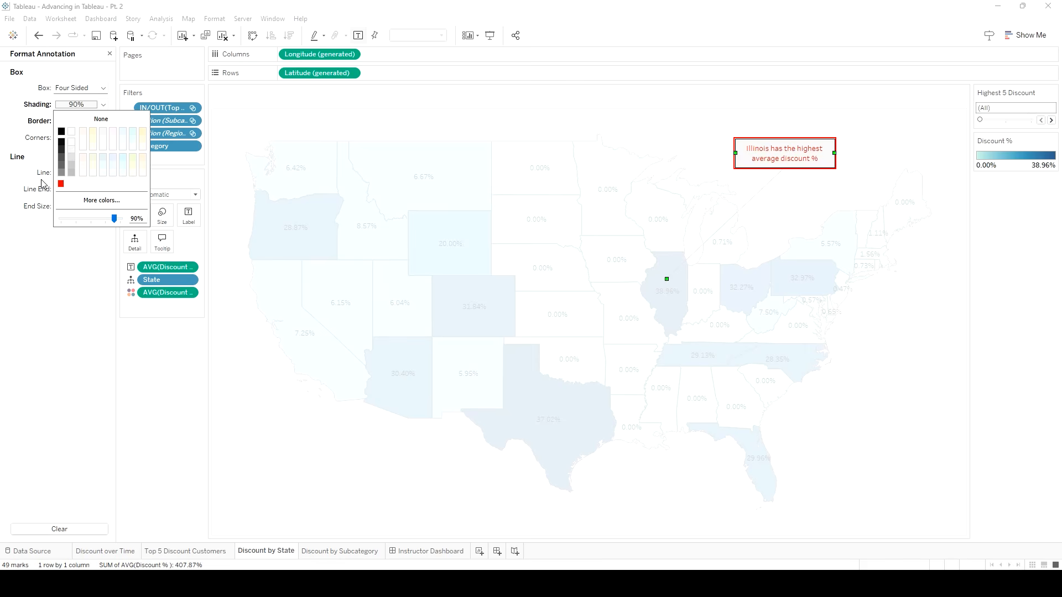
Set the annotation's line end to Dot with the maximum end size.
click(76, 176)
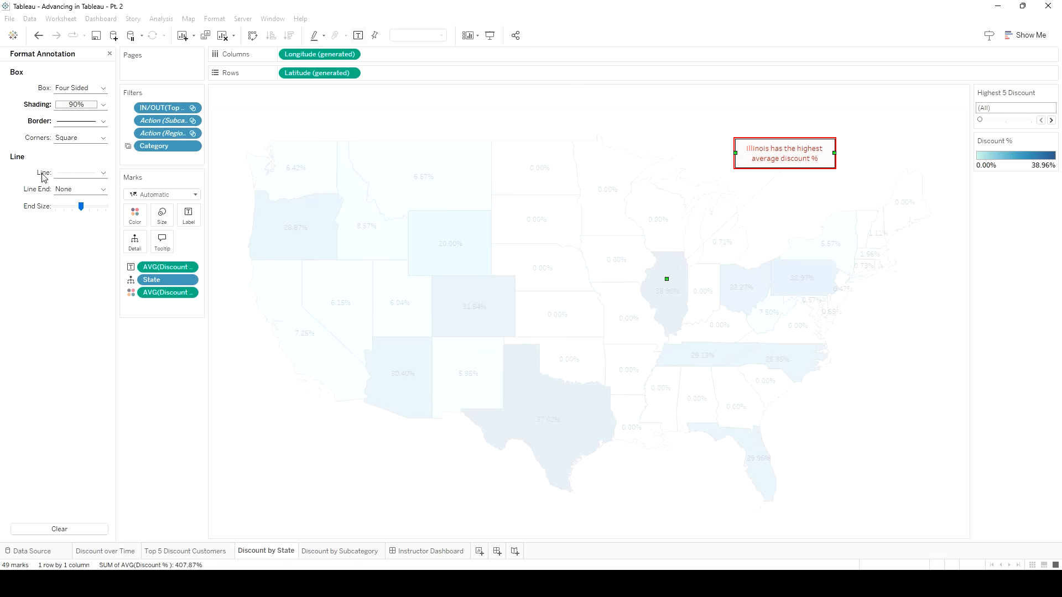
click(73, 189)
click(73, 205)
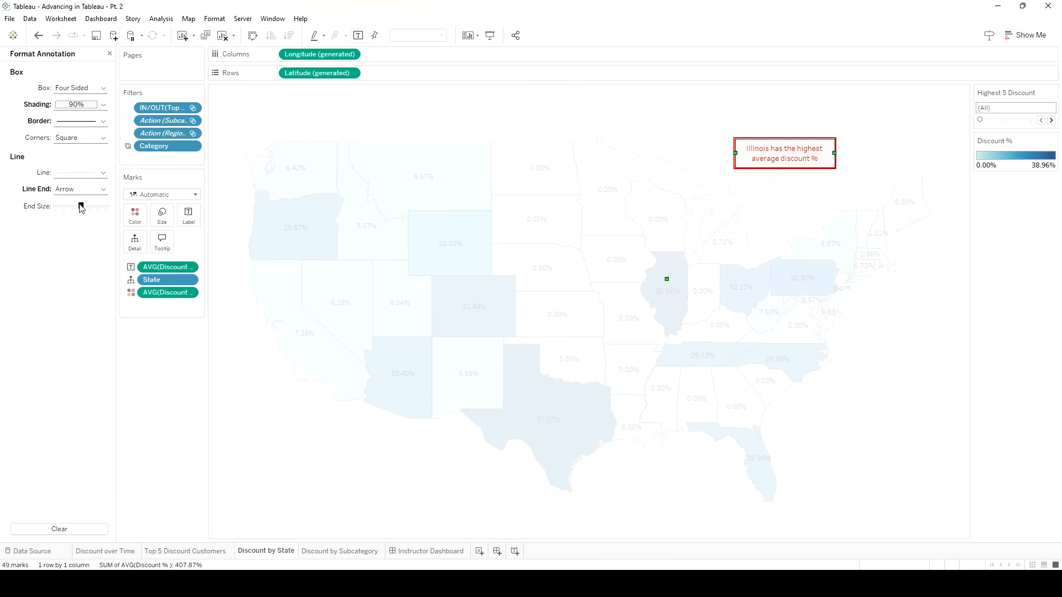
drag(81, 207, 108, 212)
click(103, 189)
click(80, 227)
drag(81, 207, 107, 209)
Try the Single Edge box style on the annotation and switch back to Four Sided.
click(91, 89)
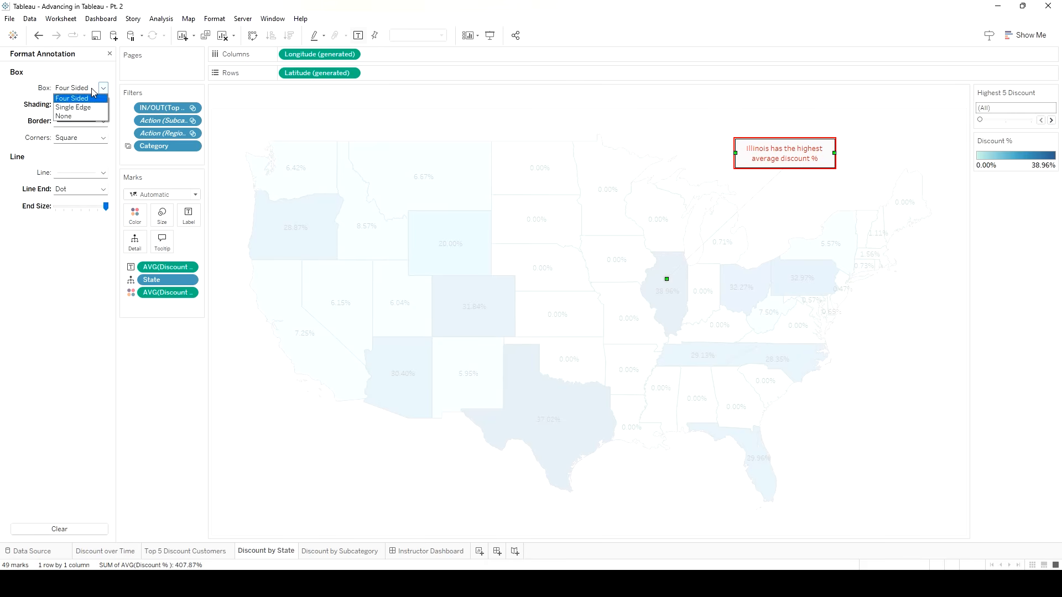
click(81, 108)
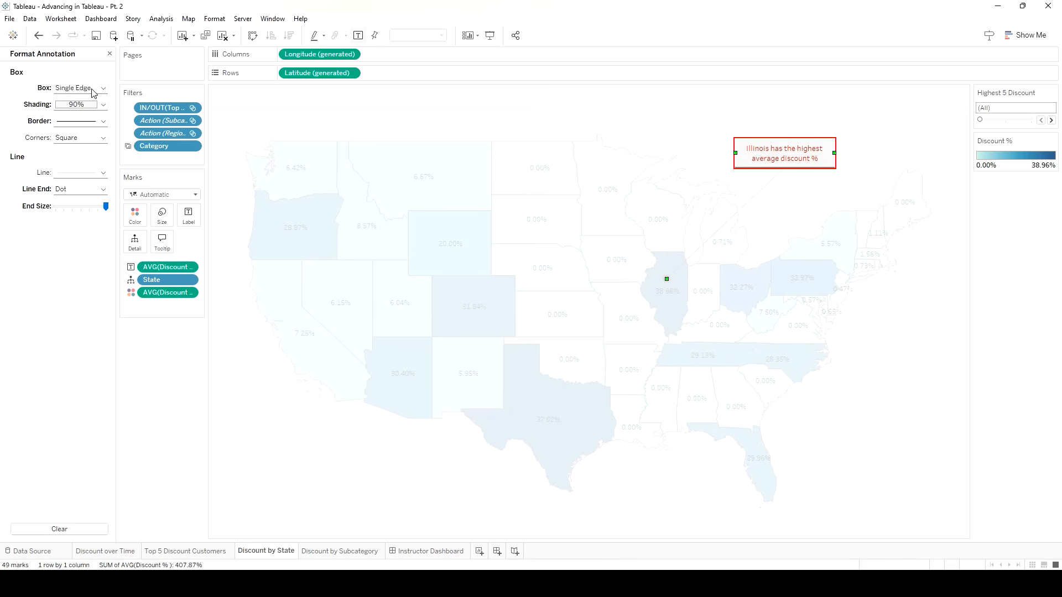
click(91, 89)
click(89, 107)
Deselect the annotation and check how it appears on the Discounts by State map in the Instructor Dashboard.
click(917, 159)
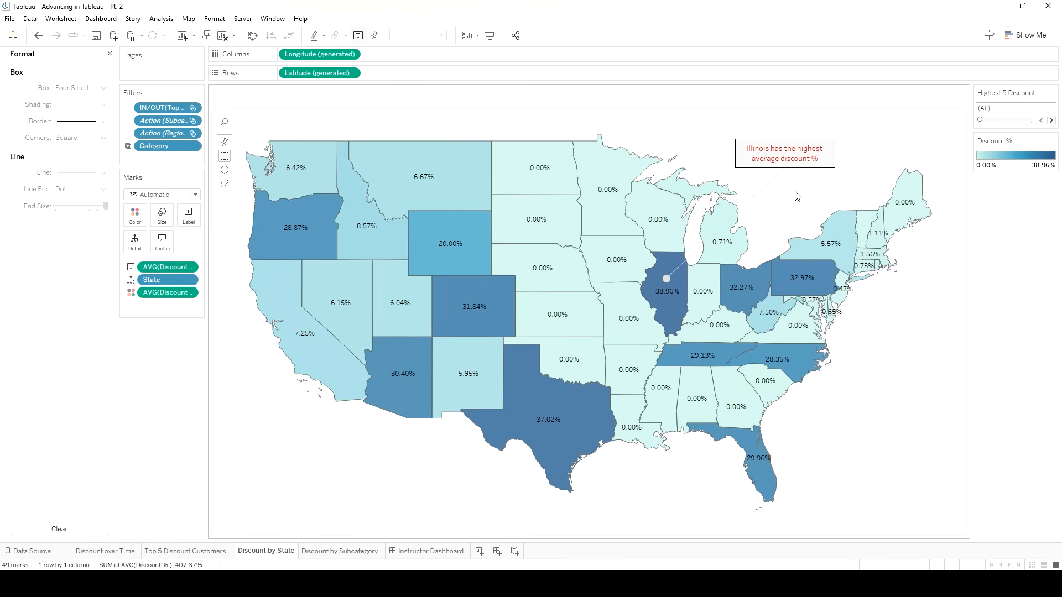
click(415, 552)
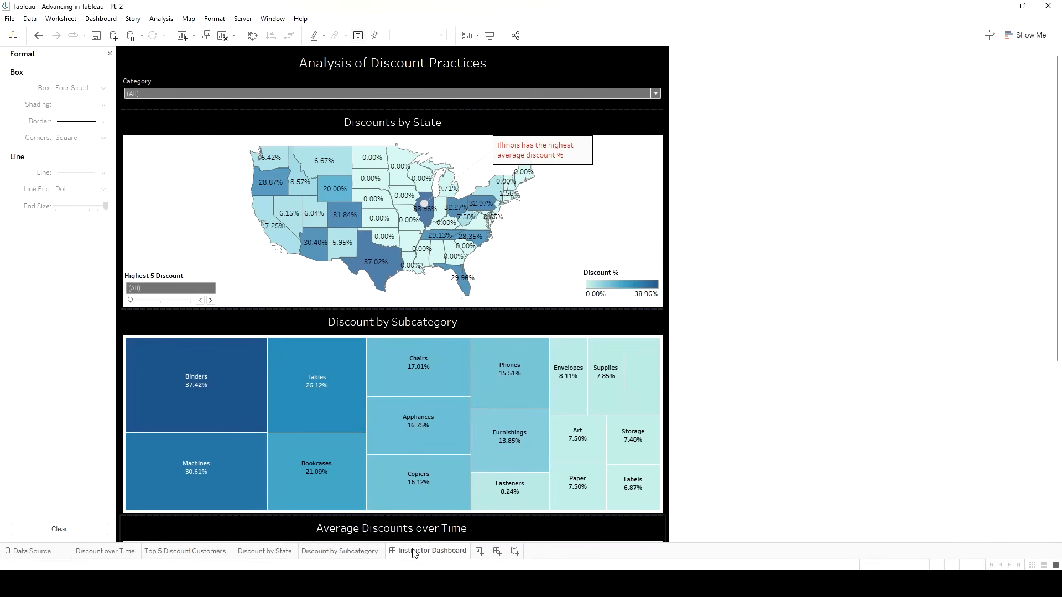
mouse_move(458, 178)
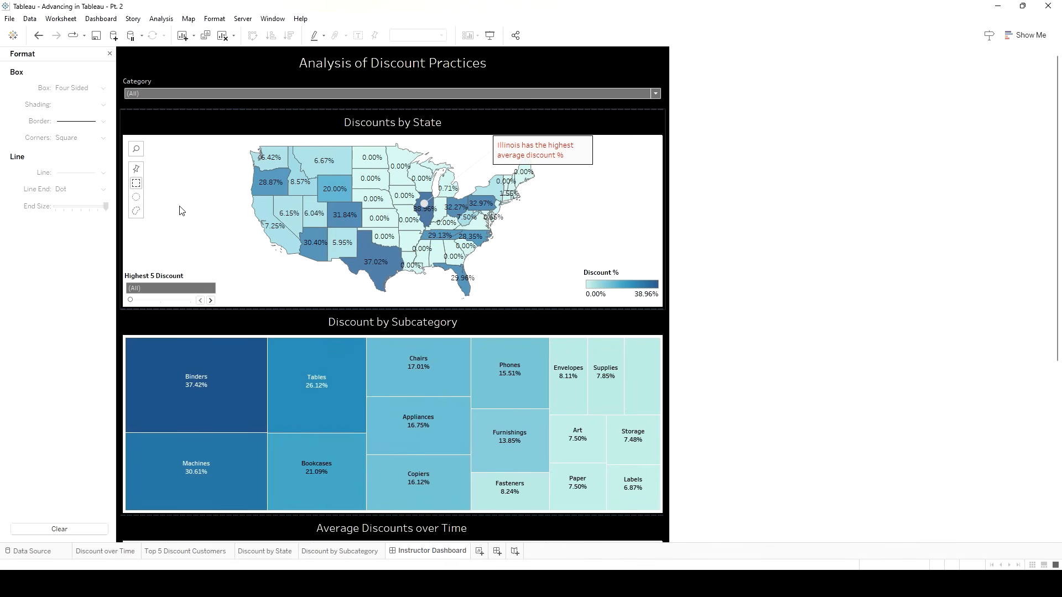
Add a floating text object over the map reading "Use the filters to explore the breakdown by category and to identify the top 5 states for discounts.".
click(110, 53)
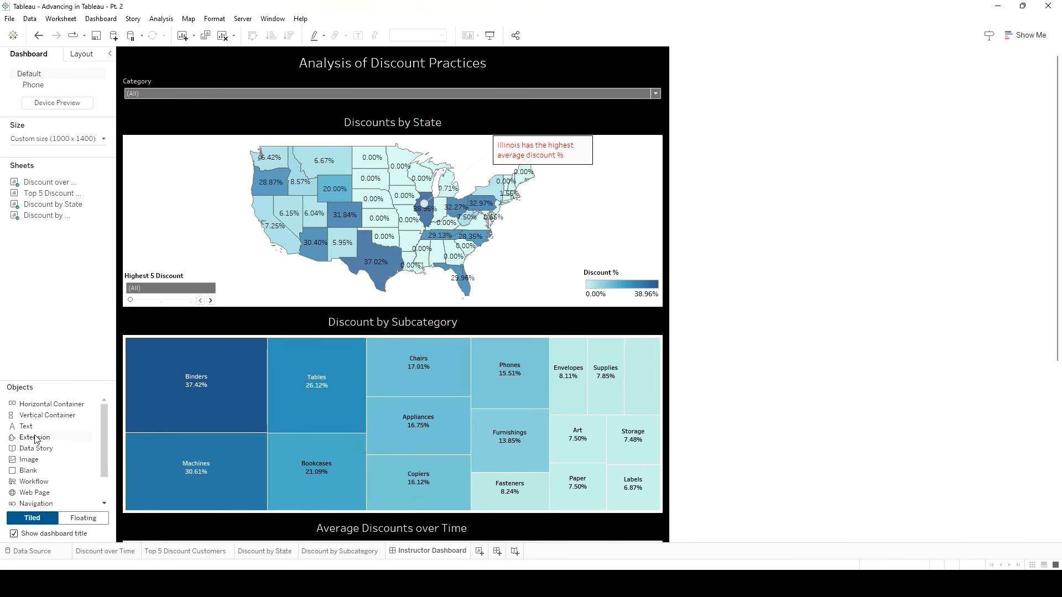
click(83, 519)
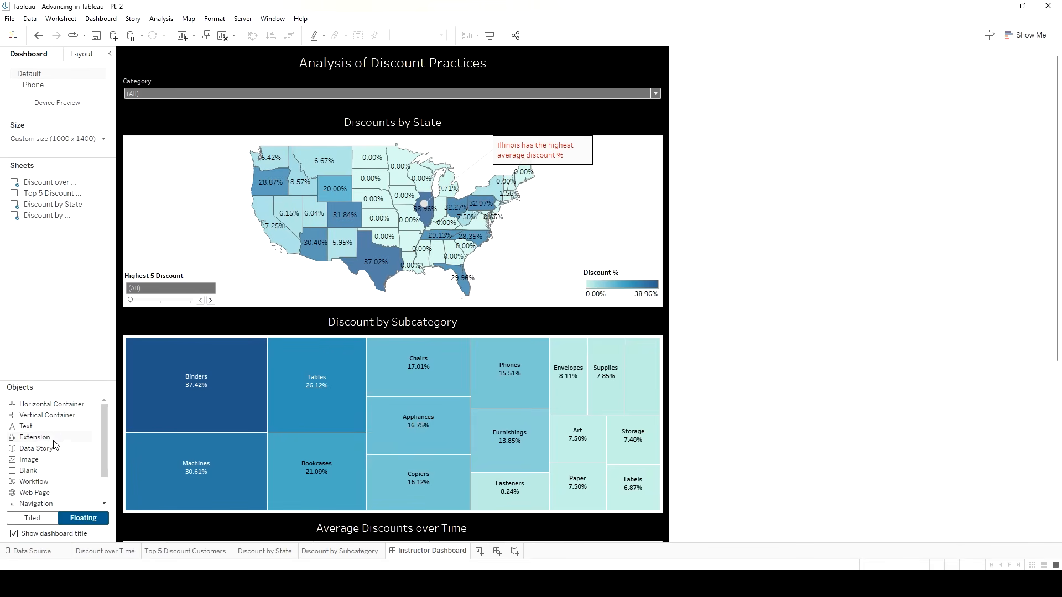
drag(47, 415, 126, 135)
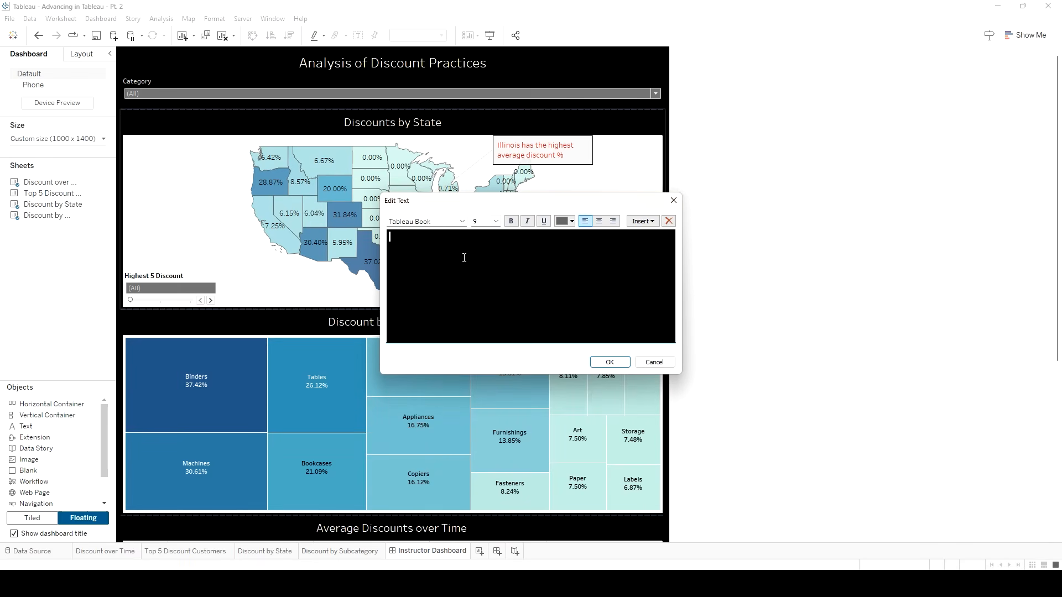
text(Use the filters to explore the breakdown by cate)
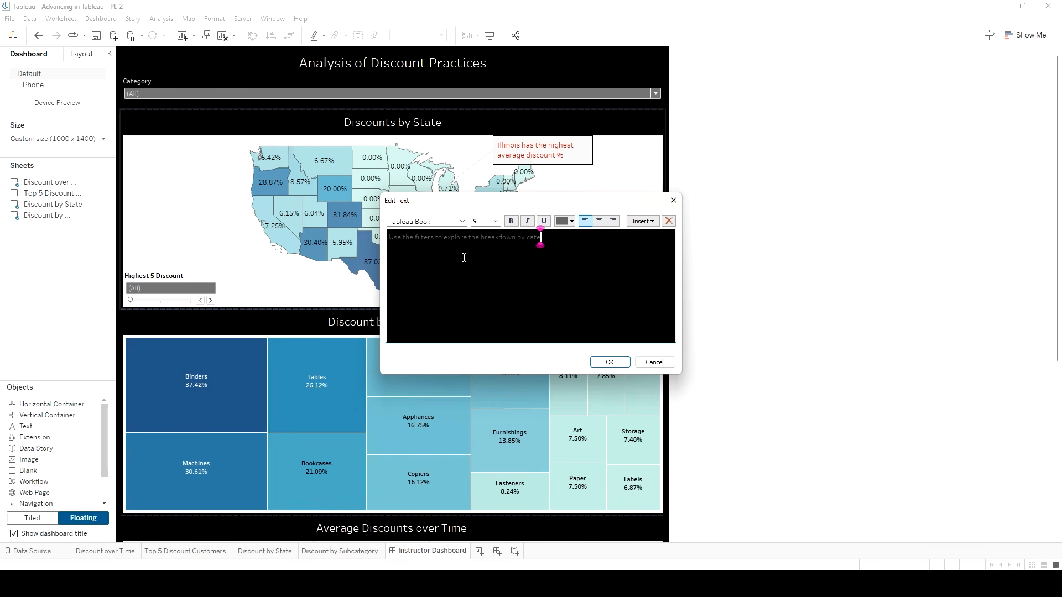
text(gory and to identify the top 5 states for)
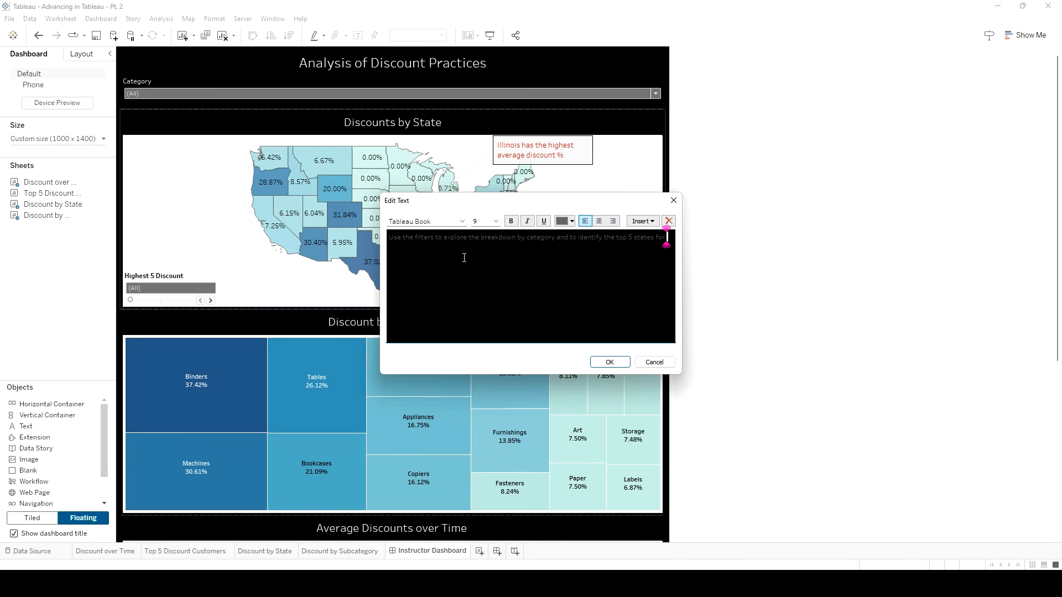
text( discounts.)
Format all of the new text object's text as black italic and accept the text.
drag(491, 253, 341, 230)
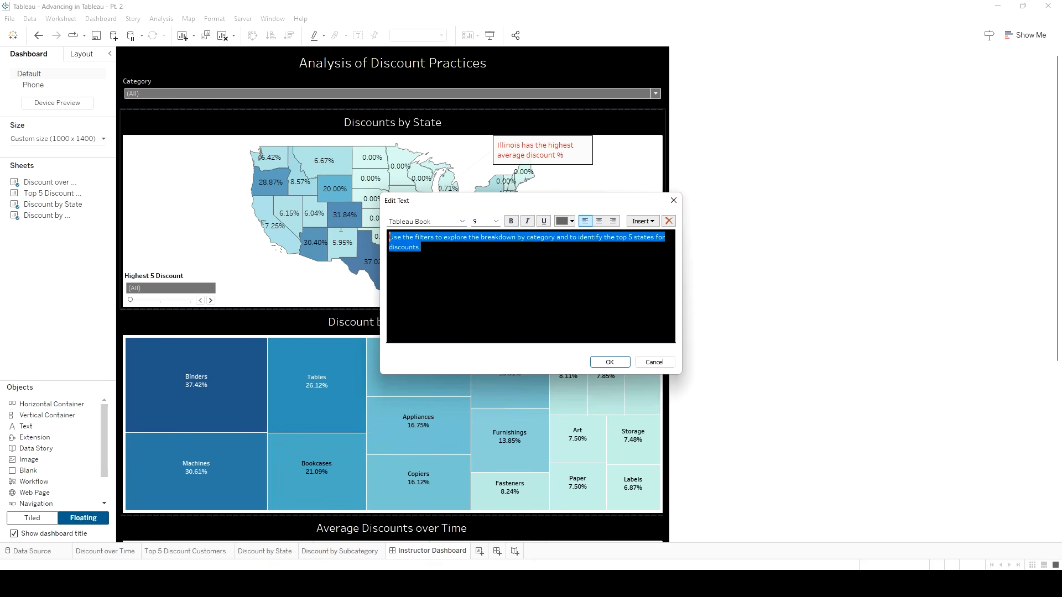
click(572, 221)
click(564, 241)
key(ctrl+i)
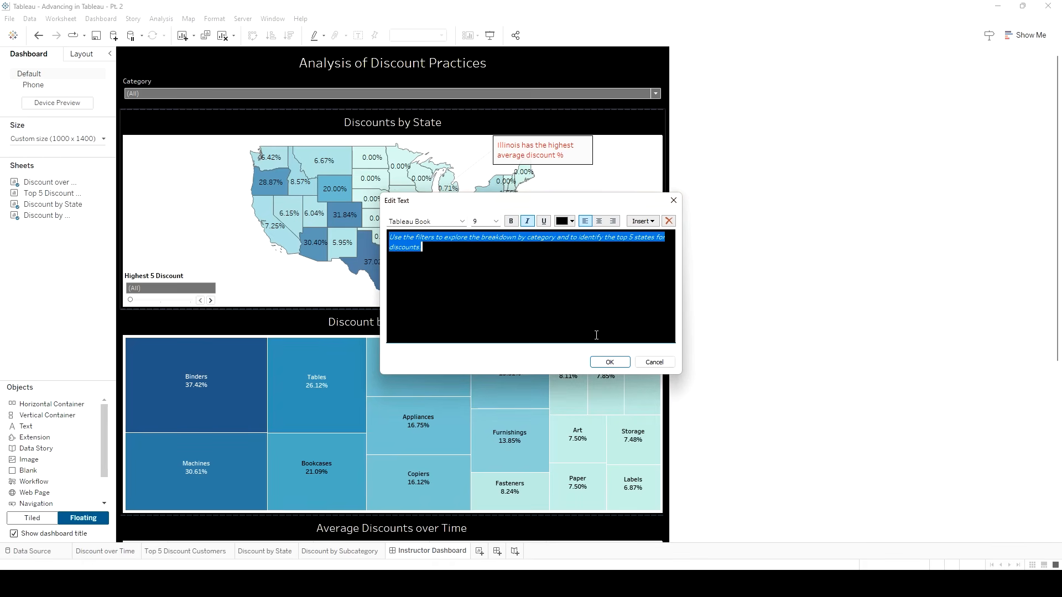
click(610, 362)
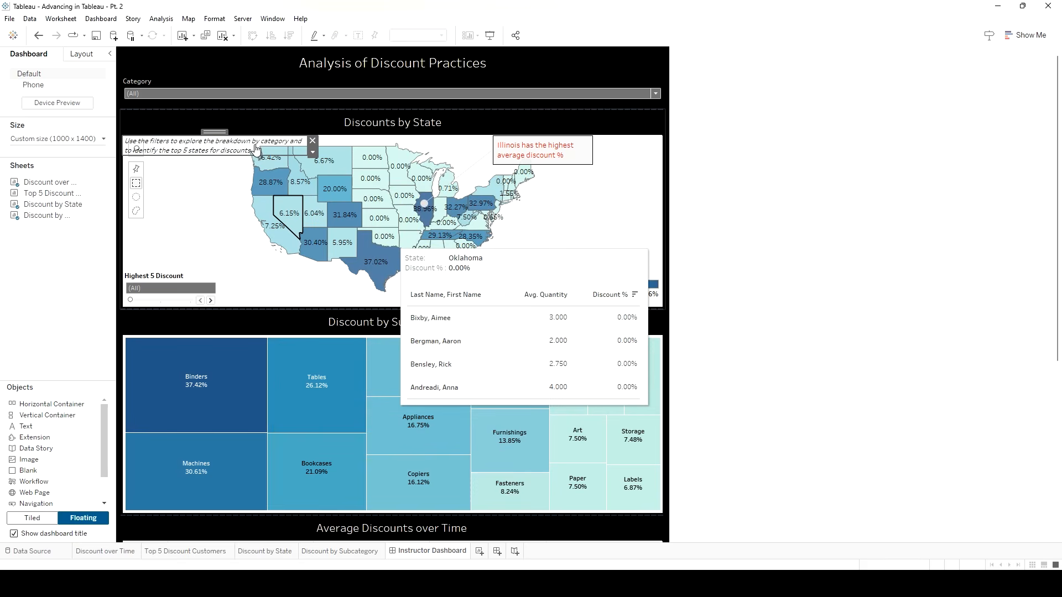
Resize the text object into a narrower, taller box beside the western states of the map.
drag(218, 131, 219, 131)
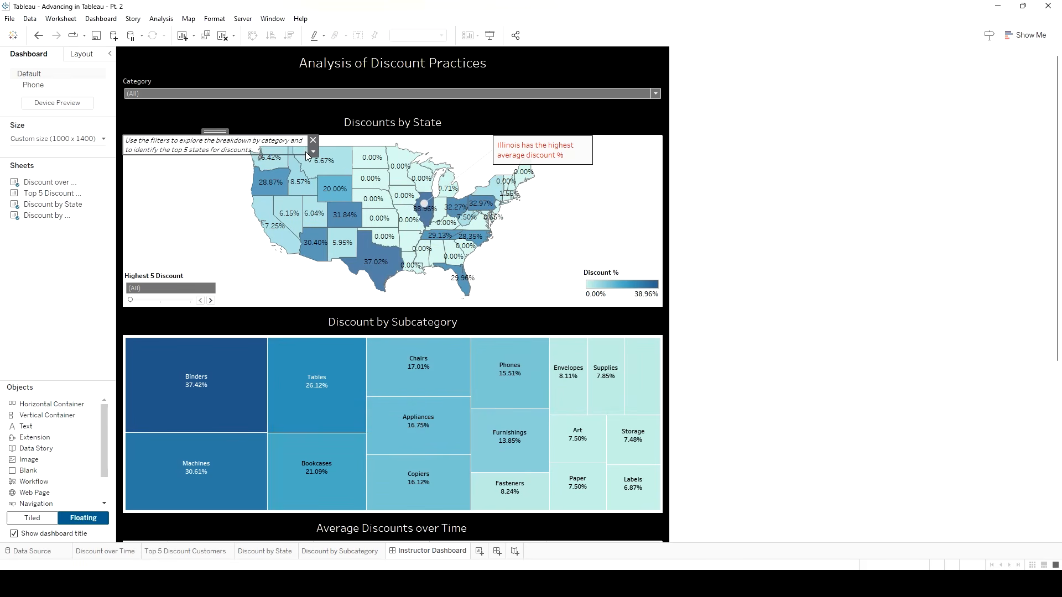
drag(301, 152, 249, 233)
drag(192, 132, 191, 134)
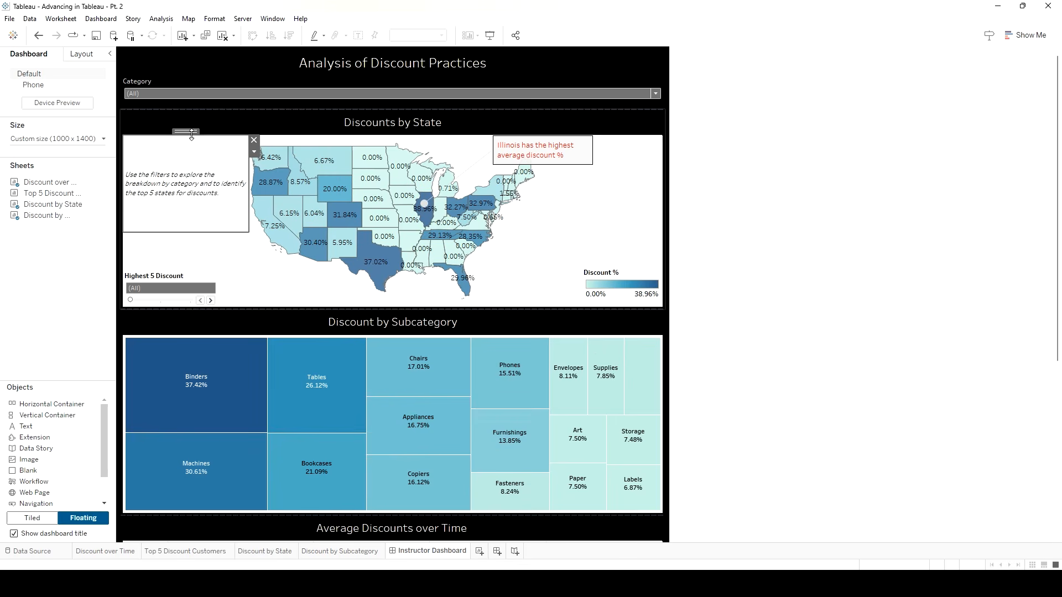
Set the text object's horizontal alignment to Center.
right_click(216, 167)
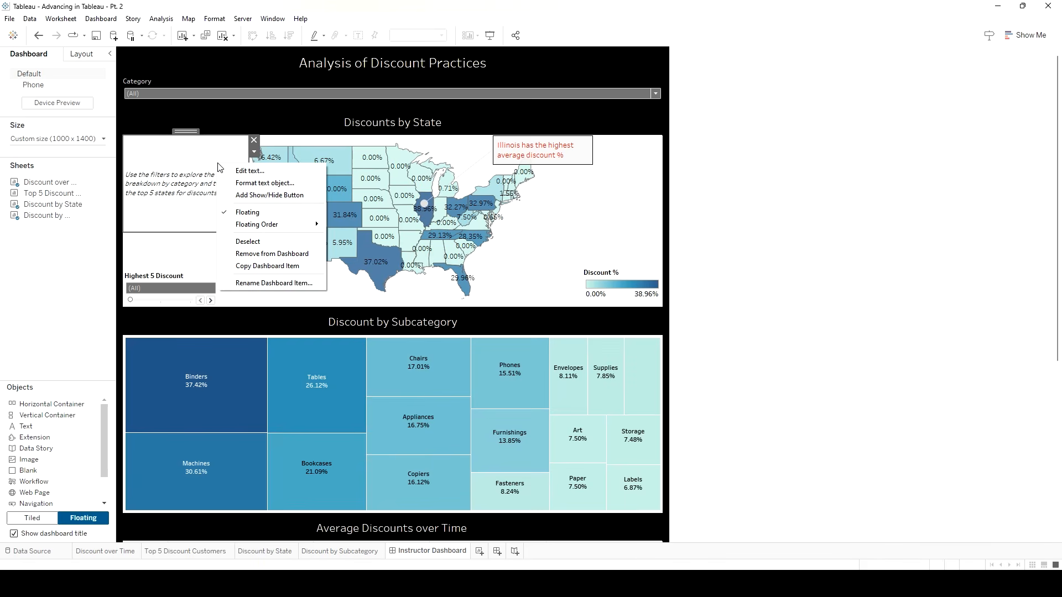
click(263, 185)
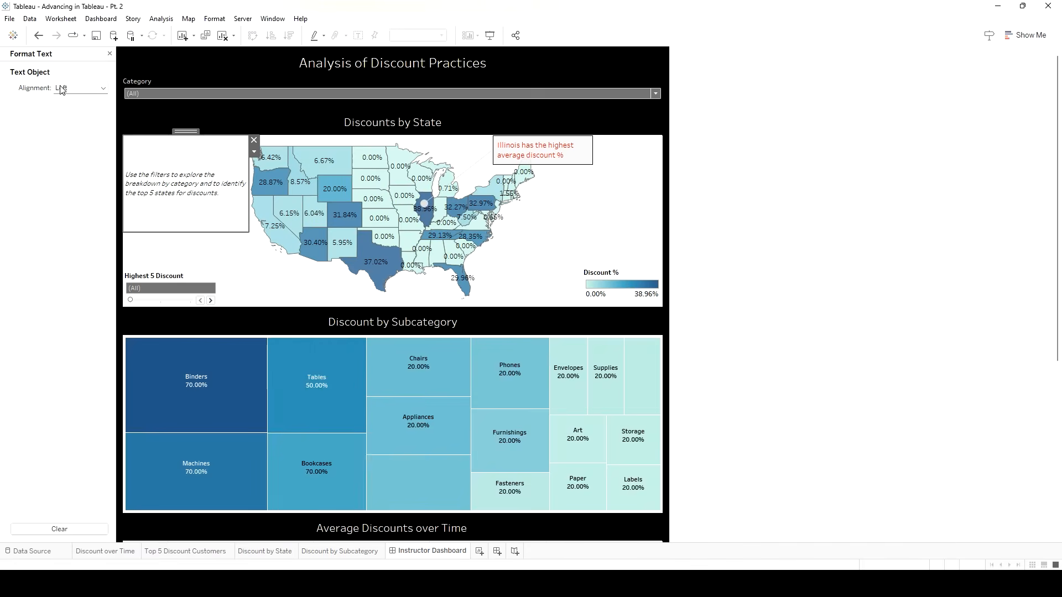
click(80, 88)
click(81, 132)
click(166, 246)
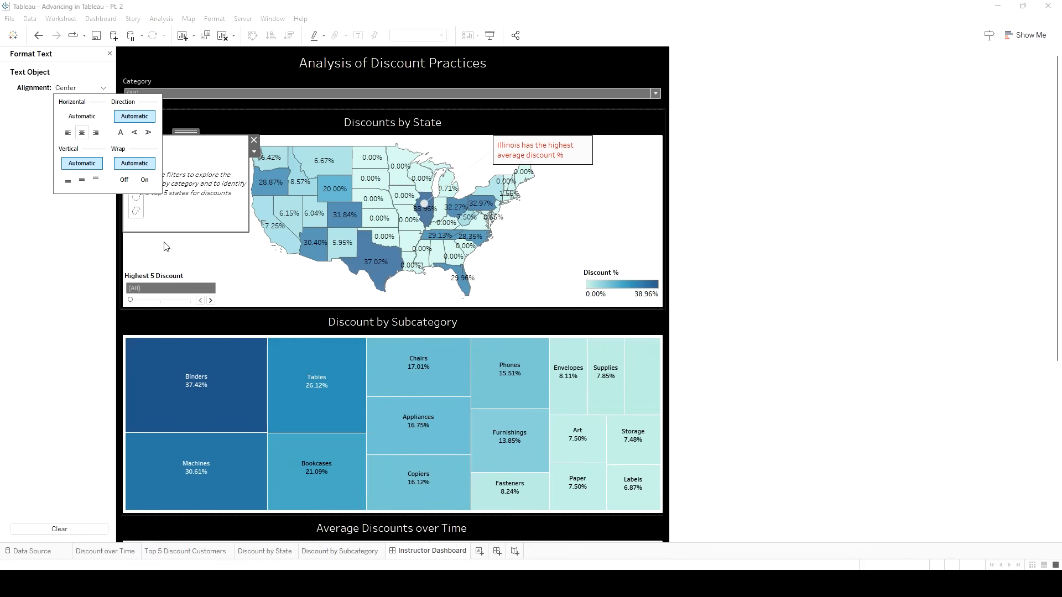
Shorten the text object to fit its three lines and move it slightly down from the map's upper edge.
click(194, 204)
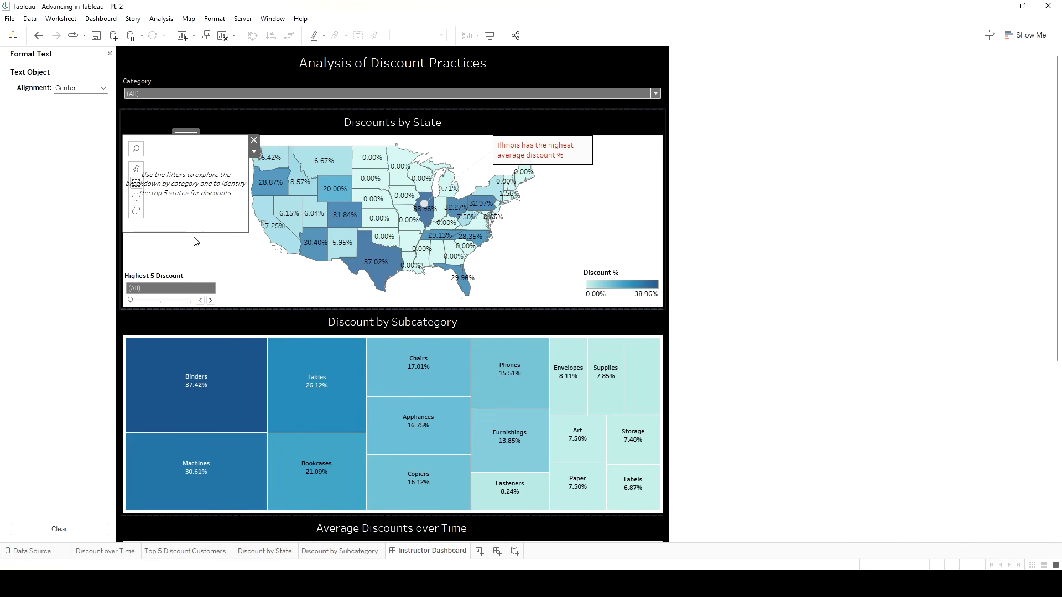
drag(193, 234, 197, 179)
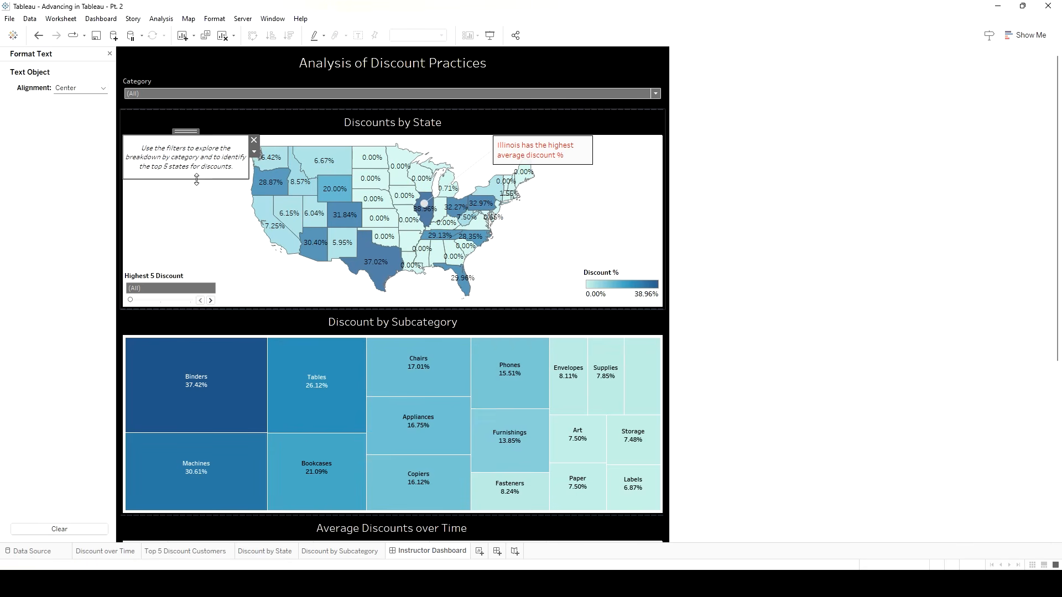
drag(188, 134, 188, 156)
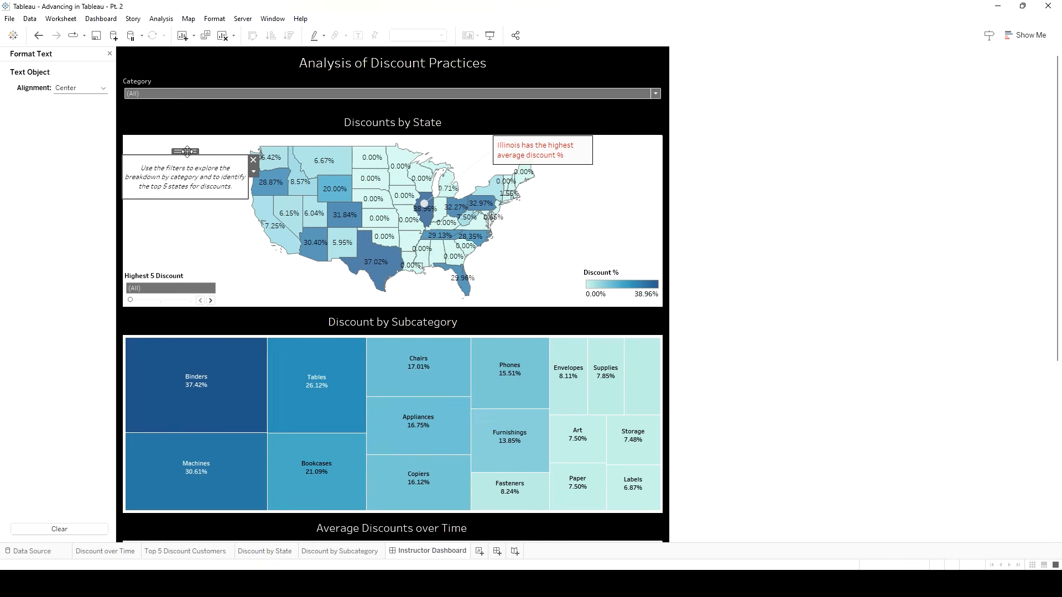
Add a separate line "Hover over the visuals to filter by the variosu items." to the text object and enlarge its box to fit.
double_click(200, 183)
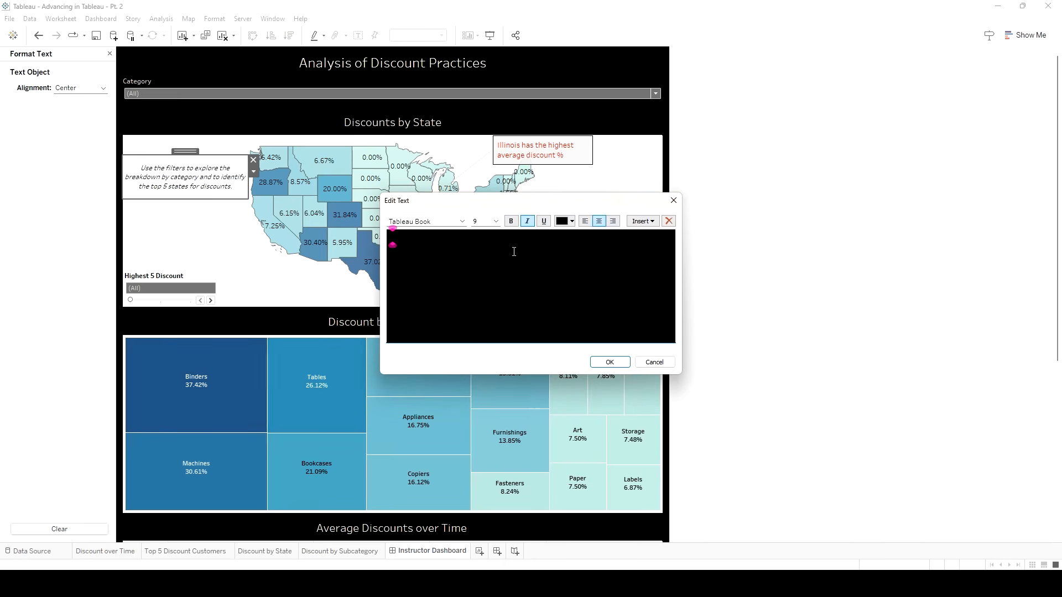
click(551, 274)
key(ctrl+a)
click(570, 249)
drag(570, 248, 398, 238)
click(572, 247)
key(Return)
text(Click on a state to see)
text(the dashboard by state an)
key(BackSpace)
key(BackSpace)
text(Hover)
click(610, 362)
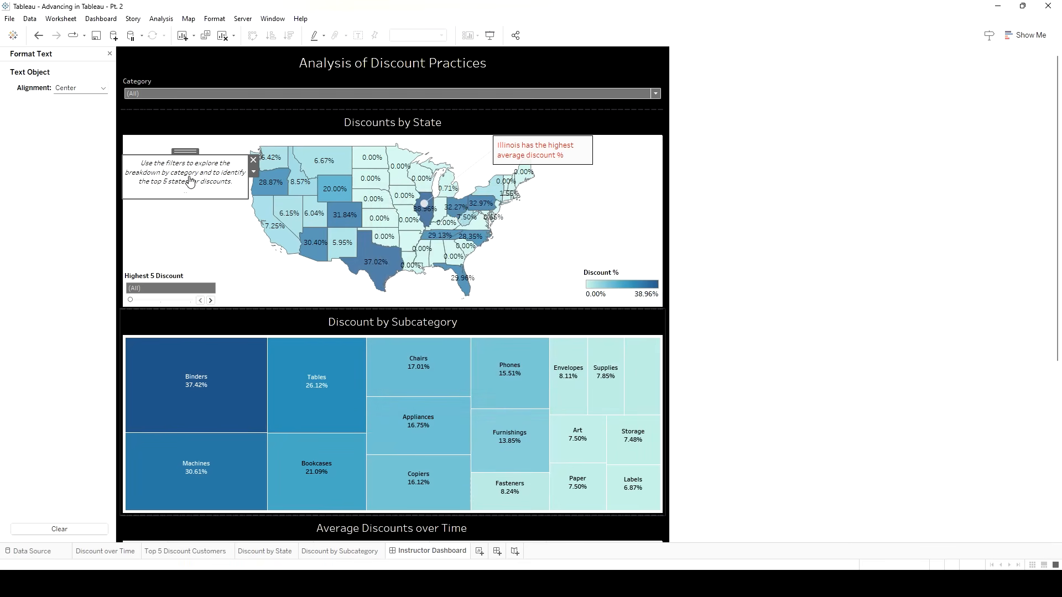
drag(187, 198, 187, 247)
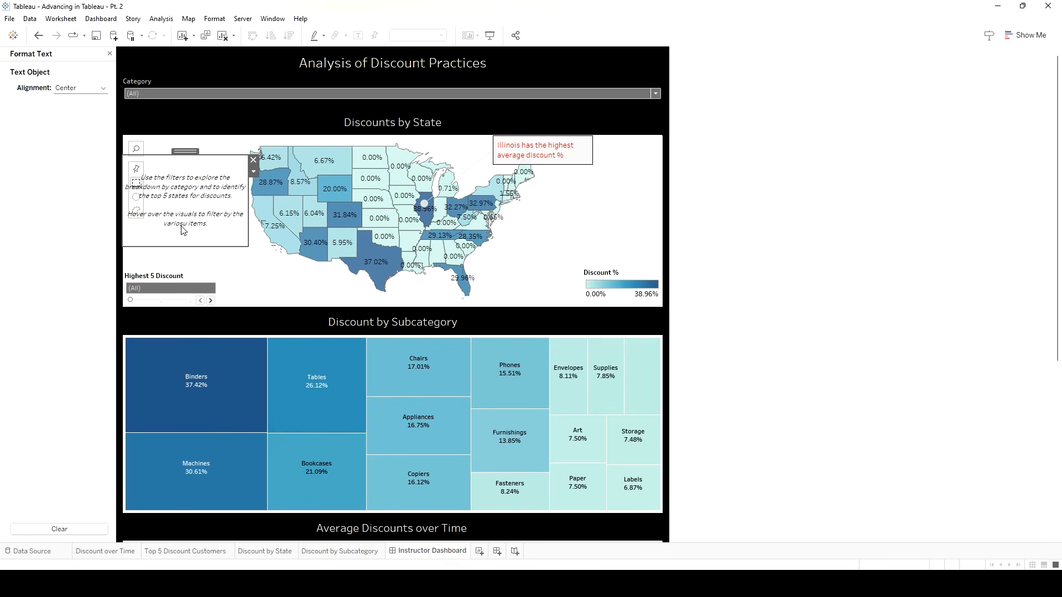
mouse_move(296, 214)
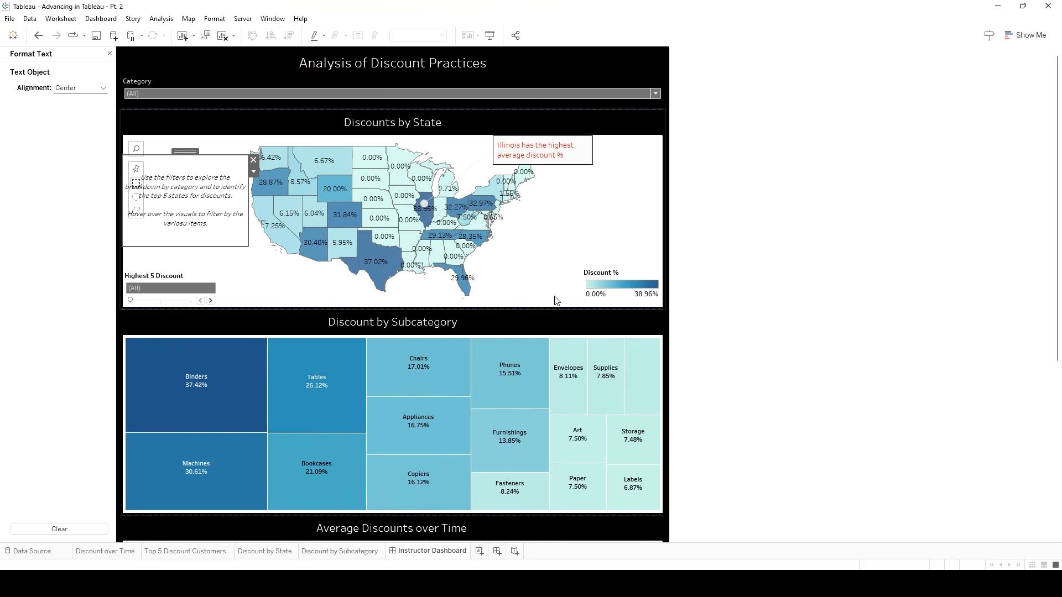
Create a new dashboard and name it "Student Dashboard".
click(497, 552)
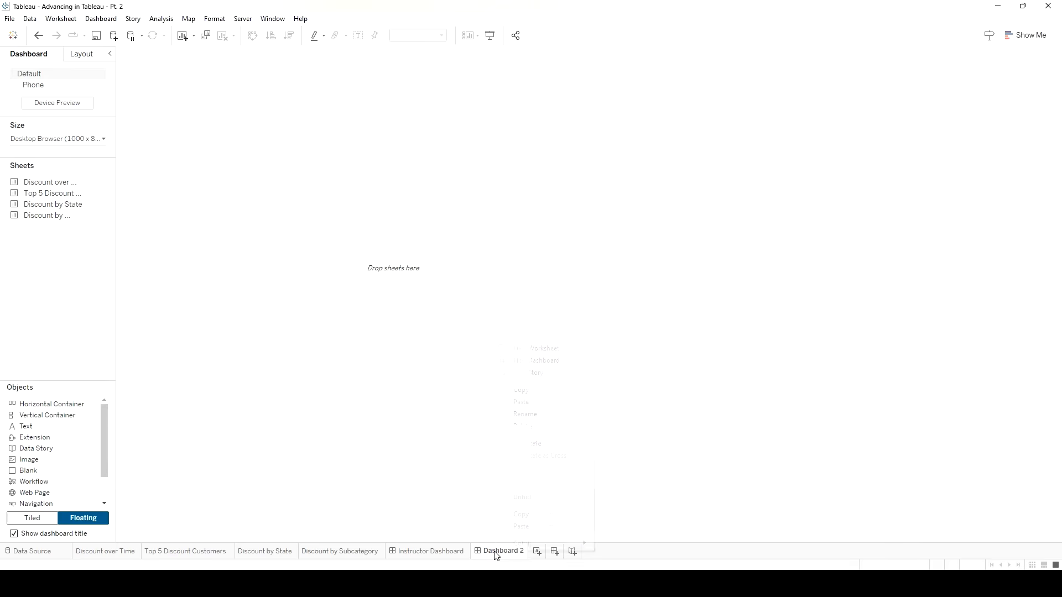
right_click(496, 553)
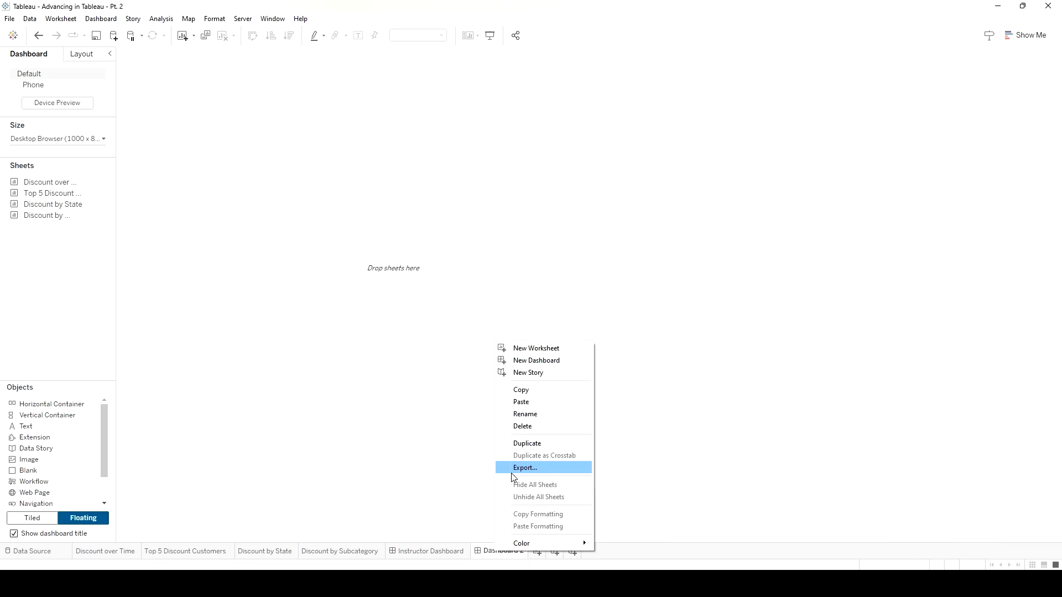
click(524, 415)
text(Student Dashboard)
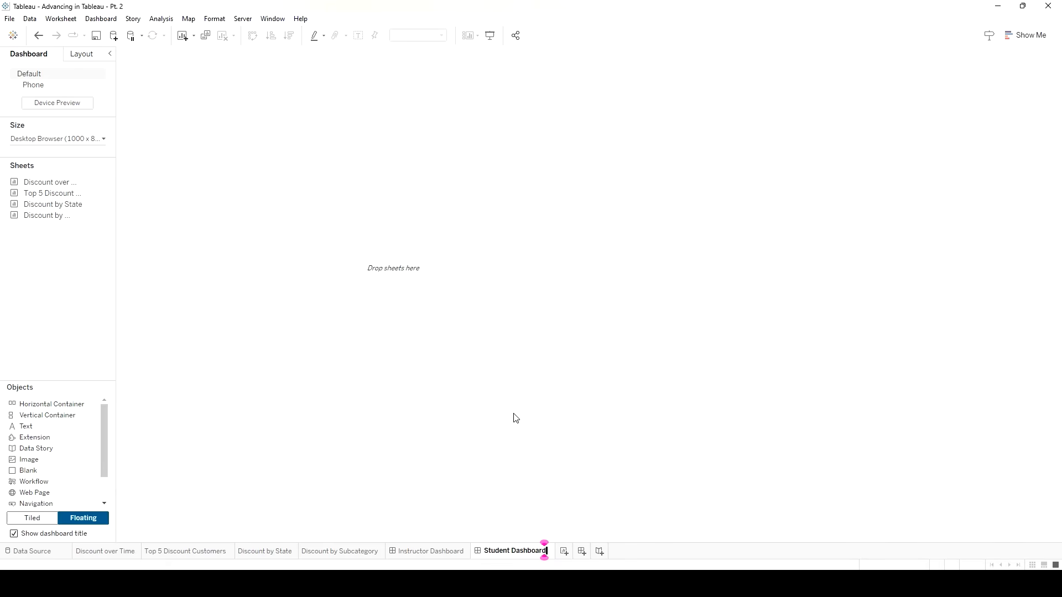
key(Return)
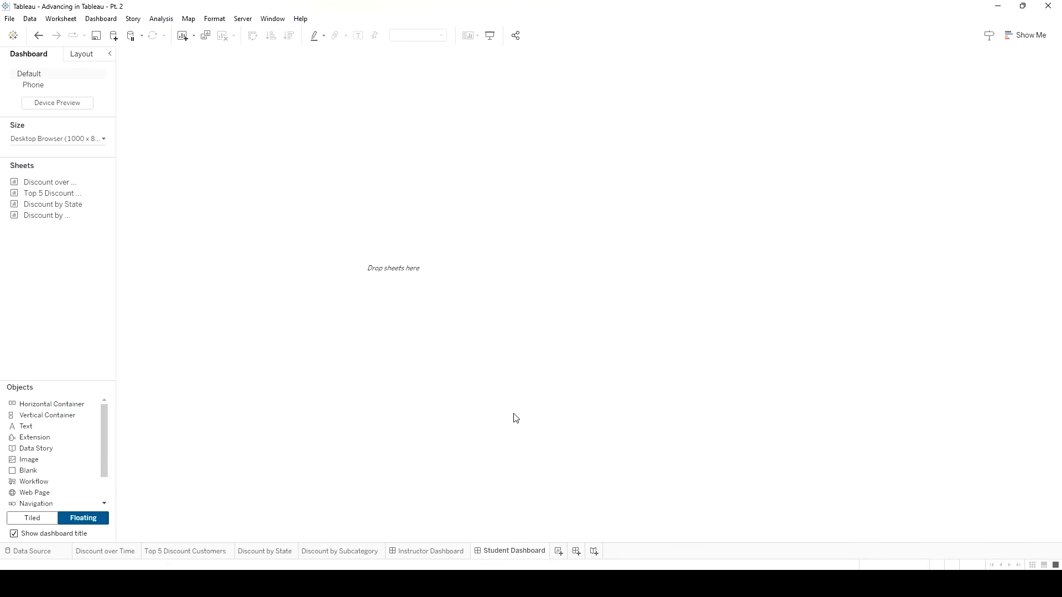
Place a floating Navigation button beside the title of the Instructor Dashboard.
click(423, 550)
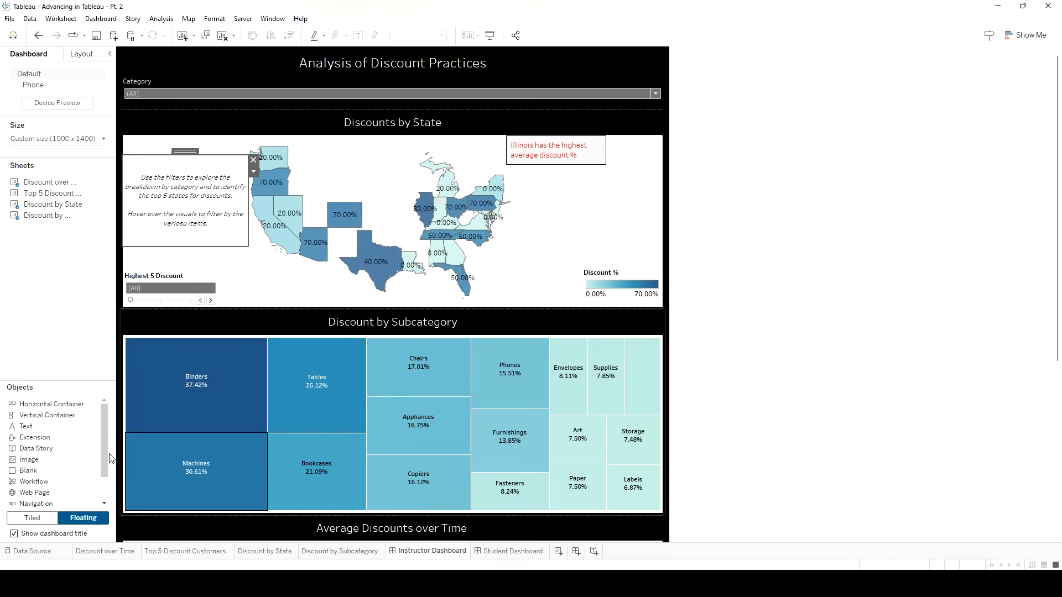
drag(105, 428, 101, 468)
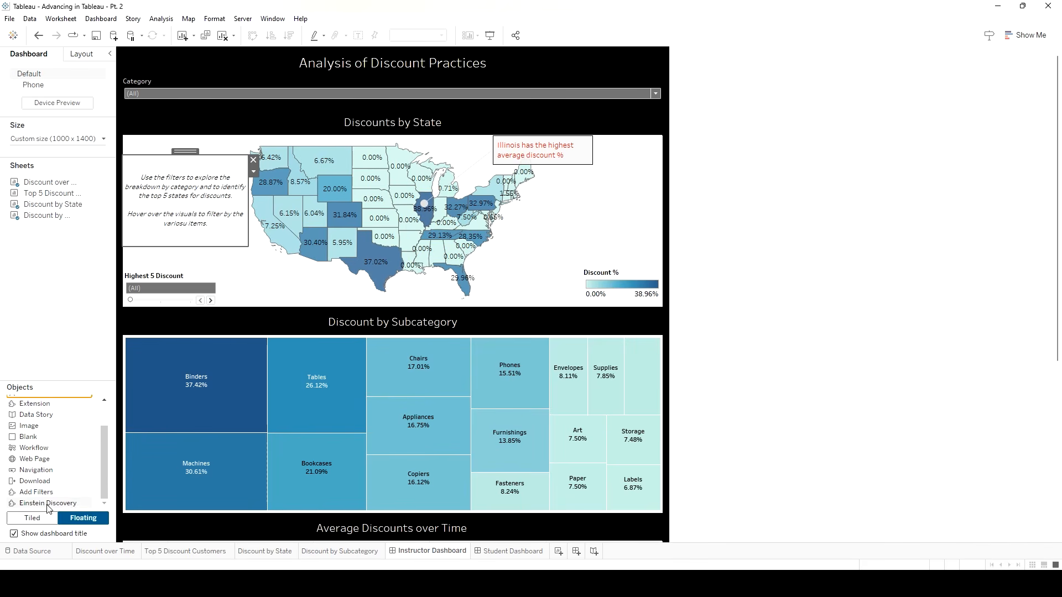
mouse_move(100, 454)
mouse_down()
mouse_move(108, 424)
mouse_move(99, 453)
mouse_up()
drag(104, 464, 99, 435)
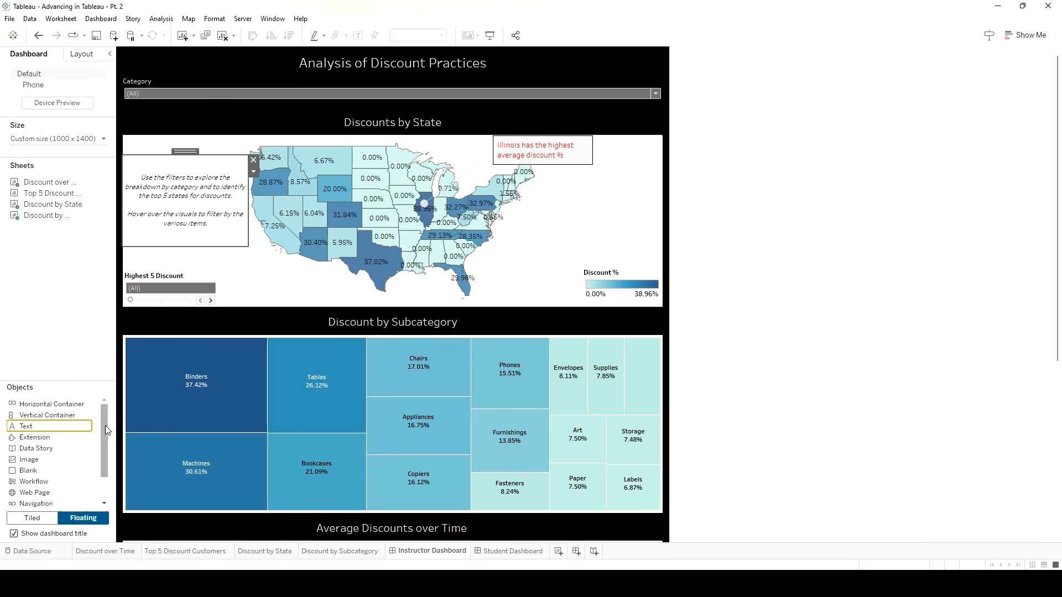
scroll(101, 432, down, 3)
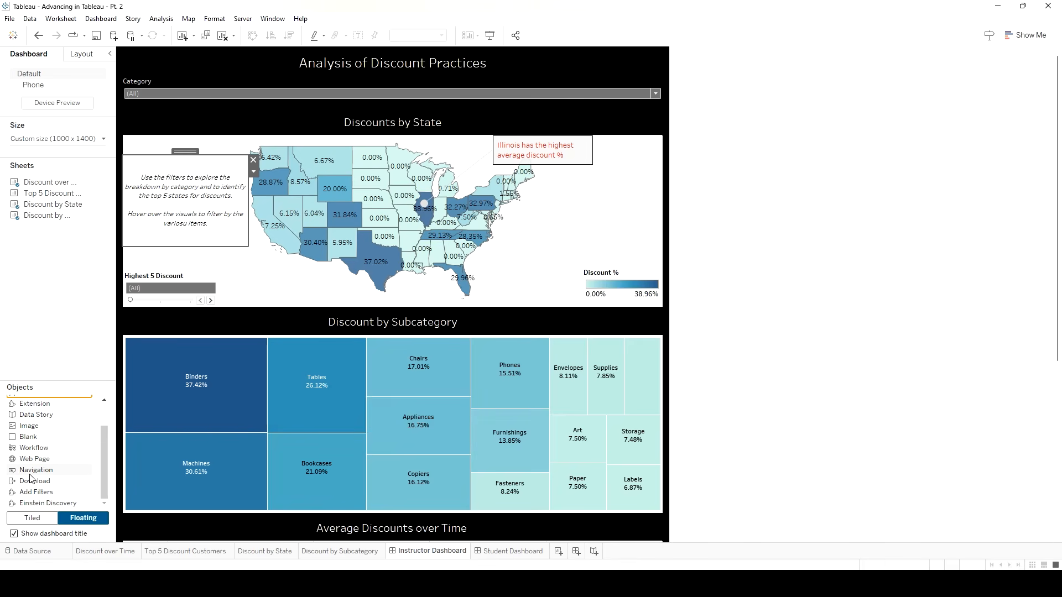
drag(26, 477, 616, 51)
Set the navigation button's title to "Click to navigate to the student's visual".
double_click(605, 64)
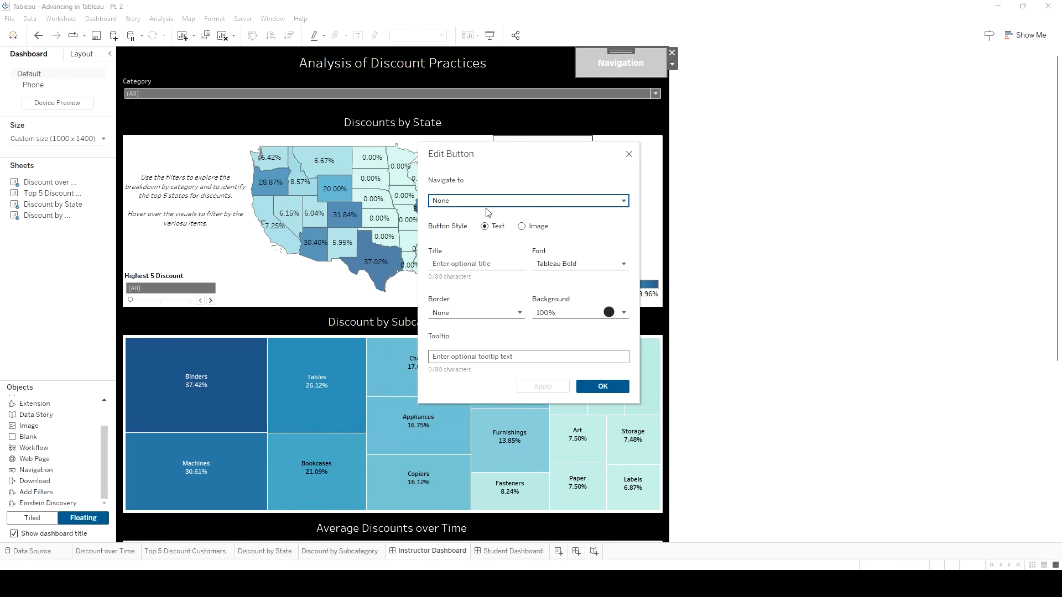
click(462, 264)
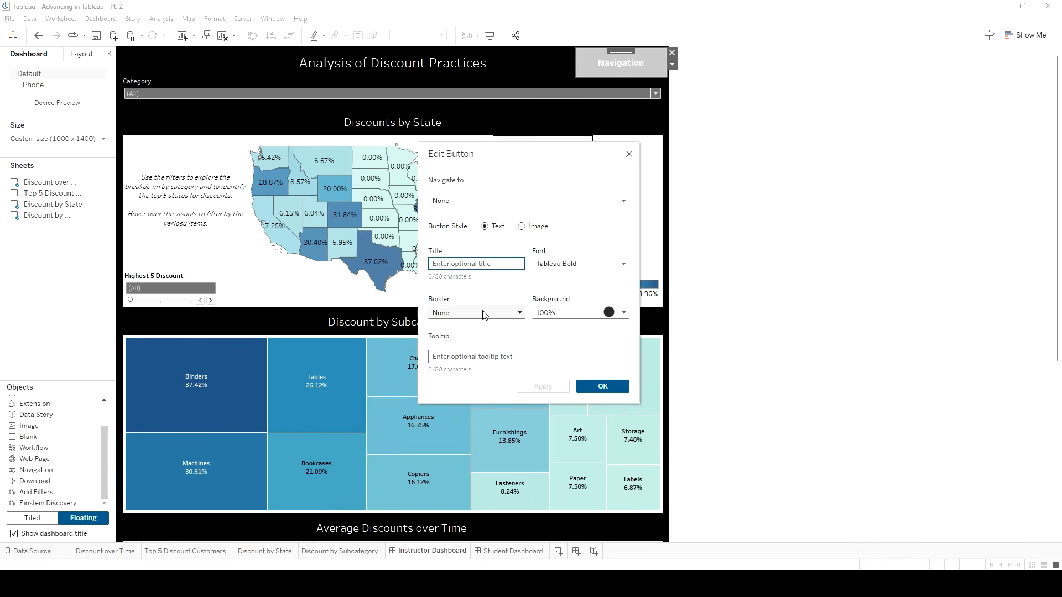
text(Clcik to n)
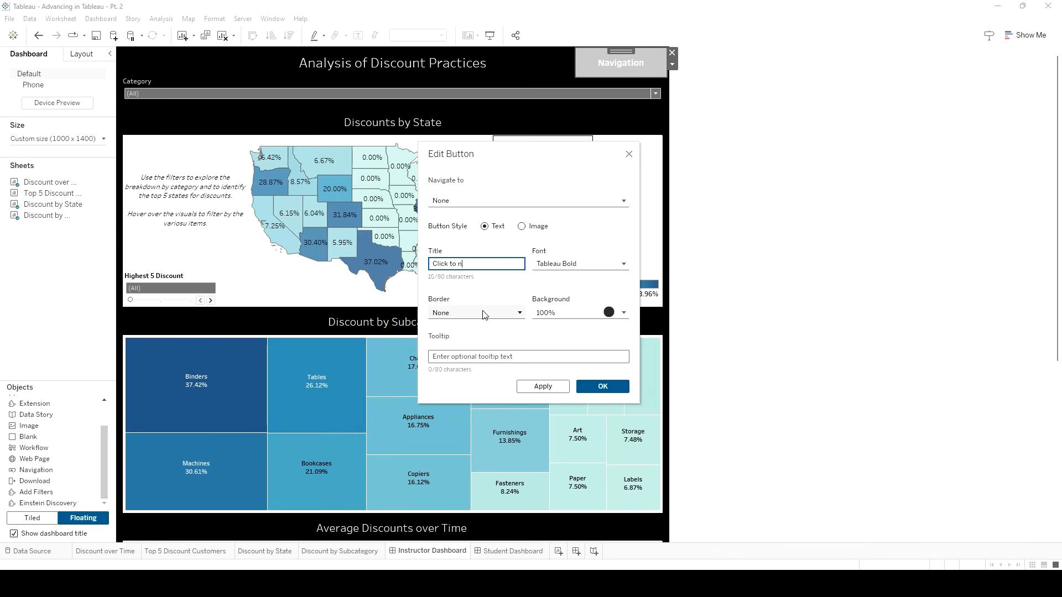
text(avigate to the student's visual)
key(BackSpace)
Set the navigation button's background to light gray and apply the button changes.
click(551, 316)
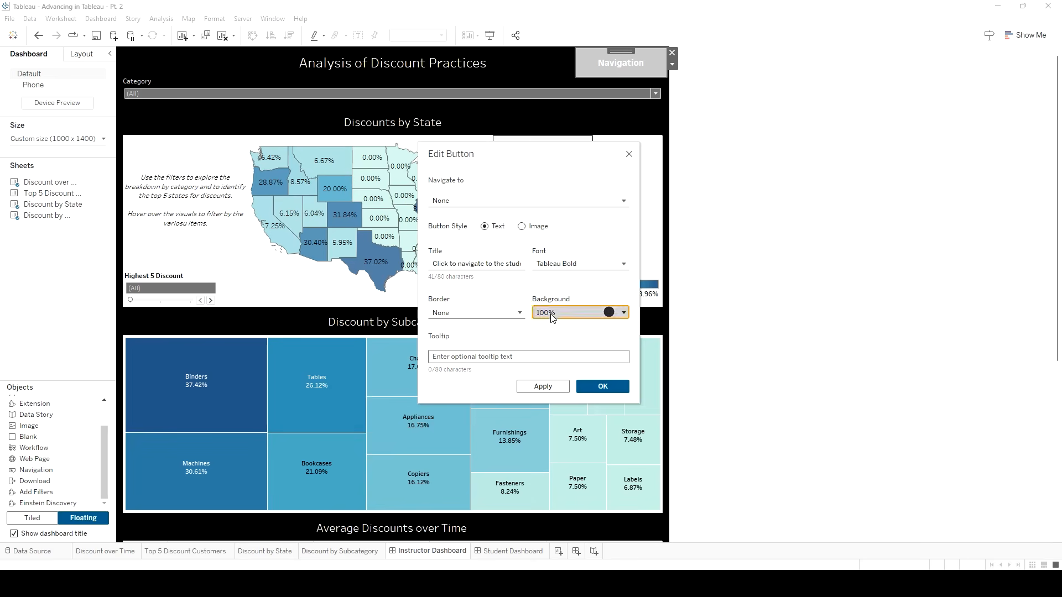
click(553, 376)
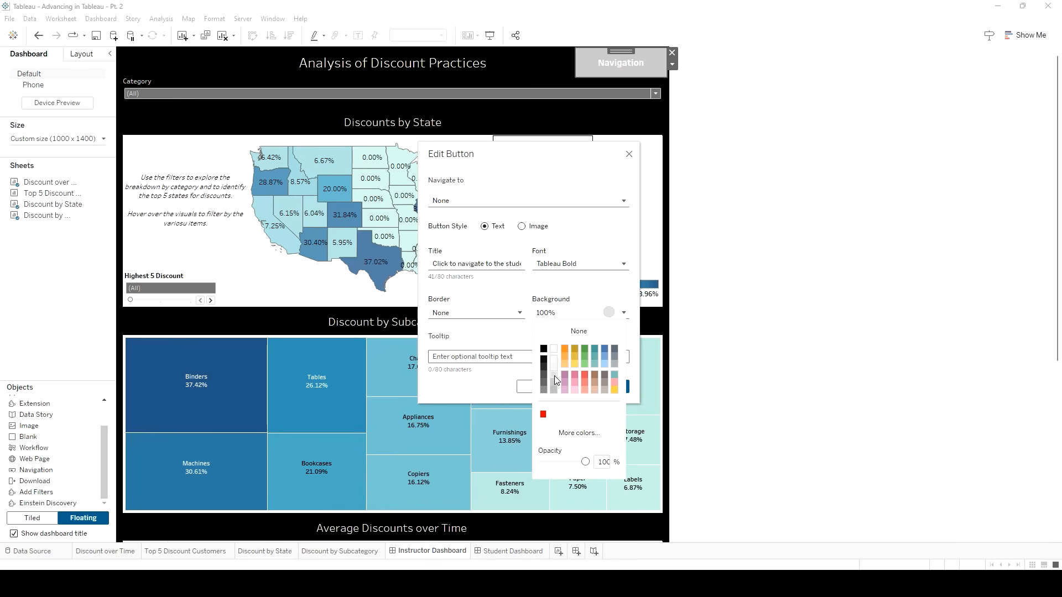
click(499, 381)
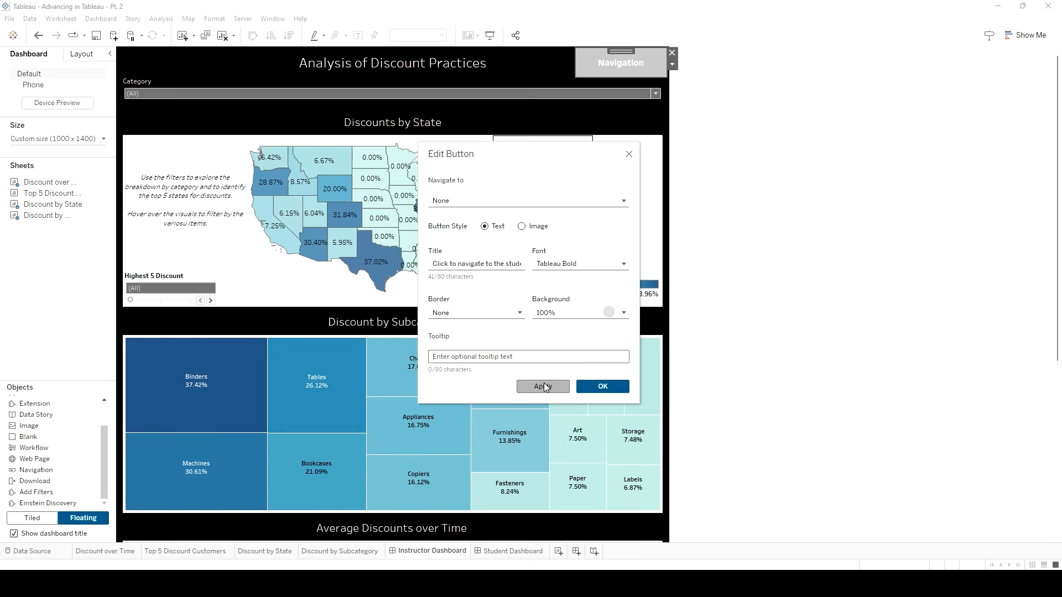
click(542, 386)
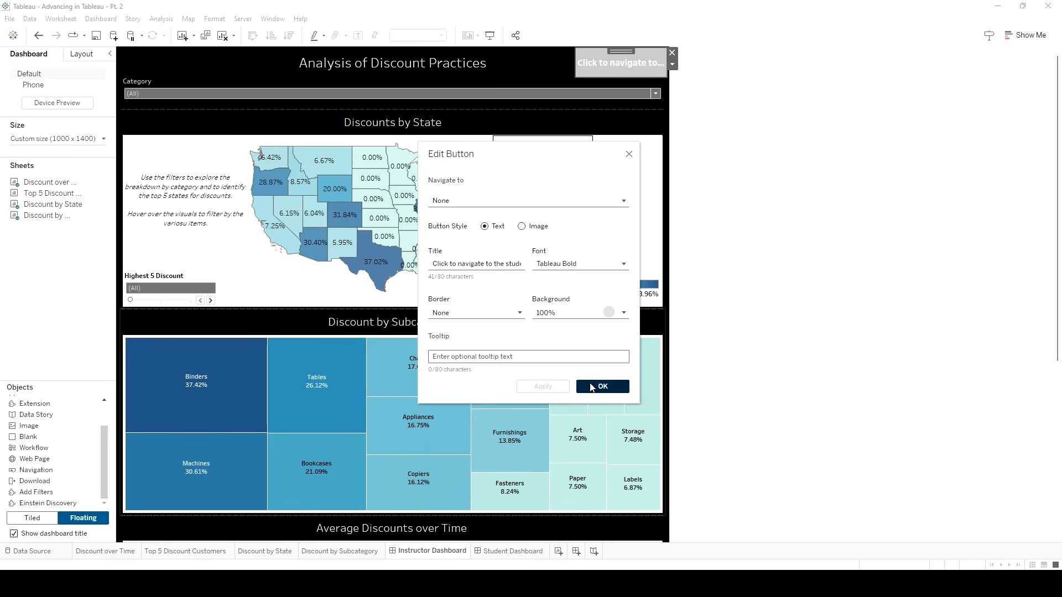
Set the navigation button's tooltip to "Click her to see a visual created by the student regarding cost data".
click(512, 357)
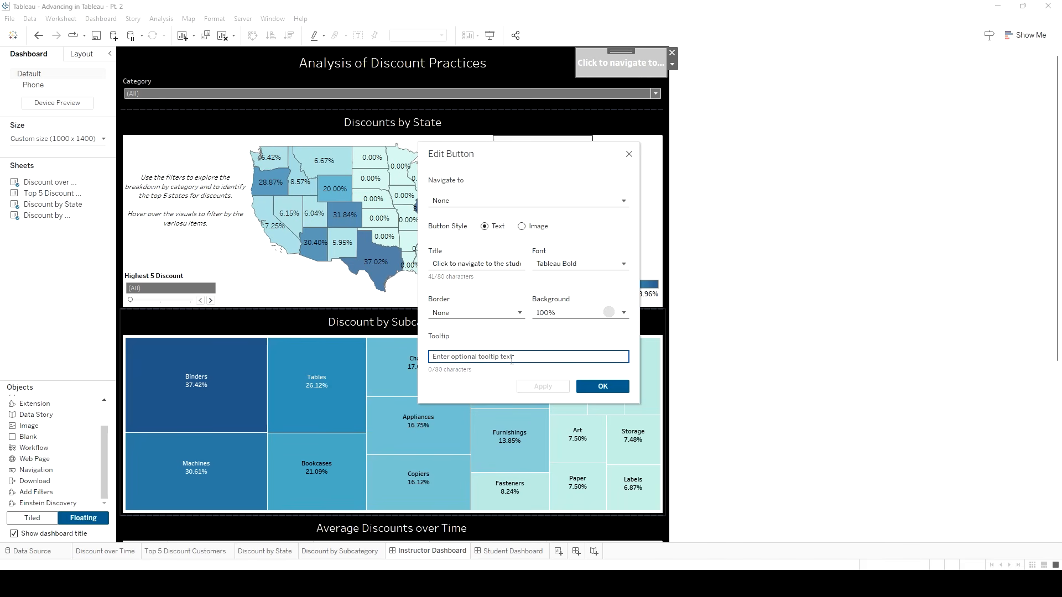
text(Click her to )
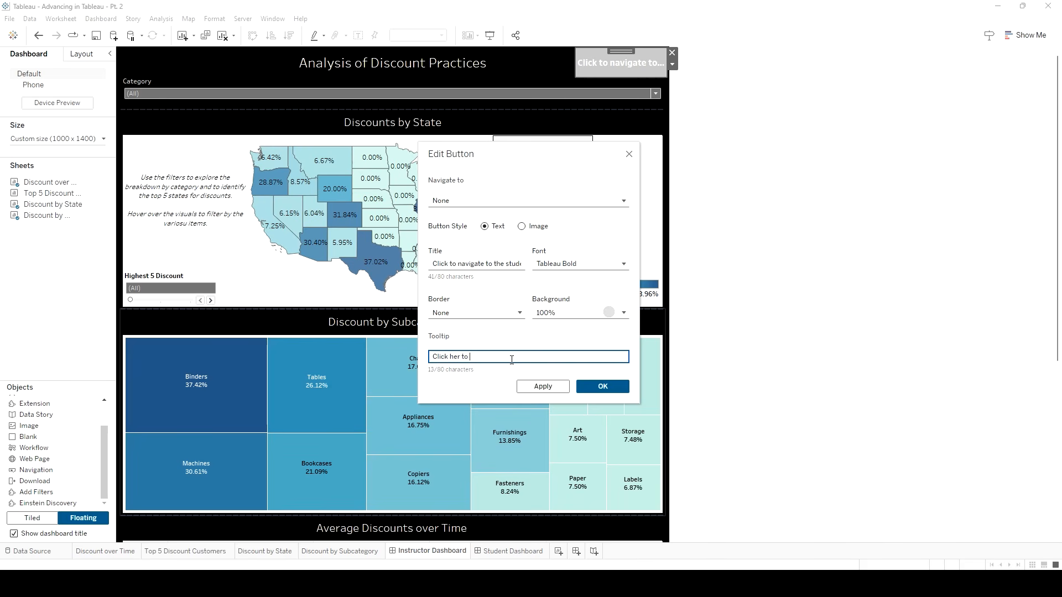
text(see a visual created by the student regarding cost data)
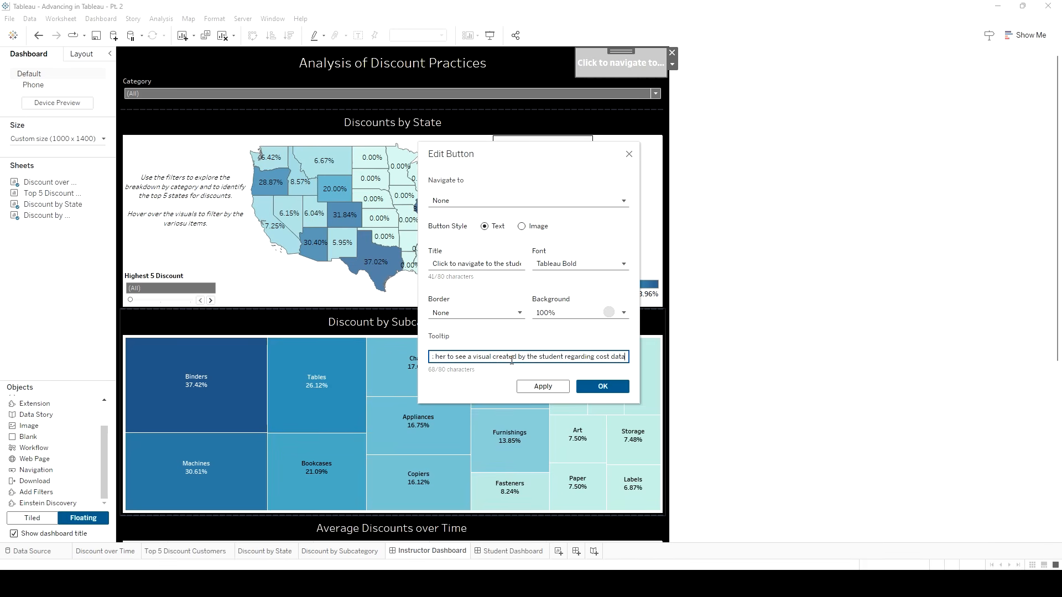
Set the navigation button's font size to 10, apply the change and close the button settings.
click(580, 269)
click(560, 304)
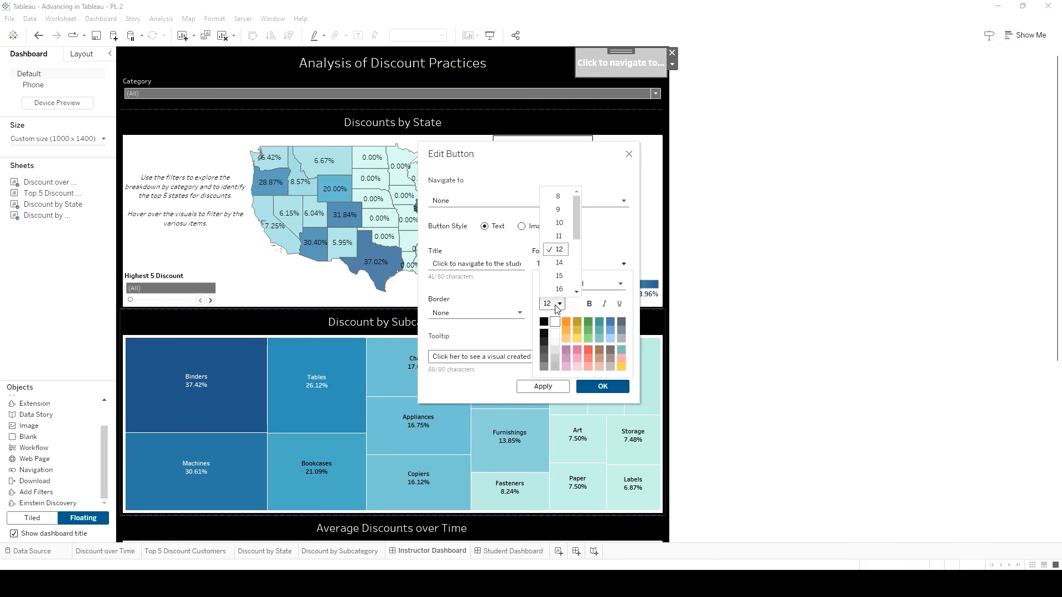
click(559, 223)
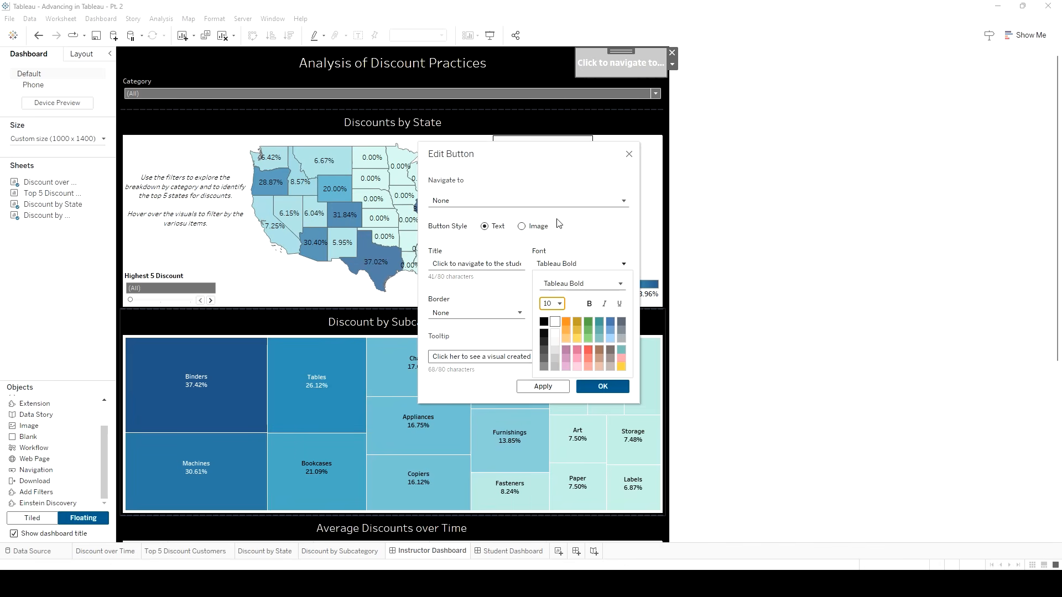
click(543, 386)
click(602, 386)
Enlarge the floating navigation button in height and width so its full title fits beside the dashboard title.
drag(630, 79, 628, 87)
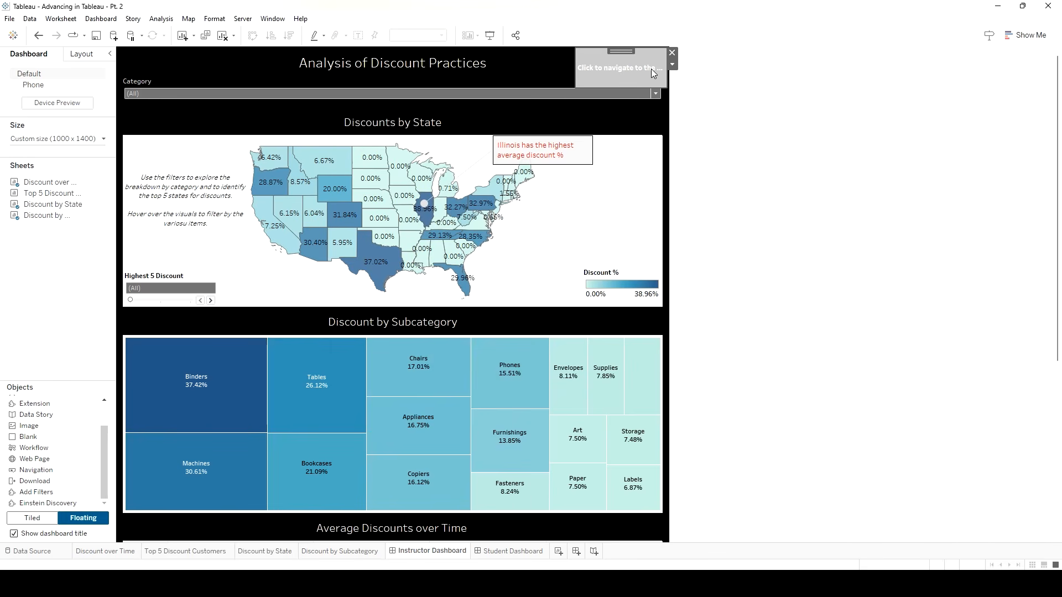
click(673, 65)
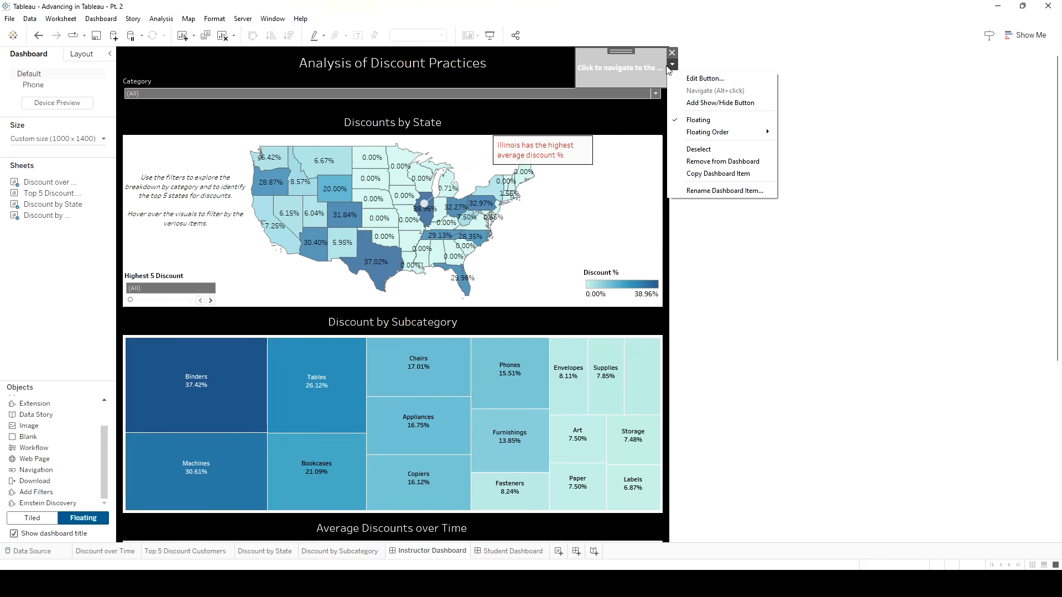
click(575, 68)
drag(575, 68, 499, 67)
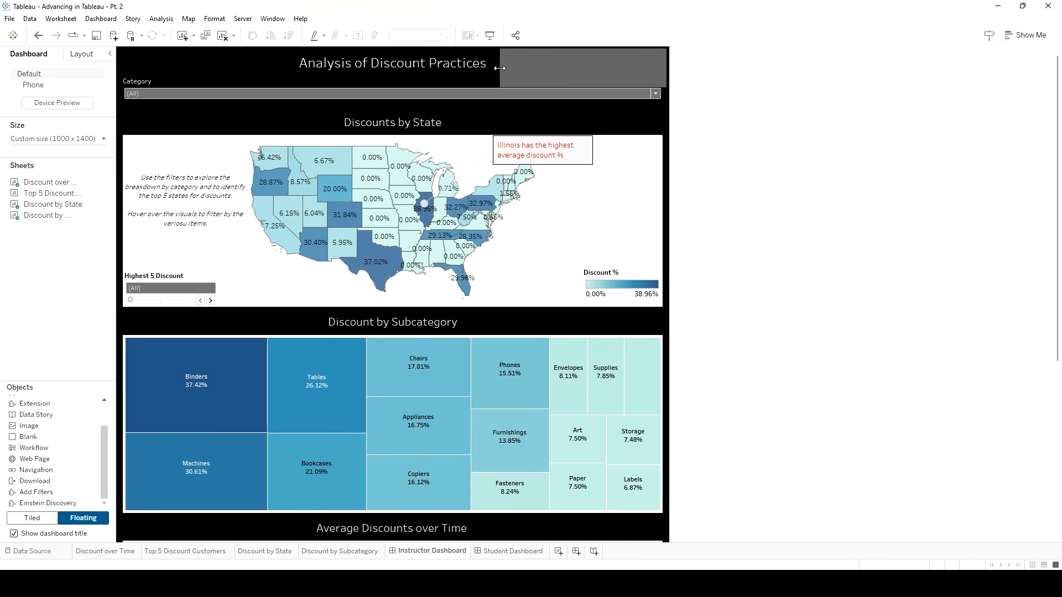
right_click(614, 71)
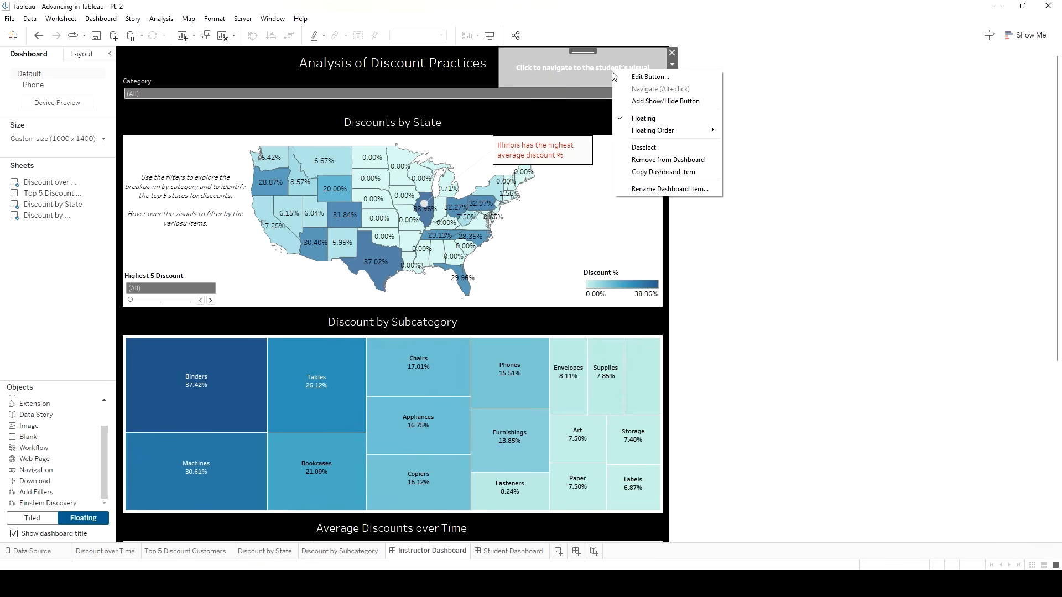
click(640, 78)
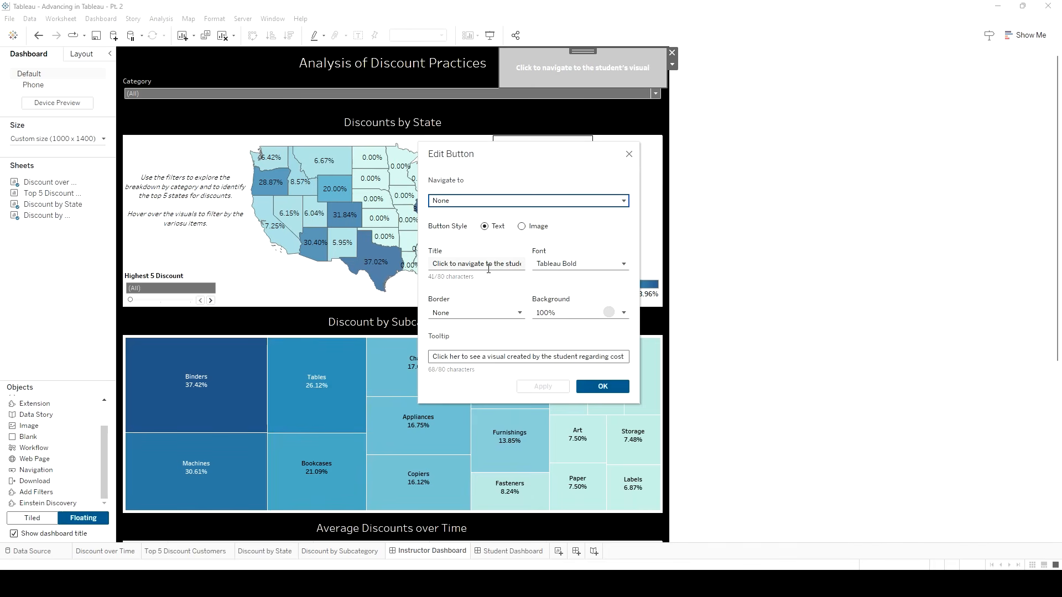
click(594, 315)
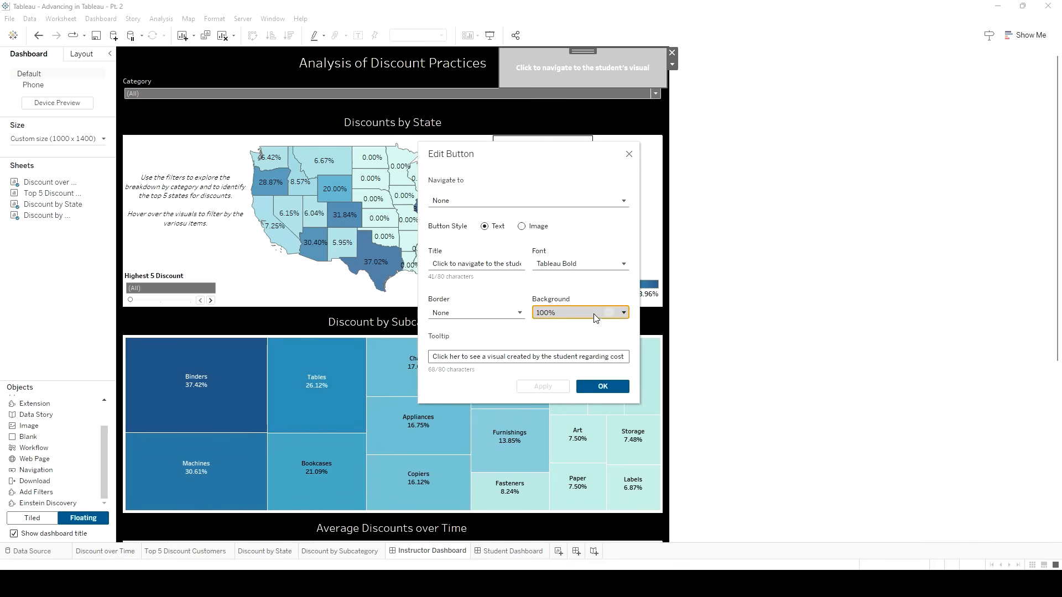
click(594, 316)
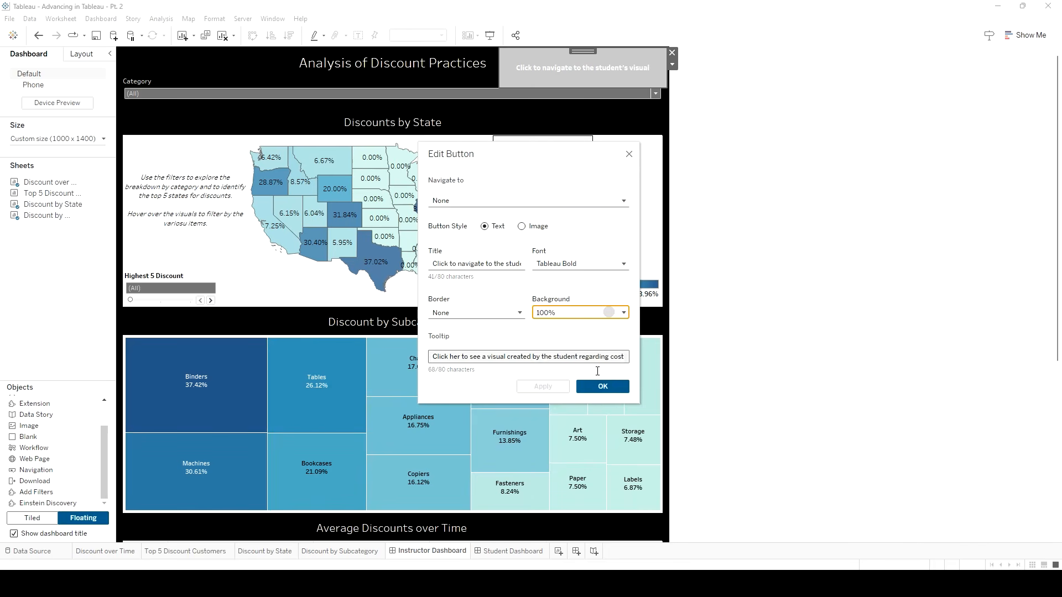
click(601, 386)
Turn the floating navigation button into a thin tiled banner spanning the full width above the dashboard title.
click(673, 67)
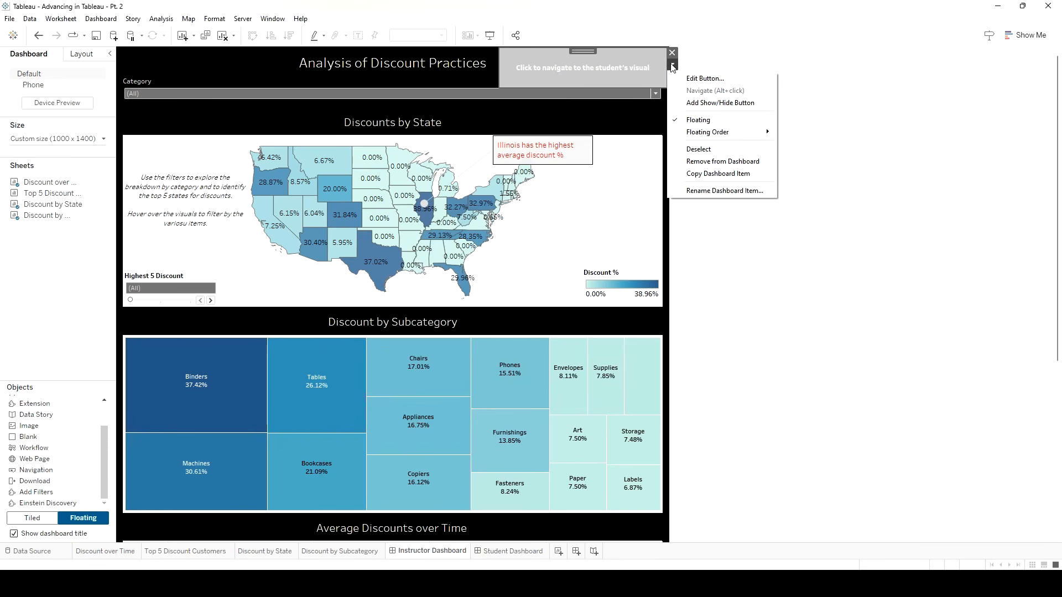
click(690, 115)
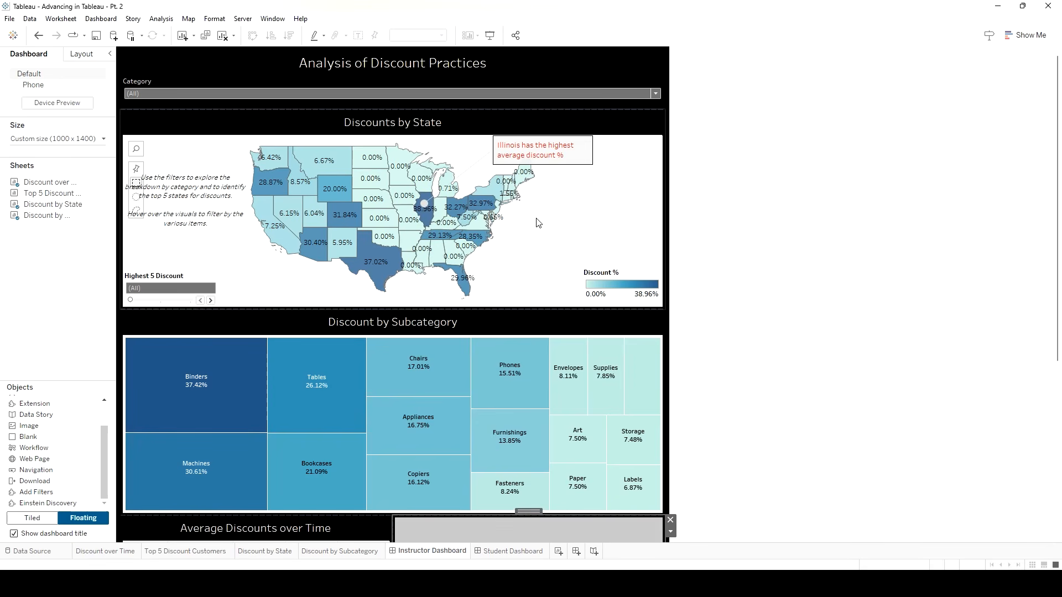
scroll(545, 305, down, 1)
drag(1060, 218, 1050, 381)
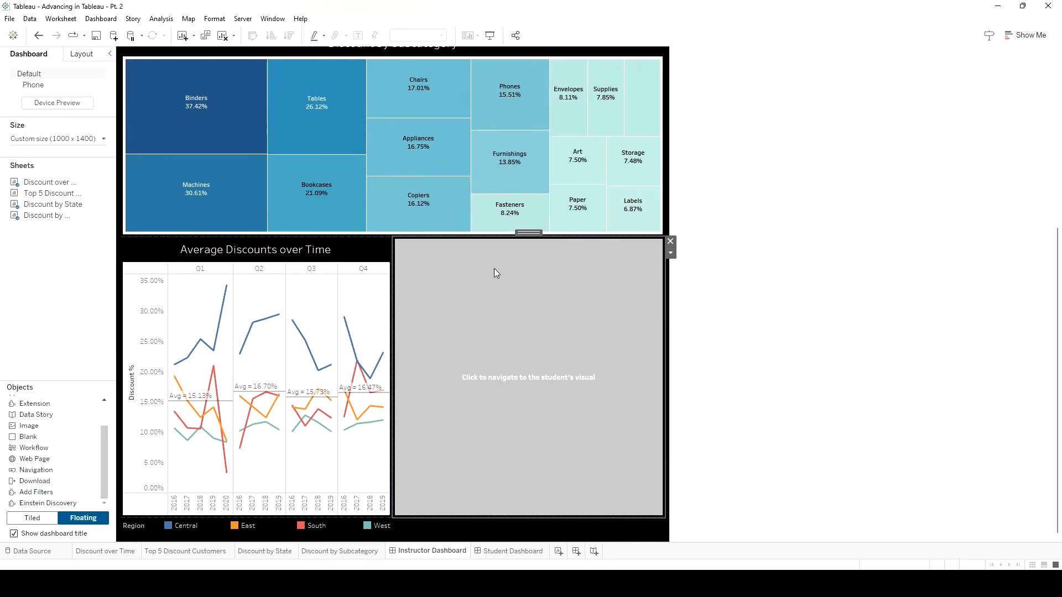
drag(529, 233, 540, 48)
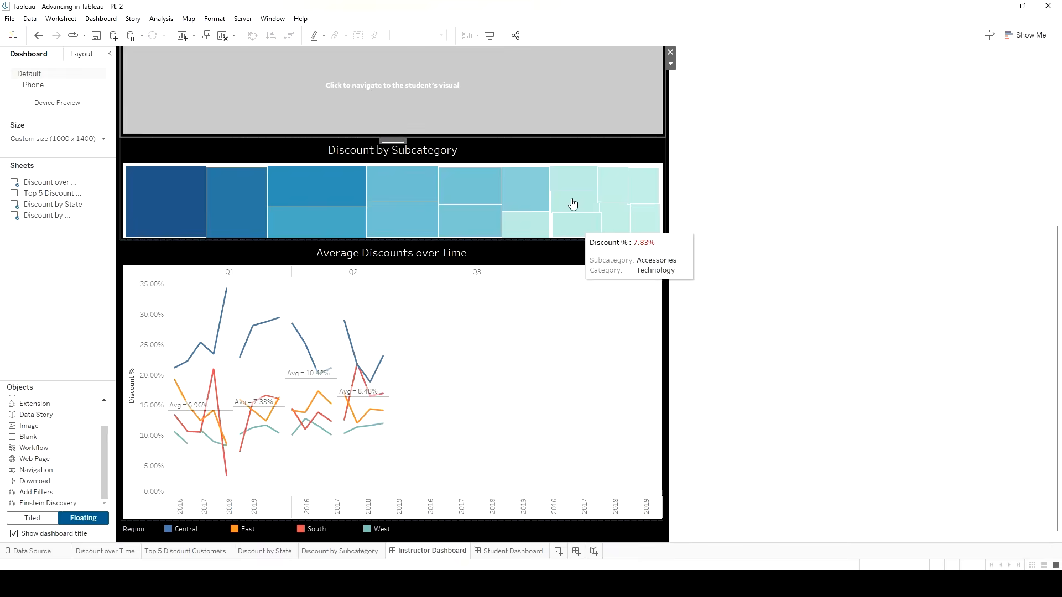
drag(1058, 379, 1058, 220)
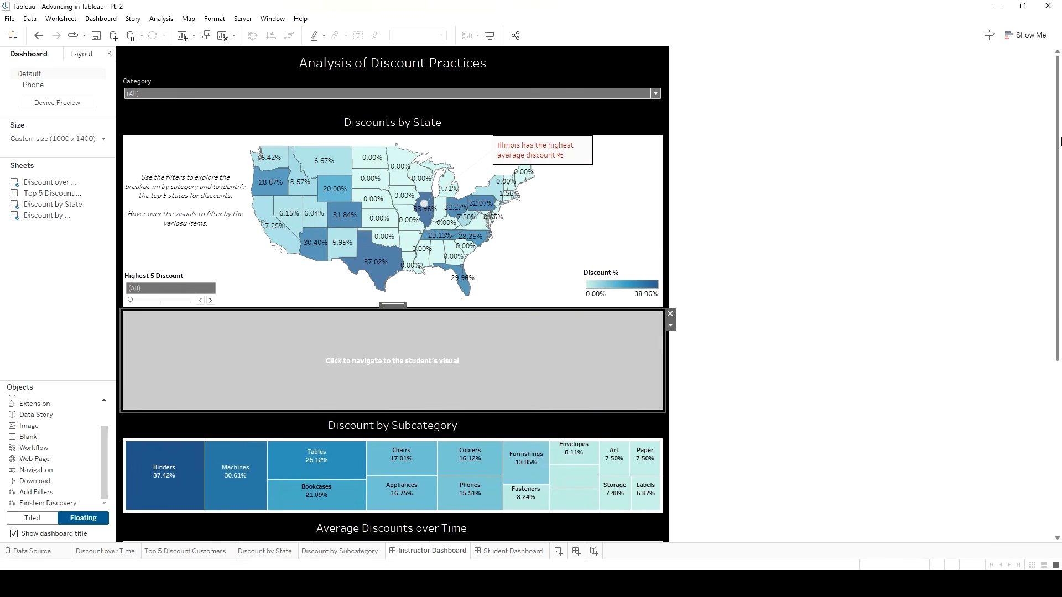
drag(386, 305, 419, 49)
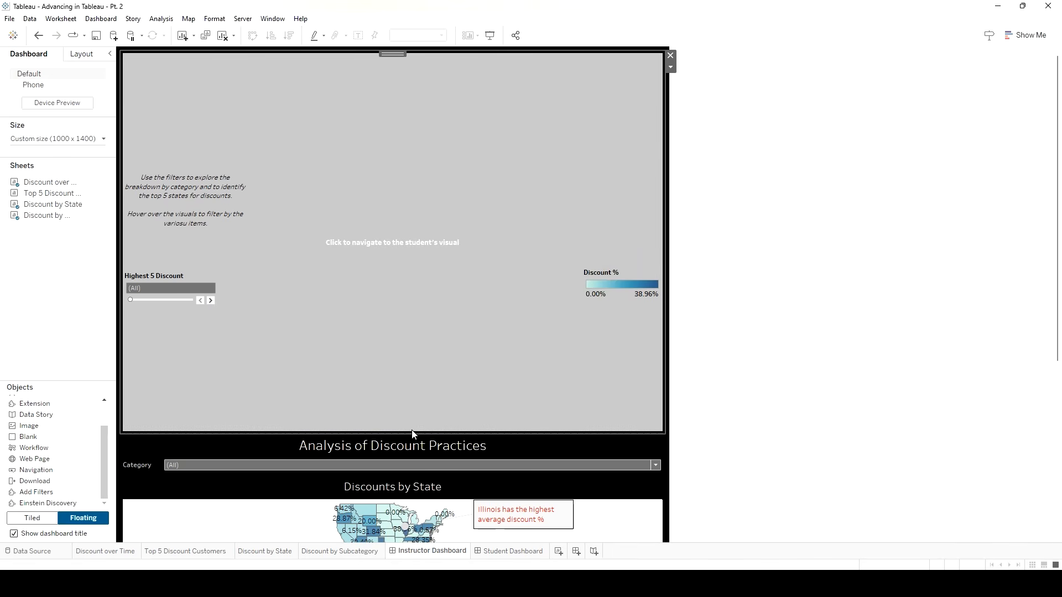
drag(408, 433, 443, 71)
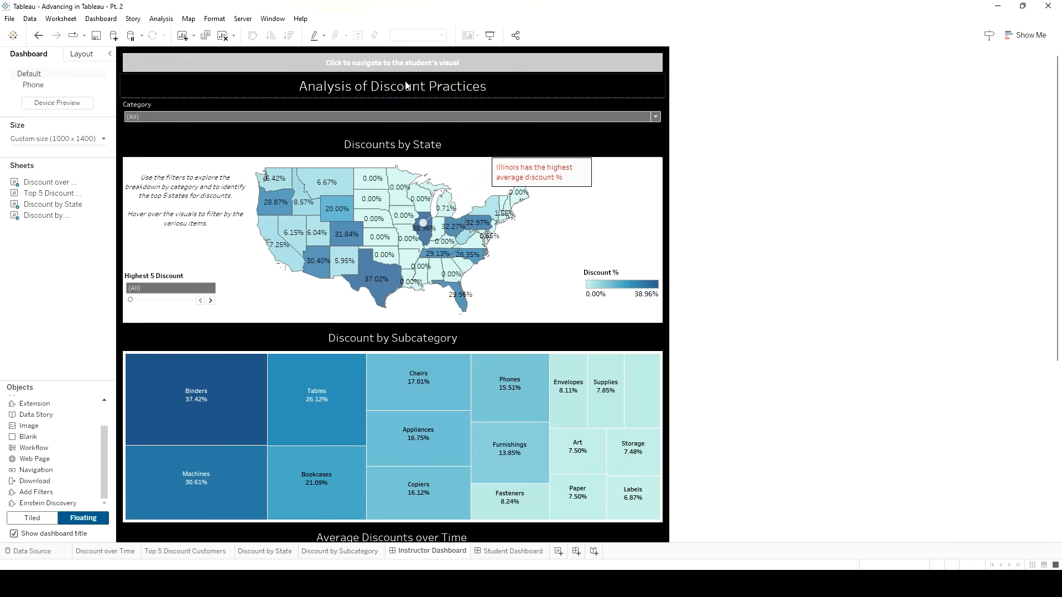
Set the navigation button to navigate to the Student Dashboard and apply the change.
click(427, 68)
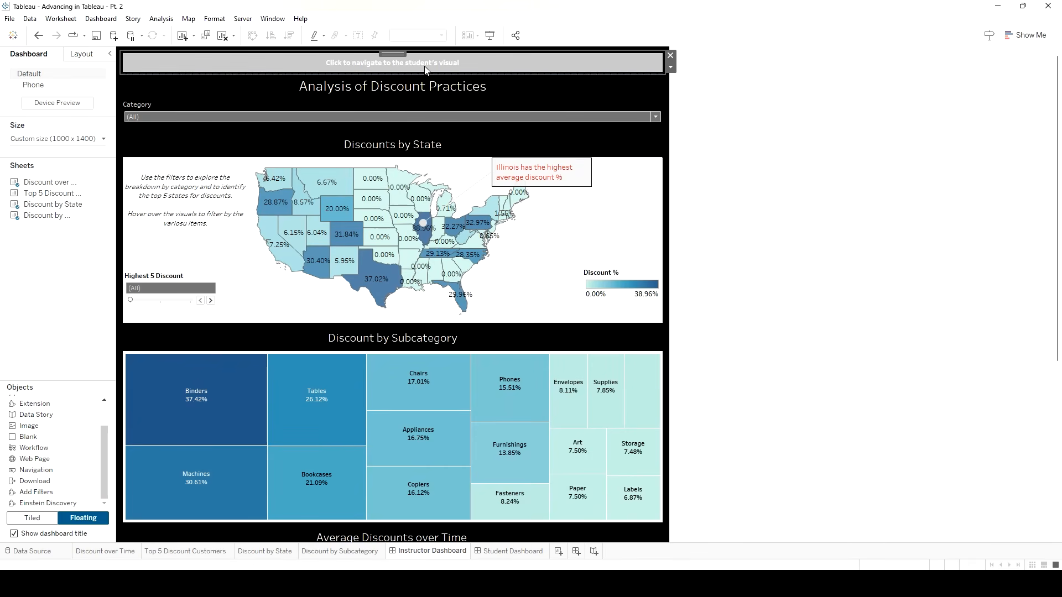
click(670, 67)
click(690, 83)
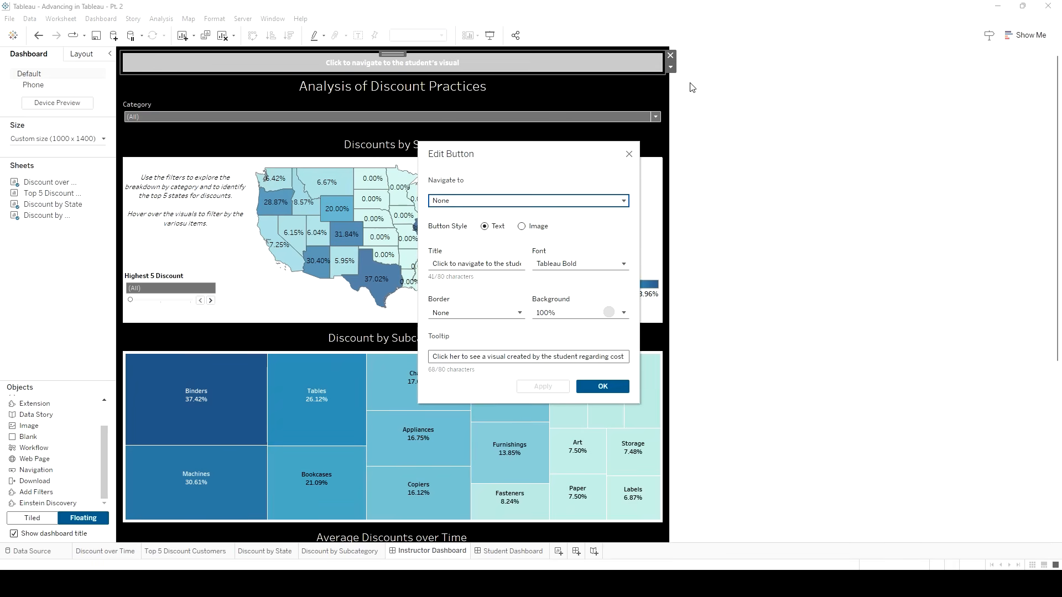
click(463, 201)
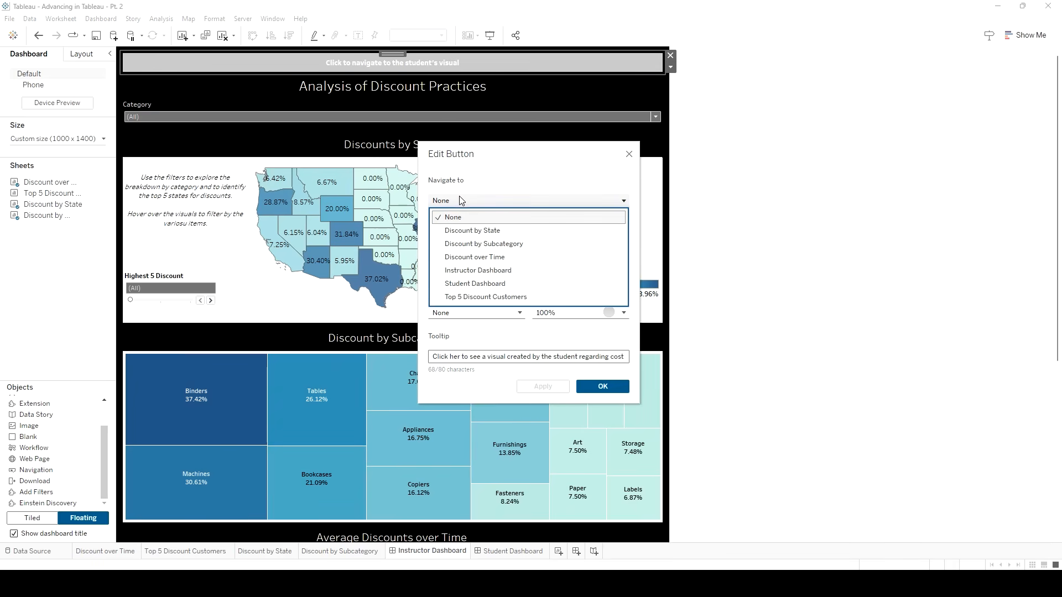
click(465, 283)
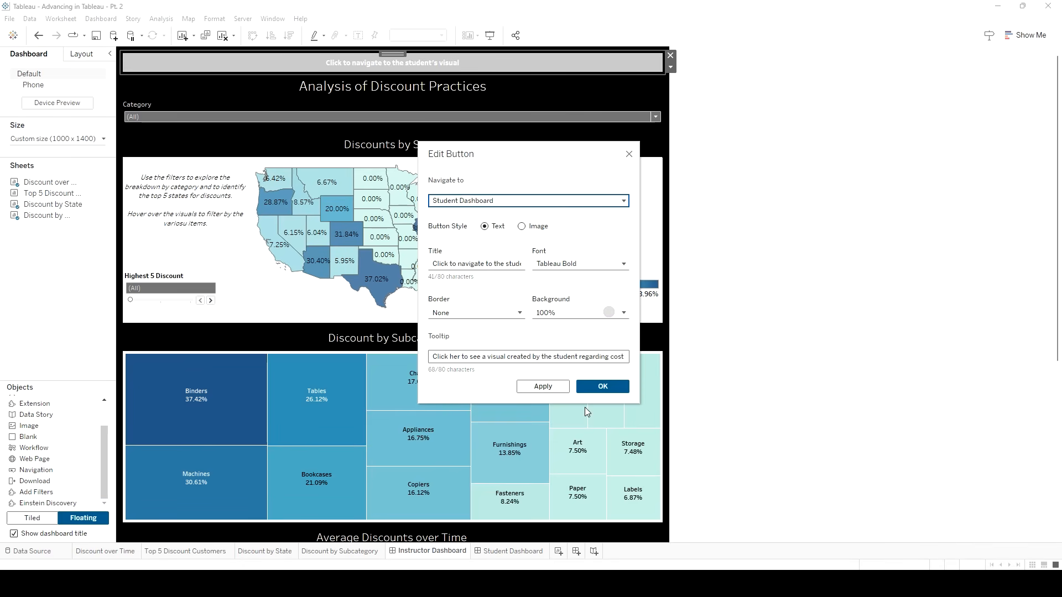
click(543, 387)
click(603, 386)
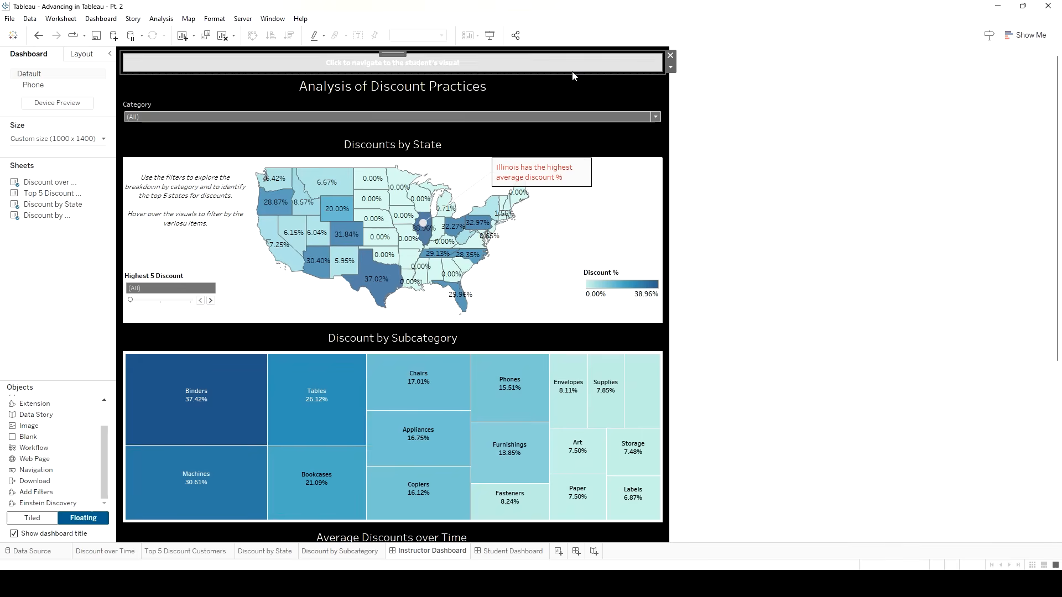
Set the navigation button's background to a darker gray and apply it.
click(671, 68)
click(678, 82)
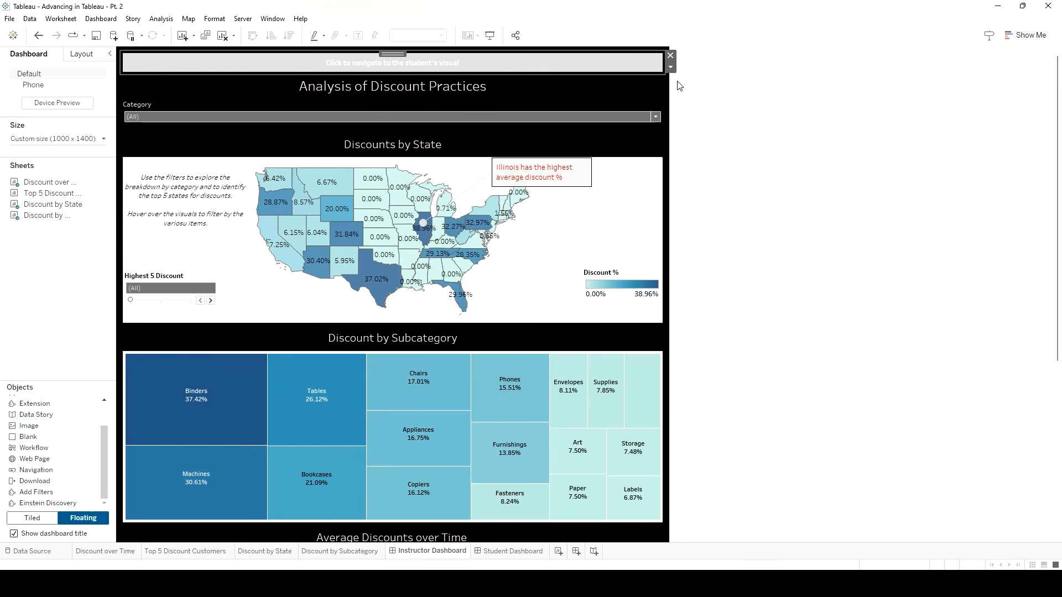
click(569, 314)
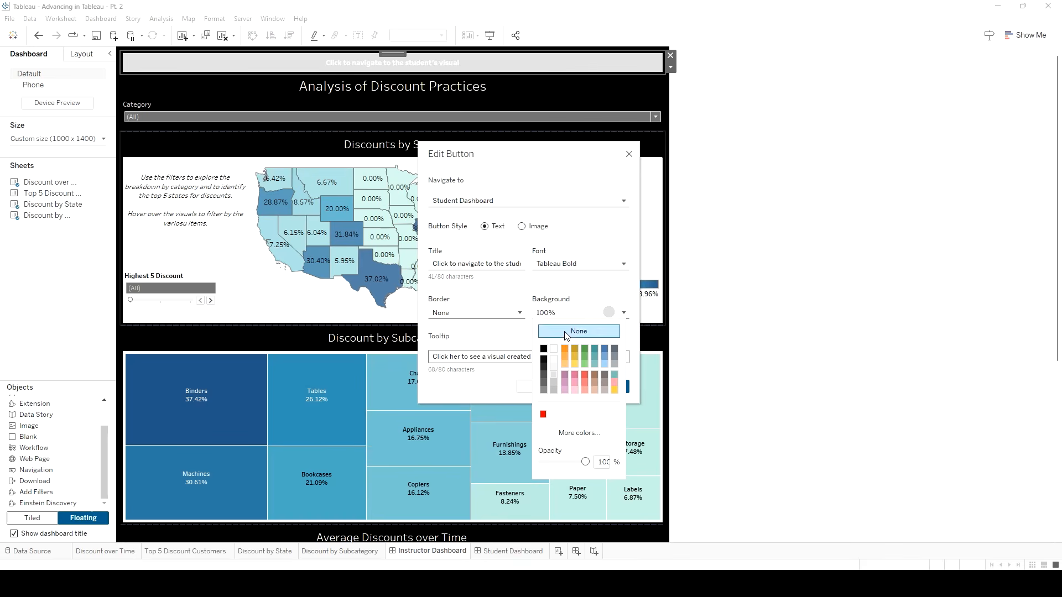
click(555, 390)
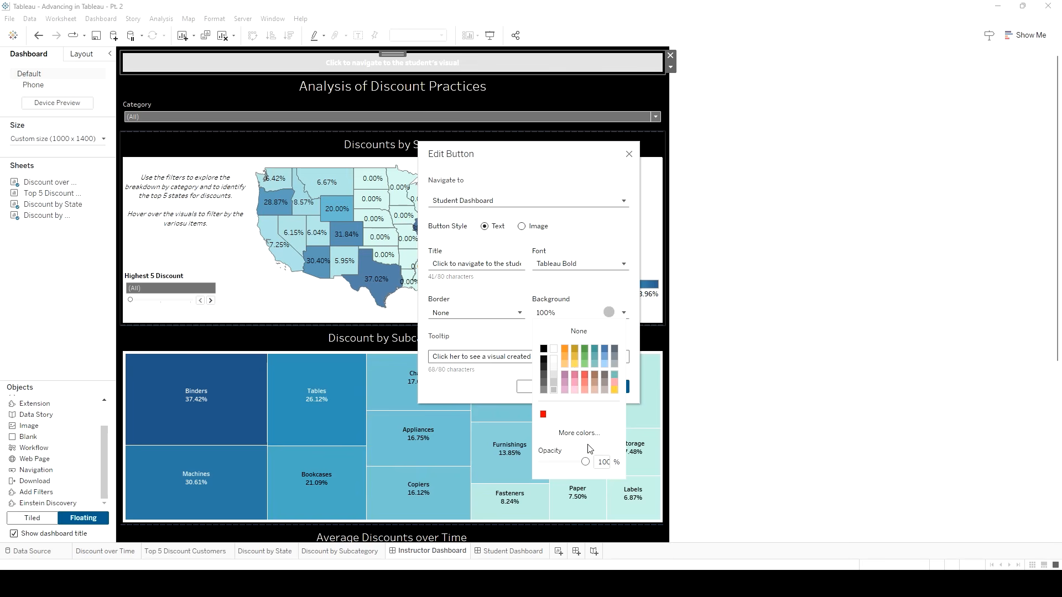
click(494, 382)
click(543, 386)
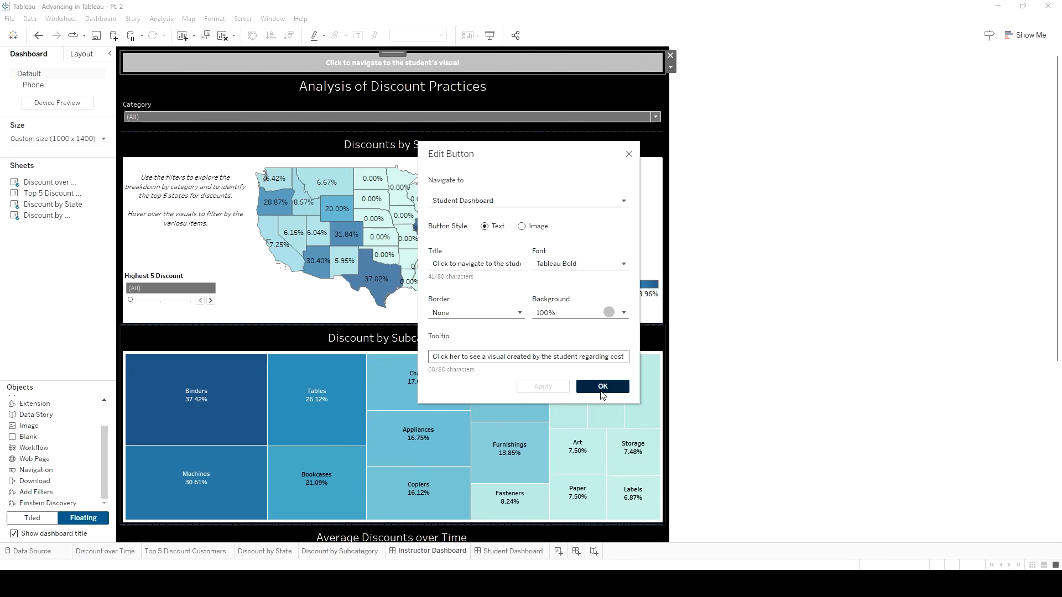
Change the navigation button's background to the saved custom red and apply it.
click(623, 313)
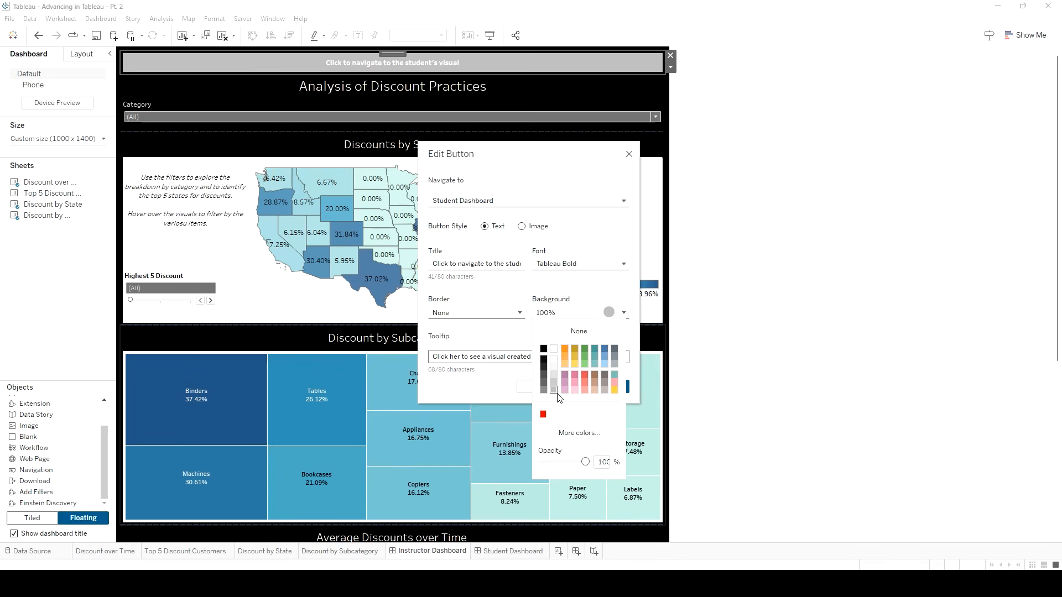
click(543, 414)
click(543, 387)
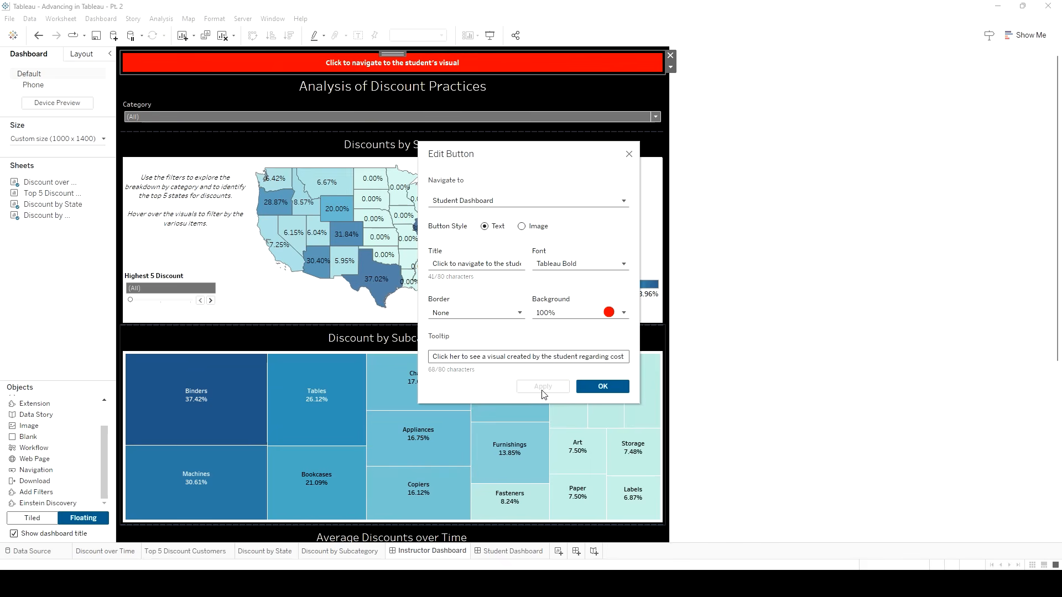
Set the navigation button's custom background color to the Arizona Wildcats navy #003366, copied from the team color codes page in the browser.
click(588, 314)
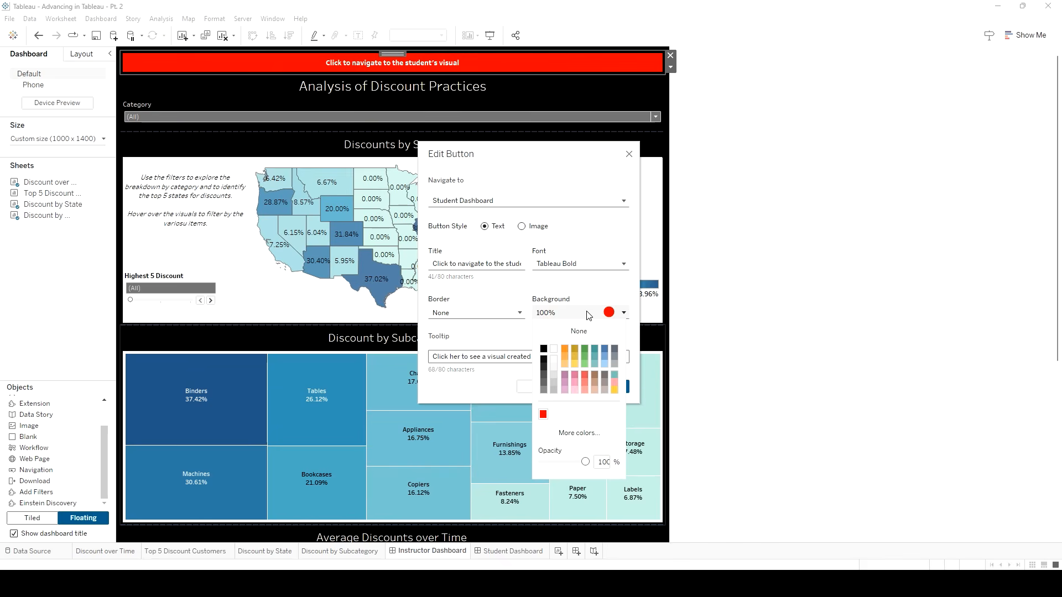
click(577, 435)
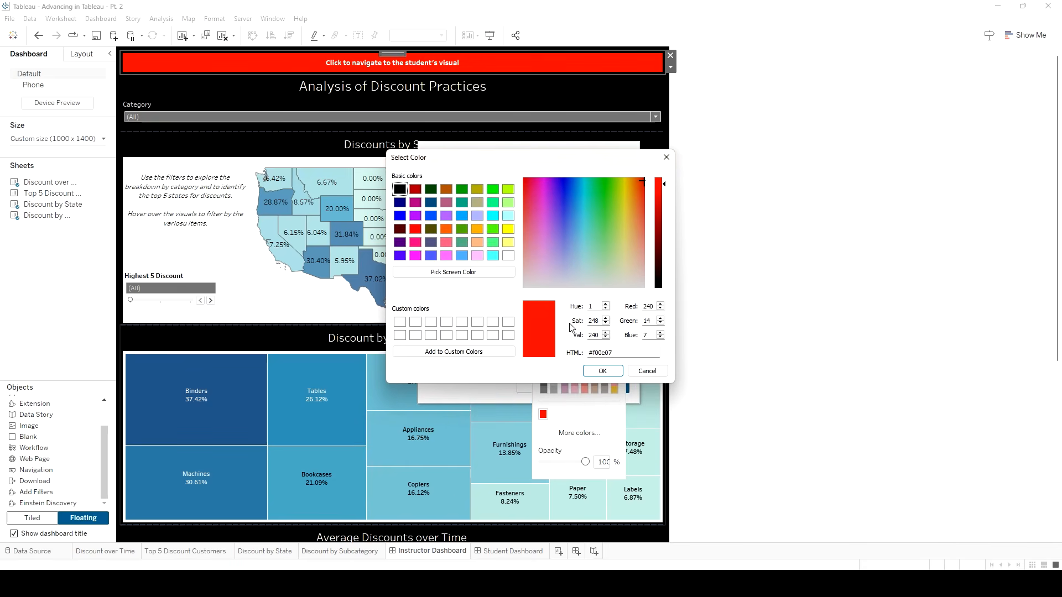
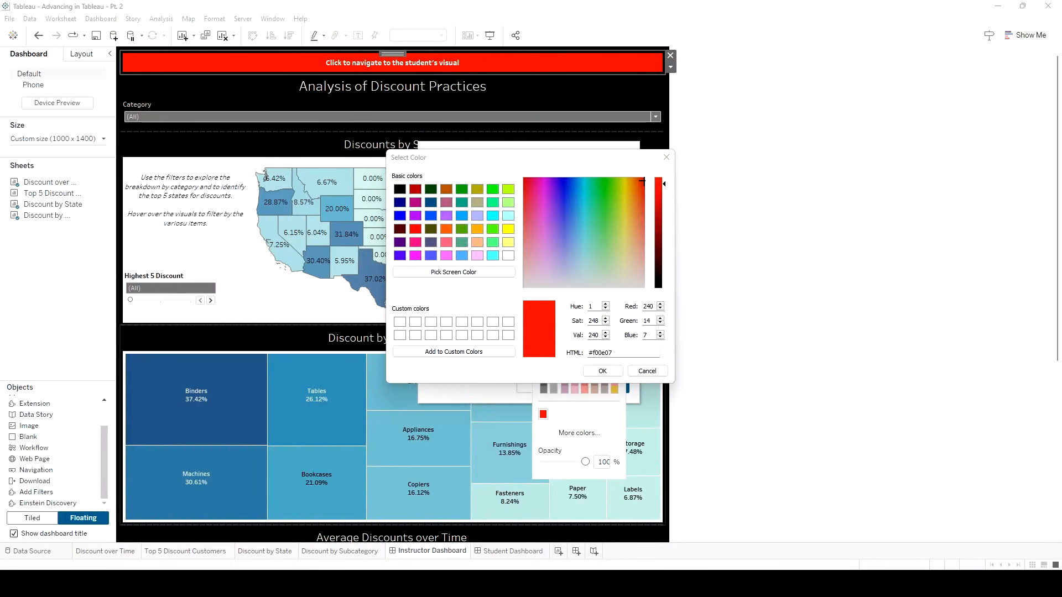
key(alt+Tab)
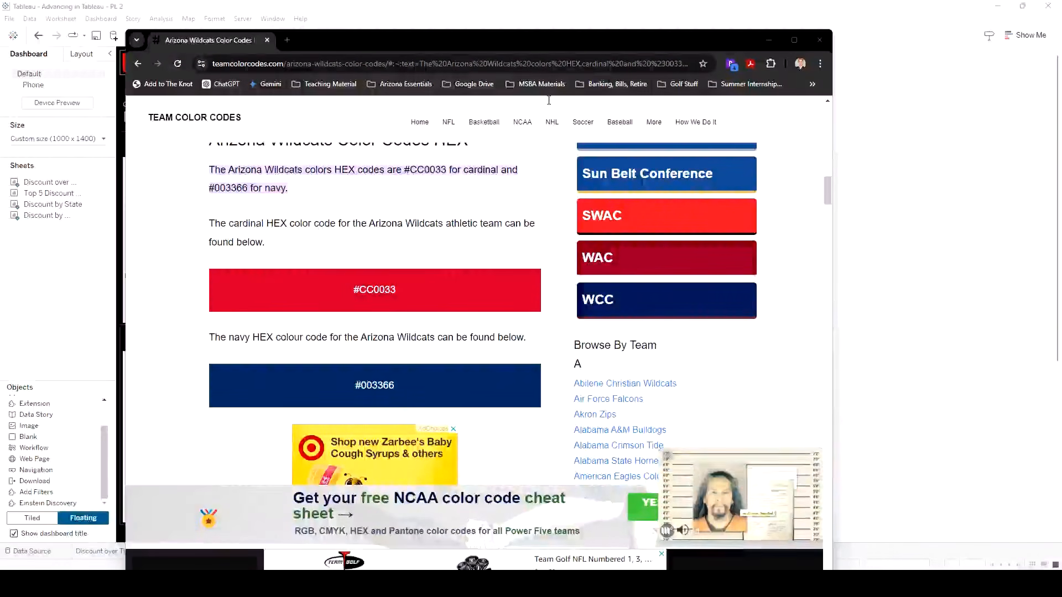
drag(565, 48, 494, 51)
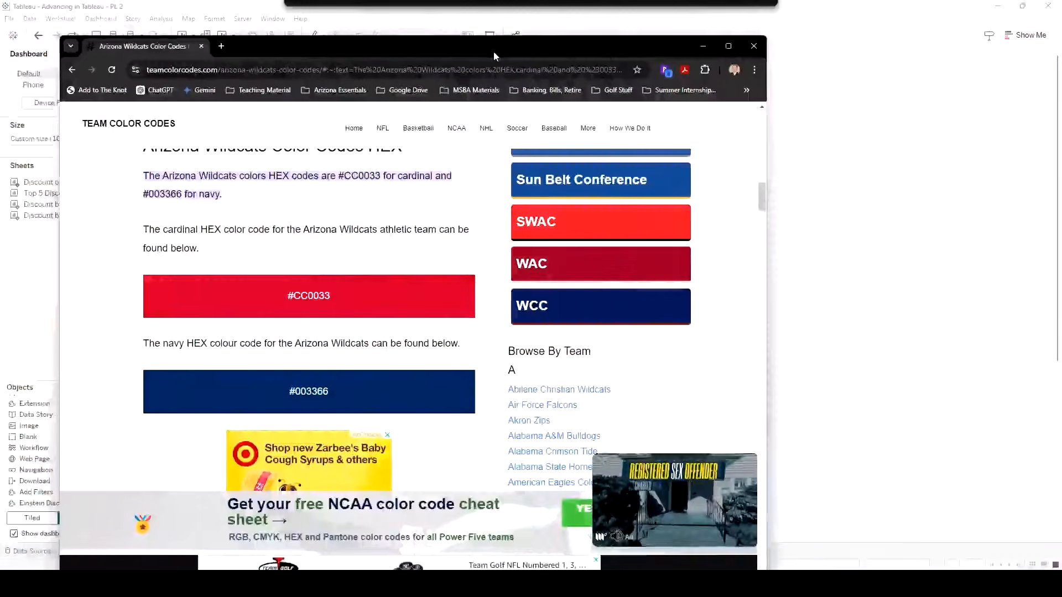
drag(333, 392, 295, 393)
key(ctrl+c)
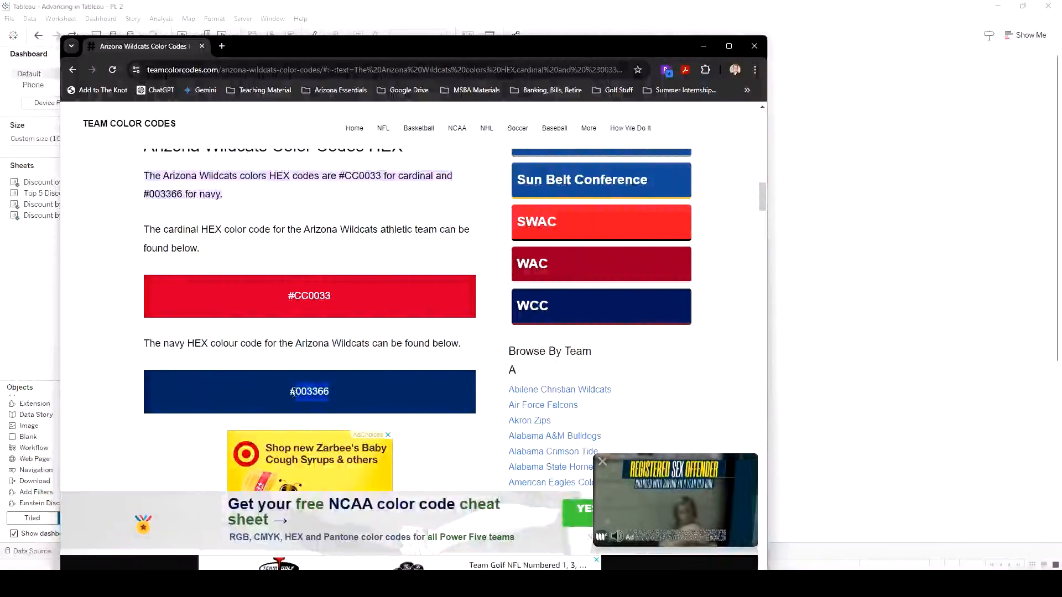
click(704, 46)
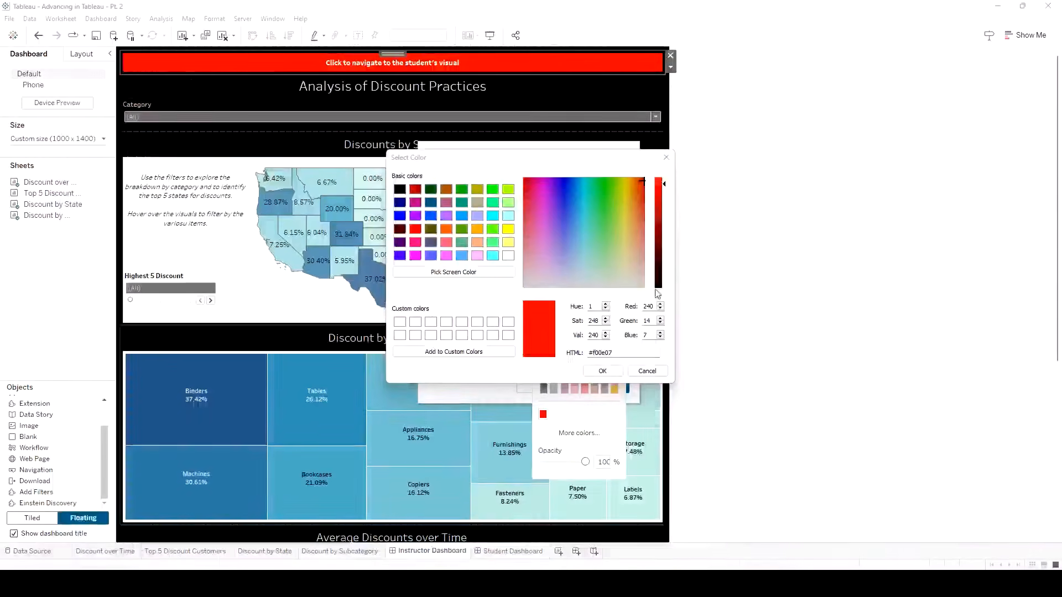
double_click(596, 352)
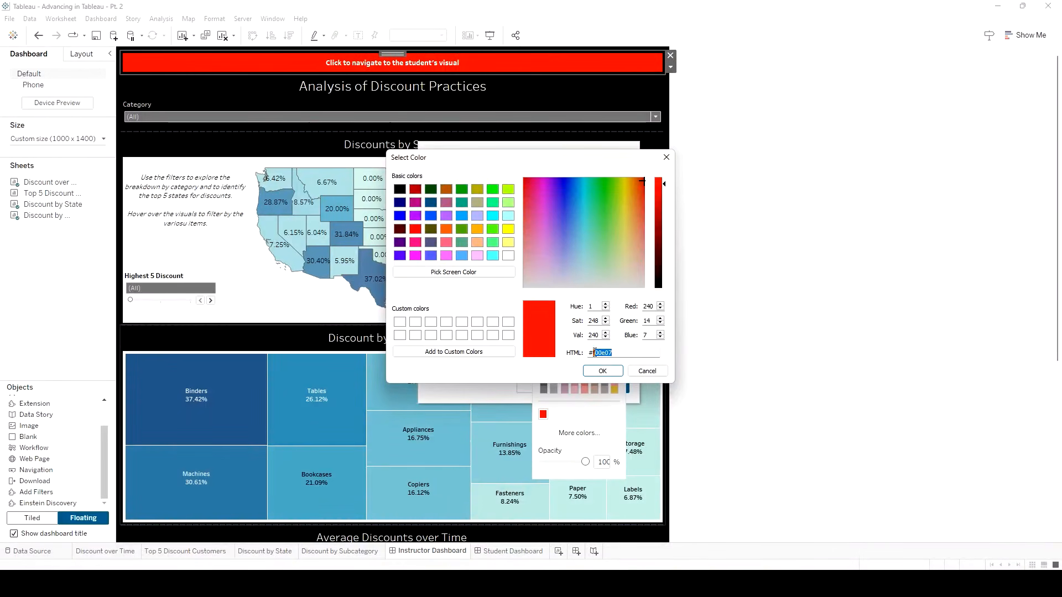
key(ctrl+v)
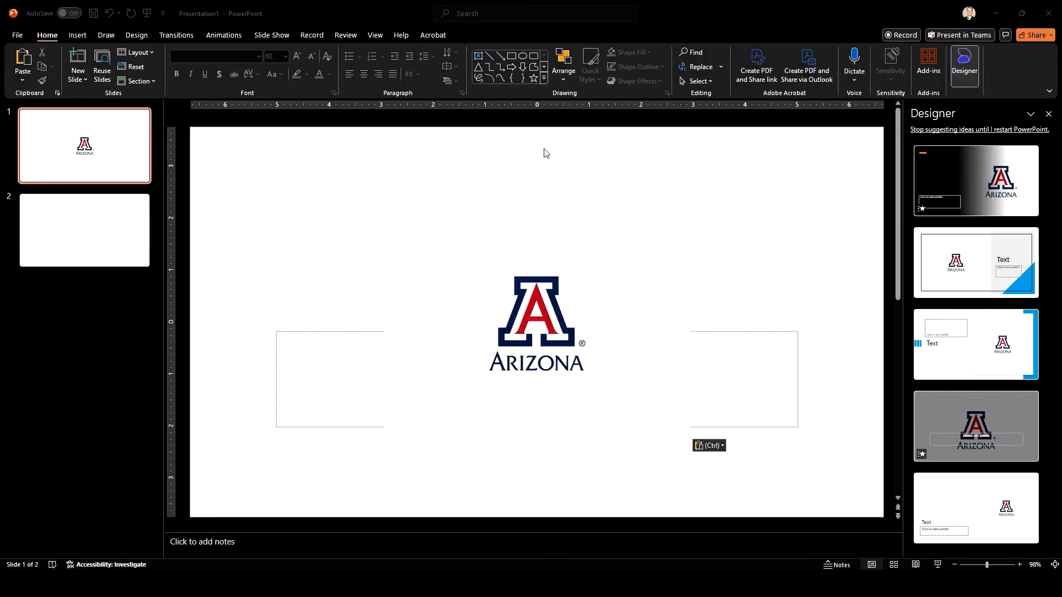
In PowerPoint, place the text box below the Arizona logo with the sample text "dfsdfd" and move the logo up the slide.
click(332, 338)
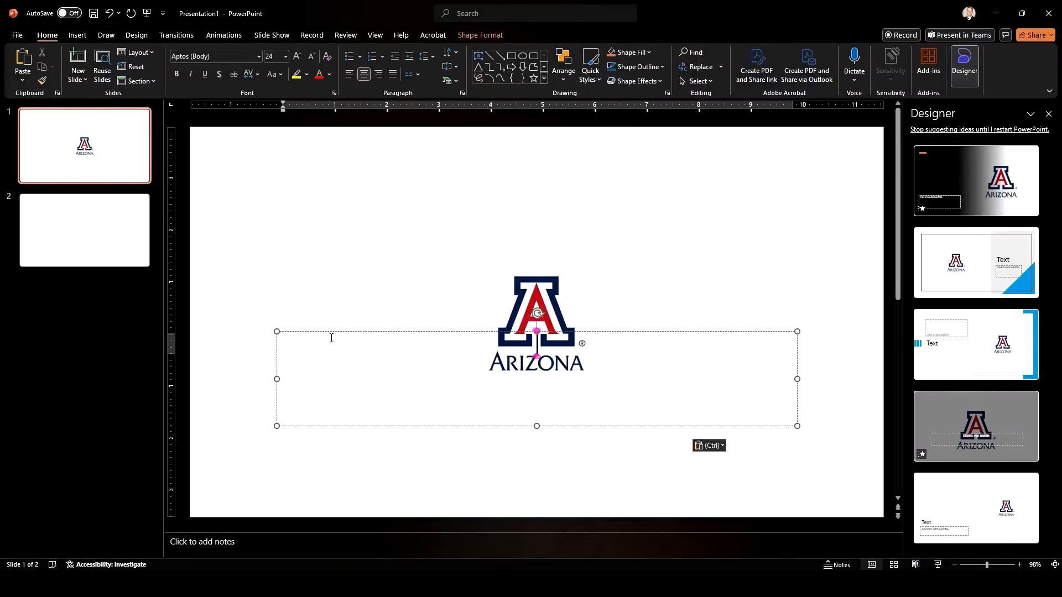
drag(348, 332, 346, 401)
click(540, 417)
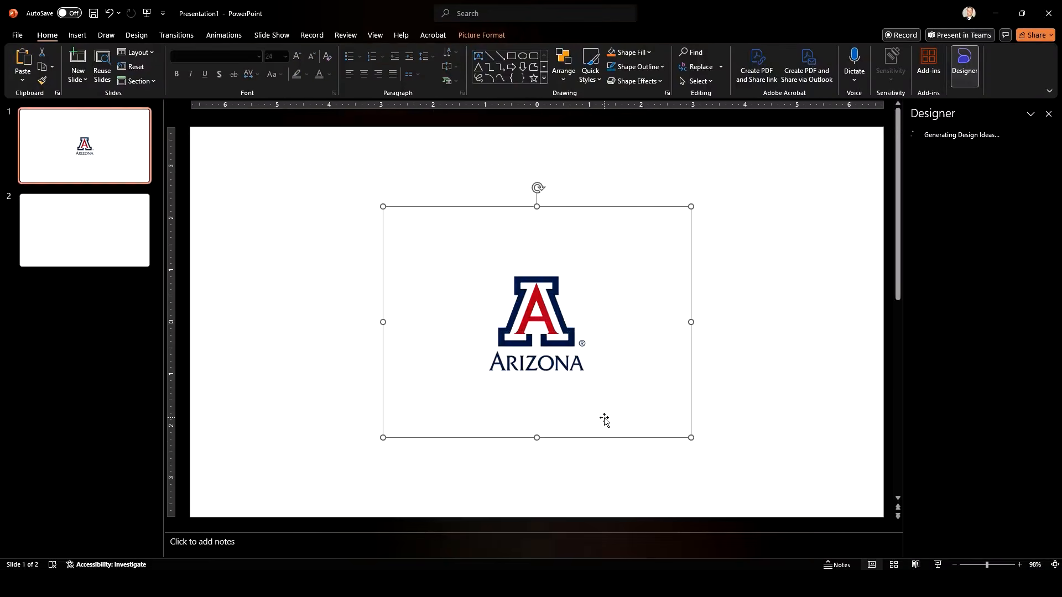
click(511, 461)
click(587, 266)
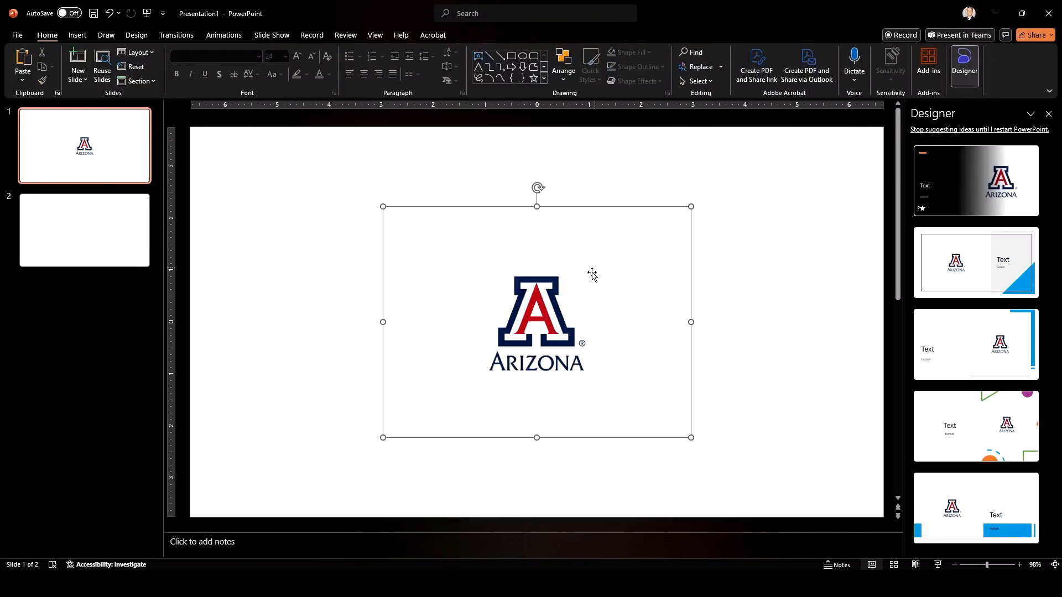
key(ctrl+z)
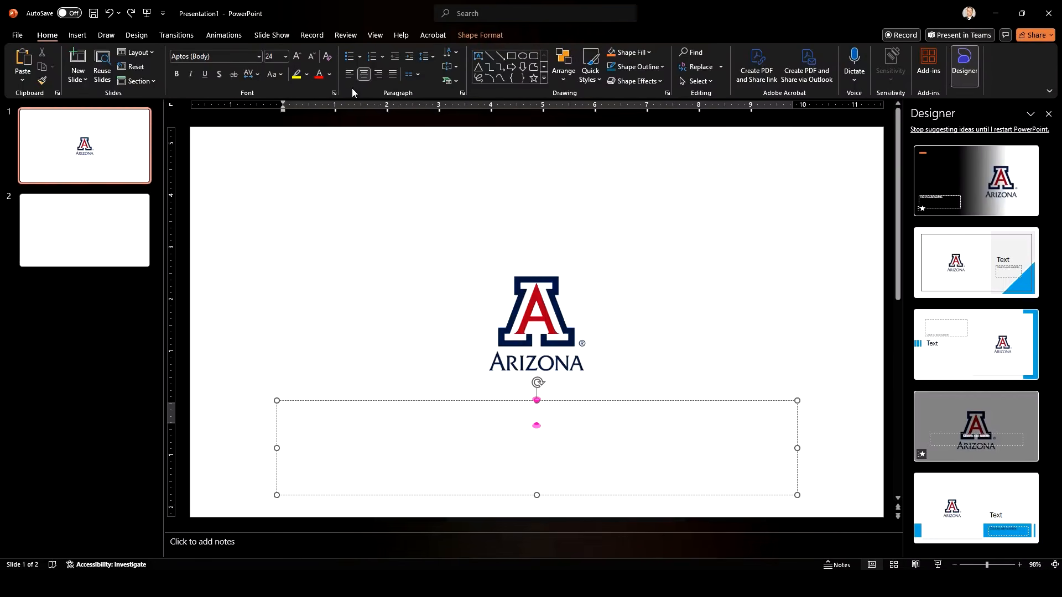
click(329, 74)
click(328, 127)
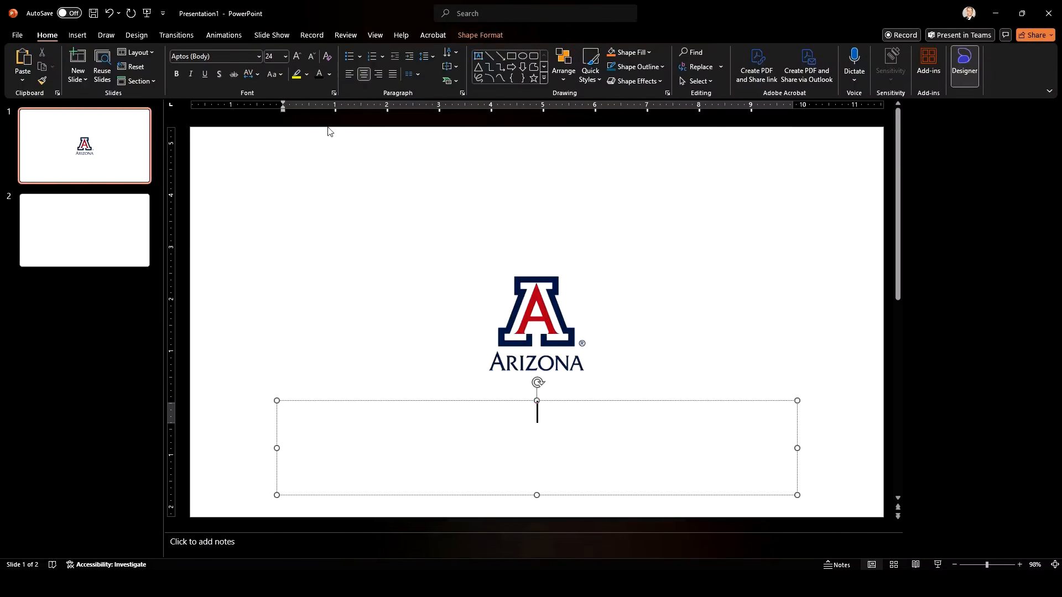
click(476, 404)
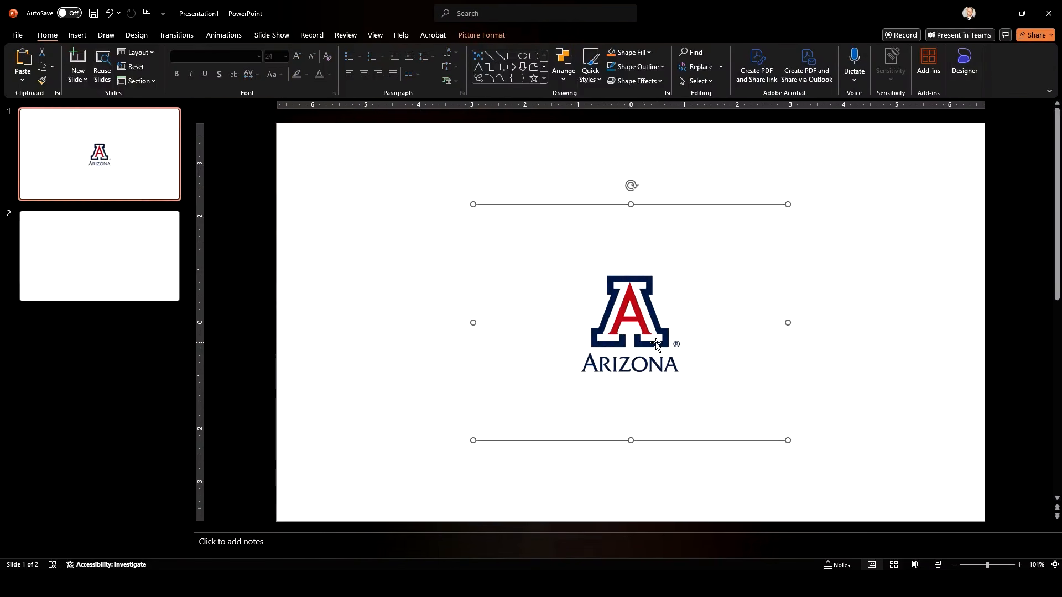
drag(656, 342, 644, 260)
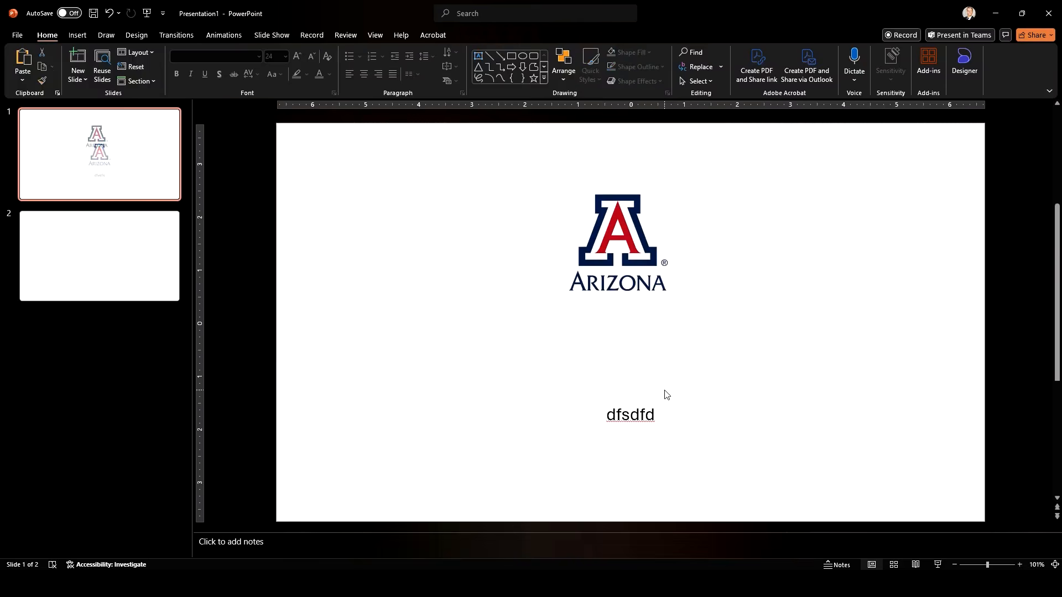
Recolor the sample text "dfsdfd" by sampling the logo's navy outline with the Eyedropper.
click(654, 414)
double_click(655, 415)
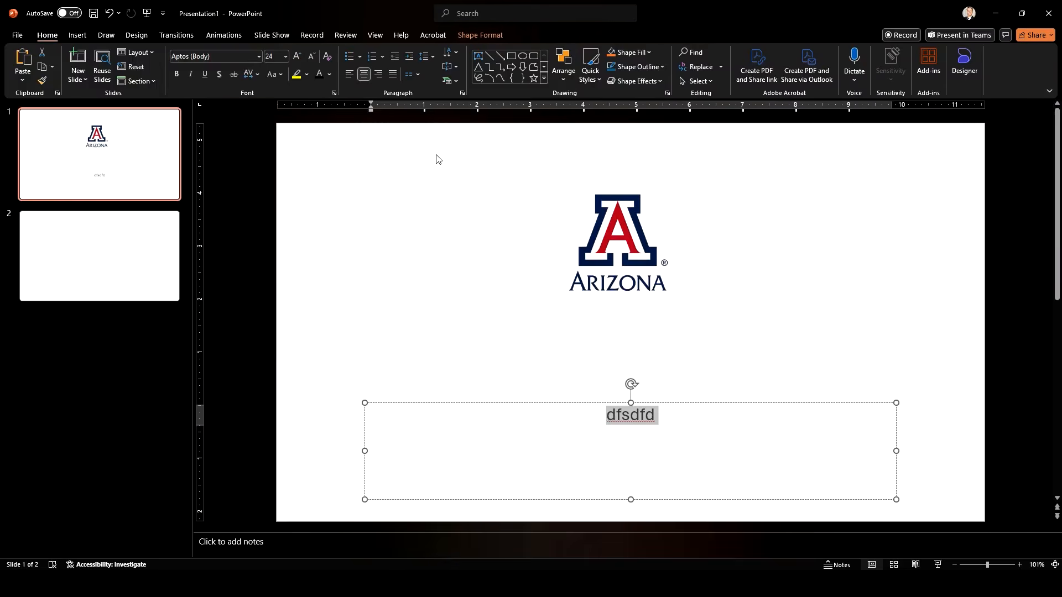
click(330, 74)
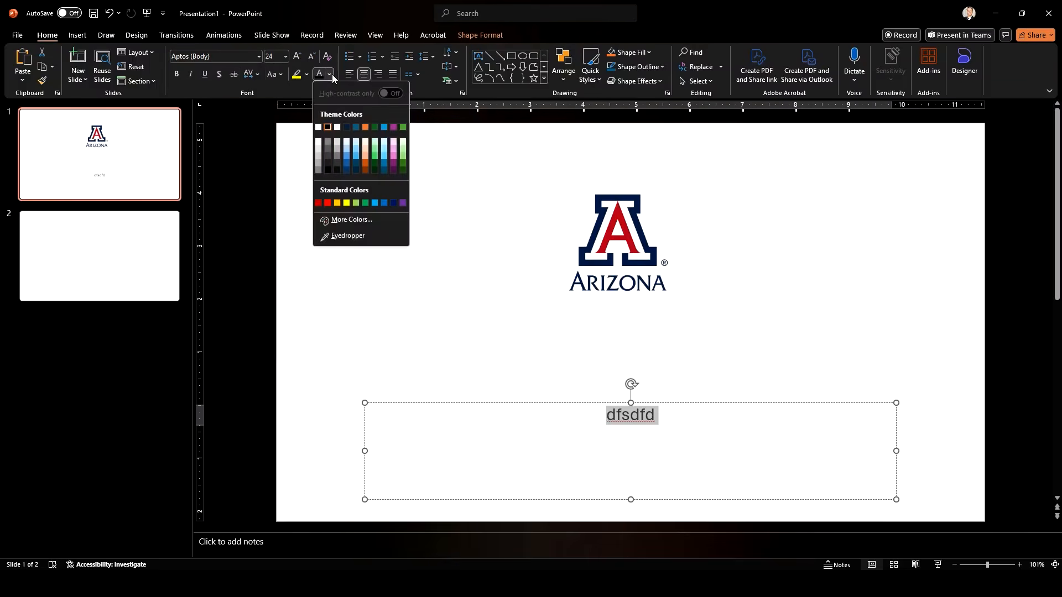
click(347, 236)
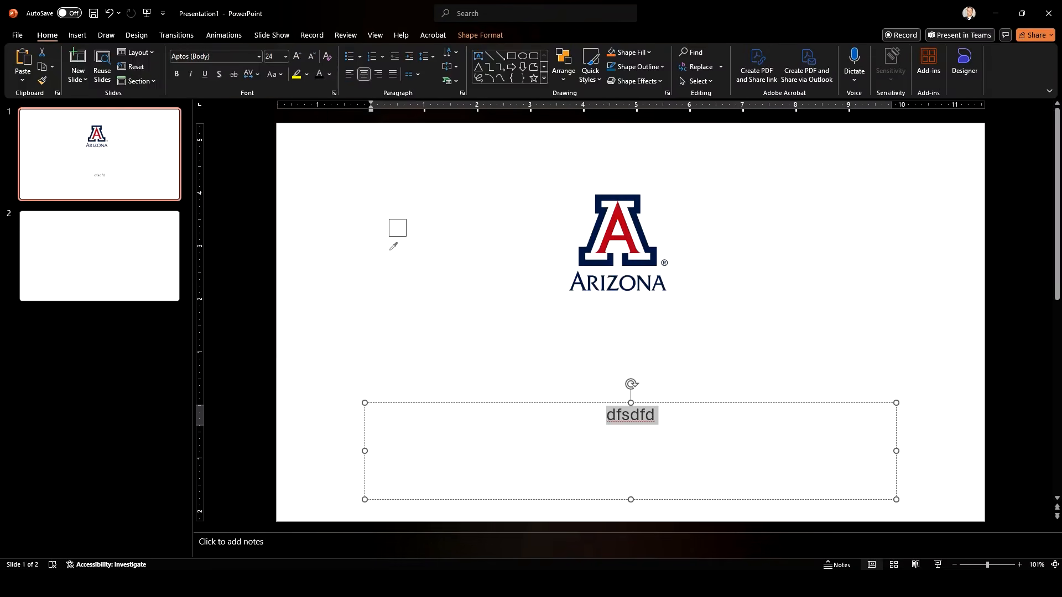
click(590, 247)
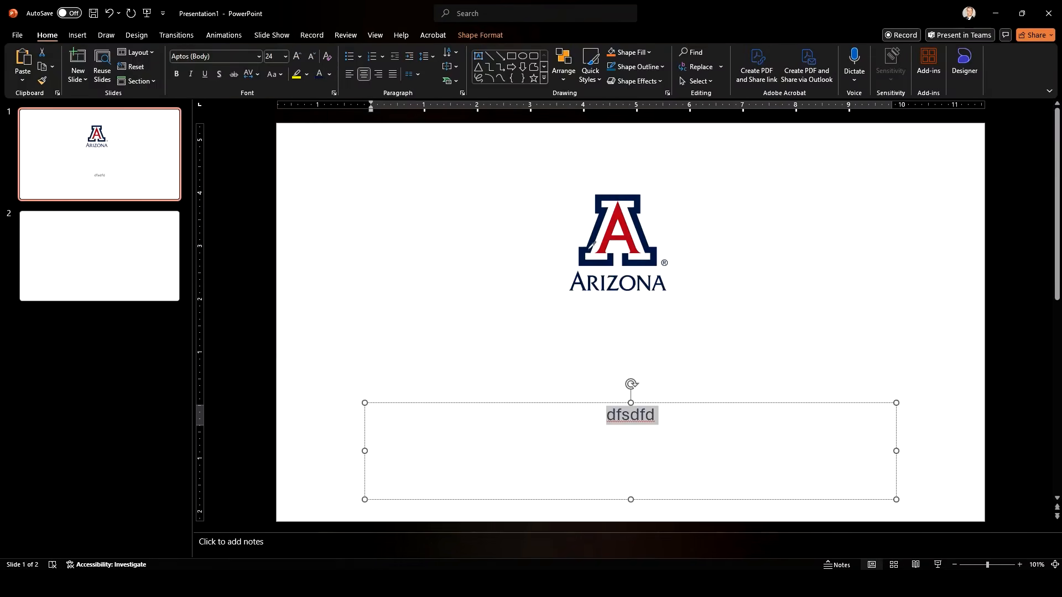
click(664, 428)
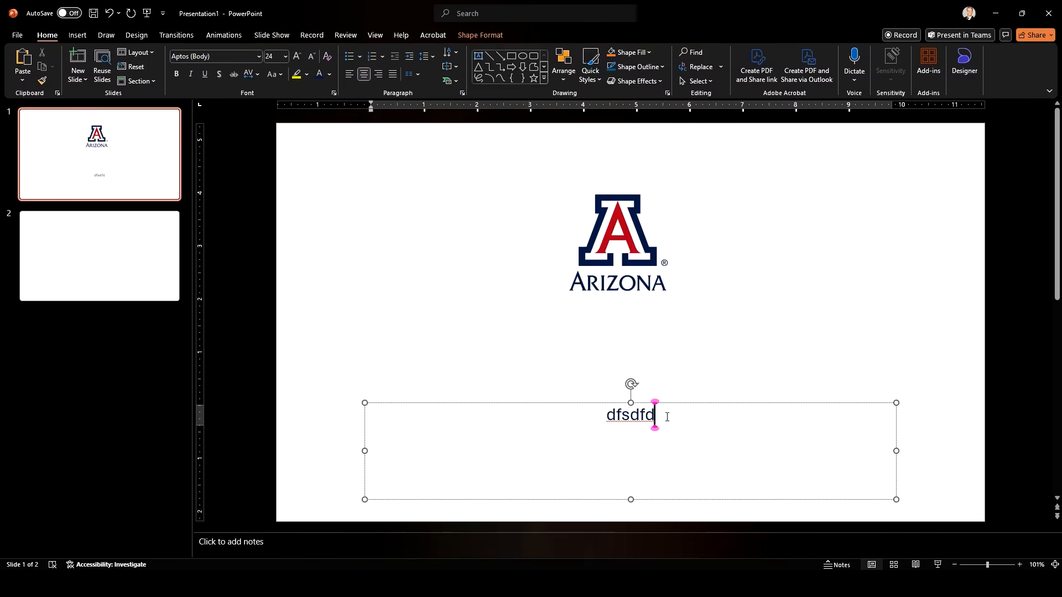
Sample the navy of the Arizona logo again with the Eyedropper to read its RGB values.
drag(667, 418, 606, 416)
key(shift+super+c)
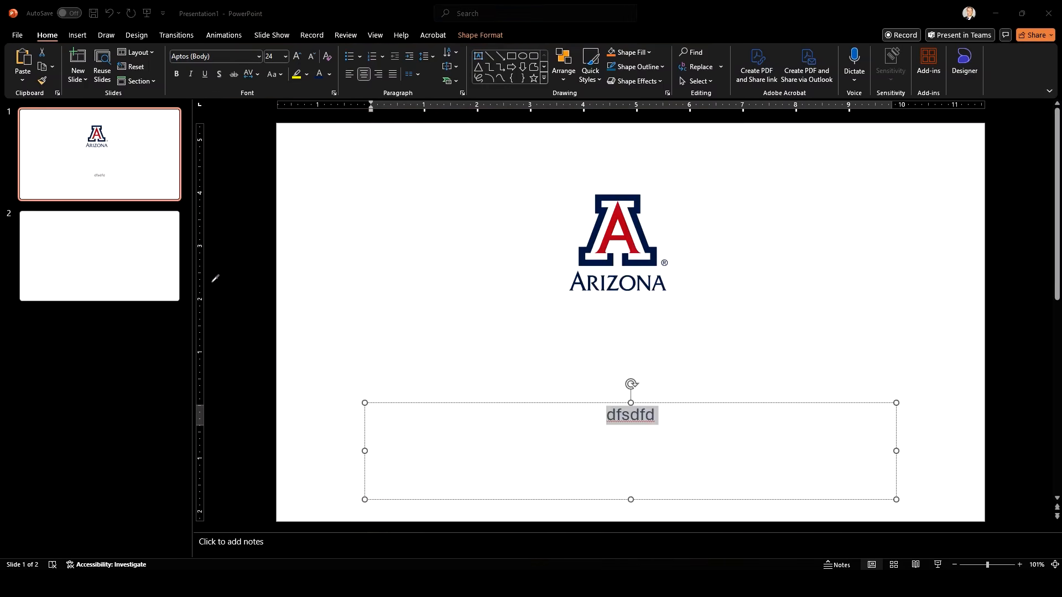
key(Escape)
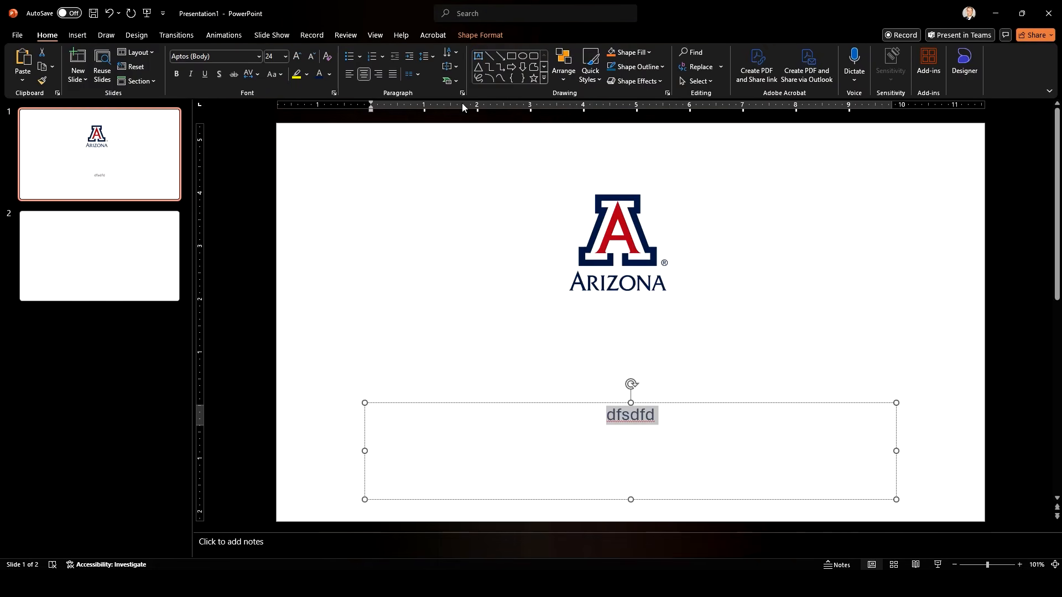
click(329, 74)
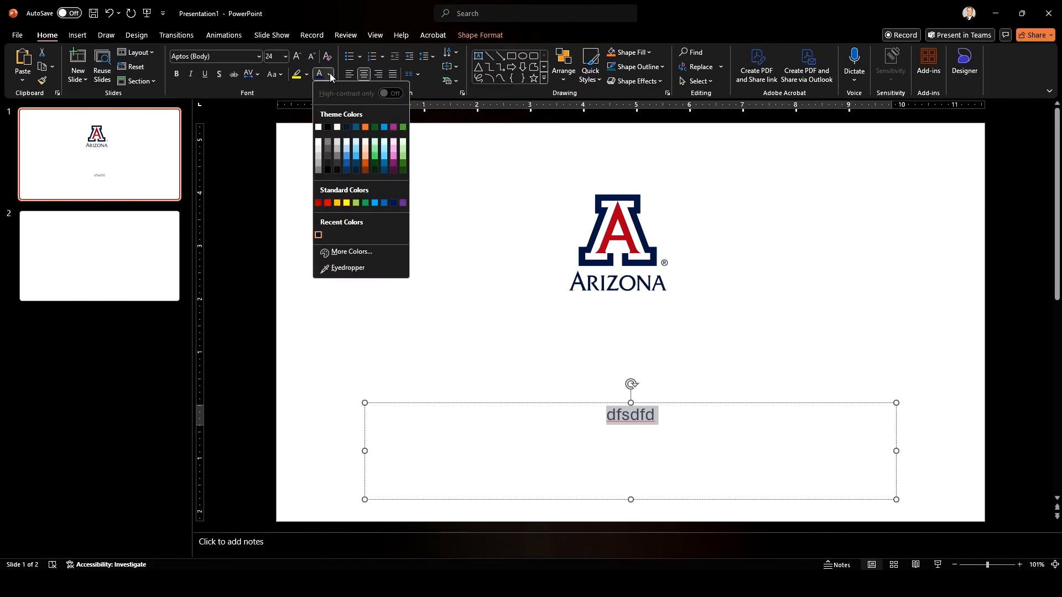
click(355, 270)
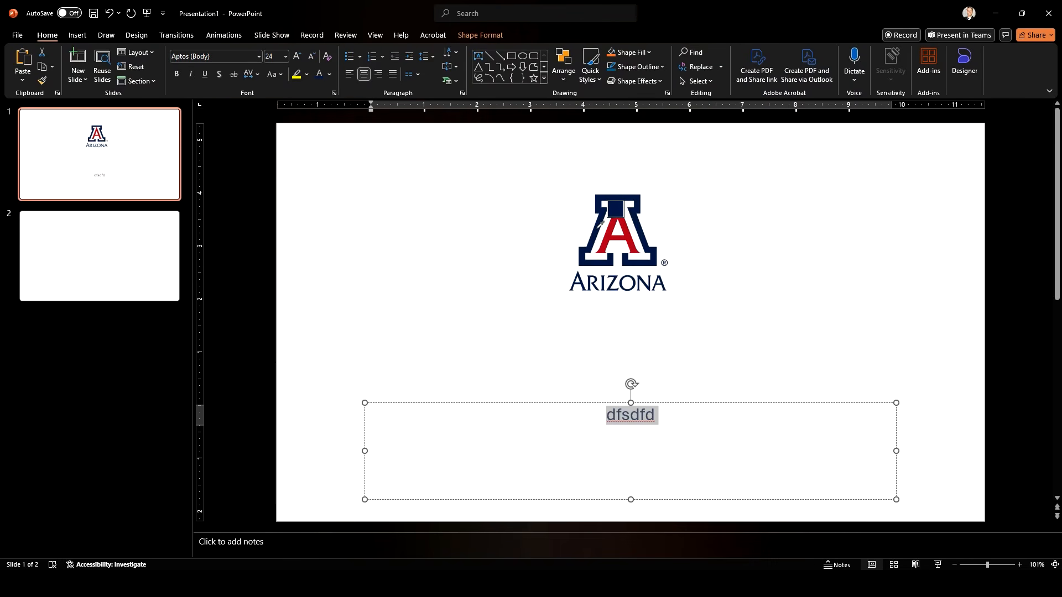
mouse_move(600, 224)
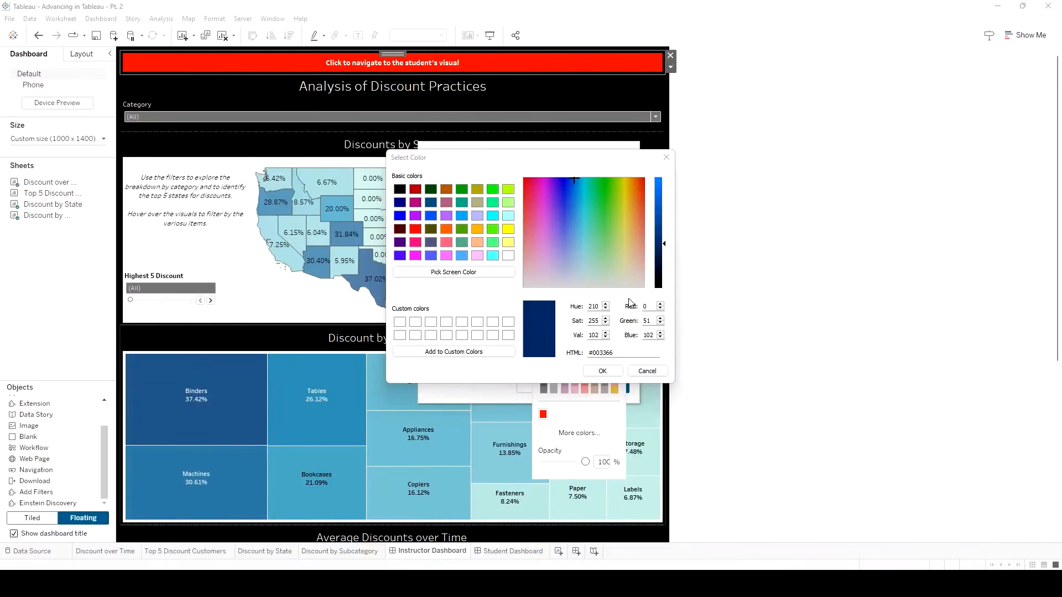
Back in Tableau, set the button's background color to Red 12, Green 35, Blue 75 and apply it, closing the button settings.
click(645, 307)
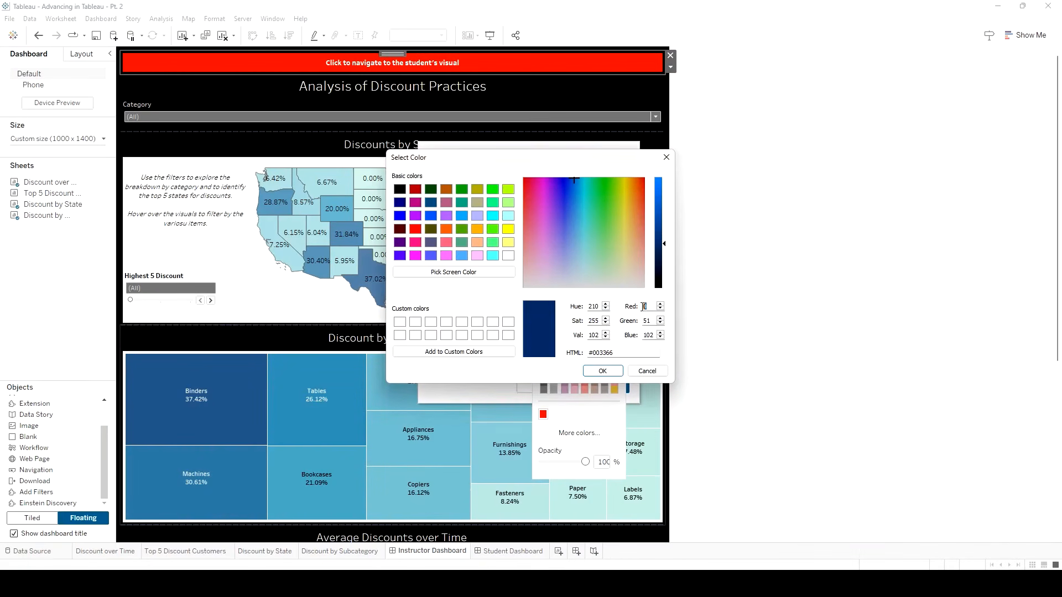
text(12)
click(650, 321)
text(35)
drag(643, 337, 646, 336)
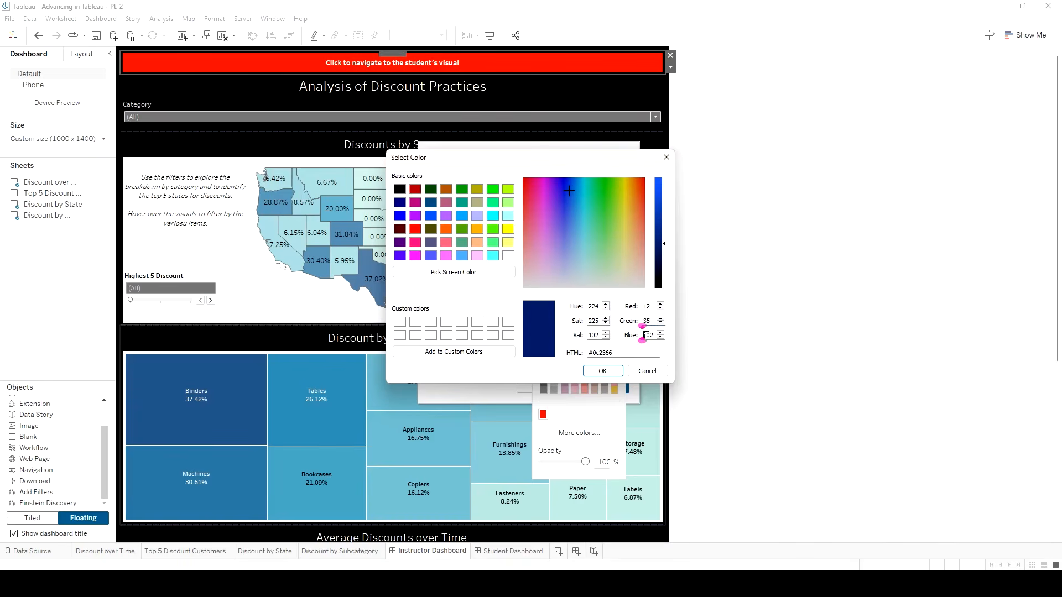
text(75)
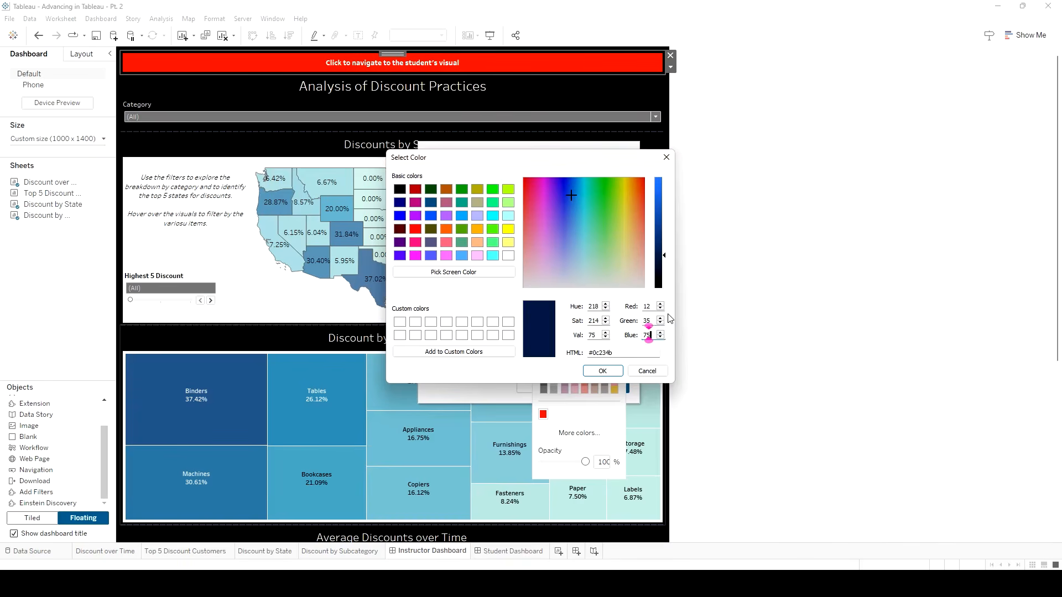
click(602, 371)
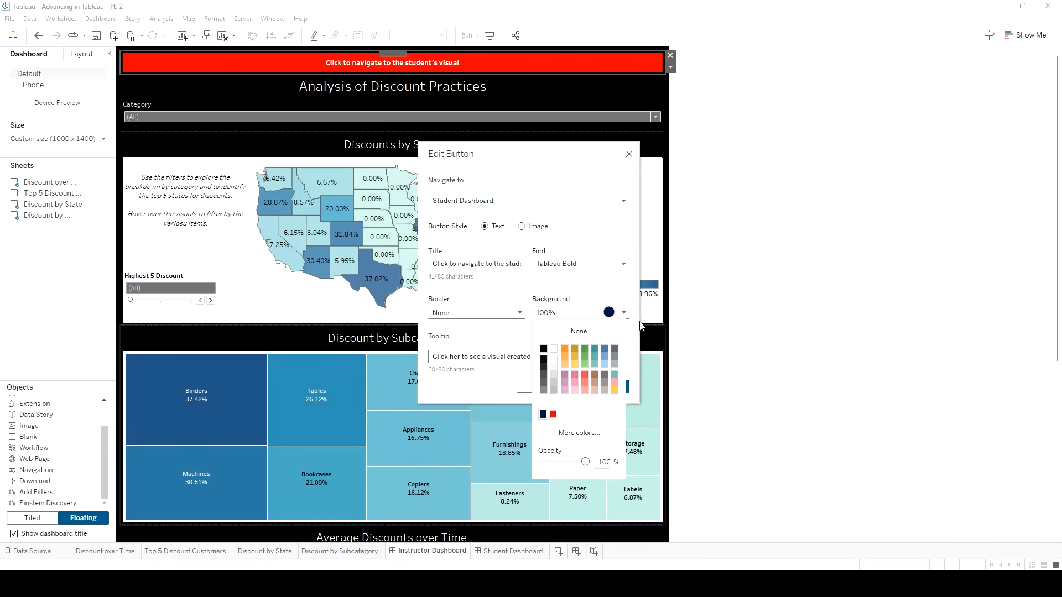
click(468, 389)
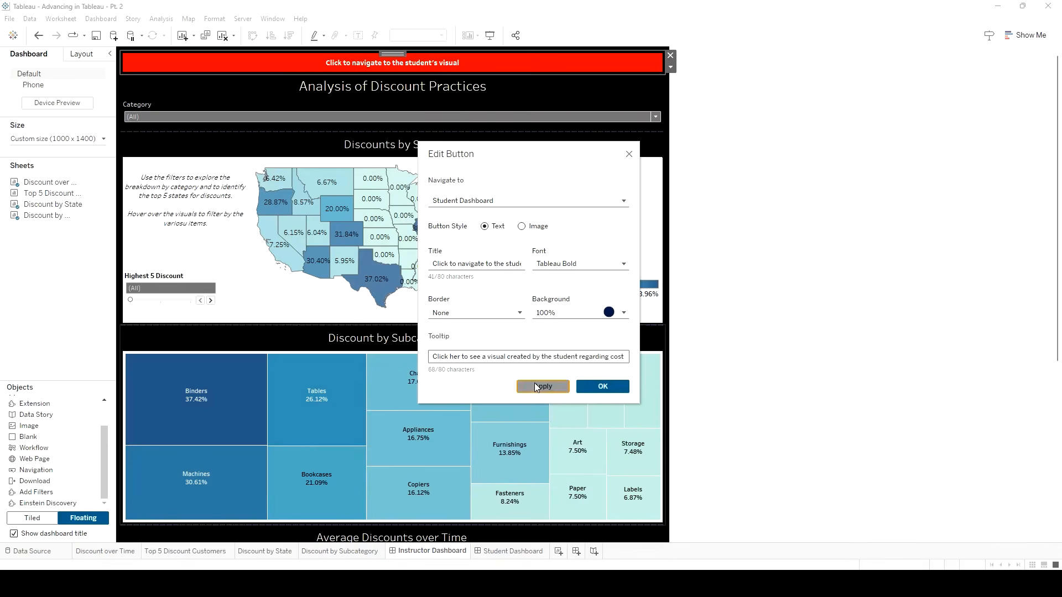
click(607, 386)
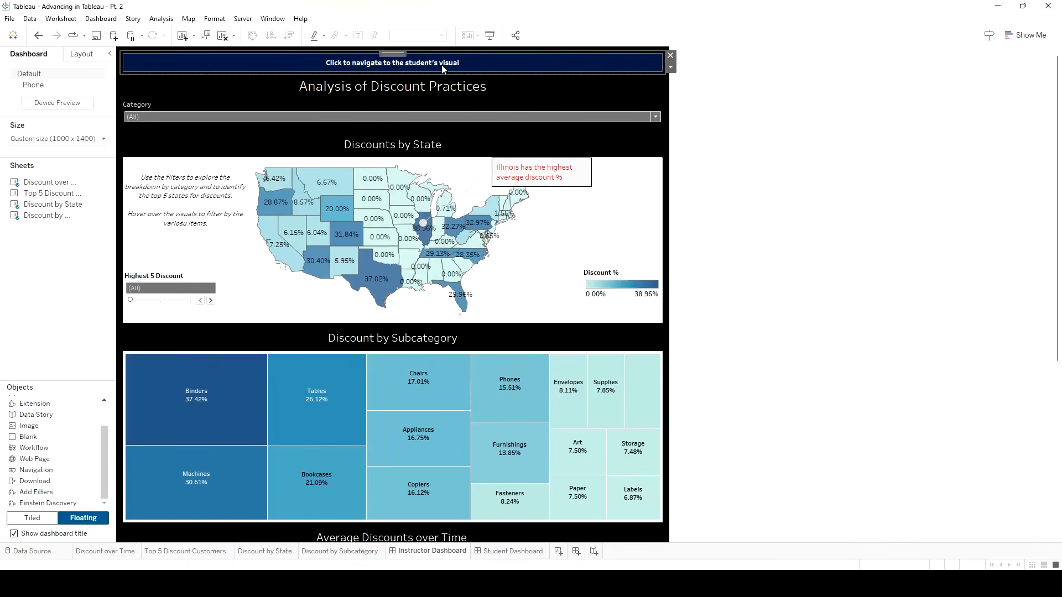
Test the banner button's link to the Student Dashboard, and view the Instructor Dashboard in presentation mode.
alt+click(486, 65)
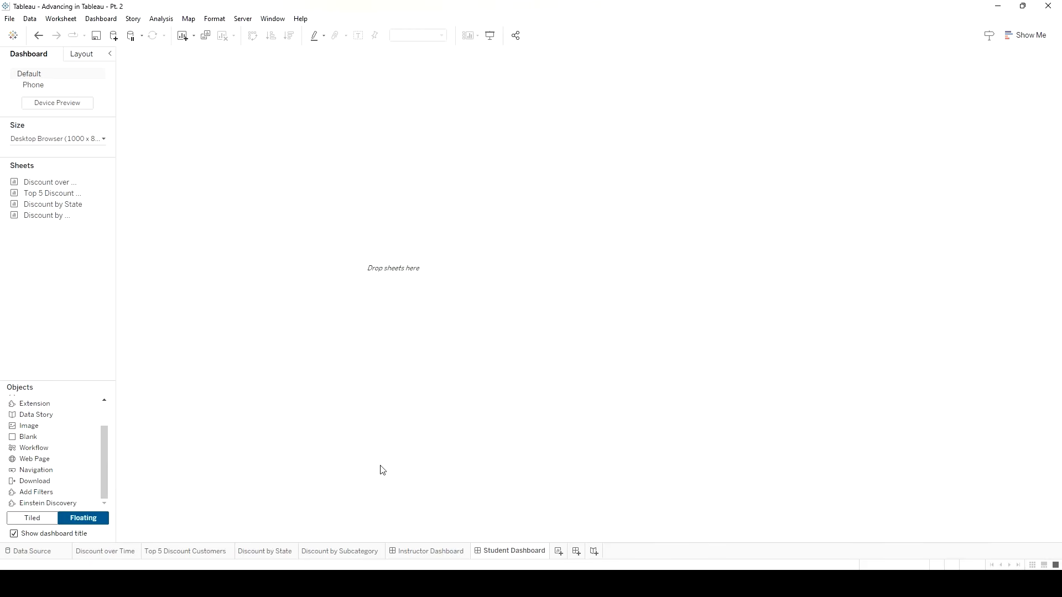
click(431, 551)
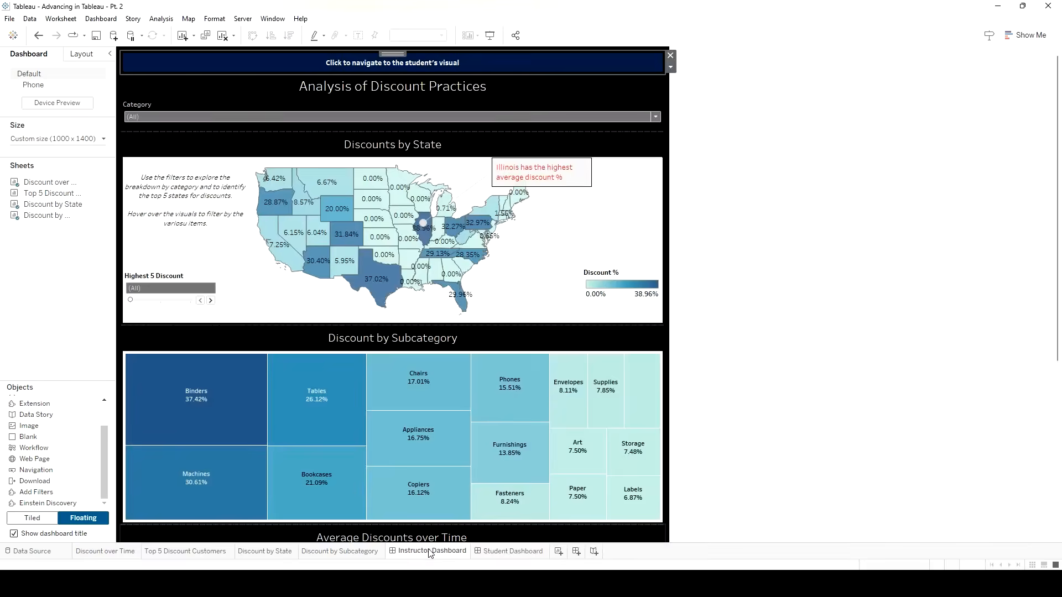
click(492, 37)
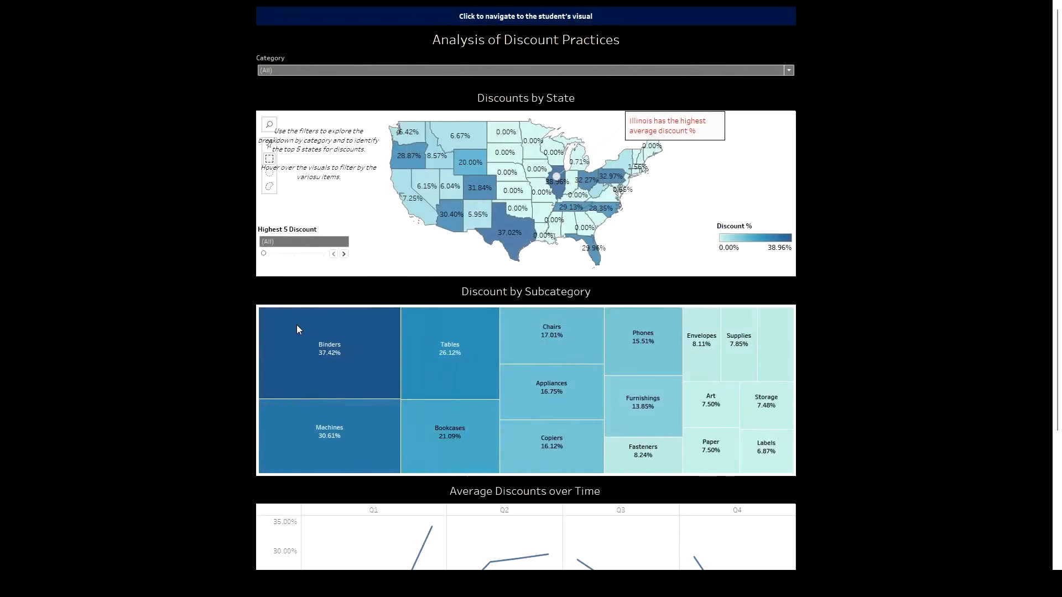
Follow the Instructor Dashboard's banner button to the Student Dashboard, leave presentation mode, and set new dashboard objects to tiled placement.
scroll(967, 295, down, 2)
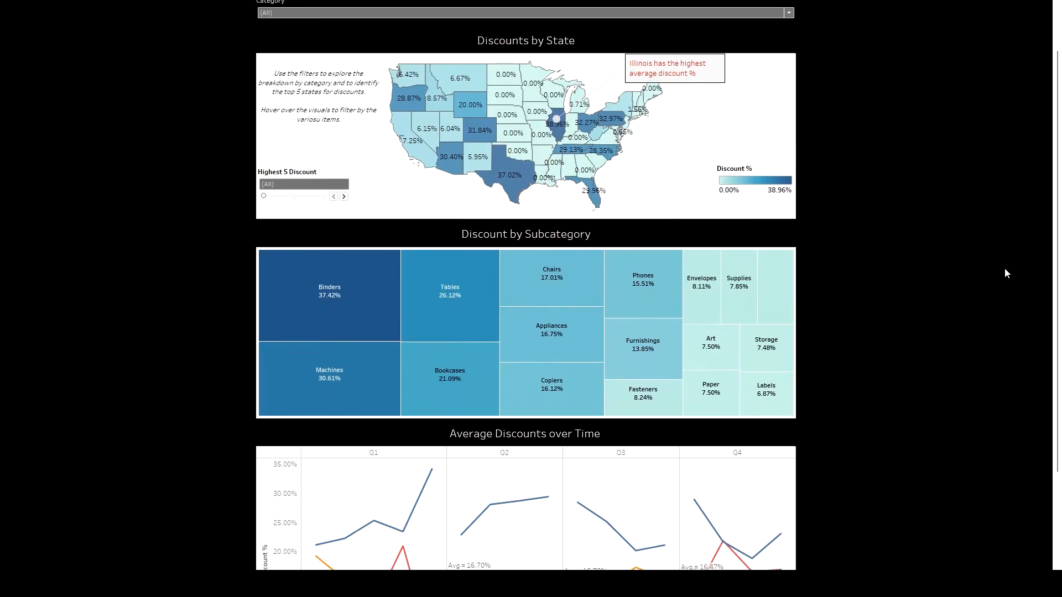
scroll(1002, 271, up, 3)
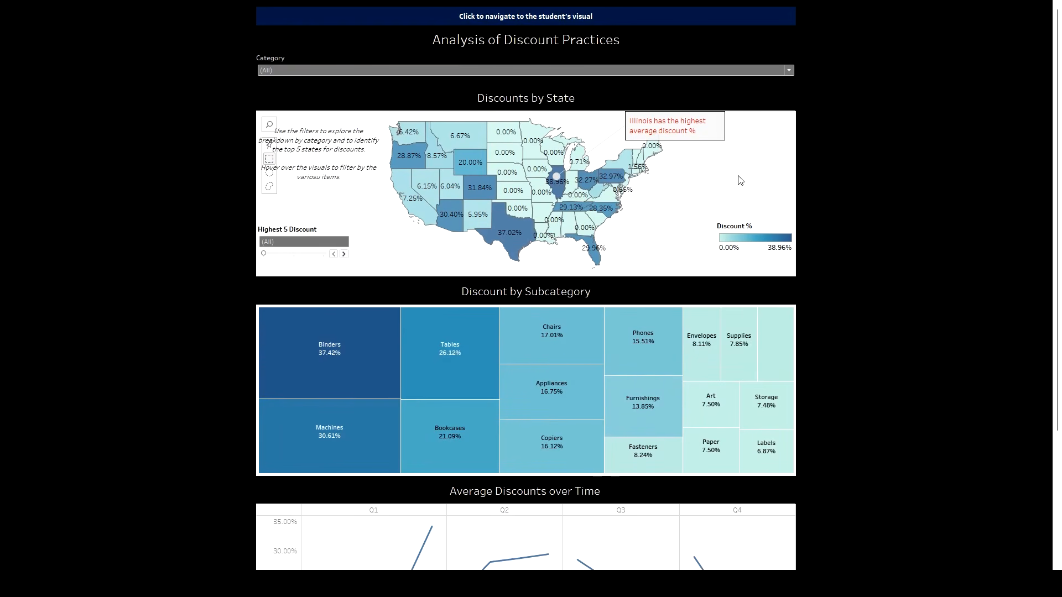
click(572, 19)
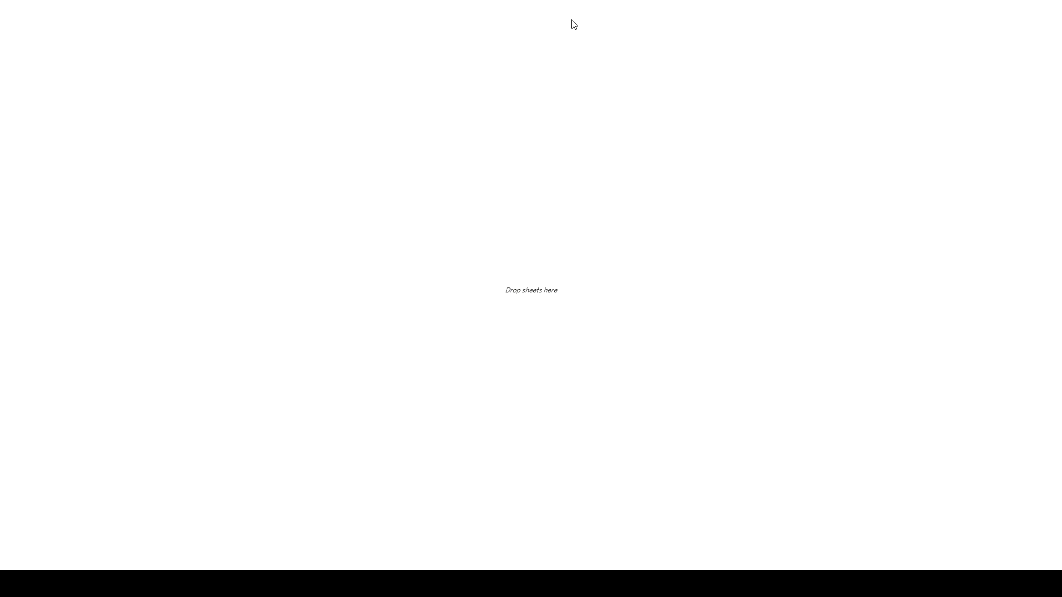
key(Escape)
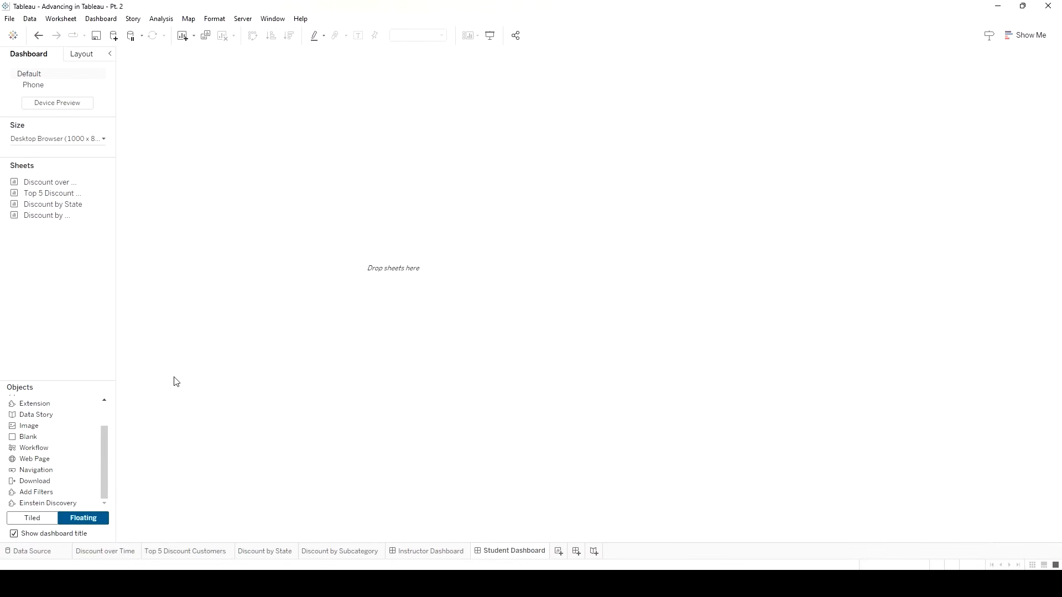
click(28, 520)
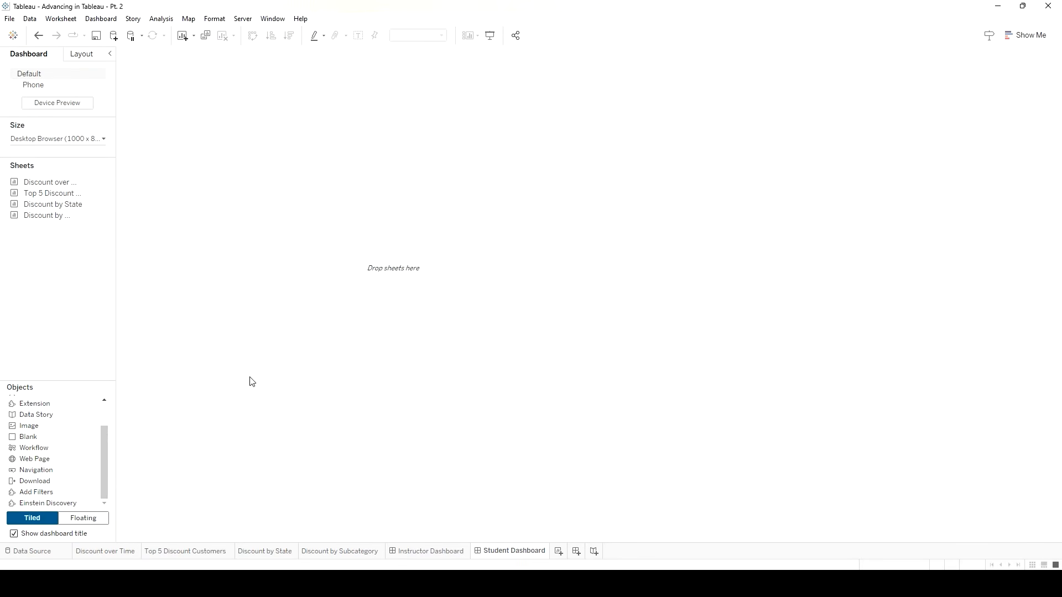
Switch to Chrome's Arizona Wildcats color page and search Google Images for "png of a button" instead.
mouse_move(605, 584)
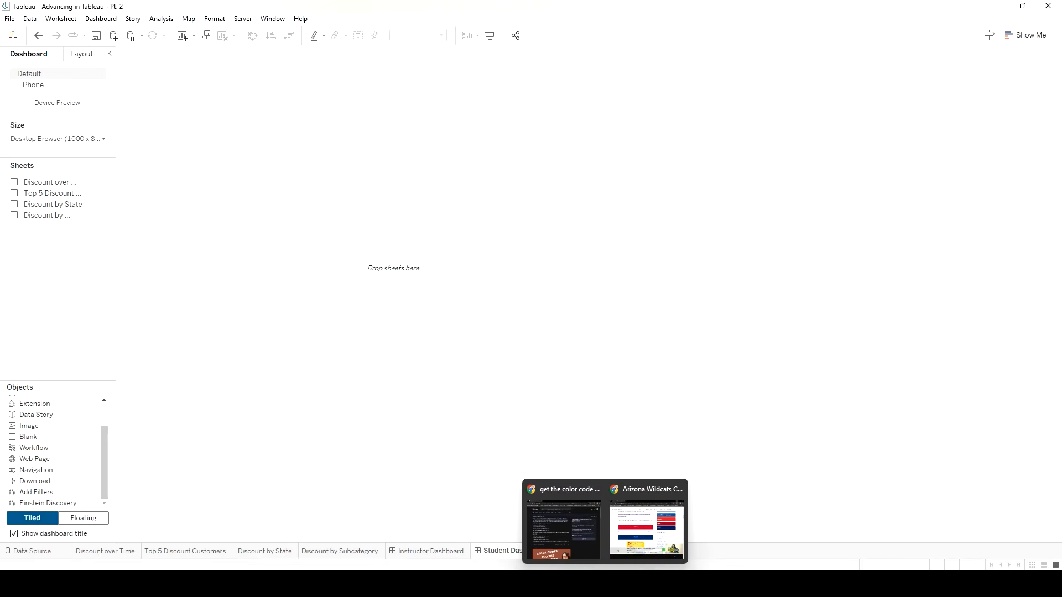
click(646, 529)
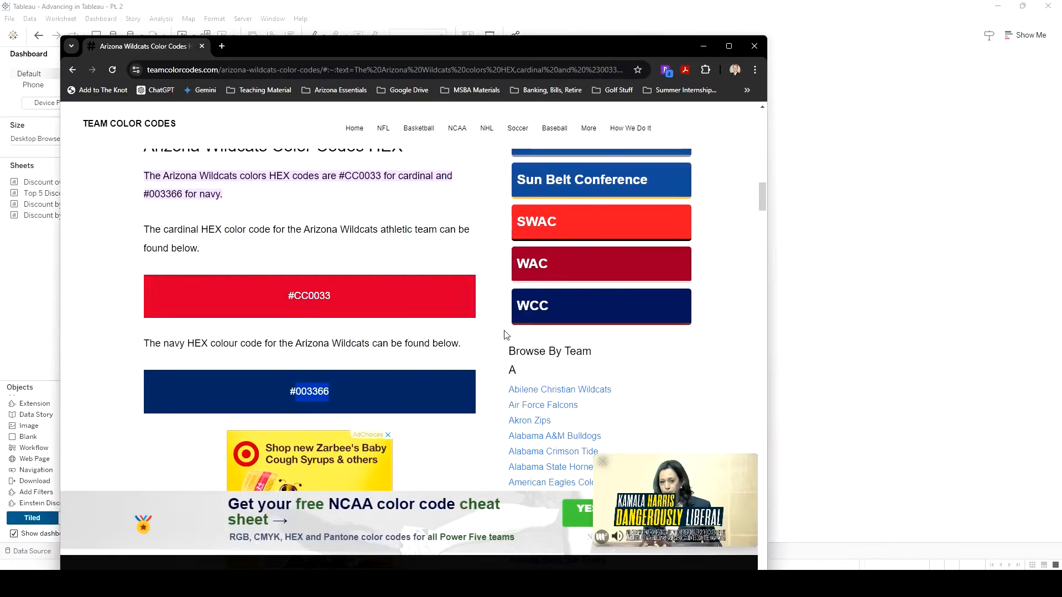
click(729, 47)
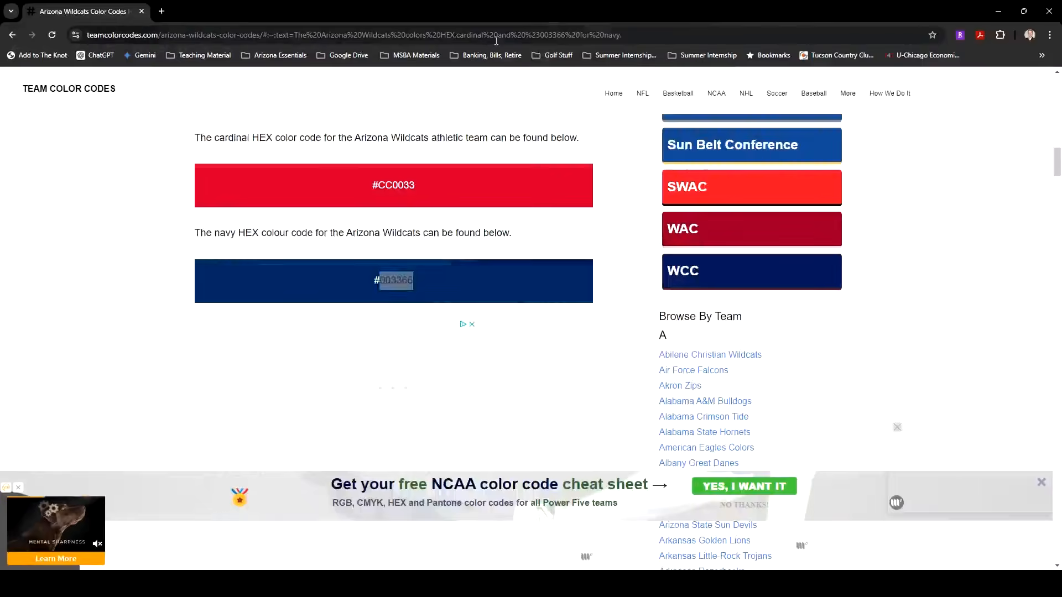
click(501, 34)
key(shift+Home)
text(png )
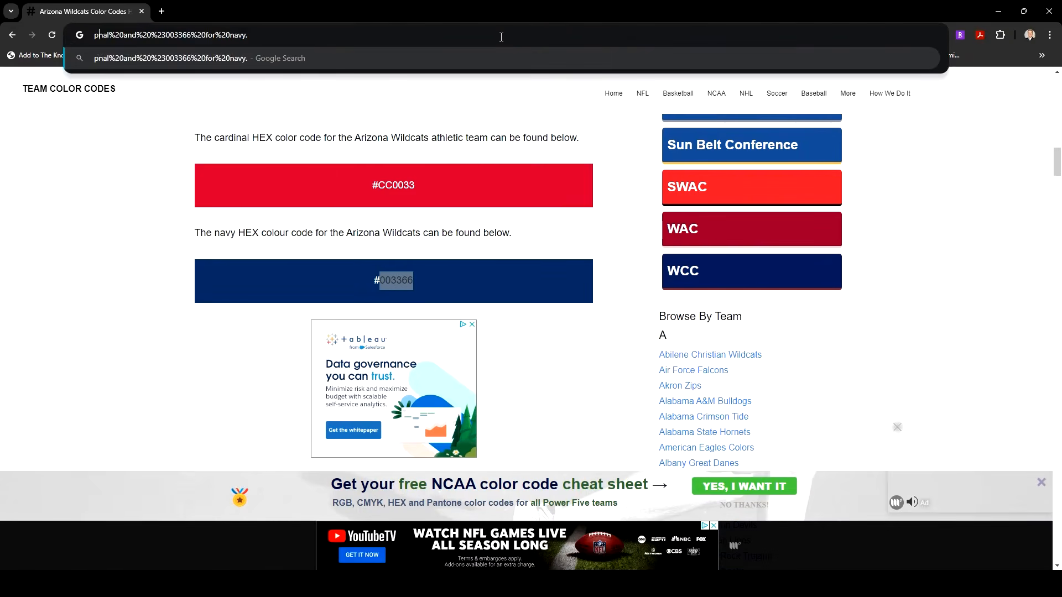
text(of a button)
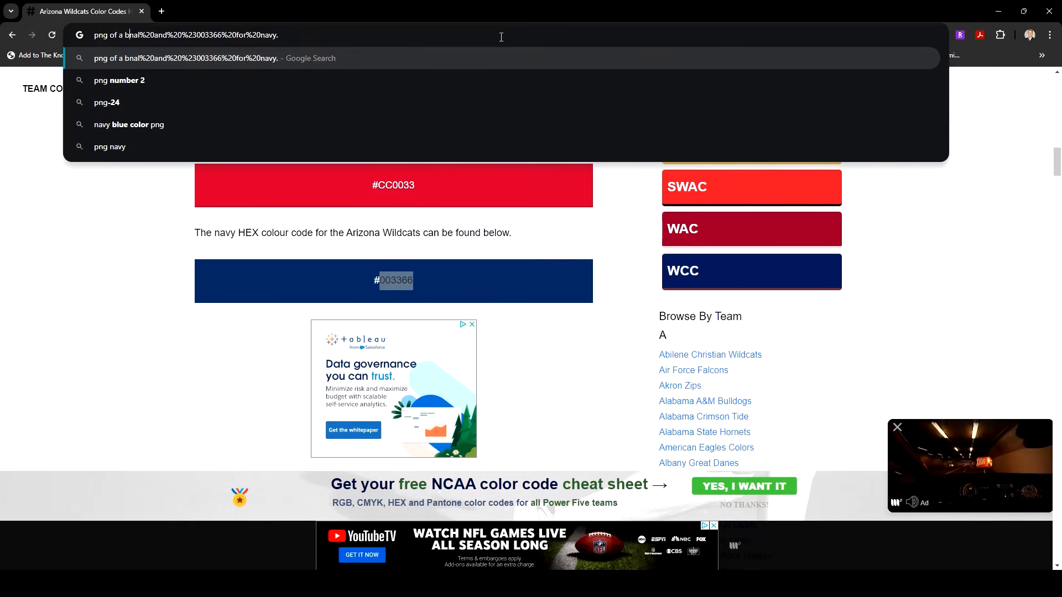
key(Delete)
key(Delete)
key(Delete)
key(Delete)
key(Delete)
key(Delete)
key(Delete)
key(Delete)
key(Delete)
key(Delete)
key(Delete)
key(Delete)
key(Delete)
key(Delete)
key(Delete)
key(Delete)
key(Delete)
key(Delete)
key(Delete)
key(Delete)
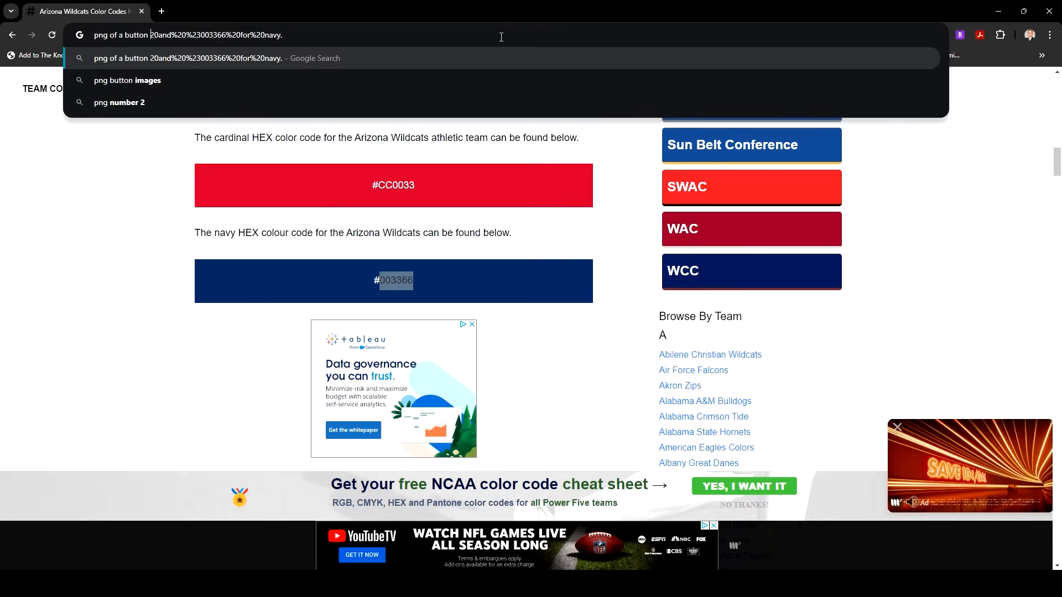
key(Delete)
key(Delete)
key(Delete)
key(Delete)
key(Delete)
key(Delete)
key(Delete)
key(Delete)
key(Return)
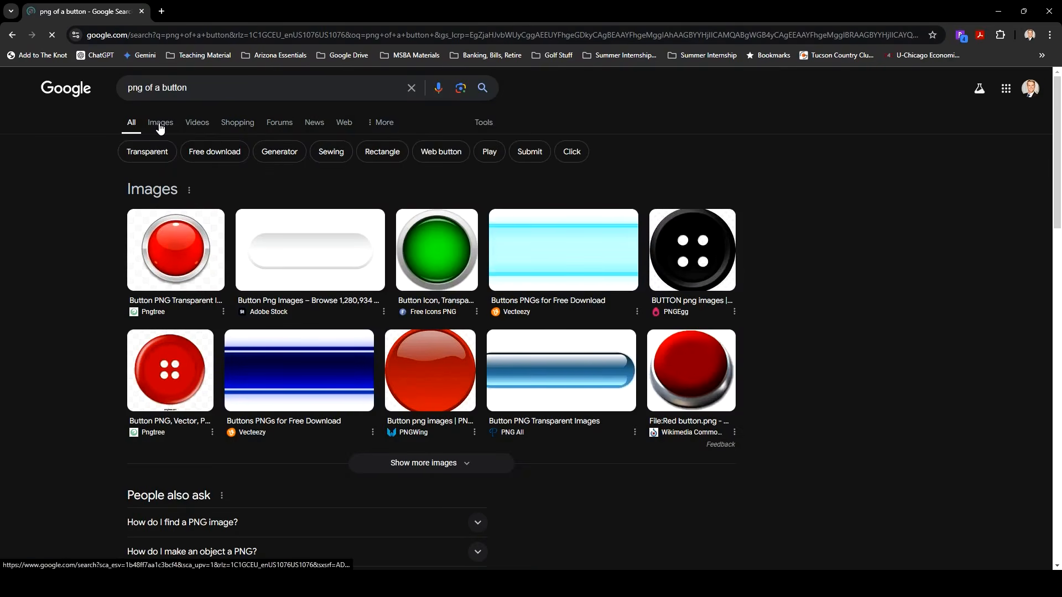
click(159, 123)
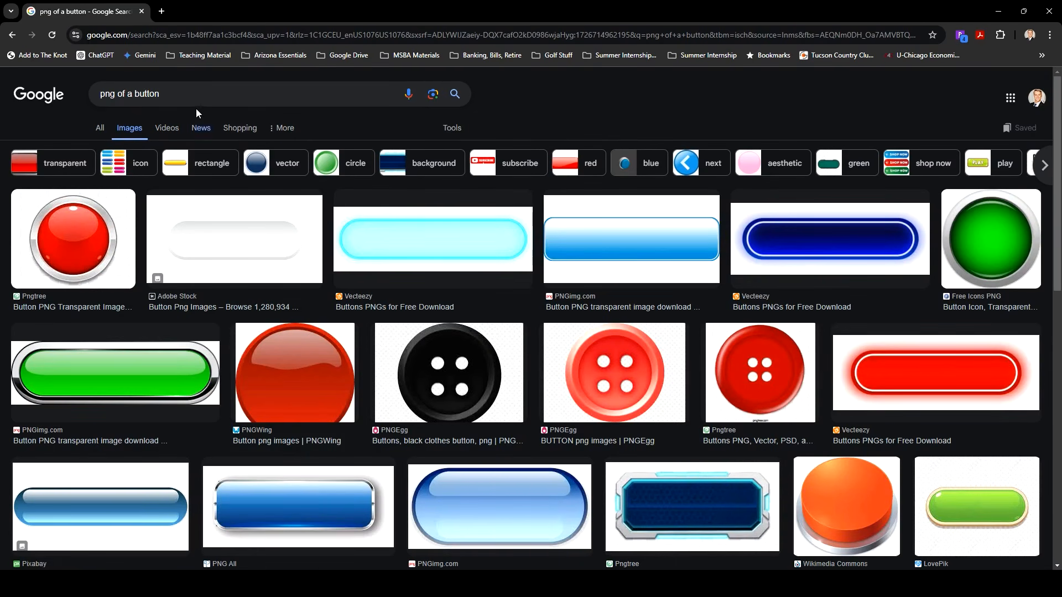
Open the round red glossy button image from Pngtree and start saving it to the Downloads folder.
click(172, 92)
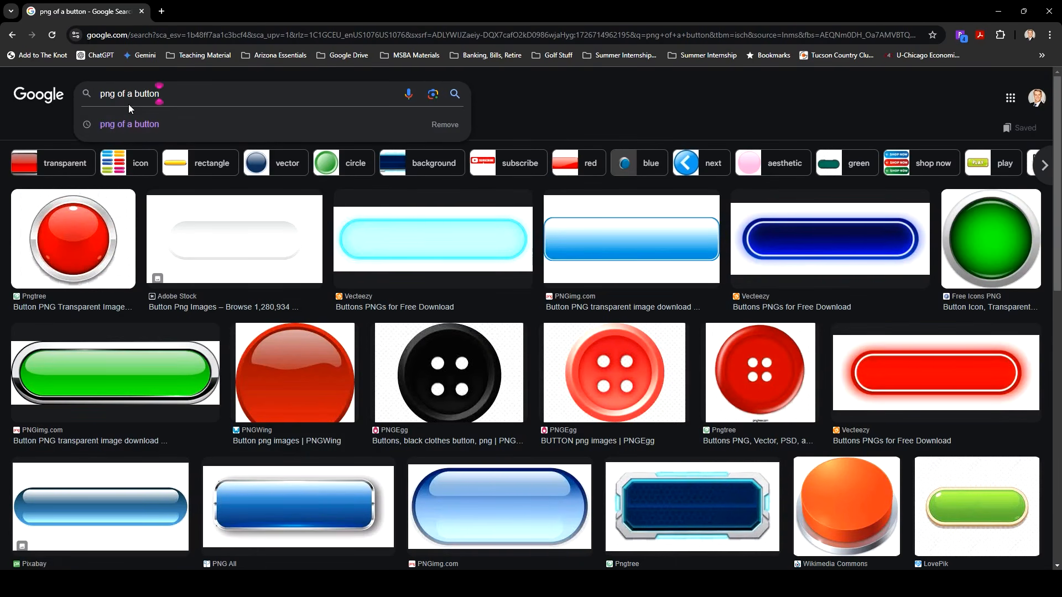
click(114, 252)
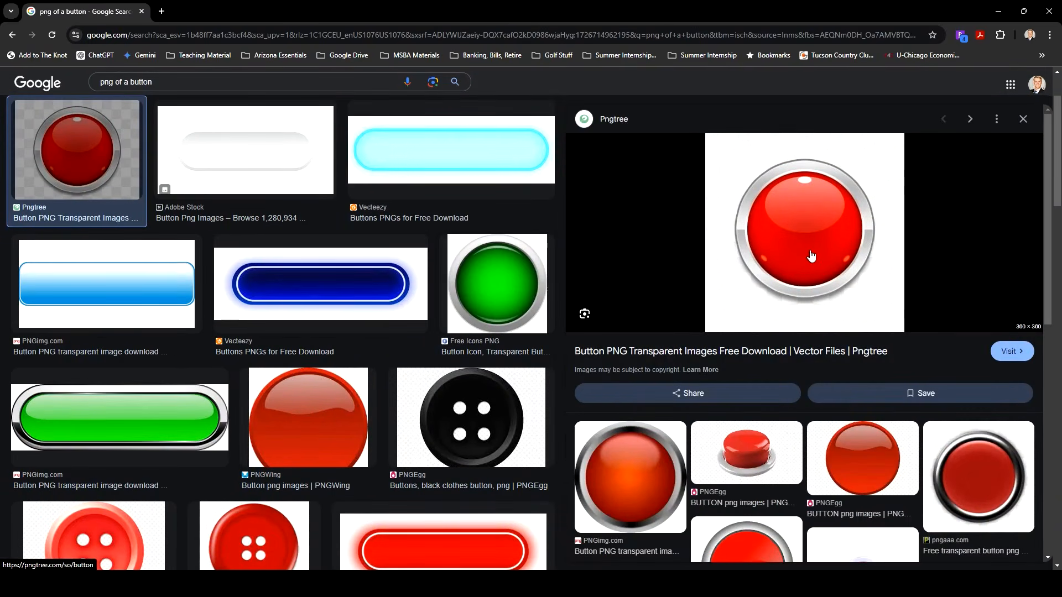
right_click(809, 251)
click(870, 419)
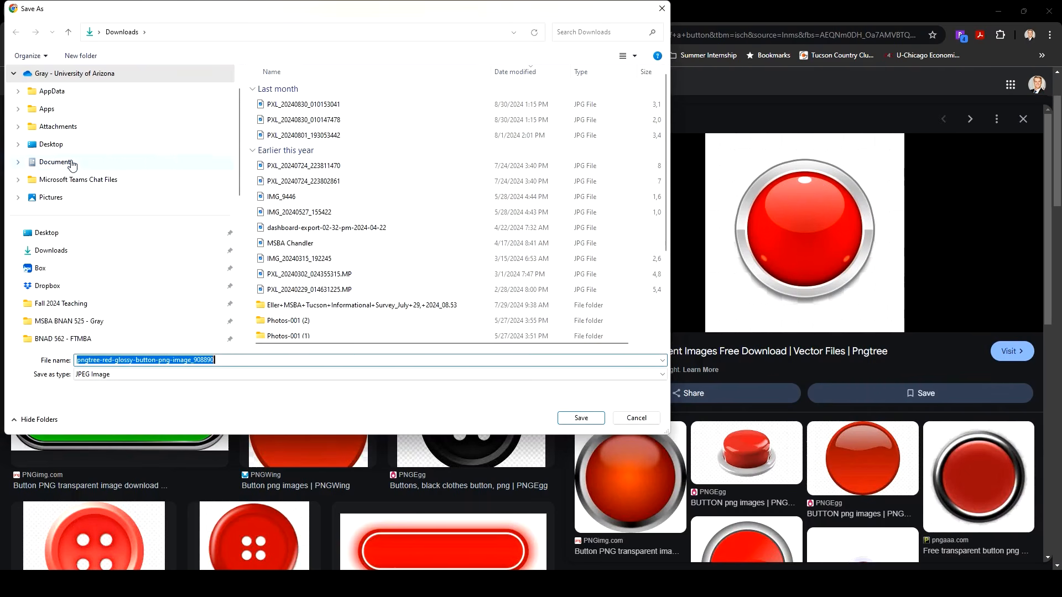
click(85, 252)
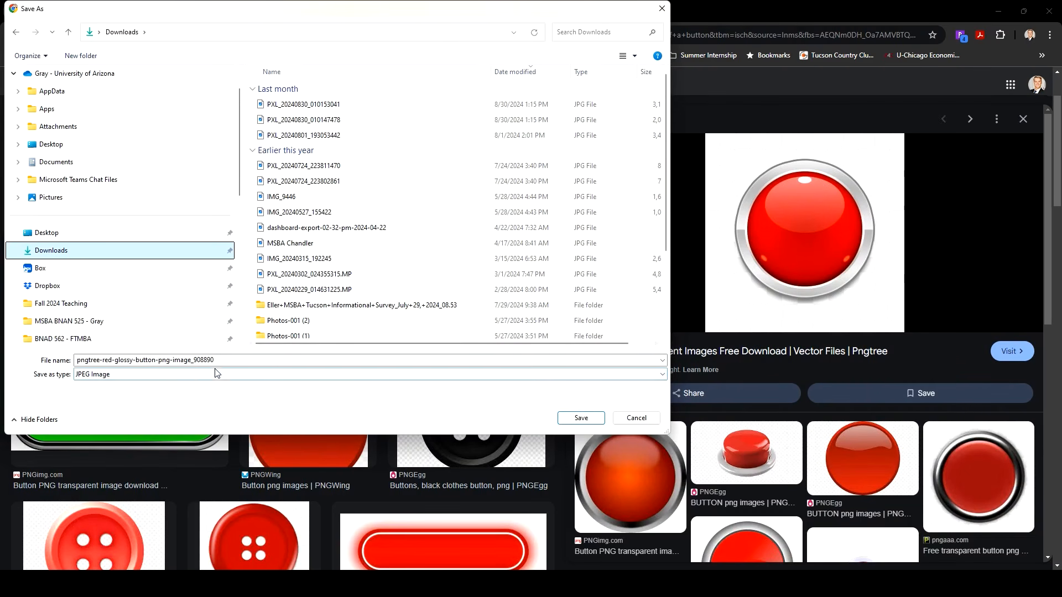
Name the JPEG image file "Button" and save it.
click(200, 379)
click(200, 380)
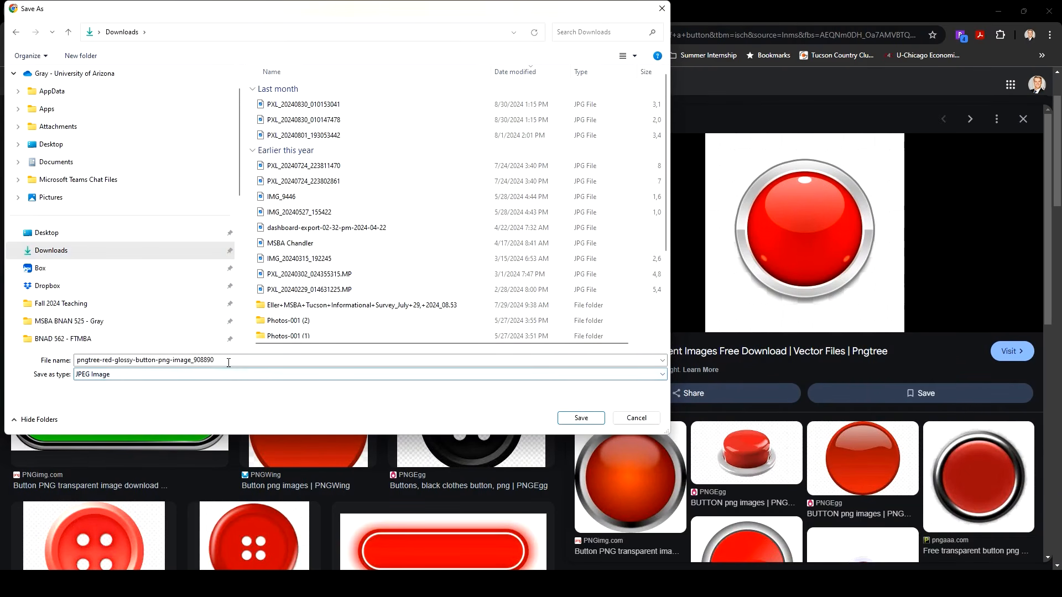
click(225, 361)
click(225, 373)
click(224, 374)
click(231, 360)
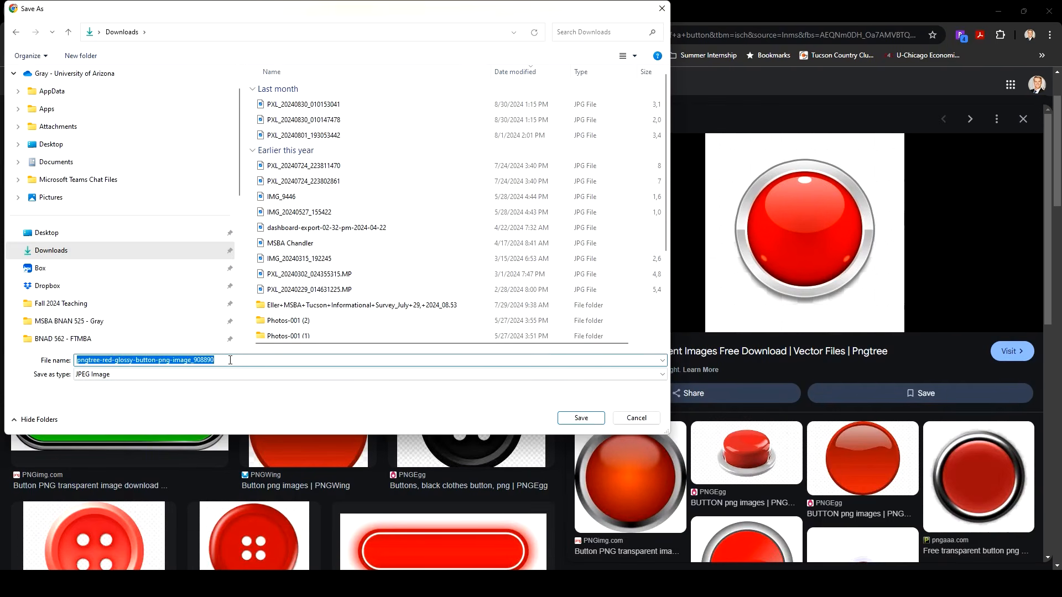
text(Buttom)
key(BackSpace)
key(BackSpace)
key(BackSpace)
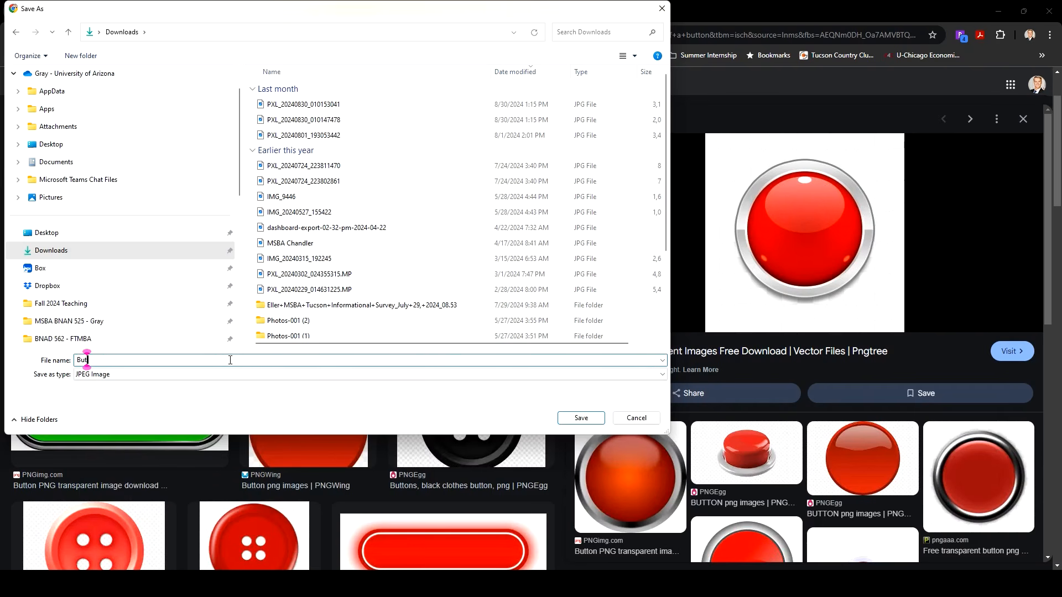
text(ton)
key(Return)
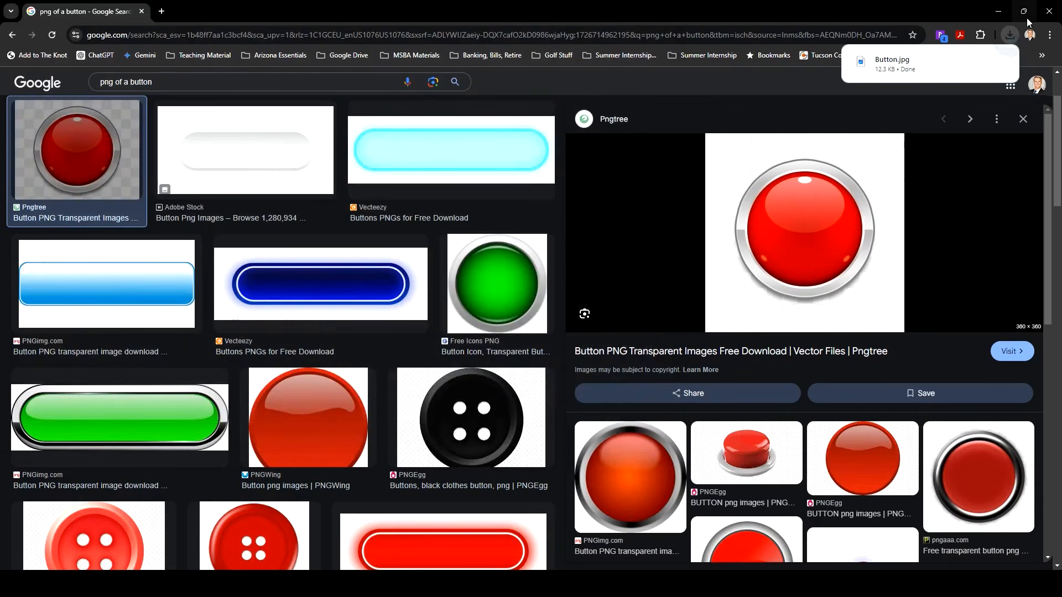
Back in Tableau, add a navigation object to the empty Student Dashboard and open its button settings.
click(1000, 12)
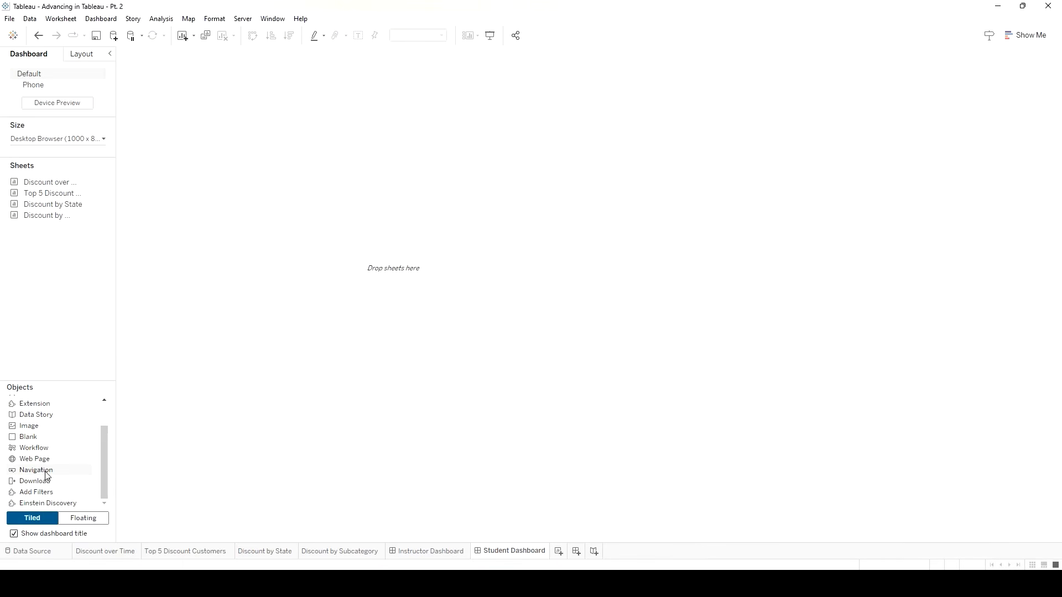
drag(43, 472, 267, 417)
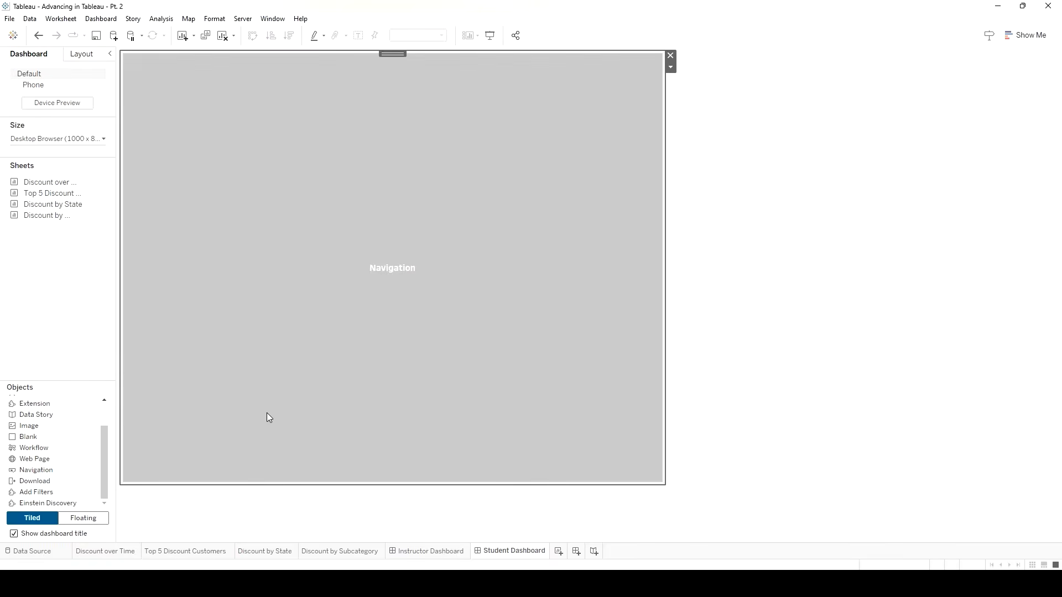
click(670, 67)
click(707, 82)
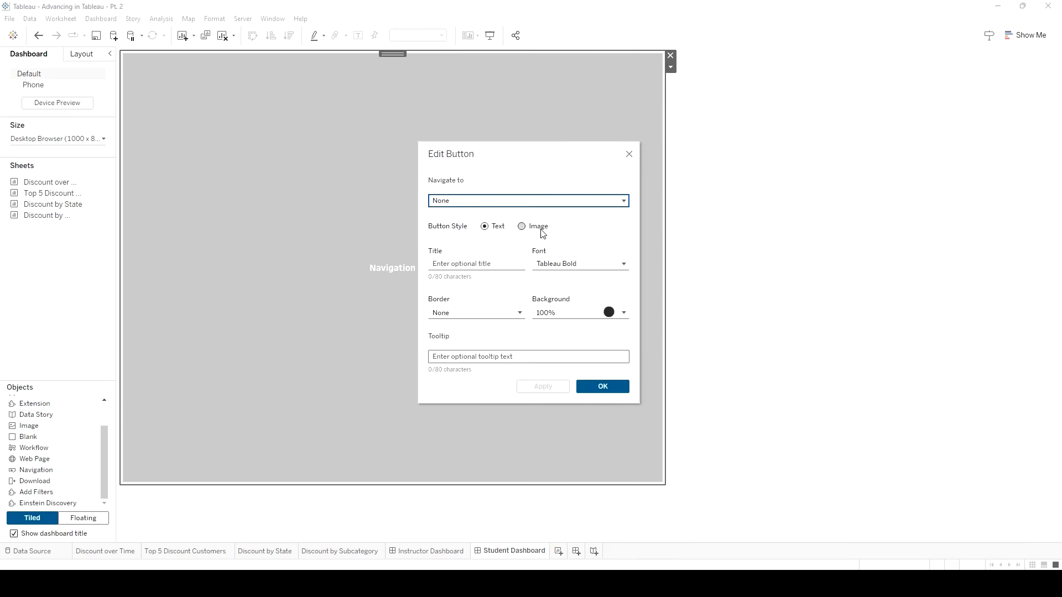
Change the navigation button to image style and choose Button.jpg from the Downloads folder.
click(540, 227)
click(598, 281)
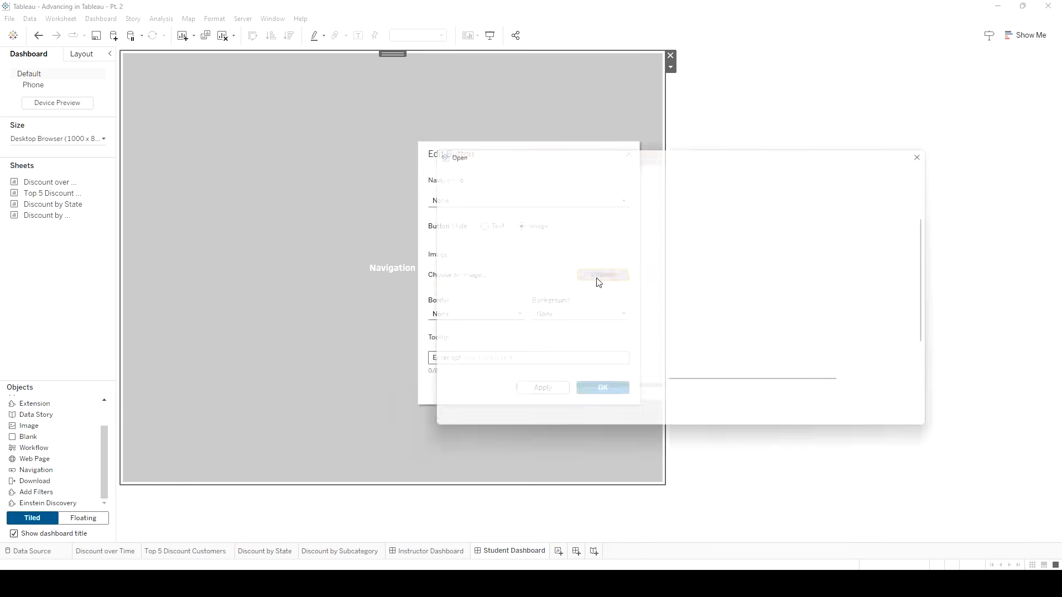
click(476, 308)
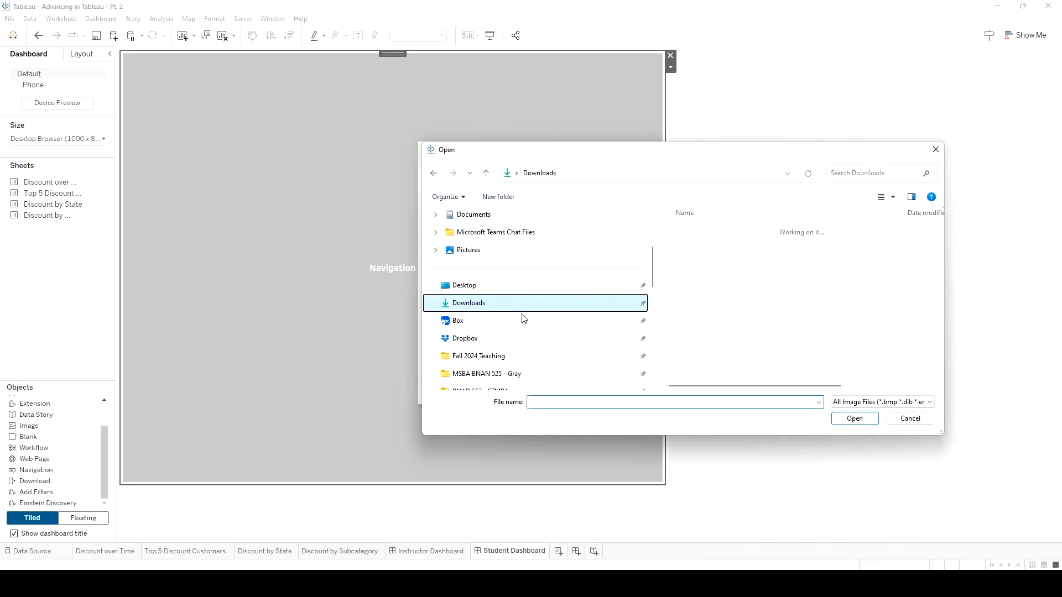
click(695, 247)
click(856, 419)
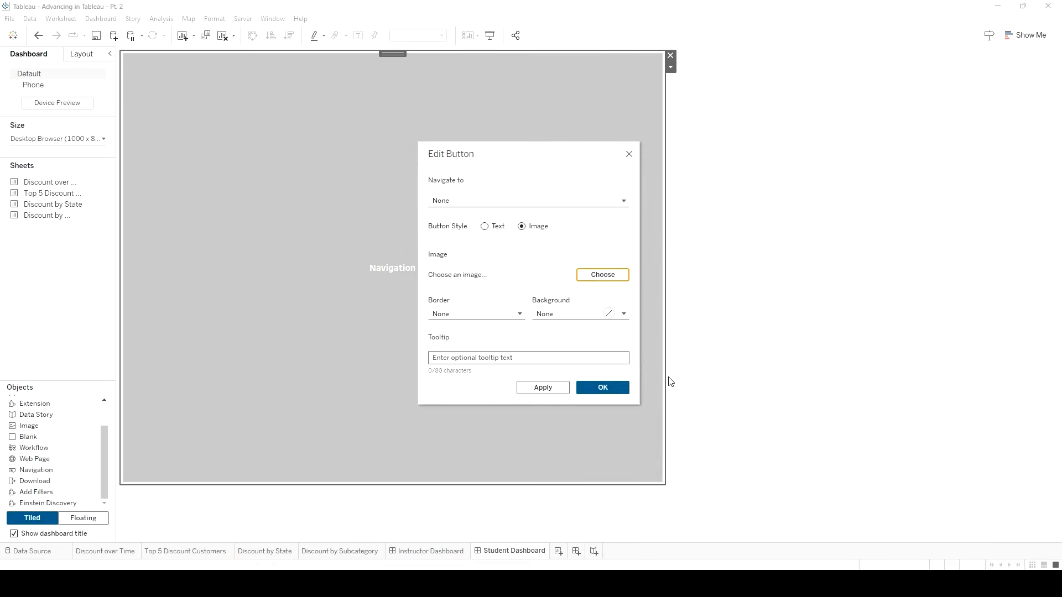
Give the image button a "Click here to" tooltip mentioning the instructor's tutorial, apply the settings, and make the button floating.
click(535, 391)
click(527, 360)
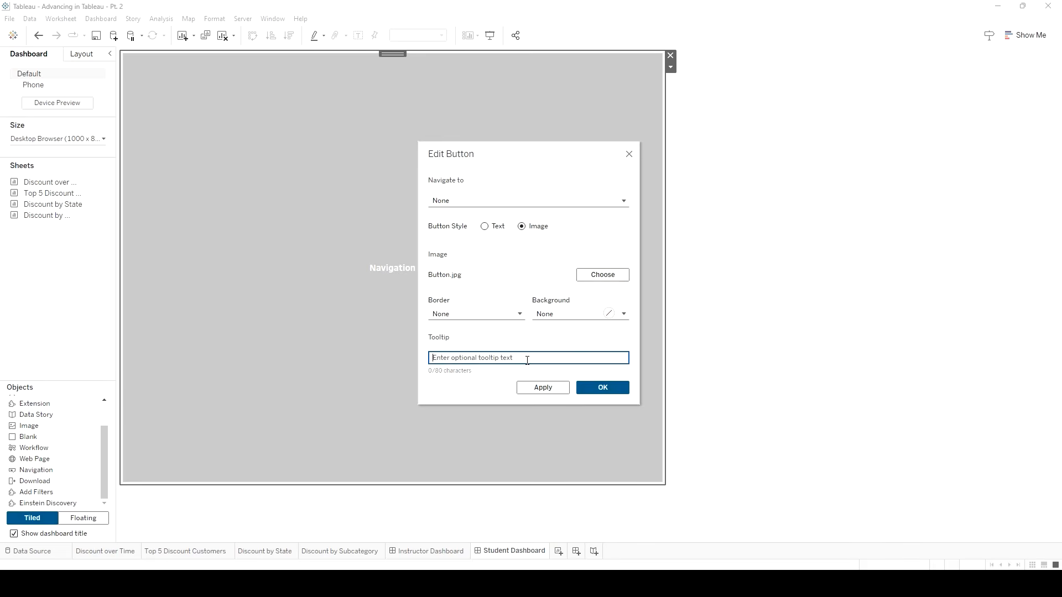
text(Click here to)
text(instructor's rough tutorial)
click(531, 387)
click(602, 387)
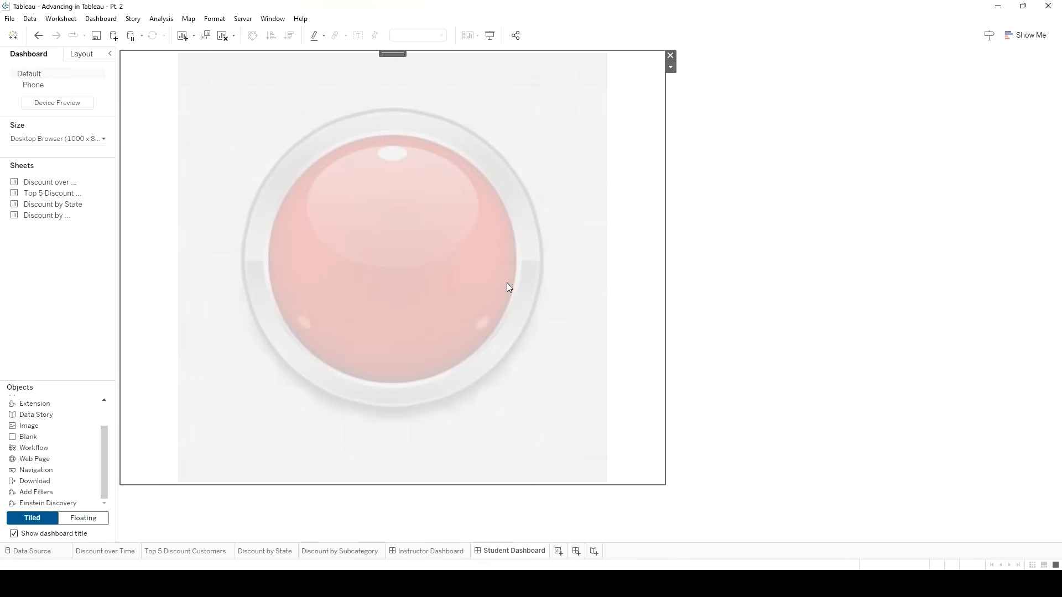
click(671, 68)
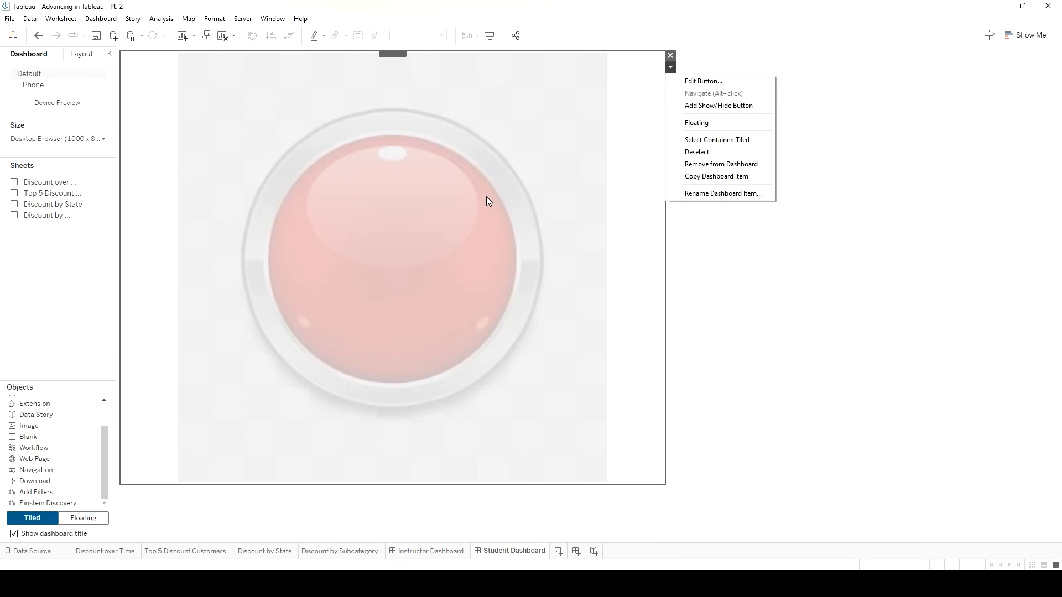
click(697, 122)
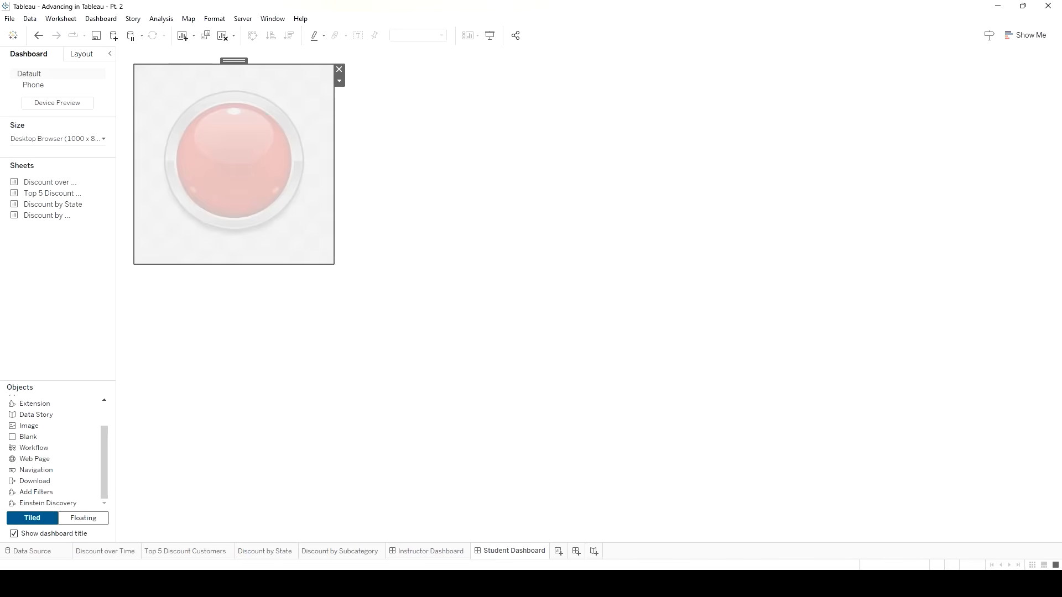
Switch to Chrome, browse the Google image results for button PNGs, and preview the PNGEgg red four-hole button.
mouse_move(609, 584)
click(611, 498)
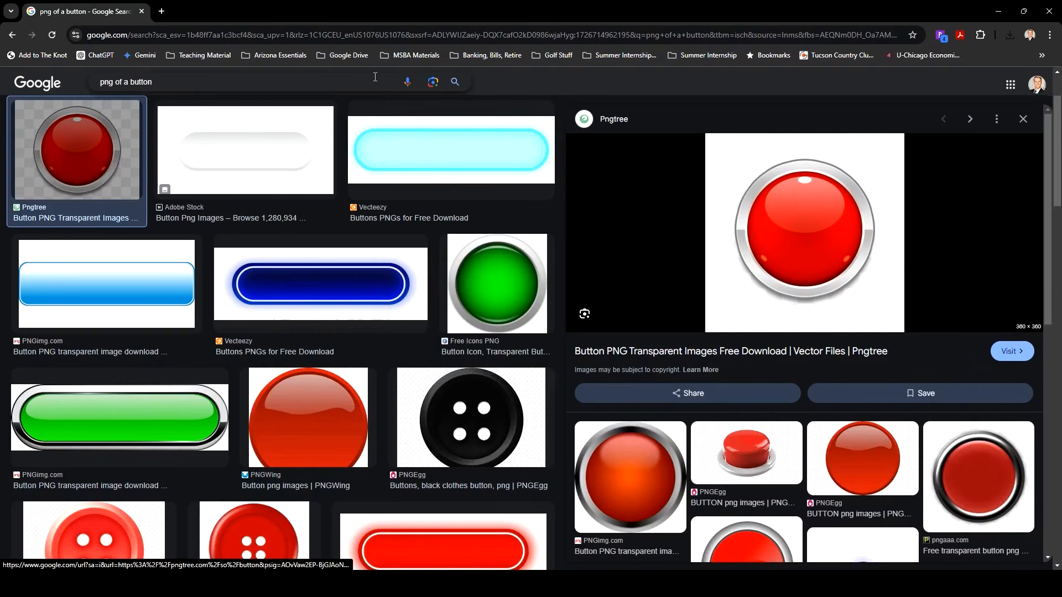
scroll(375, 77, up, 2)
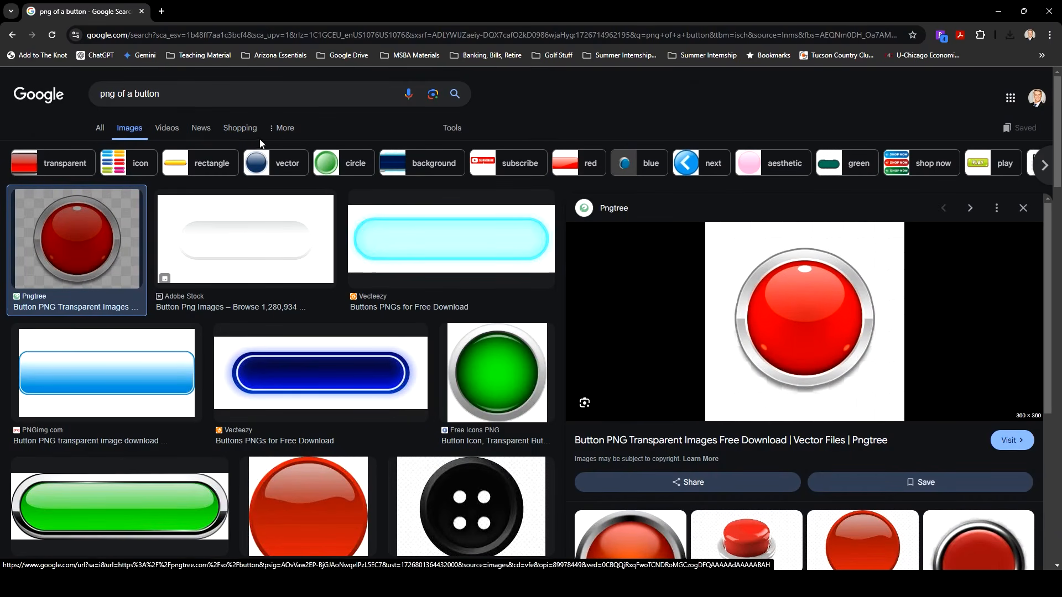
click(279, 130)
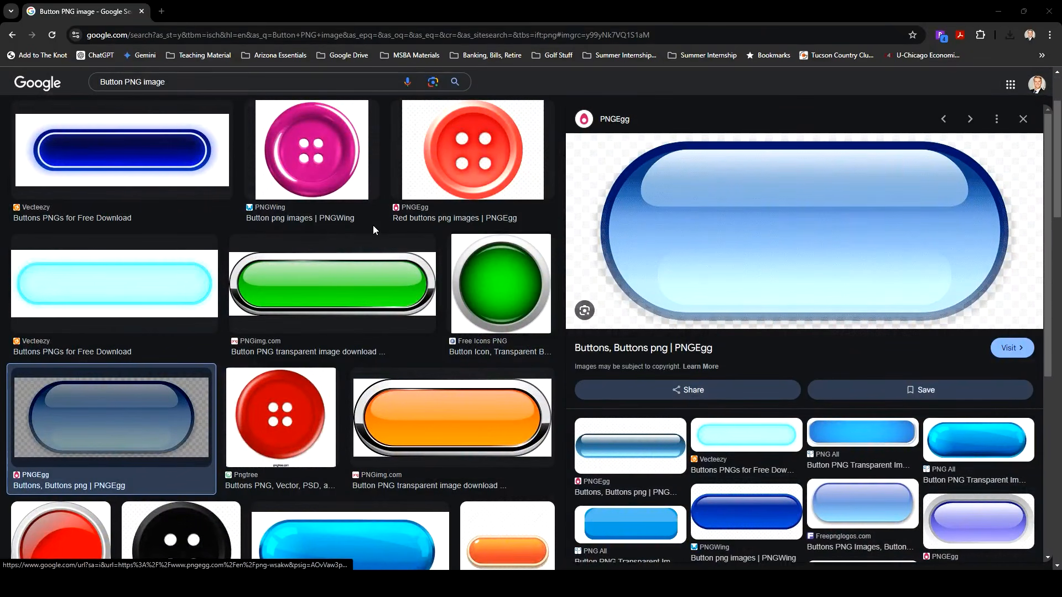
click(540, 170)
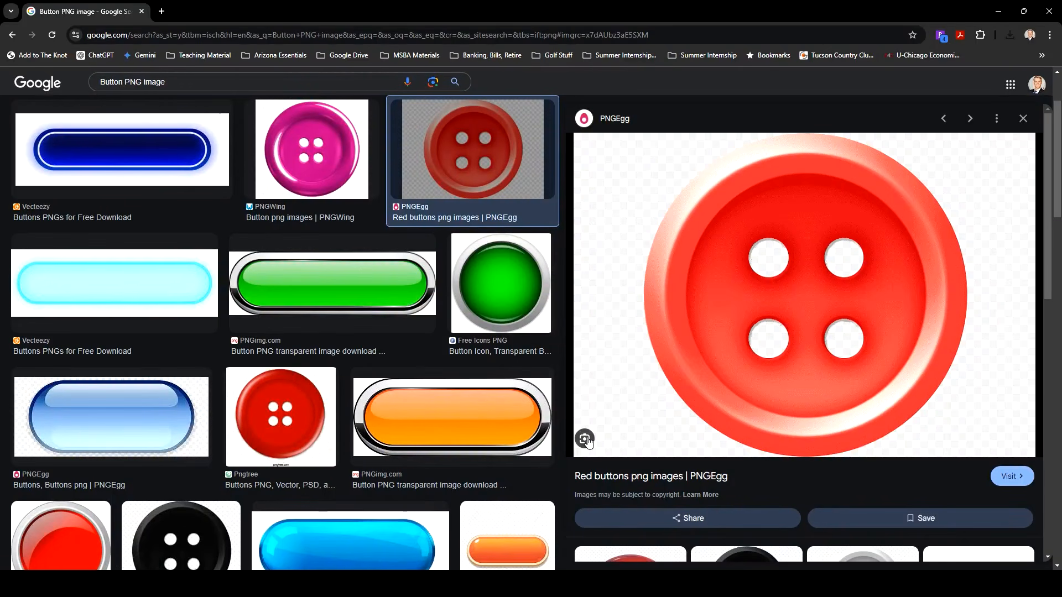
scroll(494, 191, up, 2)
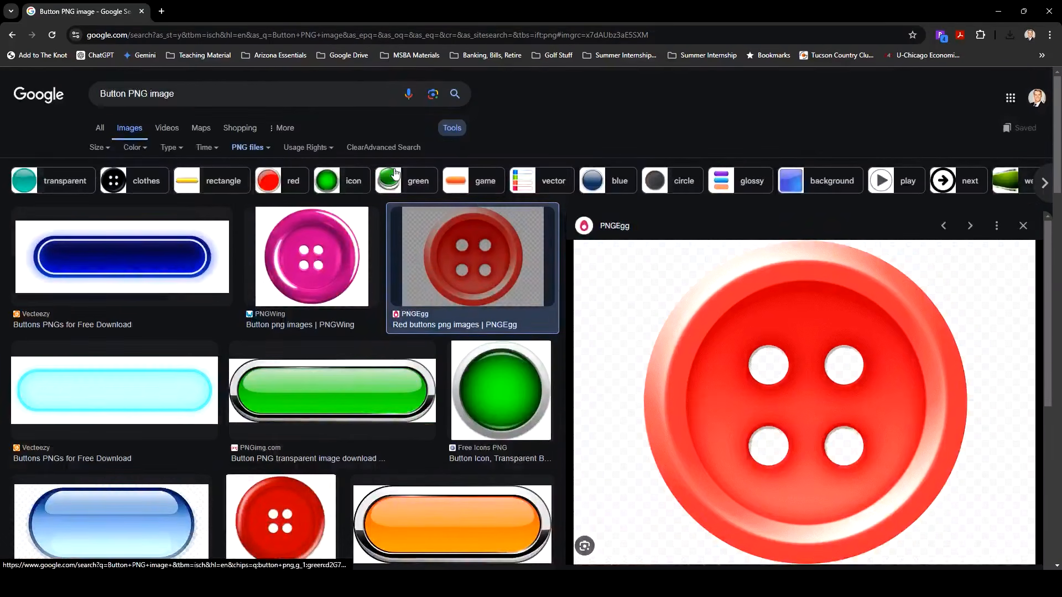
Run a Google image search for "arizona png" in place of the button query.
triple_click(245, 92)
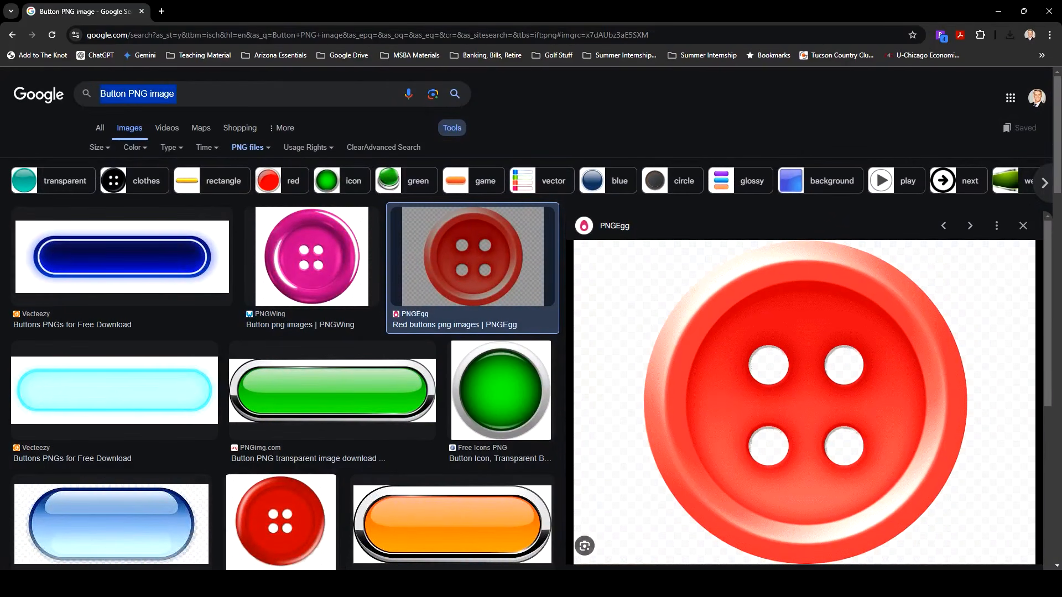
text(arixo)
key(BackSpace)
key(BackSpace)
key(BackSpace)
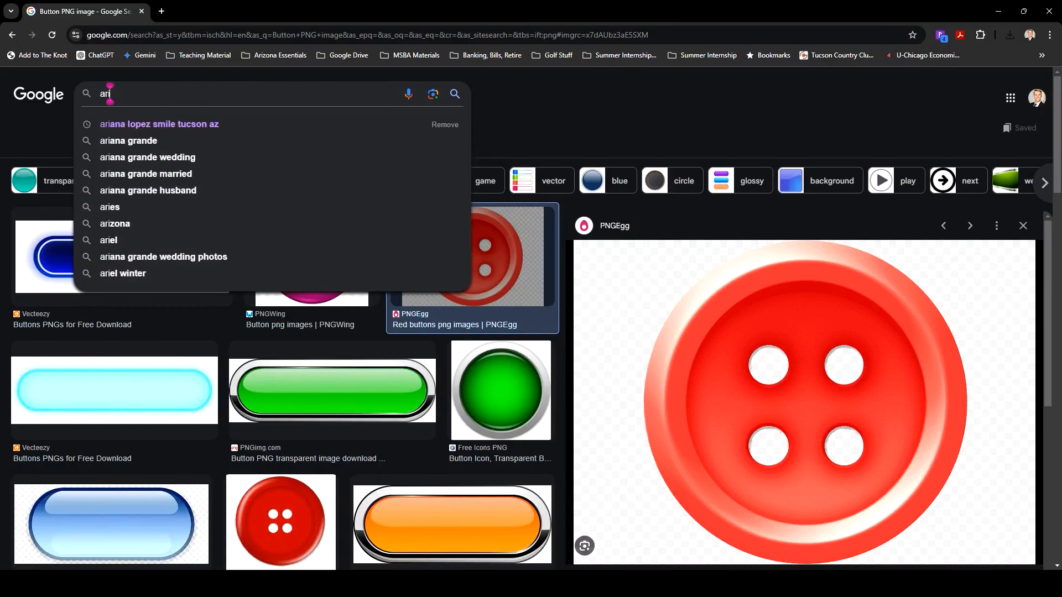
text(izona png)
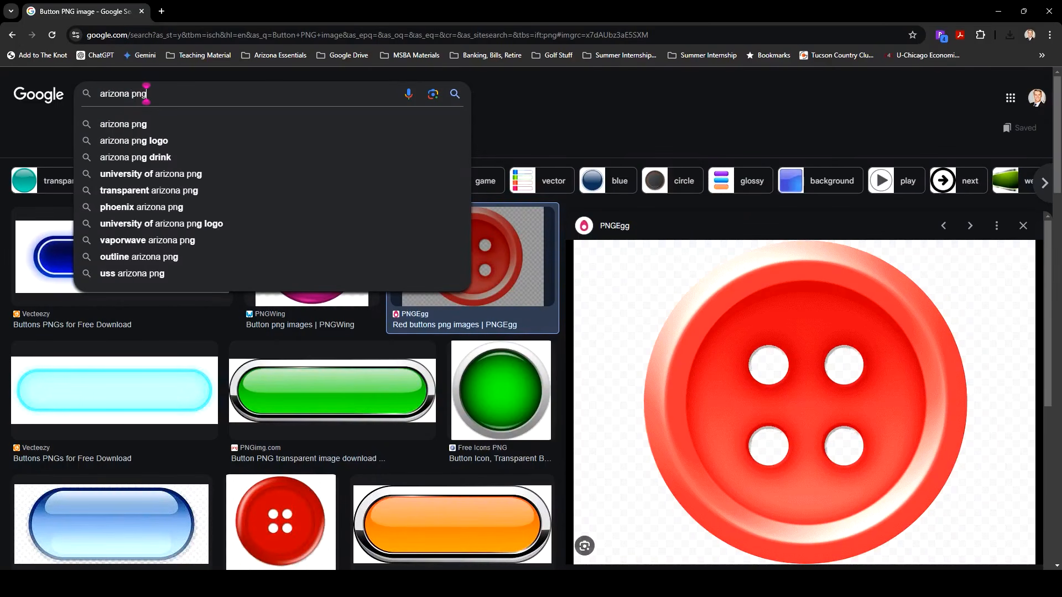
key(Return)
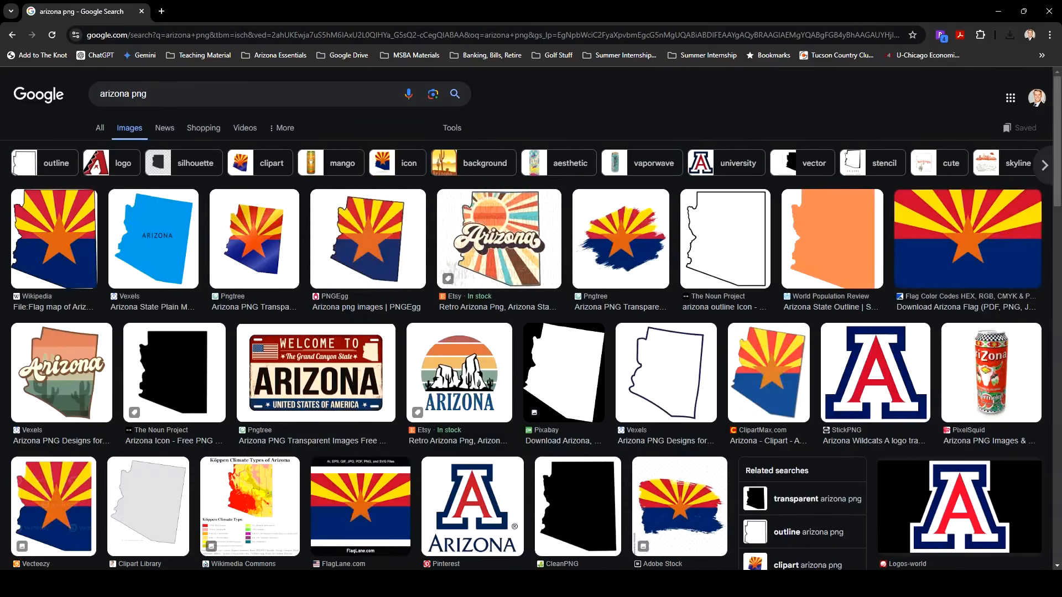
Save the PNGEgg Arizona flag map image as a PNG in Downloads and open the file to check its background.
click(383, 269)
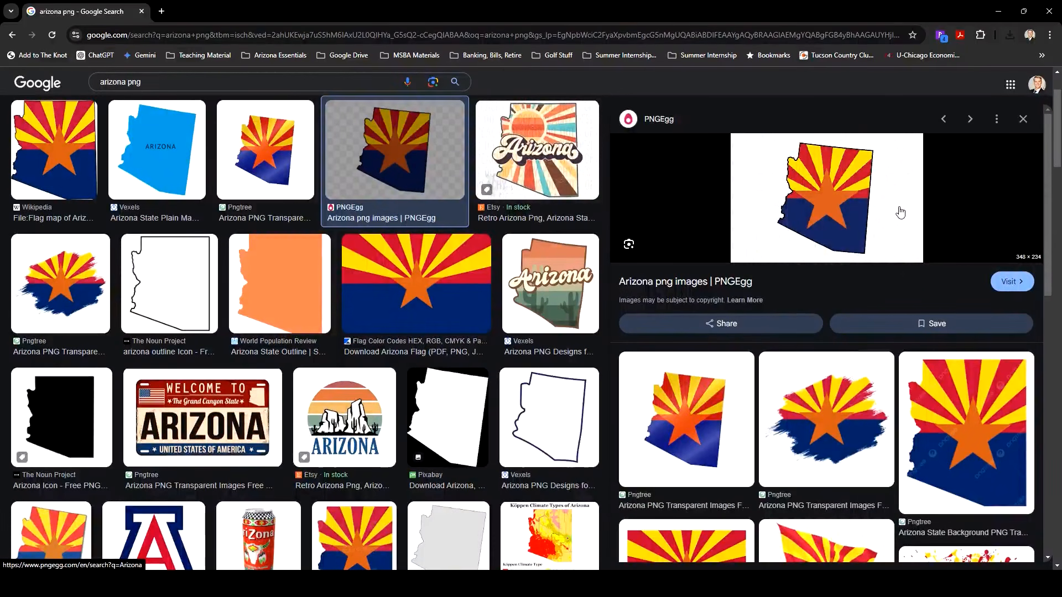
right_click(901, 212)
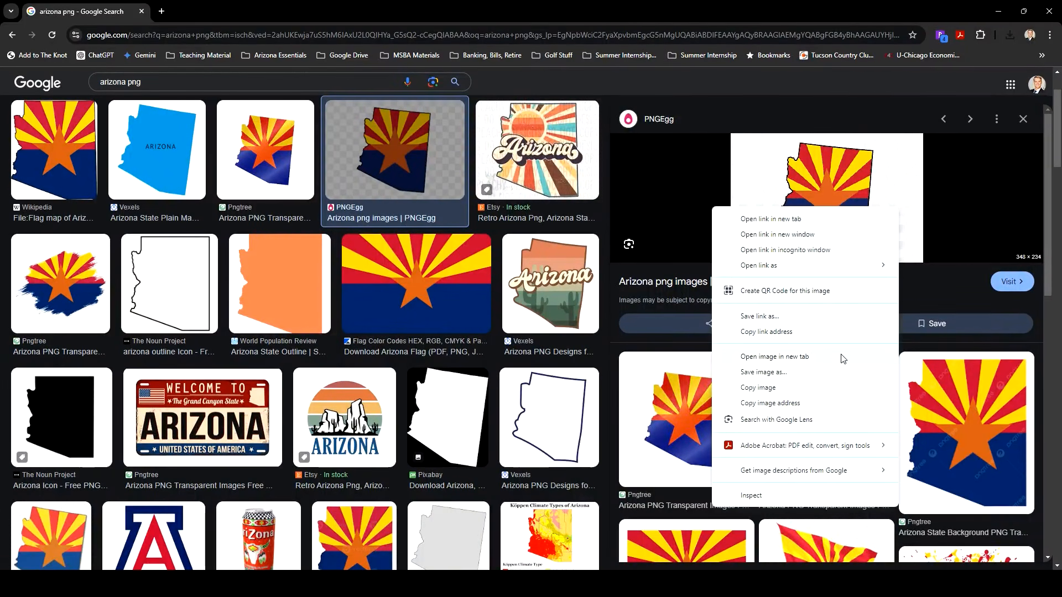
click(812, 373)
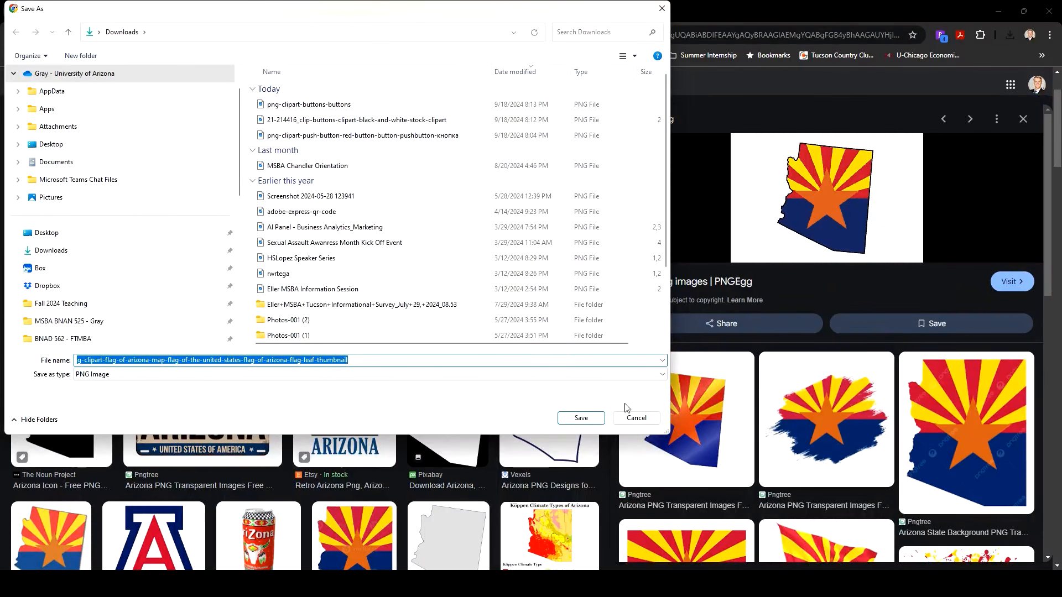
click(577, 419)
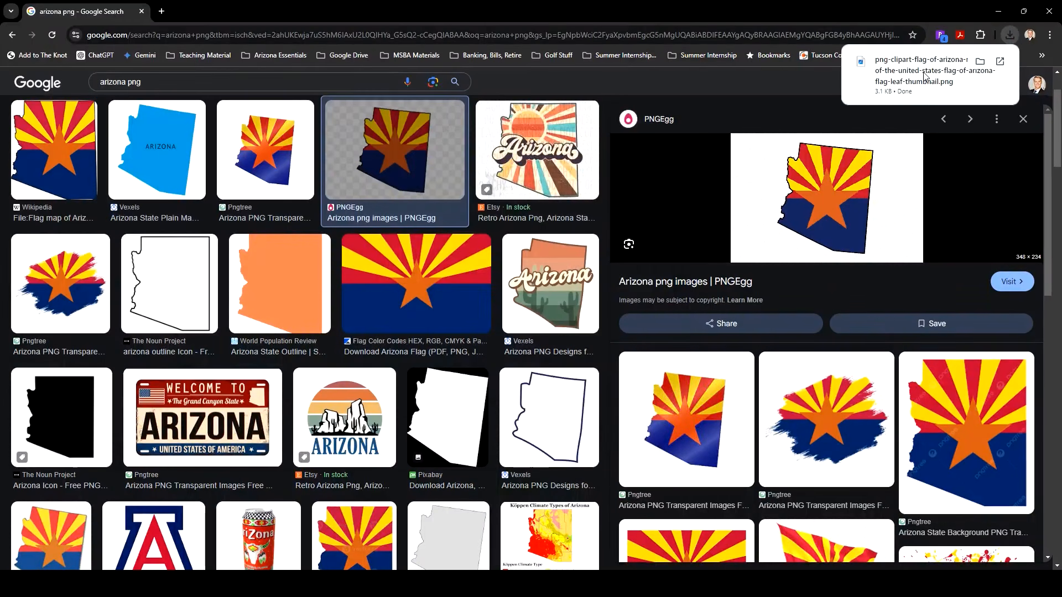
click(928, 73)
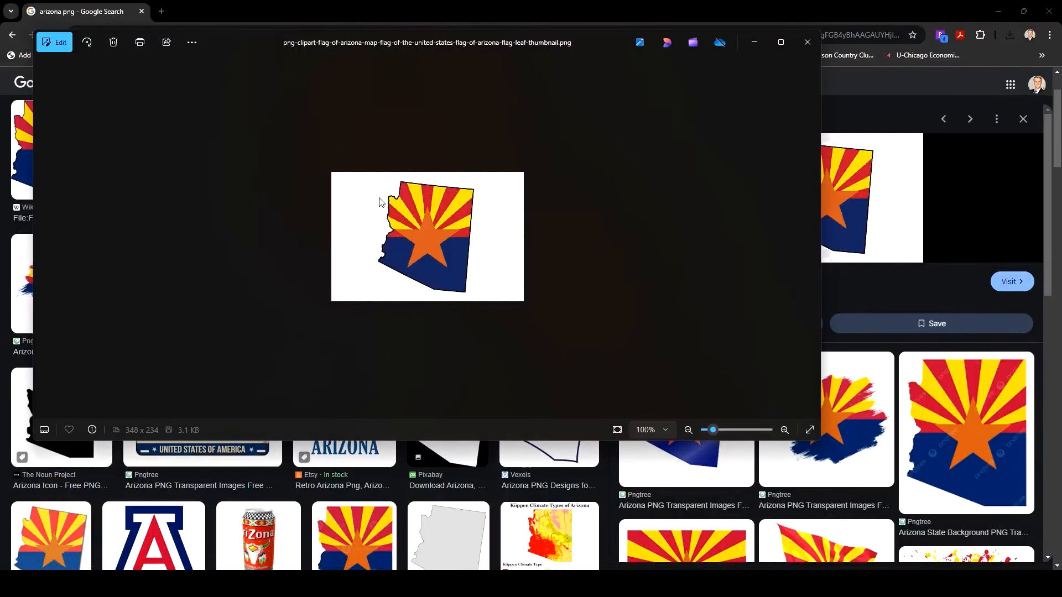
click(806, 43)
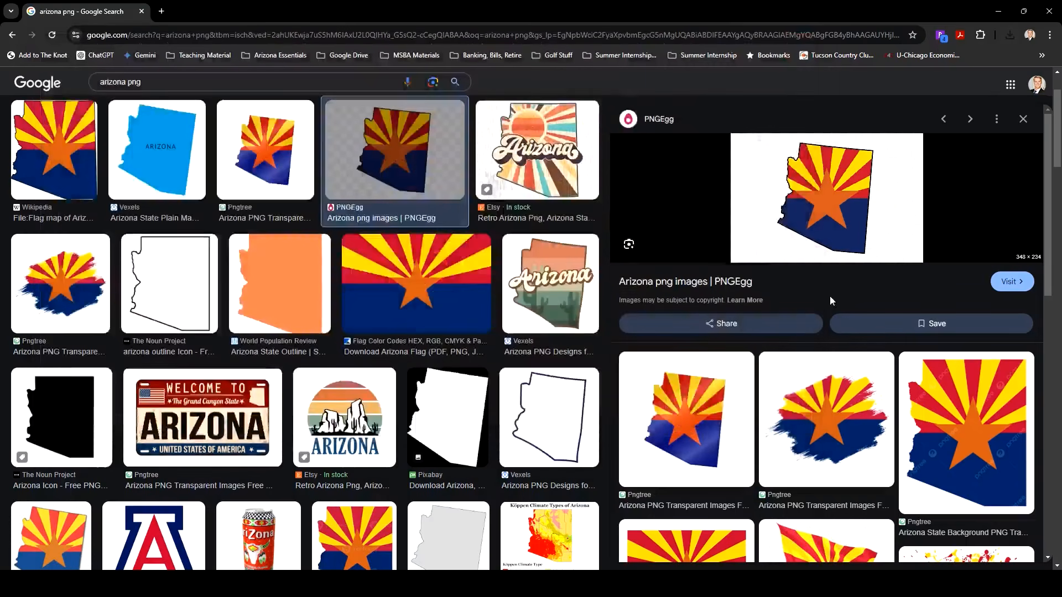
Save the Pngtree brush-stroke Arizona flag image to the Downloads folder as a PNG under its suggested name.
click(832, 430)
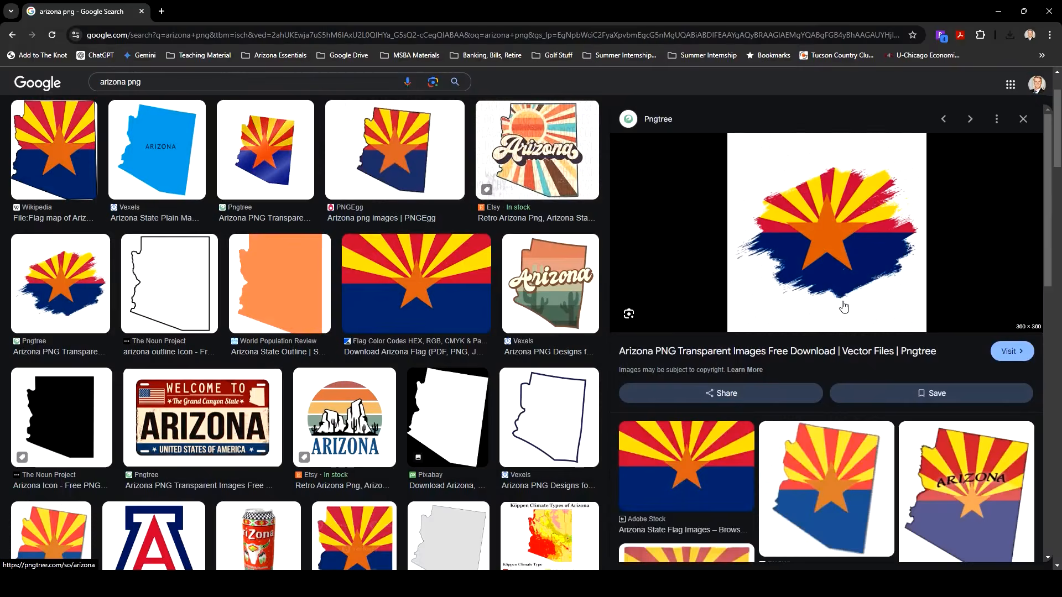
right_click(831, 304)
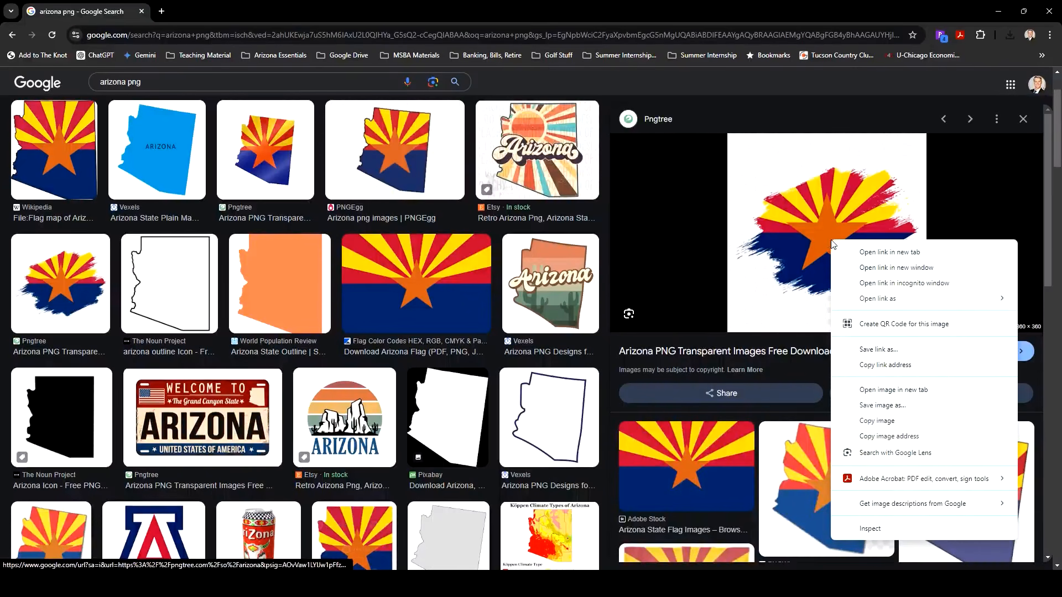
click(896, 406)
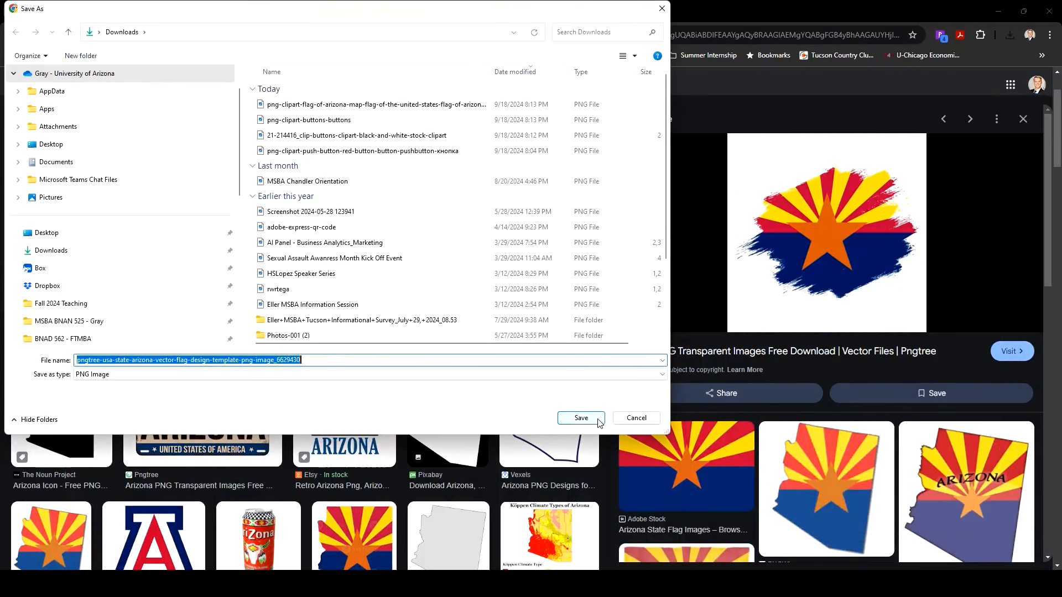
click(598, 421)
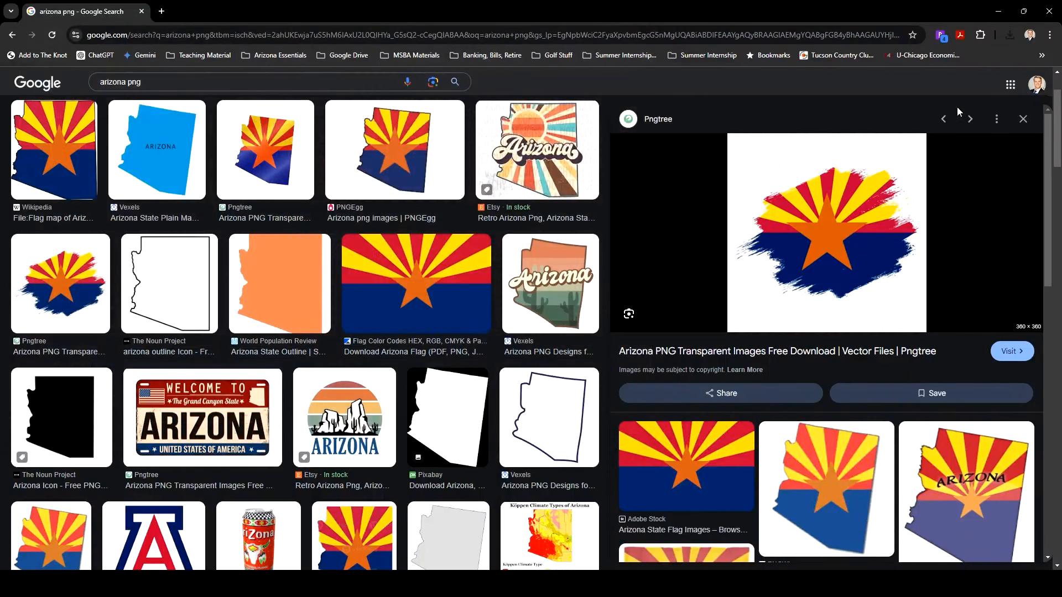
Open the downloaded Pngtree Arizona flag image, check its background for transparency, and close the viewer.
click(1010, 37)
click(940, 91)
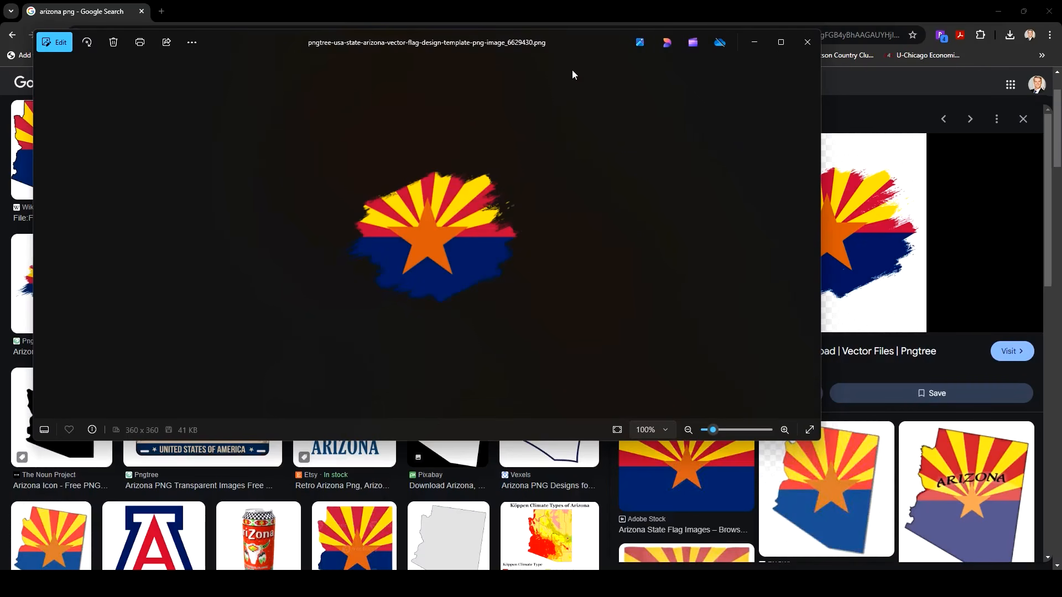
drag(515, 44, 435, 65)
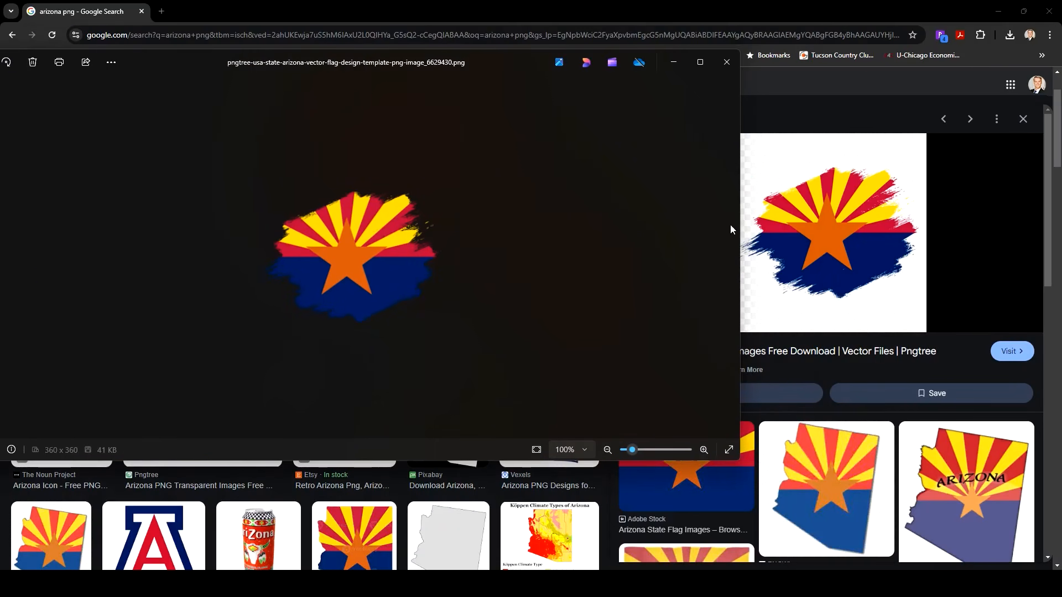
click(729, 65)
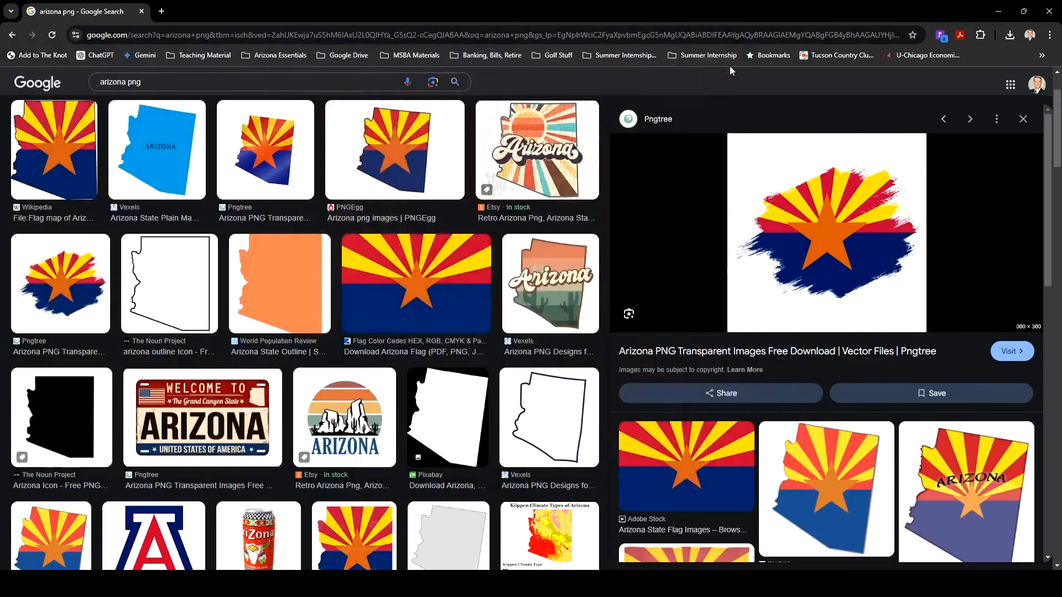
Switch to Tableau, open the recent Advancing in Tableau workbook, and add a navigation object to the empty Student Dashboard.
click(999, 12)
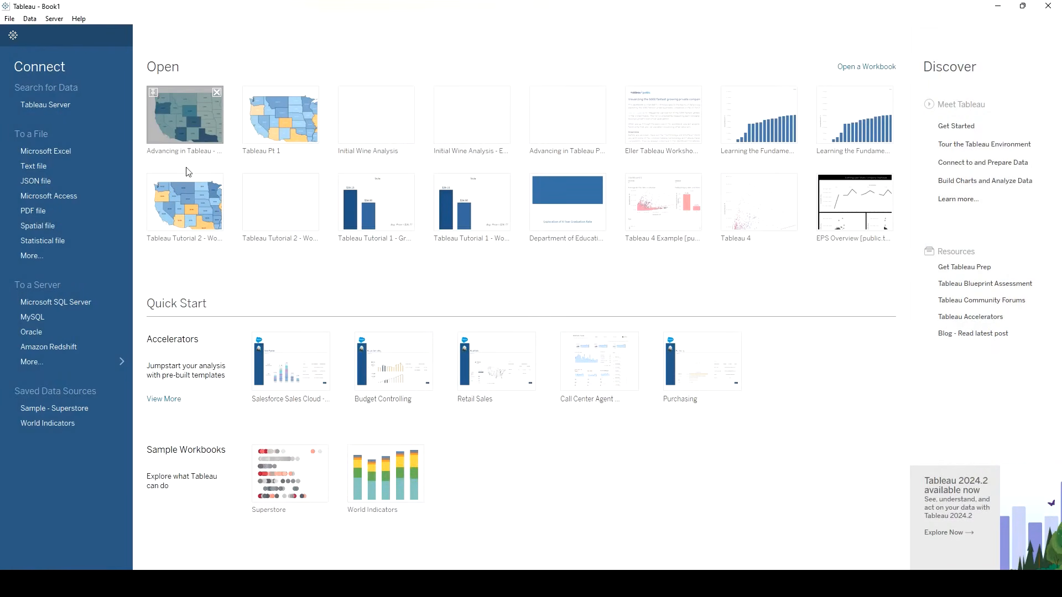
click(194, 115)
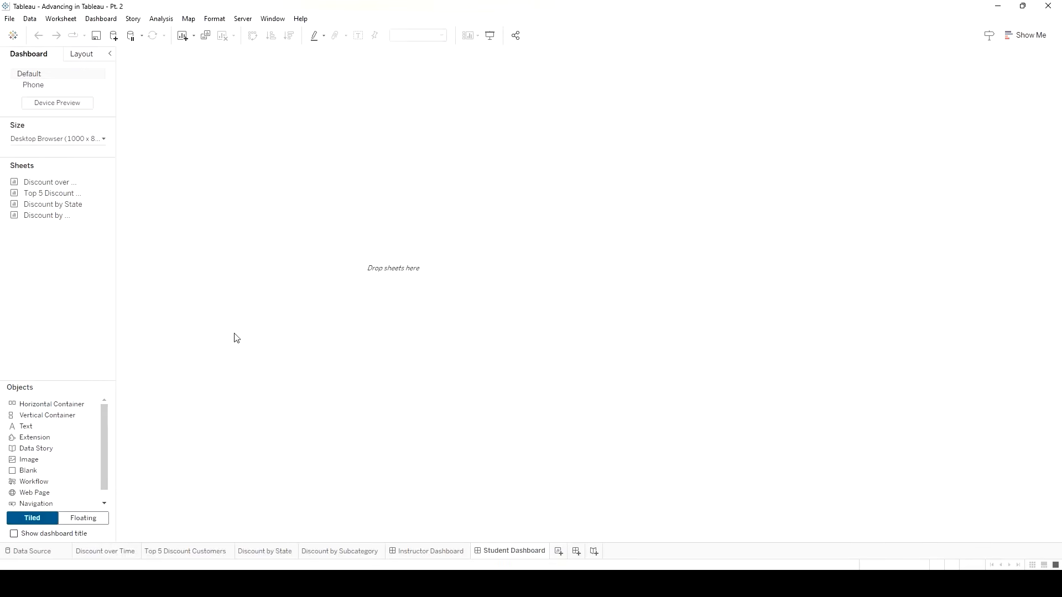
drag(48, 504, 337, 401)
Change the navigation button to image style and choose the pngtree-usa-state-arizona-vector-flag-design-template PNG from Downloads.
click(671, 69)
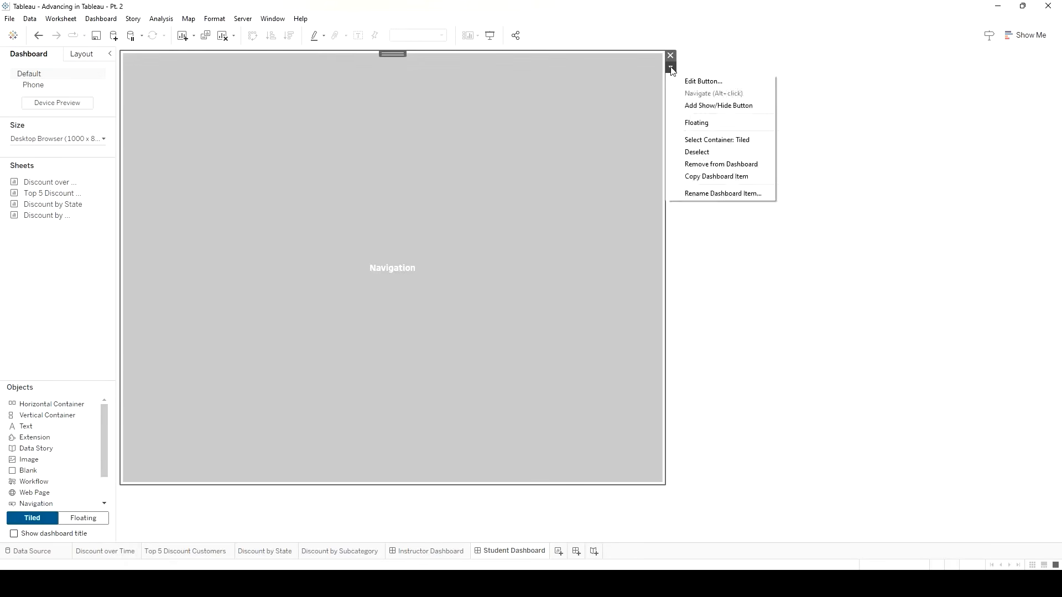
click(704, 81)
click(522, 226)
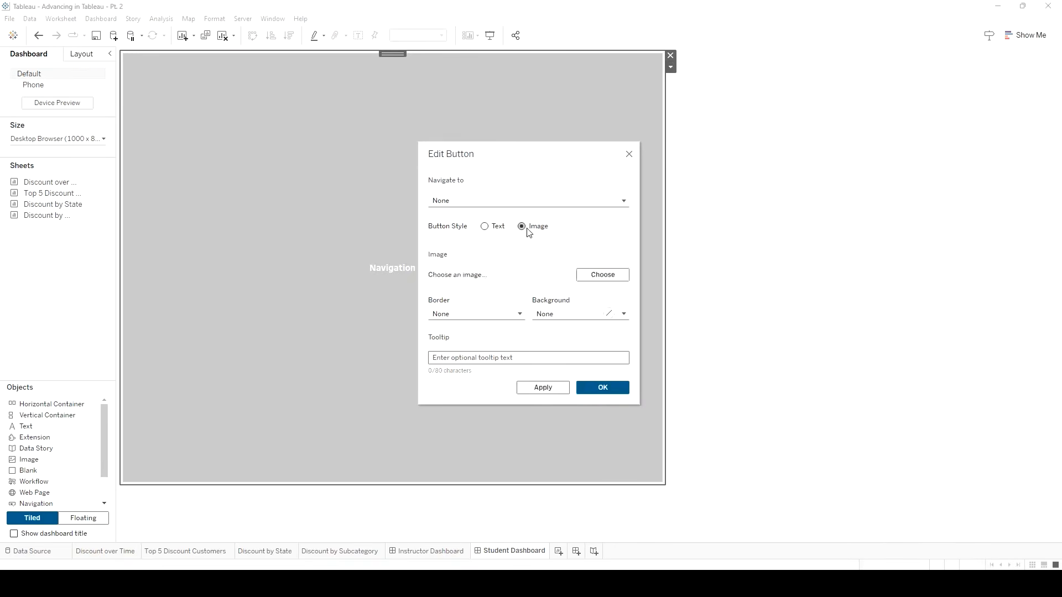
click(619, 279)
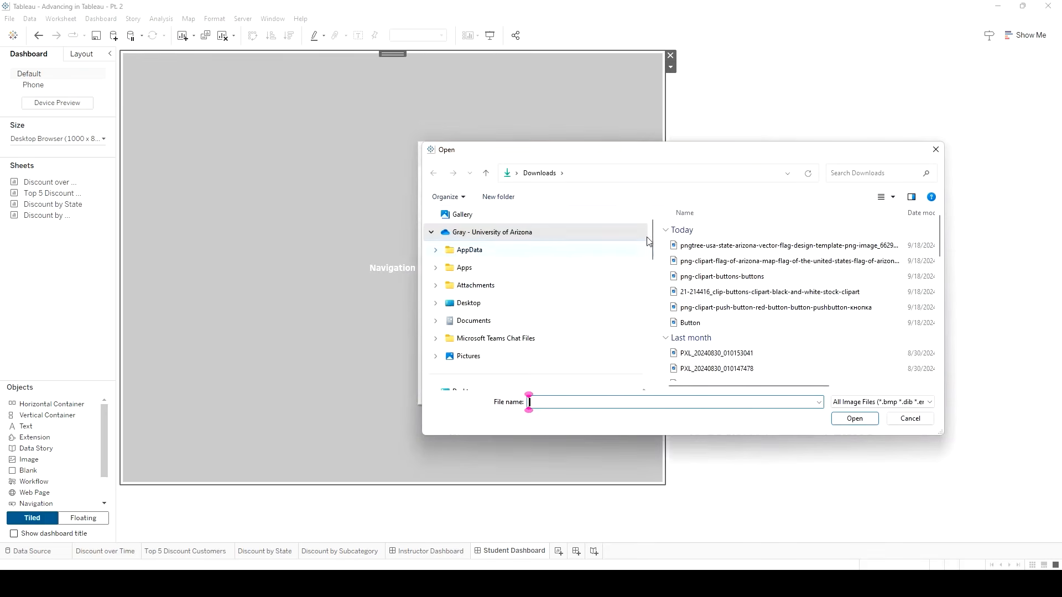
click(700, 246)
click(856, 419)
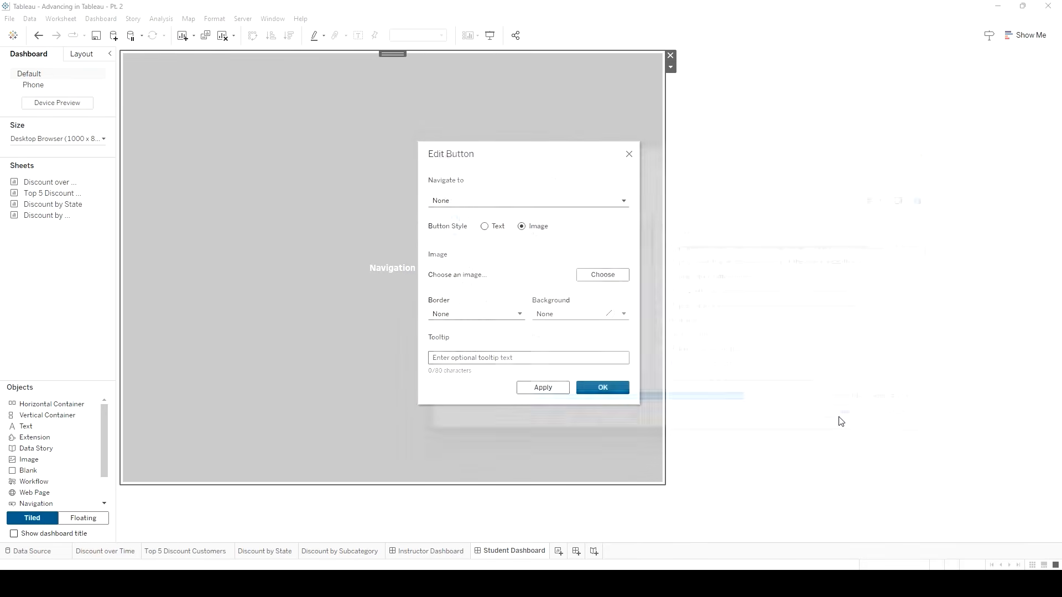
Set the button's tooltip to "Click here to see the instructor's rough visual" and apply the button settings.
click(462, 359)
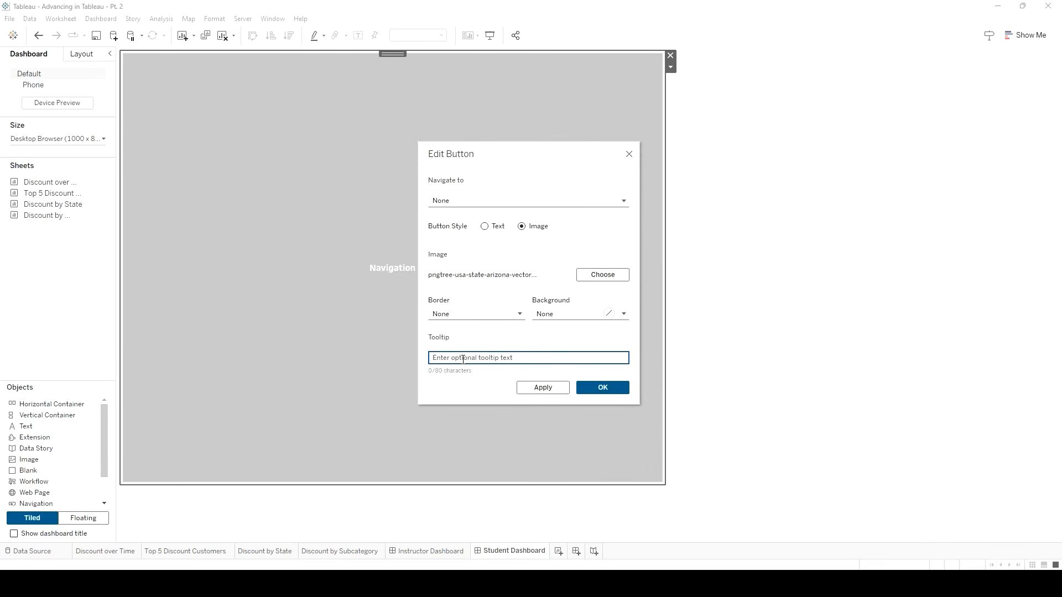
text(Click here to see thje)
key(BackSpace)
key(BackSpace)
key(BackSpace)
text(e instructors rough tisual)
click(555, 390)
click(585, 391)
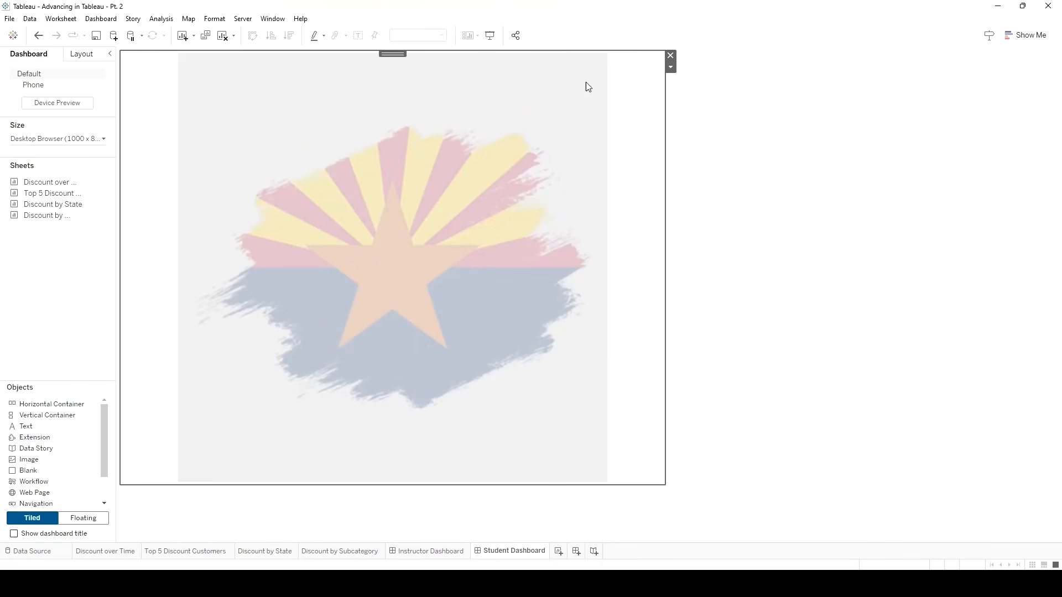
Reopen the image button's settings, check the background colour options, and close the settings with the background left at None.
click(671, 67)
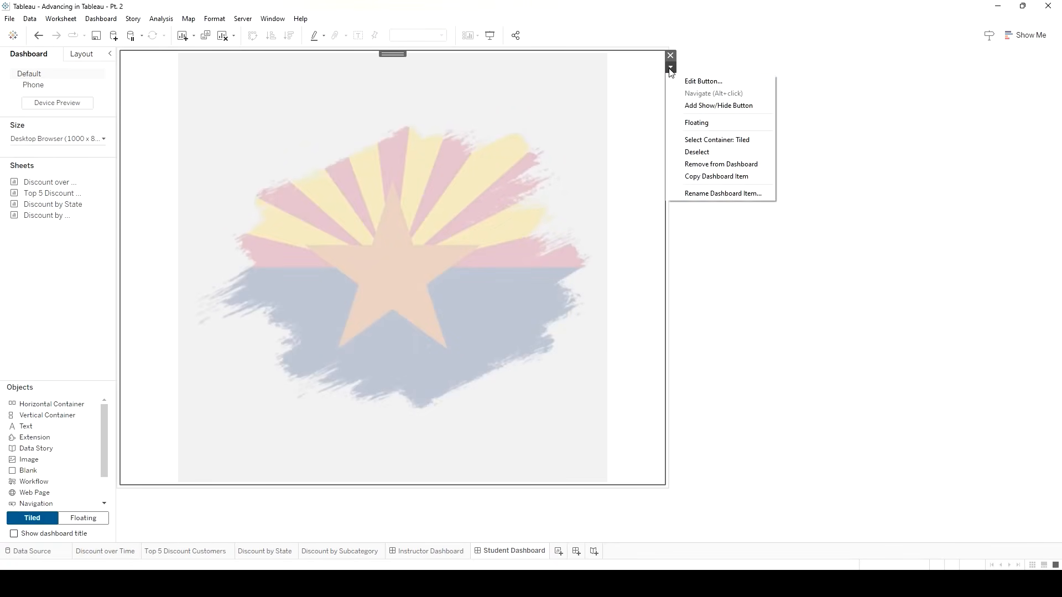
click(708, 83)
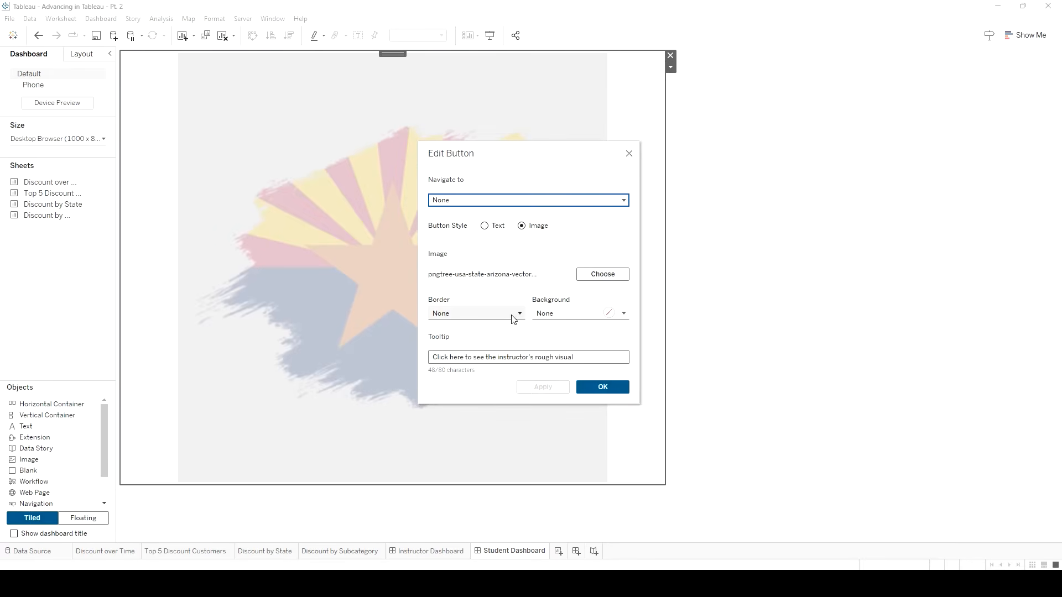
click(578, 315)
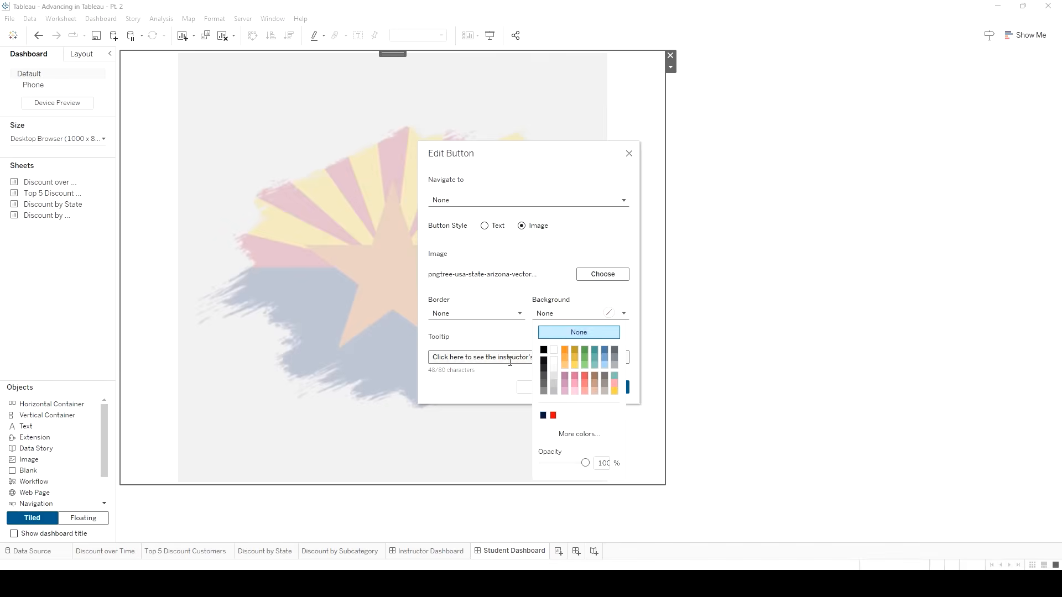
click(491, 392)
click(588, 391)
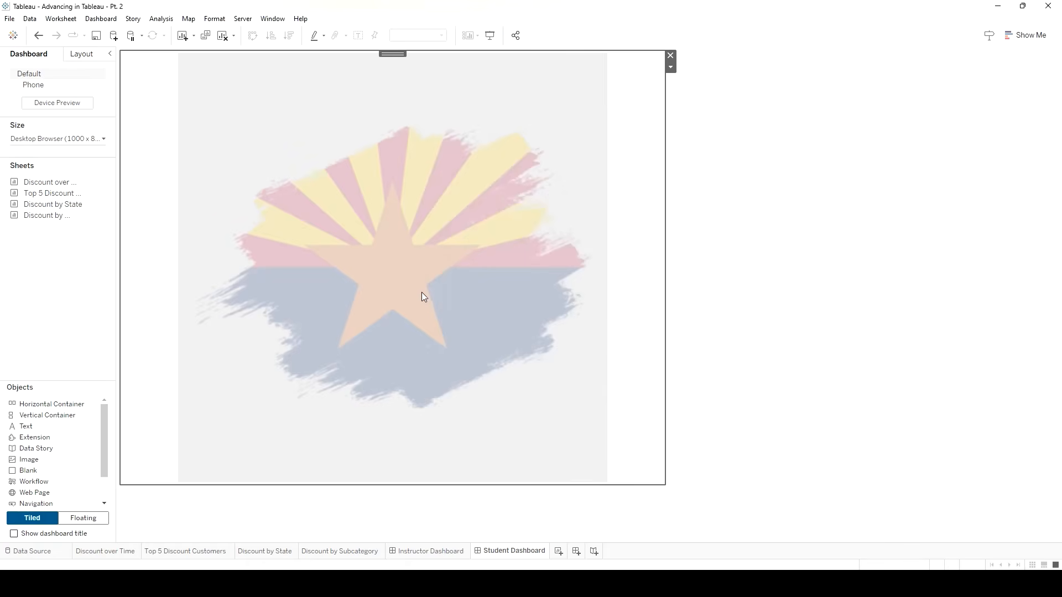
Make the Arizona flag button floating, shrink it to a small square, and place it in the dashboard's upper-right corner.
click(671, 67)
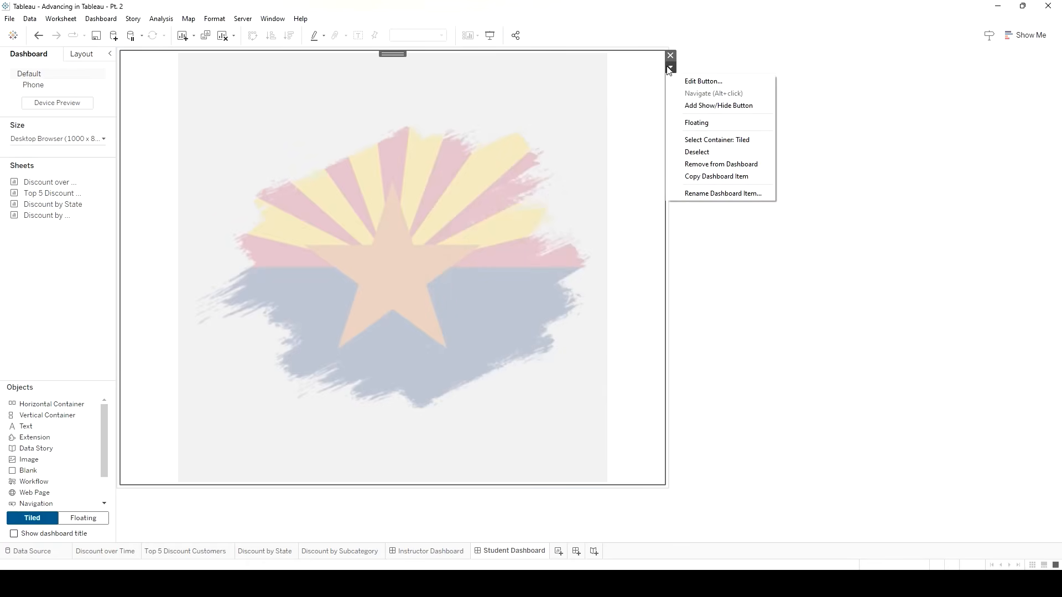
click(677, 121)
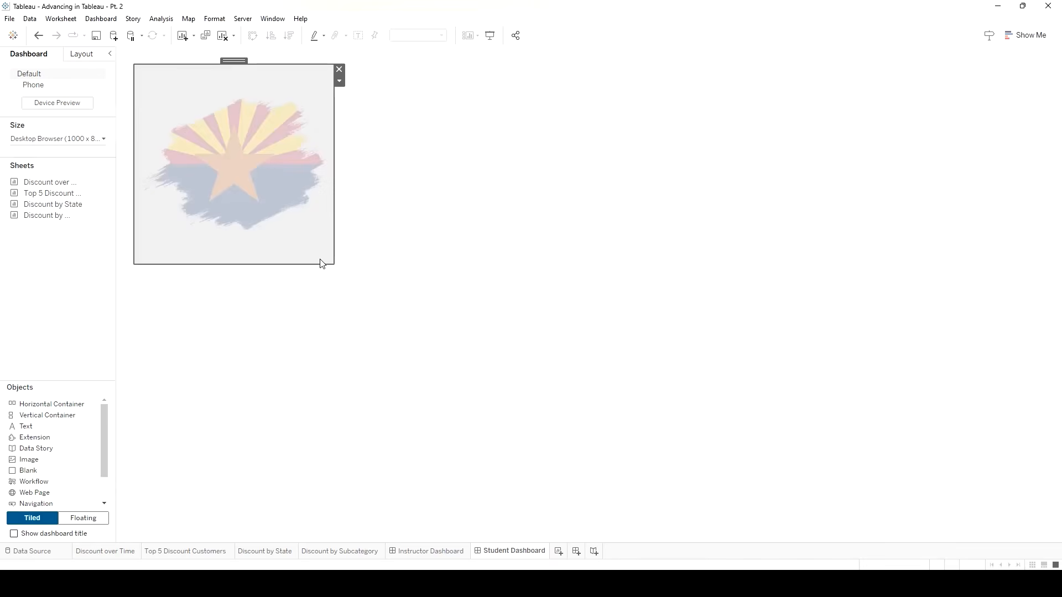
drag(320, 255, 274, 204)
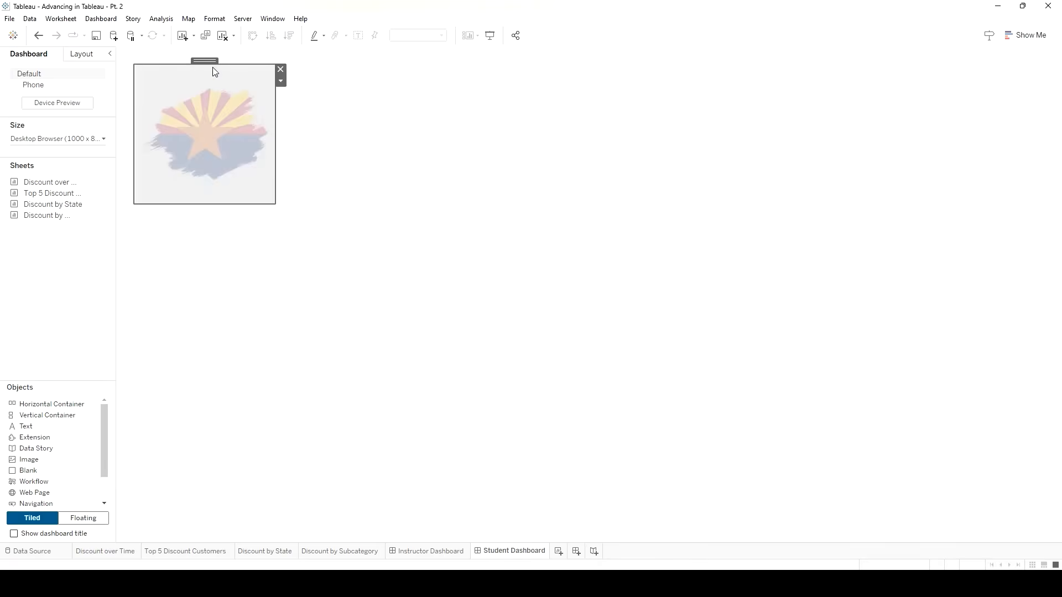
drag(213, 64, 188, 50)
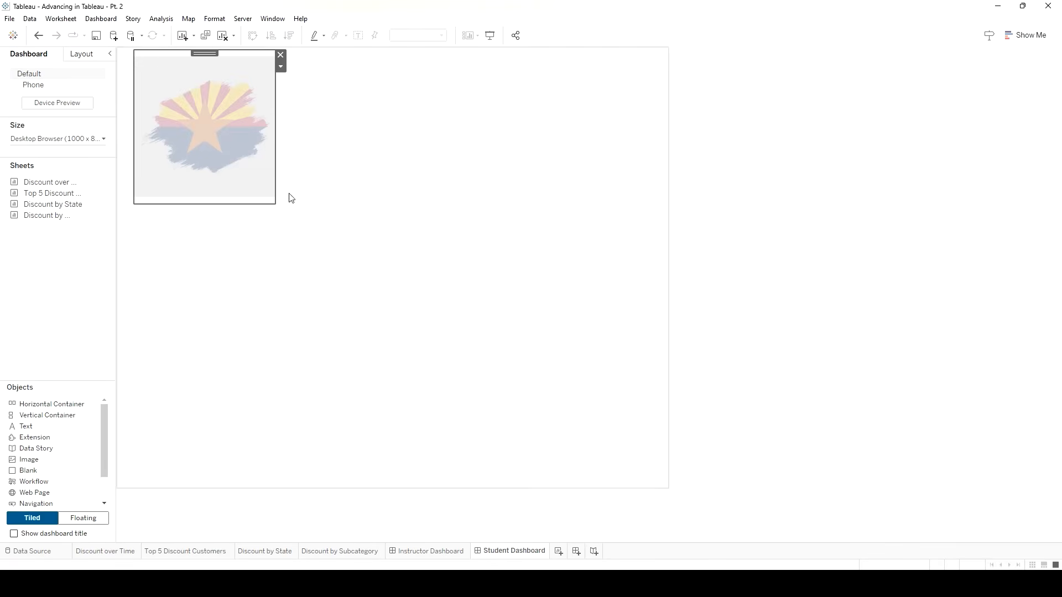
drag(274, 204, 223, 144)
drag(179, 52, 623, 52)
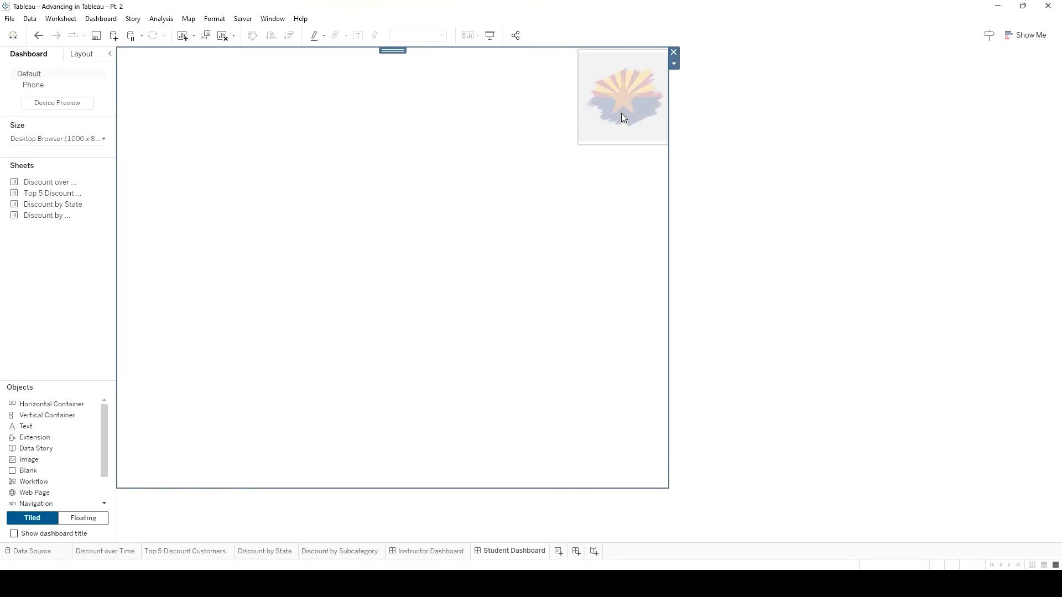
Set the flag image button to navigate to the Instructor Dashboard and apply the button settings.
click(625, 112)
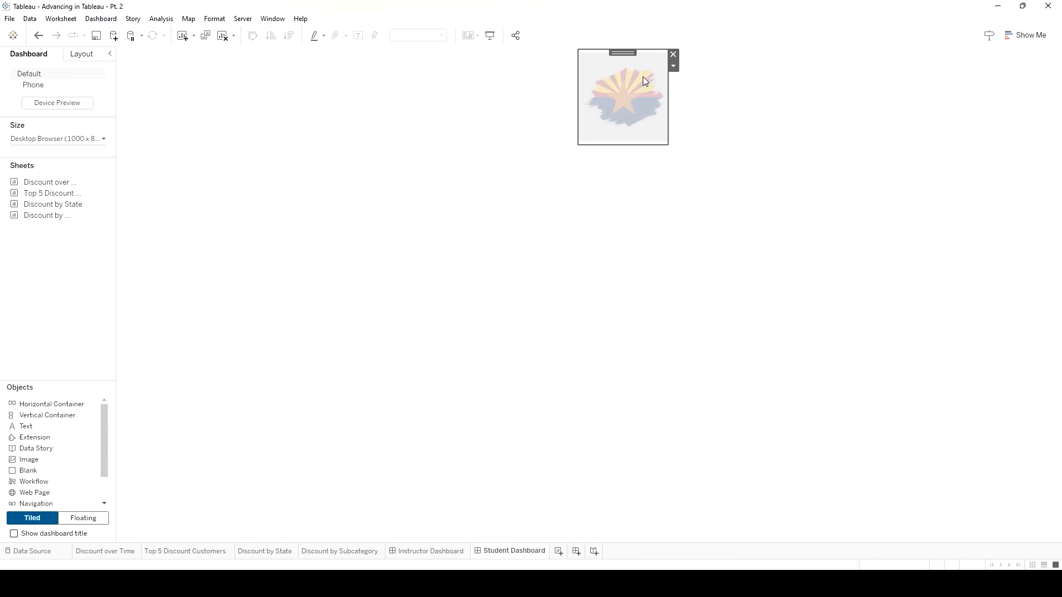
click(674, 65)
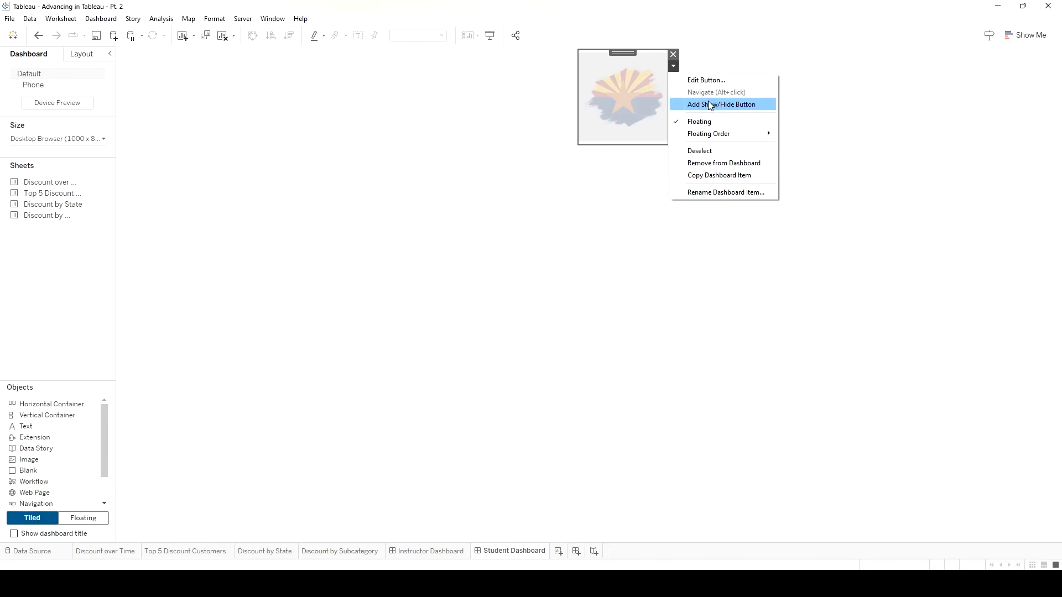
click(708, 81)
click(514, 203)
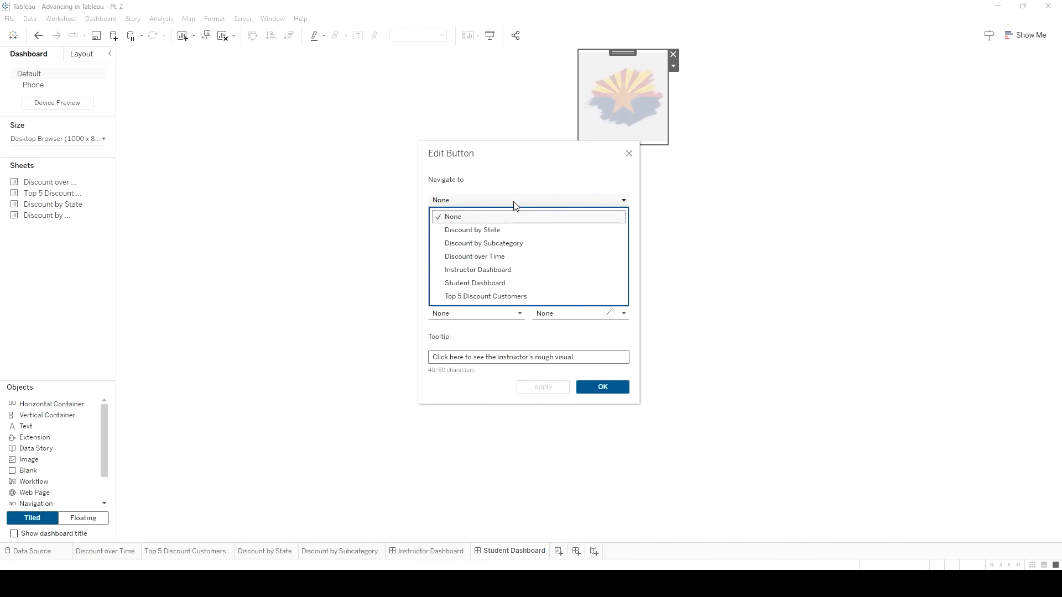
click(497, 270)
click(548, 390)
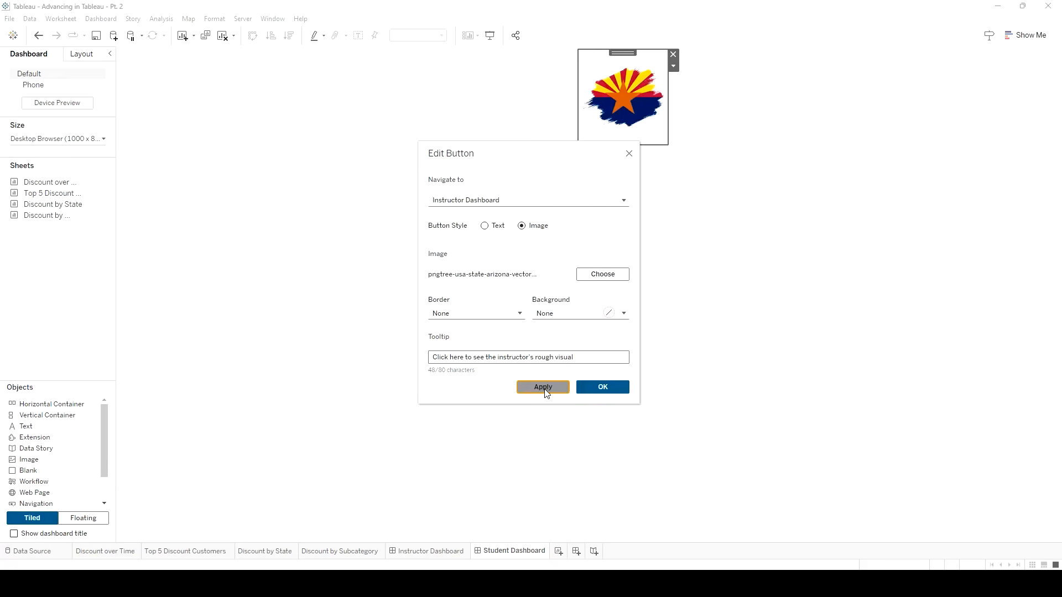
click(601, 389)
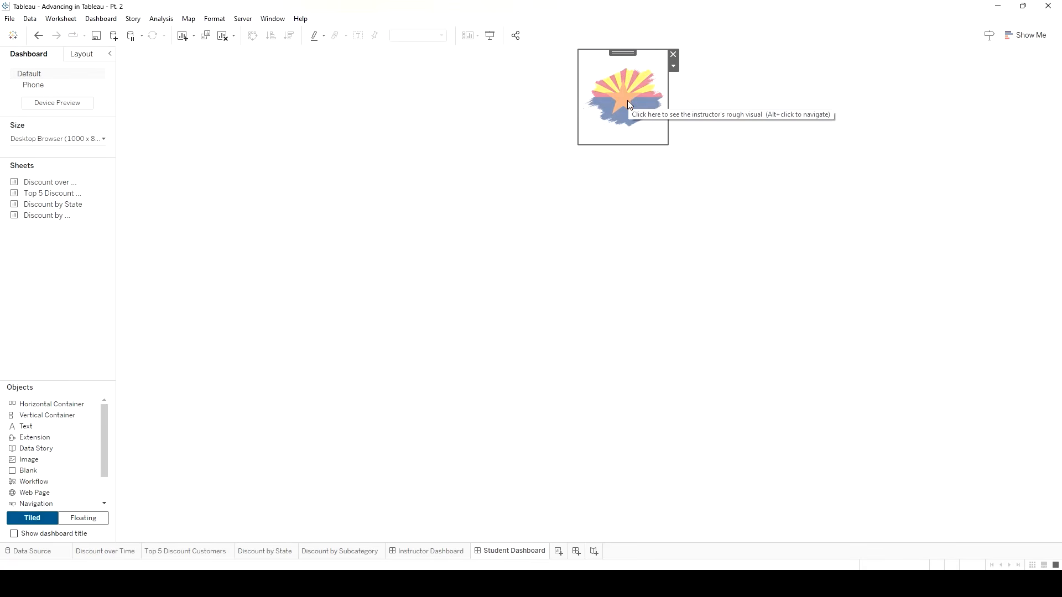
Open the Student Dashboard in presentation mode to test the flag navigation button.
click(490, 35)
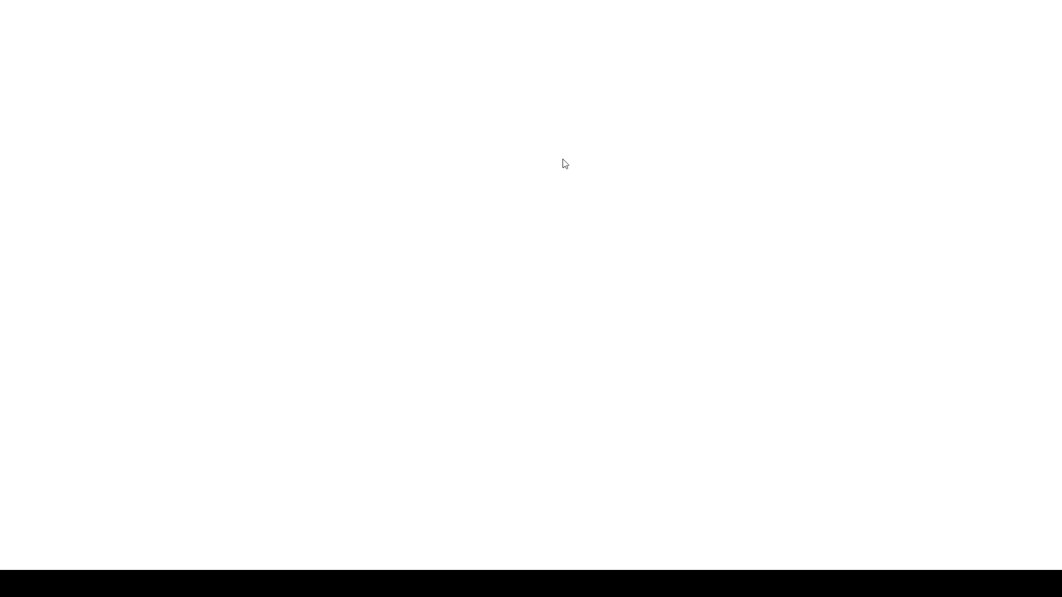